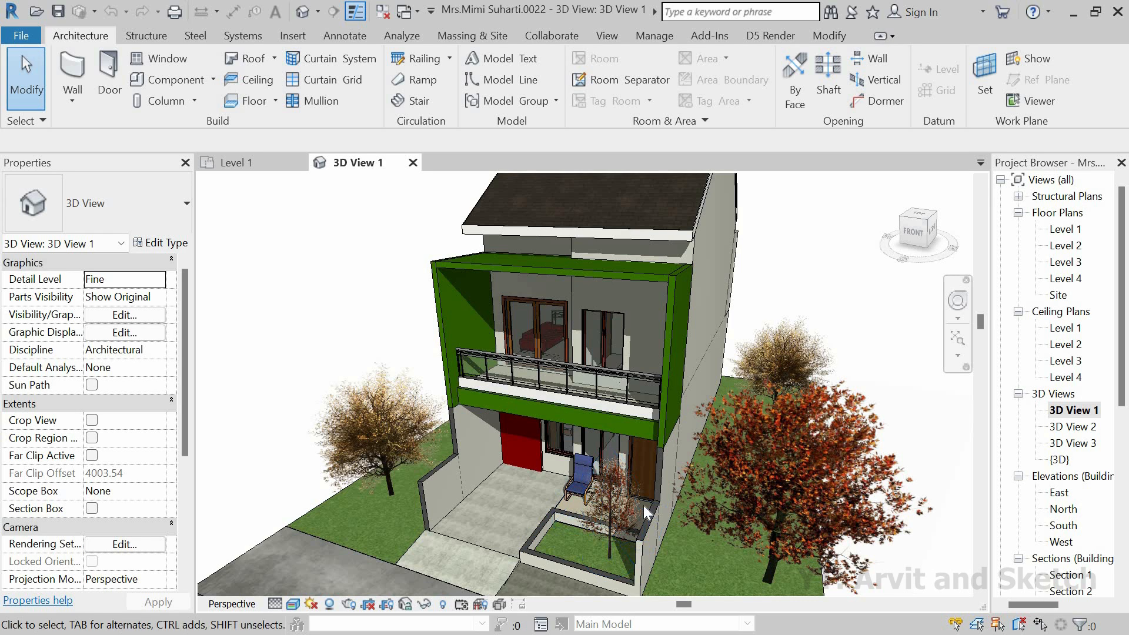
{"action": "scroll", "coordinate": [576, 513], "scroll_direction": "up", "scroll_amount": 3}
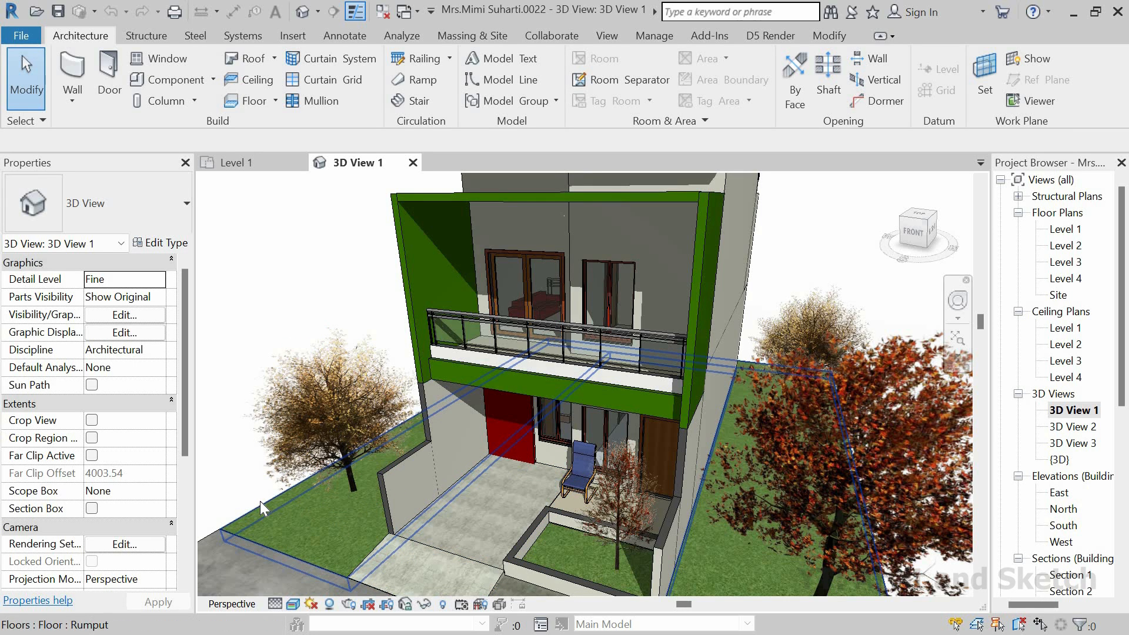
{"action": "scroll", "coordinate": [528, 509], "scroll_direction": "down", "scroll_amount": 2}
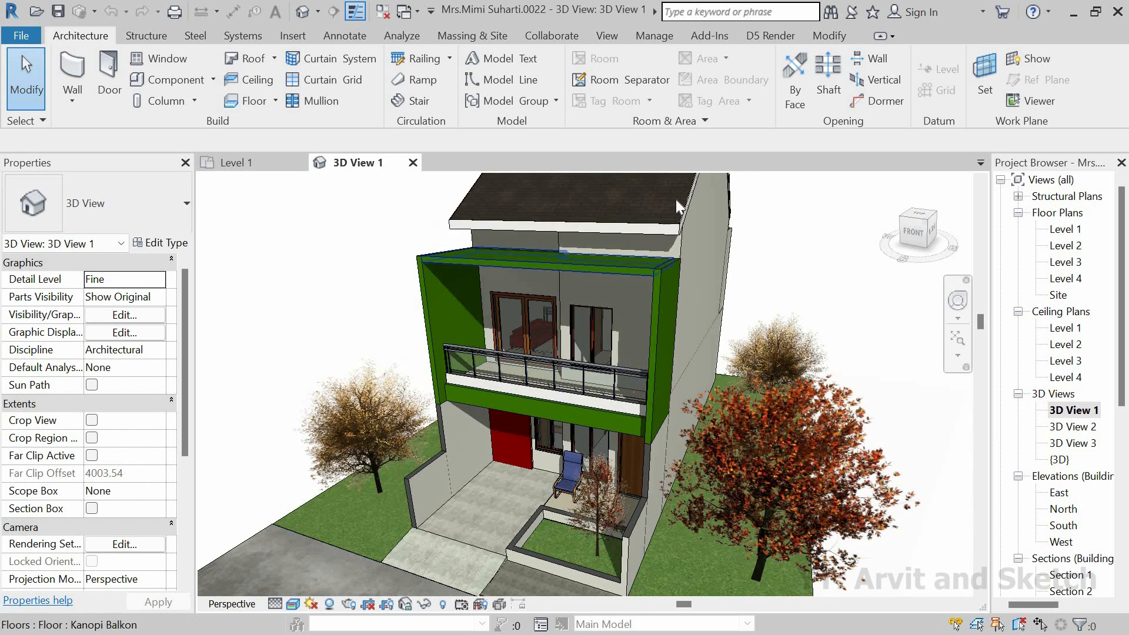
{"action": "middle_click_drag", "start_coordinate": [667, 347], "coordinate": [633, 281]}
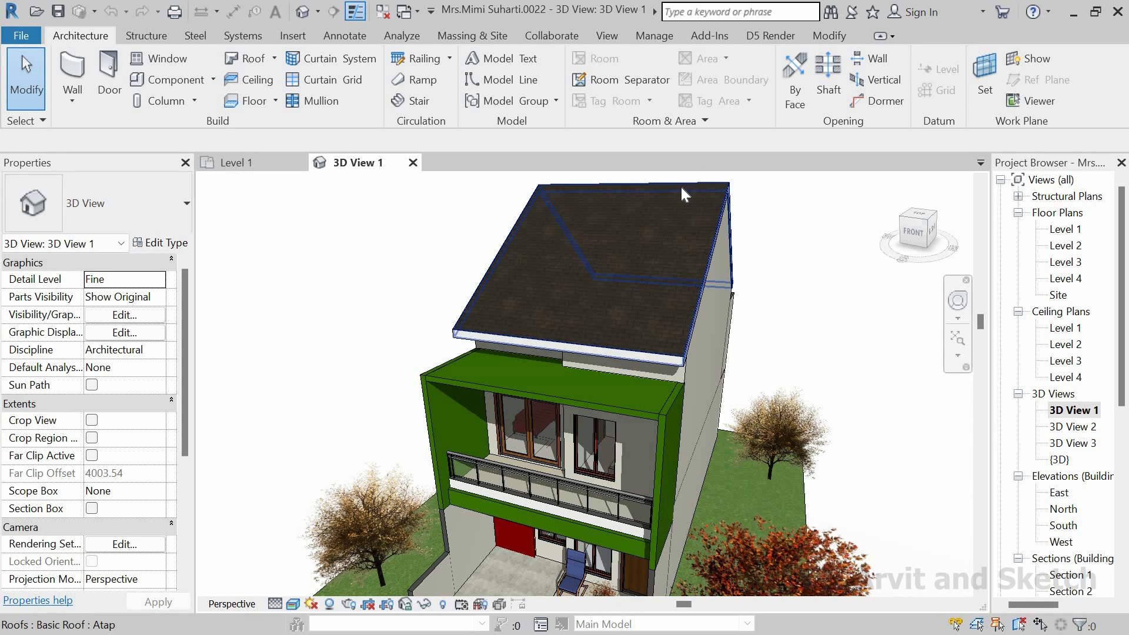
{"action": "scroll", "coordinate": [604, 263], "scroll_direction": "up", "scroll_amount": 2}
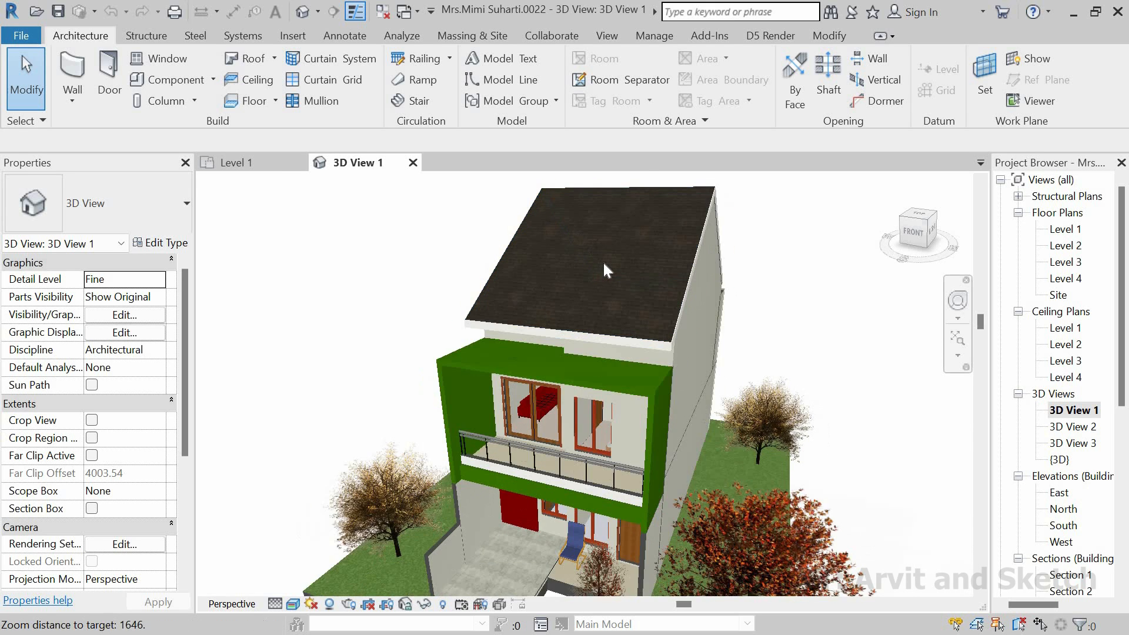
{"action": "scroll", "coordinate": [604, 264], "scroll_direction": "down", "scroll_amount": 3}
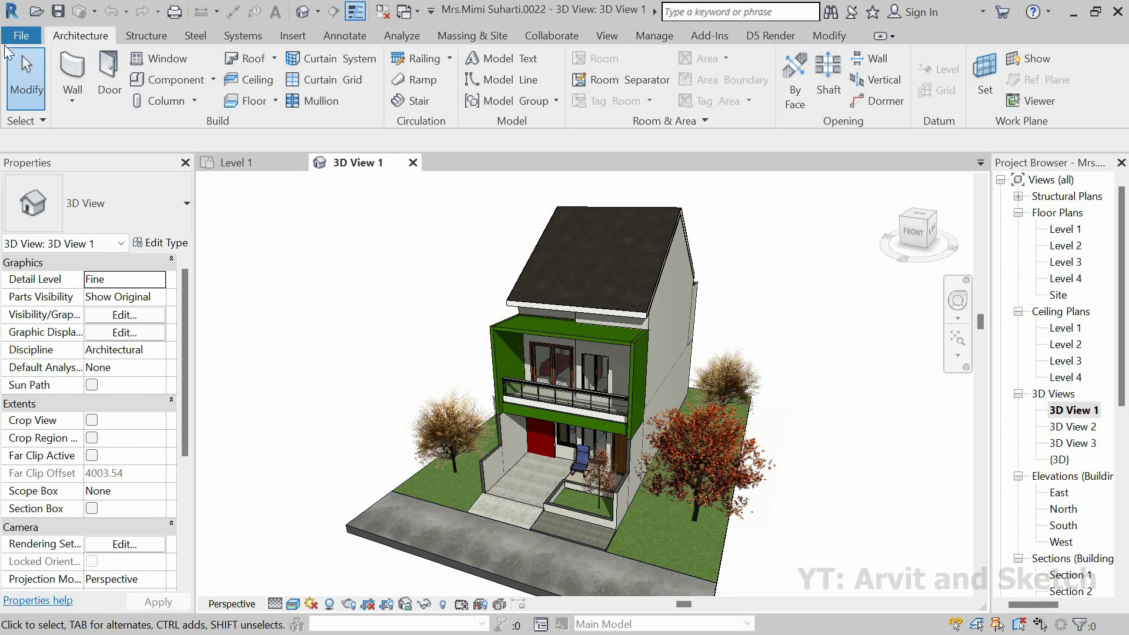
Export the house project to an IFC-SPF file named with the client's name followed by "Export to Archicad"
{"action": "left_click", "coordinate": [20, 36]}
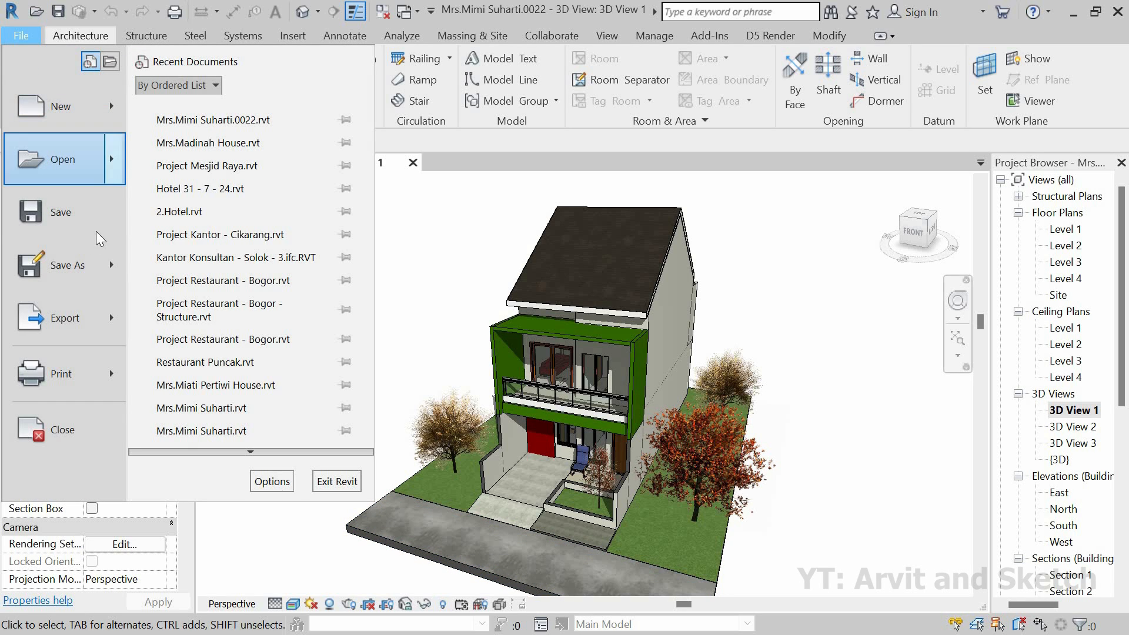
{"action": "mouse_move", "coordinate": [81, 328]}
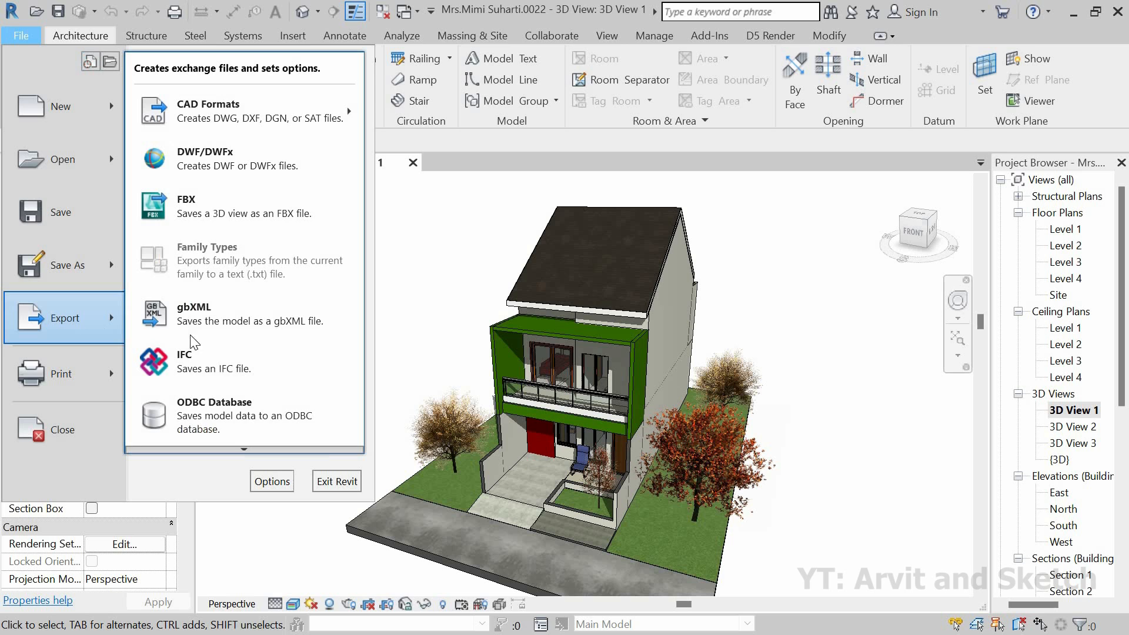
{"action": "left_click", "coordinate": [223, 367]}
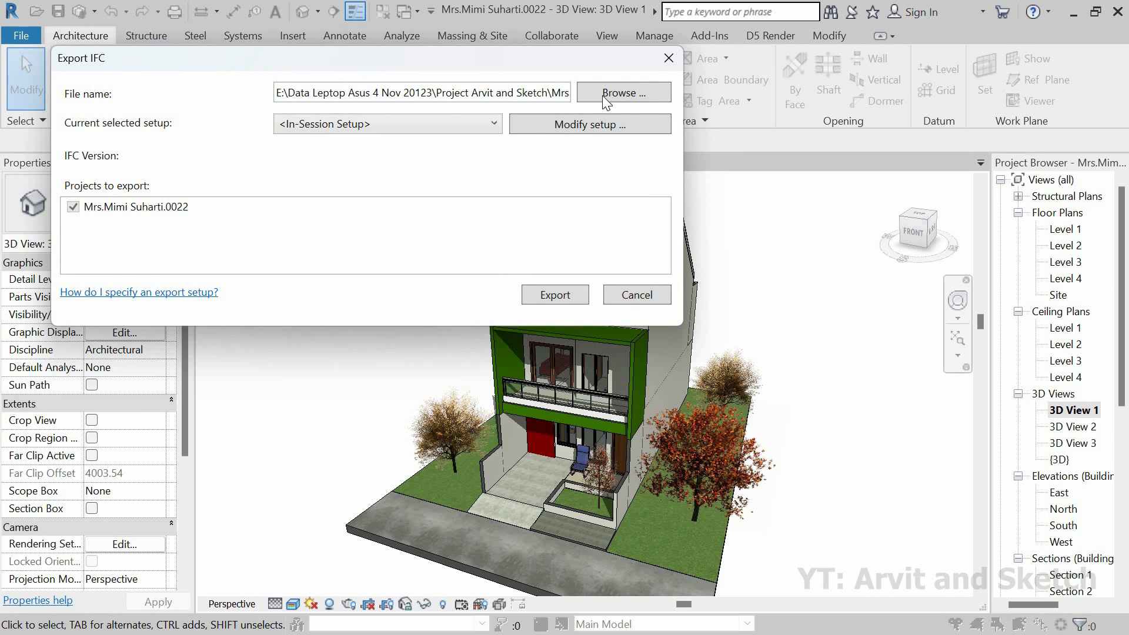
{"action": "left_click", "coordinate": [605, 101]}
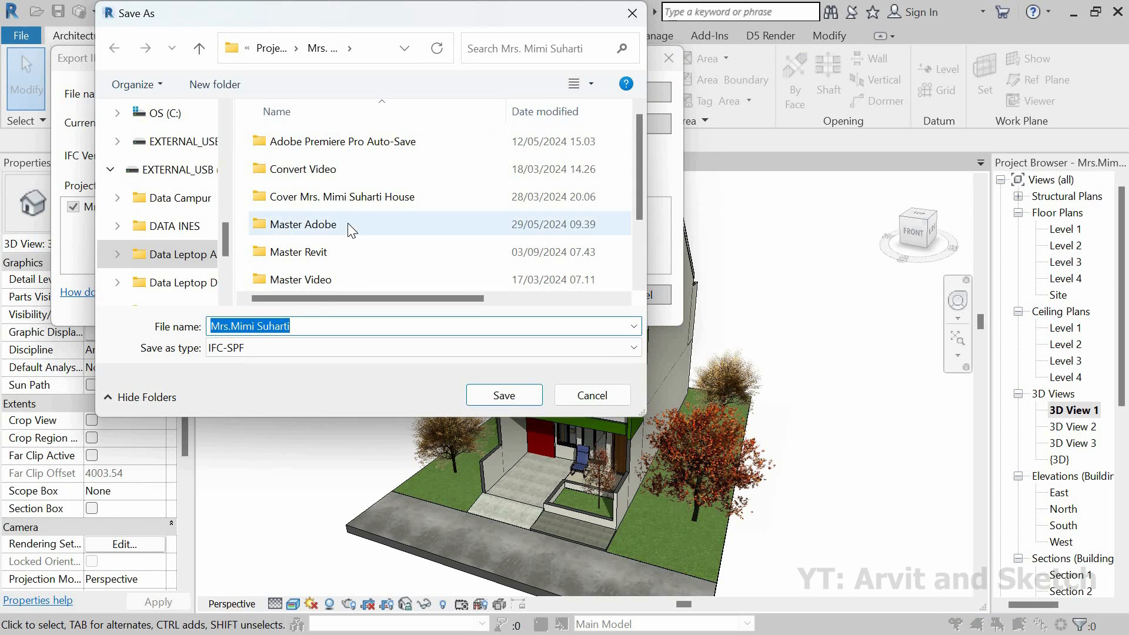
{"action": "scroll", "coordinate": [317, 318], "scroll_direction": "down", "scroll_amount": 1}
{"action": "left_click", "coordinate": [330, 325]}
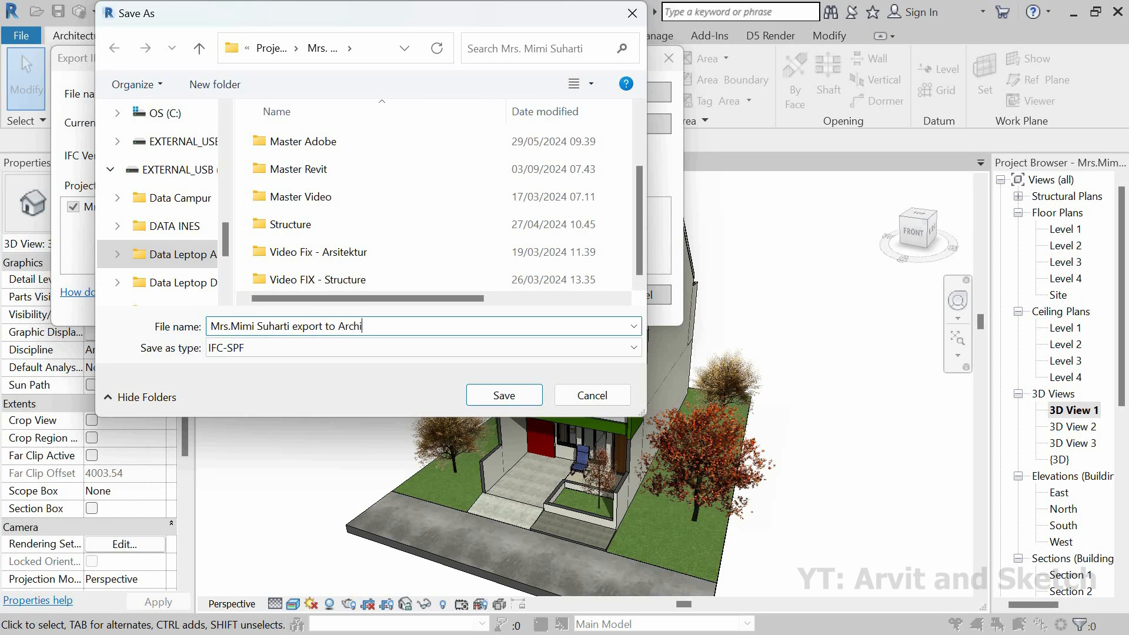
{"action": "left_click", "coordinate": [298, 327]}
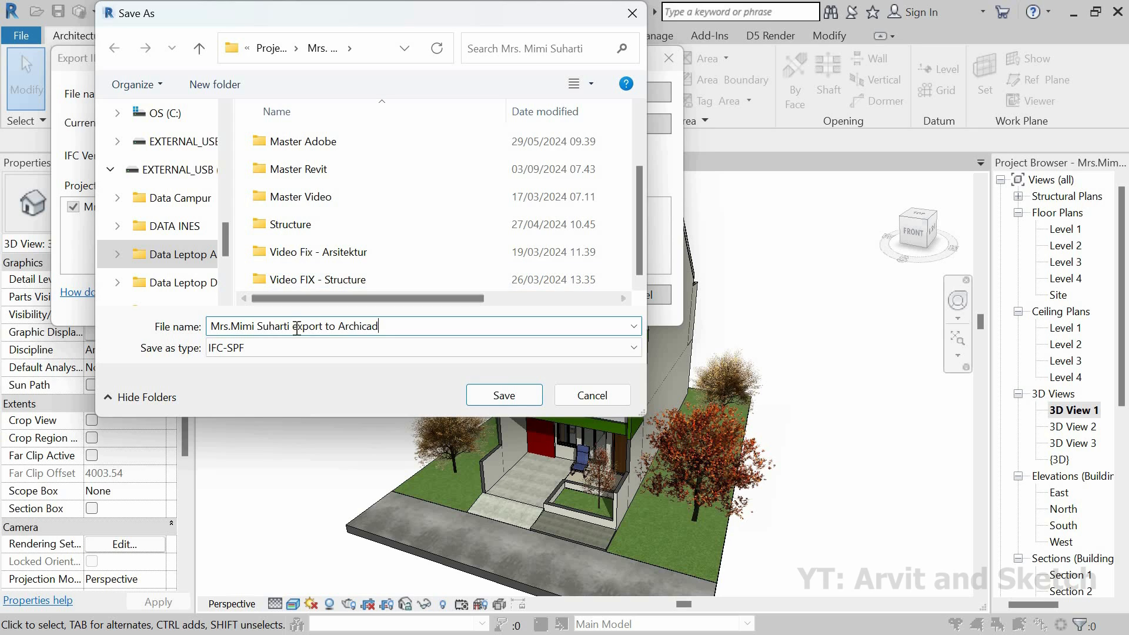
{"action": "key", "text": "Delete"}
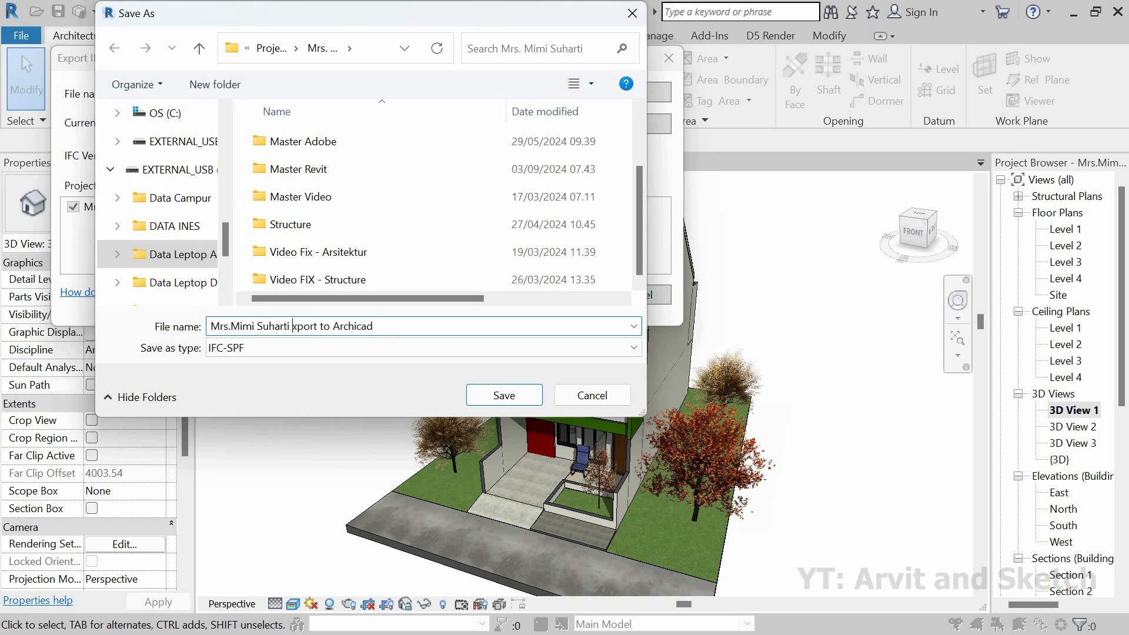
{"action": "type", "text": "E"}
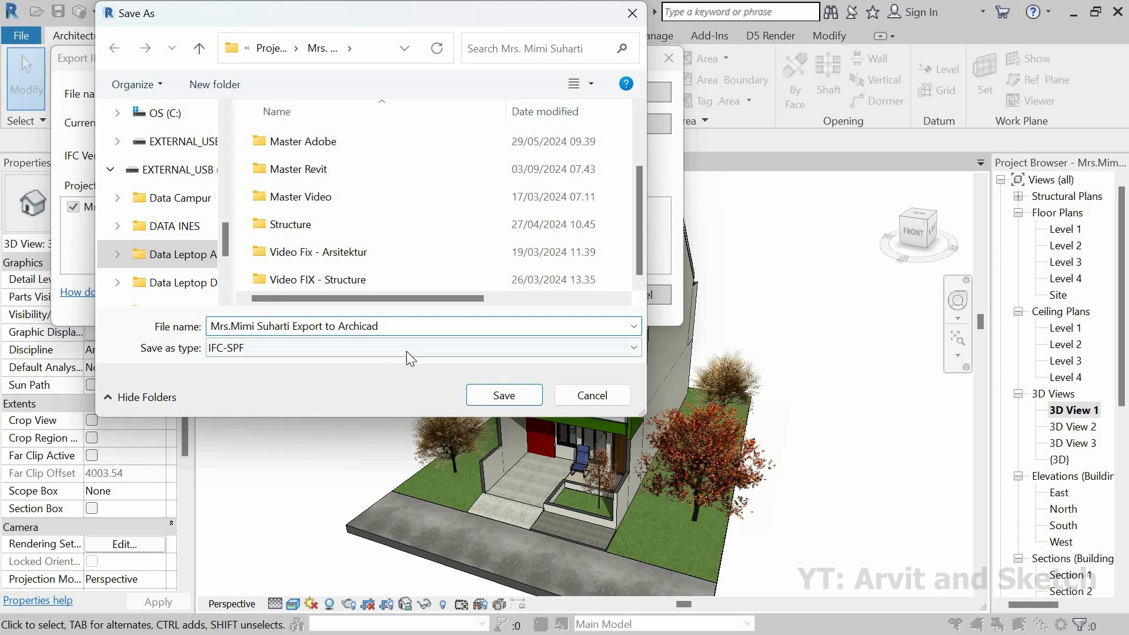
{"action": "left_click", "coordinate": [521, 403]}
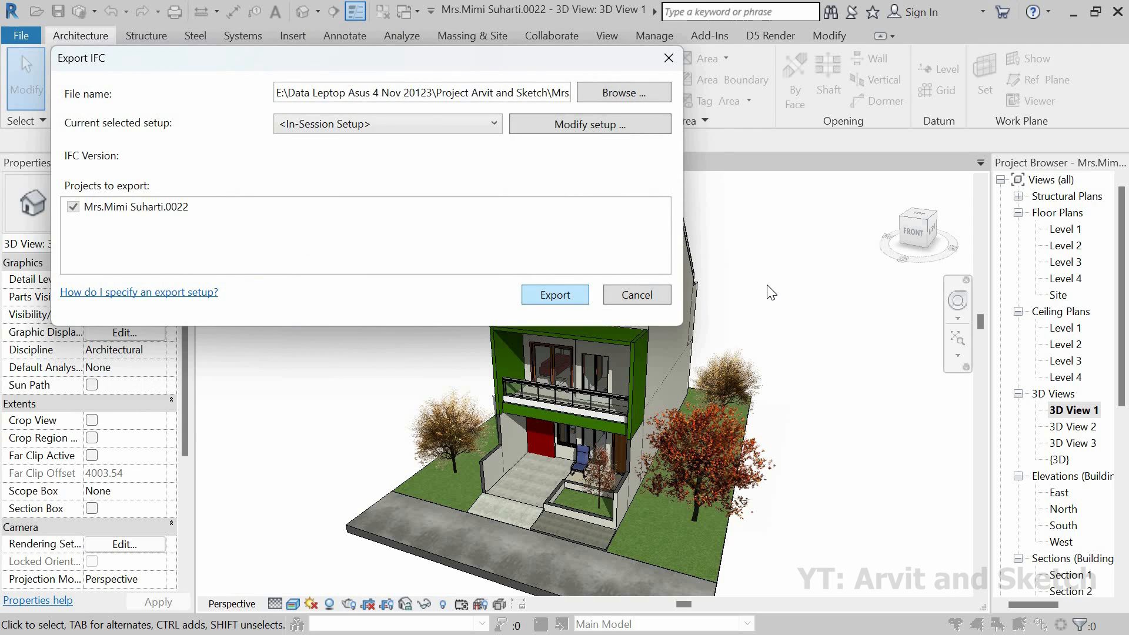
{"action": "left_click", "coordinate": [549, 297]}
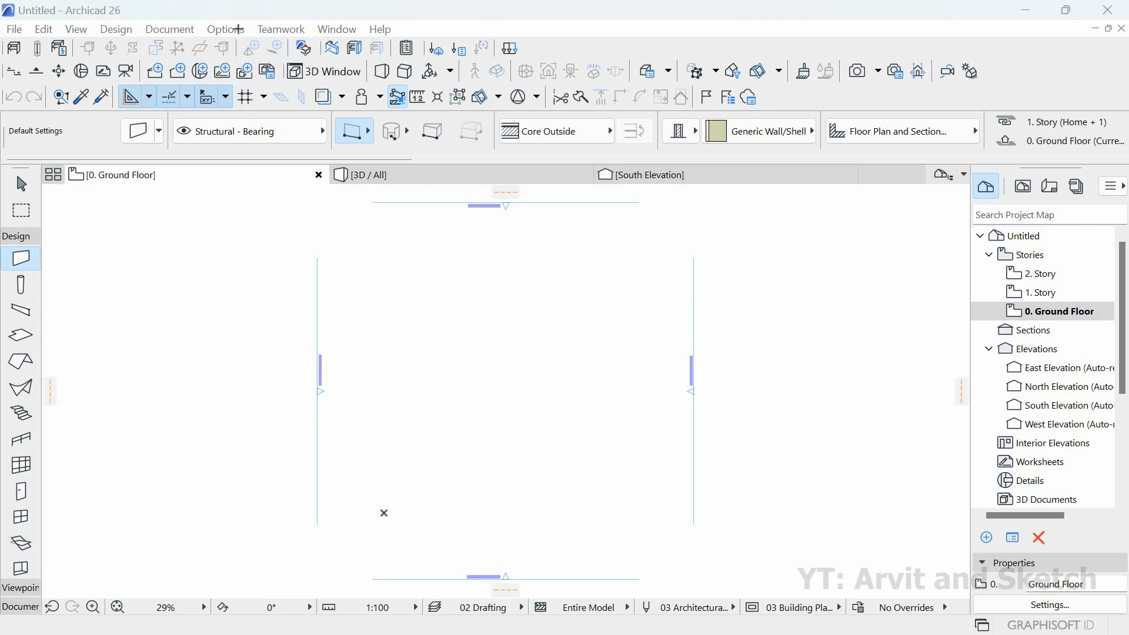
Switch to Archicad and set the project's length working unit to centimeter
{"action": "left_click", "coordinate": [229, 29]}
{"action": "mouse_move", "coordinate": [330, 49]}
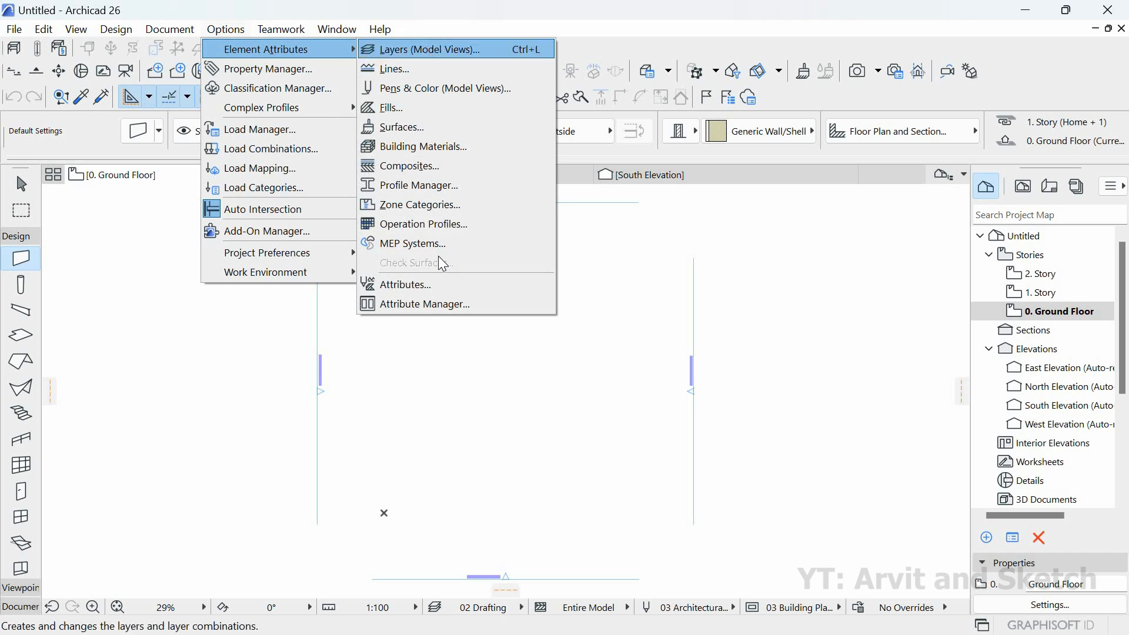
{"action": "mouse_move", "coordinate": [277, 253]}
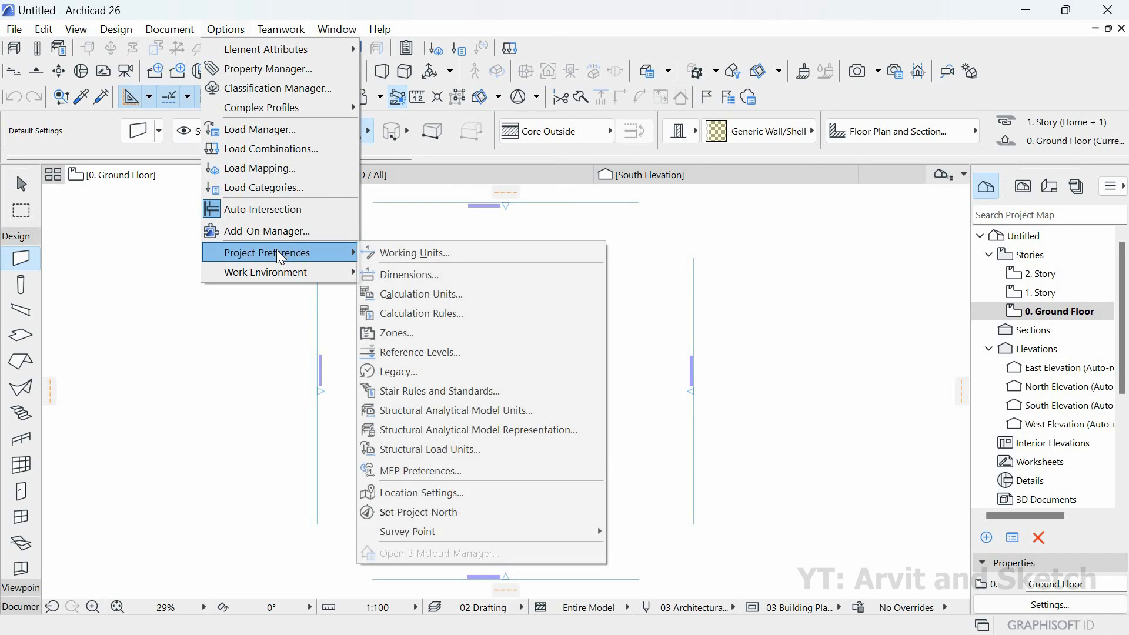
{"action": "left_click", "coordinate": [400, 259]}
{"action": "left_click", "coordinate": [644, 106]}
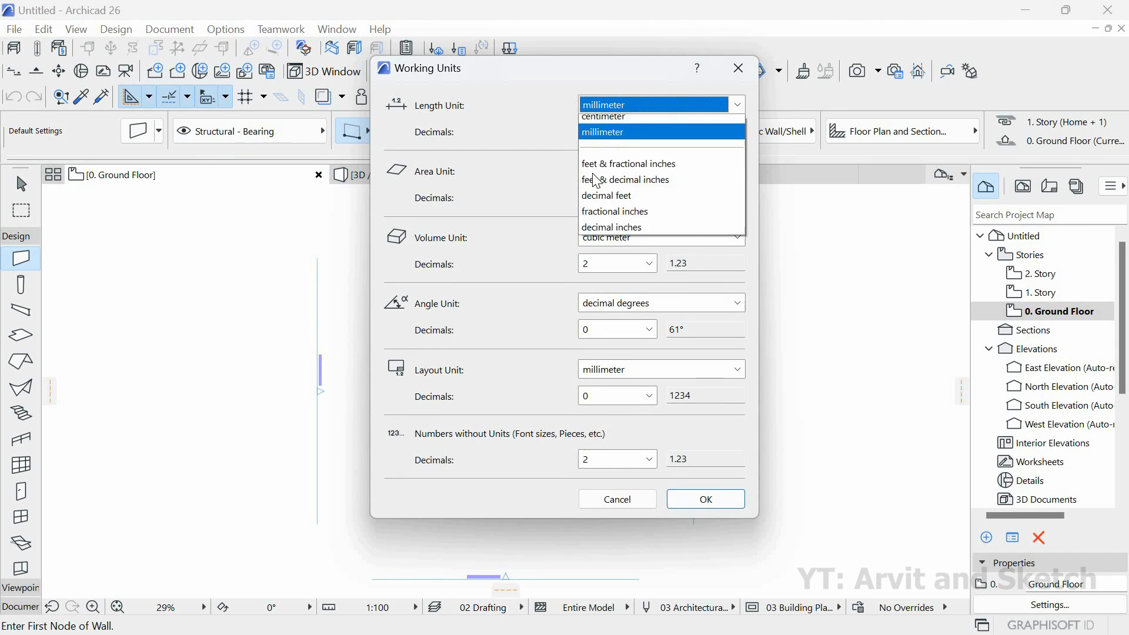
{"action": "scroll", "coordinate": [597, 180], "scroll_direction": "up", "scroll_amount": 2}
{"action": "left_click", "coordinate": [617, 151]}
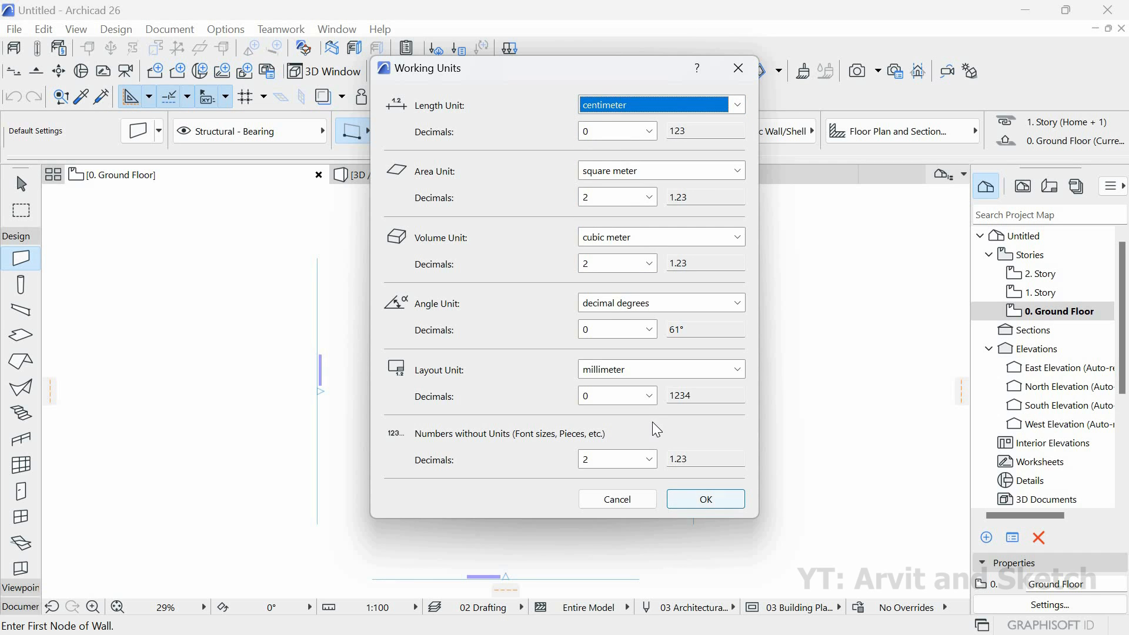
{"action": "left_click", "coordinate": [706, 499]}
Show the construction grid and set its main grid spacing to 100 in both directions
{"action": "left_click", "coordinate": [78, 29]}
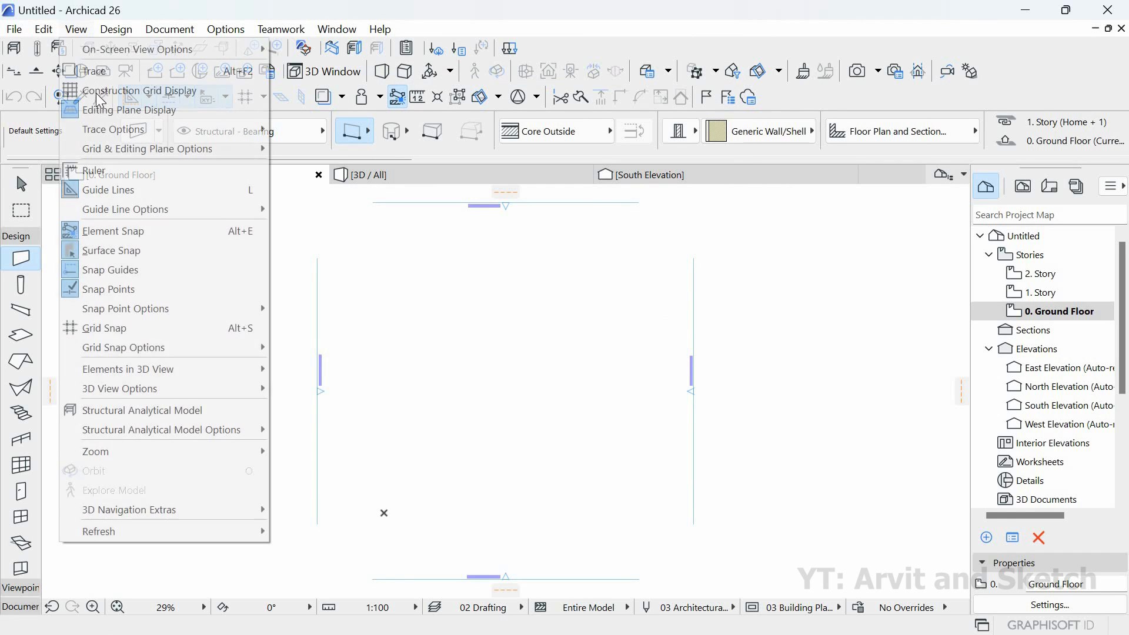
{"action": "left_click", "coordinate": [94, 92]}
{"action": "left_click", "coordinate": [77, 30]}
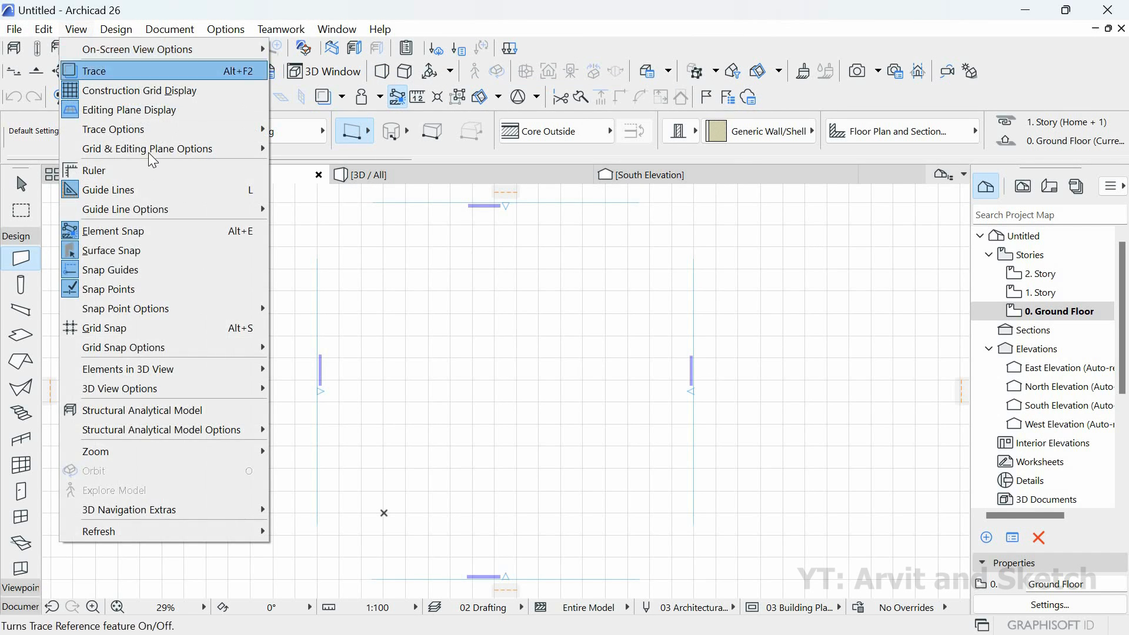
{"action": "mouse_move", "coordinate": [282, 148]}
{"action": "left_click", "coordinate": [347, 149]}
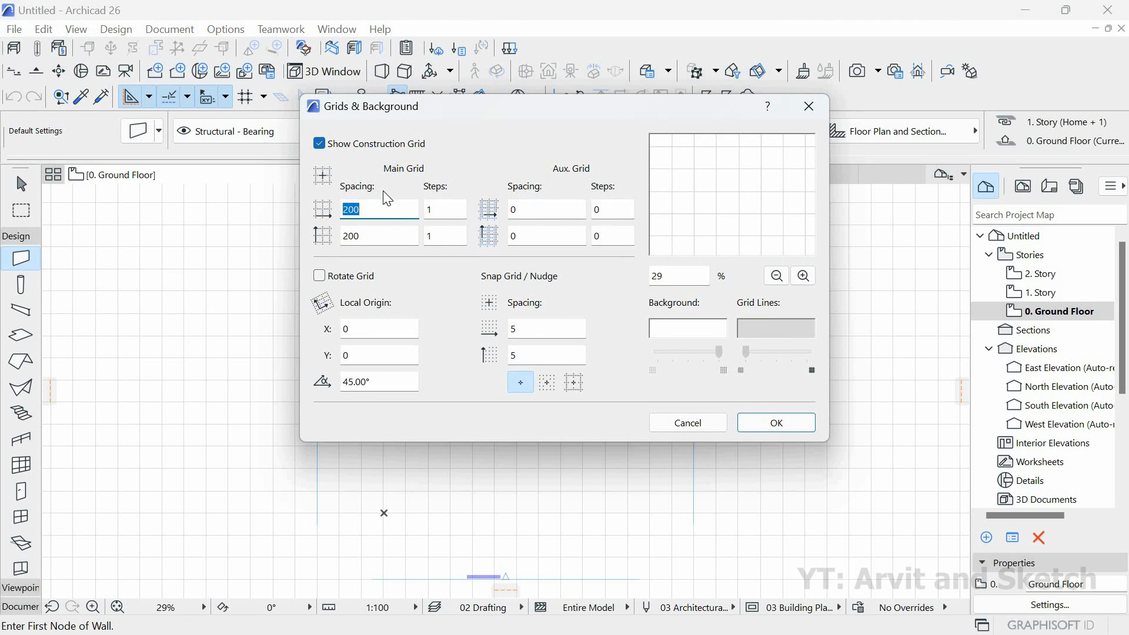
{"action": "key", "text": "Tab"}
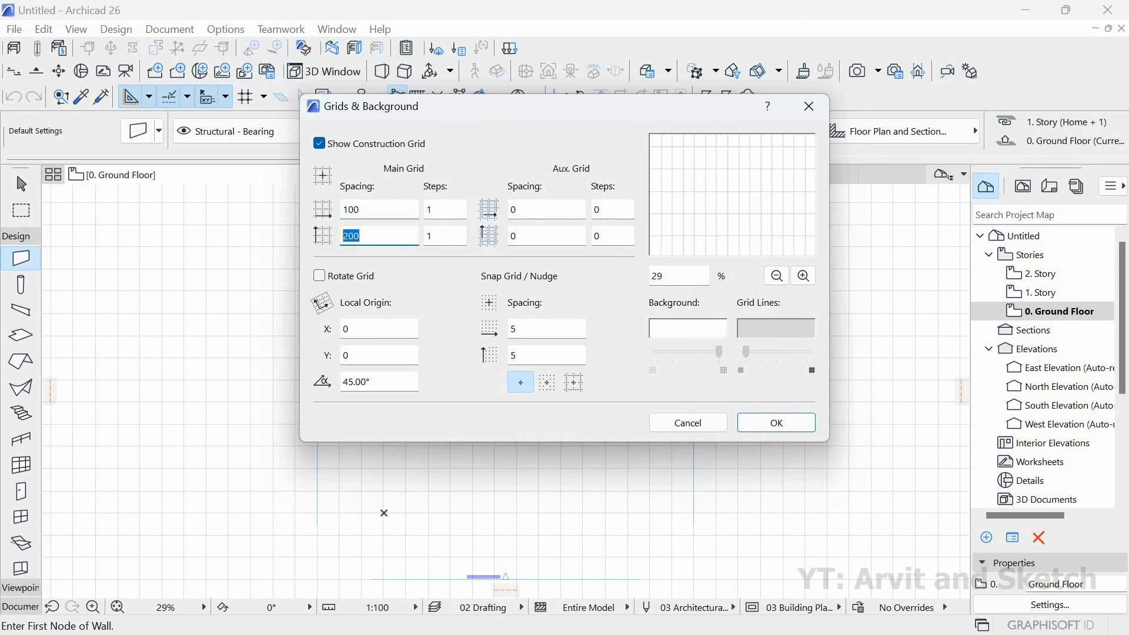
{"action": "type", "text": "100"}
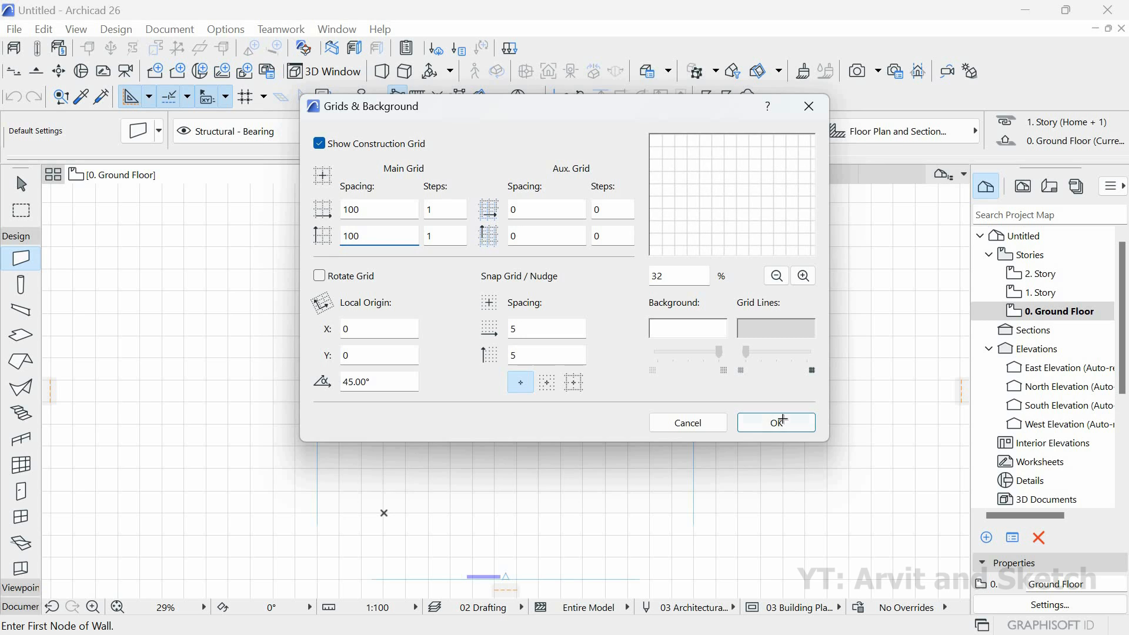
{"action": "left_click", "coordinate": [781, 422]}
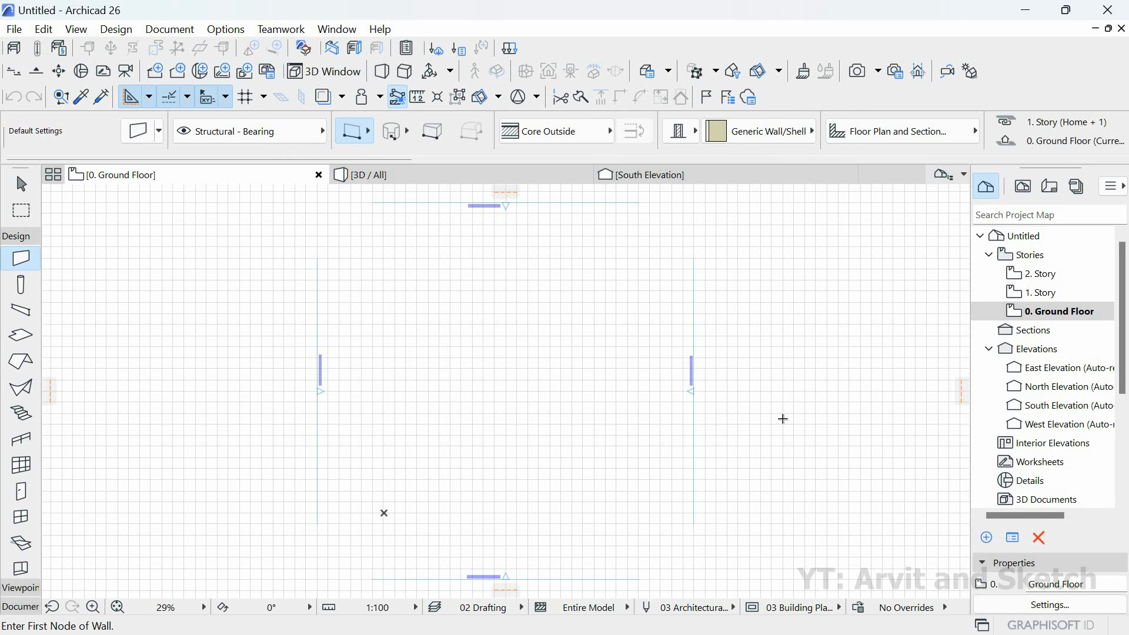
Merge the "Export to Archicad" IFC file using the General Import translator, saving library parts to the Embedded Library and matching stories automatically
{"action": "left_click", "coordinate": [14, 30]}
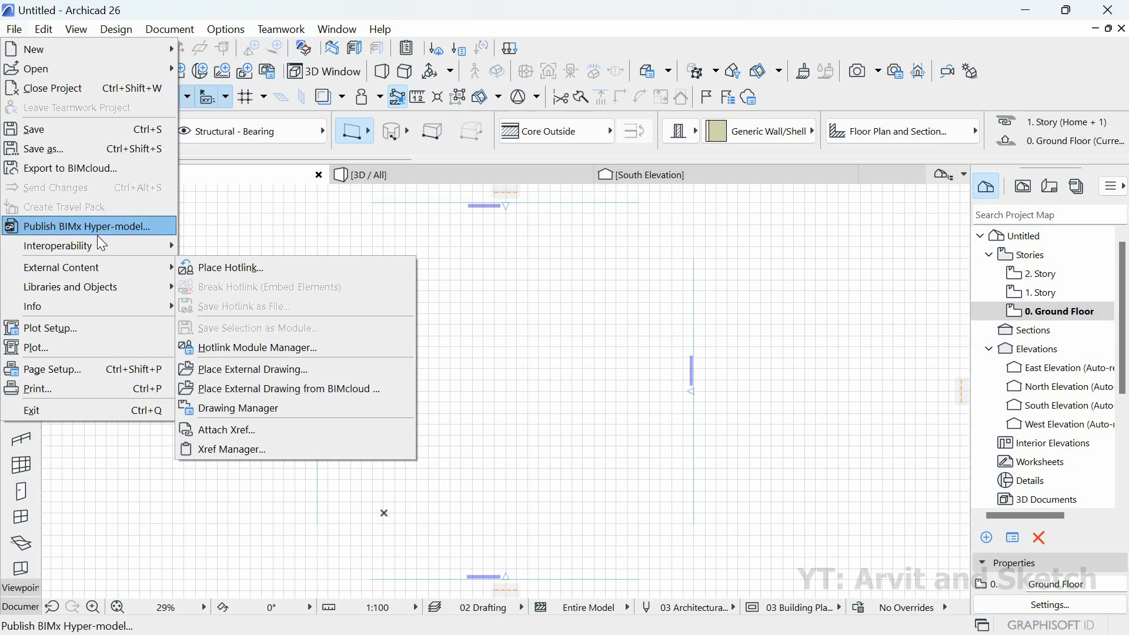
{"action": "mouse_move", "coordinate": [114, 241]}
{"action": "mouse_move", "coordinate": [195, 233]}
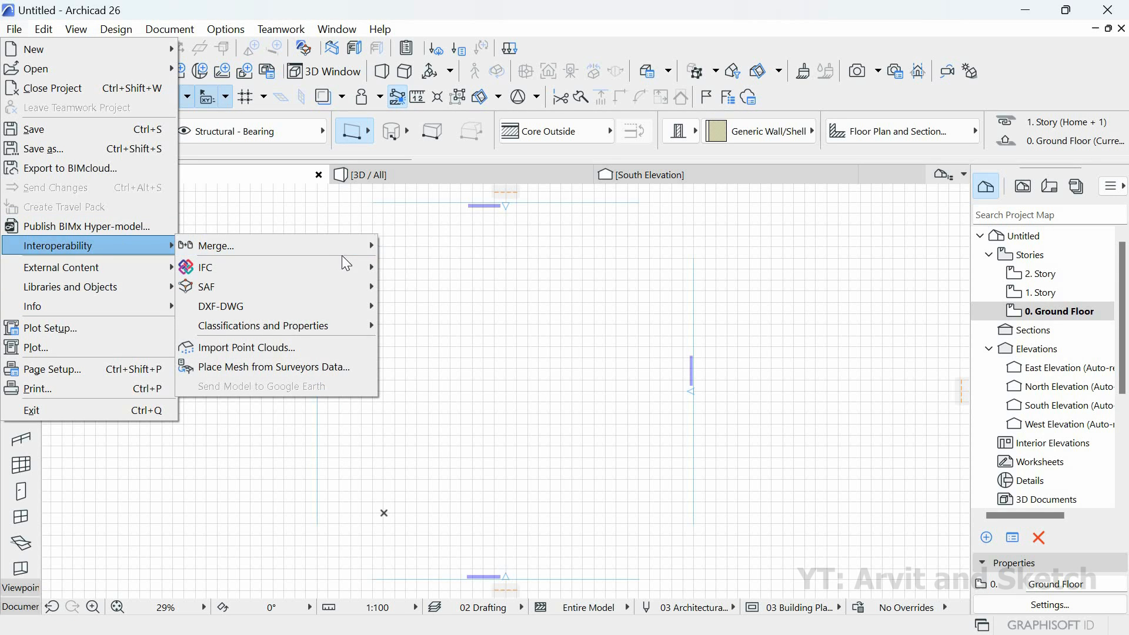
{"action": "left_click", "coordinate": [385, 245]}
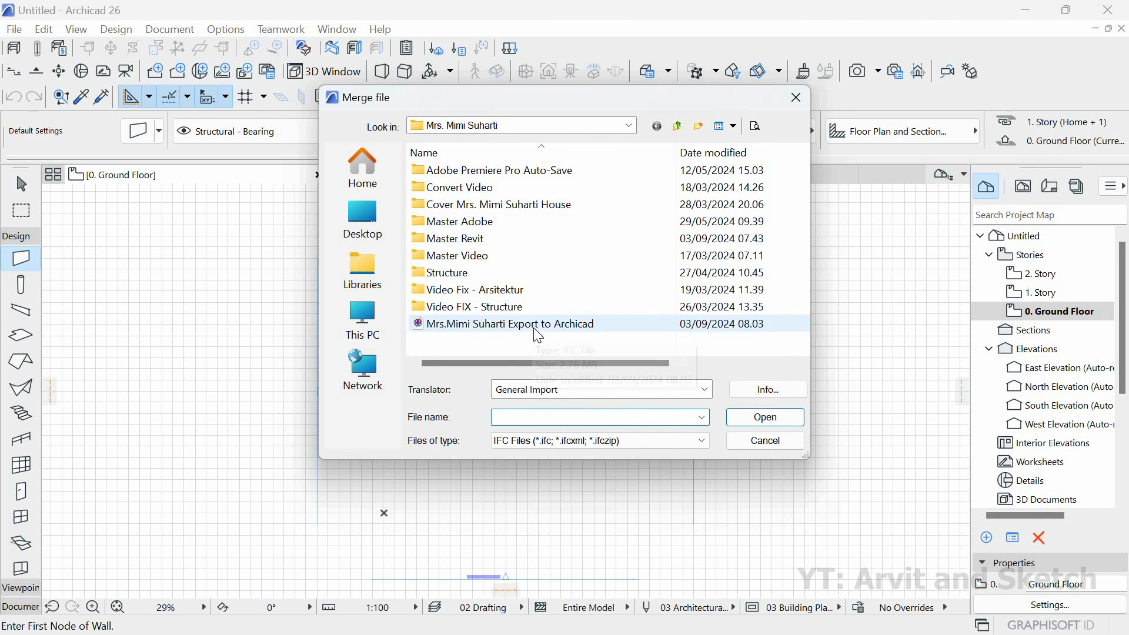
{"action": "left_click", "coordinate": [536, 325]}
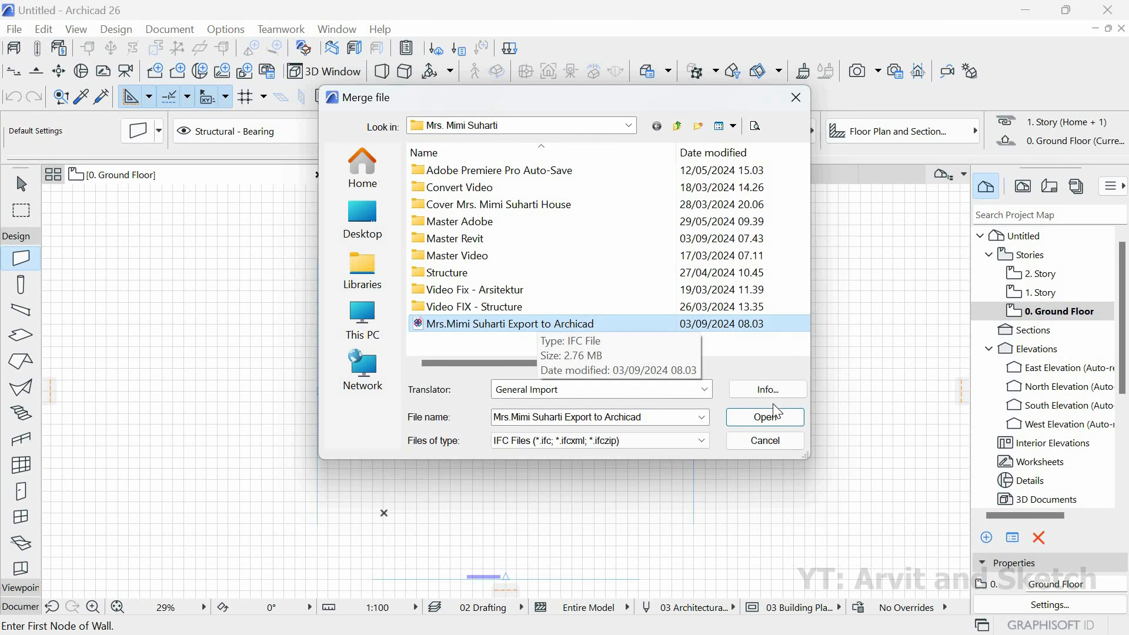
{"action": "left_click", "coordinate": [687, 390]}
{"action": "left_click", "coordinate": [689, 392]}
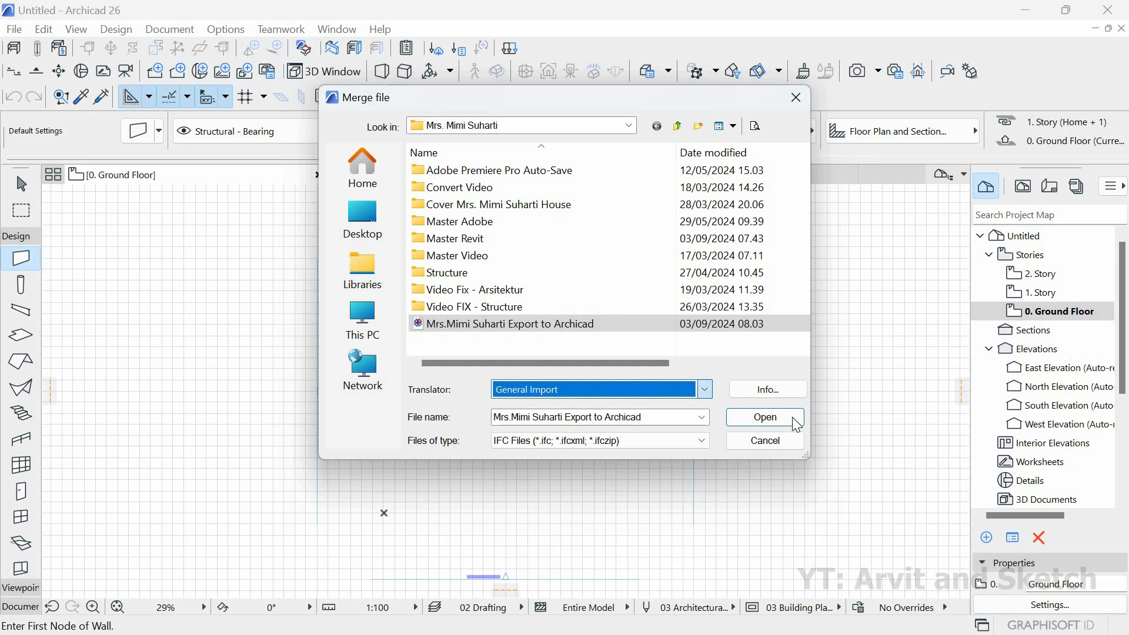
{"action": "key", "text": "Tab"}
{"action": "key", "text": "Return"}
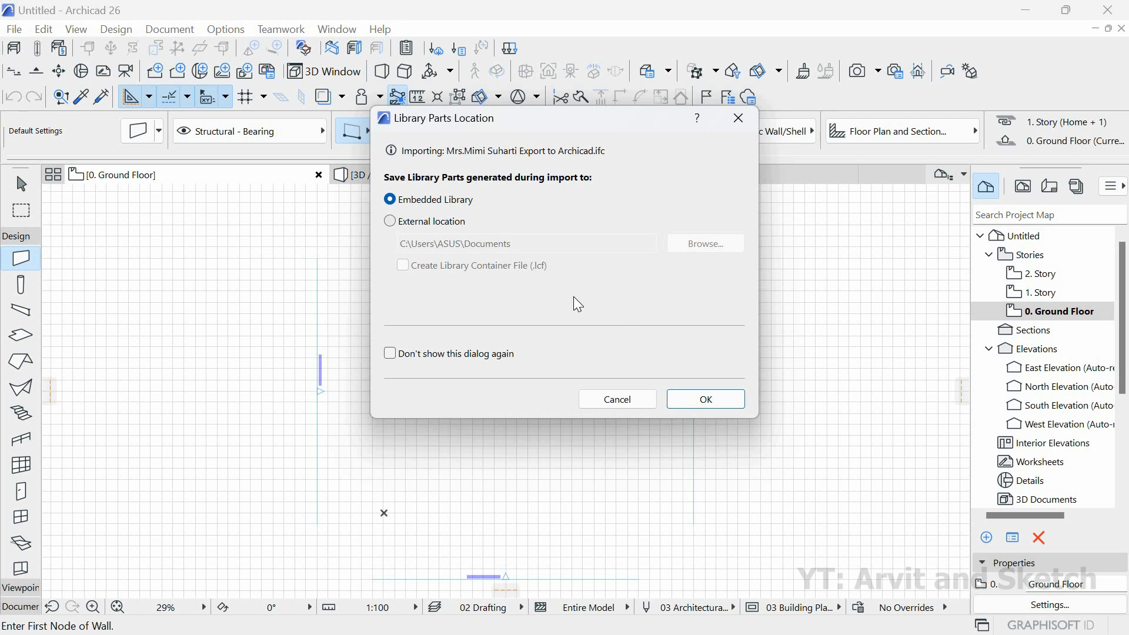
{"action": "left_click", "coordinate": [693, 406]}
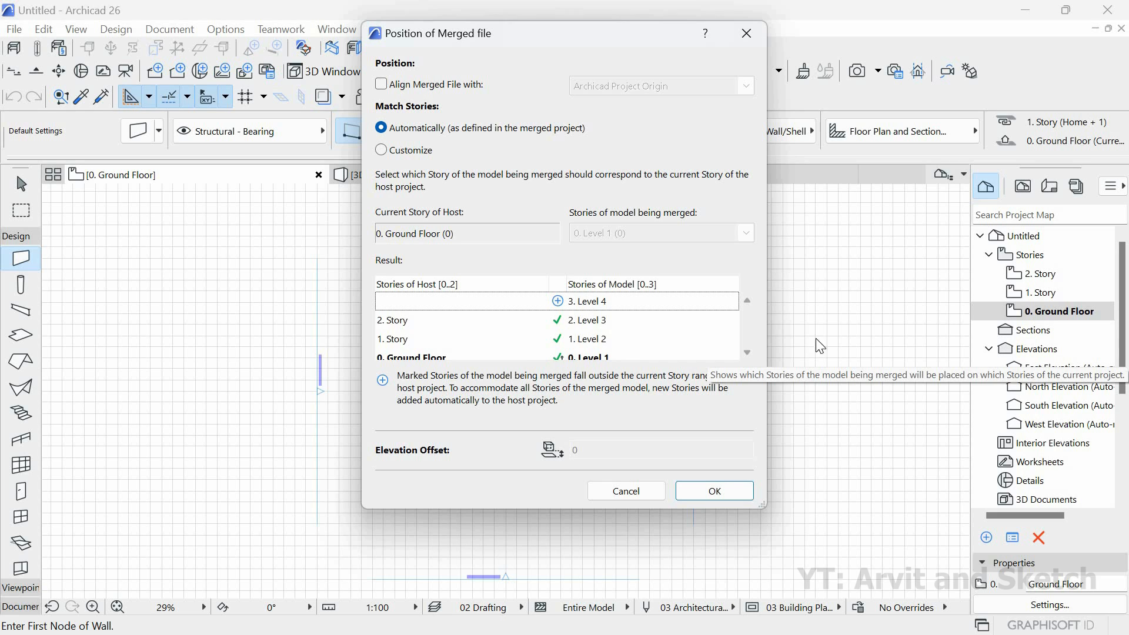
{"action": "left_click", "coordinate": [714, 491]}
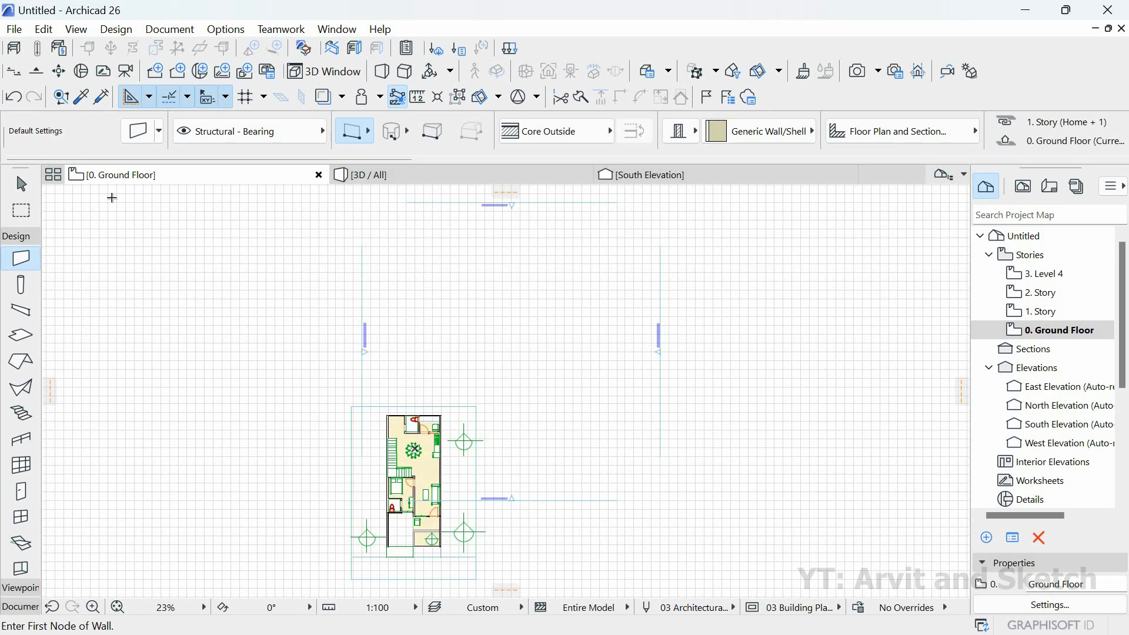
Move the South Elevation marker below the house plan, just outside the site boundary
{"action": "left_click", "coordinate": [21, 184]}
{"action": "scroll", "coordinate": [685, 396], "scroll_direction": "down", "scroll_amount": 2}
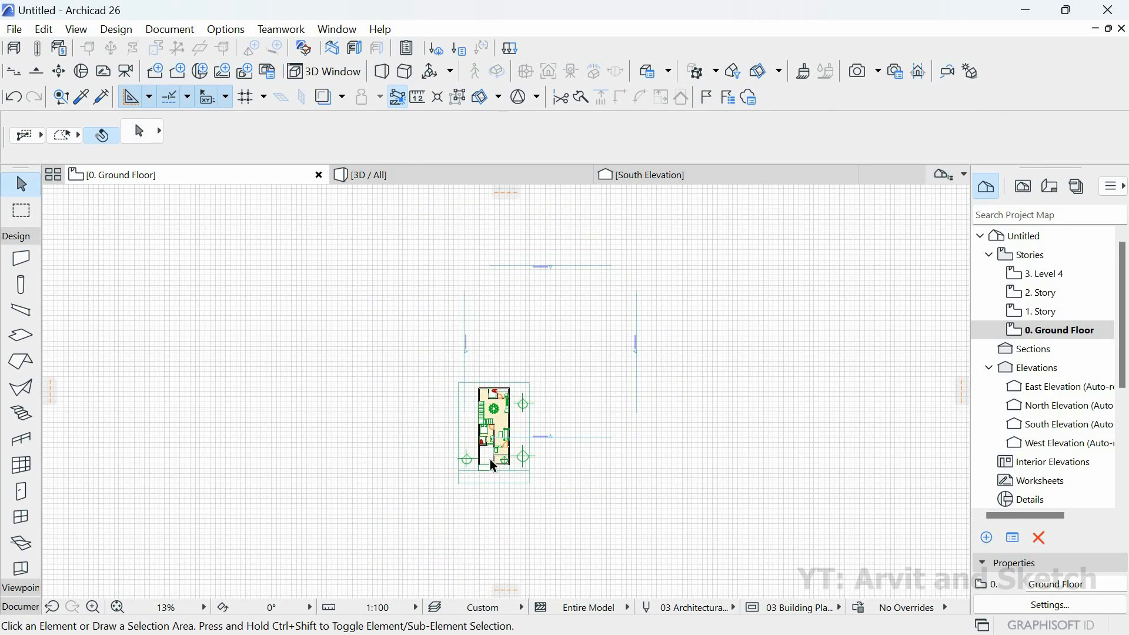
{"action": "scroll", "coordinate": [574, 427], "scroll_direction": "up", "scroll_amount": 2}
{"action": "left_click", "coordinate": [579, 413]}
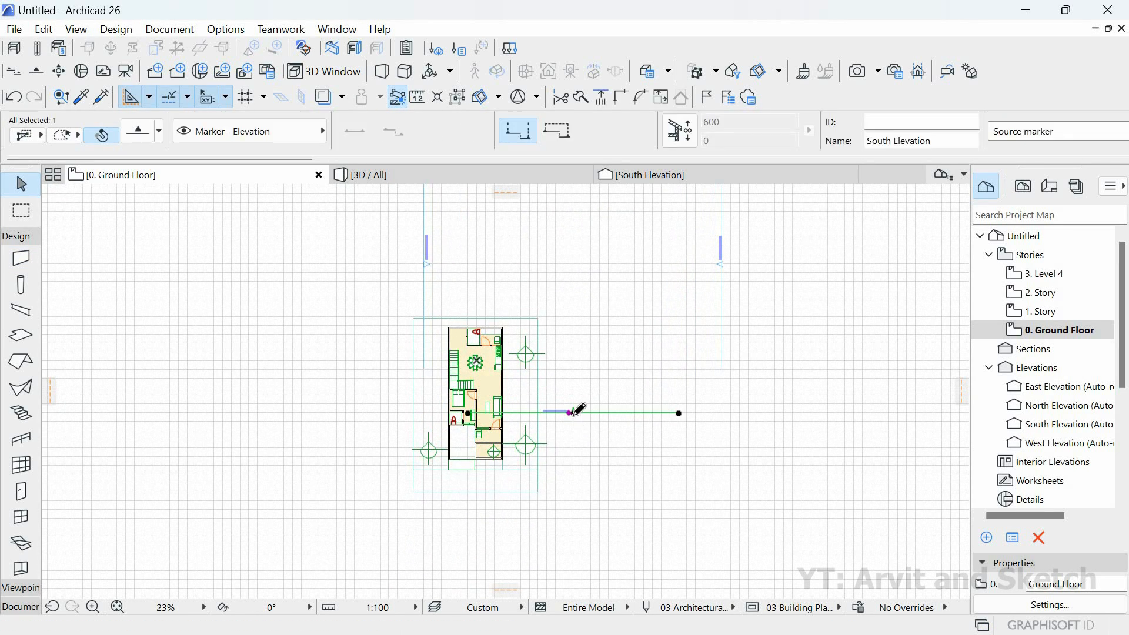
{"action": "left_click", "coordinate": [575, 413]}
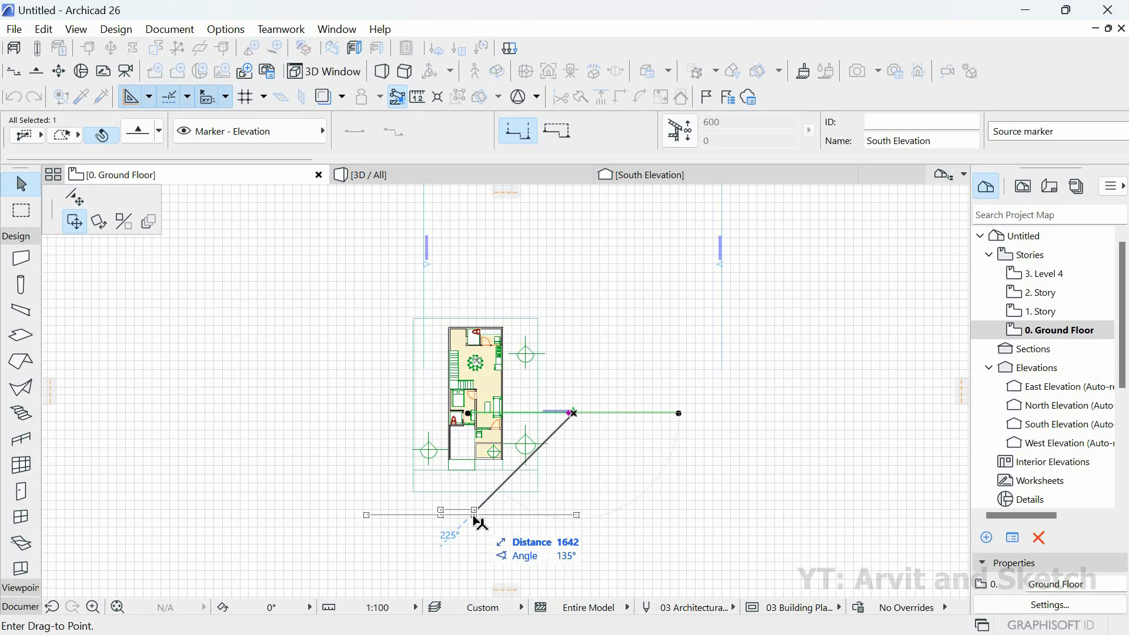
{"action": "left_click", "coordinate": [473, 516]}
Move the West Elevation marker to the west side of the house plan and the East Elevation marker to its east side
{"action": "left_click", "coordinate": [424, 267]}
{"action": "left_click", "coordinate": [424, 264]}
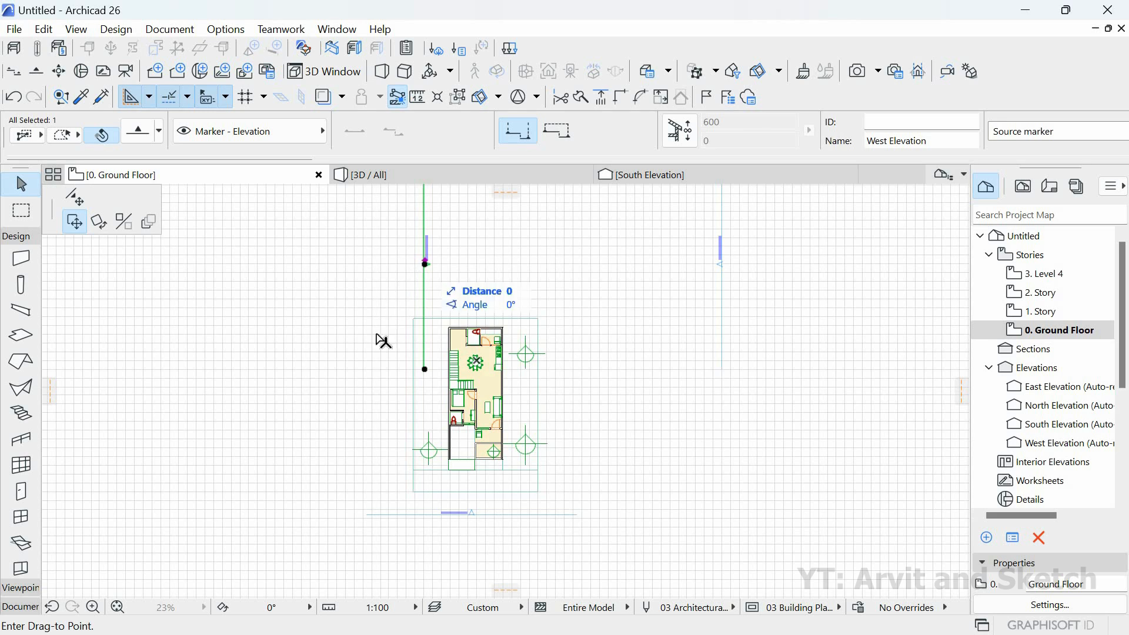
{"action": "left_click", "coordinate": [377, 394]}
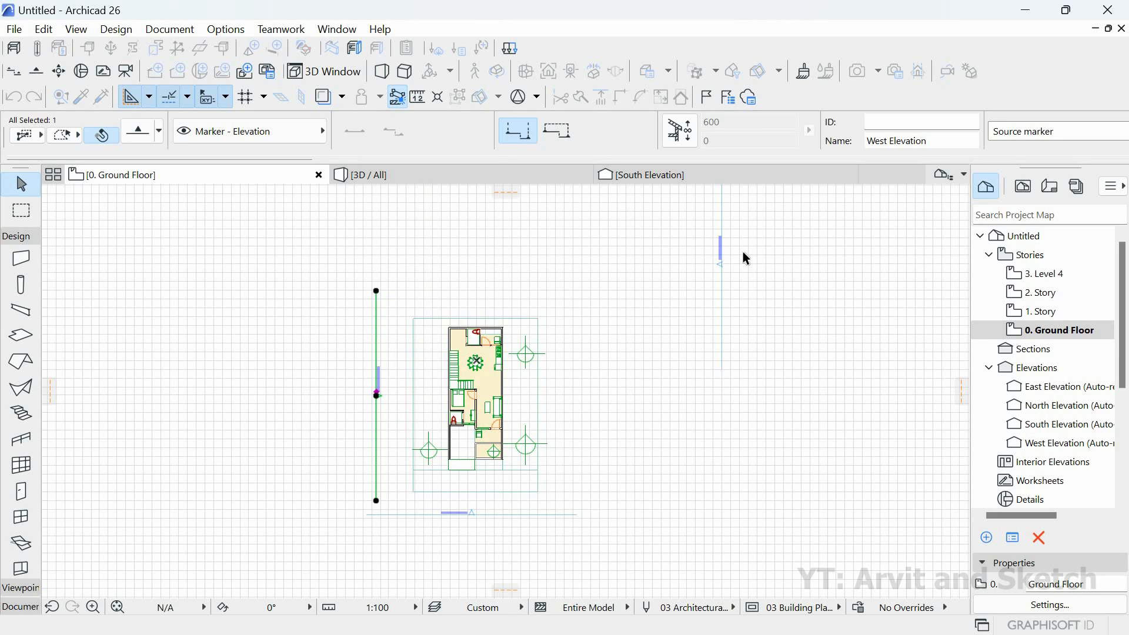
{"action": "left_click", "coordinate": [722, 266]}
{"action": "left_click", "coordinate": [723, 267]}
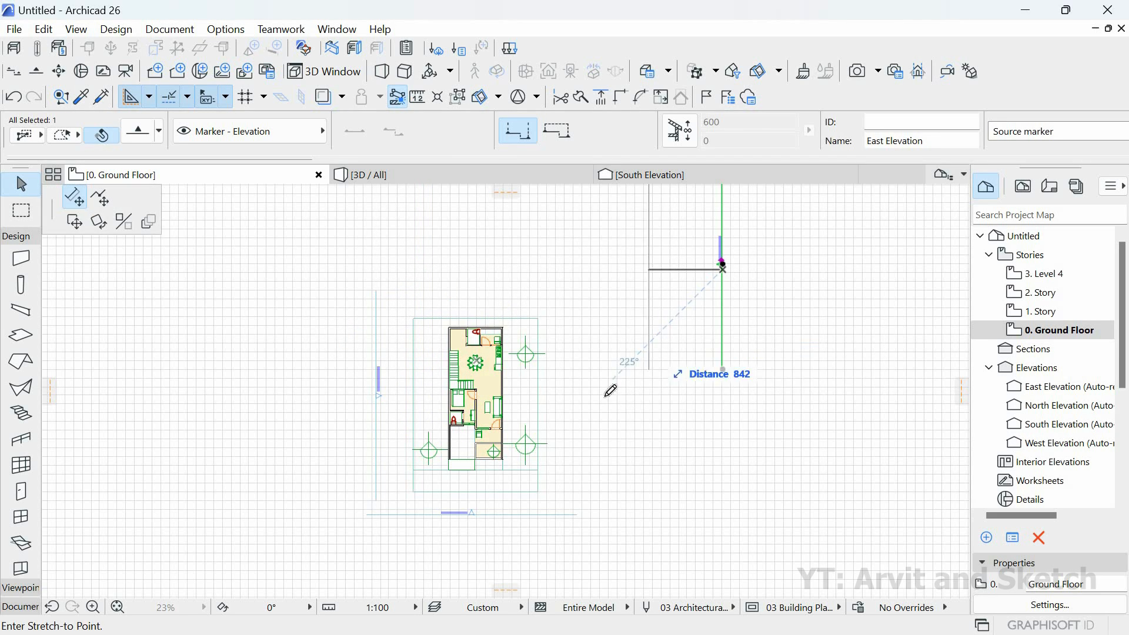
{"action": "left_click", "coordinate": [75, 222]}
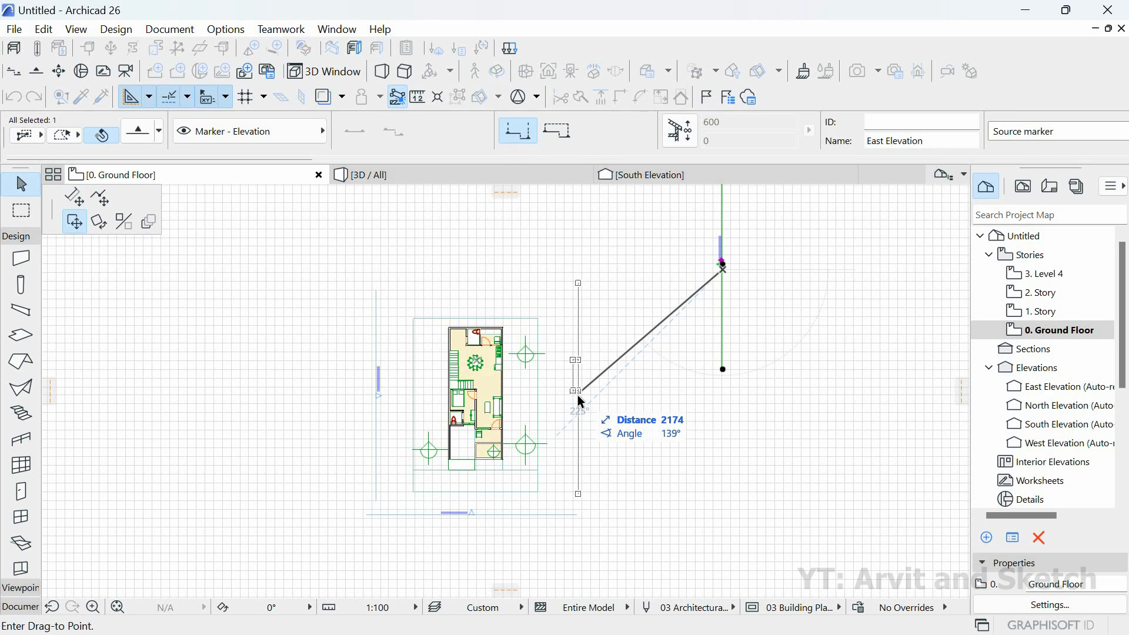
{"action": "left_click", "coordinate": [578, 391]}
Move the North Elevation marker just above the house plan, between the West and East Elevation markers
{"action": "scroll", "coordinate": [595, 297], "scroll_direction": "down", "scroll_amount": 3}
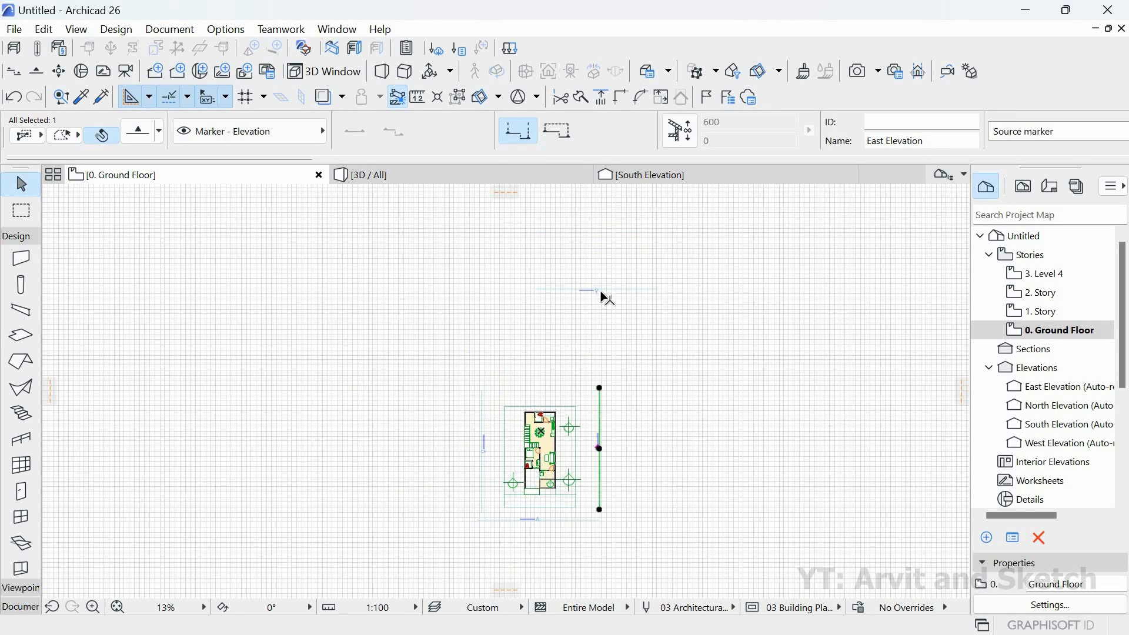
{"action": "left_click", "coordinate": [597, 290]}
{"action": "left_click", "coordinate": [596, 290]}
{"action": "scroll", "coordinate": [550, 391], "scroll_direction": "up", "scroll_amount": 3}
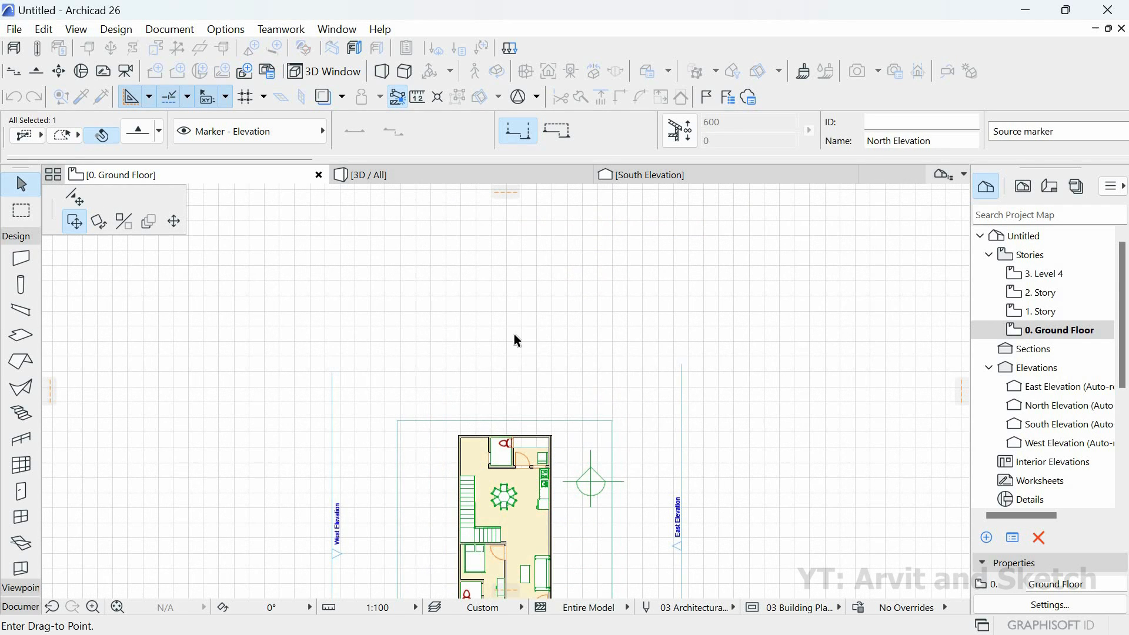
{"action": "left_click", "coordinate": [494, 366]}
{"action": "key", "text": "Escape"}
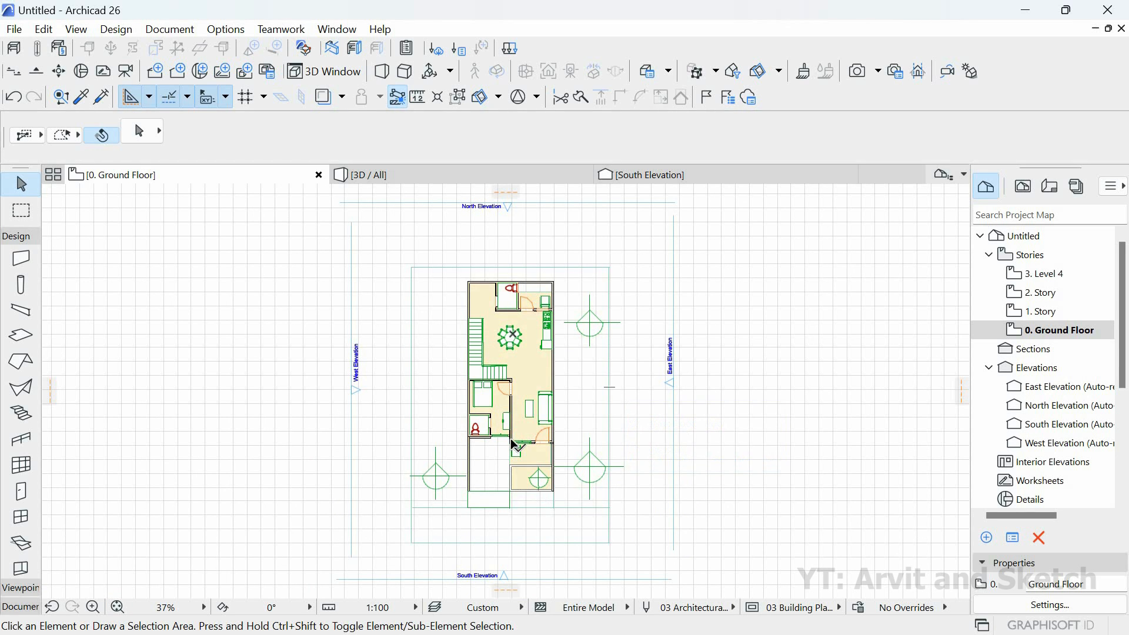
Inspect the imported element information of the bedroom and bathroom walls and the toilet near the front of the ground floor
{"action": "scroll", "coordinate": [515, 445], "scroll_direction": "up", "scroll_amount": 5}
{"action": "scroll", "coordinate": [514, 445], "scroll_direction": "up", "scroll_amount": 2}
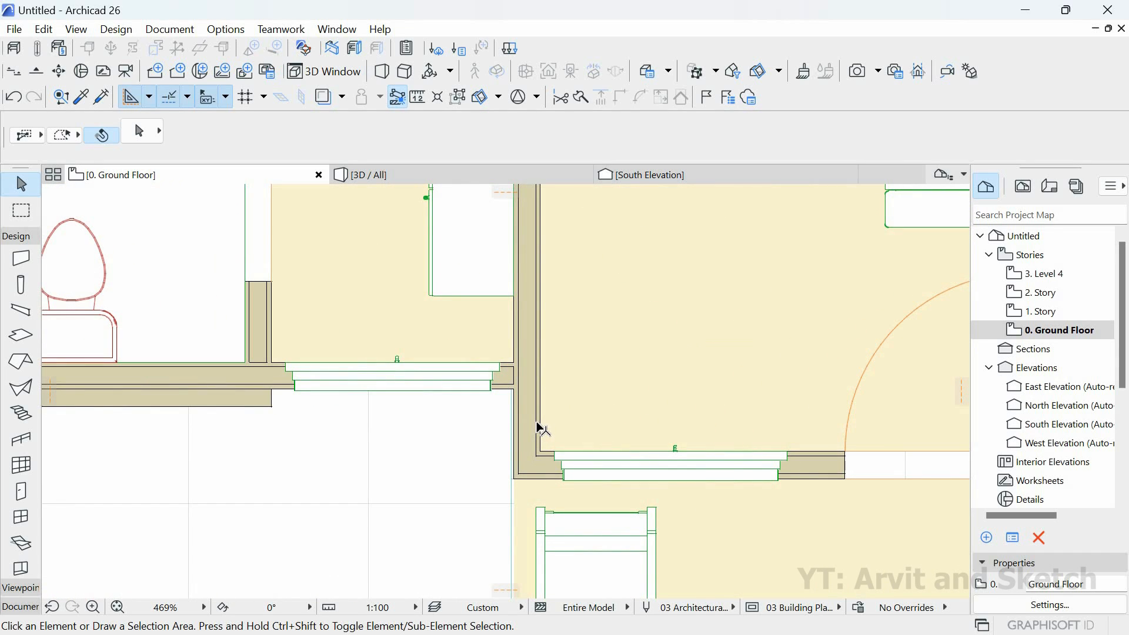
{"action": "left_click", "coordinate": [540, 428]}
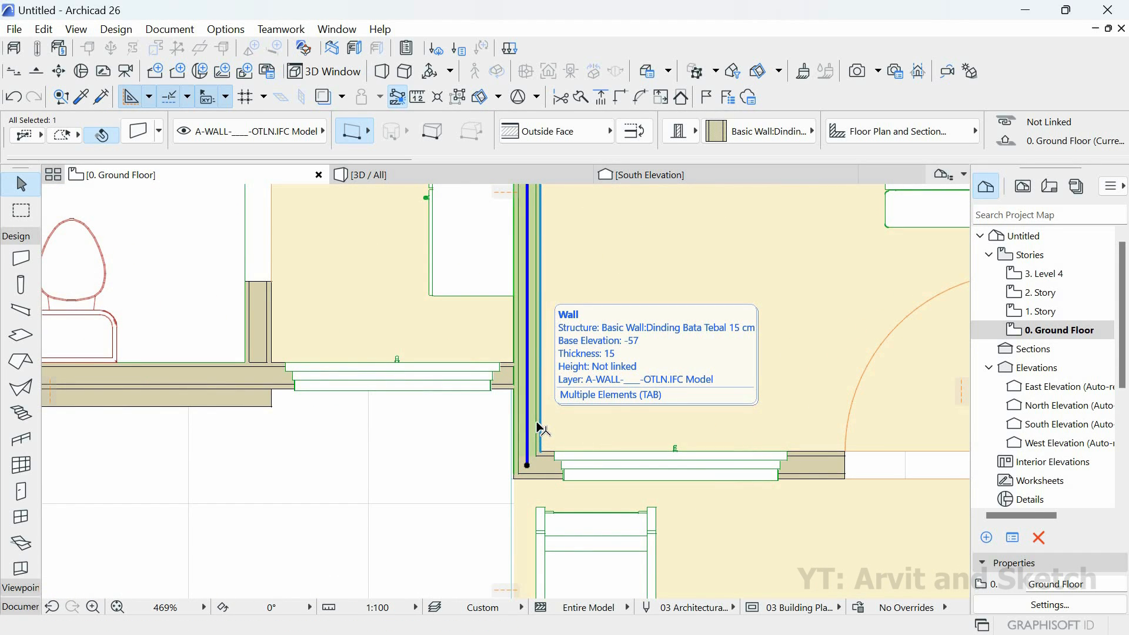
{"action": "scroll", "coordinate": [419, 479], "scroll_direction": "down", "scroll_amount": 3}
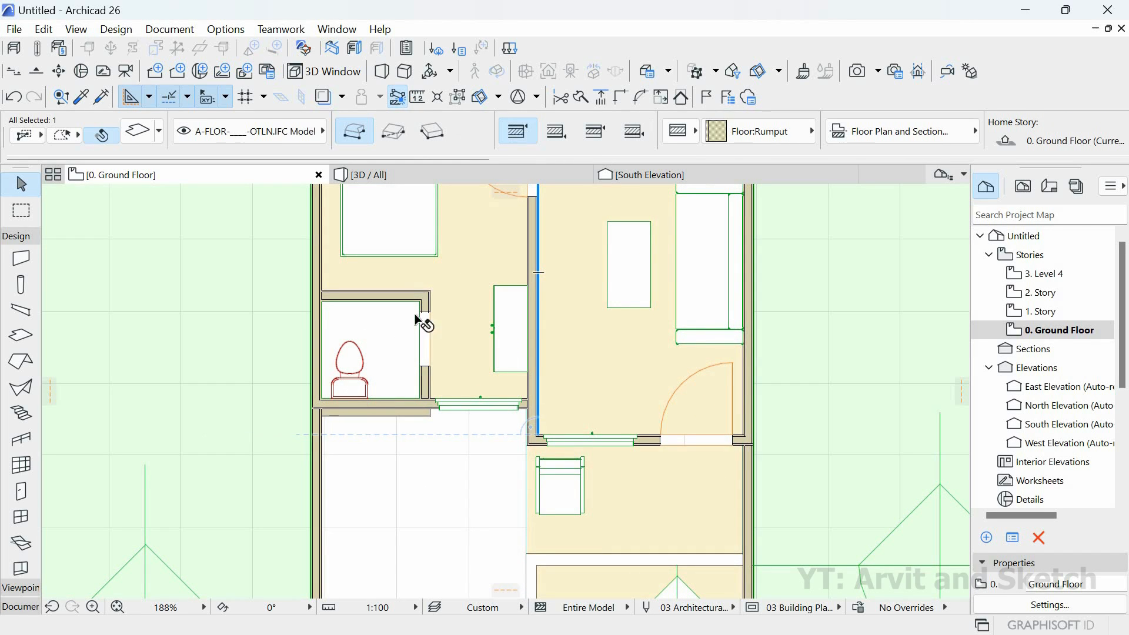
{"action": "left_click", "coordinate": [423, 303]}
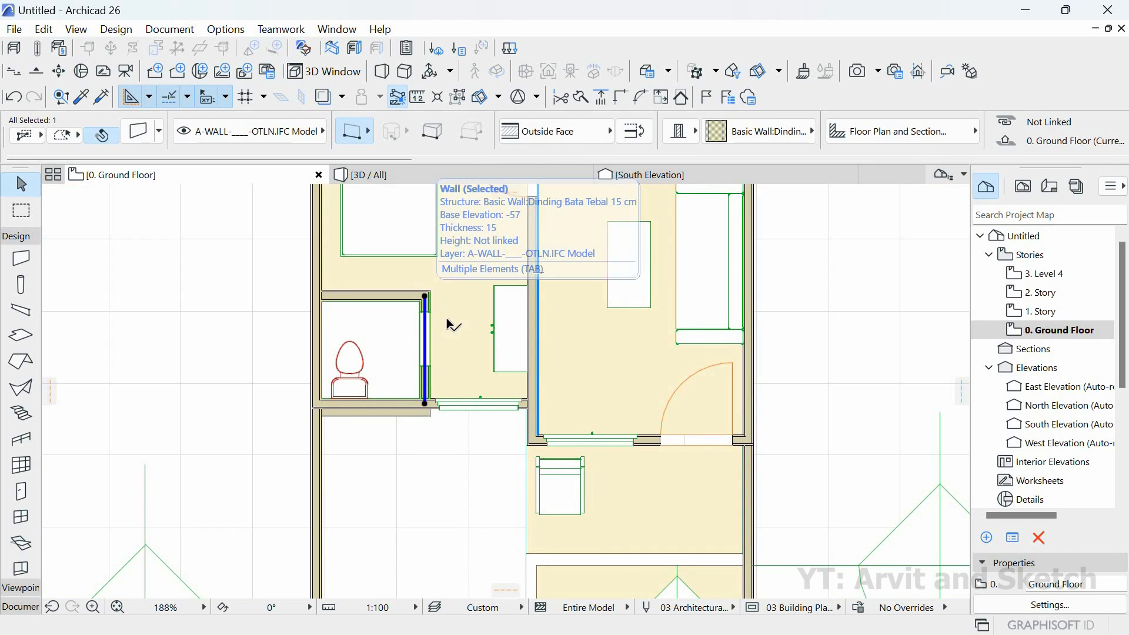
{"action": "left_click", "coordinate": [360, 388]}
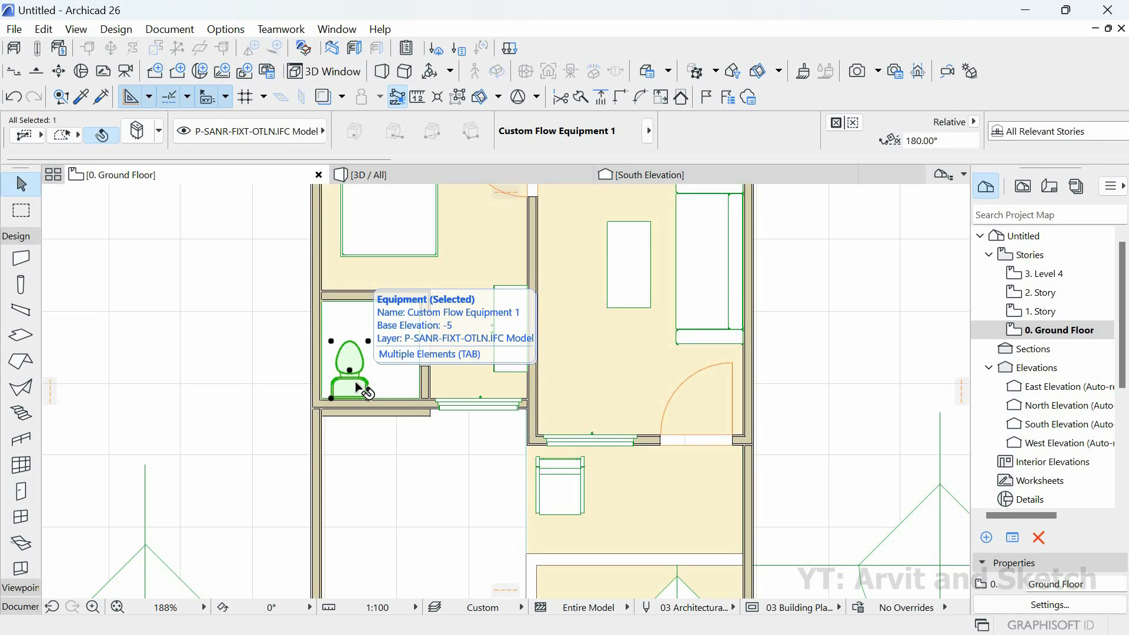
{"action": "key", "text": "Escape"}
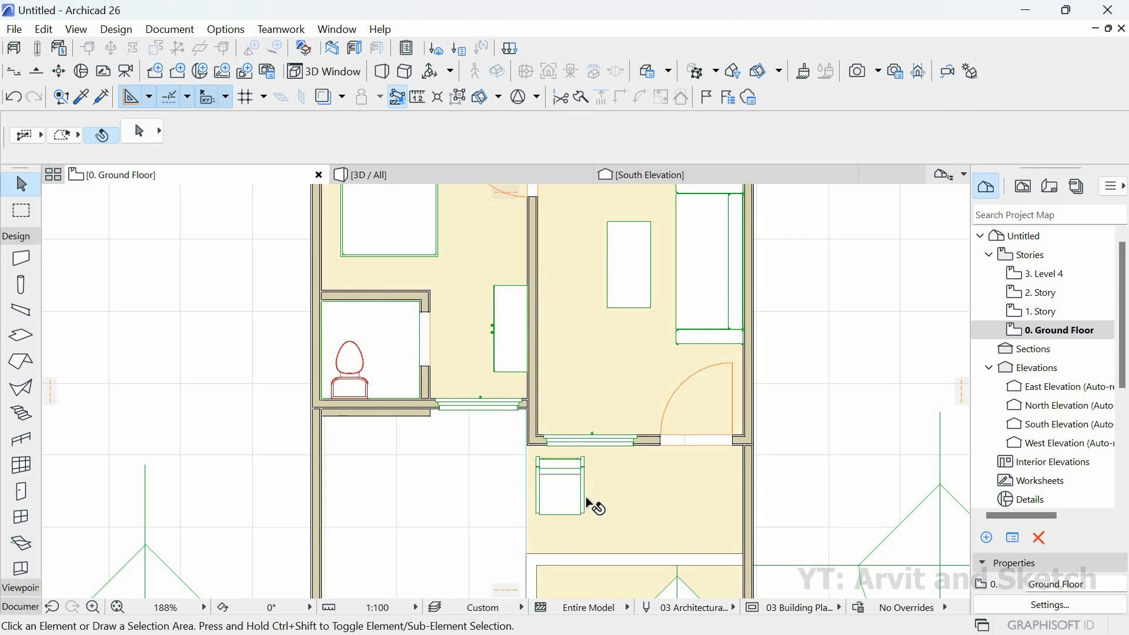
Check how the front porch chair and the living room sofa were imported as objects
{"action": "left_click", "coordinate": [573, 466]}
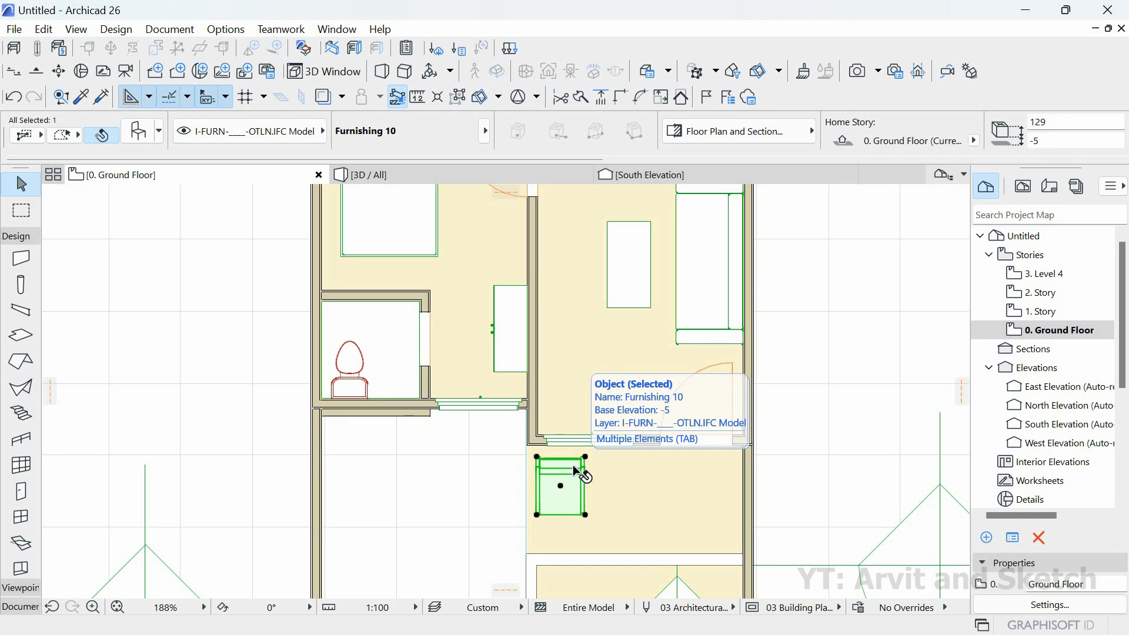
{"action": "key", "text": "Escape"}
{"action": "scroll", "coordinate": [553, 390], "scroll_direction": "down", "scroll_amount": 5}
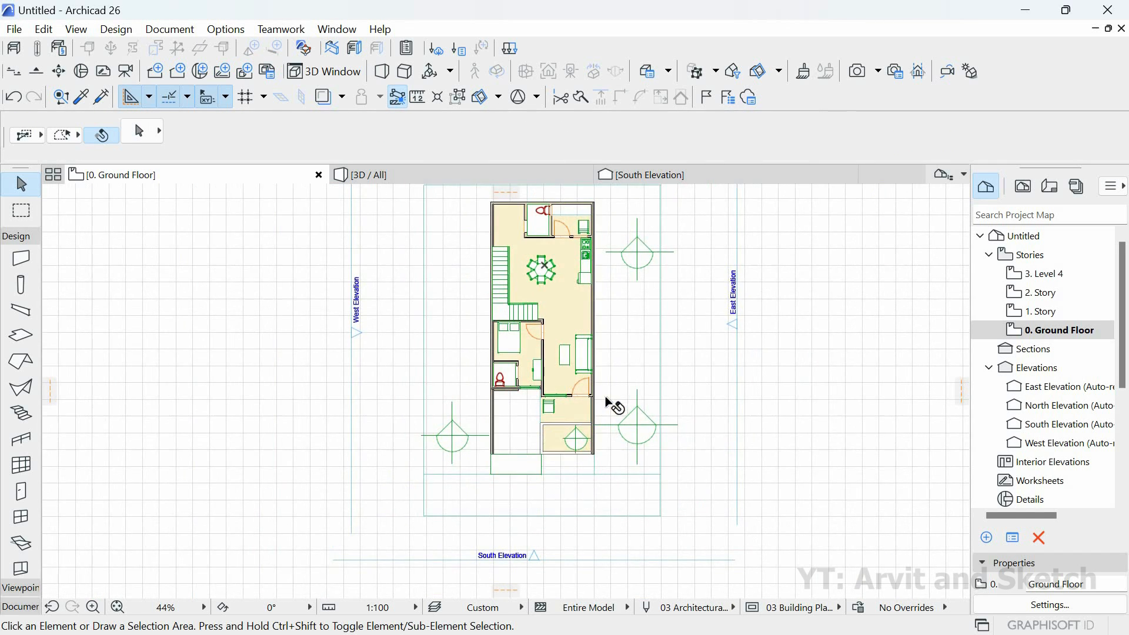
{"action": "scroll", "coordinate": [612, 403], "scroll_direction": "up", "scroll_amount": 2}
{"action": "left_click", "coordinate": [557, 318]}
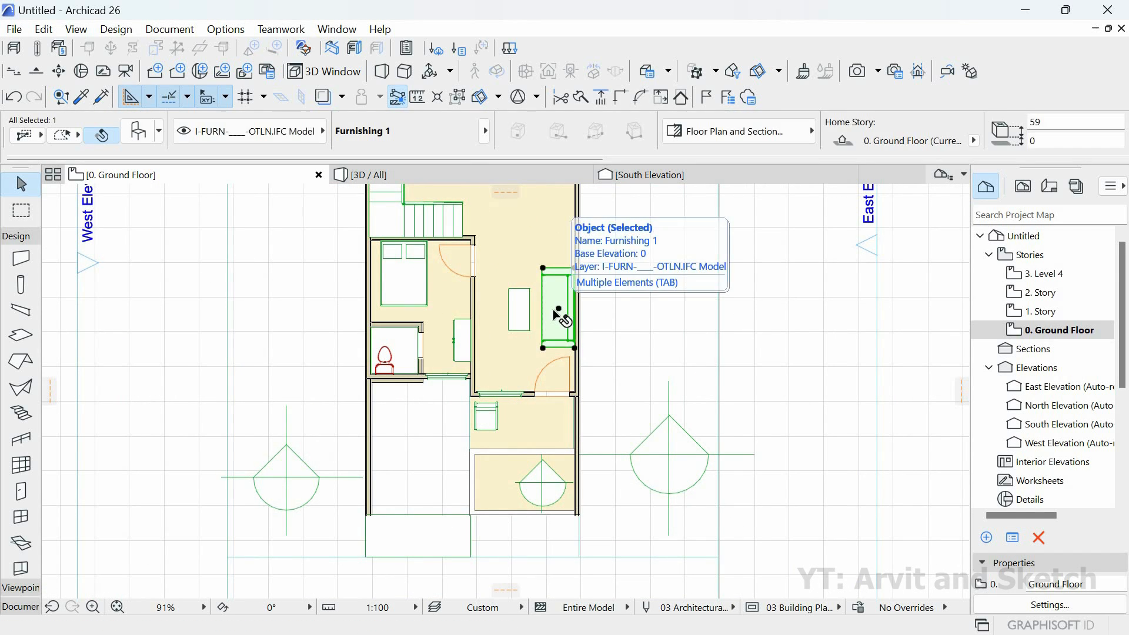
{"action": "key", "text": "Escape"}
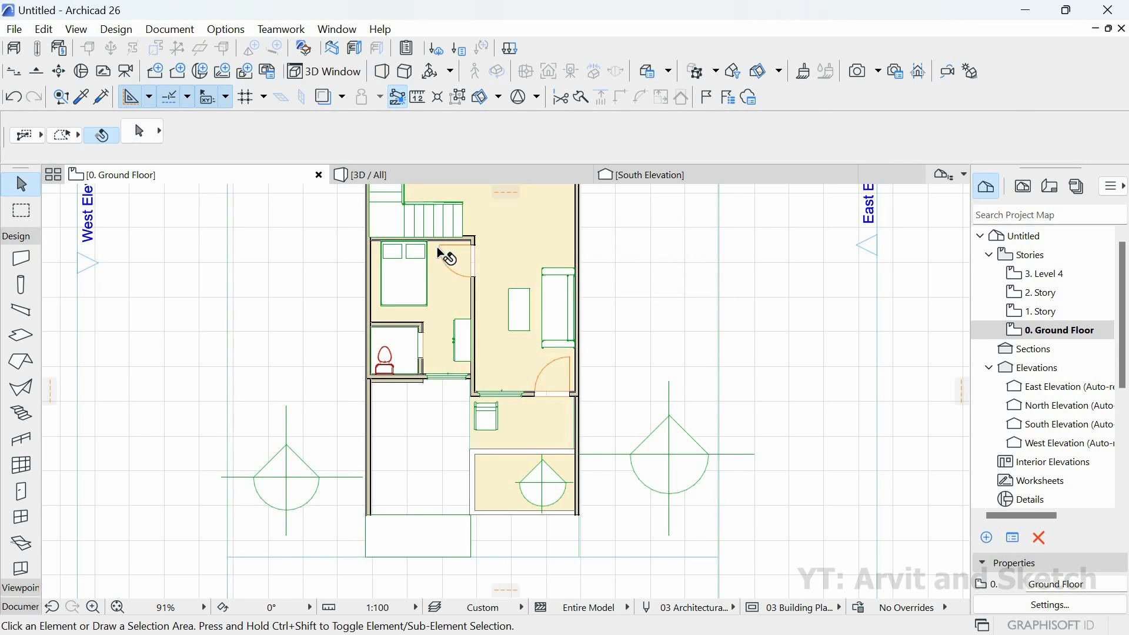
Inspect the bedroom's floor slab and door information, and return to the full ground floor plan
{"action": "scroll", "coordinate": [445, 247], "scroll_direction": "up", "scroll_amount": 3}
{"action": "left_click", "coordinate": [445, 247]}
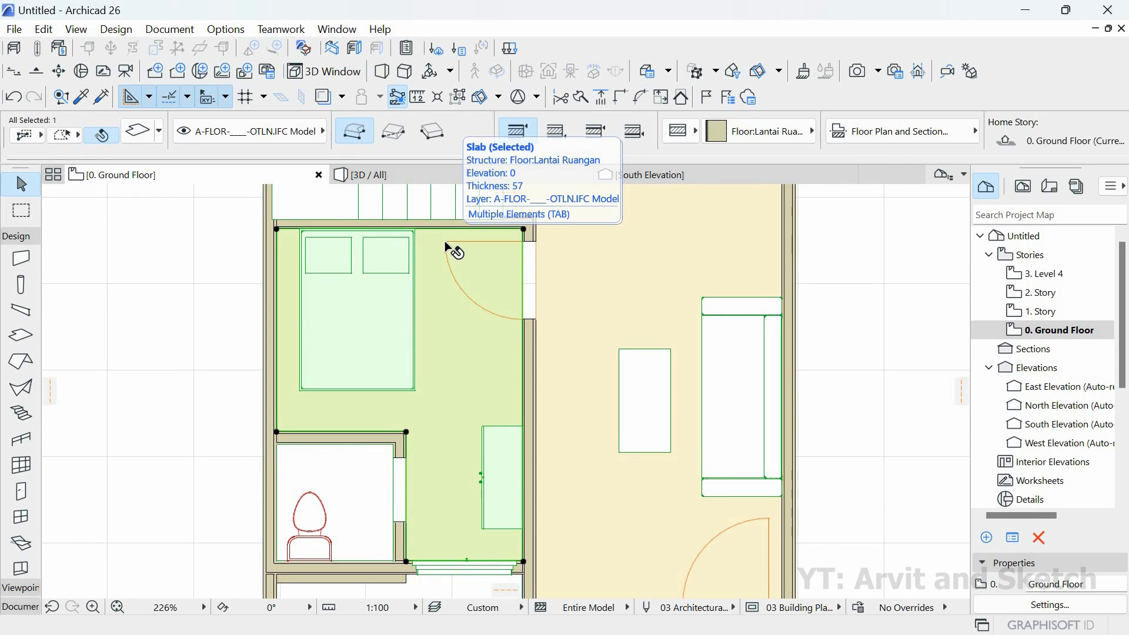
{"action": "key", "text": "Escape"}
{"action": "scroll", "coordinate": [564, 245], "scroll_direction": "up", "scroll_amount": 3}
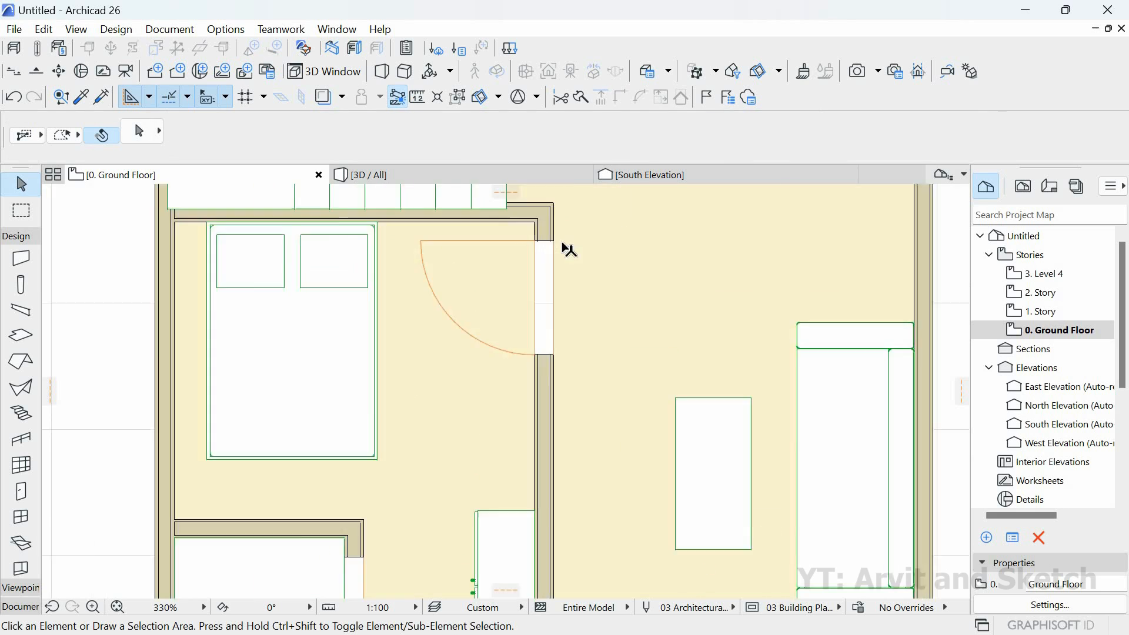
{"action": "left_click", "coordinate": [578, 243]}
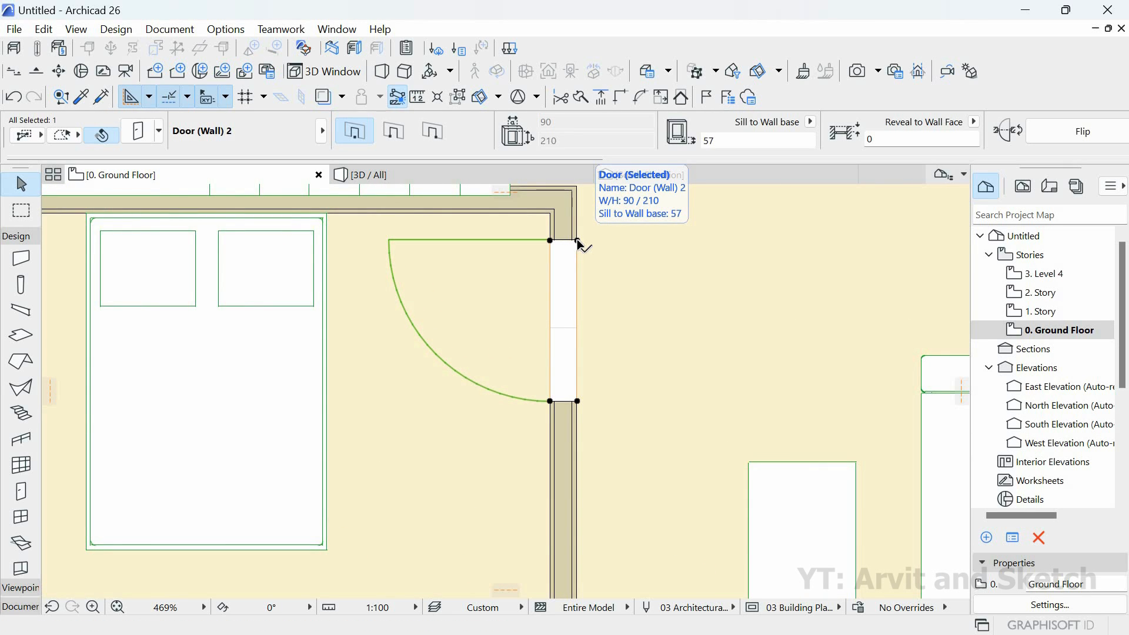
{"action": "key", "text": "Escape"}
{"action": "scroll", "coordinate": [509, 354], "scroll_direction": "down", "scroll_amount": 5}
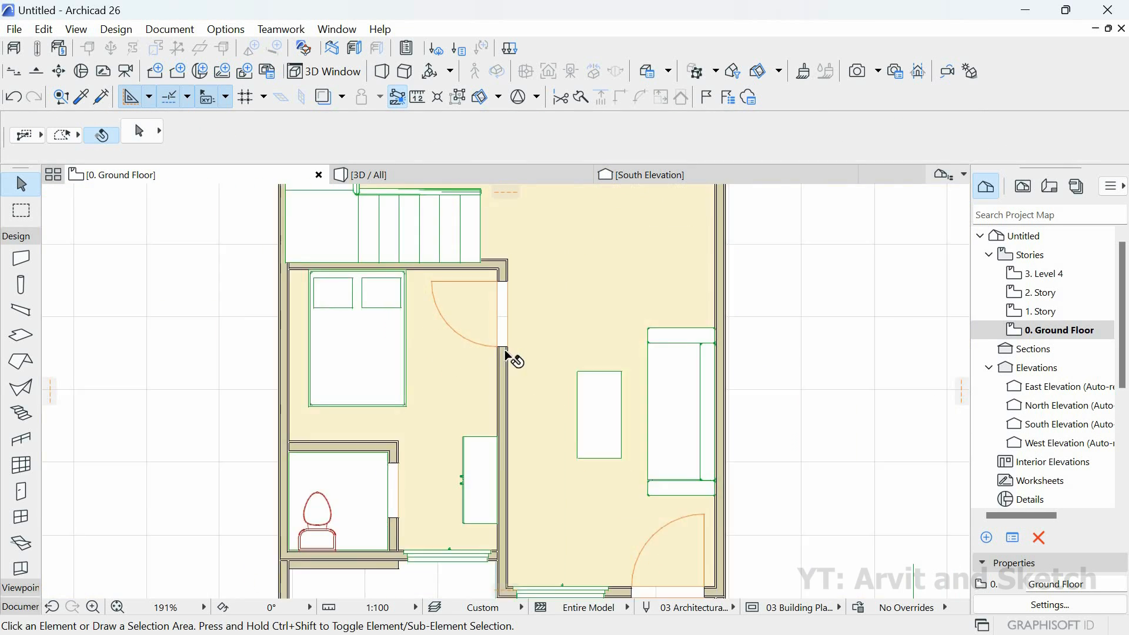
{"action": "left_click", "coordinate": [119, 608]}
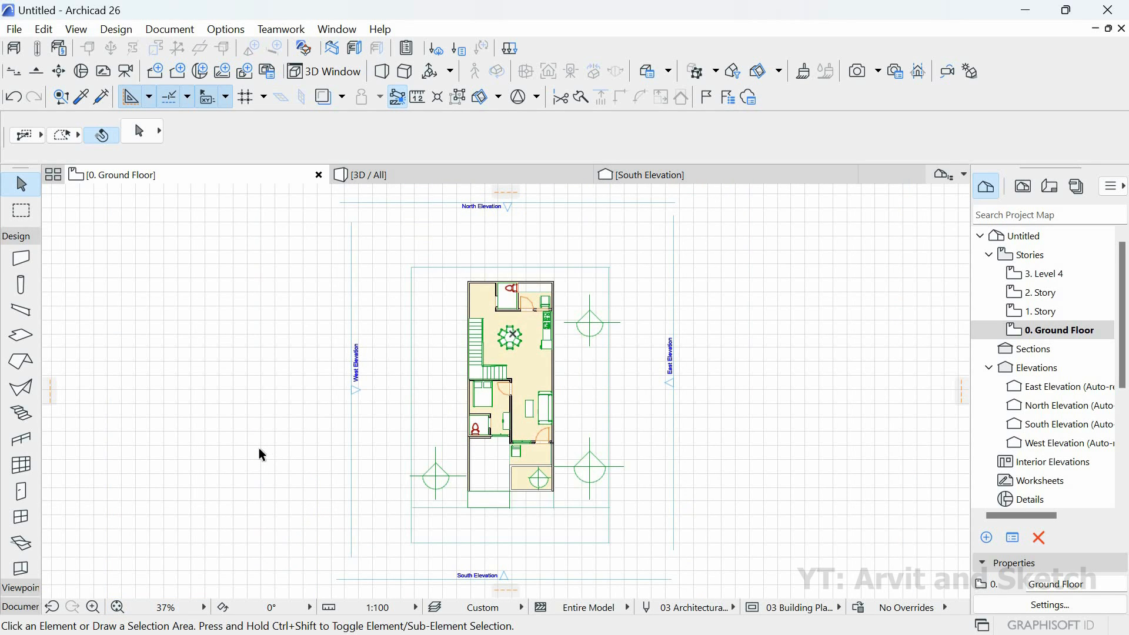
Open the 3D view of the whole model and delete the four trees around the house
{"action": "key", "text": "alt+Tab"}
{"action": "left_click", "coordinate": [378, 177]}
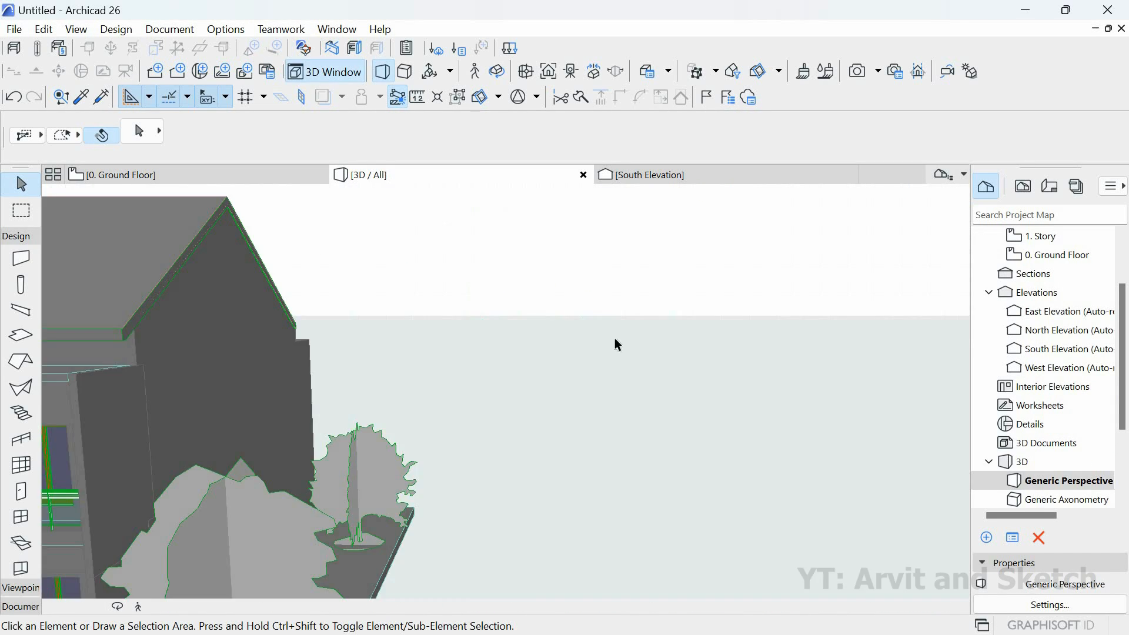
{"action": "scroll", "coordinate": [663, 344], "scroll_direction": "down", "scroll_amount": 5}
{"action": "left_click_drag", "start_coordinate": [509, 422], "coordinate": [374, 460]}
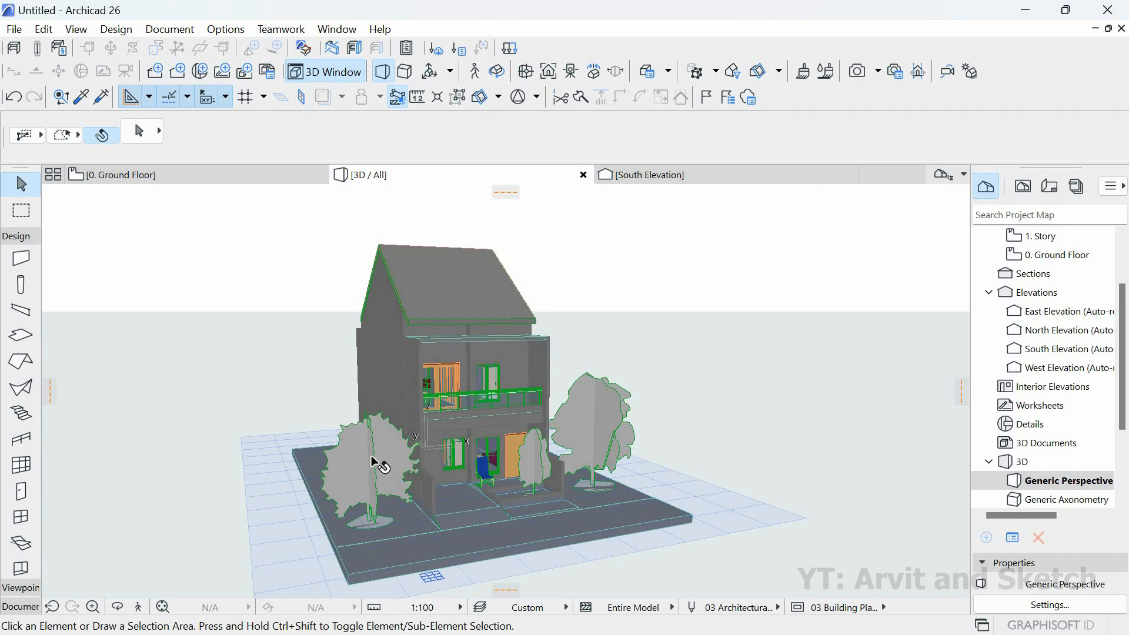
{"action": "left_click", "coordinate": [373, 458]}
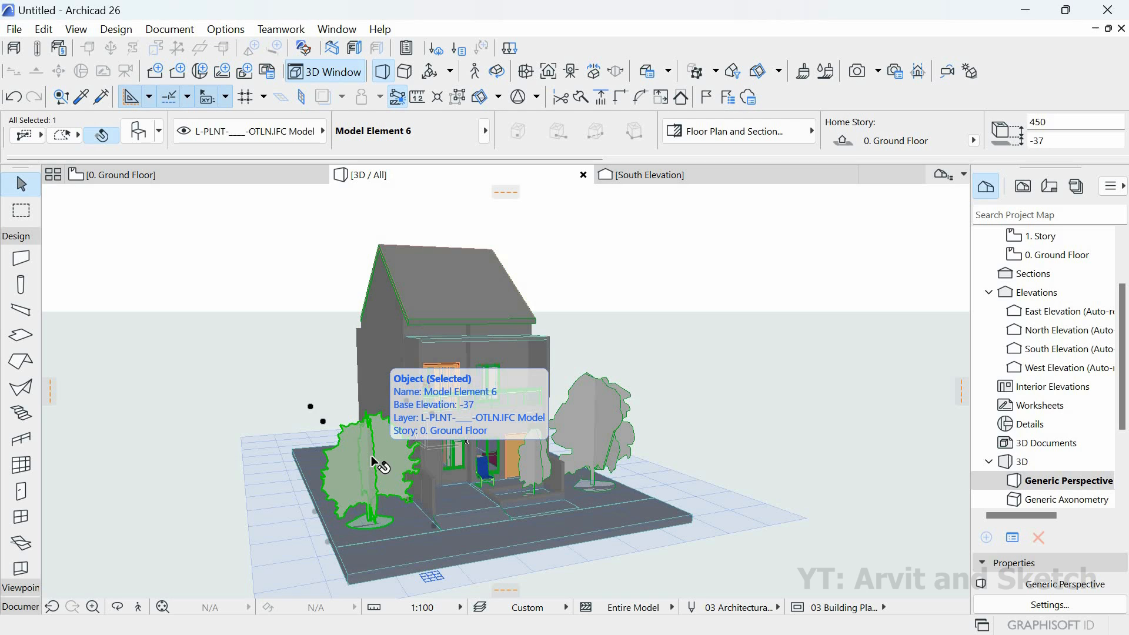
{"action": "key", "text": "Delete"}
{"action": "left_click", "coordinate": [556, 450]}
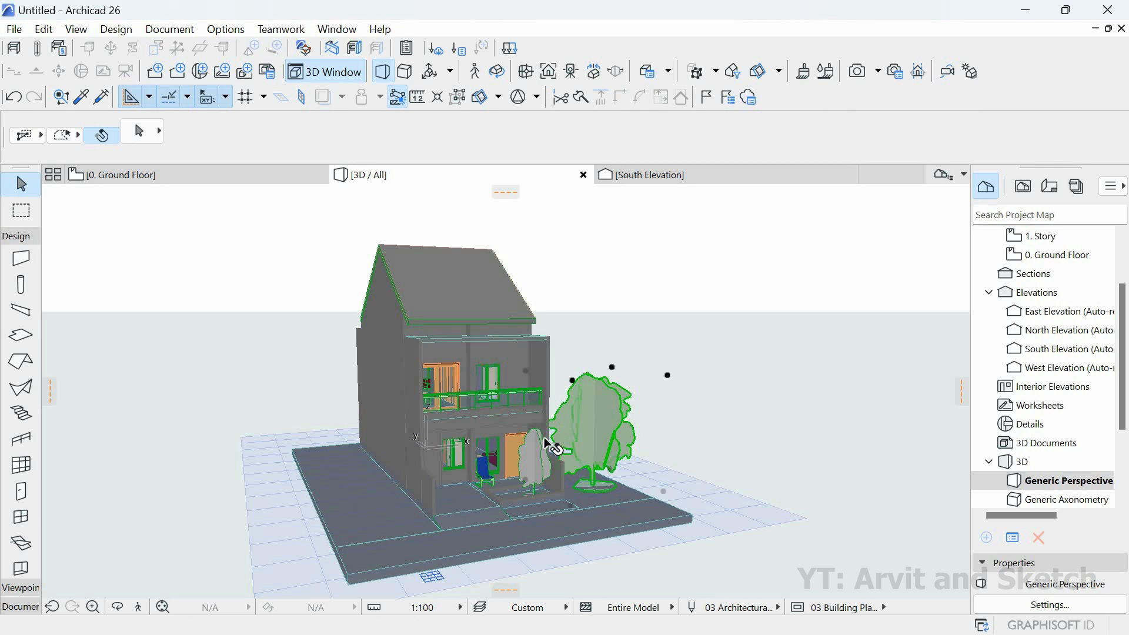
{"action": "key", "text": "Delete"}
{"action": "left_click", "coordinate": [534, 463]}
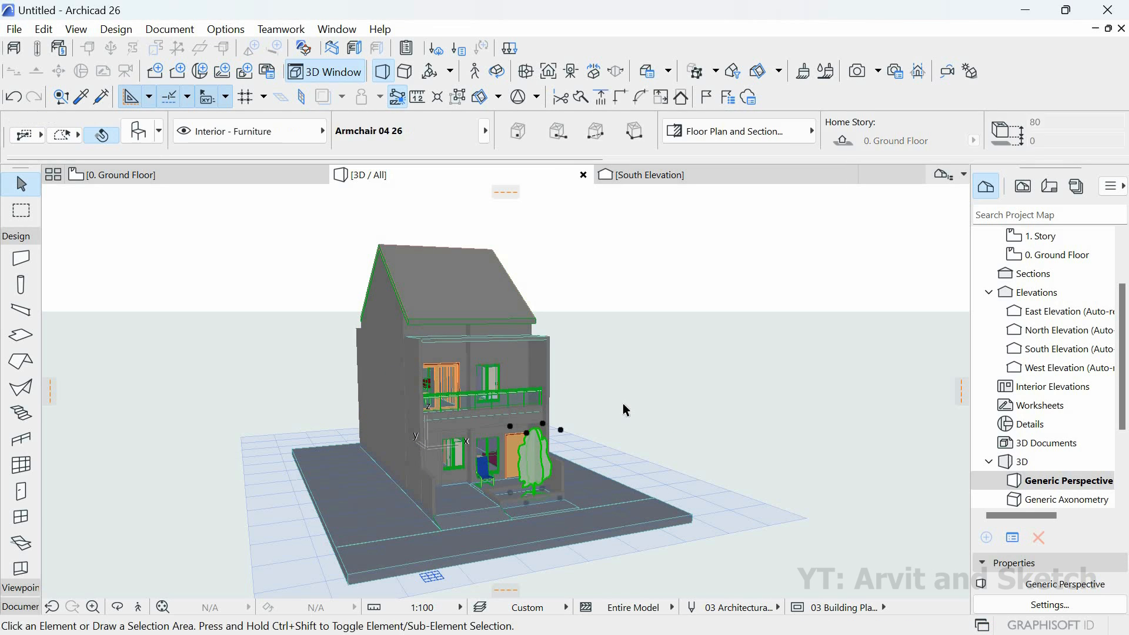
{"action": "key", "text": "Delete"}
{"action": "middle_click_drag", "start_coordinate": [504, 413], "coordinate": [575, 383], "text": "shift"}
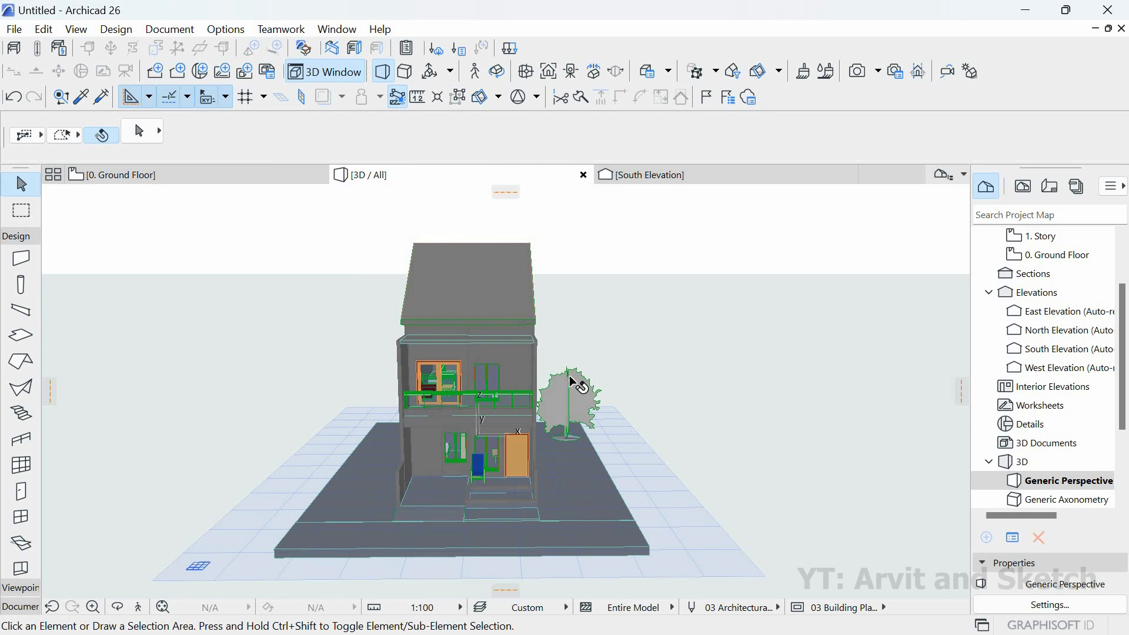
{"action": "left_click", "coordinate": [570, 382]}
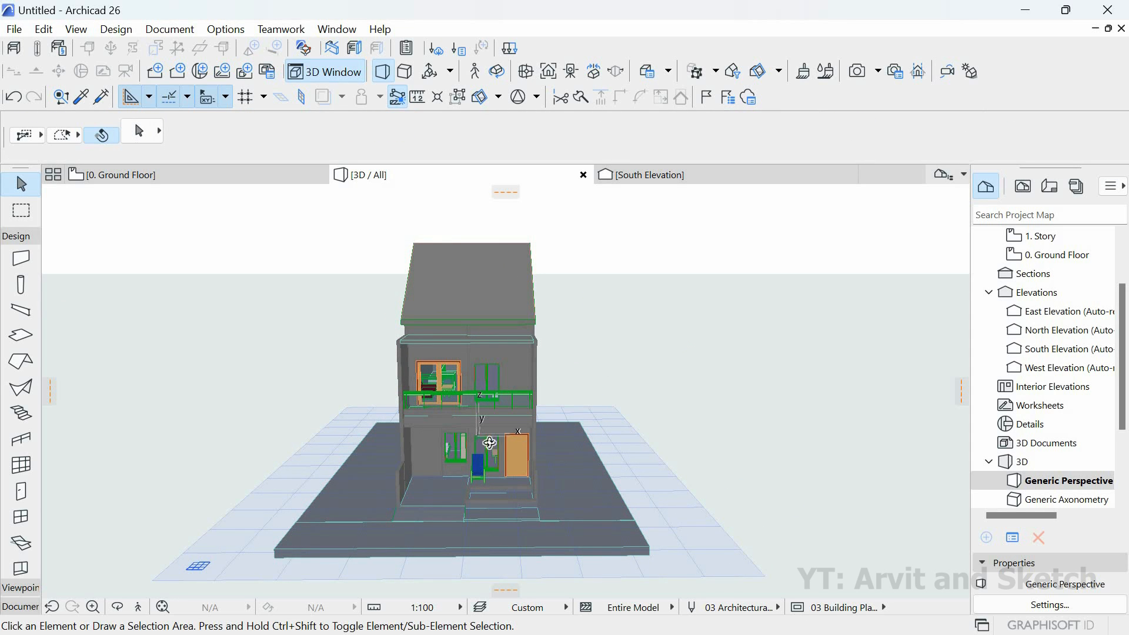
Set the 3D view of the house to the Simple Shading with Shadows style
{"action": "middle_click_drag", "start_coordinate": [490, 442], "coordinate": [523, 385], "text": "shift"}
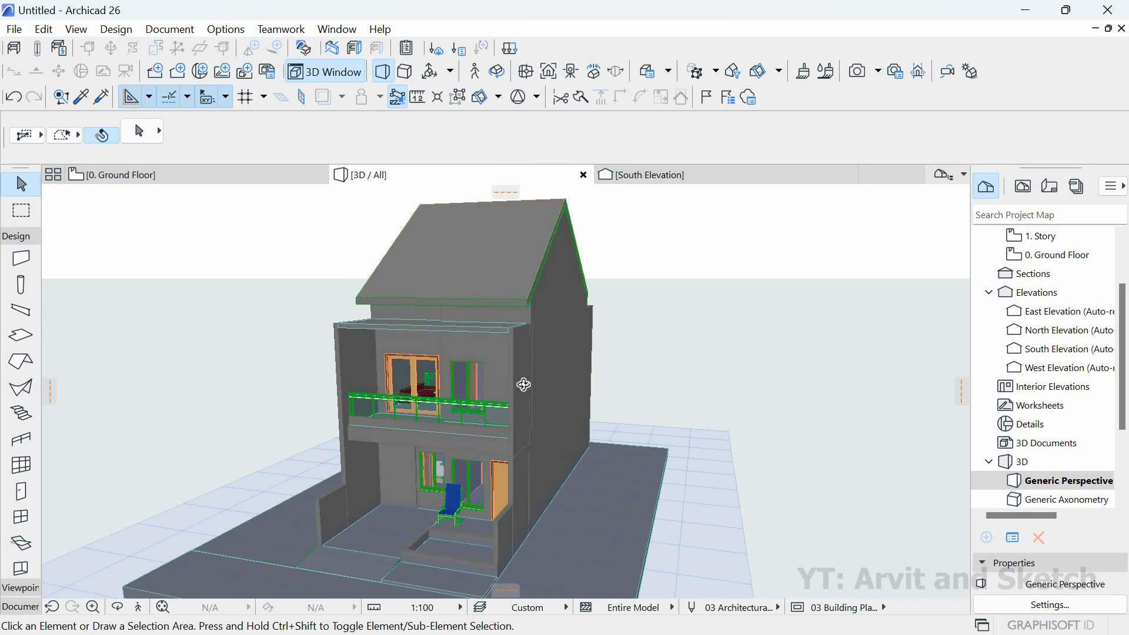
{"action": "left_click", "coordinate": [76, 29]}
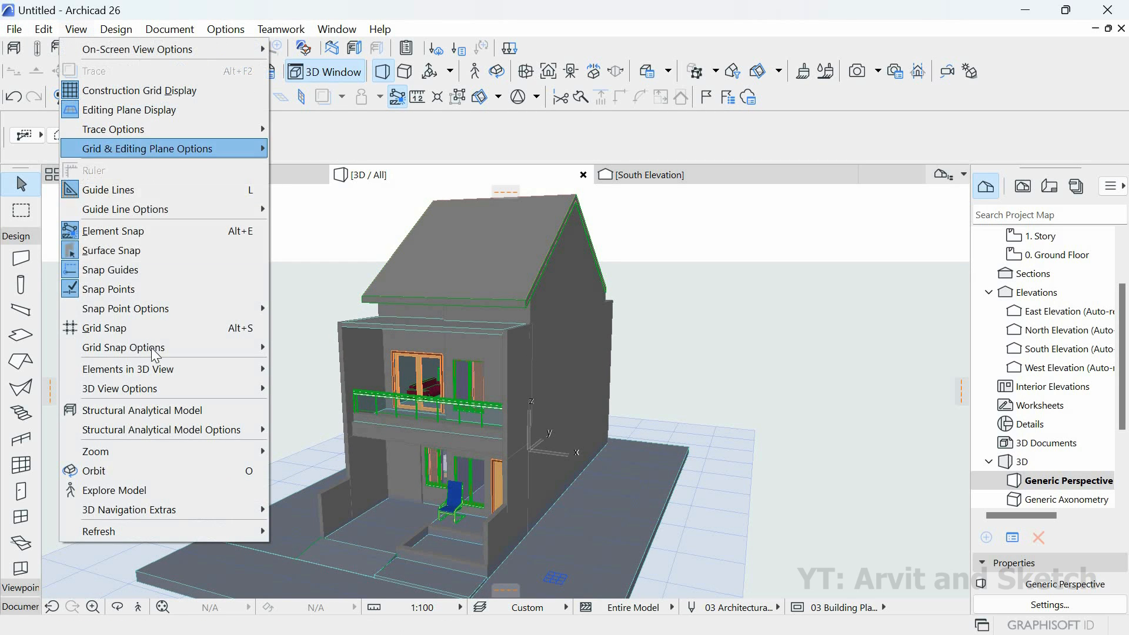
{"action": "mouse_move", "coordinate": [184, 388]}
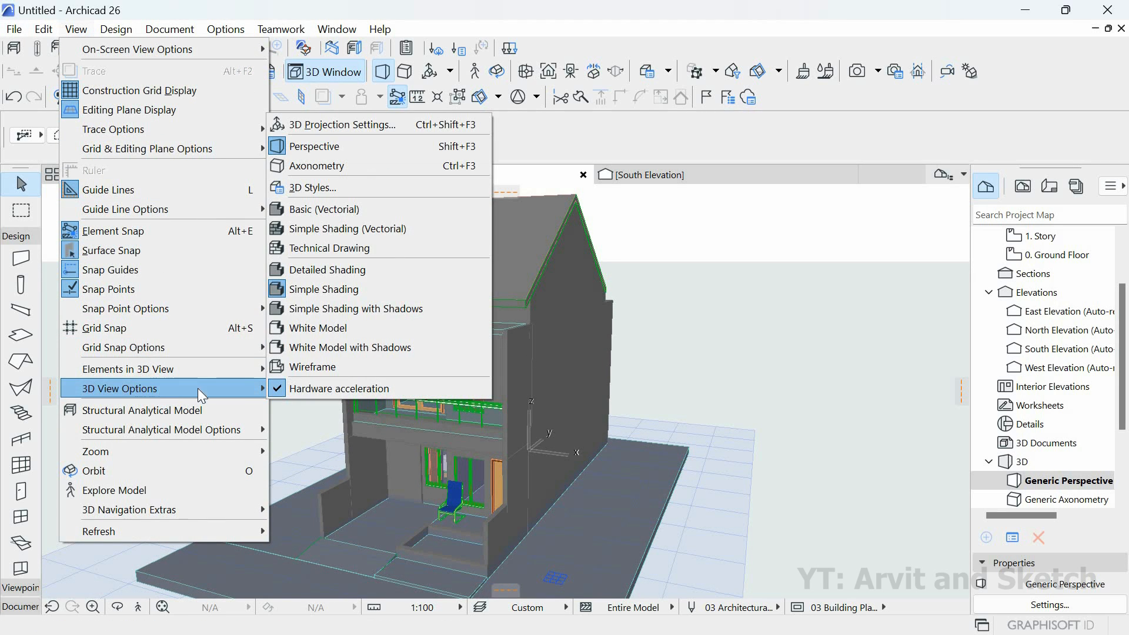
{"action": "left_click", "coordinate": [312, 308]}
Inspect the element information of the upper facade side wall, the balcony canopy slab and the main roof
{"action": "left_click", "coordinate": [512, 384]}
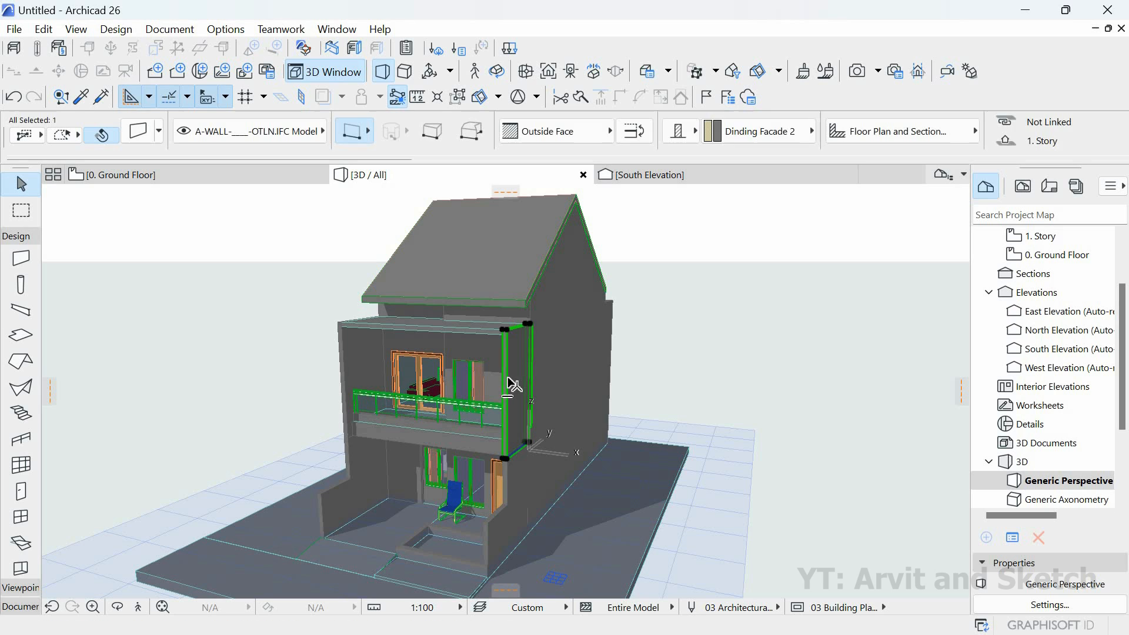
{"action": "key", "text": "Escape"}
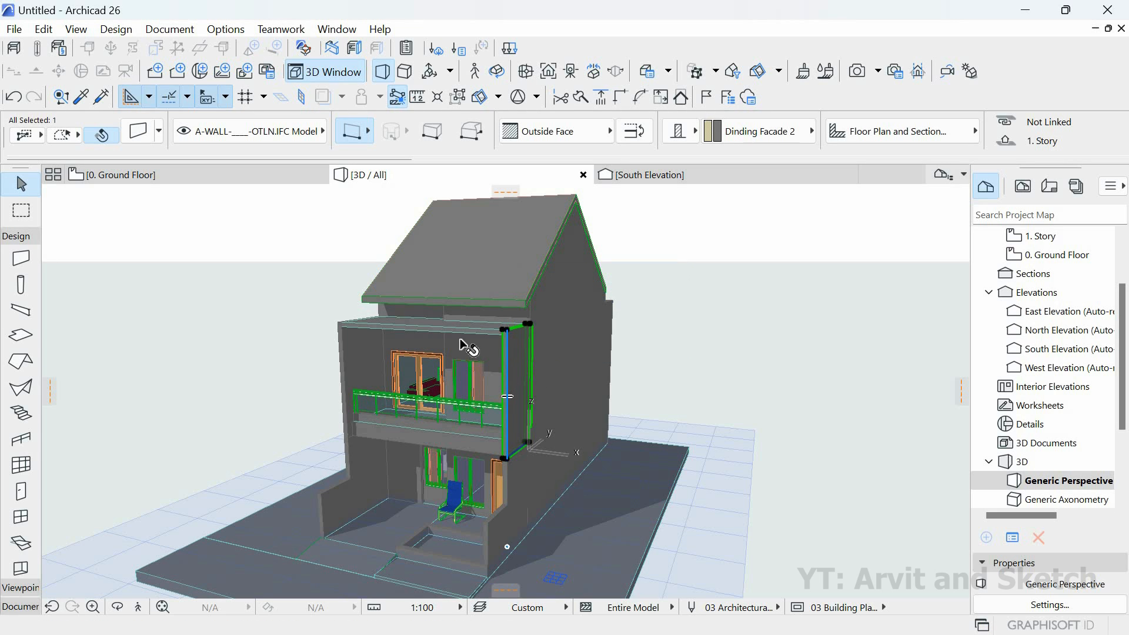
{"action": "left_click", "coordinate": [445, 334]}
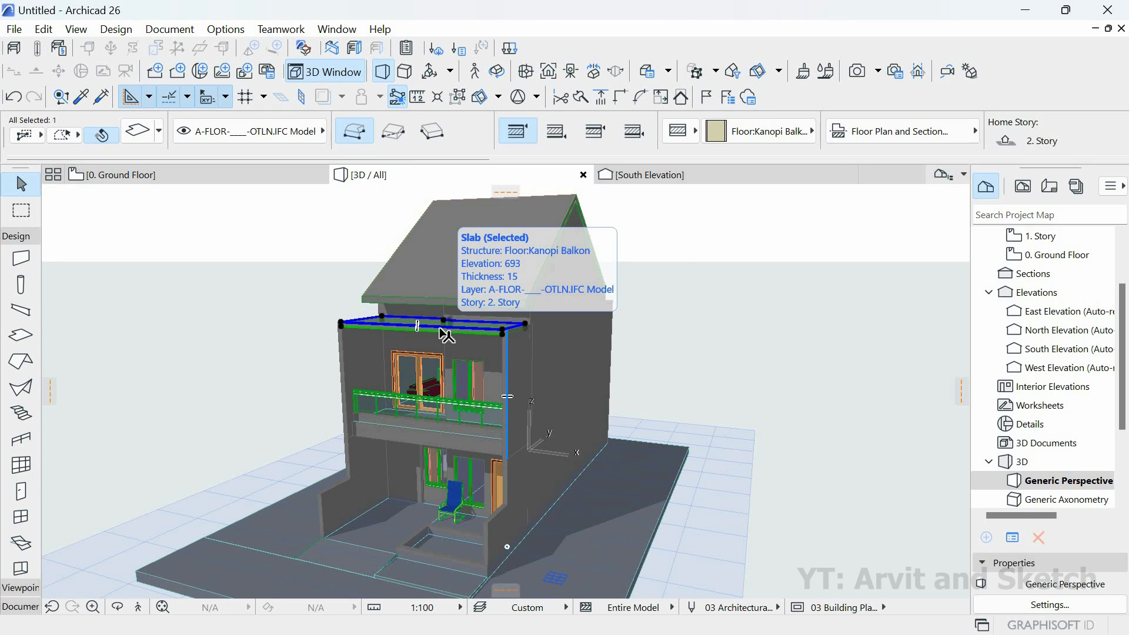
{"action": "key", "text": "Escape"}
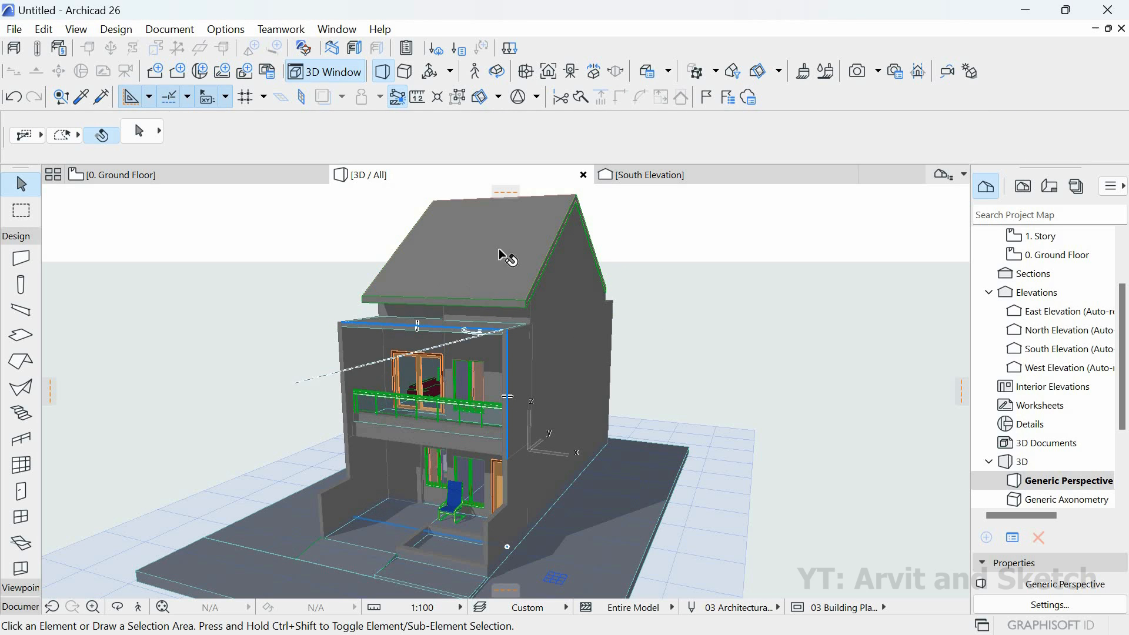
{"action": "left_click", "coordinate": [473, 201]}
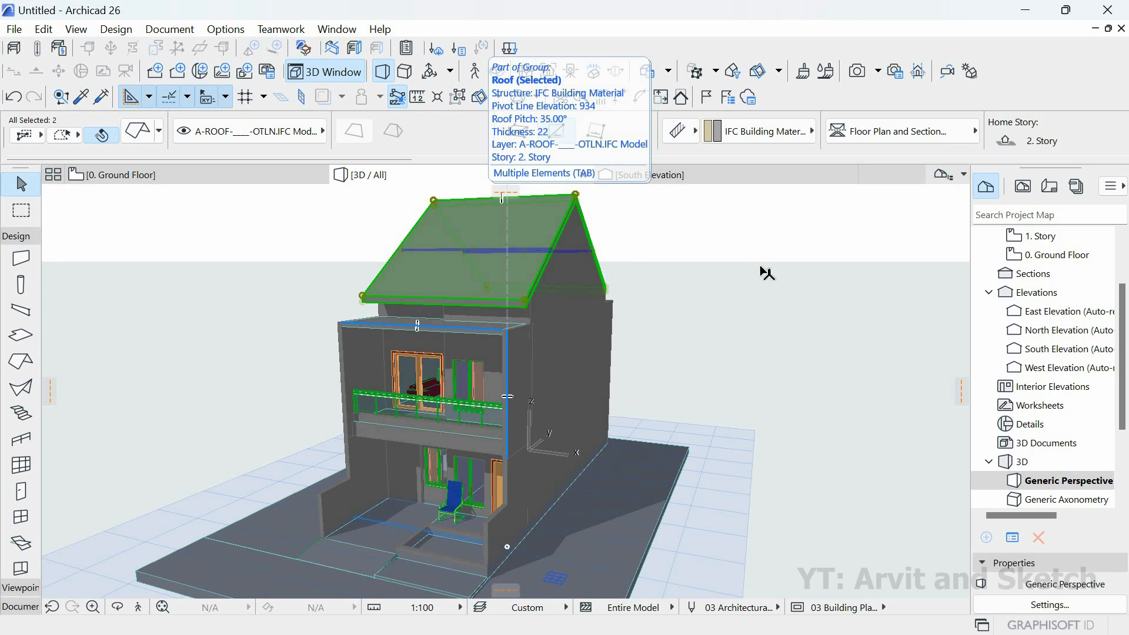
{"action": "key", "text": "Escape"}
Inspect the floor slab in front of the porch and the small grass slab beside the porch steps
{"action": "left_click", "coordinate": [292, 418]}
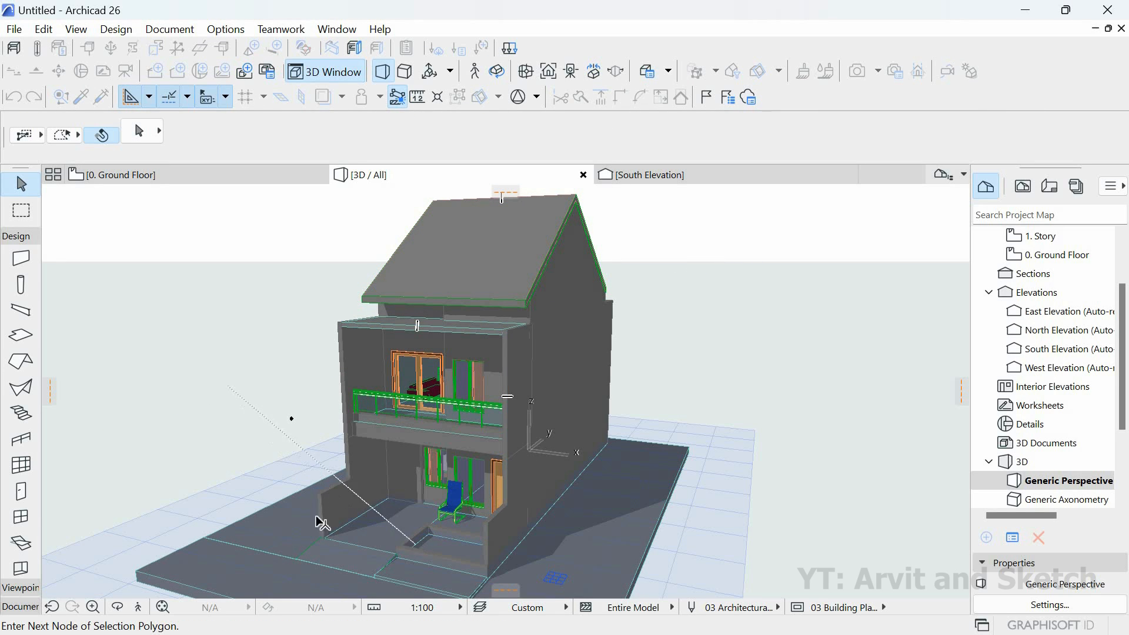
{"action": "key", "text": "Escape"}
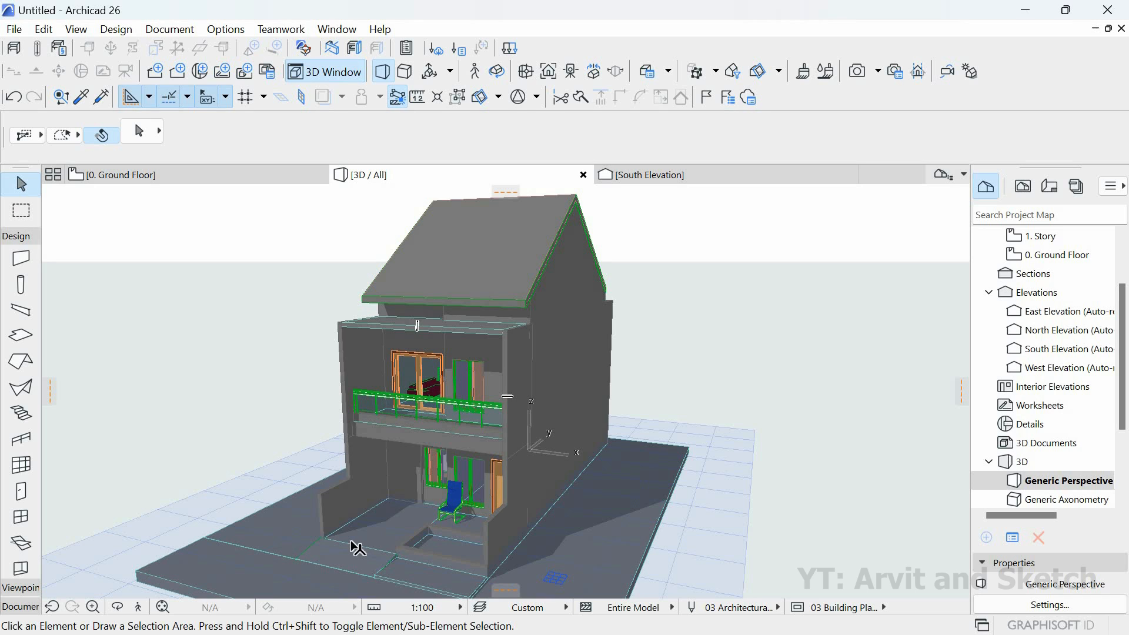
{"action": "left_click", "coordinate": [358, 548]}
{"action": "key", "text": "Escape"}
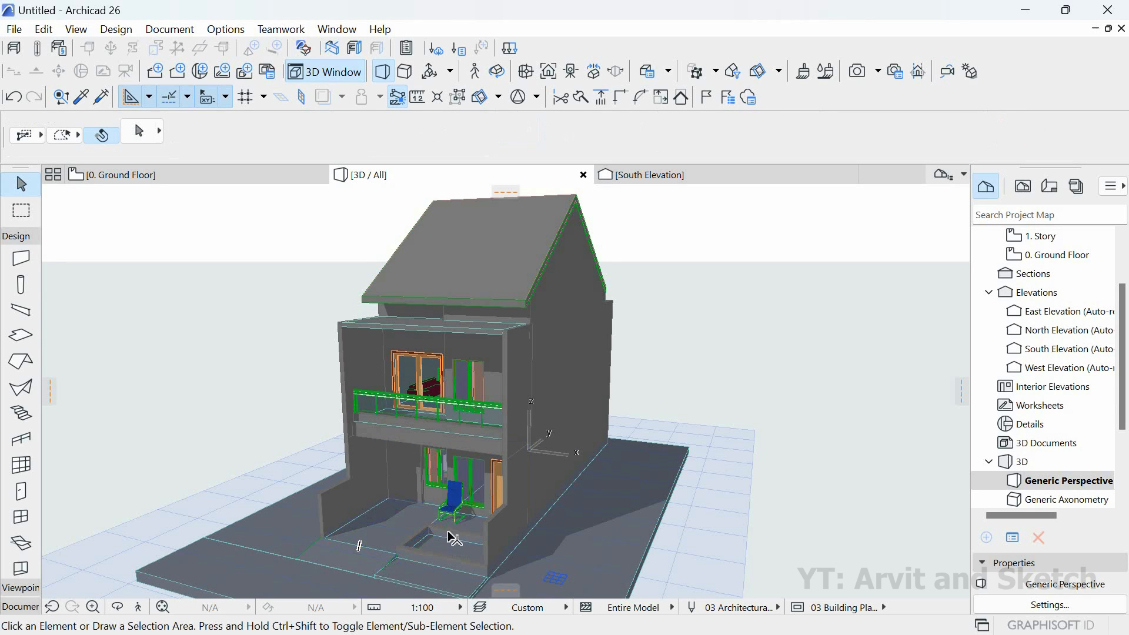
{"action": "left_click", "coordinate": [450, 546]}
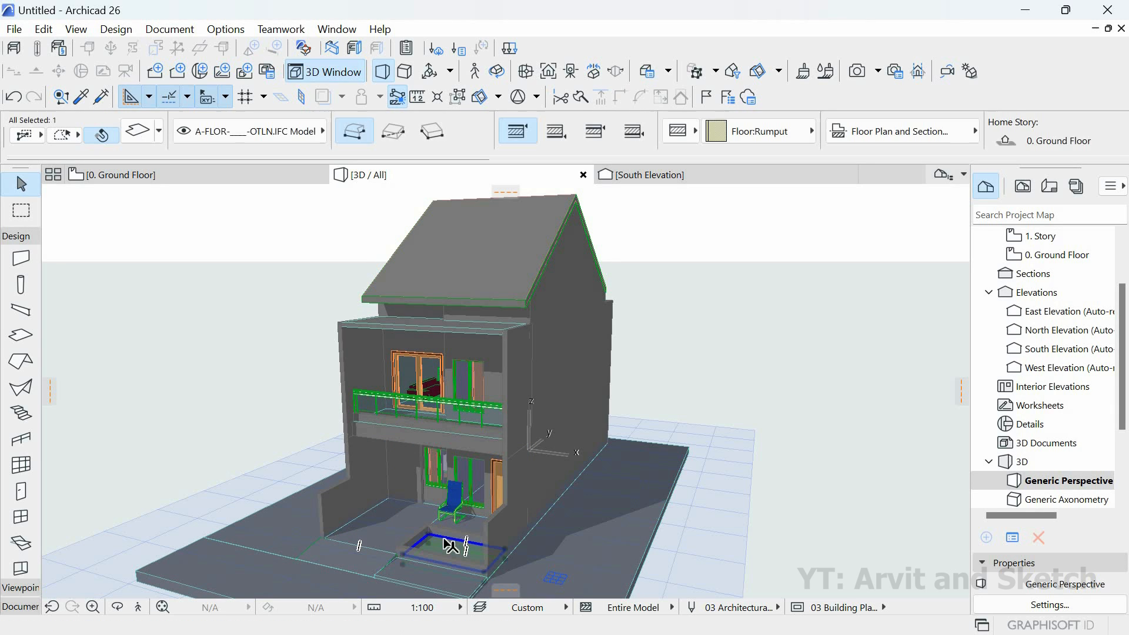
{"action": "key", "text": "Escape"}
Inspect the grass slab around the house, the road slab in front and the upper balcony's double door
{"action": "left_click", "coordinate": [668, 521]}
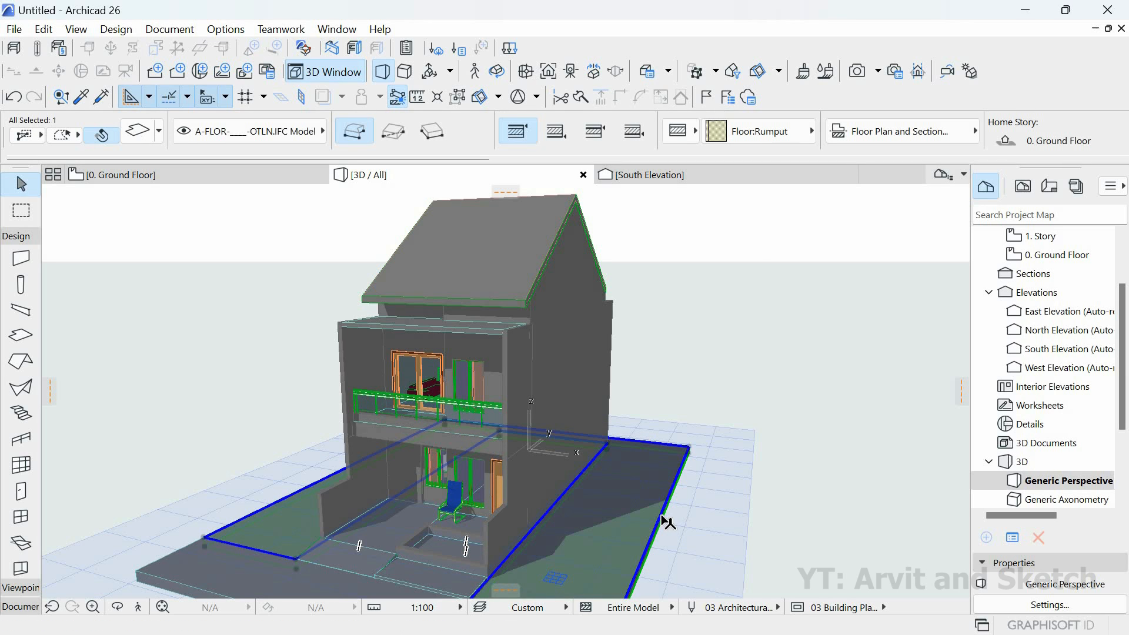
{"action": "left_click", "coordinate": [172, 564]}
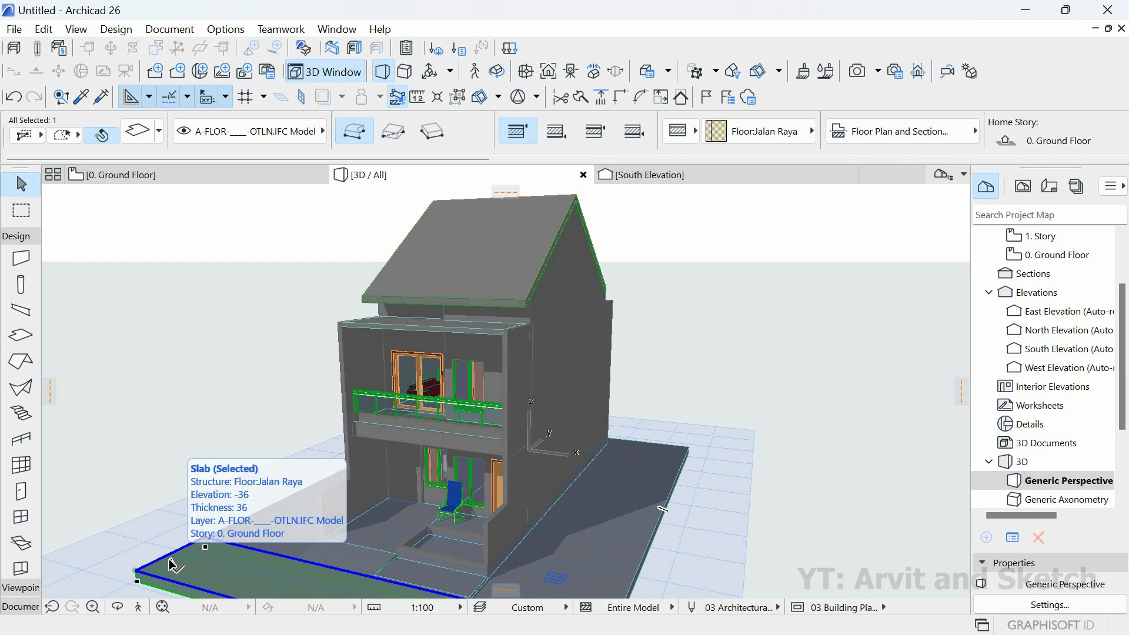
{"action": "key", "text": "Escape"}
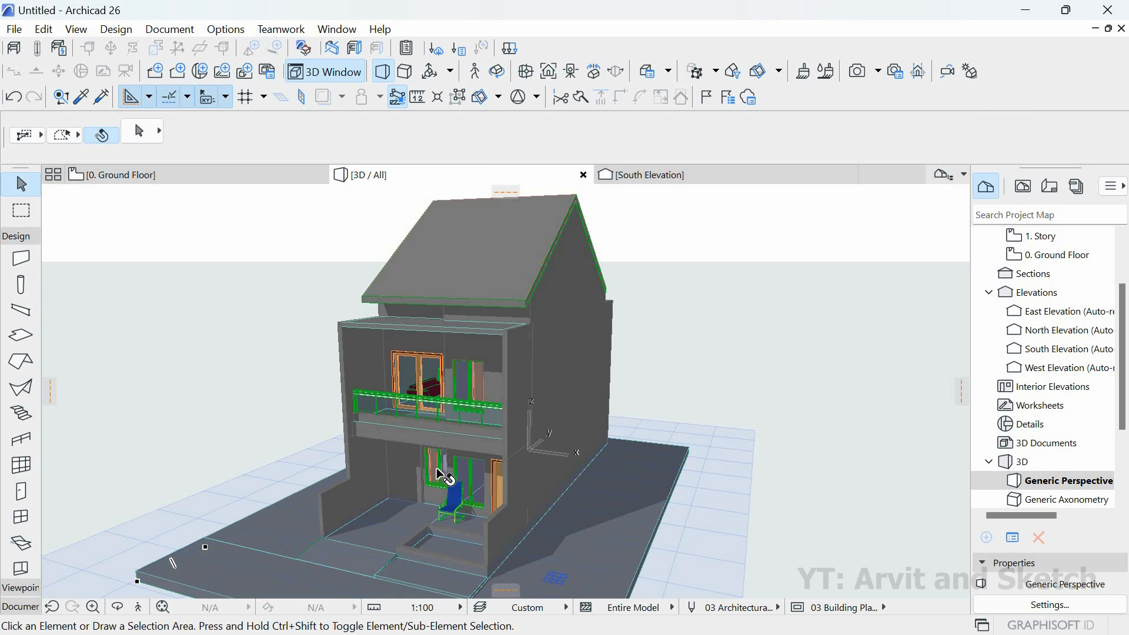
{"action": "left_click", "coordinate": [424, 371]}
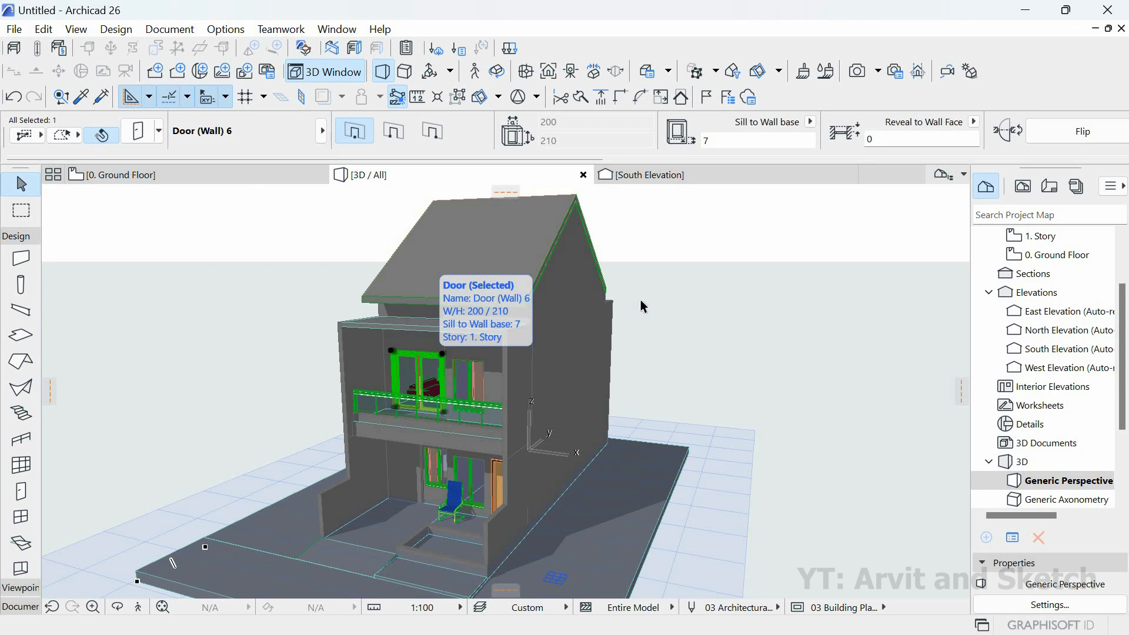
{"action": "key", "text": "Escape"}
Open the selection settings of the upper balcony's side wall and browse its building material options, keeping Dinding Facade 2
{"action": "scroll", "coordinate": [641, 302], "scroll_direction": "down", "scroll_amount": 2}
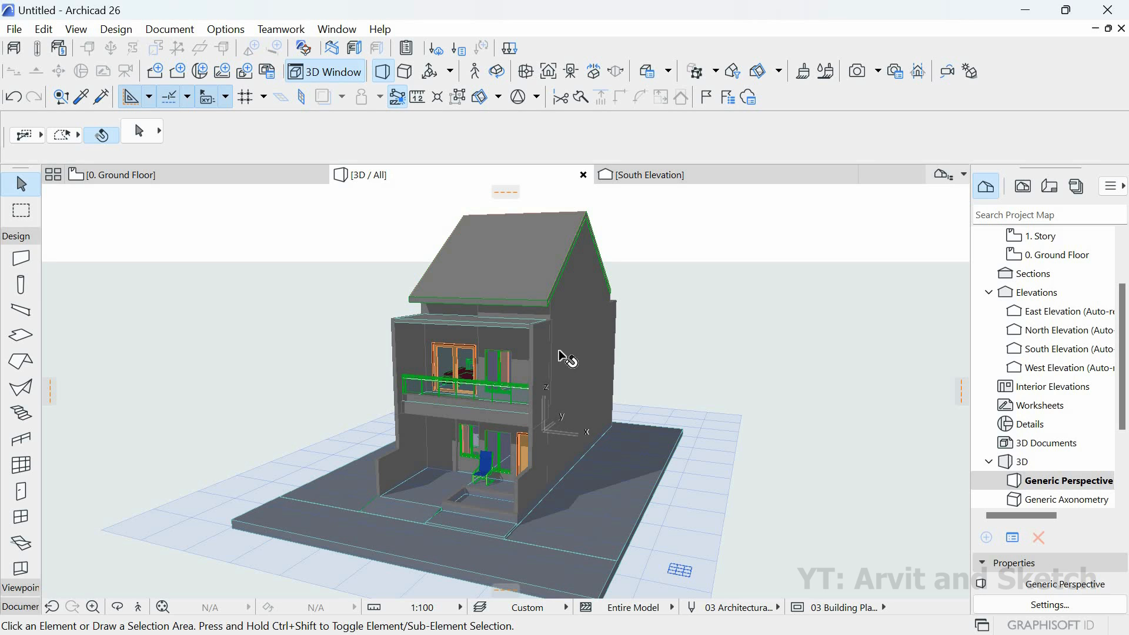
{"action": "middle_click_drag", "start_coordinate": [538, 353], "coordinate": [536, 362], "text": "shift"}
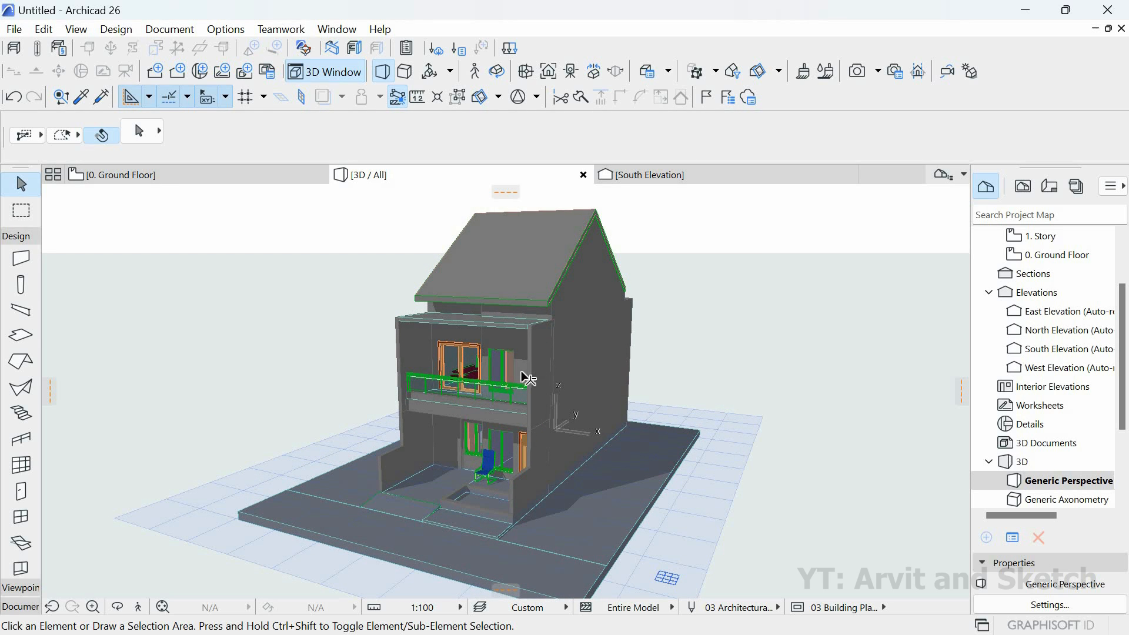
{"action": "left_click", "coordinate": [529, 379]}
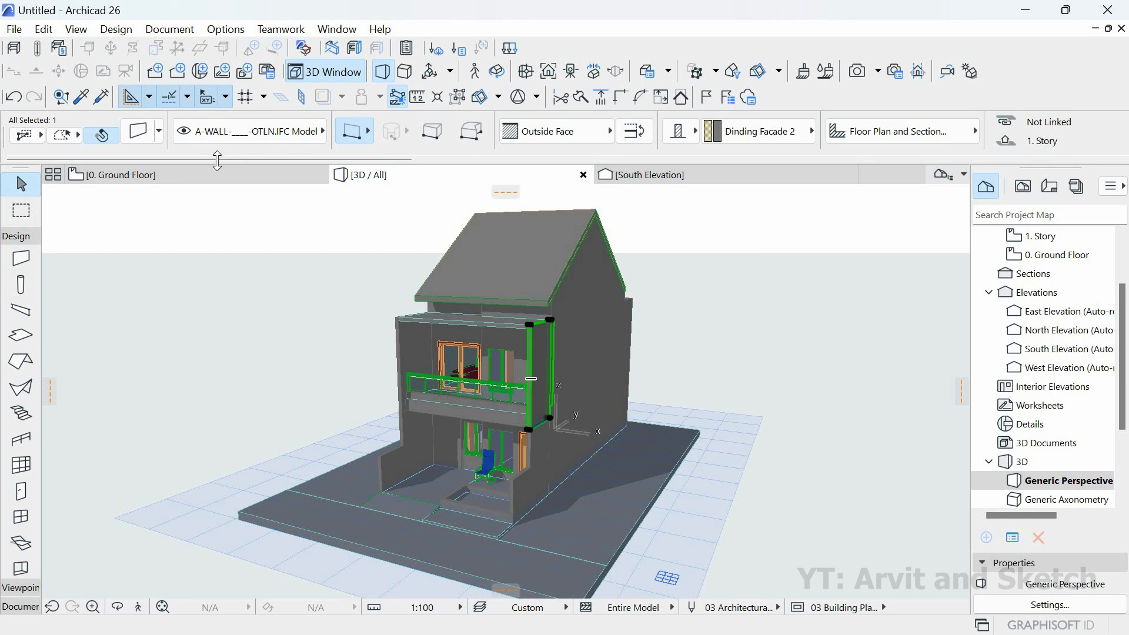
{"action": "left_click", "coordinate": [23, 261]}
{"action": "key", "text": "ctrl+t"}
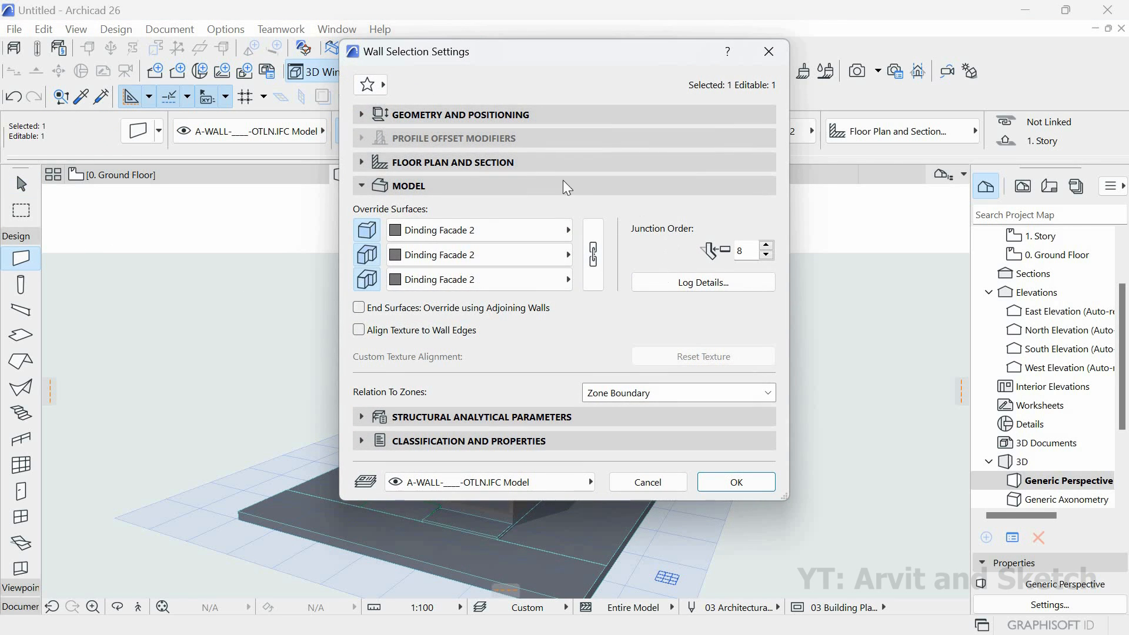
{"action": "left_click", "coordinate": [516, 115]}
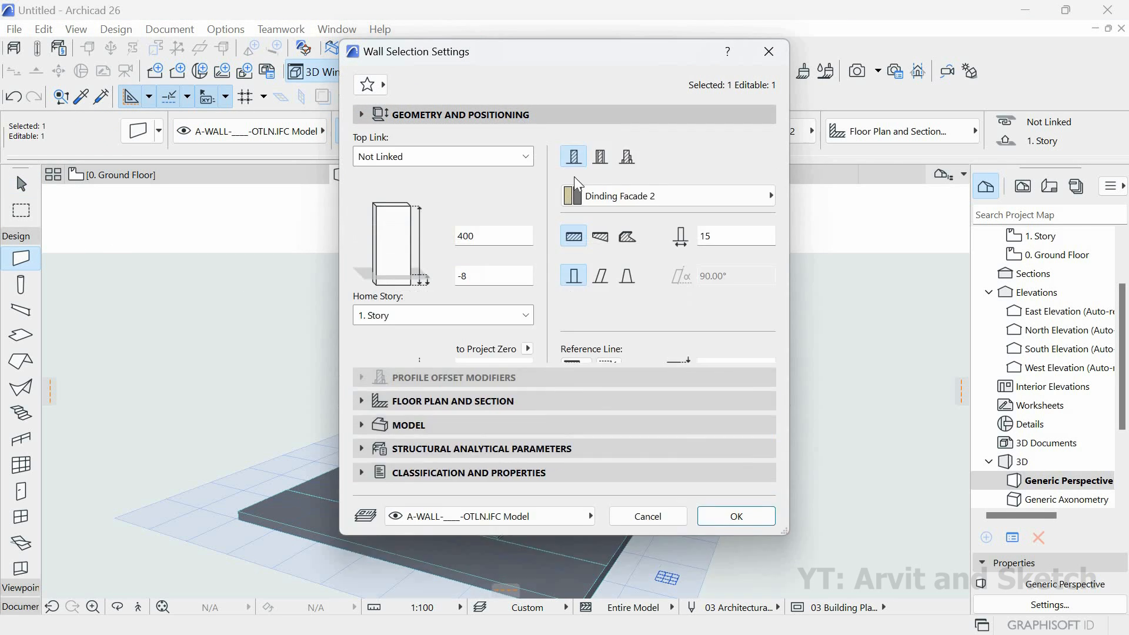
{"action": "left_click", "coordinate": [626, 199]}
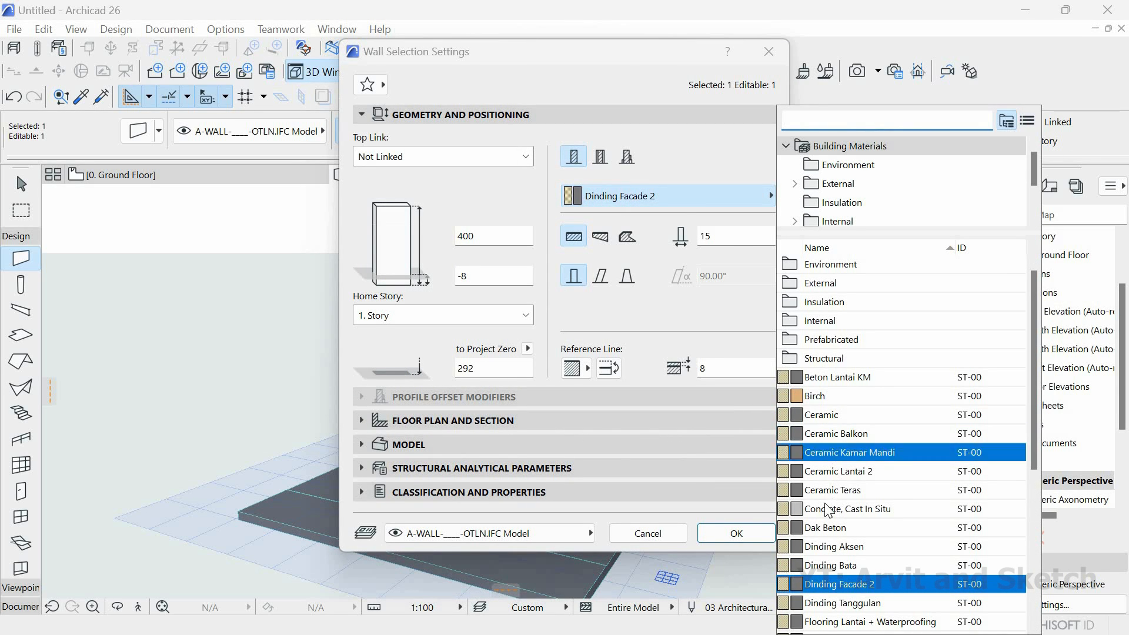
{"action": "left_click", "coordinate": [833, 585]}
{"action": "left_click", "coordinate": [637, 204]}
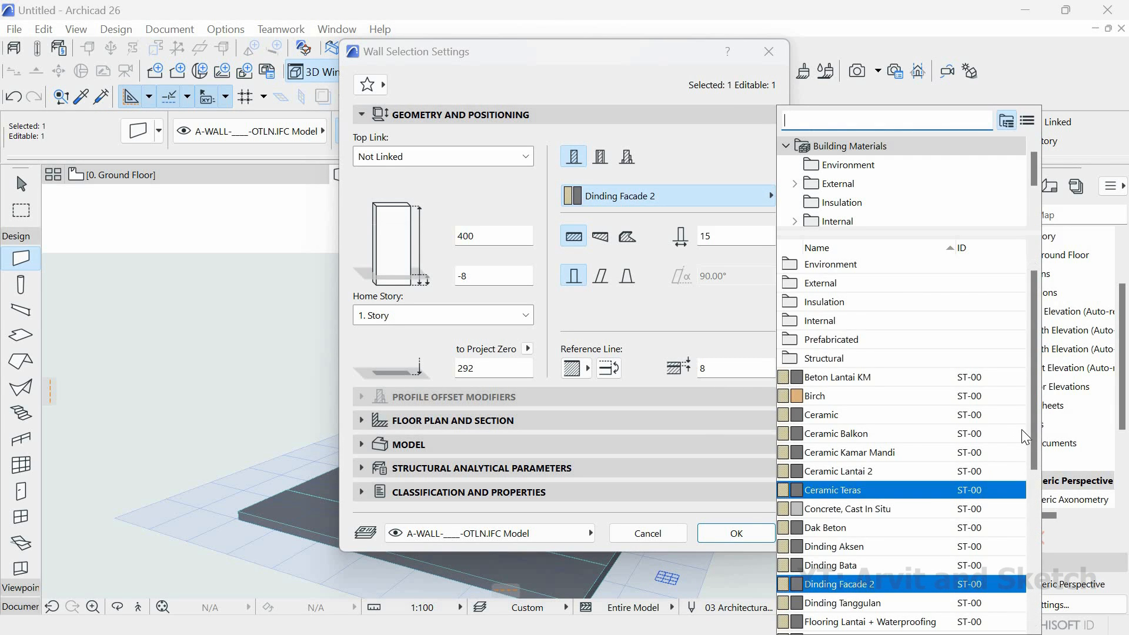
{"action": "scroll", "coordinate": [1029, 532], "scroll_direction": "down", "scroll_amount": 3}
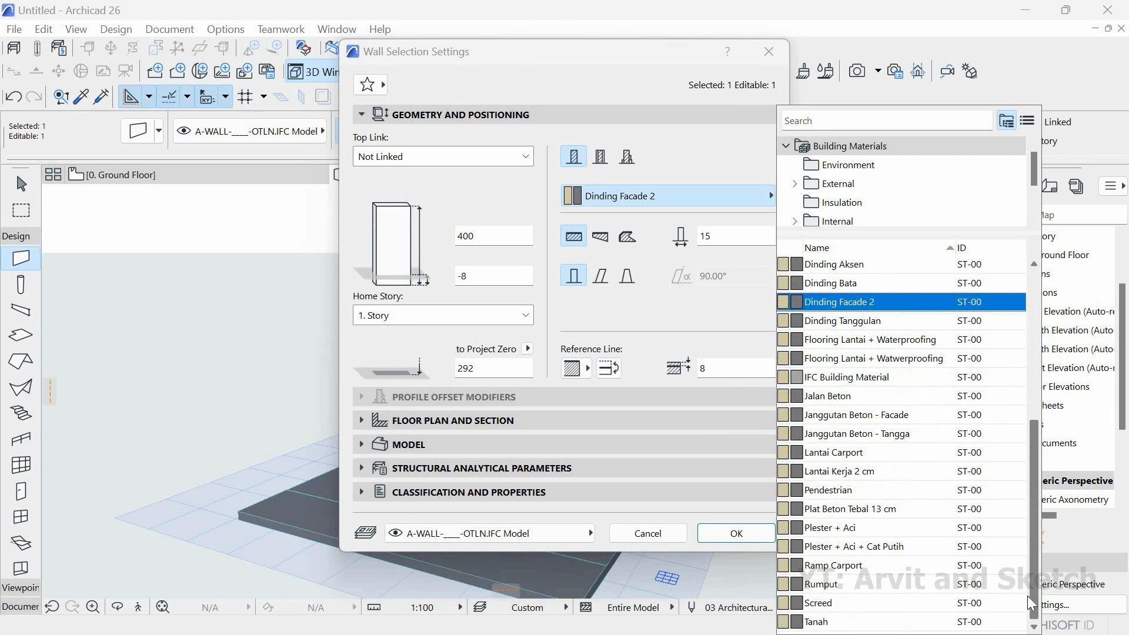
{"action": "scroll", "coordinate": [1029, 433], "scroll_direction": "up", "scroll_amount": 5}
{"action": "left_click", "coordinate": [718, 297]}
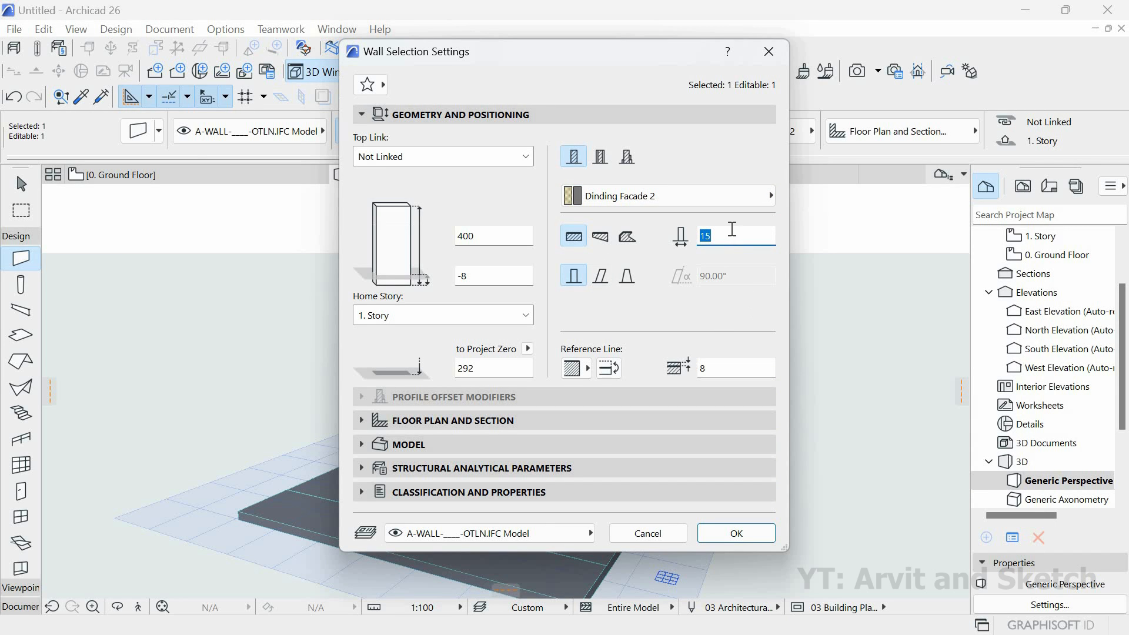
Try a thickness of 10 for the wall, restore it to 15 and check the height setting
{"action": "left_click_drag", "start_coordinate": [742, 233], "coordinate": [656, 242]}
{"action": "type", "text": "10"}
{"action": "key", "text": "BackSpace"}
{"action": "key", "text": "BackSpace"}
{"action": "type", "text": "1"}
{"action": "left_click", "coordinate": [452, 238]}
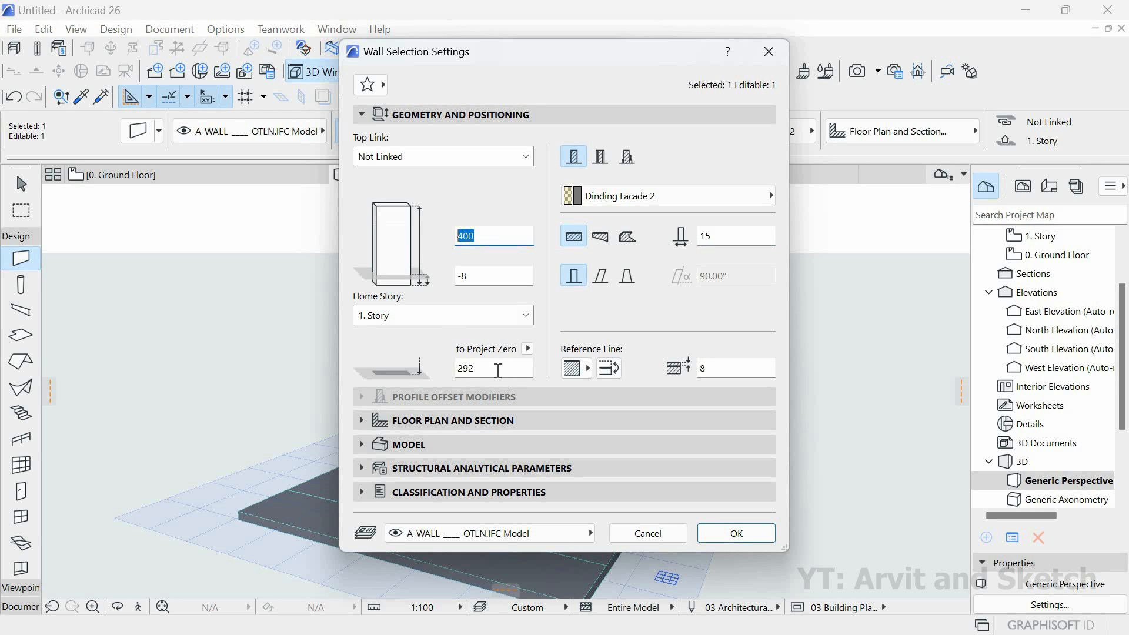
Override the first surface of the balcony's side wall with Paint - Forest Green and apply the settings
{"action": "left_click", "coordinate": [403, 444]}
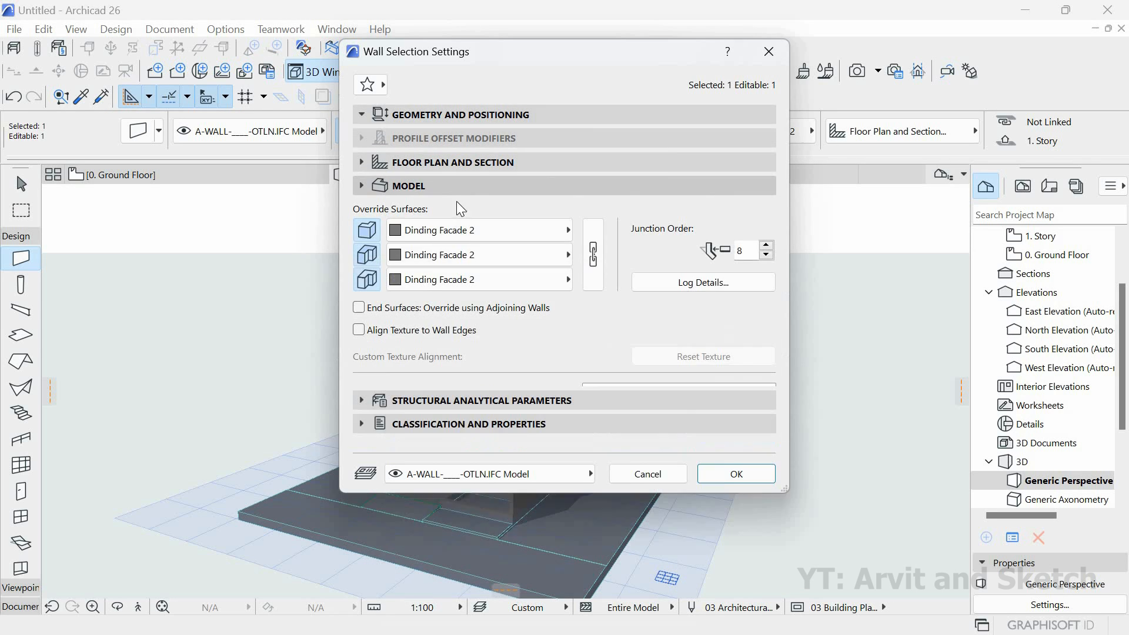
{"action": "left_click", "coordinate": [471, 235]}
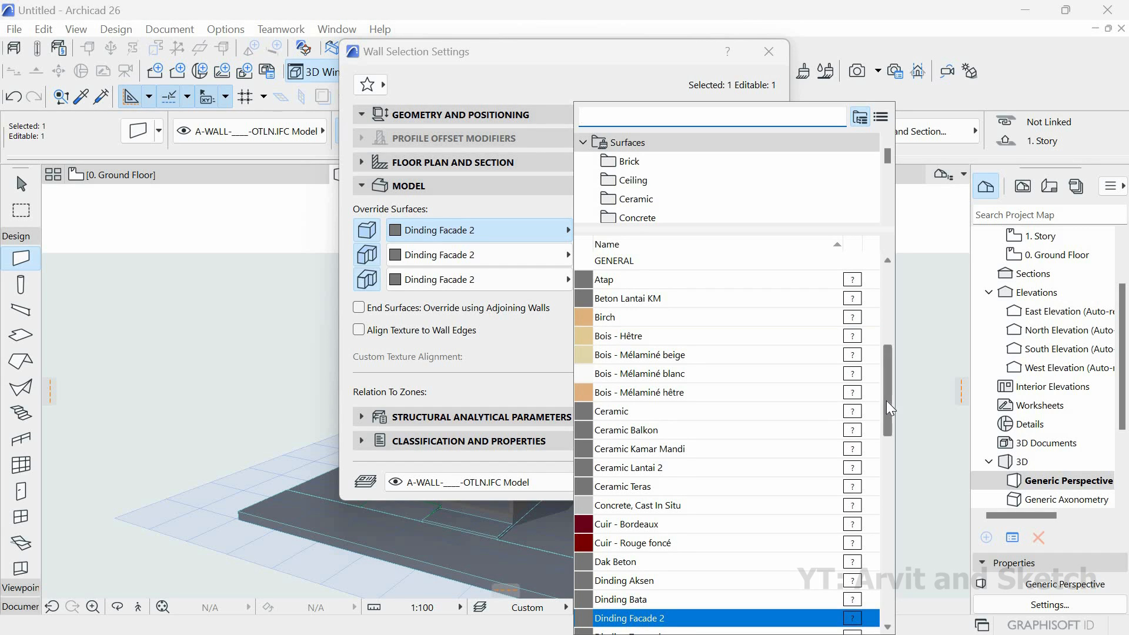
{"action": "left_click_drag", "start_coordinate": [887, 400], "coordinate": [882, 317]}
{"action": "left_click", "coordinate": [613, 118]}
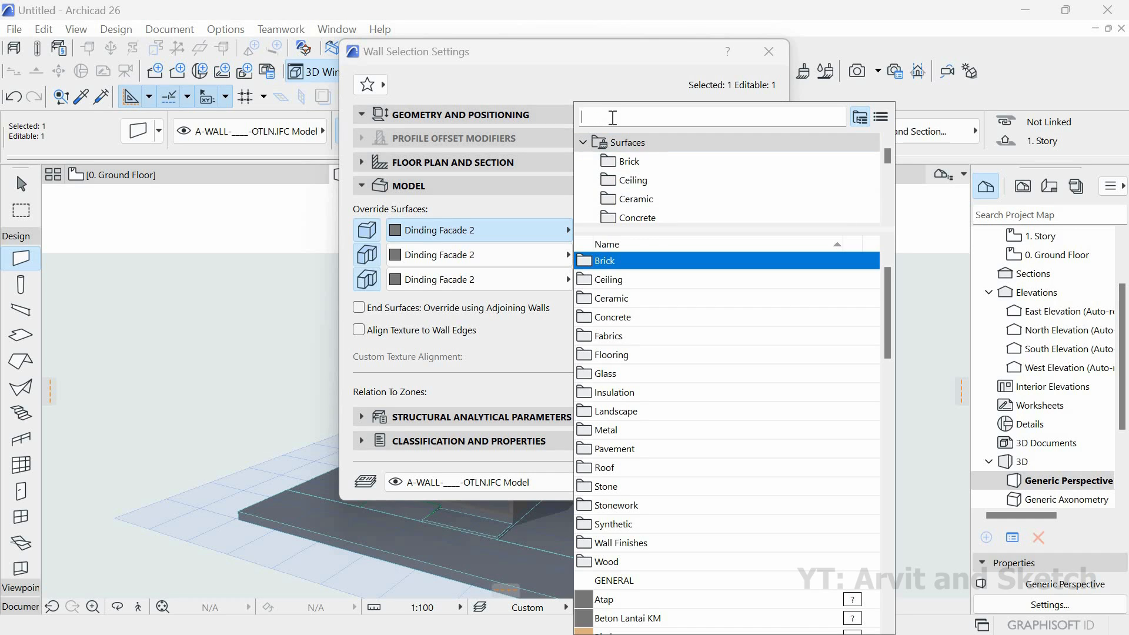
{"action": "type", "text": "paint"}
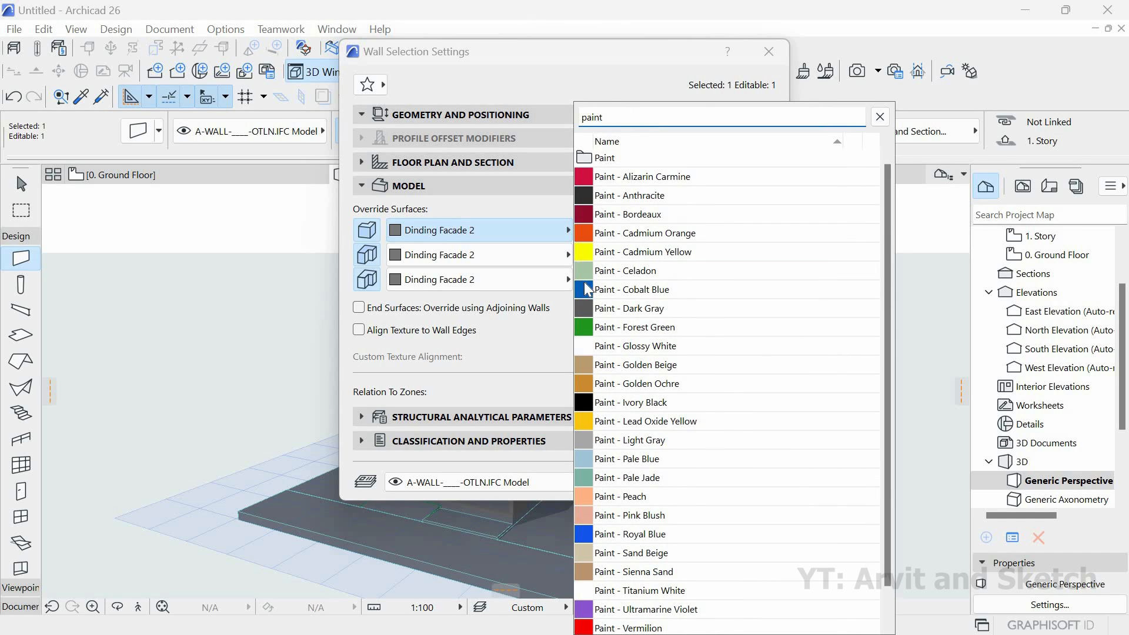
{"action": "left_click", "coordinate": [612, 327]}
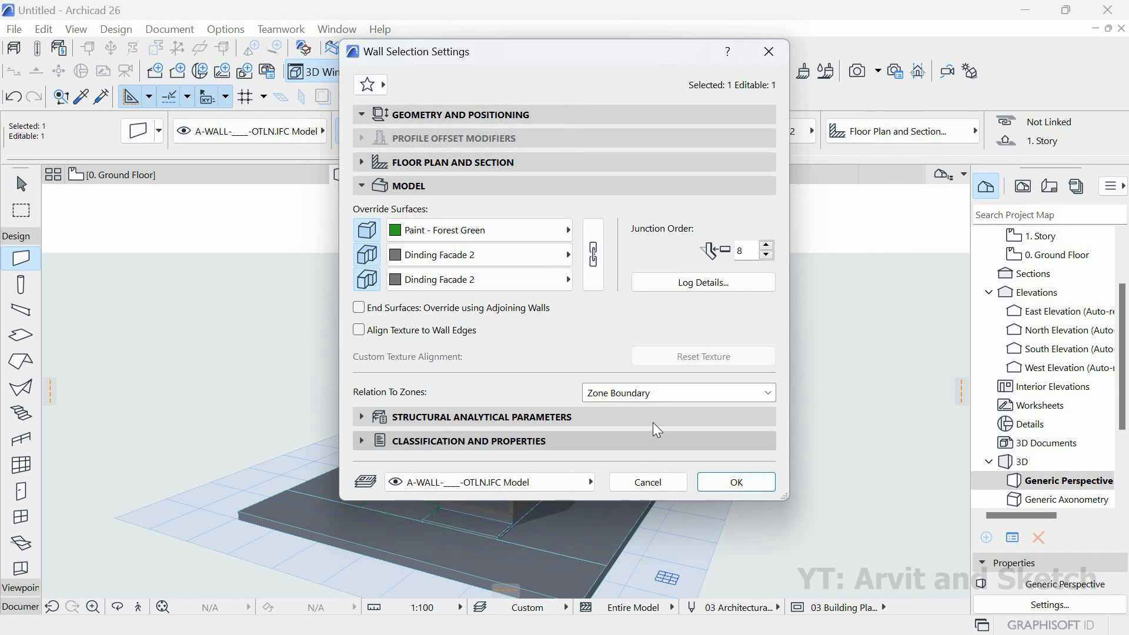
{"action": "left_click", "coordinate": [736, 482]}
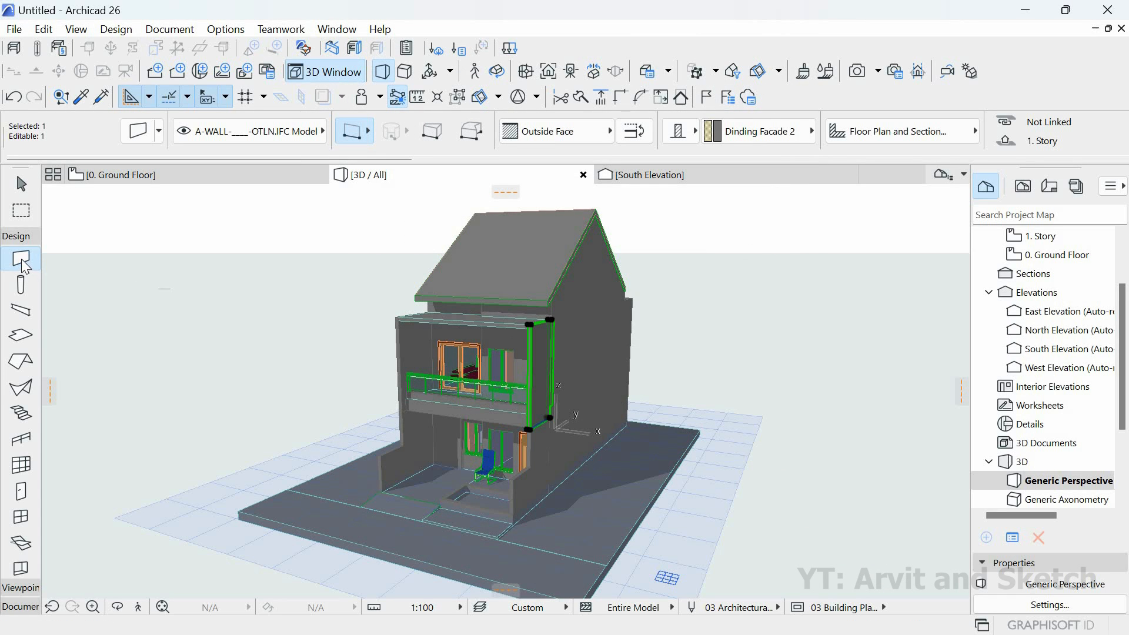
Link the wall's surface overrides, apply the settings, then deselect the wall and view the painted facade
{"action": "key", "text": "ctrl+t"}
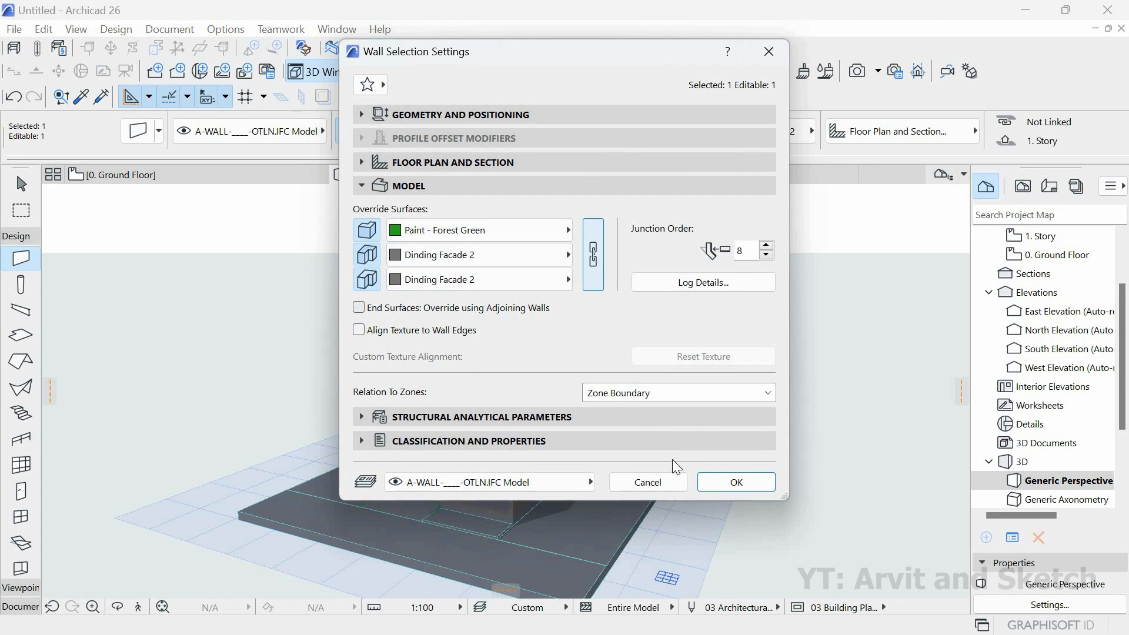
{"action": "left_click", "coordinate": [719, 482]}
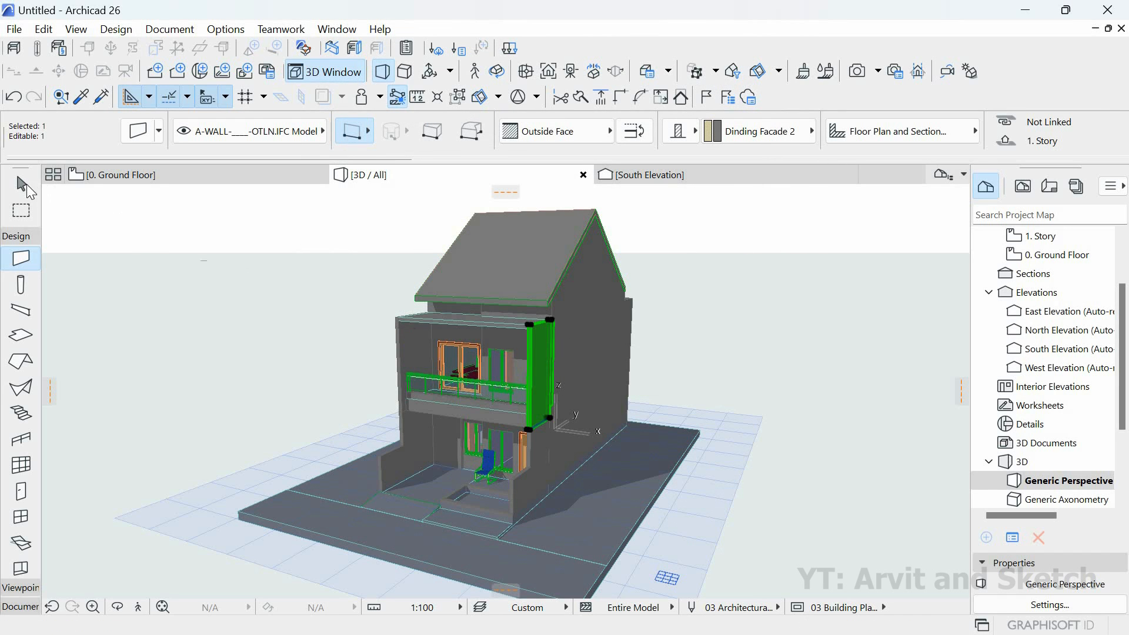
{"action": "left_click", "coordinate": [21, 185]}
{"action": "key", "text": "Escape"}
{"action": "middle_click_drag", "start_coordinate": [439, 421], "coordinate": [611, 631], "text": "shift"}
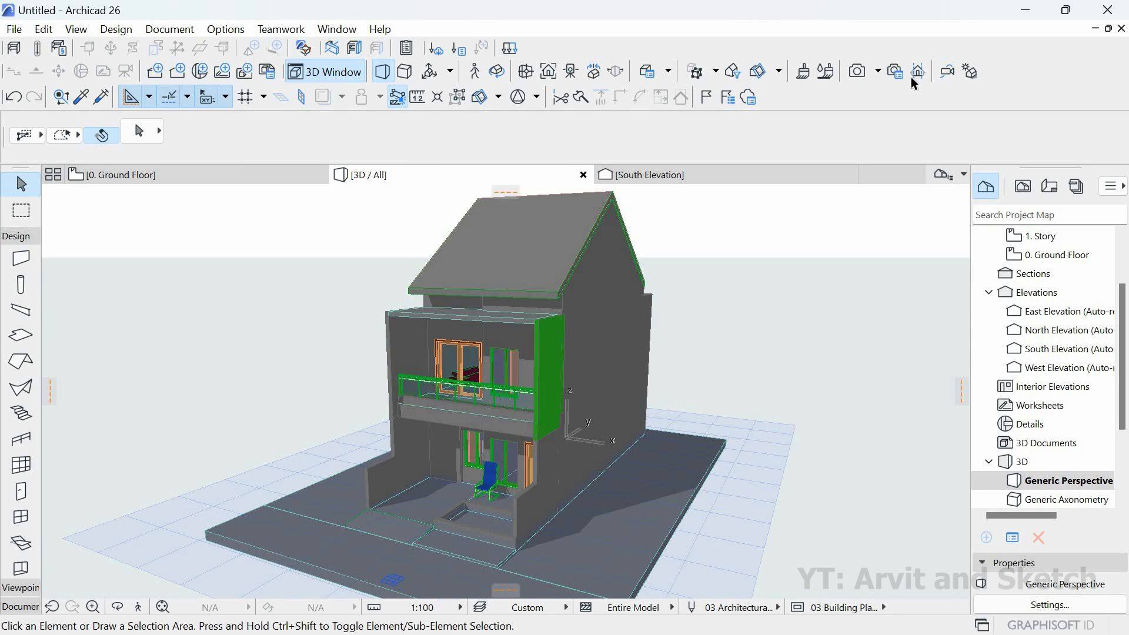
Switch to Revit, view the original house's facade colours in the 3D view, and return to Archicad
{"action": "left_click", "coordinate": [1026, 10]}
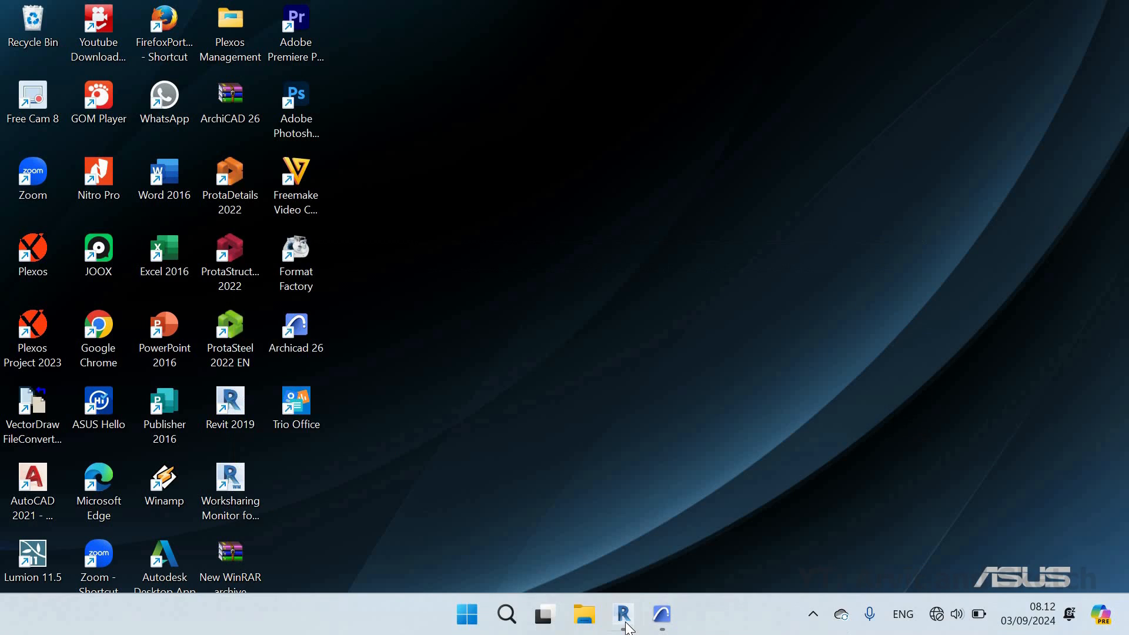
{"action": "left_click", "coordinate": [625, 623]}
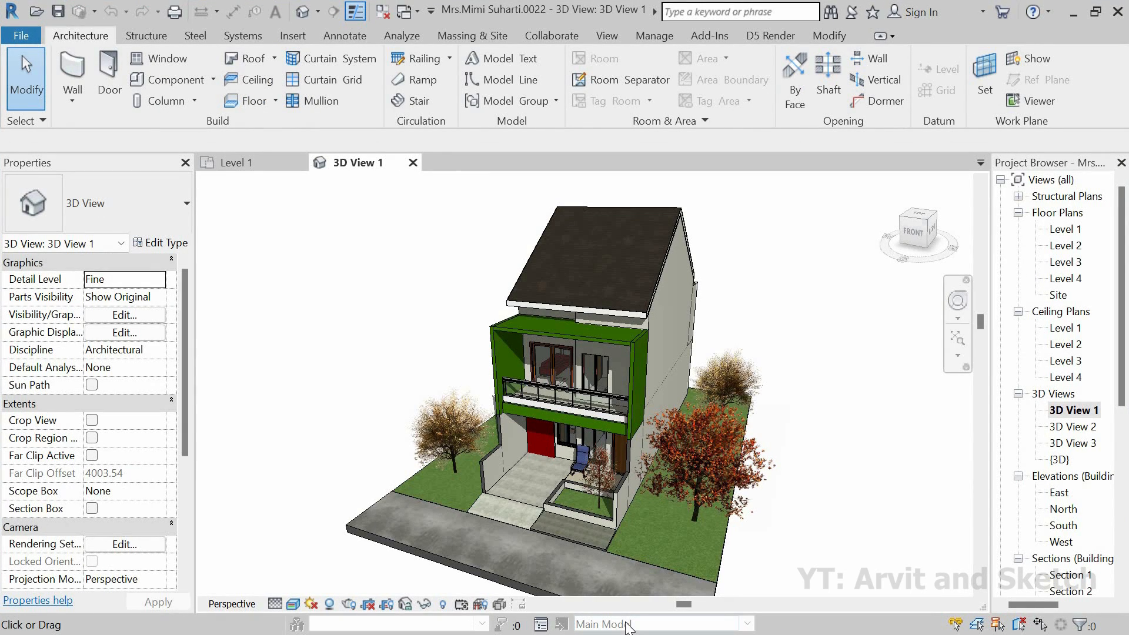
{"action": "middle_click_drag", "start_coordinate": [644, 397], "coordinate": [964, 64], "text": "shift"}
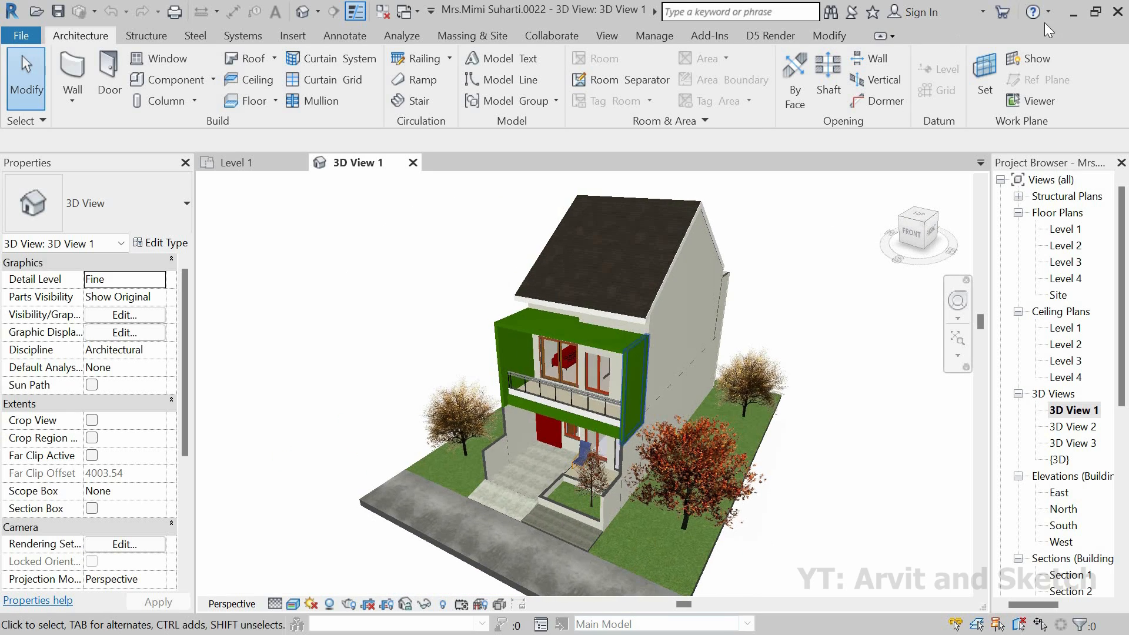
{"action": "left_click", "coordinate": [1074, 11]}
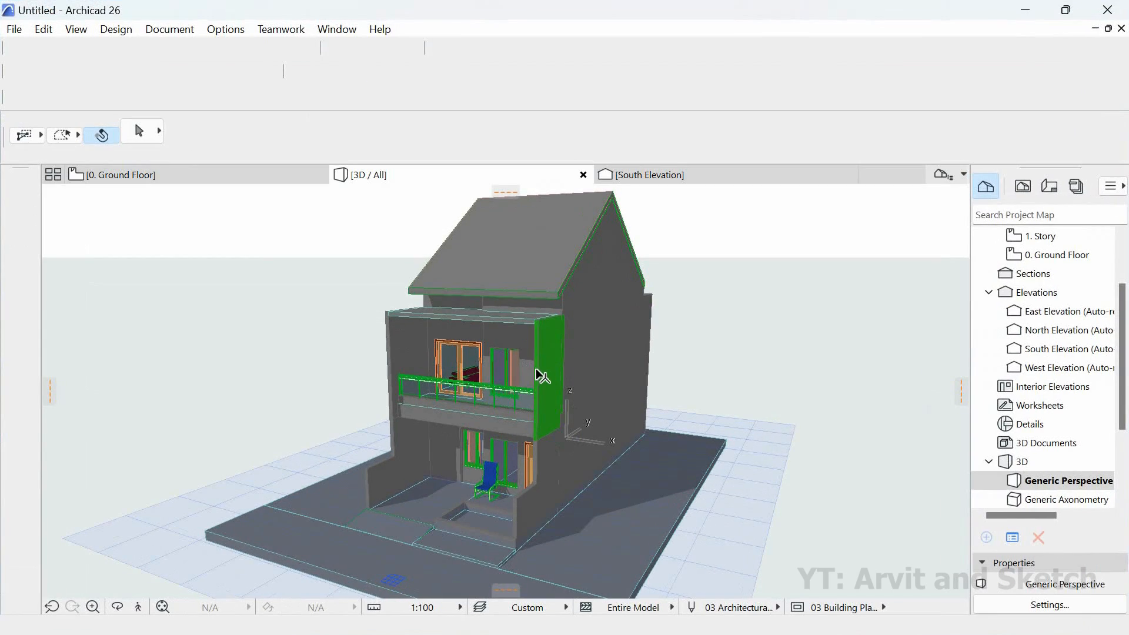
Override the first surface of the upper balcony's opposite side wall with Paint - Forest Green and apply the settings
{"action": "left_click", "coordinate": [391, 359]}
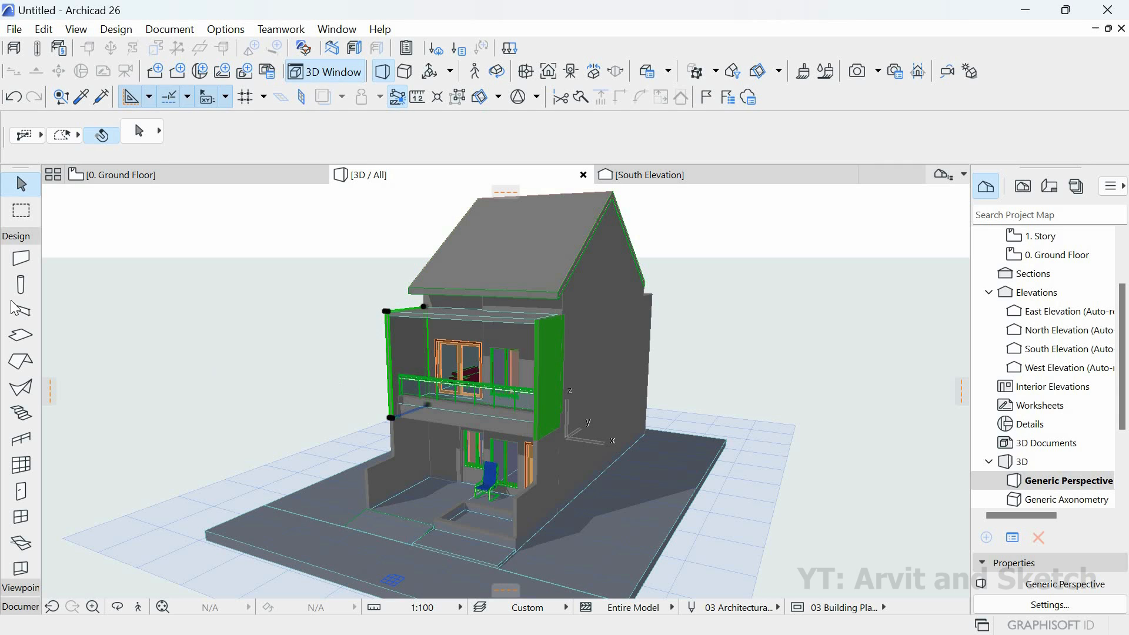
{"action": "key", "text": "ctrl+t"}
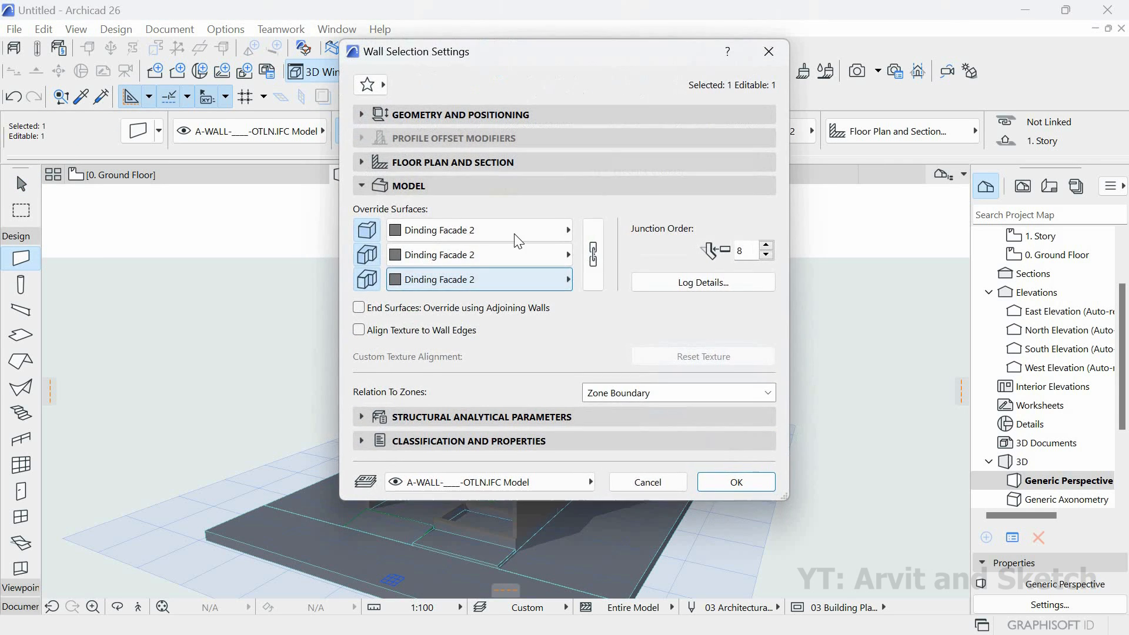
{"action": "left_click", "coordinate": [478, 231]}
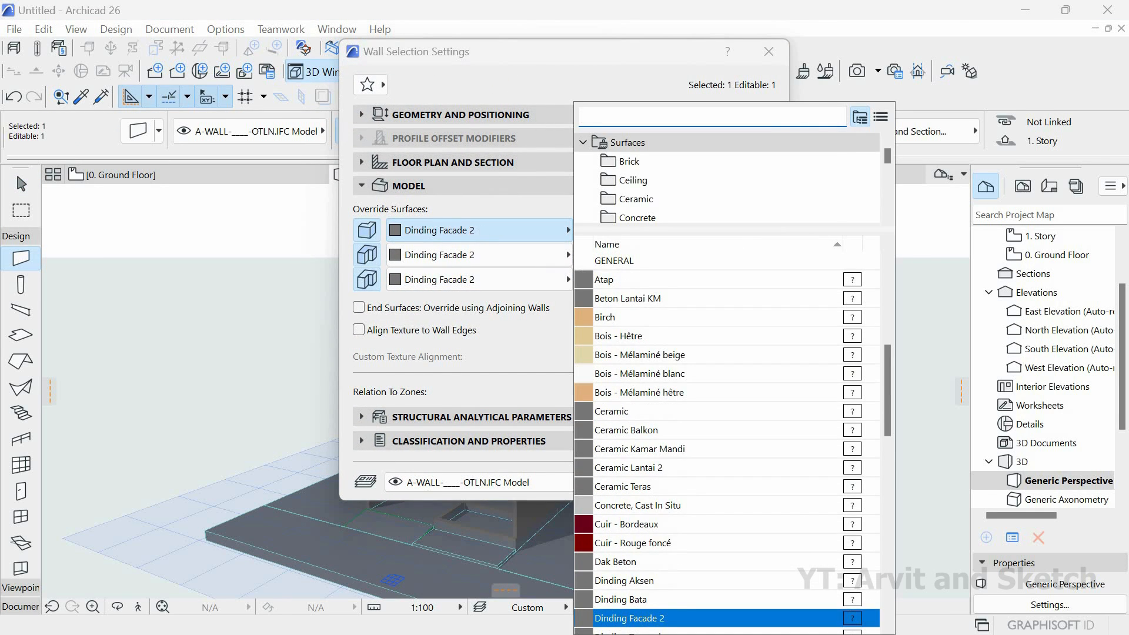
{"action": "type", "text": "paint"}
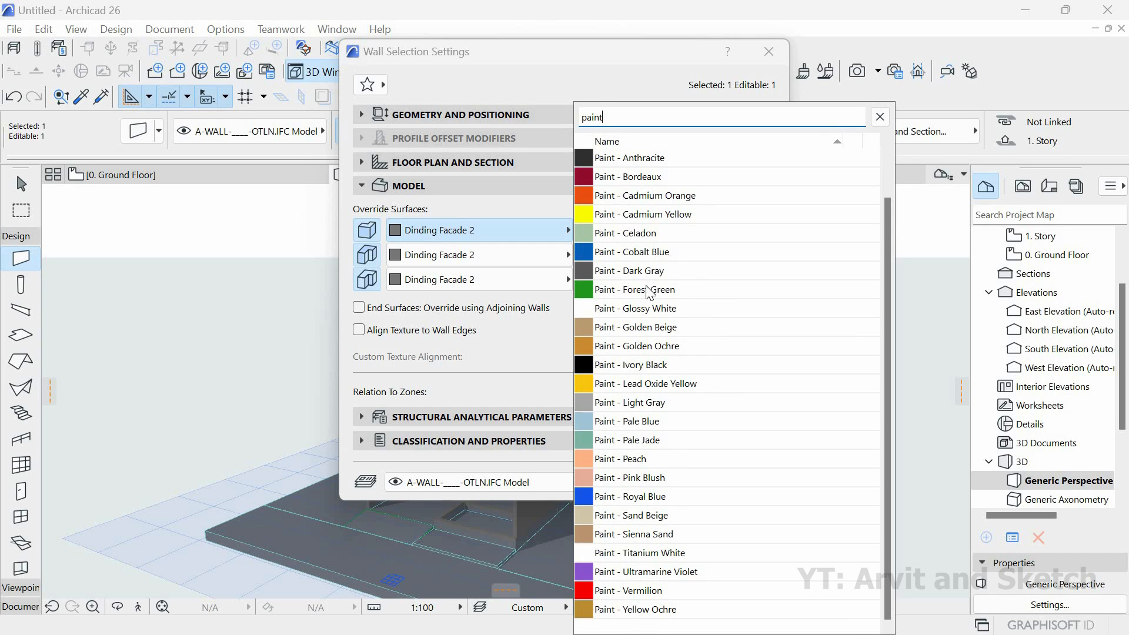
{"action": "left_click", "coordinate": [647, 288]}
{"action": "left_click", "coordinate": [754, 99]}
{"action": "left_click", "coordinate": [751, 117]}
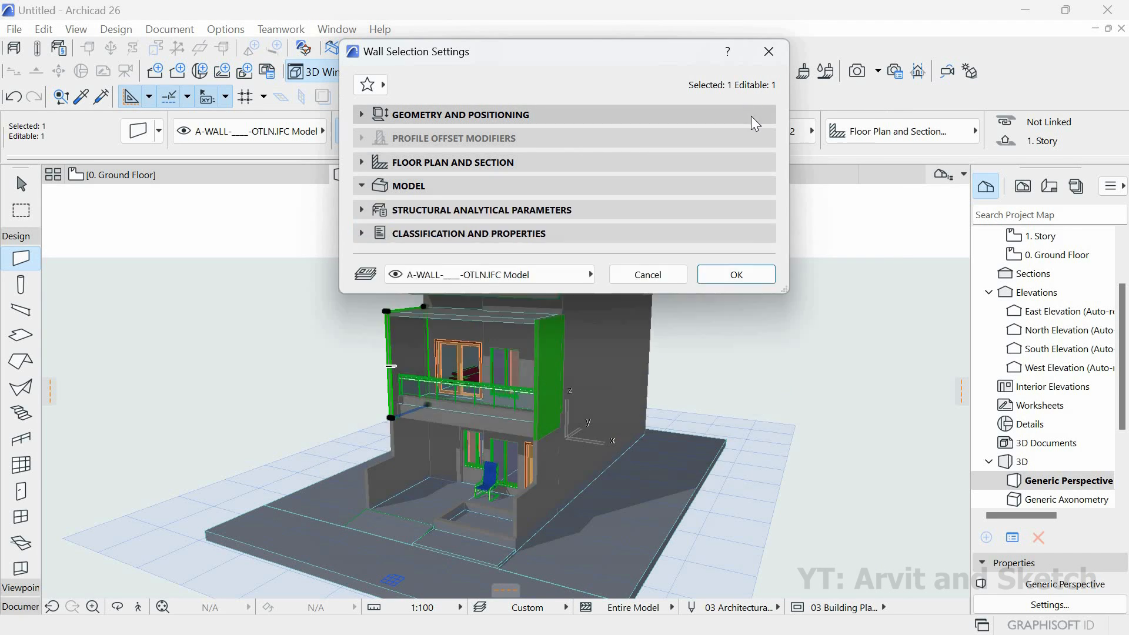
{"action": "left_click", "coordinate": [697, 193]}
{"action": "left_click", "coordinate": [172, 195]}
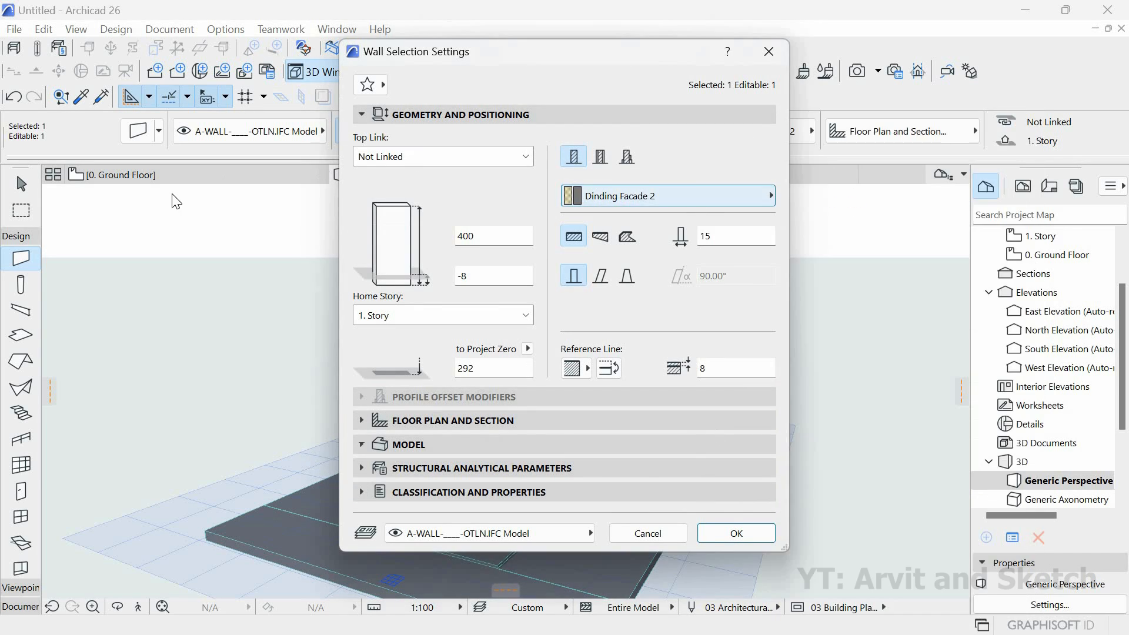
{"action": "left_click", "coordinate": [763, 533]}
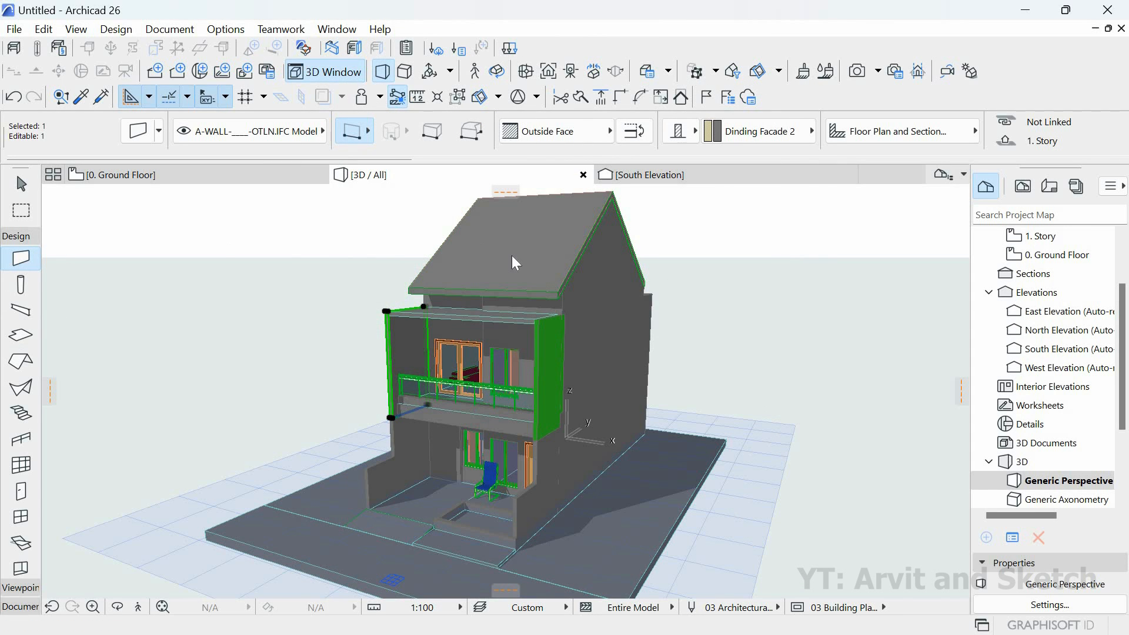
Link the opposite side wall's surface overrides so all its faces use Paint - Forest Green, then apply and deselect the wall
{"action": "key", "text": "ctrl+t"}
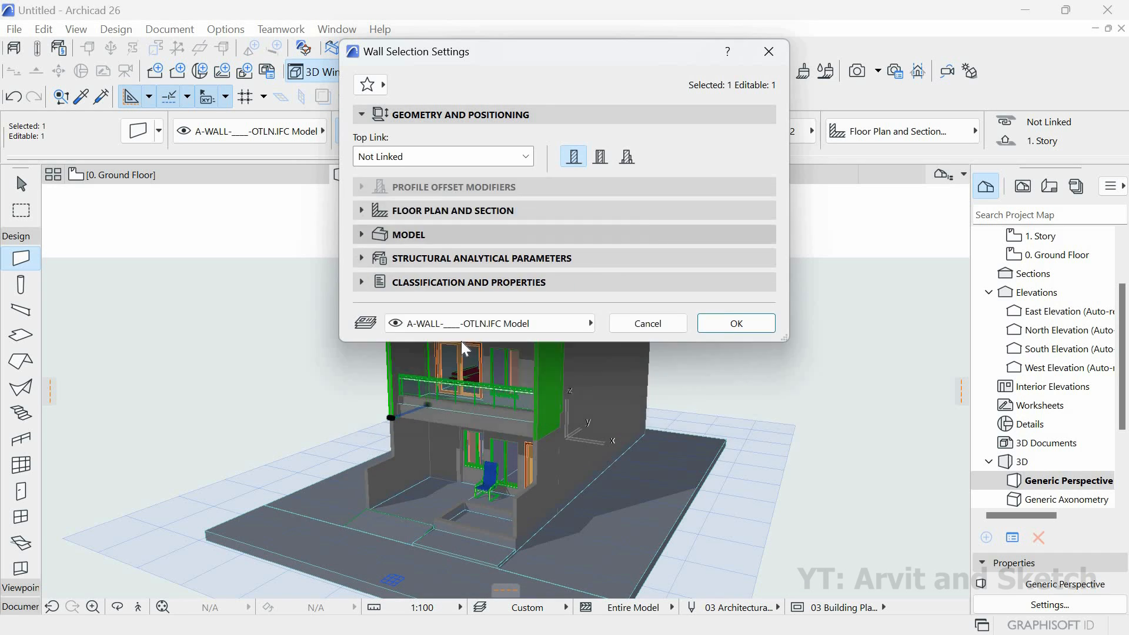
{"action": "left_click", "coordinate": [483, 234]}
{"action": "left_click", "coordinate": [592, 246]}
{"action": "left_click", "coordinate": [720, 484]}
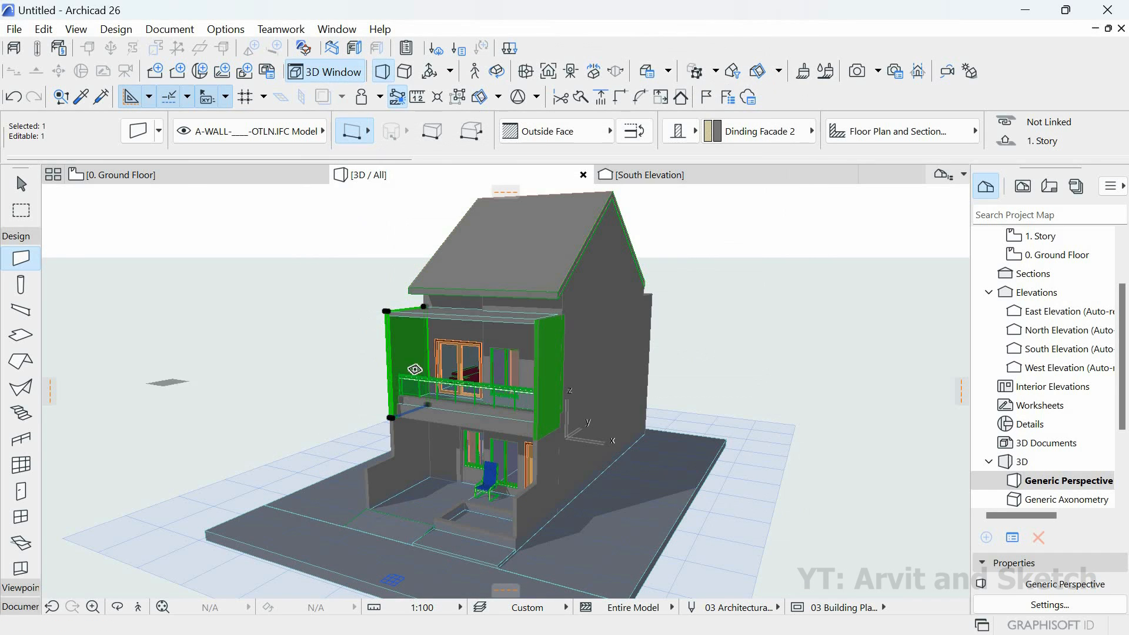
{"action": "middle_click_drag", "start_coordinate": [497, 378], "coordinate": [473, 383], "text": "shift"}
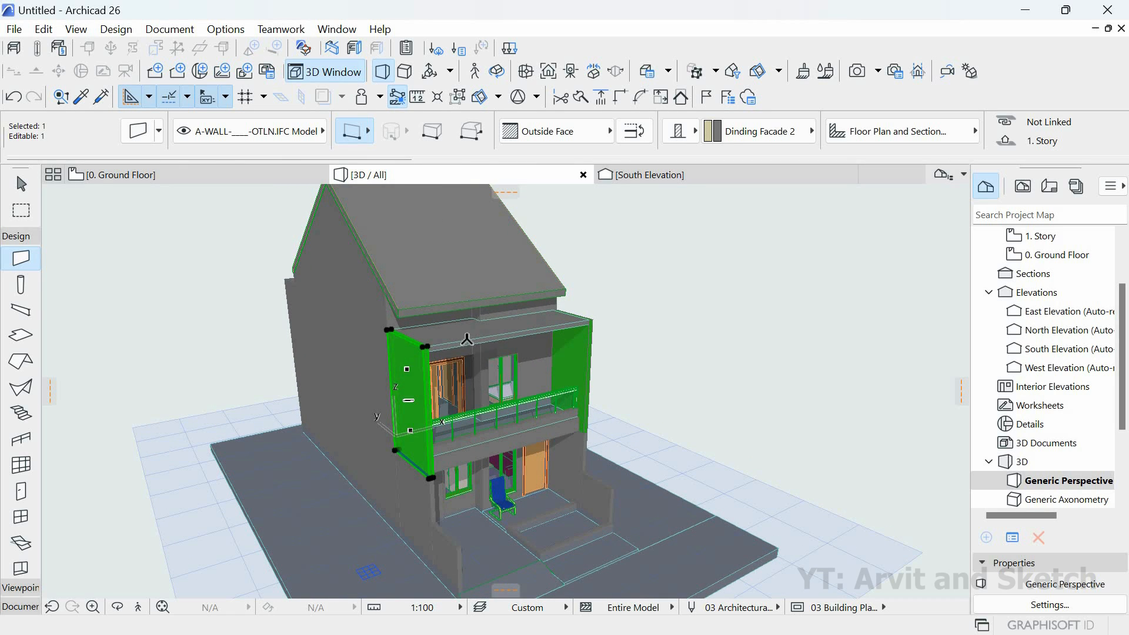
{"action": "key", "text": "Escape"}
{"action": "key", "text": "Escape"}
Open the selection settings of the canopy slab above the balcony and search its first surface override's options for paint
{"action": "left_click", "coordinate": [469, 348]}
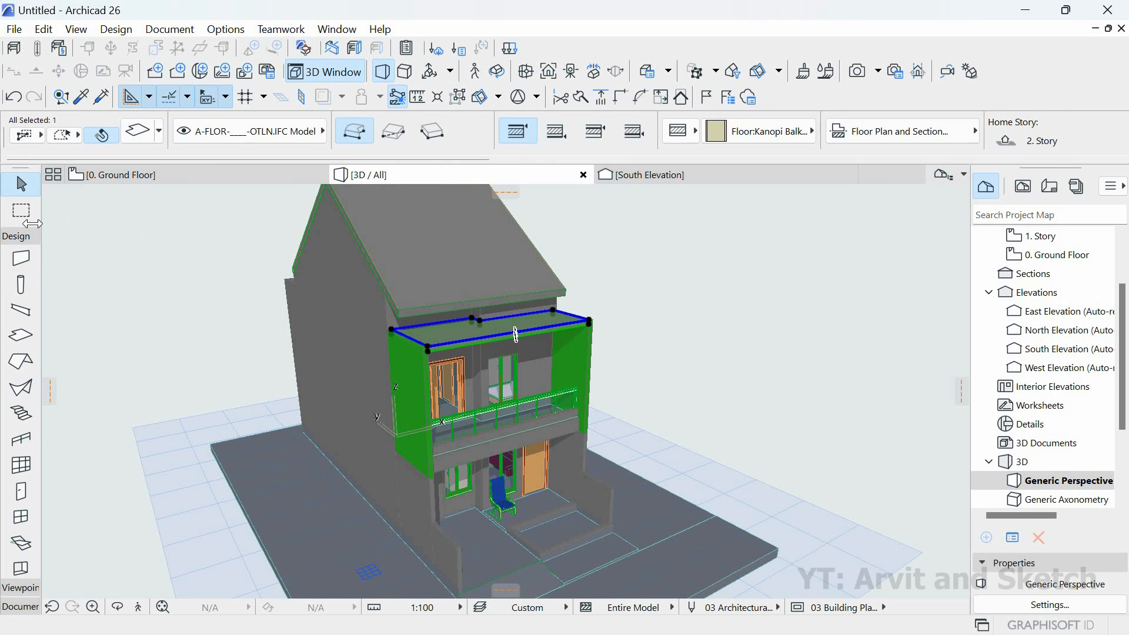
{"action": "double_click", "coordinate": [21, 336]}
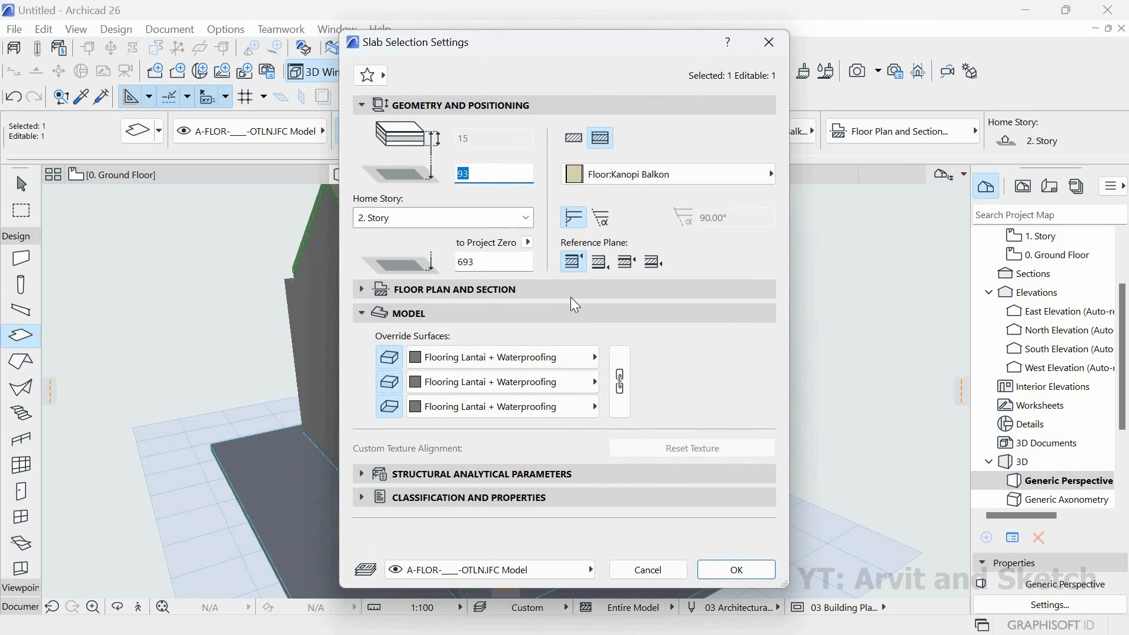
{"action": "left_click", "coordinate": [655, 174]}
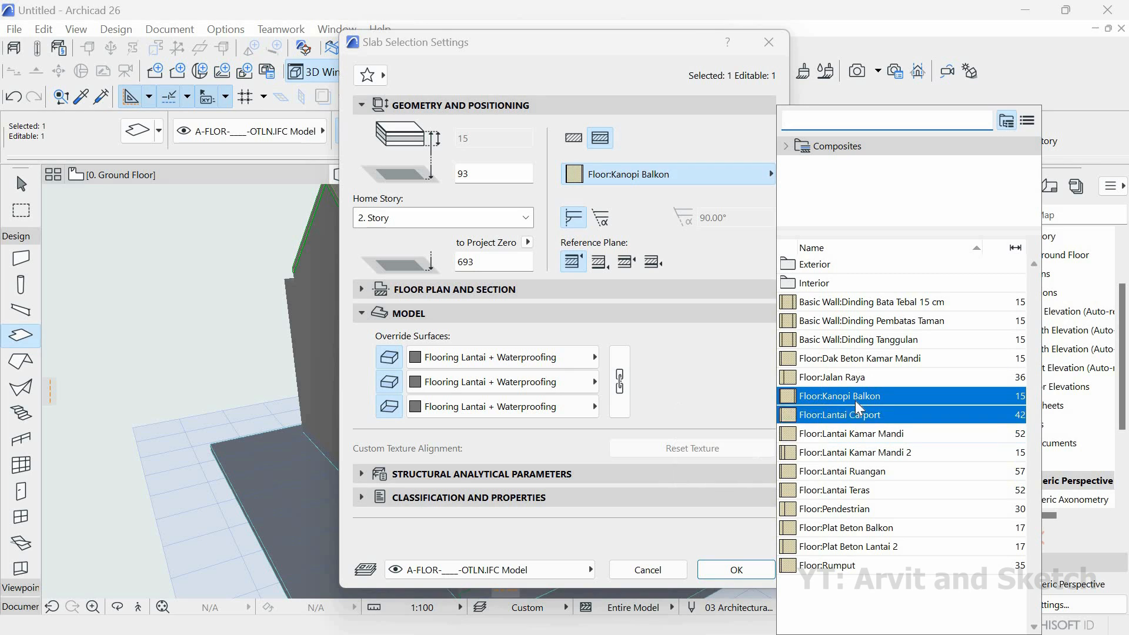
{"action": "left_click", "coordinate": [452, 361]}
{"action": "left_click", "coordinate": [454, 360]}
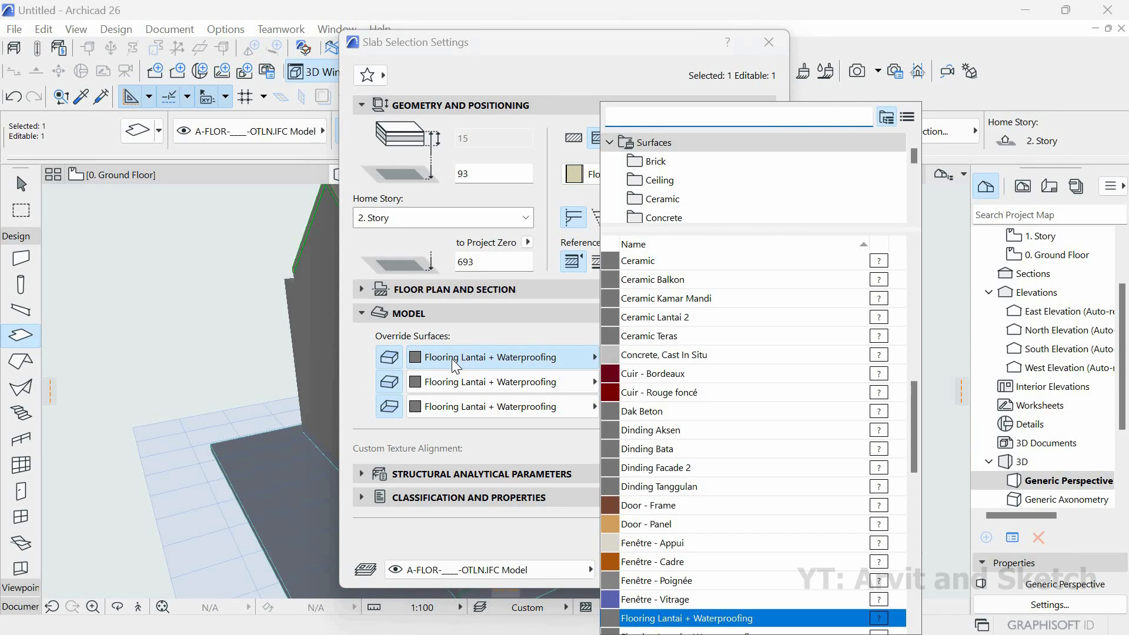
{"action": "type", "text": "paint"}
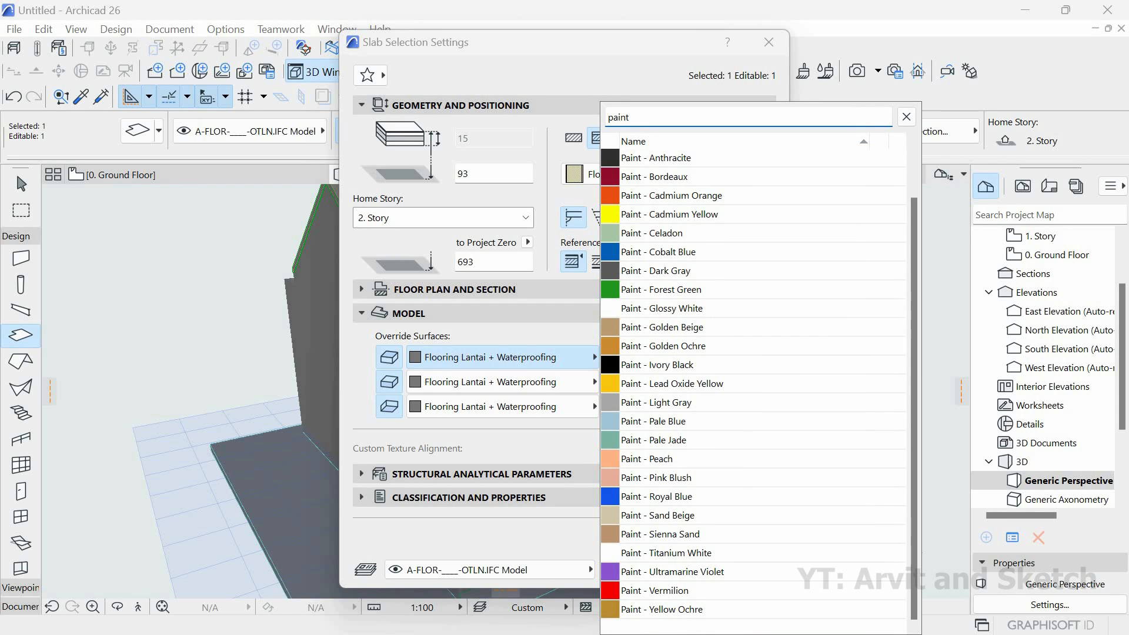
{"action": "left_click", "coordinate": [154, 230]}
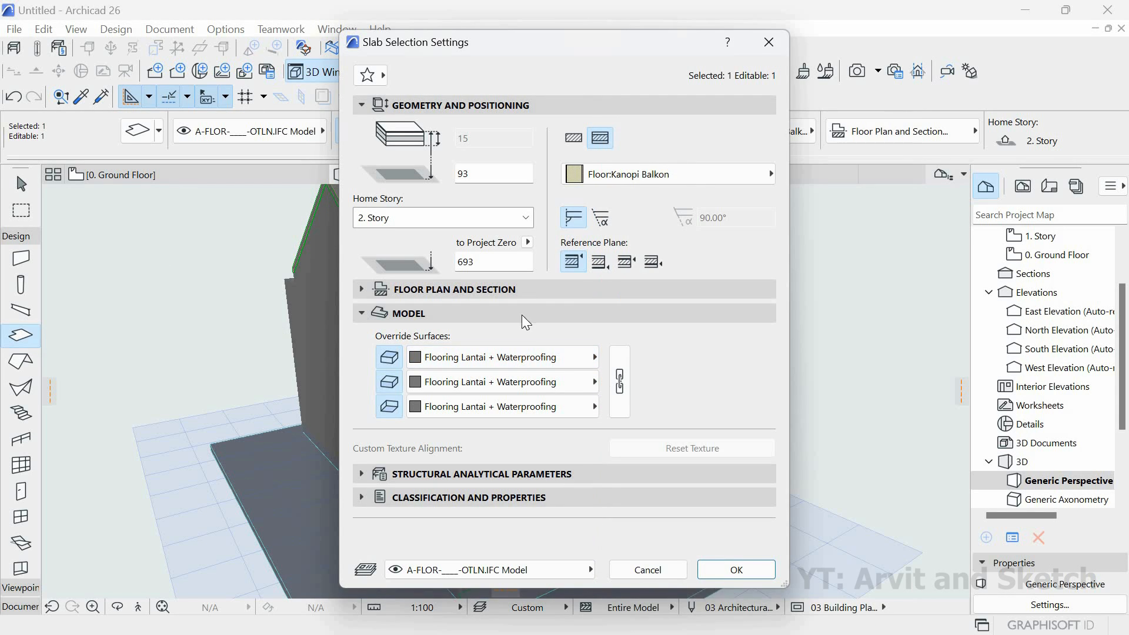
Override all surfaces of the balcony's canopy slab with Paint - Forest Green using linked overrides, then apply and deselect the slab
{"action": "left_click", "coordinate": [566, 360]}
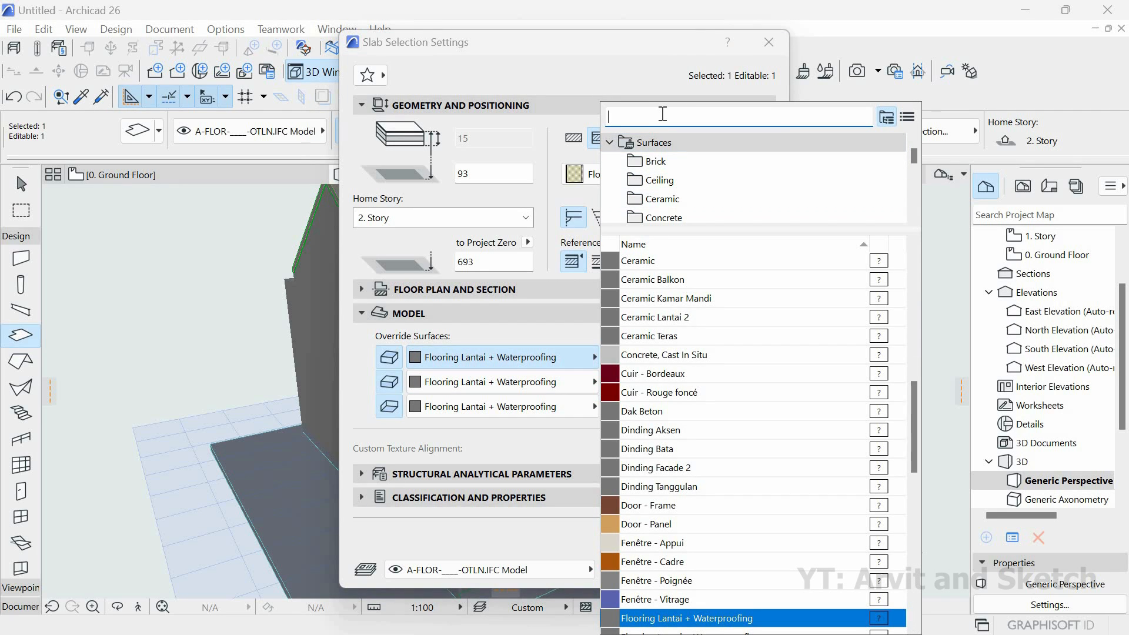
{"action": "type", "text": "paint"}
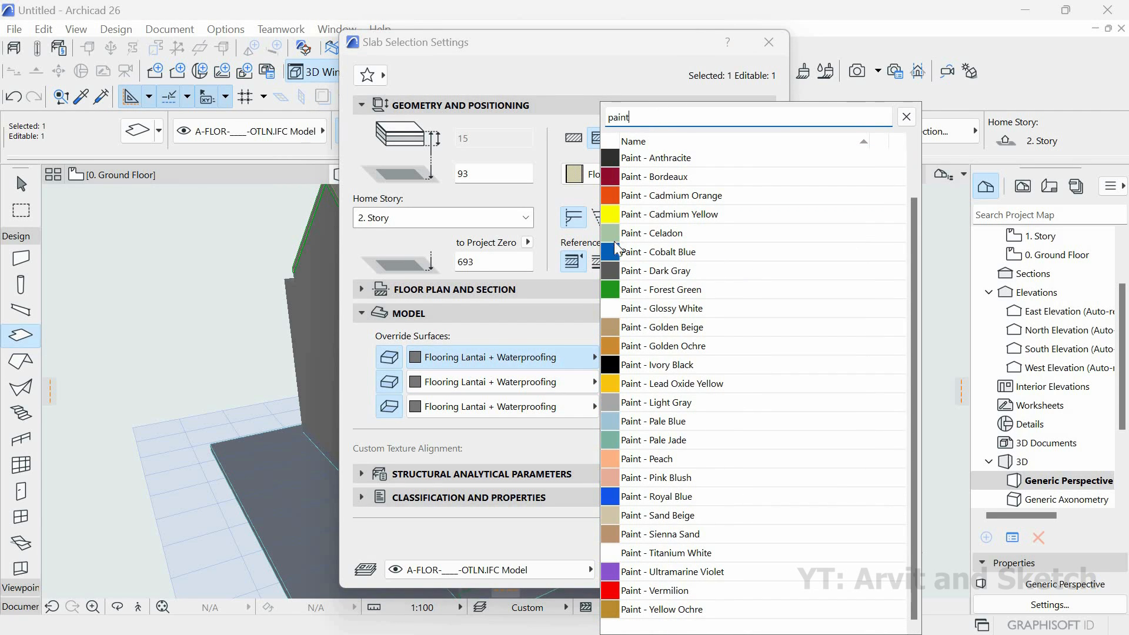
{"action": "left_click", "coordinate": [657, 290]}
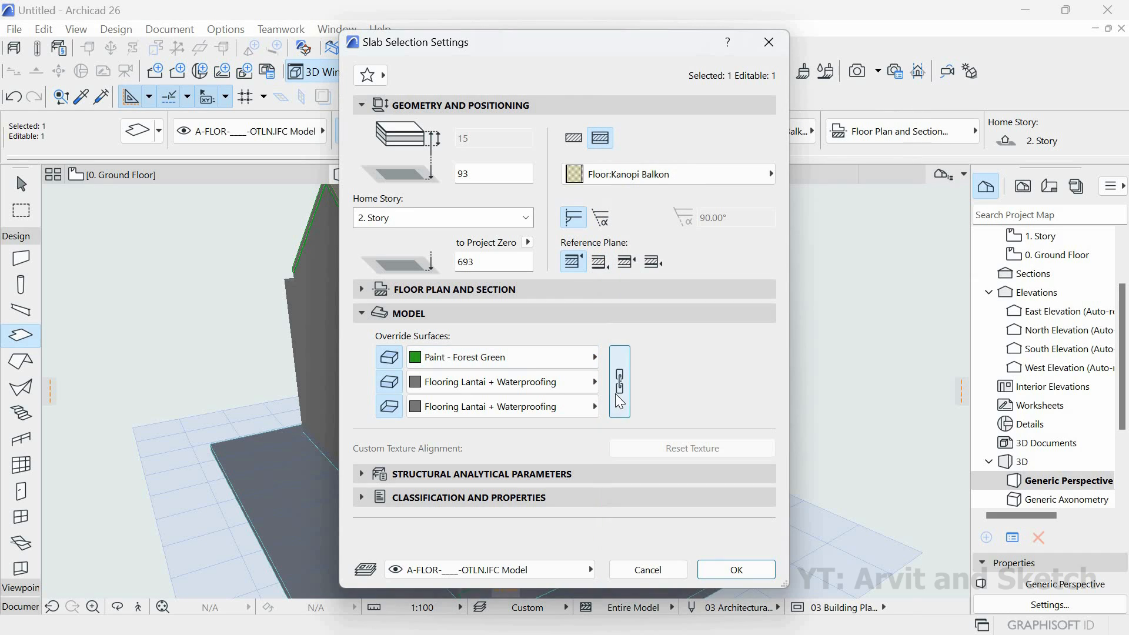
{"action": "left_click", "coordinate": [575, 569]}
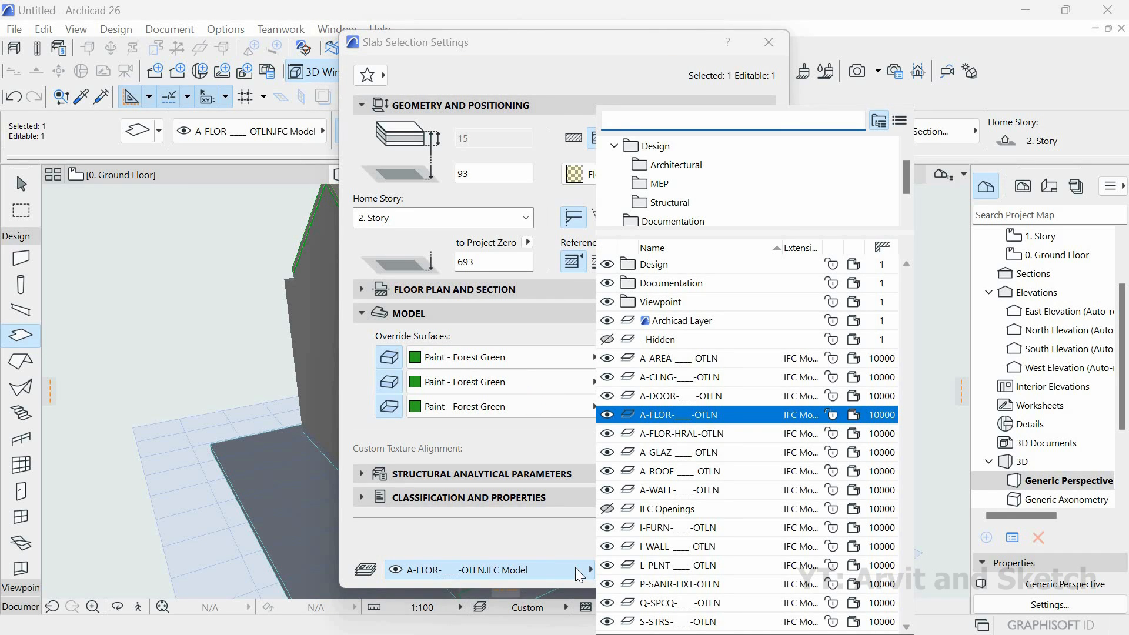
{"action": "key", "text": "Escape"}
{"action": "left_click", "coordinate": [741, 566]}
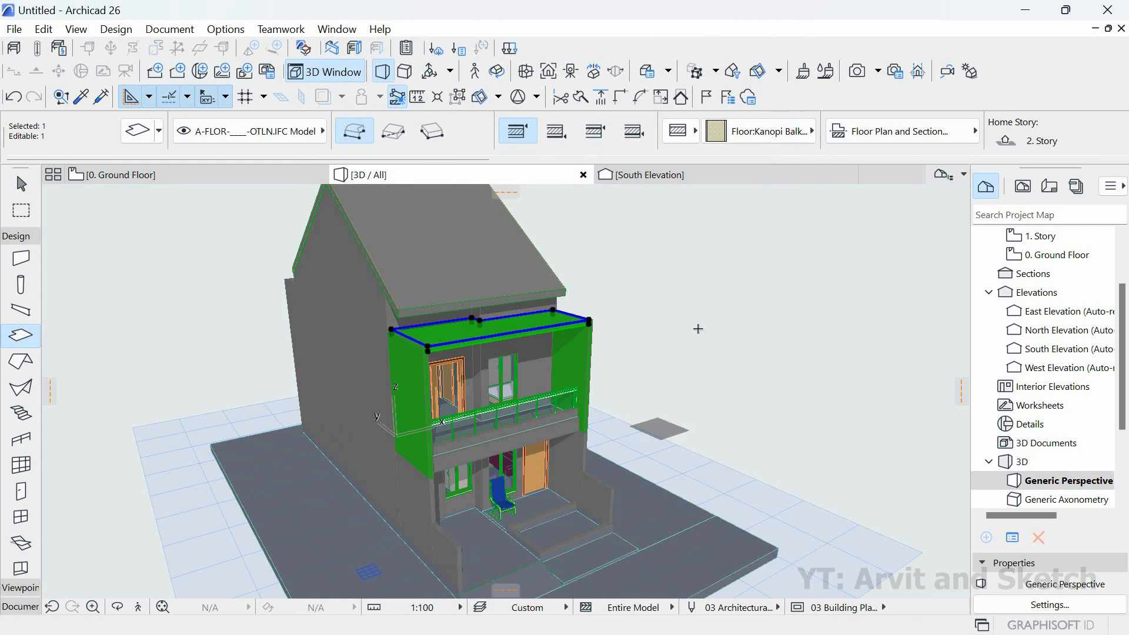
{"action": "key", "text": "Escape"}
Override the first surface of the low facade wall below the balcony railing with Paint - Forest Green and apply the settings
{"action": "middle_click_drag", "start_coordinate": [673, 368], "coordinate": [504, 469], "text": "shift"}
{"action": "scroll", "coordinate": [434, 433], "scroll_direction": "up", "scroll_amount": 5}
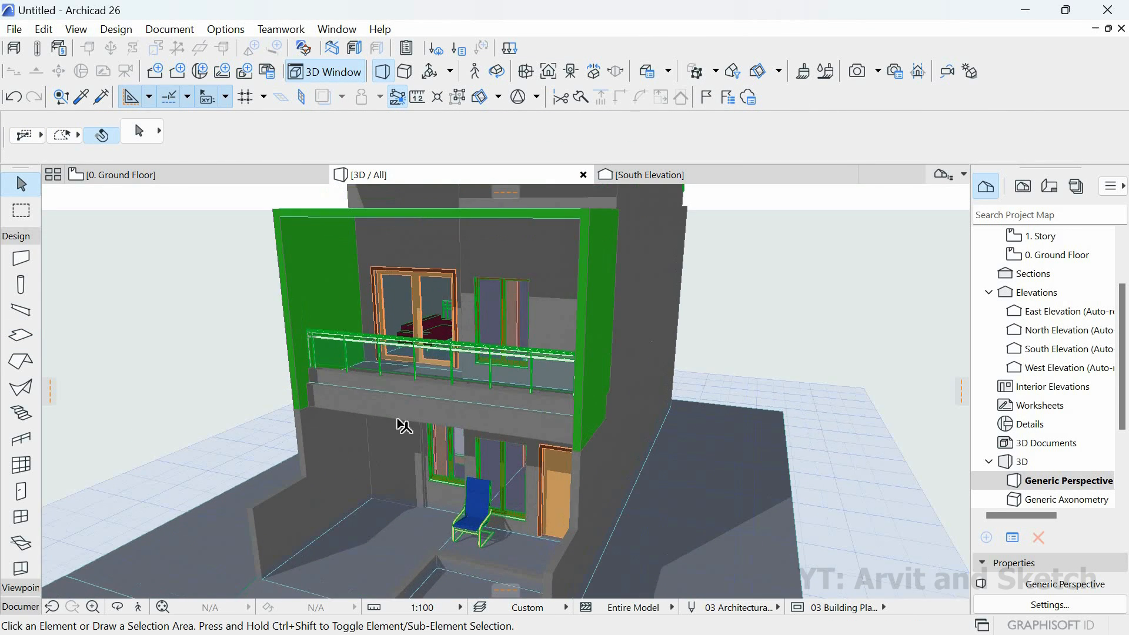
{"action": "left_click", "coordinate": [407, 432]}
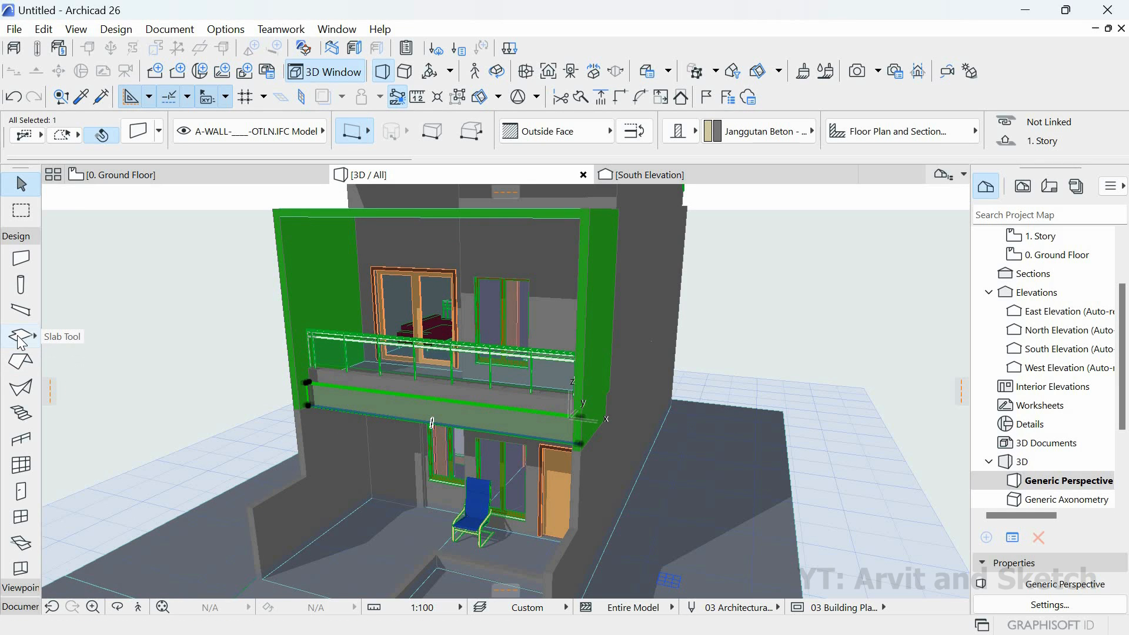
{"action": "mouse_move", "coordinate": [363, 398]}
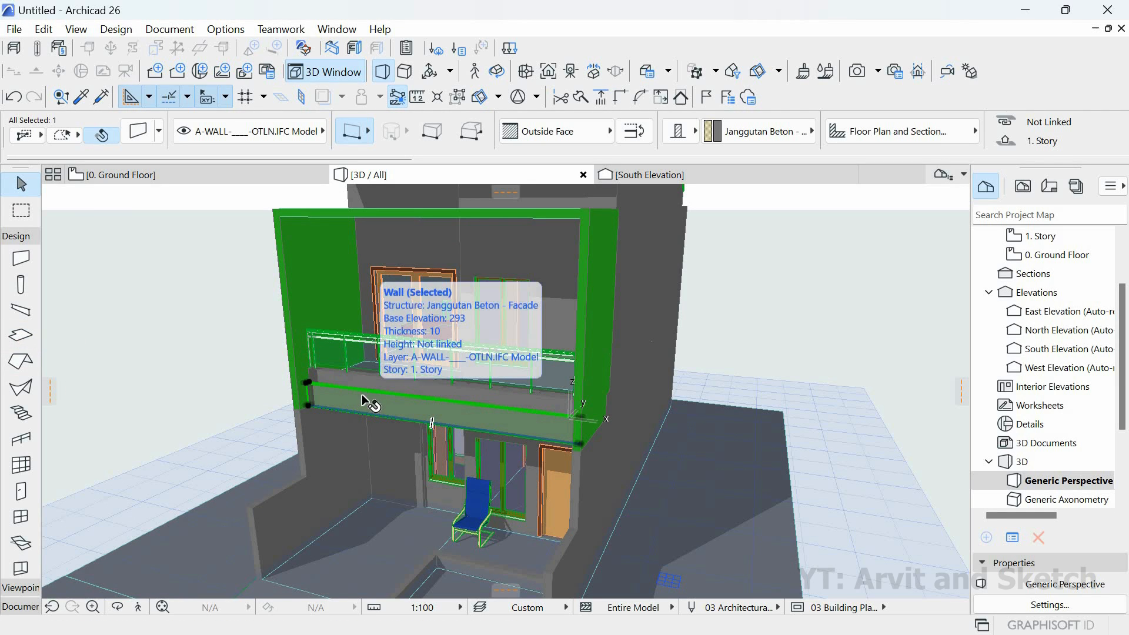
{"action": "double_click", "coordinate": [29, 259]}
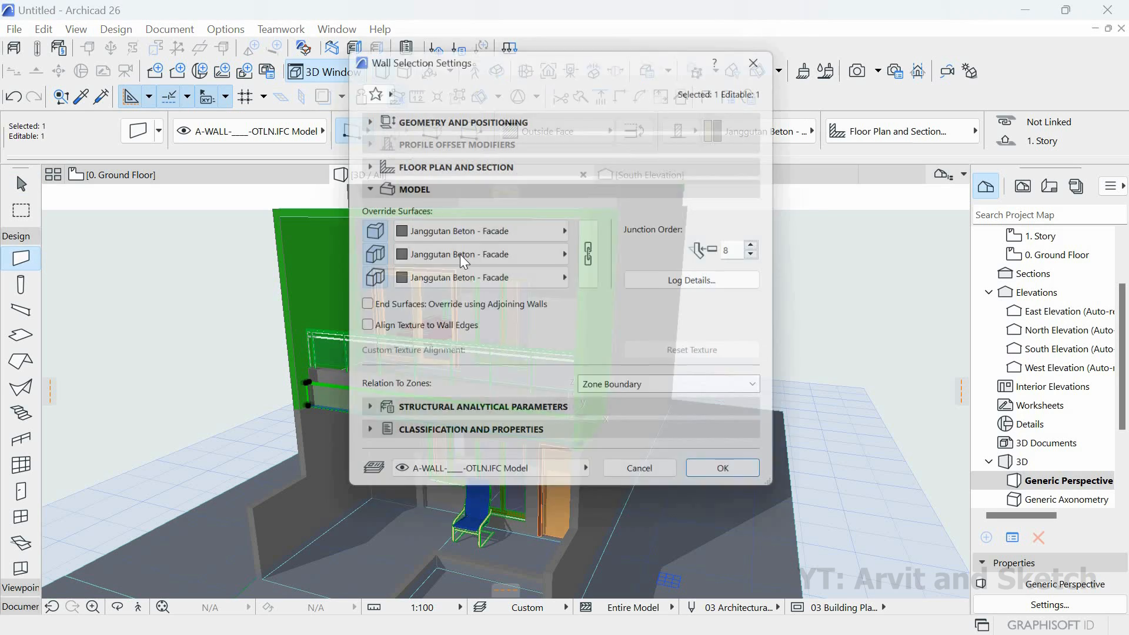
{"action": "left_click", "coordinate": [491, 233]}
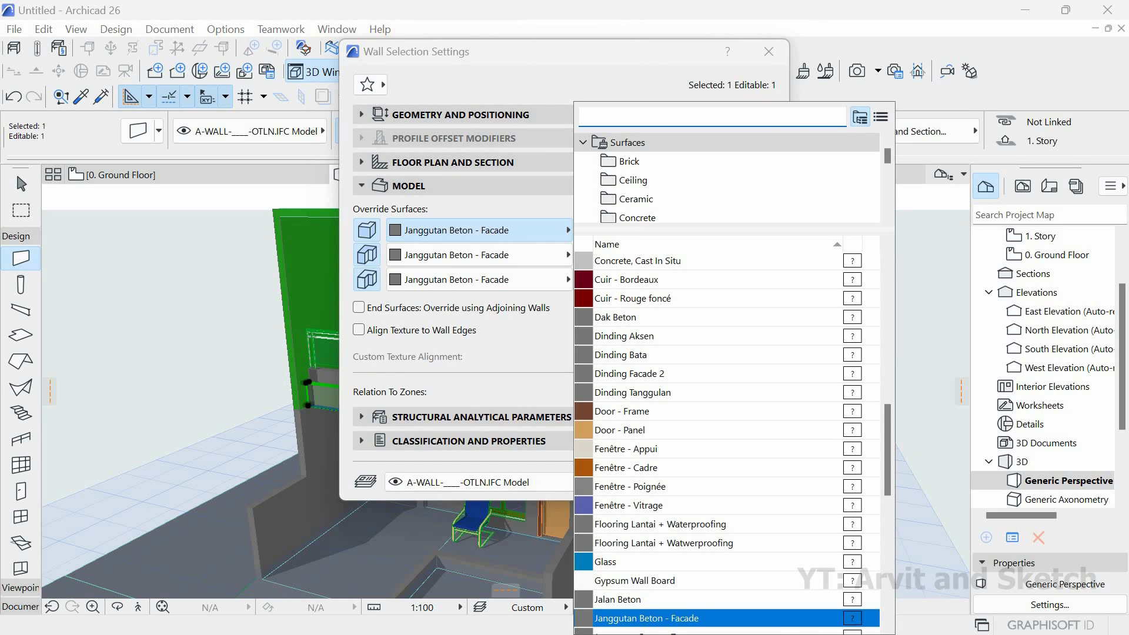
{"action": "type", "text": "paint"}
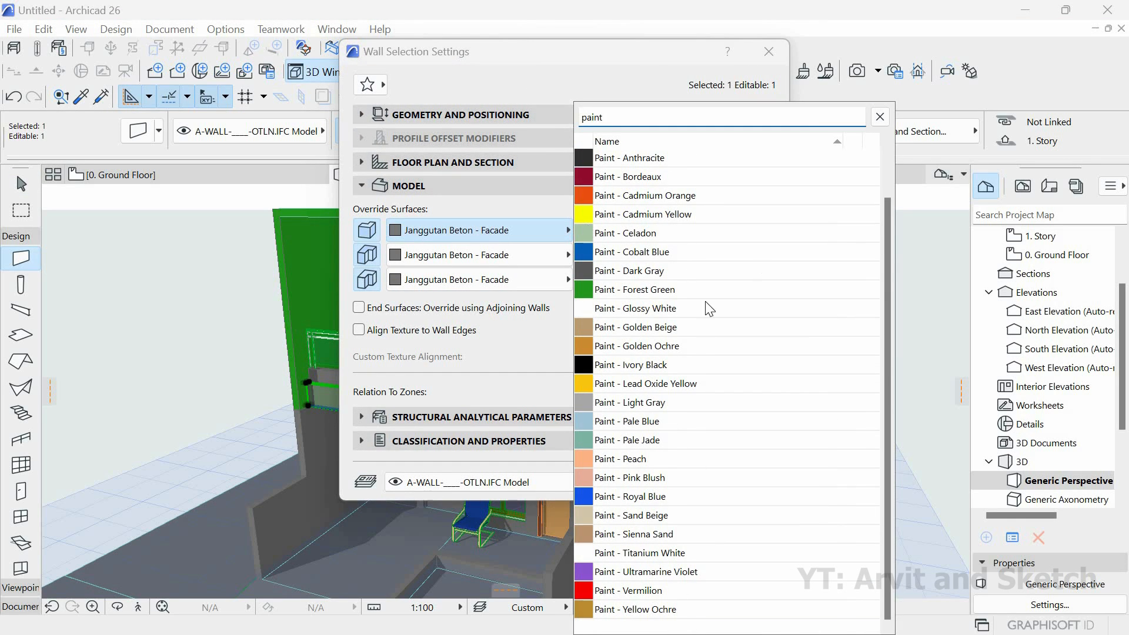
{"action": "left_click", "coordinate": [631, 291]}
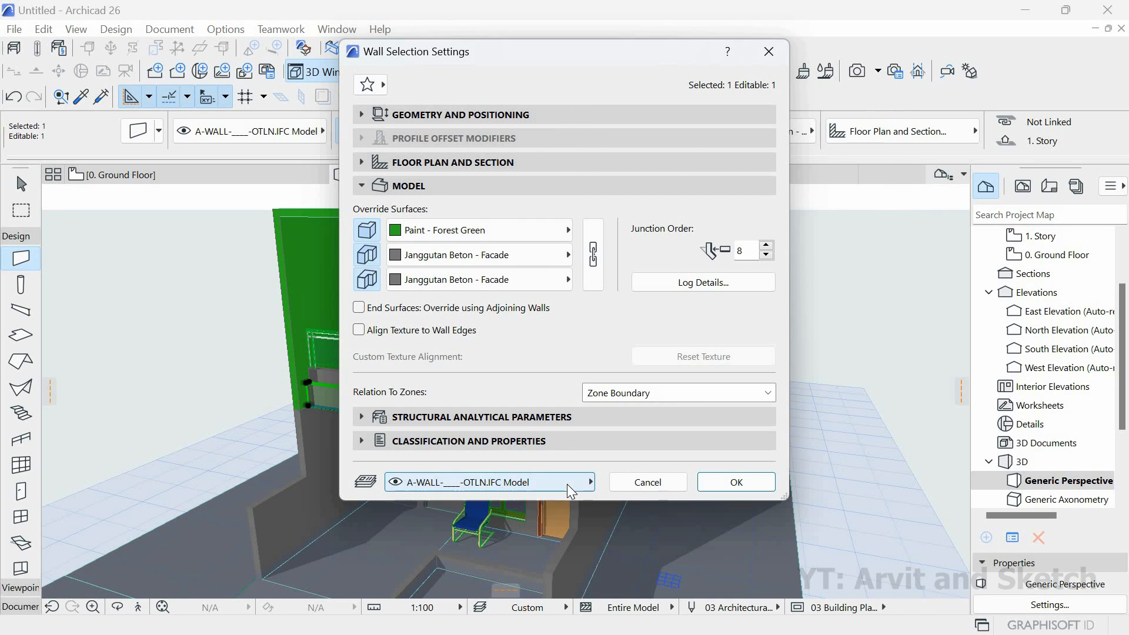
{"action": "left_click", "coordinate": [567, 485]}
{"action": "left_click", "coordinate": [725, 494]}
{"action": "left_click", "coordinate": [733, 480]}
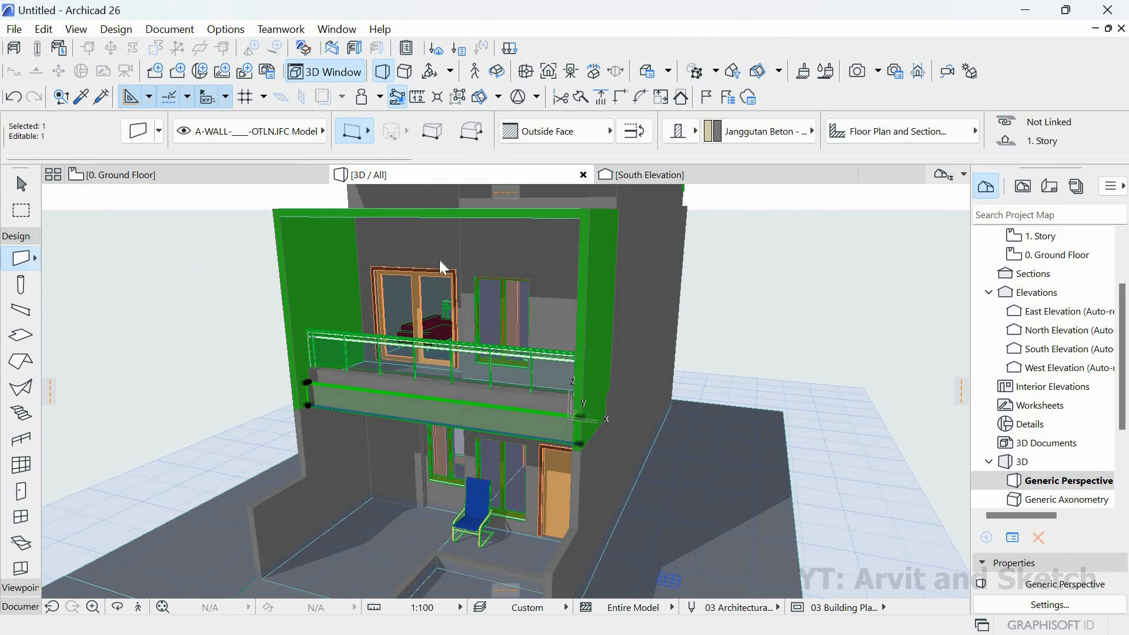
Link the low facade wall's surface overrides to Paint - Forest Green, apply the settings and deselect the wall
{"action": "key", "text": "ctrl+t"}
{"action": "left_click", "coordinate": [593, 255]}
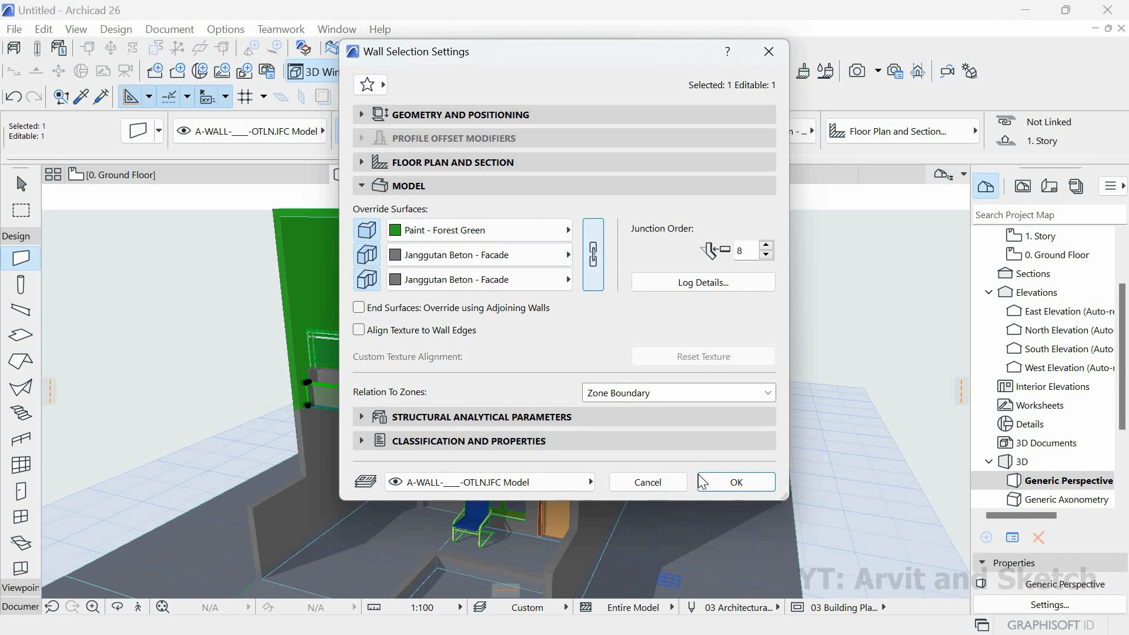
{"action": "key", "text": "Return"}
{"action": "left_click", "coordinate": [21, 184]}
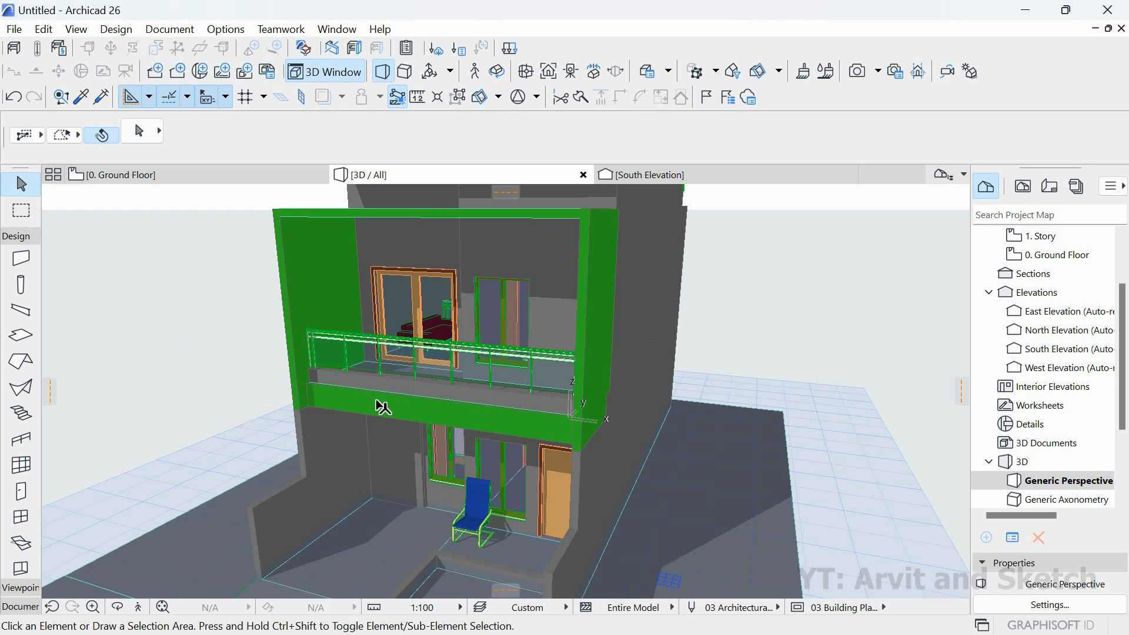
Select the grouped roof planes of the house and open their selection settings
{"action": "scroll", "coordinate": [647, 372], "scroll_direction": "down", "scroll_amount": 5}
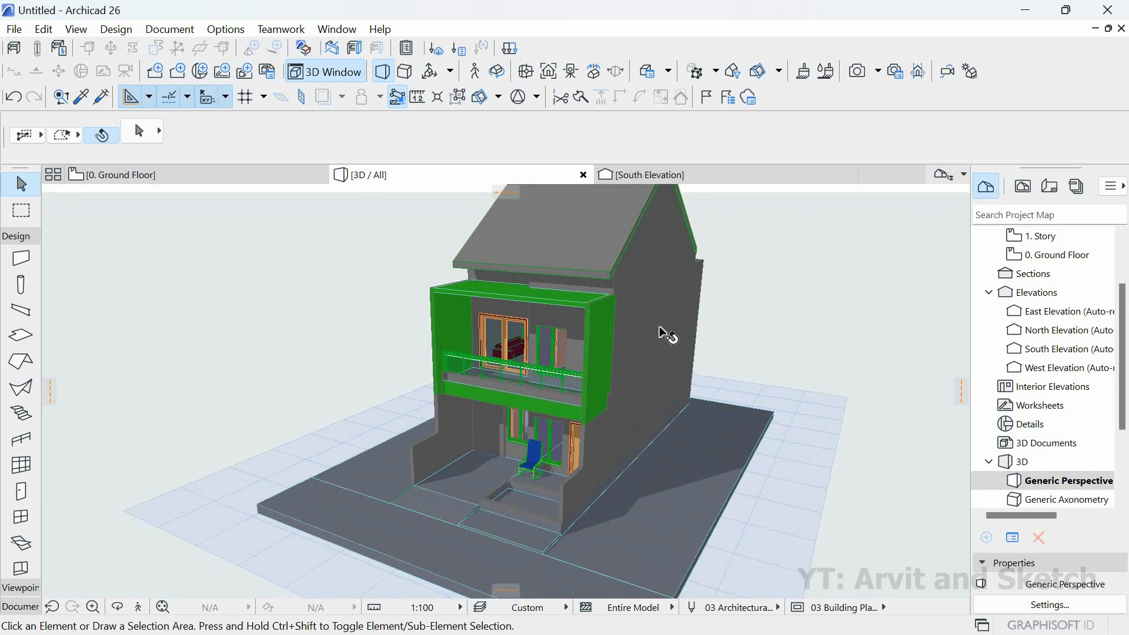
{"action": "left_click_drag", "start_coordinate": [668, 335], "coordinate": [606, 398]}
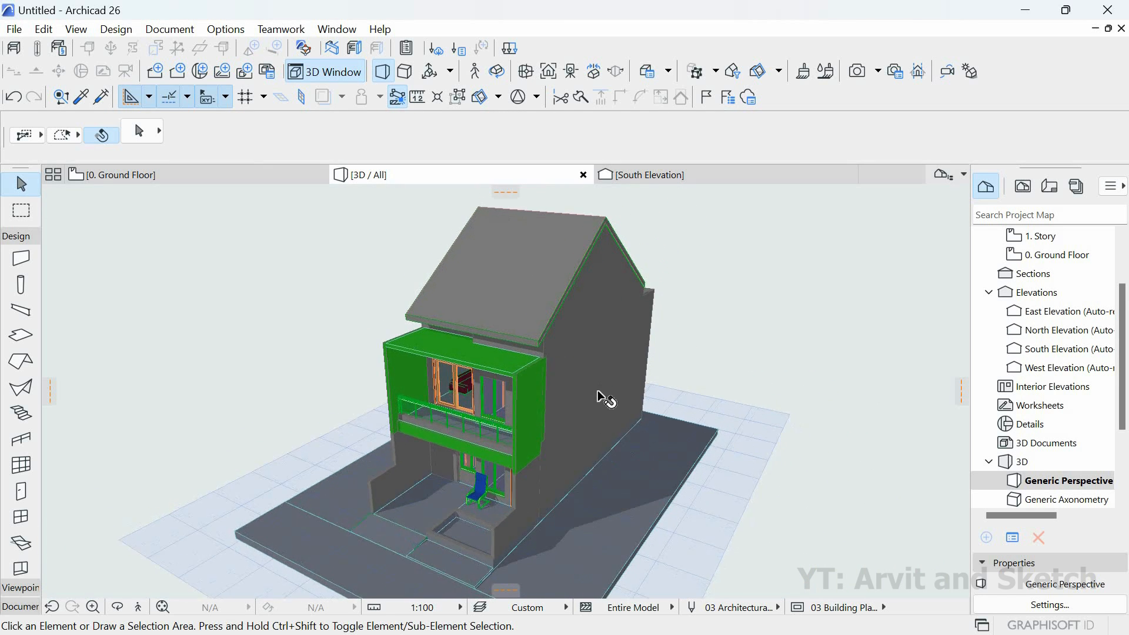
{"action": "middle_click_drag", "start_coordinate": [598, 392], "coordinate": [572, 381], "text": "shift"}
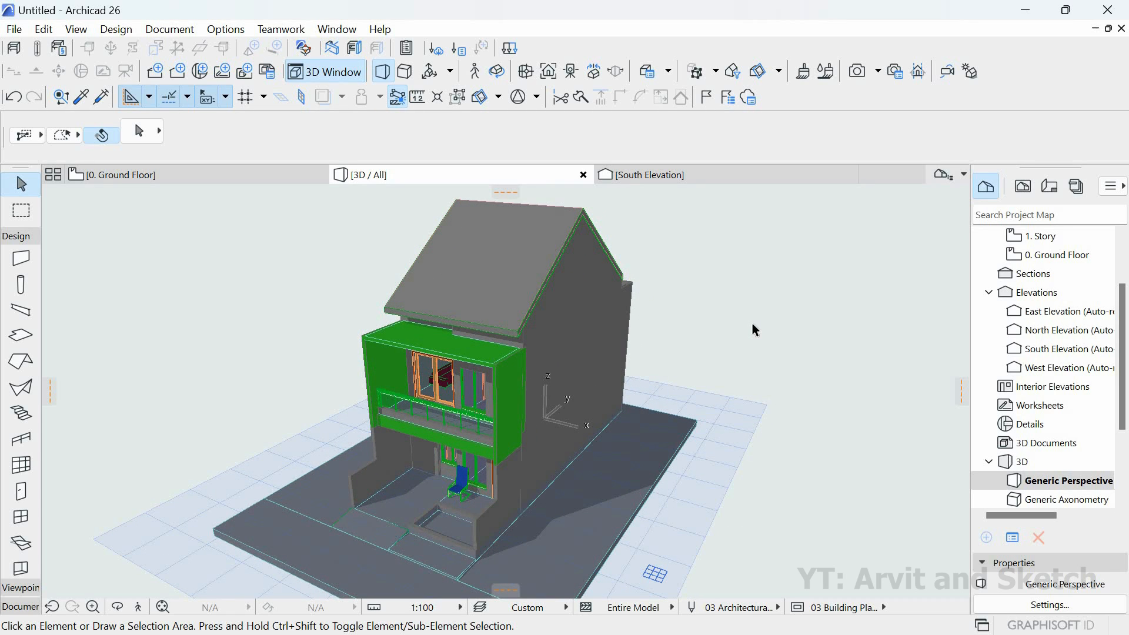
{"action": "key", "text": "ctrl+s"}
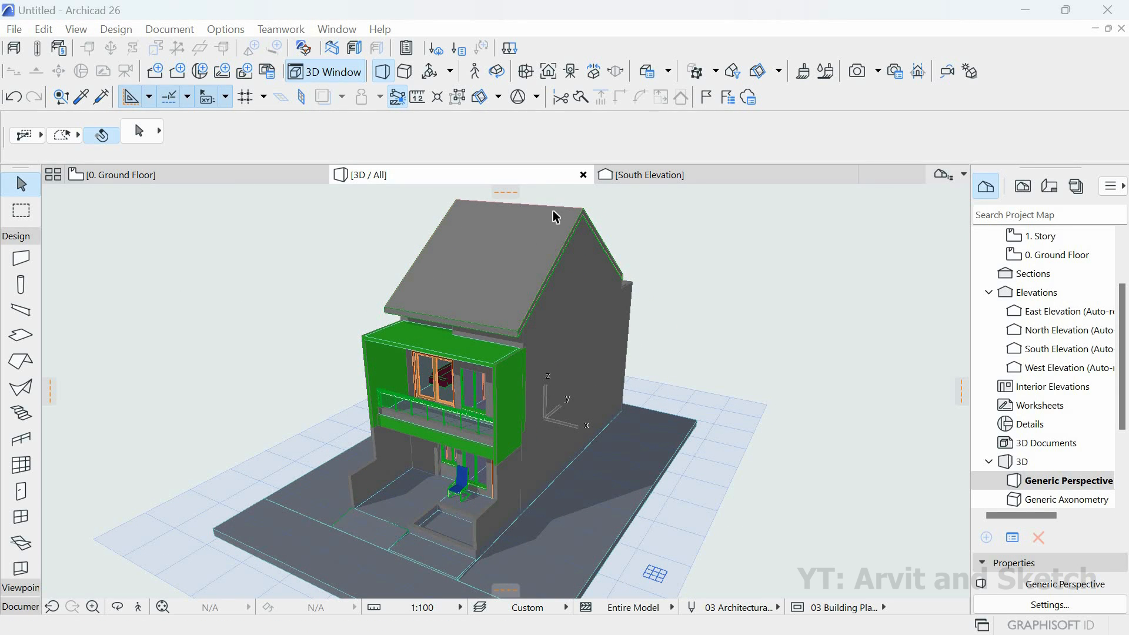
{"action": "left_click", "coordinate": [521, 233]}
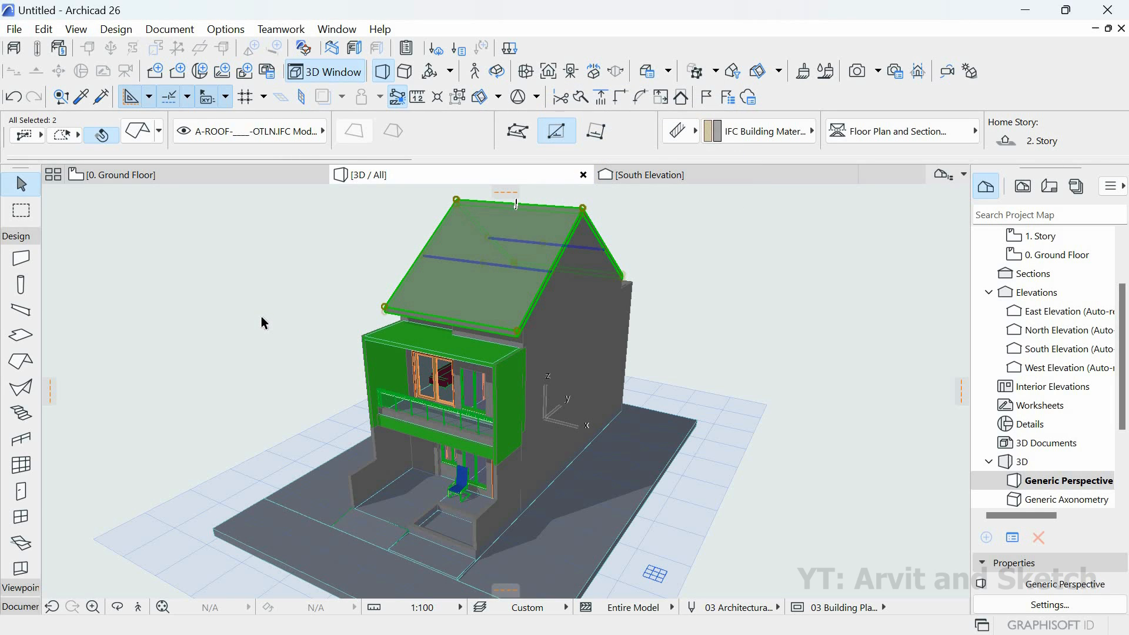
{"action": "left_click", "coordinate": [26, 364]}
{"action": "double_click", "coordinate": [27, 364]}
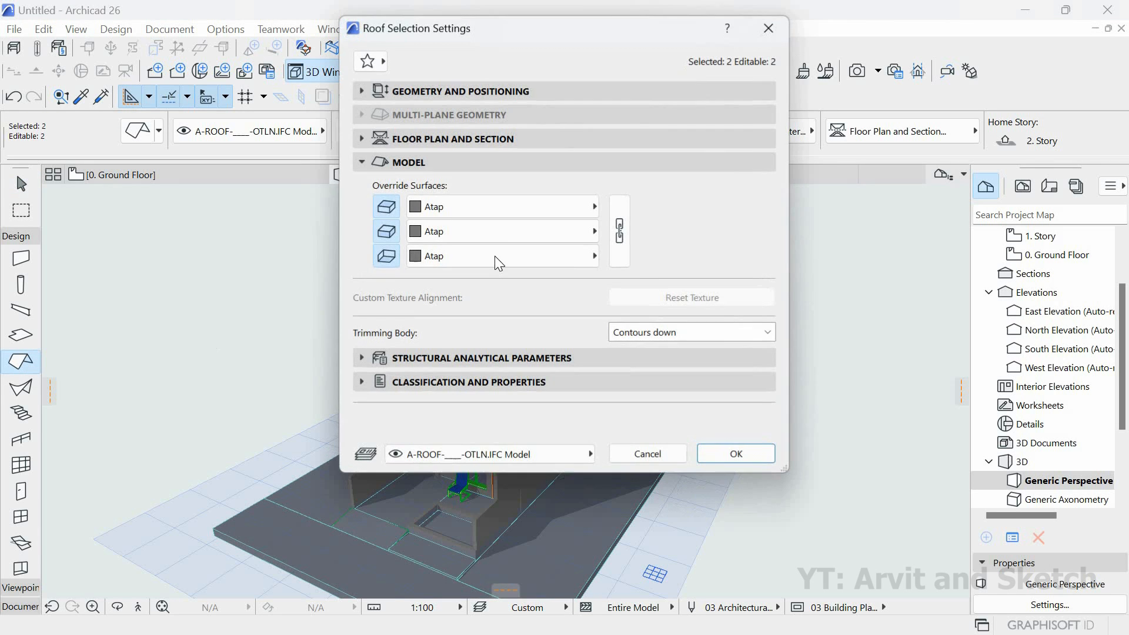
Examine the roof's building material options, thickness, pitch and elevation in its geometry settings
{"action": "left_click", "coordinate": [535, 88]}
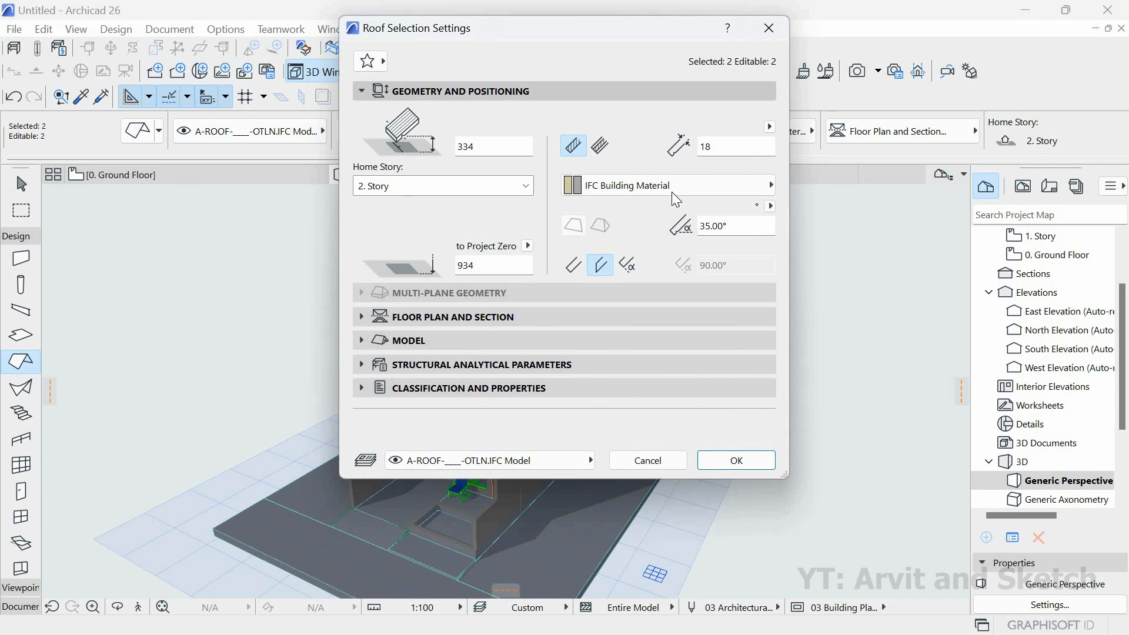
{"action": "left_click", "coordinate": [671, 191]}
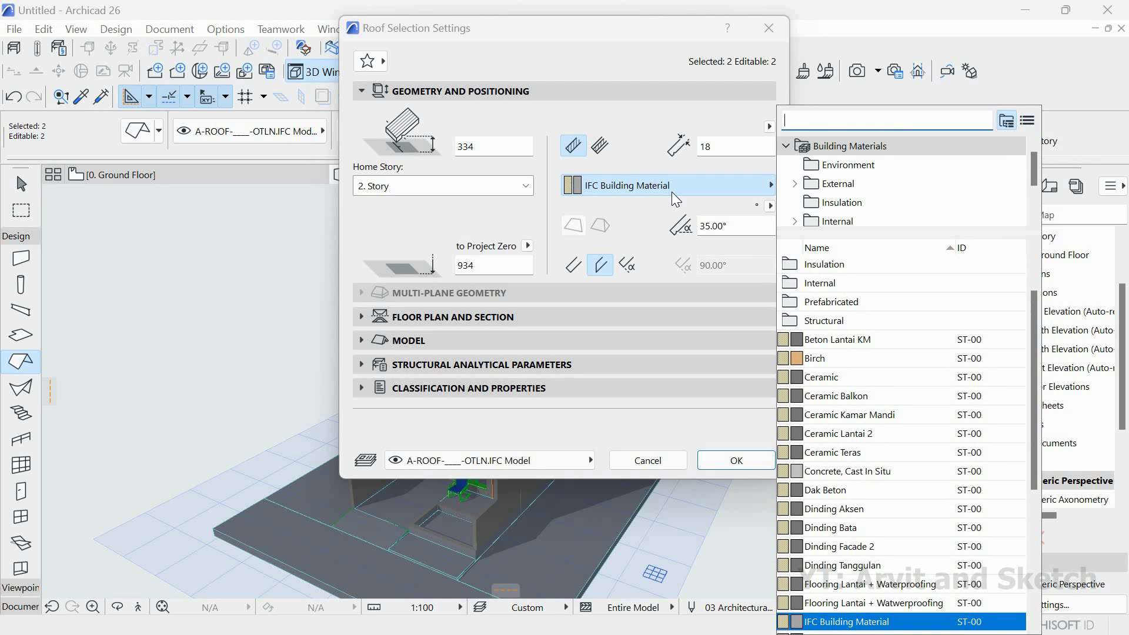
{"action": "left_click", "coordinate": [749, 142]}
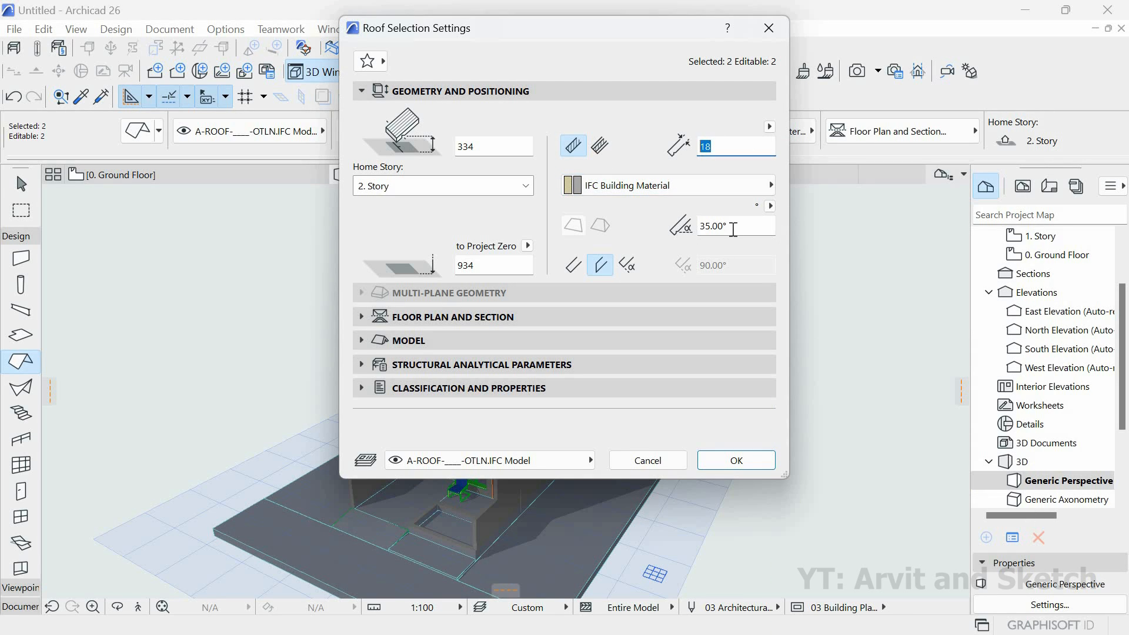
{"action": "key", "text": "Tab"}
{"action": "key", "text": "Tab"}
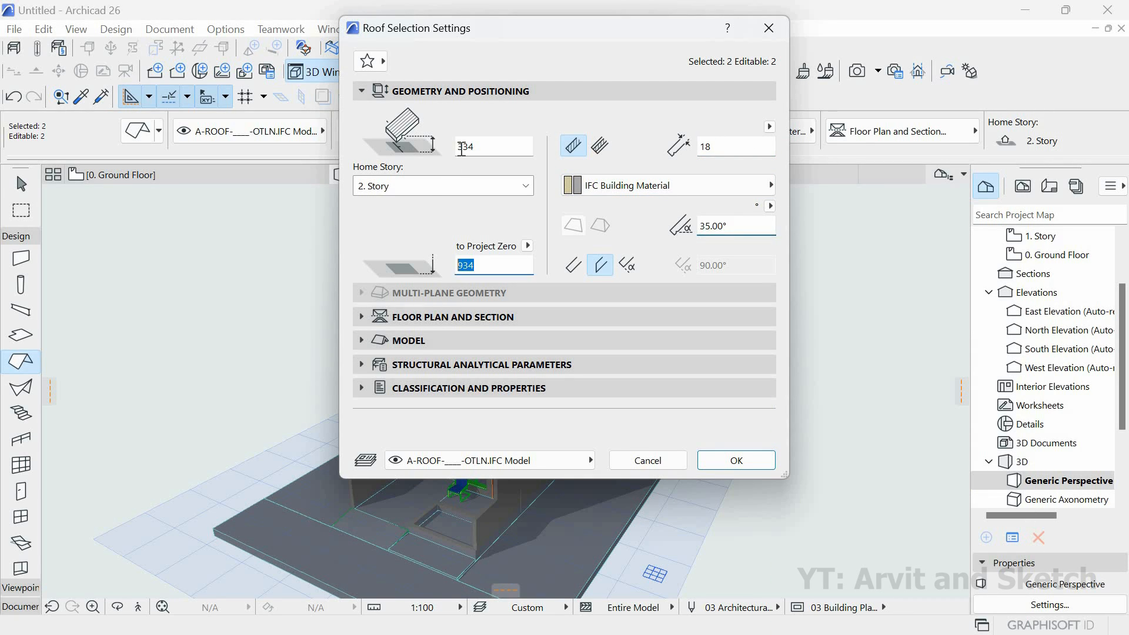
Override the roof's top surface with Roof - Asphalt Shingle Gray and link all three surface overrides to it
{"action": "left_click", "coordinate": [410, 341]}
{"action": "left_click", "coordinate": [489, 213]}
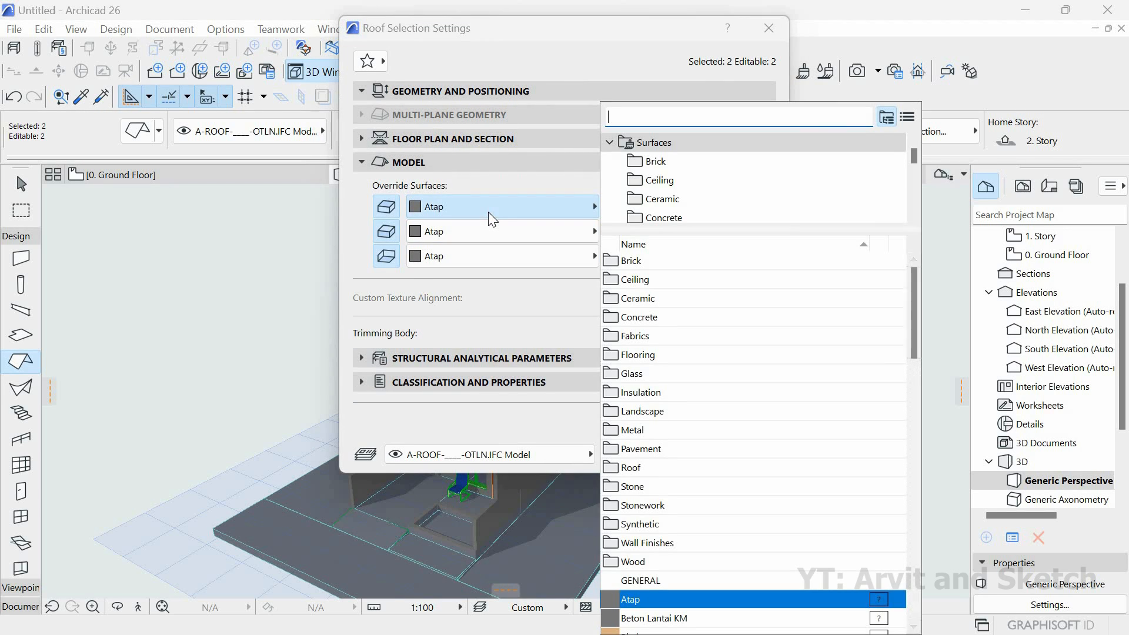
{"action": "left_click_drag", "start_coordinate": [917, 295], "coordinate": [916, 368]}
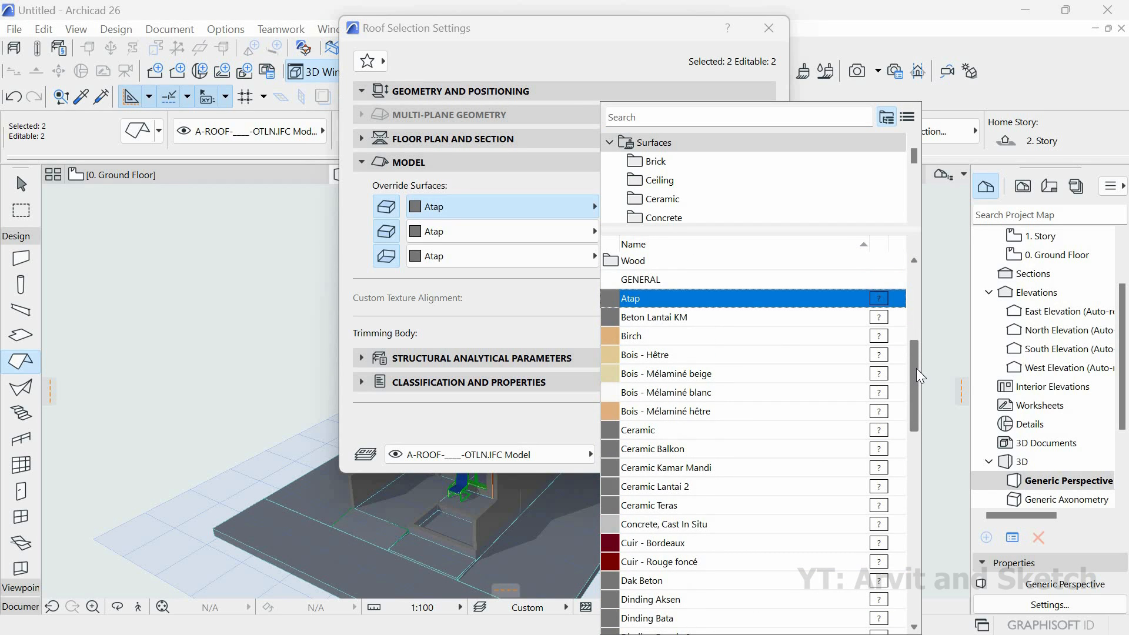
{"action": "left_click", "coordinate": [509, 286]}
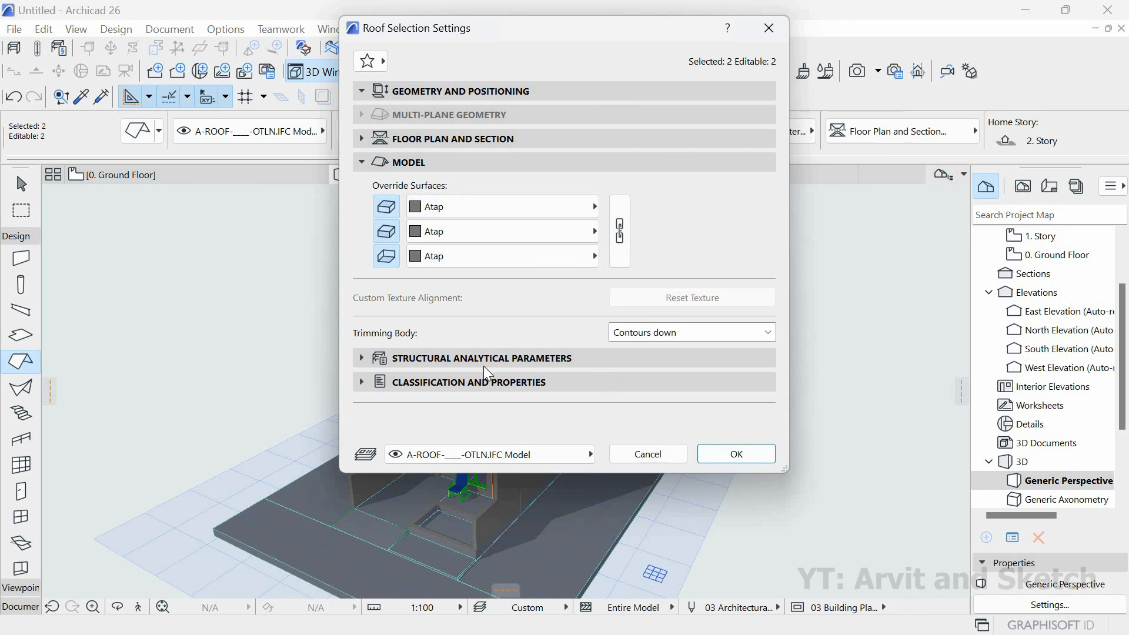
{"action": "left_click", "coordinate": [542, 205]}
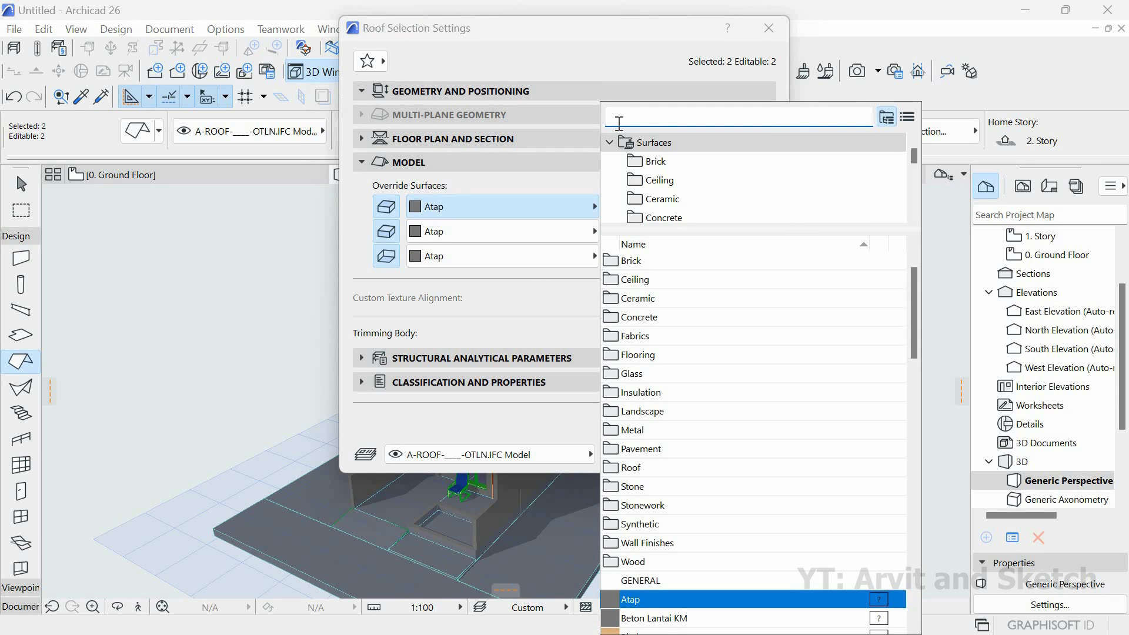
{"action": "type", "text": "roof"}
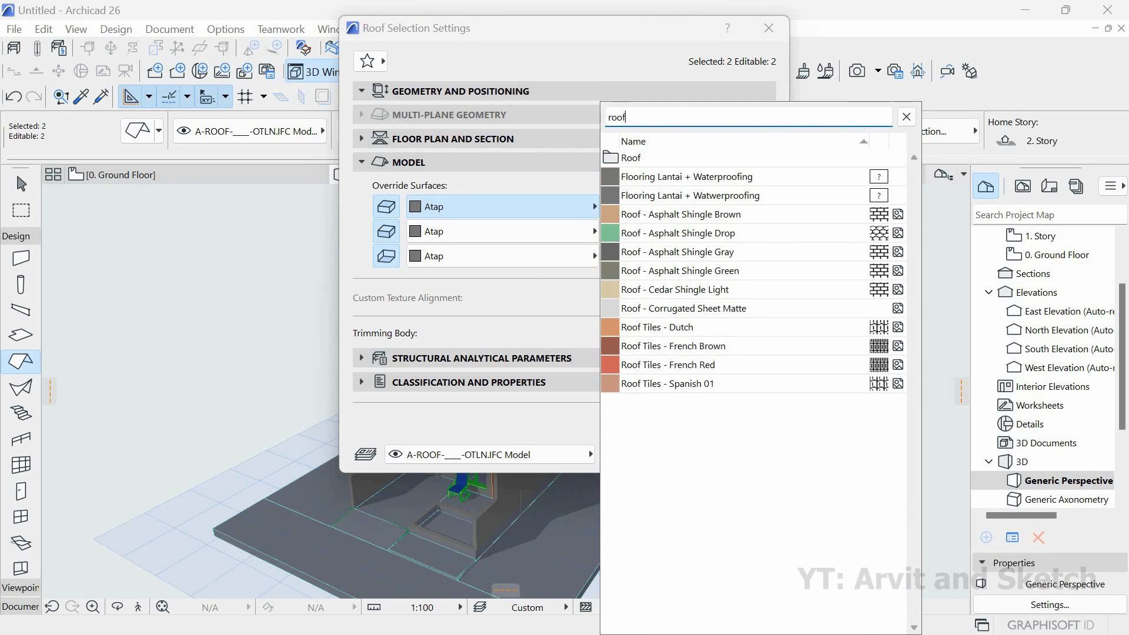
{"action": "left_click", "coordinate": [682, 252]}
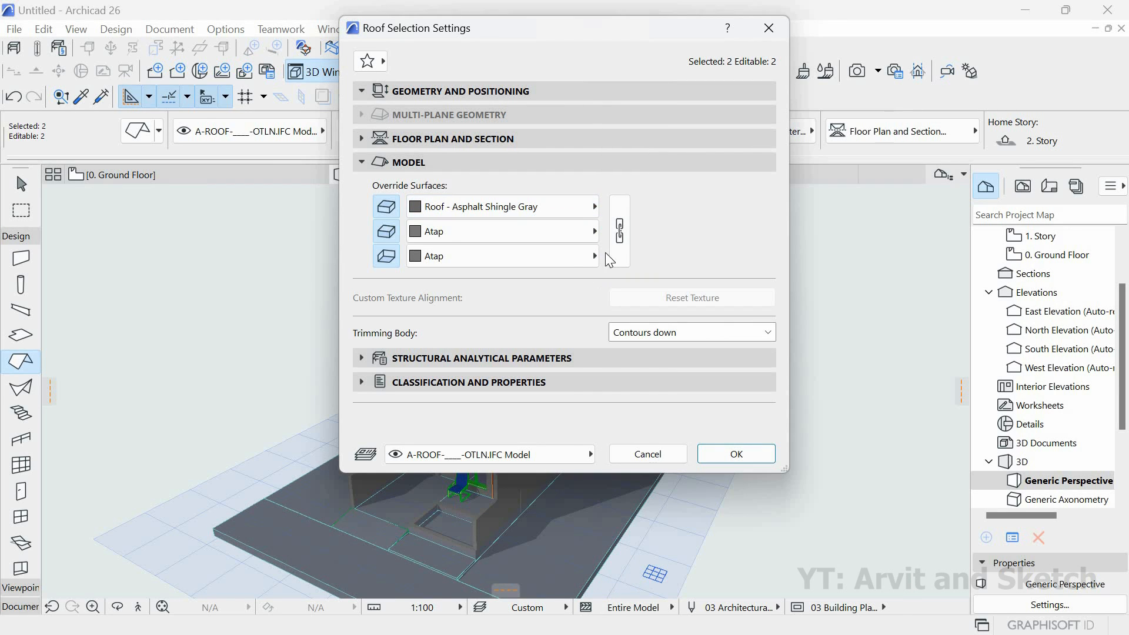
{"action": "left_click", "coordinate": [619, 235]}
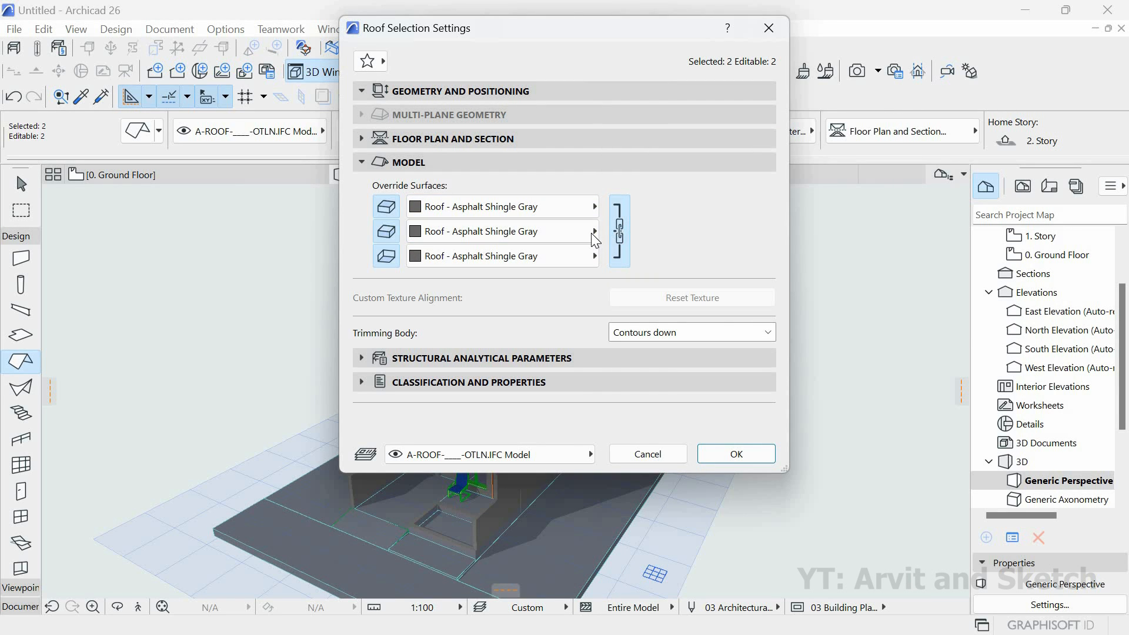
Override the roof's edge and bottom surfaces with Paint - Glossy White, keeping the top surface's own override
{"action": "left_click", "coordinate": [590, 232]}
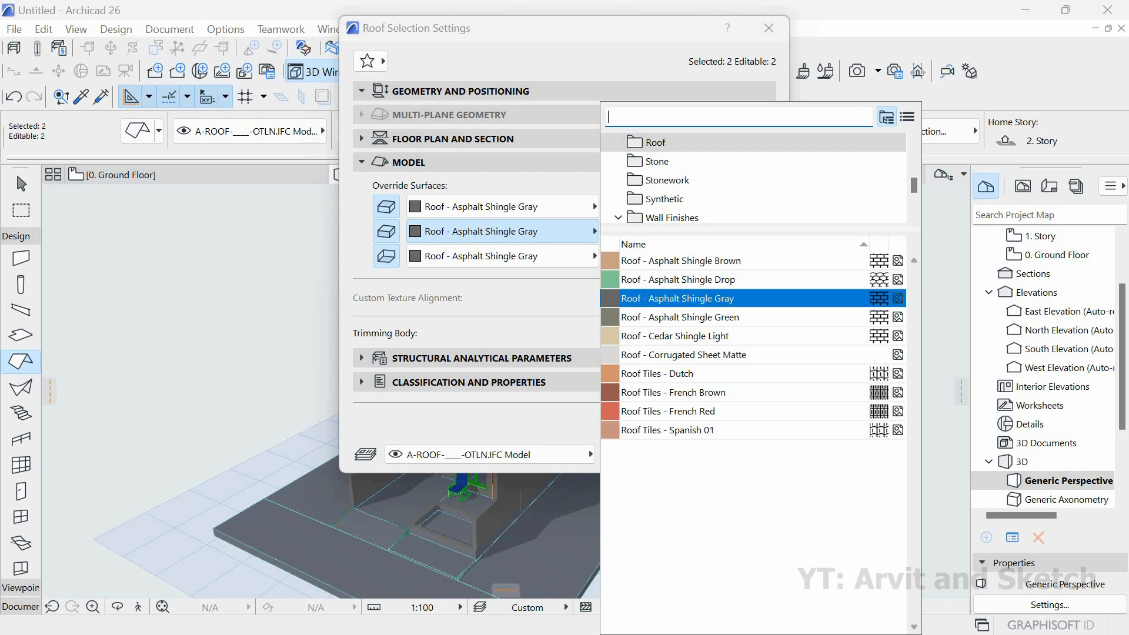
{"action": "type", "text": "paint"}
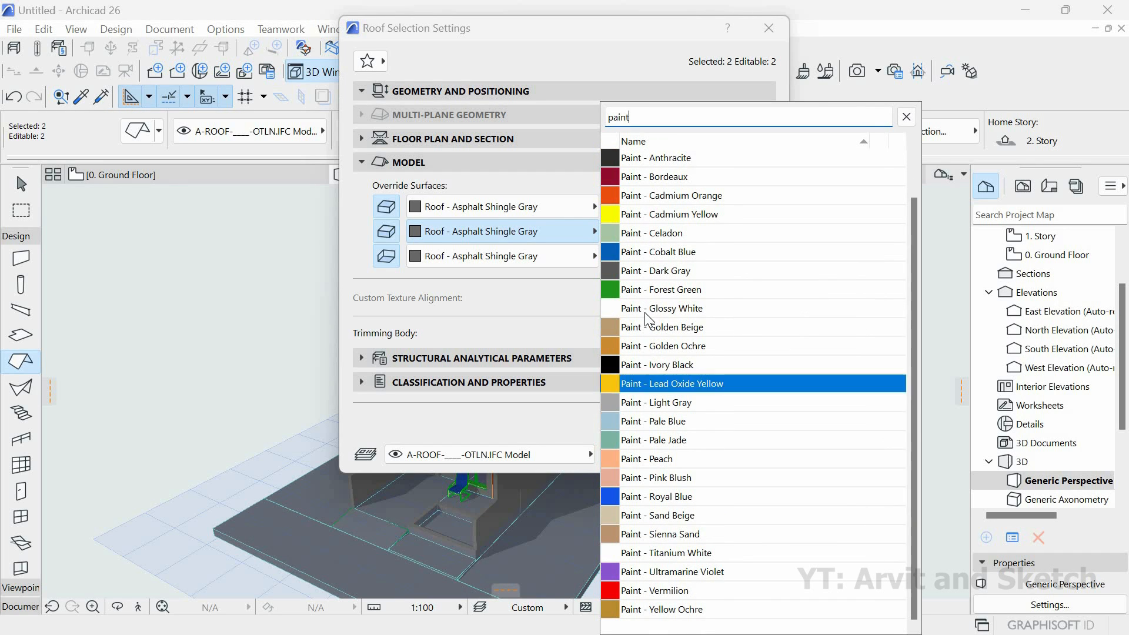
{"action": "left_click", "coordinate": [662, 308]}
{"action": "left_click", "coordinate": [541, 261]}
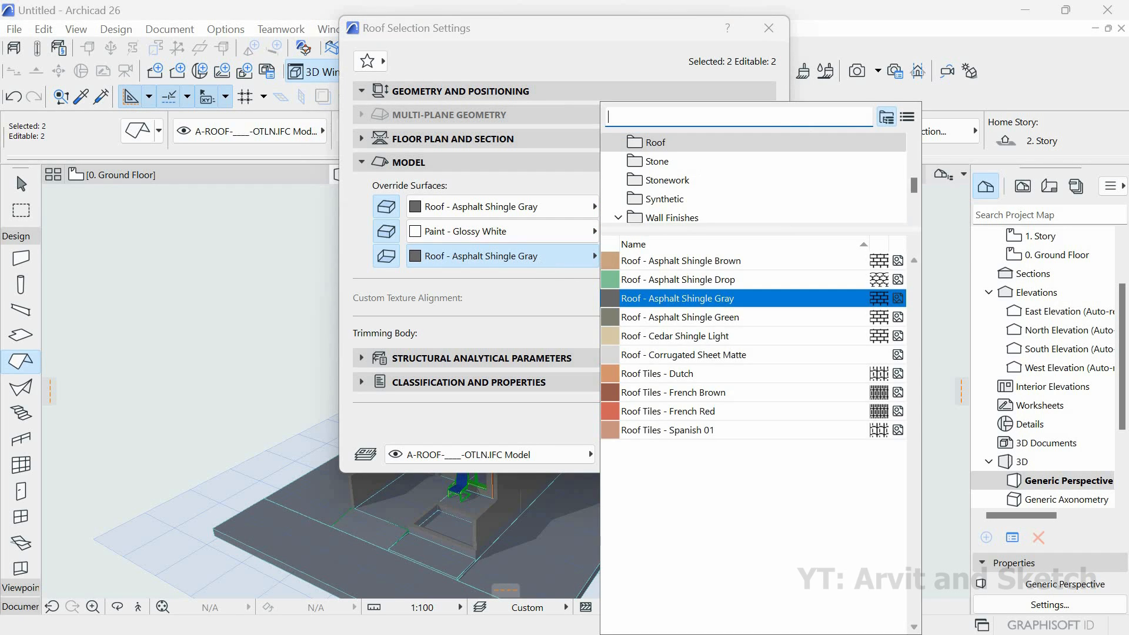
{"action": "type", "text": "paint"}
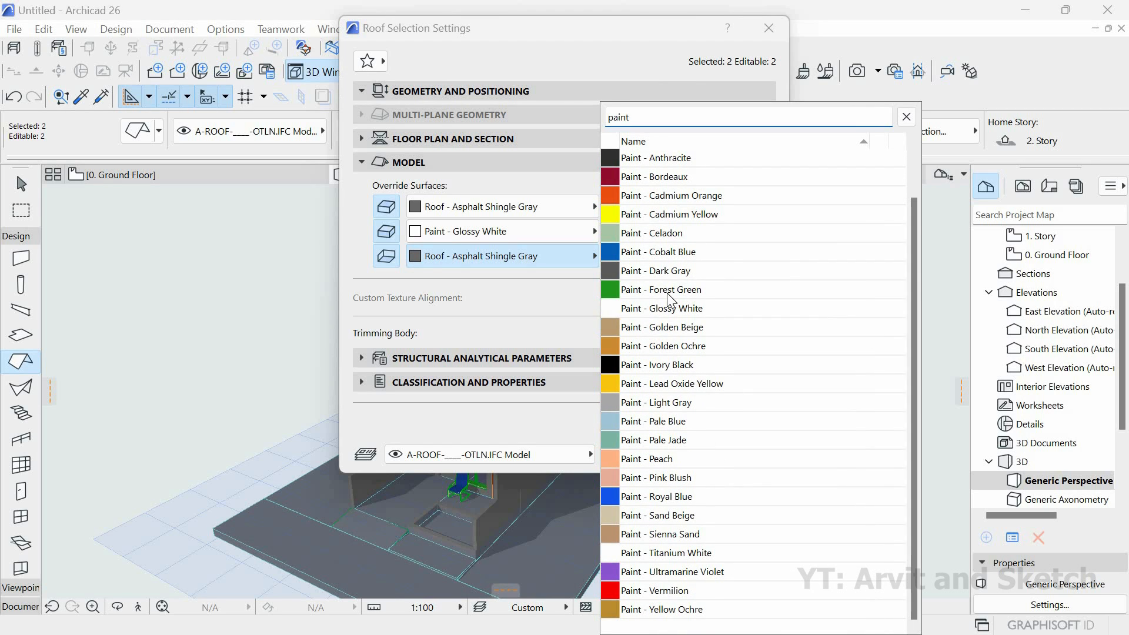
{"action": "left_click", "coordinate": [668, 315]}
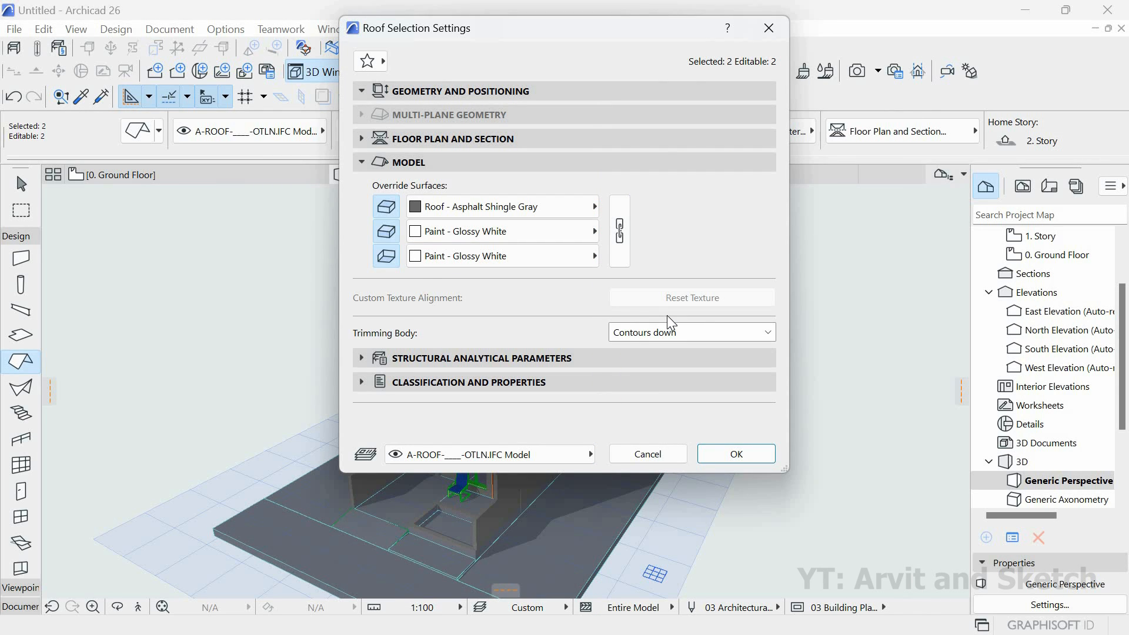
Check the roof's structural analytical parameters and layer options, apply the roof settings and deselect the roof
{"action": "left_click", "coordinate": [447, 355]}
{"action": "left_click_drag", "start_coordinate": [562, 449], "coordinate": [562, 623]}
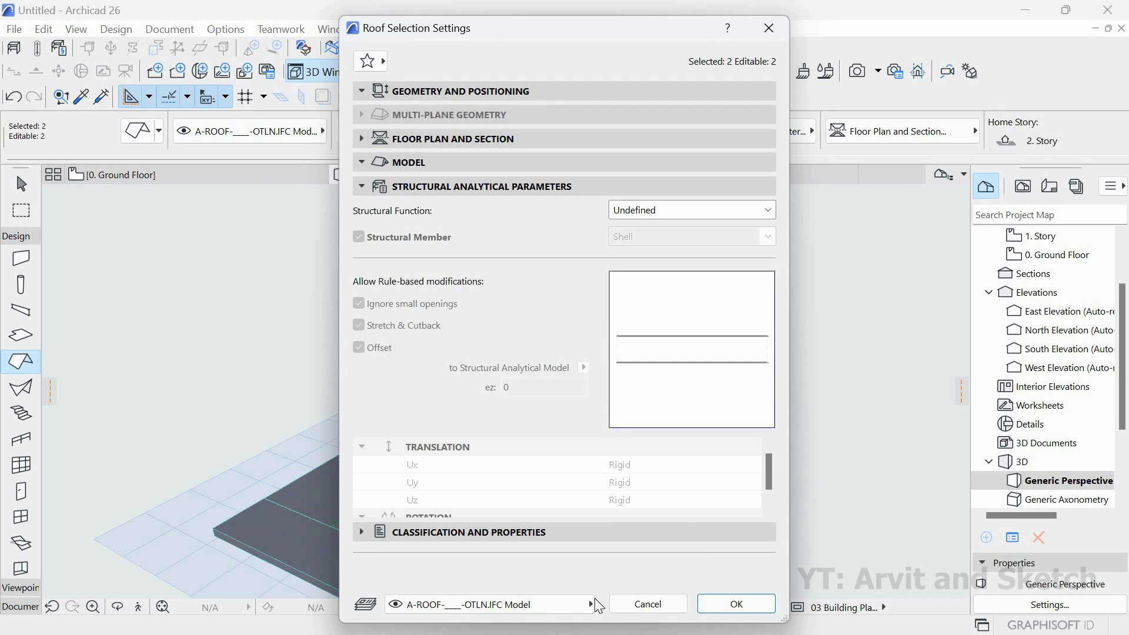
{"action": "left_click", "coordinate": [546, 606]}
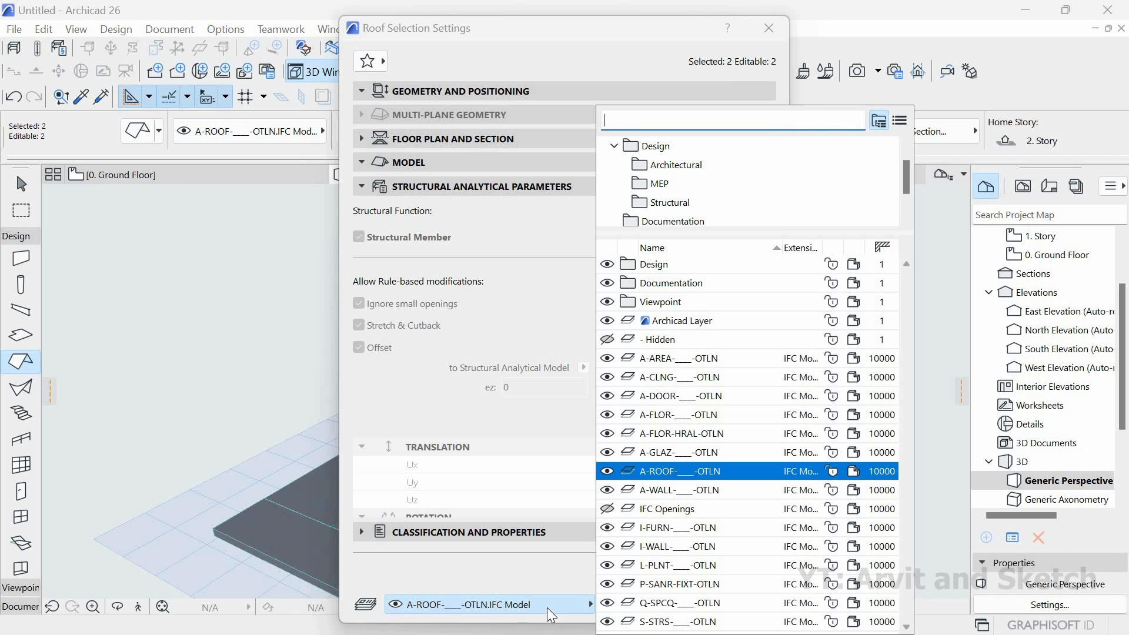
{"action": "left_click", "coordinate": [547, 608]}
{"action": "left_click", "coordinate": [709, 600]}
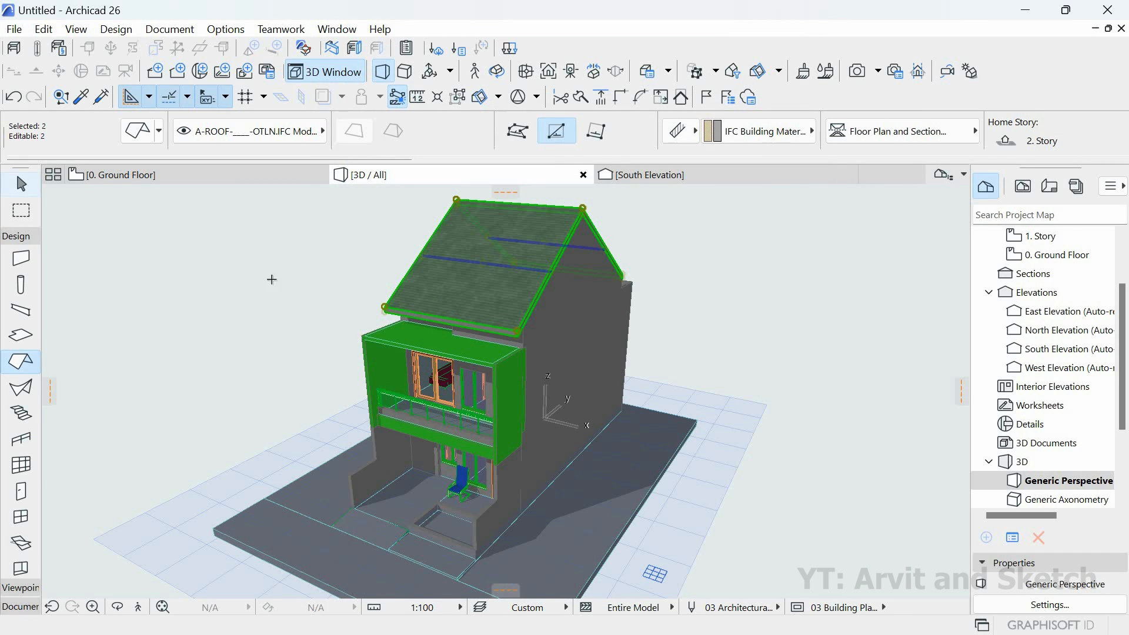
{"action": "left_click", "coordinate": [350, 312]}
Select the fascia board along the roof's eaves and gable edges and open its object selection settings
{"action": "middle_click_drag", "start_coordinate": [465, 329], "coordinate": [428, 344], "text": "shift"}
{"action": "scroll", "coordinate": [521, 345], "scroll_direction": "up", "scroll_amount": 4}
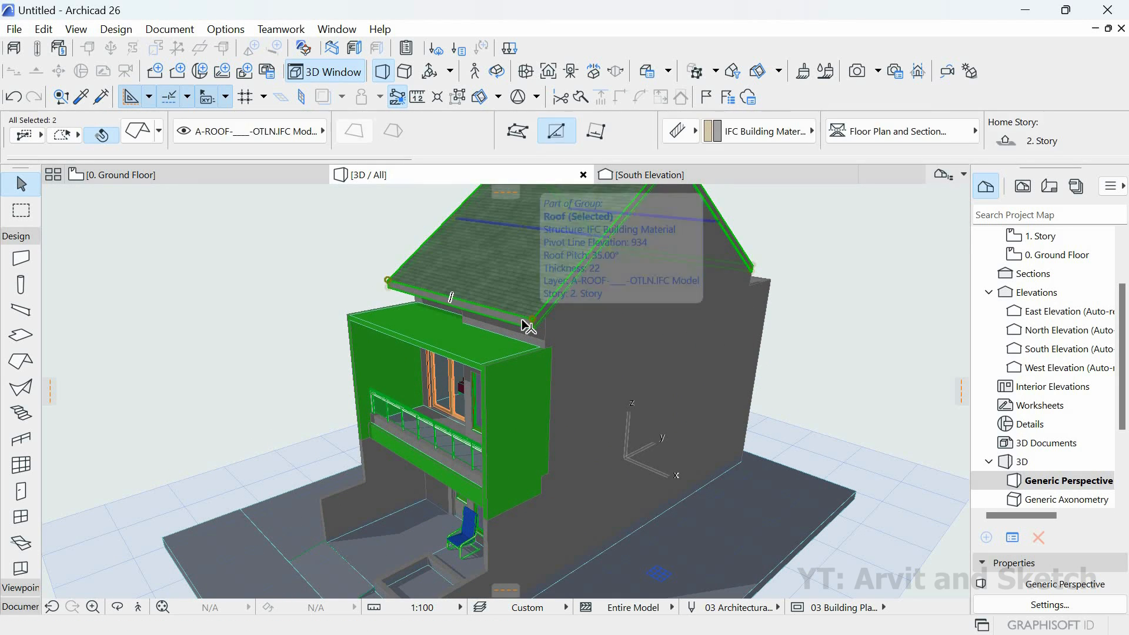
{"action": "scroll", "coordinate": [535, 328], "scroll_direction": "up", "scroll_amount": 2}
{"action": "scroll", "coordinate": [546, 327], "scroll_direction": "up", "scroll_amount": 3}
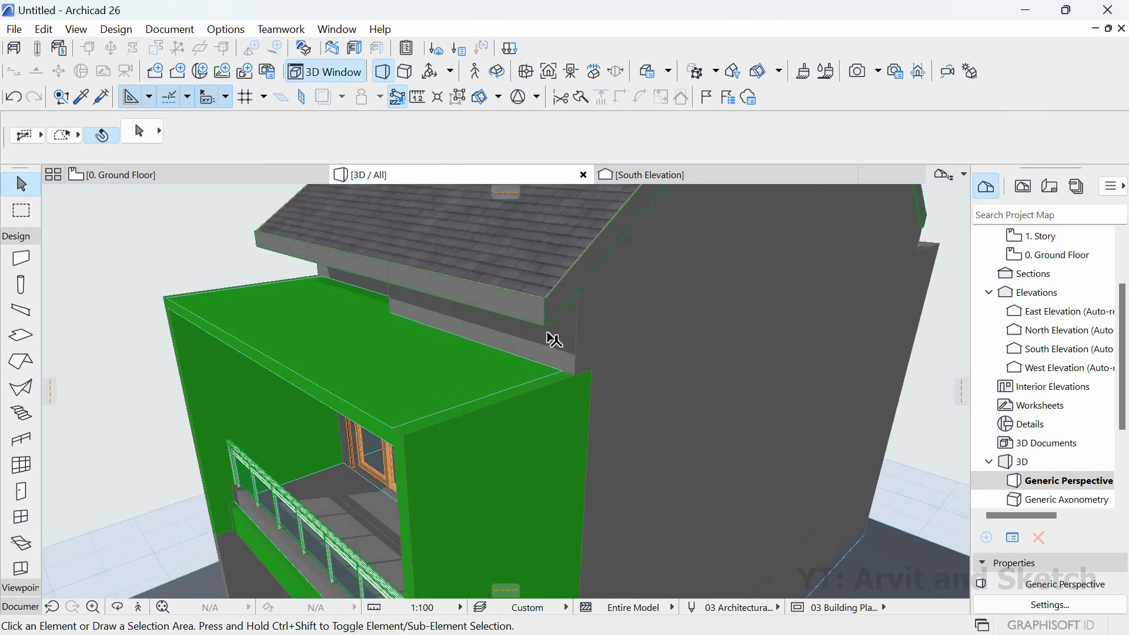
{"action": "left_click", "coordinate": [547, 329]}
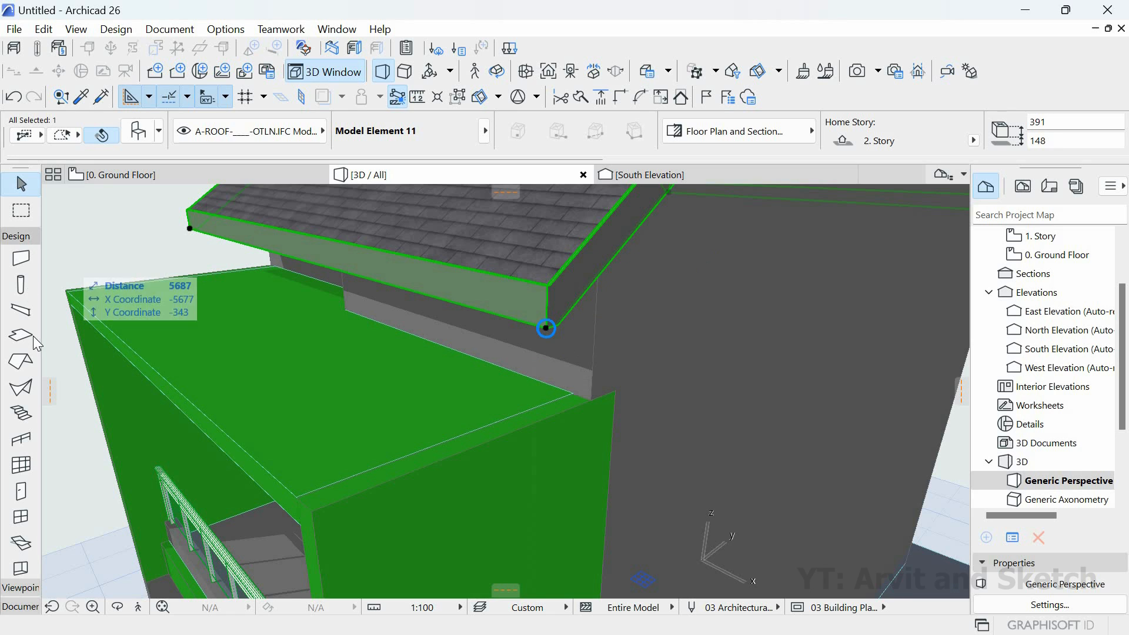
{"action": "scroll", "coordinate": [21, 365], "scroll_direction": "down", "scroll_amount": 3}
{"action": "left_click", "coordinate": [20, 466]}
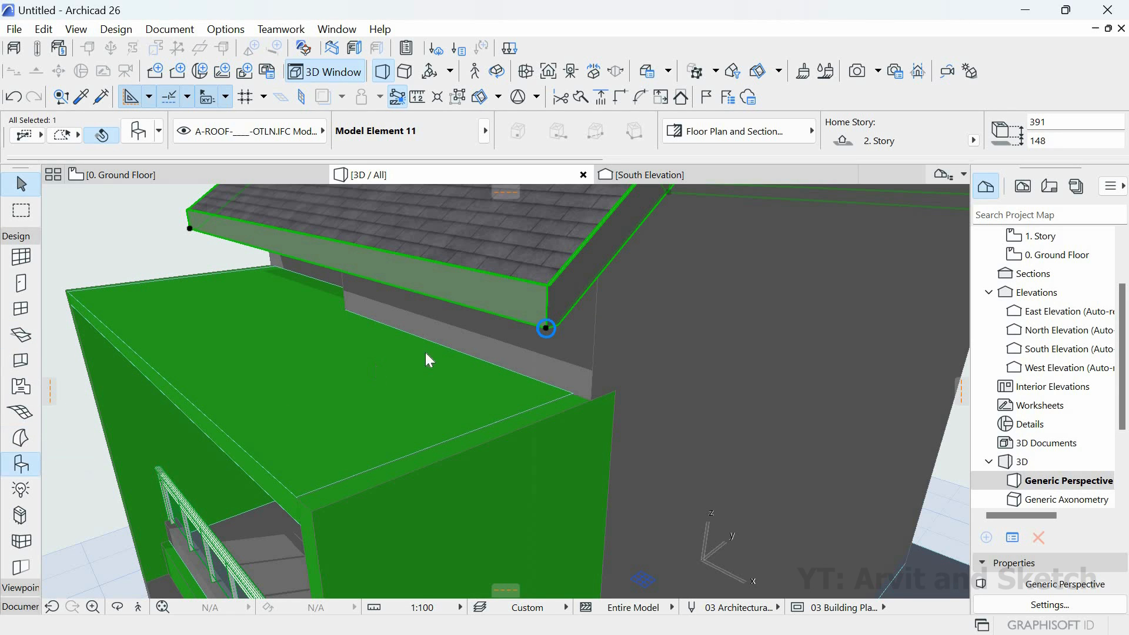
{"action": "key", "text": "ctrl+t"}
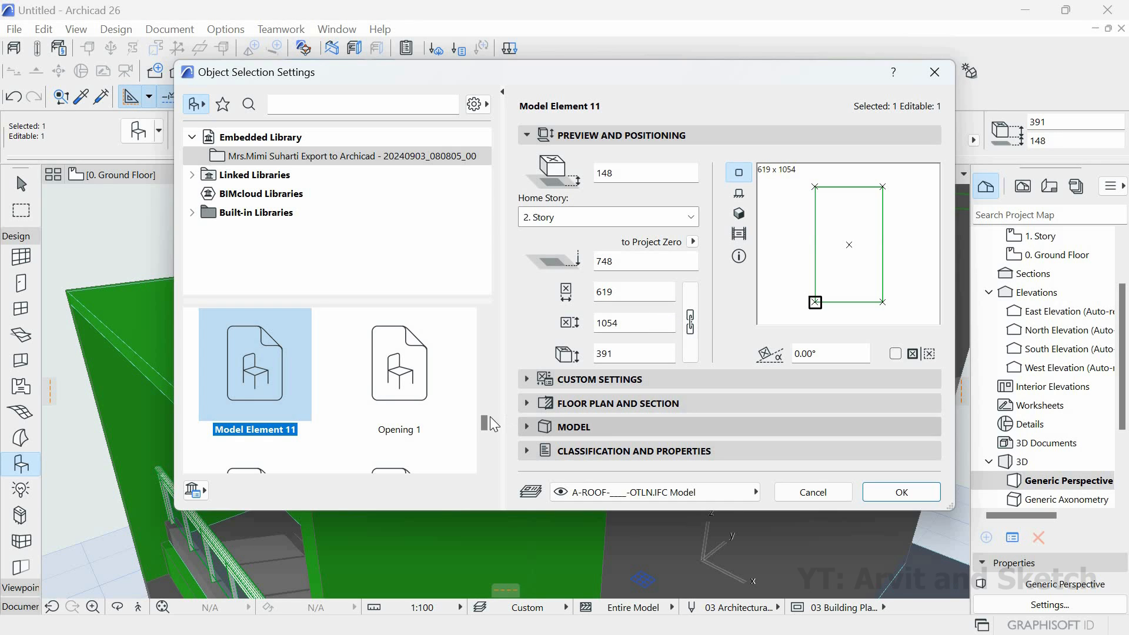
Examine the fascia board's custom 2D and 3D representation settings and the surfaces available for Surface 1
{"action": "left_click_drag", "start_coordinate": [481, 398], "coordinate": [481, 422]}
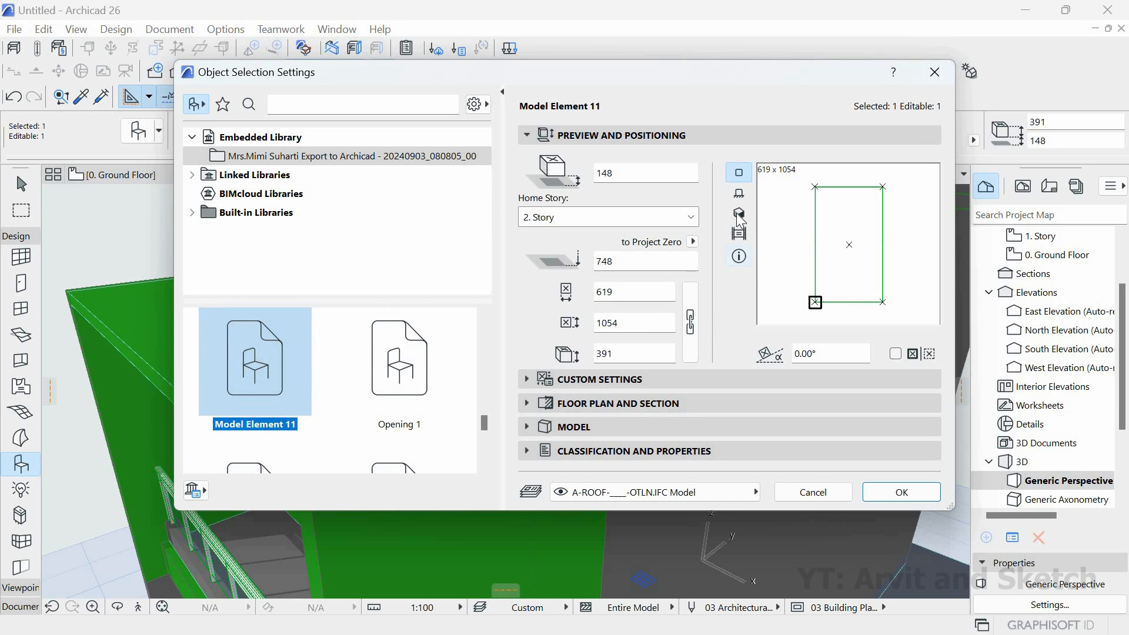
{"action": "left_click", "coordinate": [602, 383]}
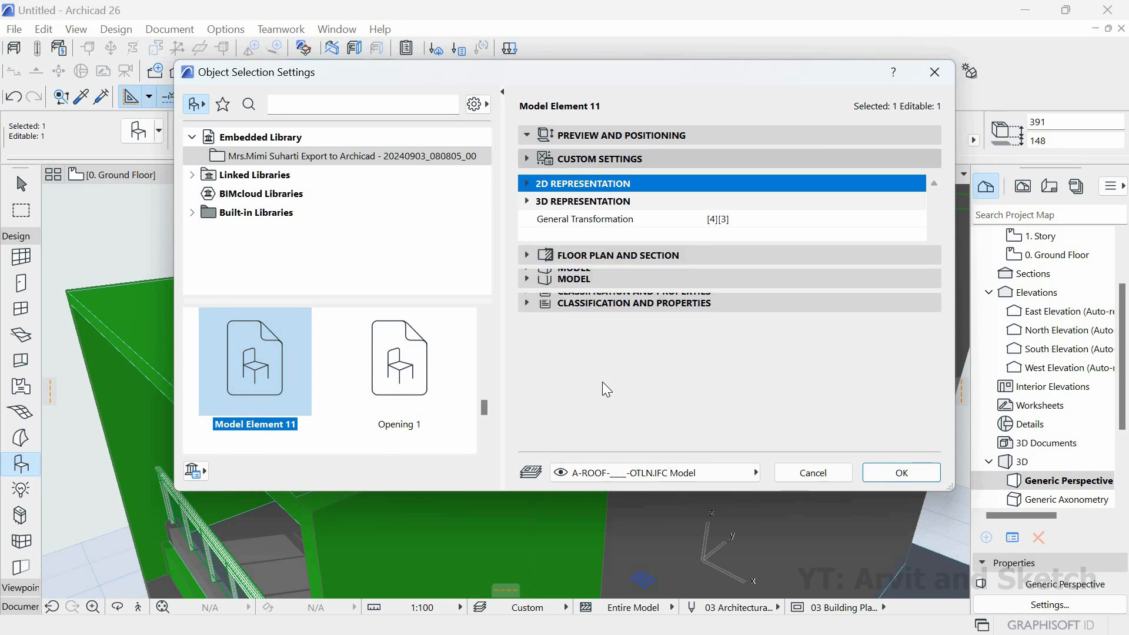
{"action": "left_click", "coordinate": [528, 183]}
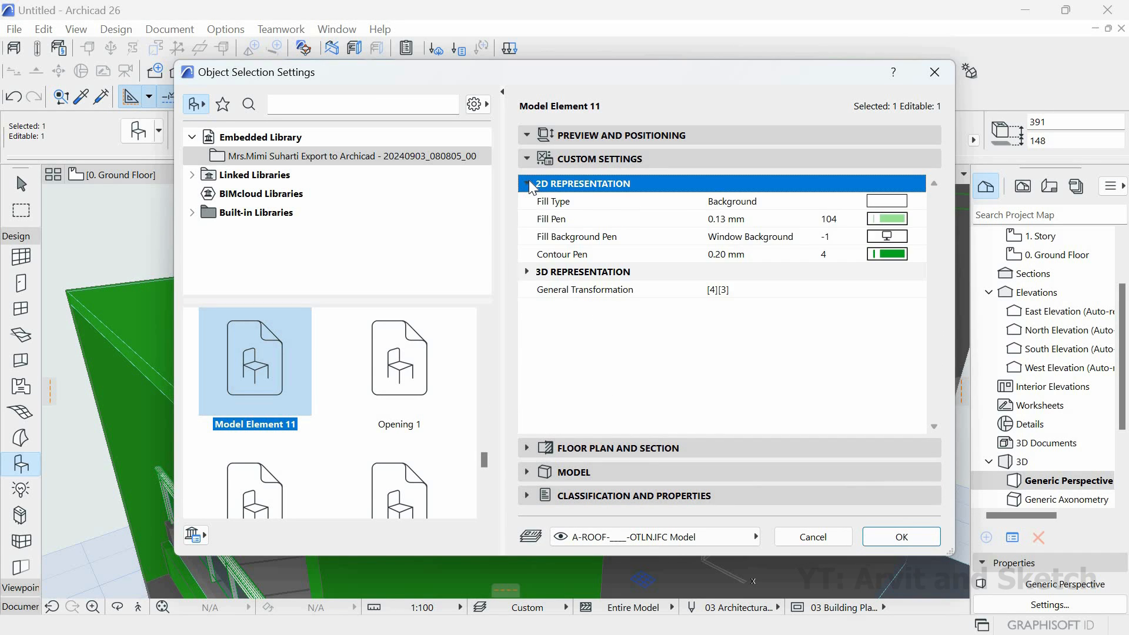
{"action": "left_click", "coordinate": [528, 183]}
{"action": "left_click", "coordinate": [527, 201]}
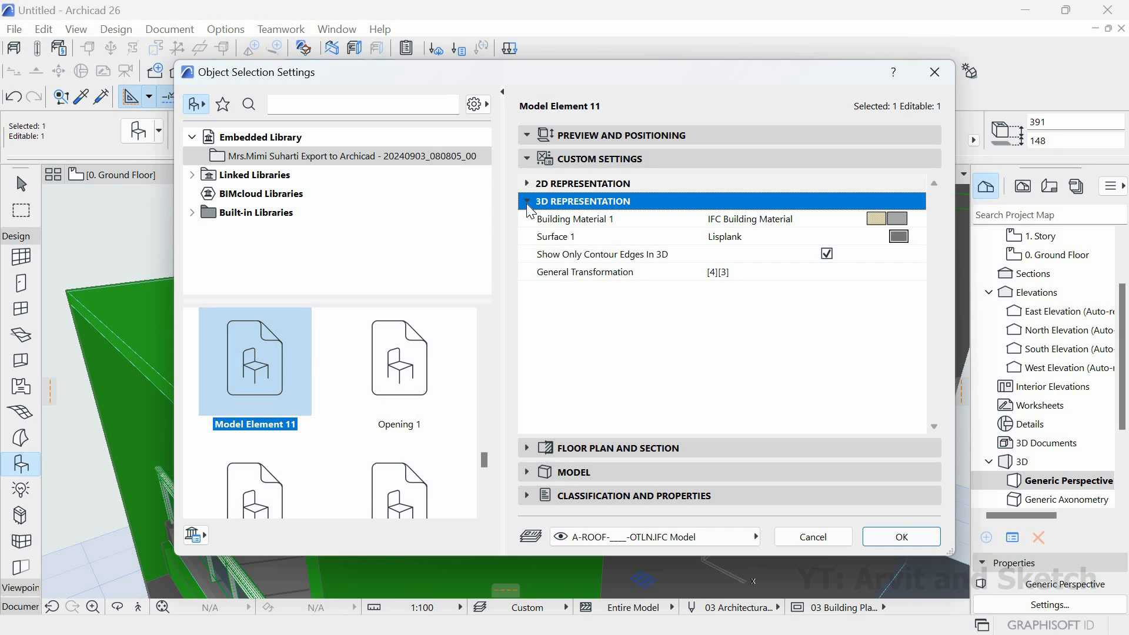
{"action": "left_click", "coordinate": [870, 239]}
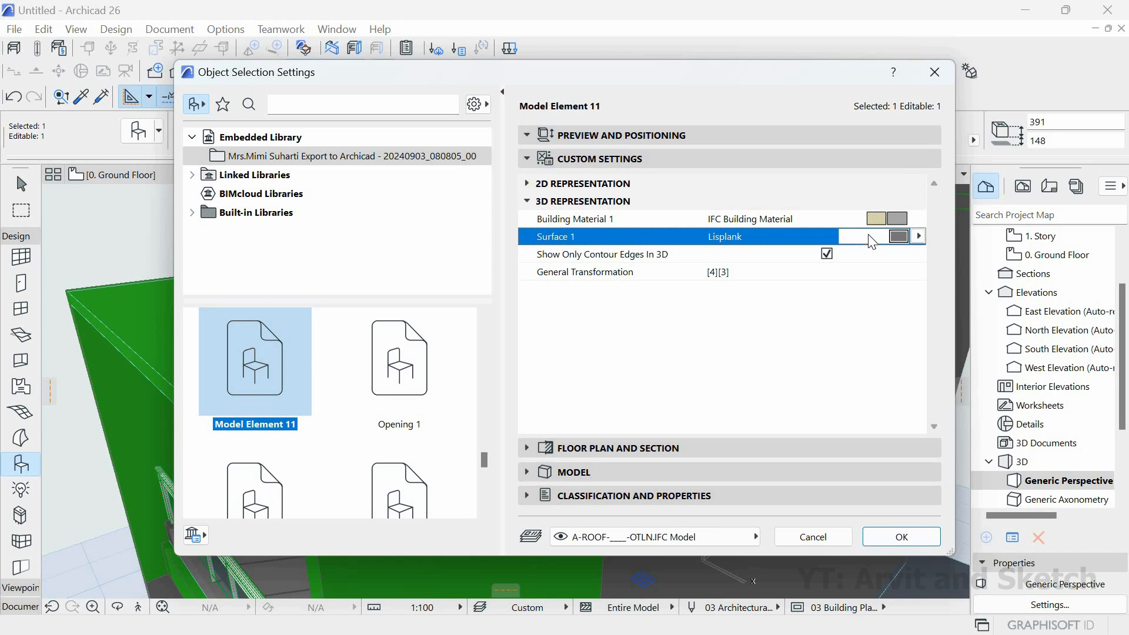
{"action": "left_click", "coordinate": [923, 233]}
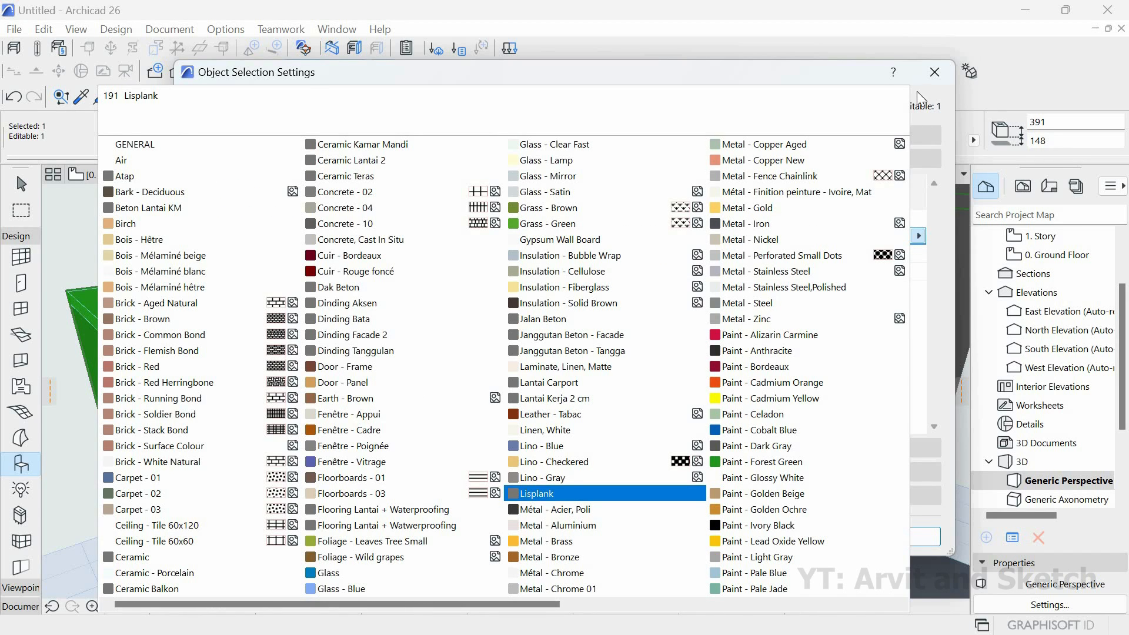
{"action": "left_click", "coordinate": [913, 94]}
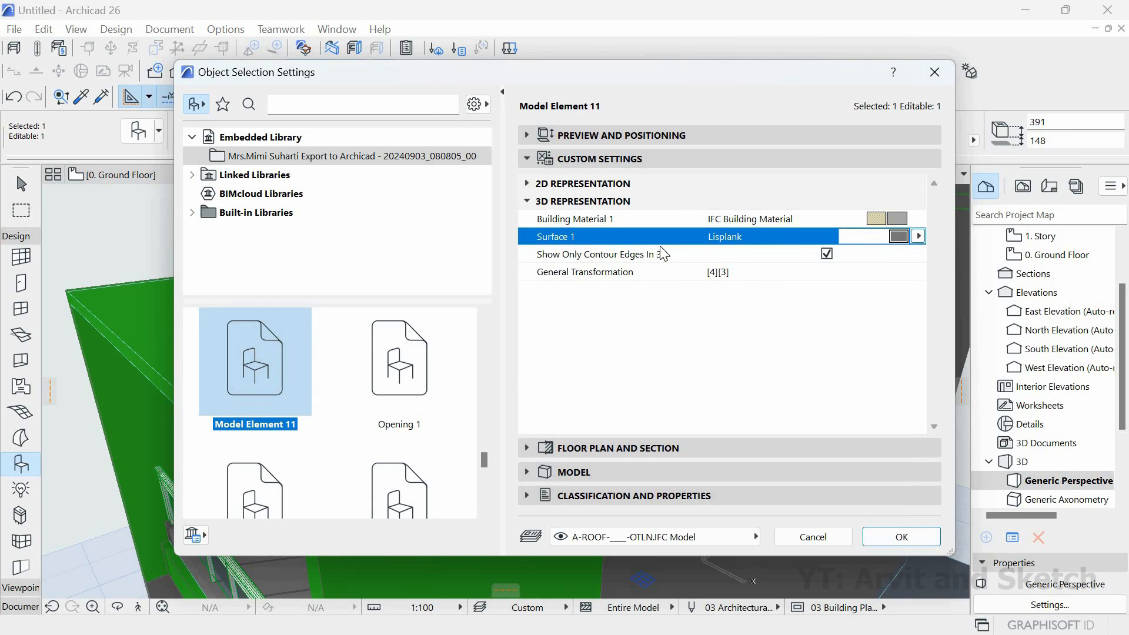
Turn on the fascia board's model surface override and set it to Paint - Glossy White
{"action": "left_click", "coordinate": [593, 472]}
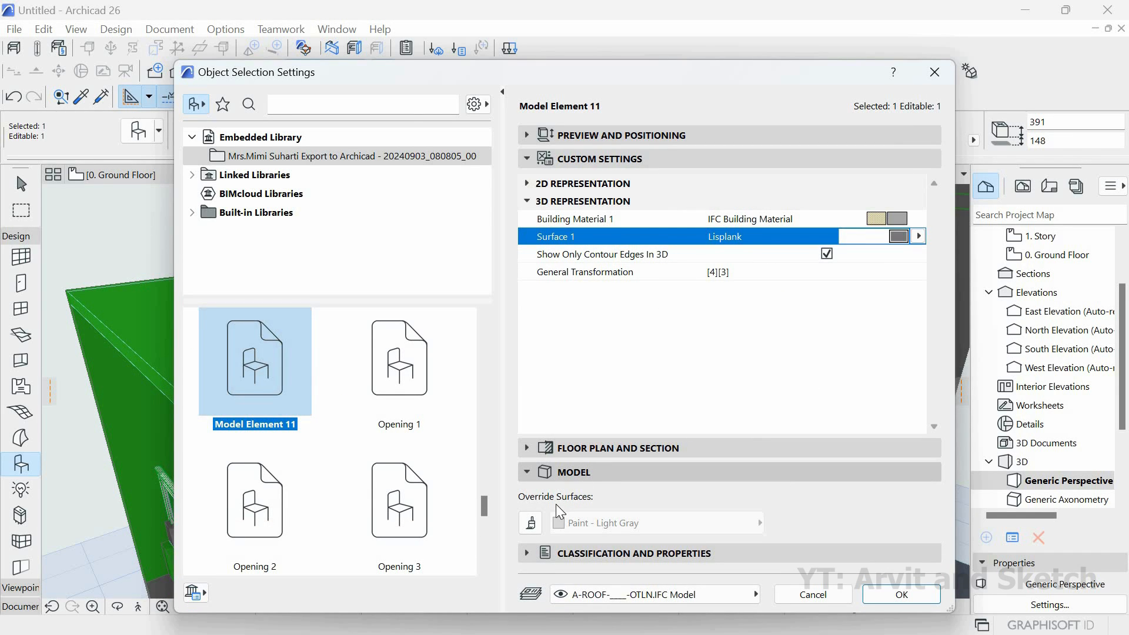
{"action": "left_click", "coordinate": [531, 525]}
{"action": "left_click", "coordinate": [610, 523]}
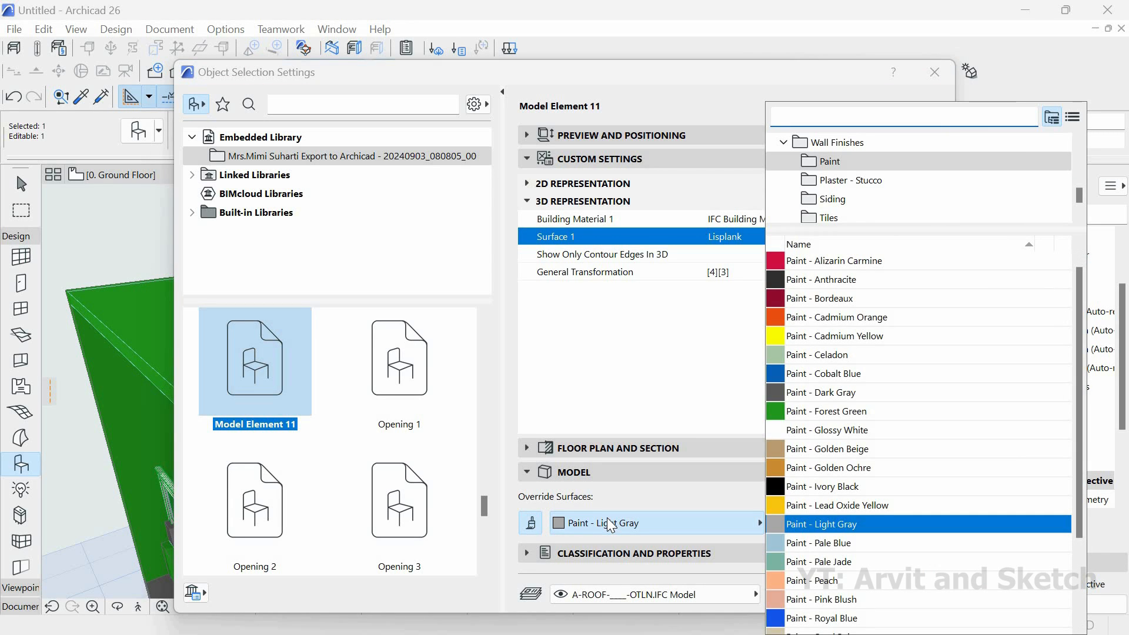
{"action": "type", "text": "paint"}
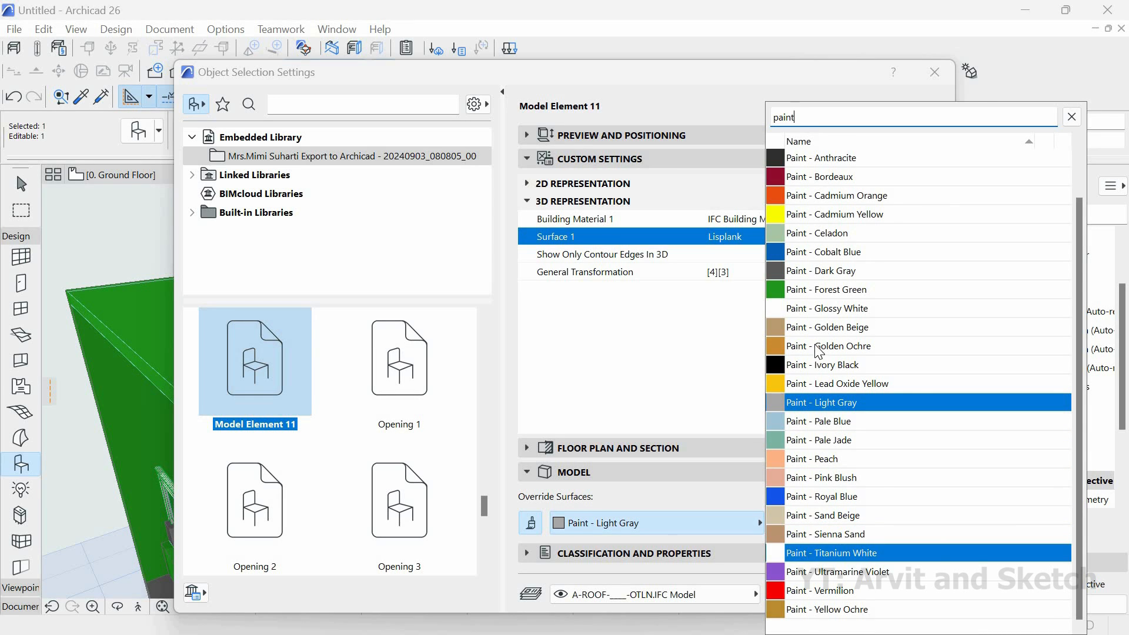
{"action": "left_click", "coordinate": [829, 313]}
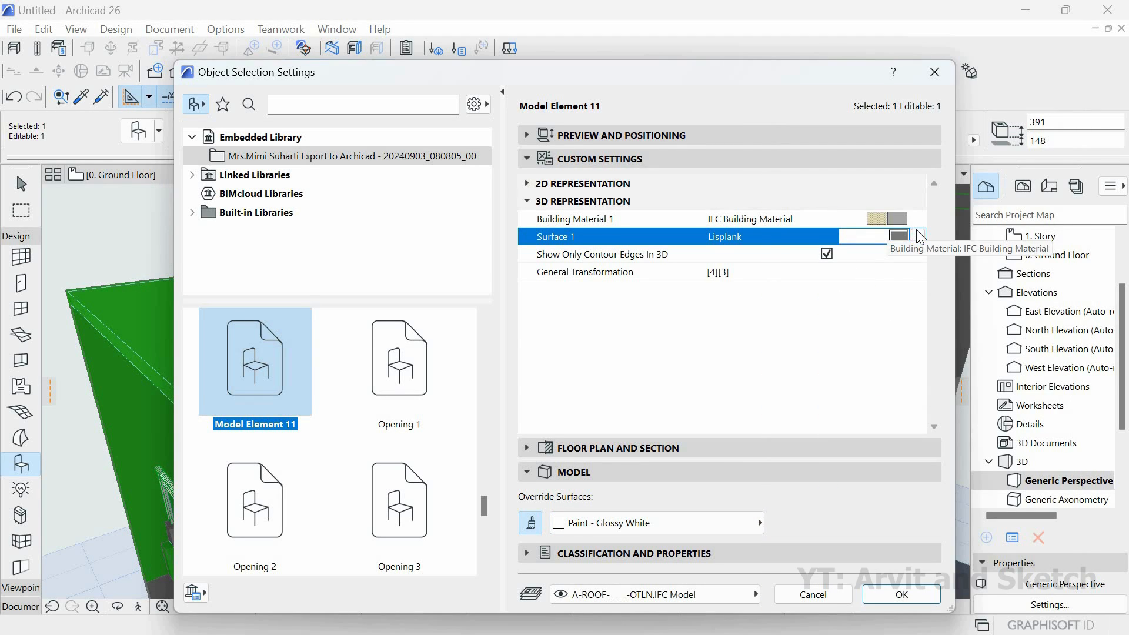
Set the fascia board's Surface 1 to Paint - Glossy White, apply the object settings and deselect the fascia
{"action": "left_click", "coordinate": [919, 236]}
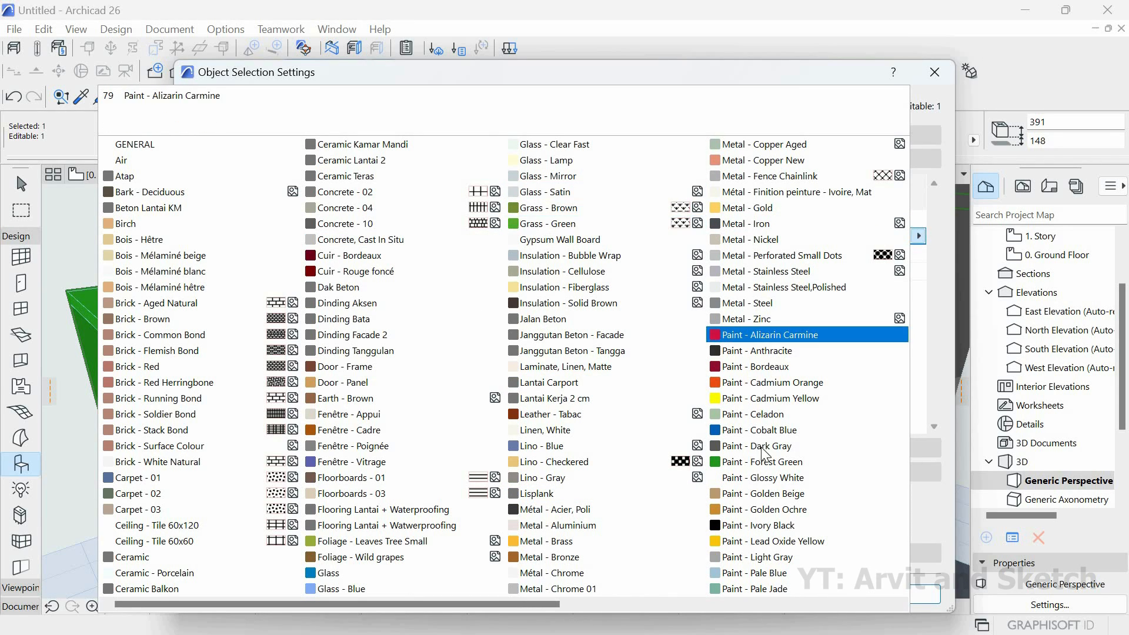
{"action": "left_click", "coordinate": [773, 478]}
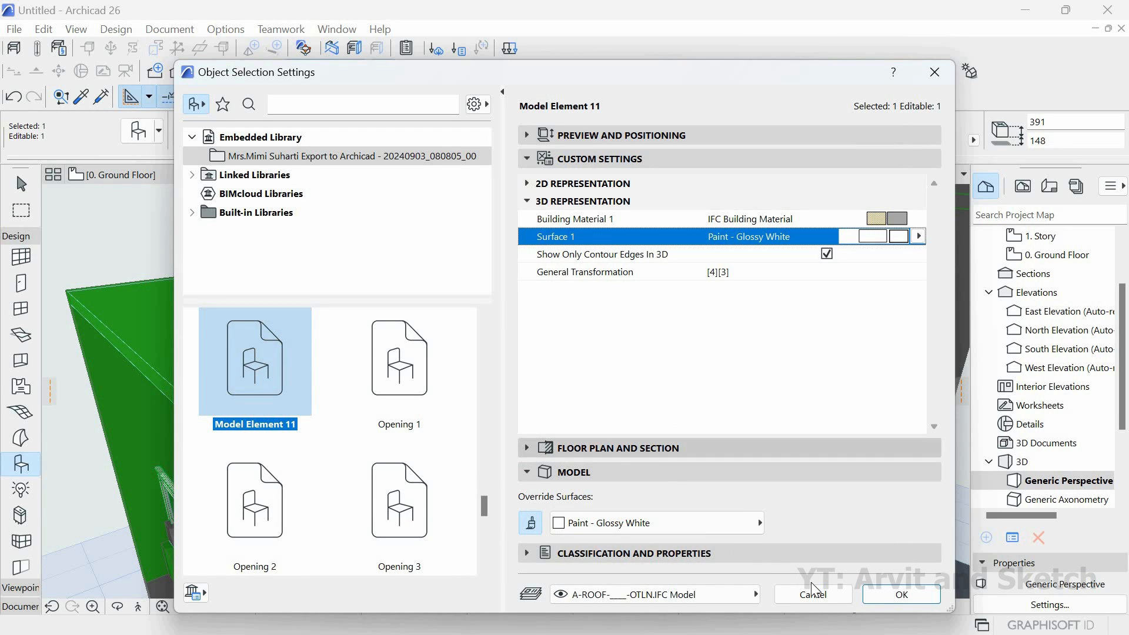
{"action": "left_click", "coordinate": [893, 592]}
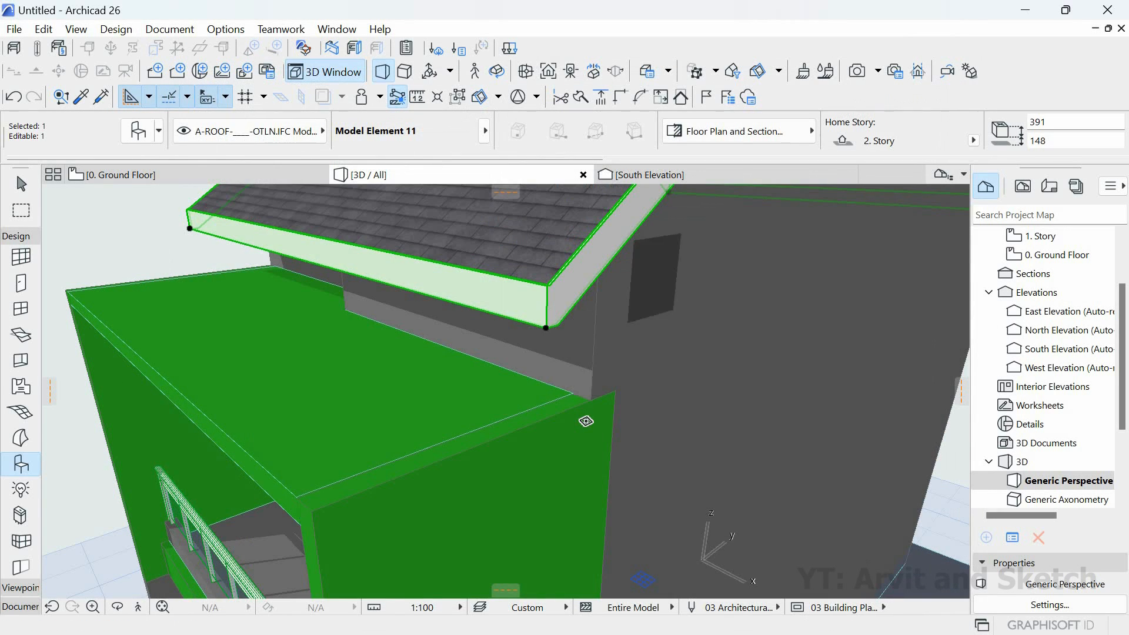
{"action": "scroll", "coordinate": [586, 420], "scroll_direction": "down", "scroll_amount": 1}
{"action": "scroll", "coordinate": [586, 419], "scroll_direction": "down", "scroll_amount": 10}
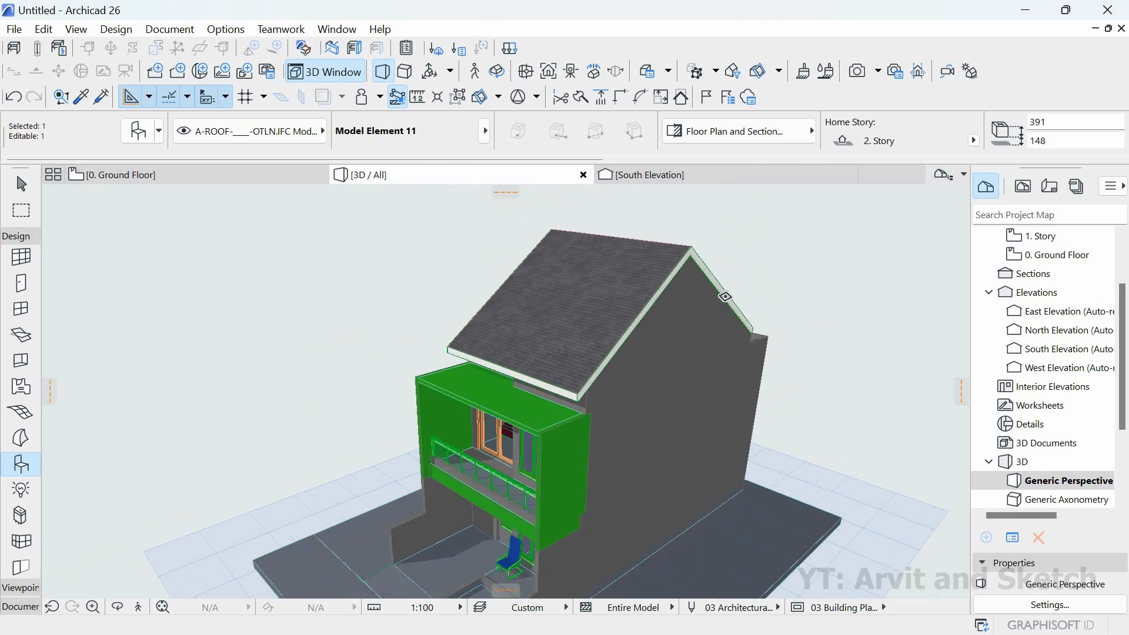
{"action": "key", "text": "Escape"}
{"action": "middle_click_drag", "start_coordinate": [651, 355], "coordinate": [538, 458], "text": "shift"}
{"action": "key", "text": "Escape"}
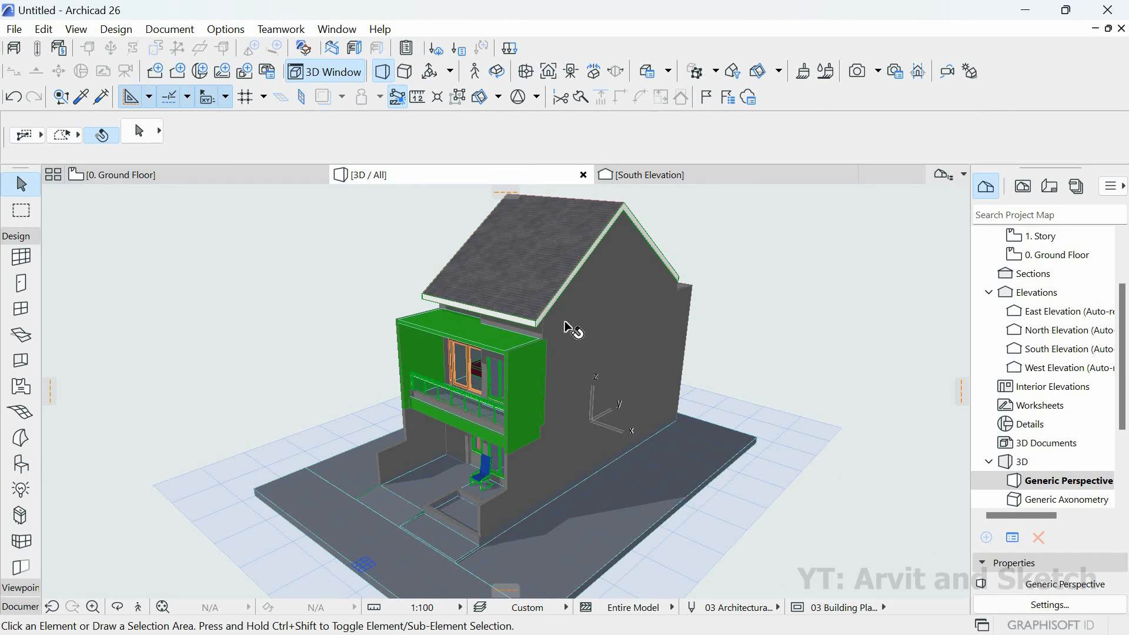
Select the five exterior walls along the gable side of the house, from the low porch wall to the upper rear wall
{"action": "left_click", "coordinate": [565, 328]}
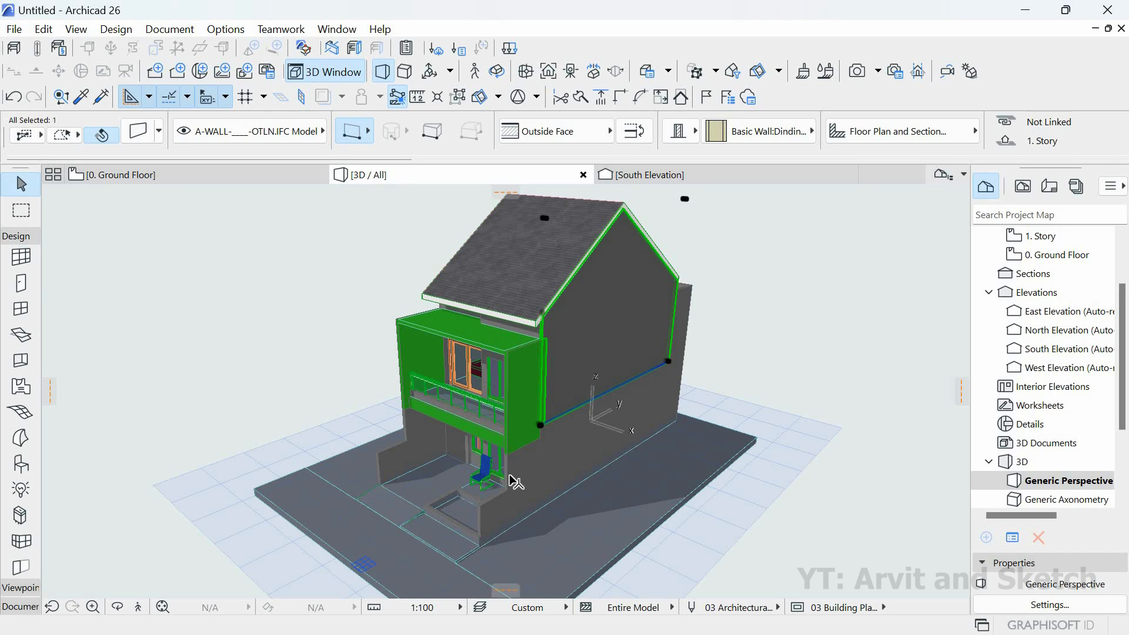
{"action": "left_click", "coordinate": [493, 507], "text": "shift"}
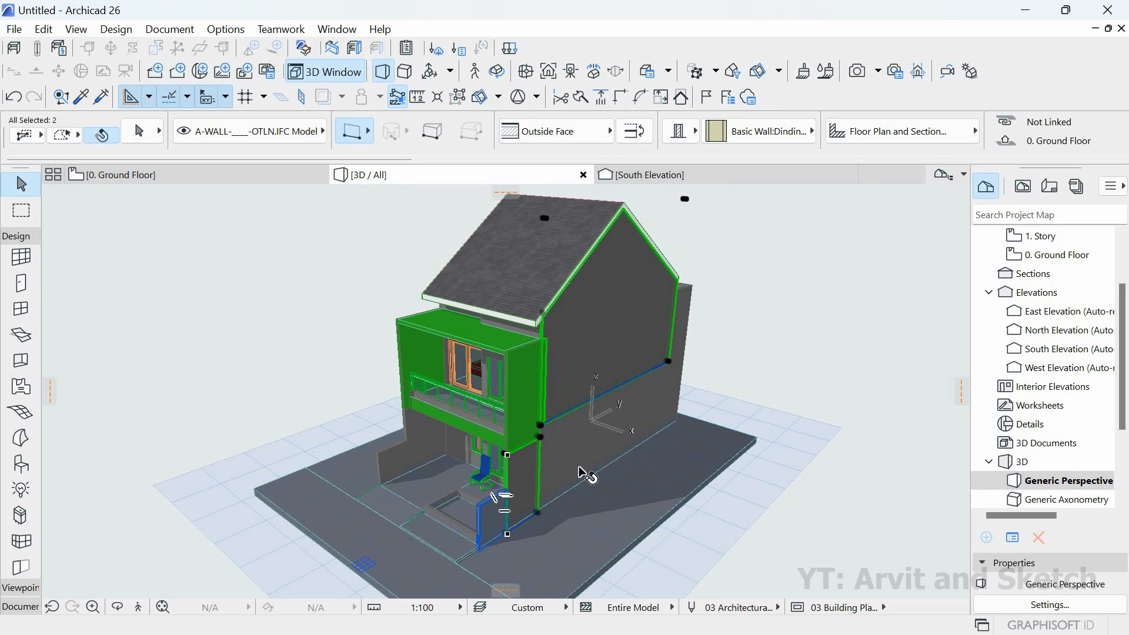
{"action": "left_click", "coordinate": [568, 419], "text": "shift"}
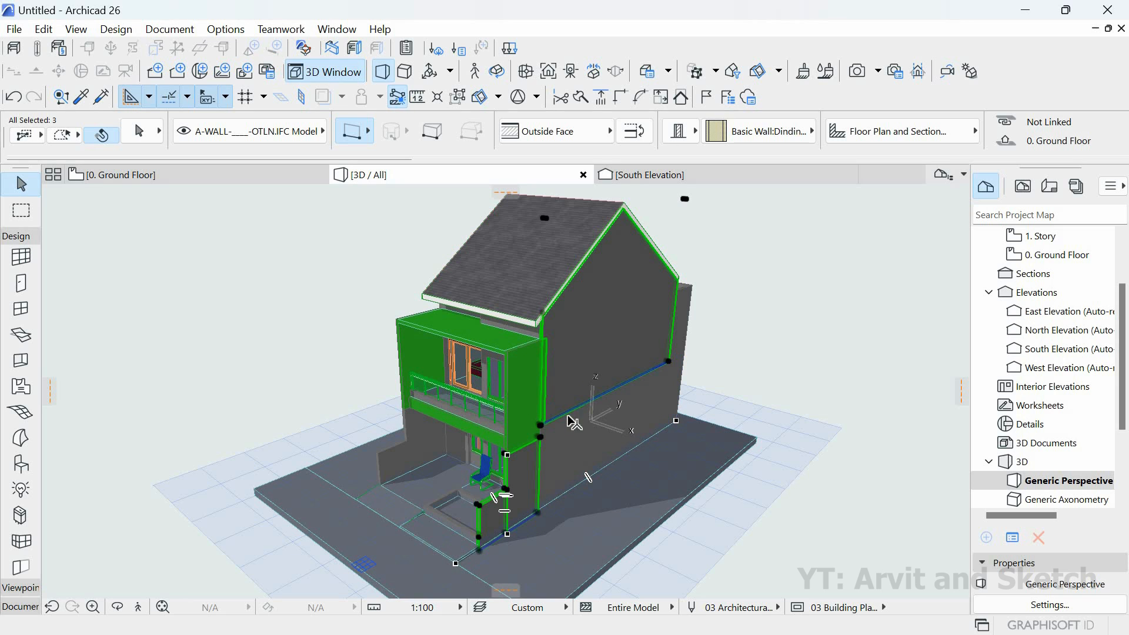
{"action": "left_click", "coordinate": [690, 360], "text": "shift"}
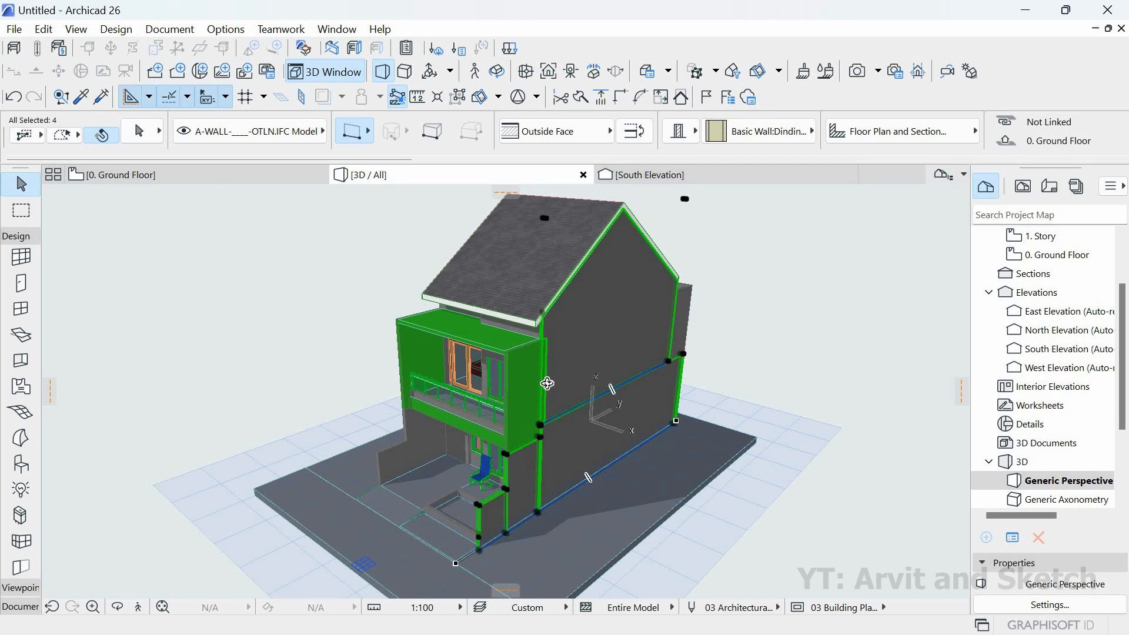
{"action": "middle_click_drag", "start_coordinate": [547, 383], "coordinate": [757, 302], "text": "shift"}
{"action": "left_click", "coordinate": [749, 318], "text": "shift"}
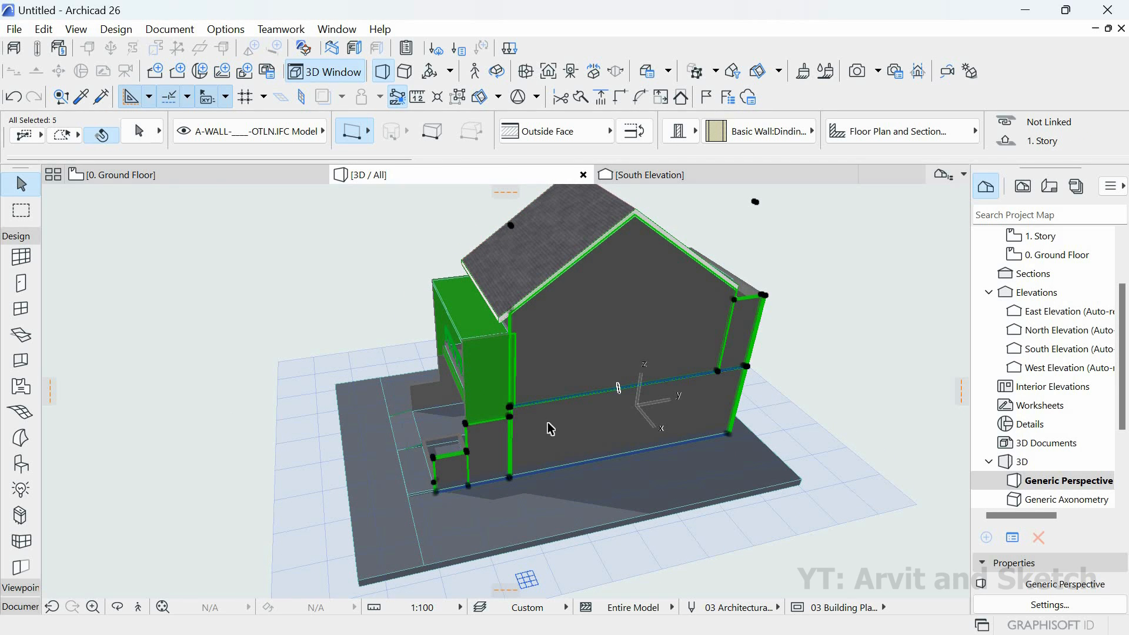
{"action": "scroll", "coordinate": [23, 276], "scroll_direction": "up", "scroll_amount": 4}
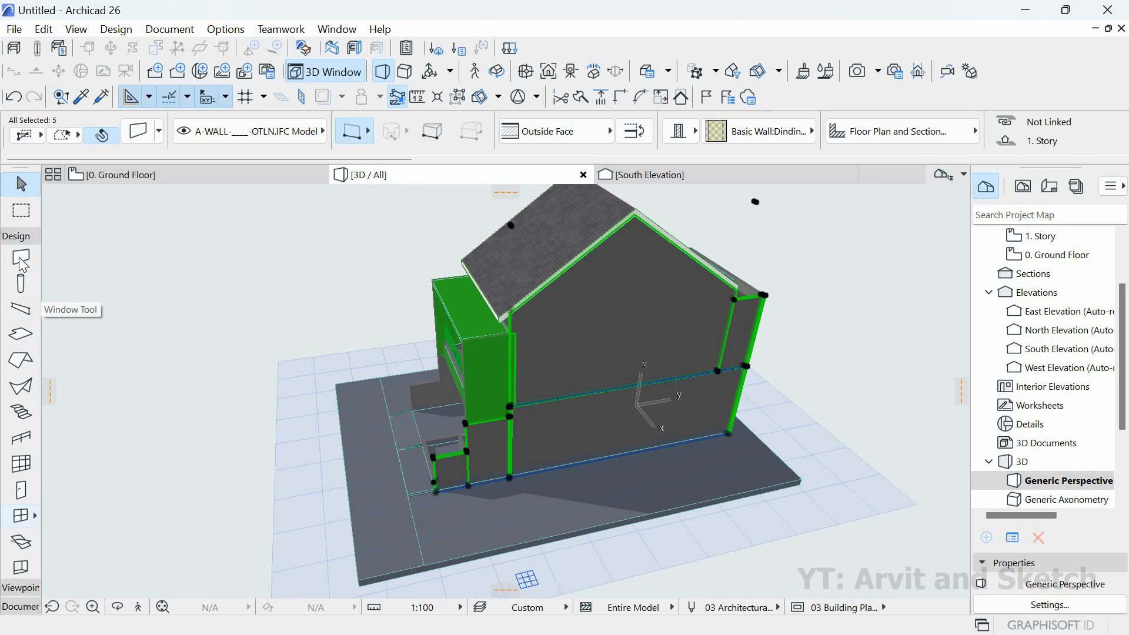
Override the selected walls' surface with Paint - Light Gray and link all three surface overrides to it
{"action": "left_click", "coordinate": [21, 257]}
{"action": "key", "text": "ctrl+t"}
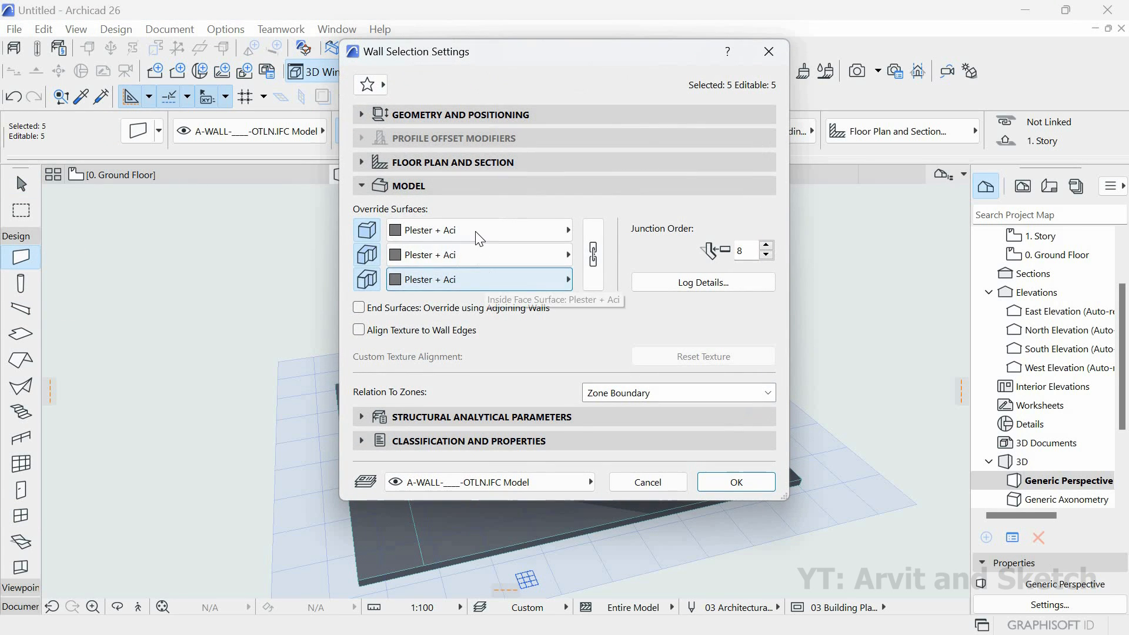
{"action": "left_click", "coordinate": [478, 229]}
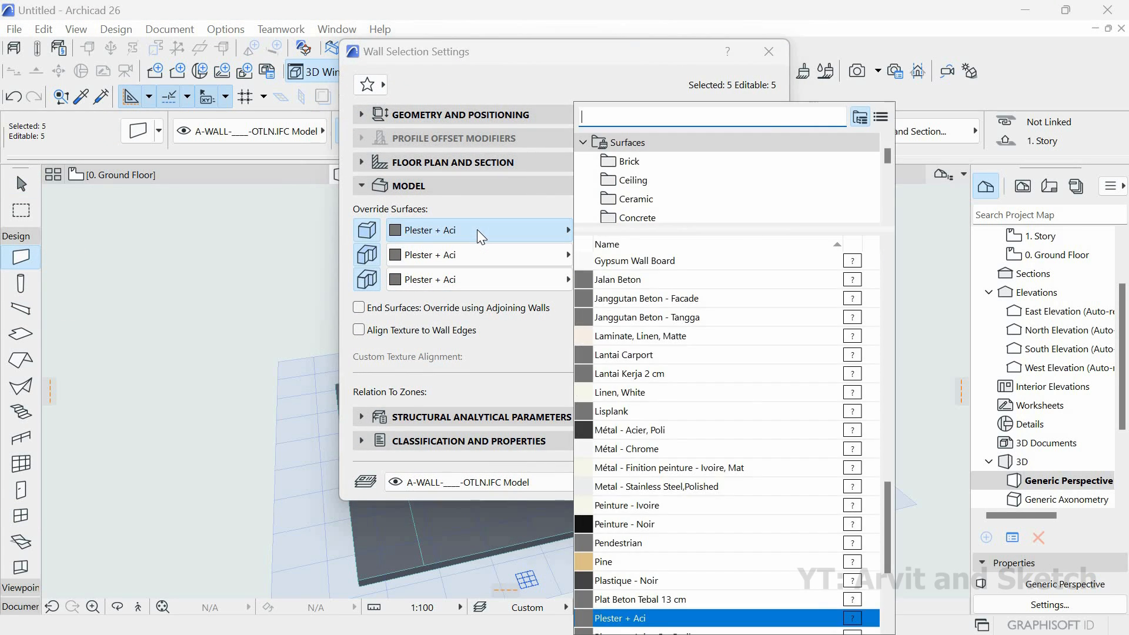
{"action": "type", "text": "paint"}
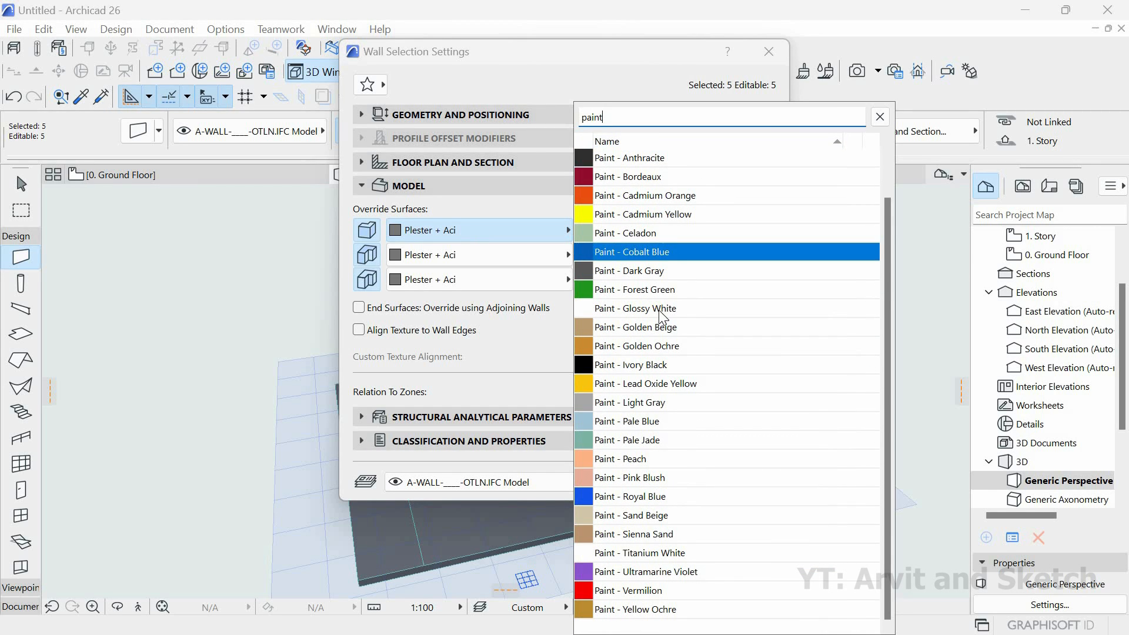
{"action": "left_click", "coordinate": [647, 403]}
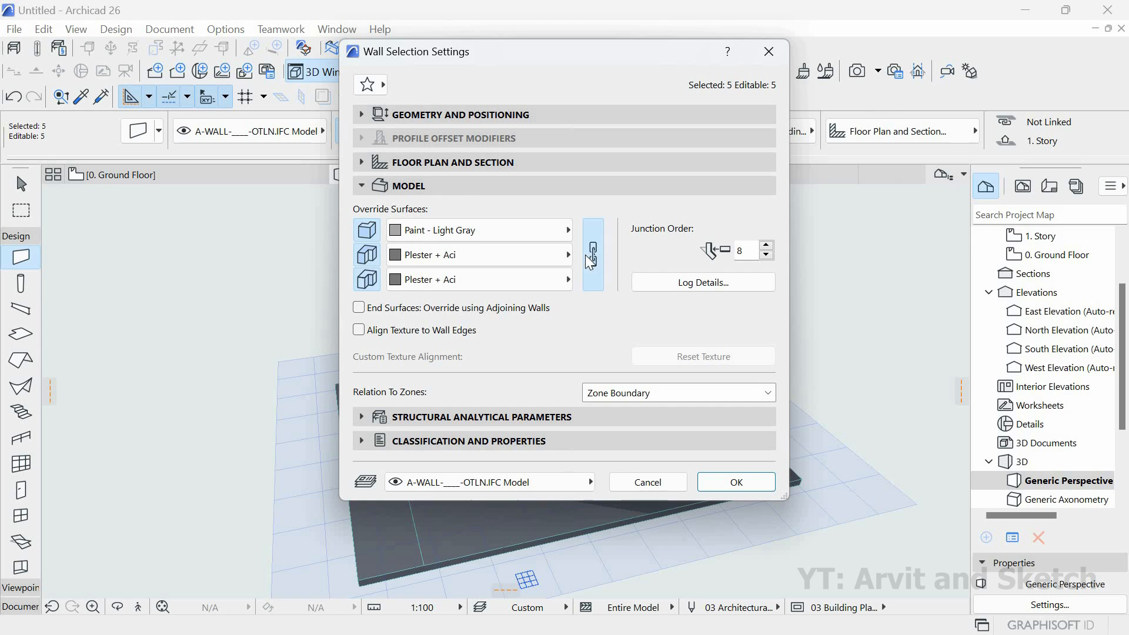
{"action": "left_click", "coordinate": [592, 256]}
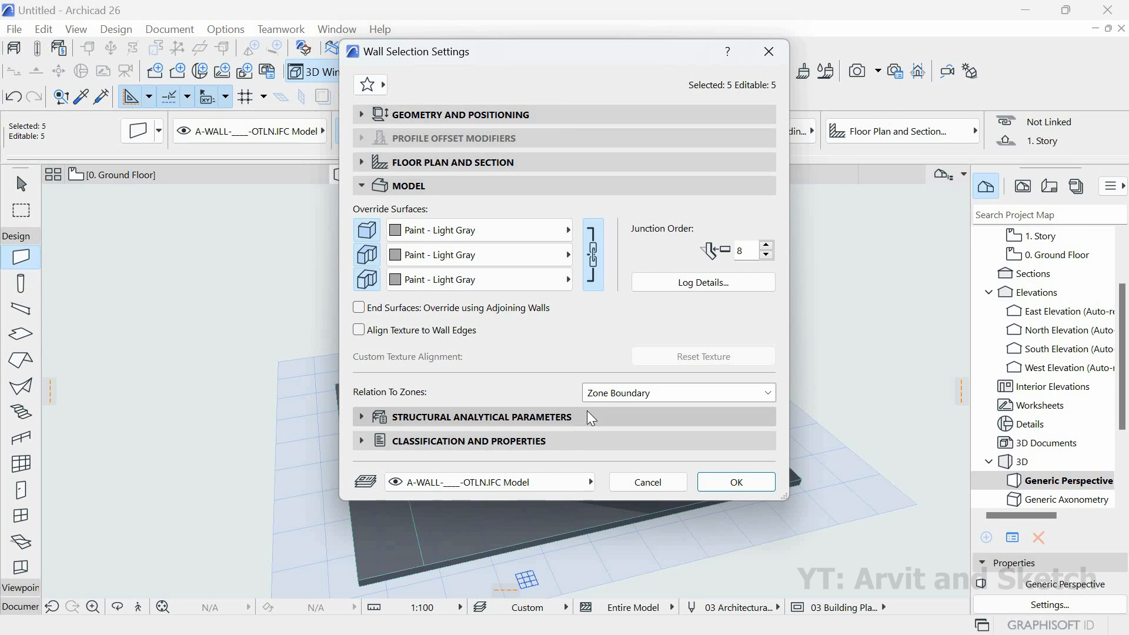
Check the walls' geometry and positioning settings, apply the wall settings and deselect the walls
{"action": "left_click", "coordinate": [497, 185]}
{"action": "left_click", "coordinate": [510, 113]}
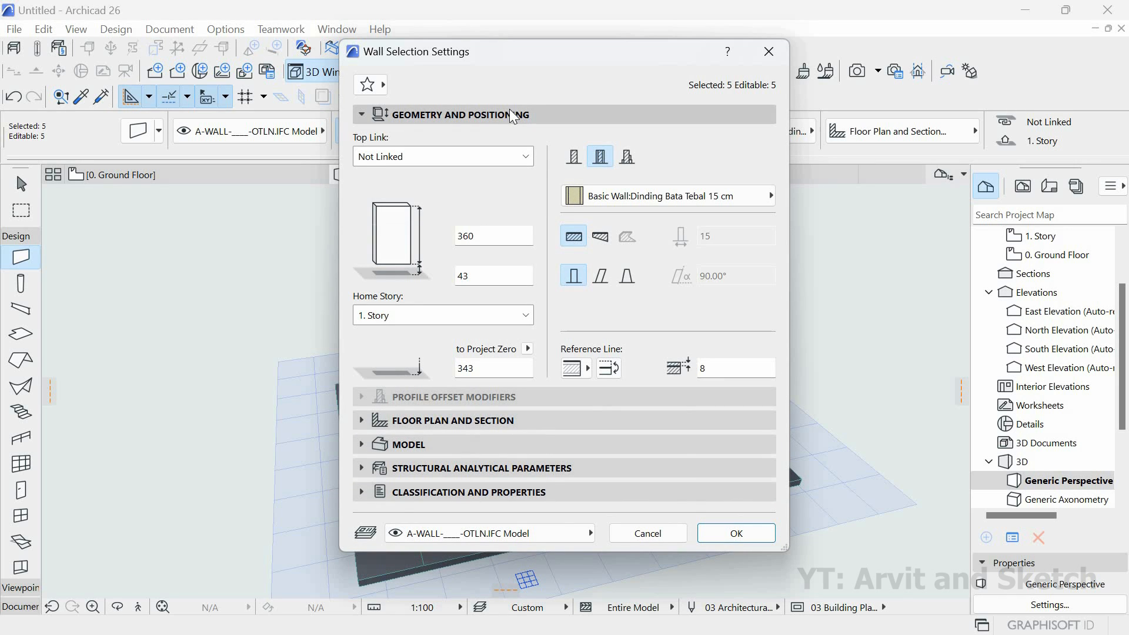
{"action": "left_click", "coordinate": [510, 109]}
{"action": "left_click", "coordinate": [703, 270]}
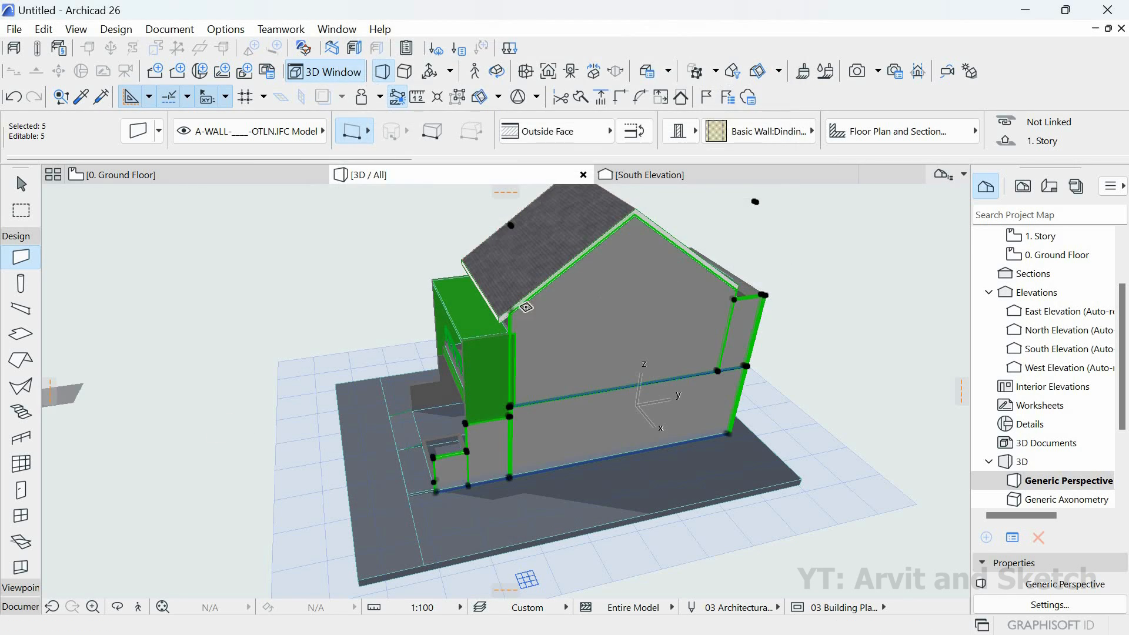
{"action": "key", "text": "Escape"}
{"action": "key", "text": "Escape"}
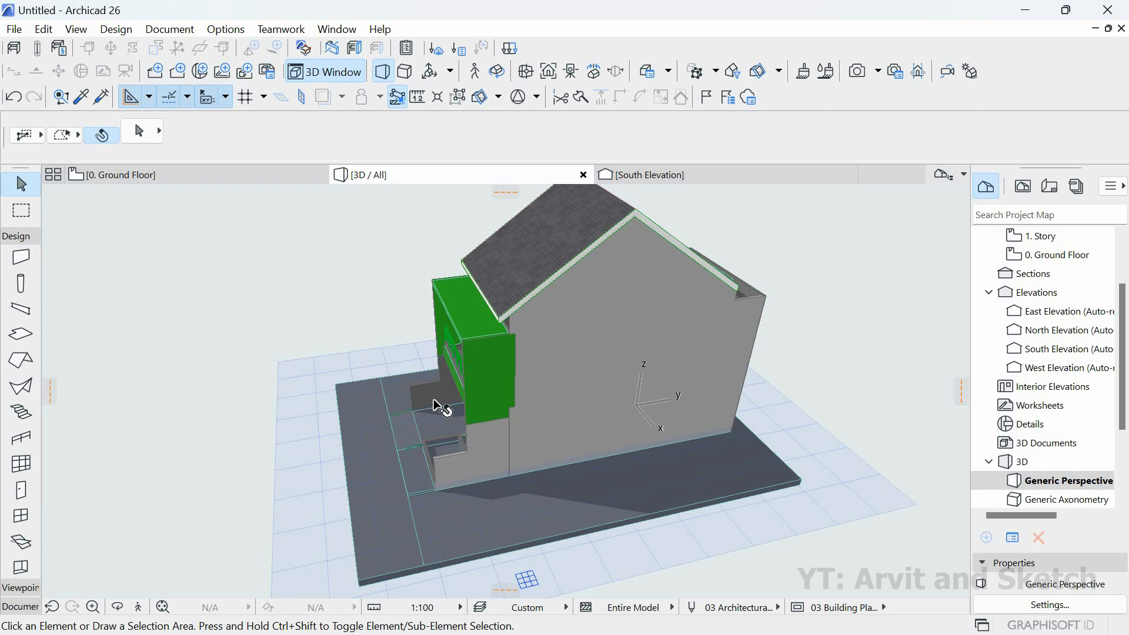
Select the green facade side wall in 3D and examine how it overlaps the adjoining gable wall
{"action": "middle_click_drag", "start_coordinate": [443, 407], "coordinate": [514, 429], "text": "shift"}
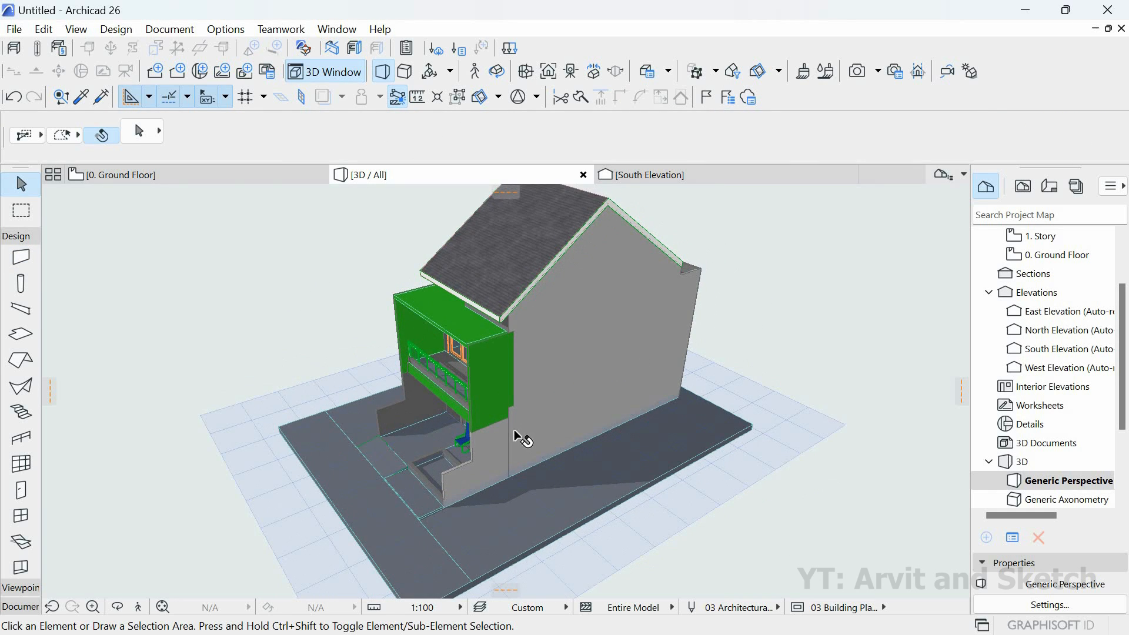
{"action": "scroll", "coordinate": [523, 382], "scroll_direction": "up", "scroll_amount": 5}
{"action": "left_click", "coordinate": [485, 335]}
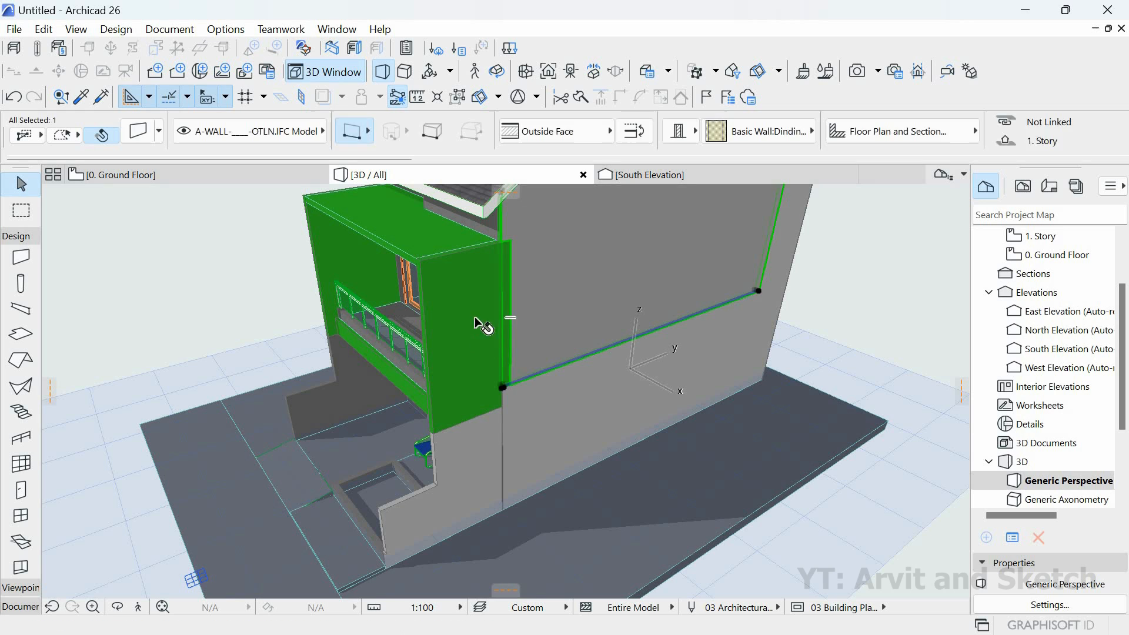
{"action": "key", "text": "Escape"}
{"action": "left_click", "coordinate": [493, 311]}
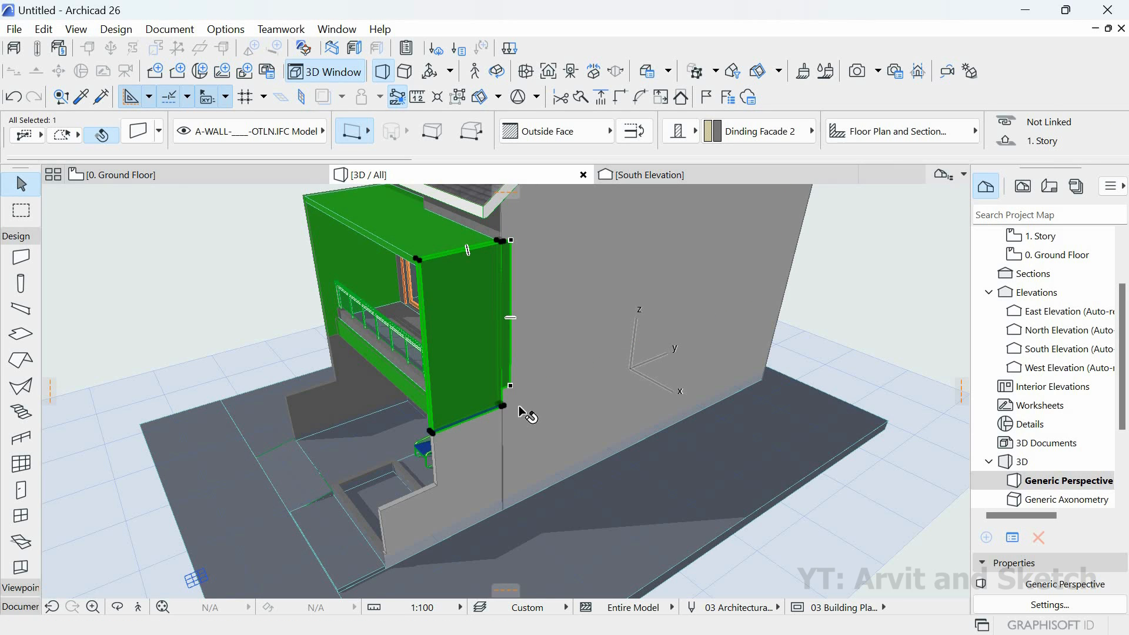
{"action": "scroll", "coordinate": [521, 412], "scroll_direction": "up", "scroll_amount": 4}
{"action": "scroll", "coordinate": [506, 500], "scroll_direction": "down", "scroll_amount": 5}
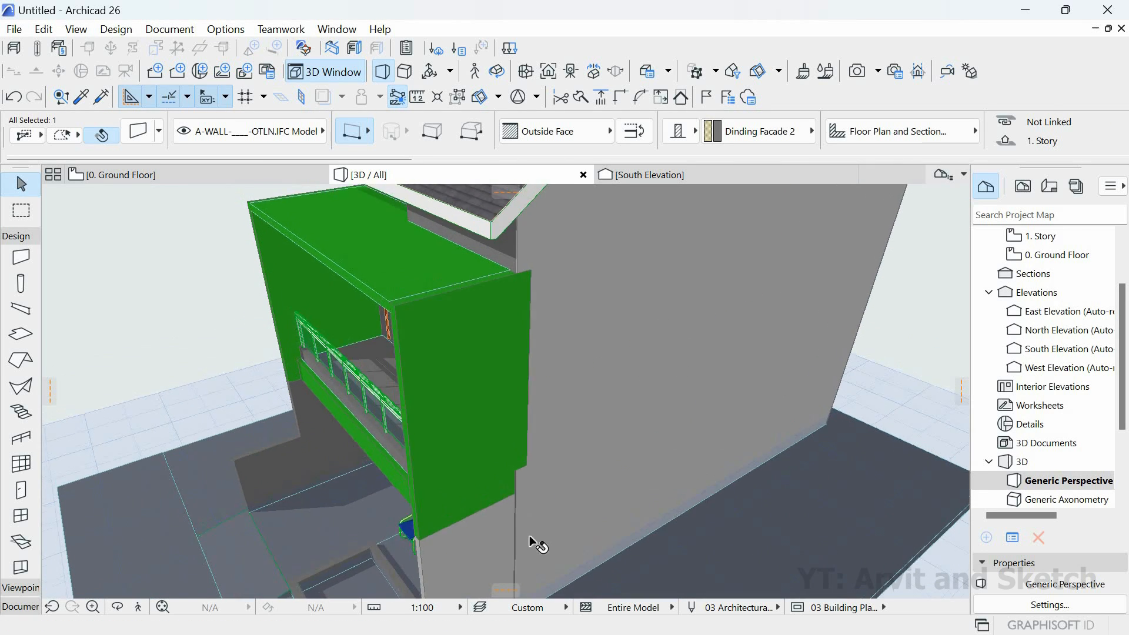
{"action": "scroll", "coordinate": [523, 511], "scroll_direction": "up", "scroll_amount": 2}
{"action": "scroll", "coordinate": [522, 506], "scroll_direction": "up", "scroll_amount": 5}
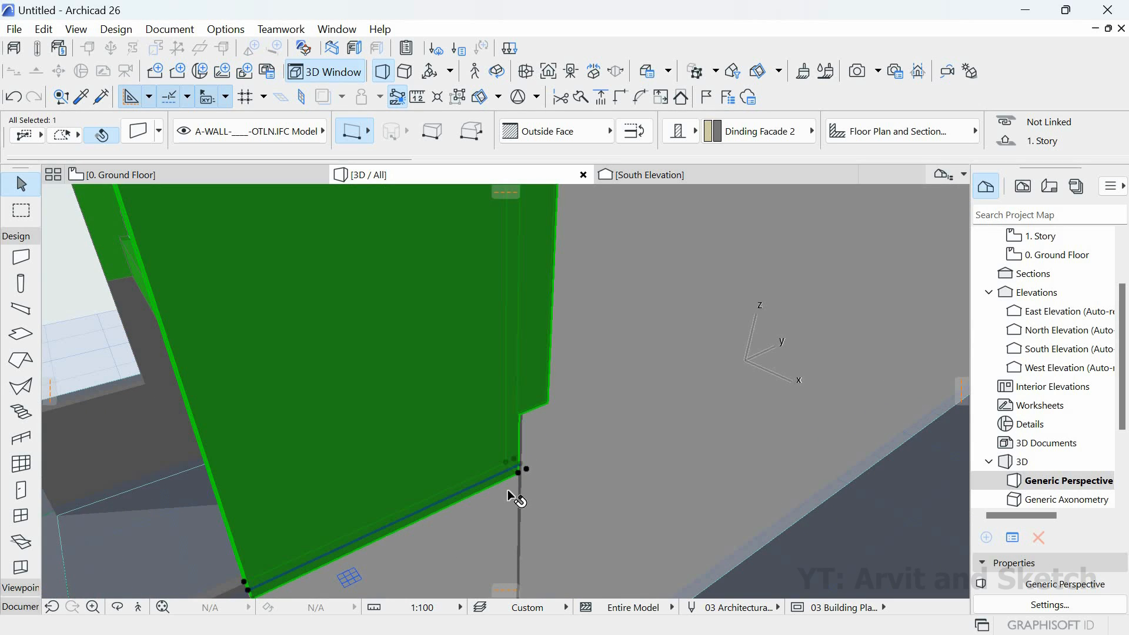
{"action": "middle_click_drag", "start_coordinate": [586, 524], "coordinate": [516, 273], "text": "shift"}
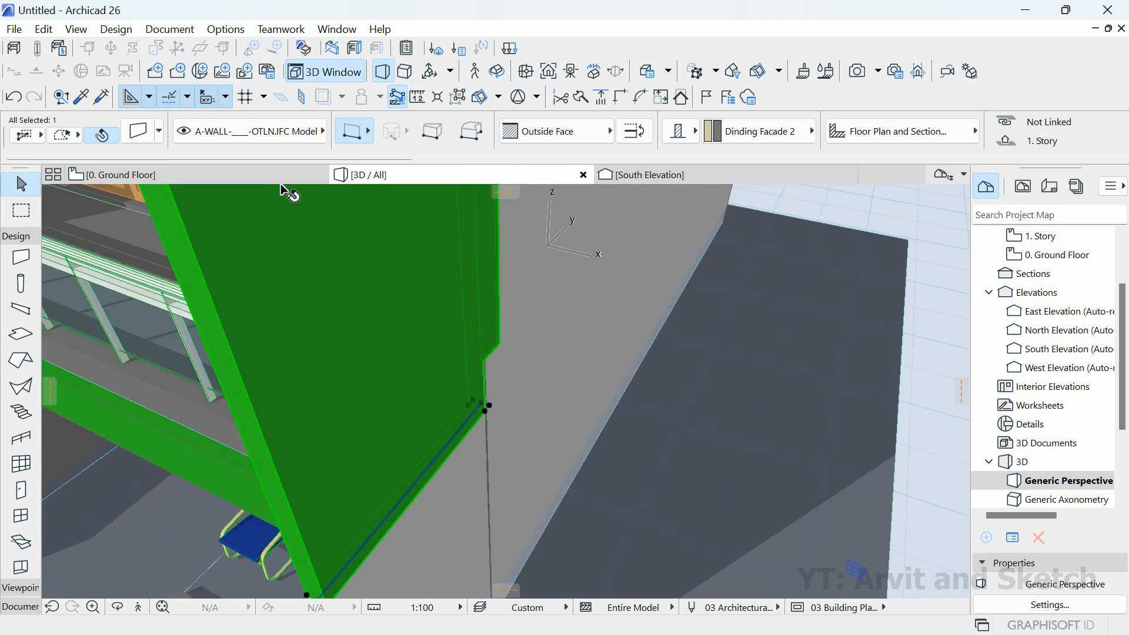
Open the 1. Story floor plan
{"action": "left_click", "coordinate": [281, 176]}
{"action": "scroll", "coordinate": [1062, 326], "scroll_direction": "up", "scroll_amount": 2}
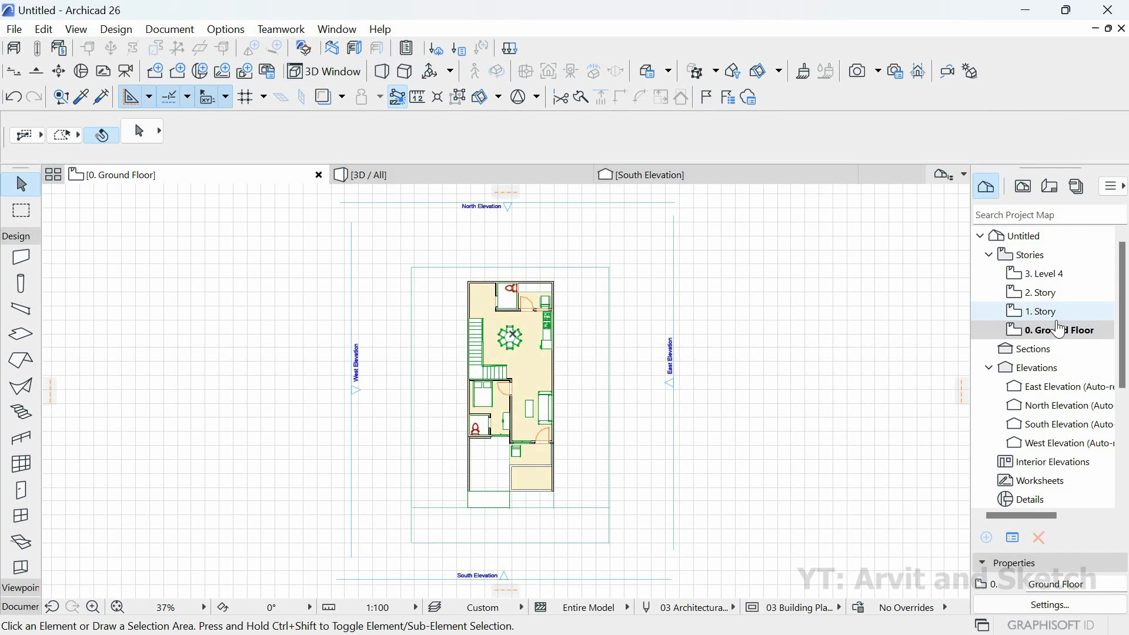
{"action": "double_click", "coordinate": [1038, 311]}
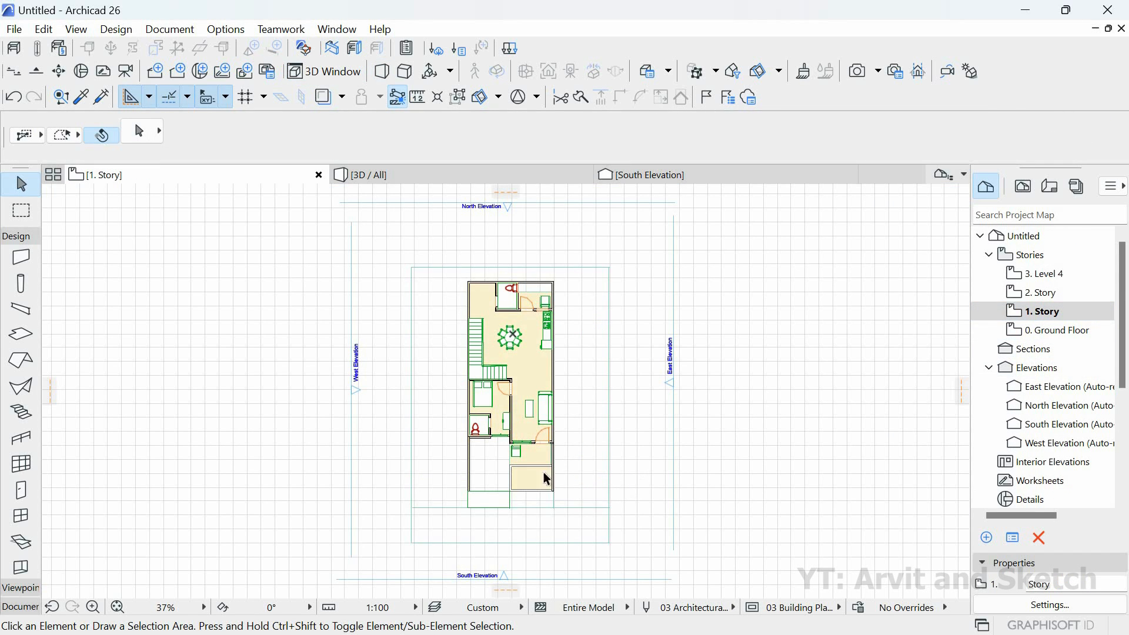
Shorten the green facade side wall by pulling its inner end back out of the corner joint with the bedroom's exterior walls
{"action": "scroll", "coordinate": [605, 473], "scroll_direction": "up", "scroll_amount": 8}
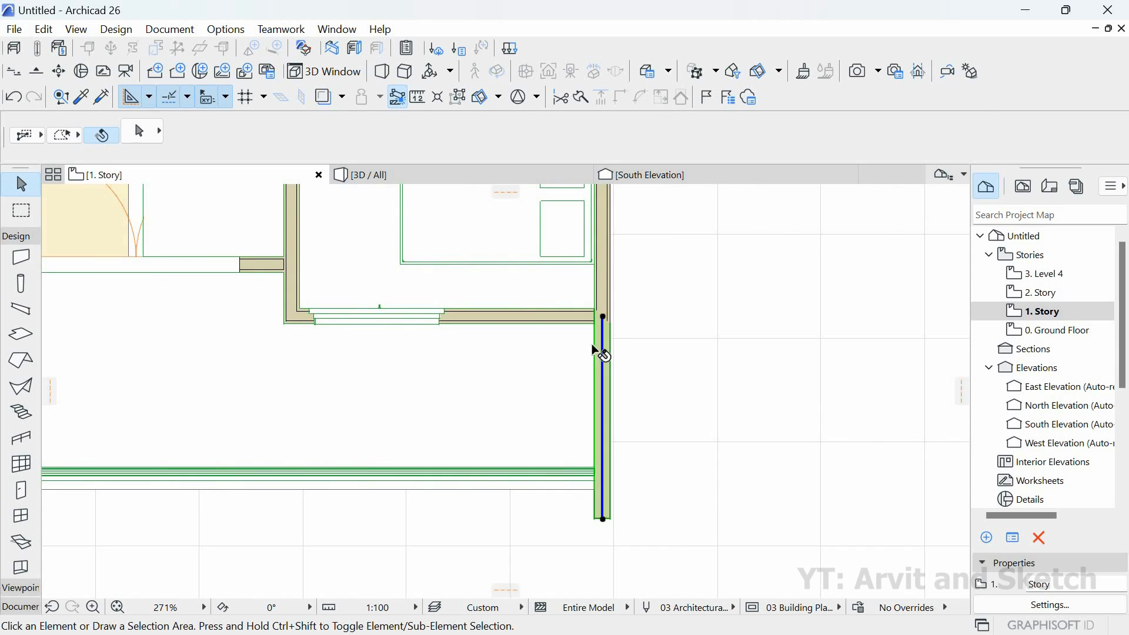
{"action": "left_click", "coordinate": [602, 336]}
{"action": "scroll", "coordinate": [594, 294], "scroll_direction": "up", "scroll_amount": 7}
{"action": "left_click", "coordinate": [591, 281]}
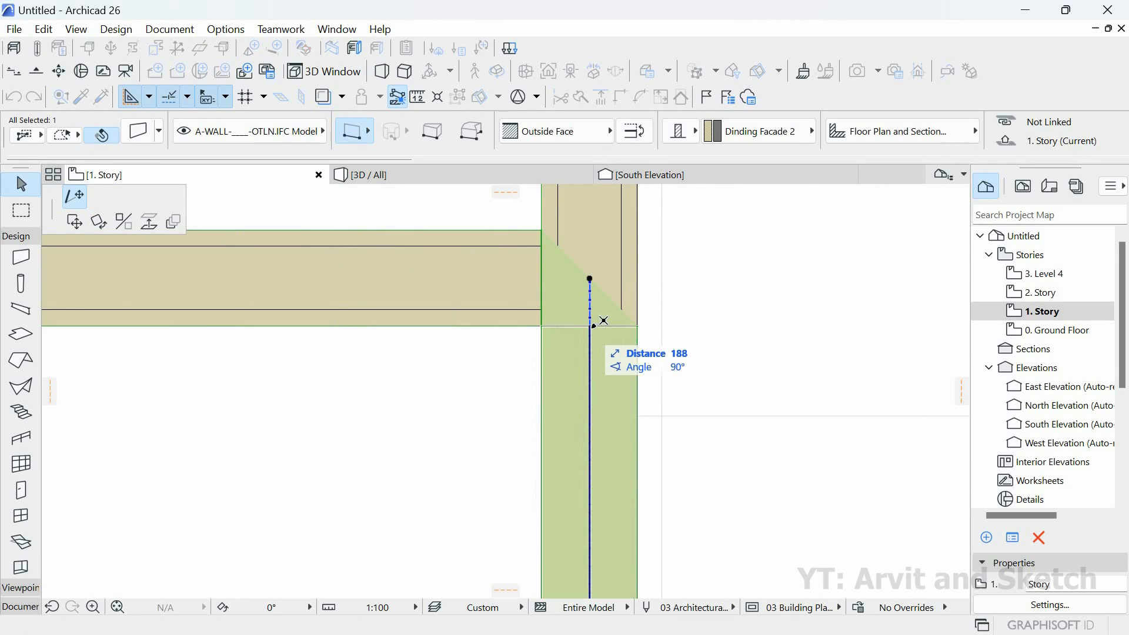
{"action": "key", "text": "Escape"}
{"action": "left_click", "coordinate": [590, 278]}
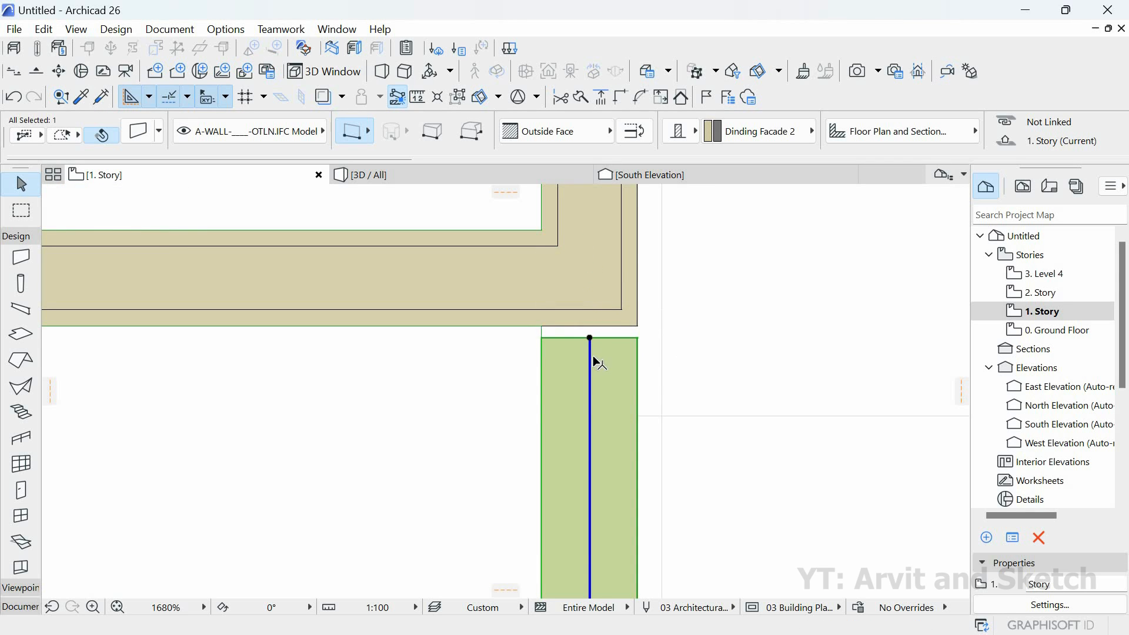
Stretch the facade wall's inner end up to the outer face of the bedroom's front wall
{"action": "scroll", "coordinate": [597, 361], "scroll_direction": "up", "scroll_amount": 5}
{"action": "left_click", "coordinate": [611, 293]}
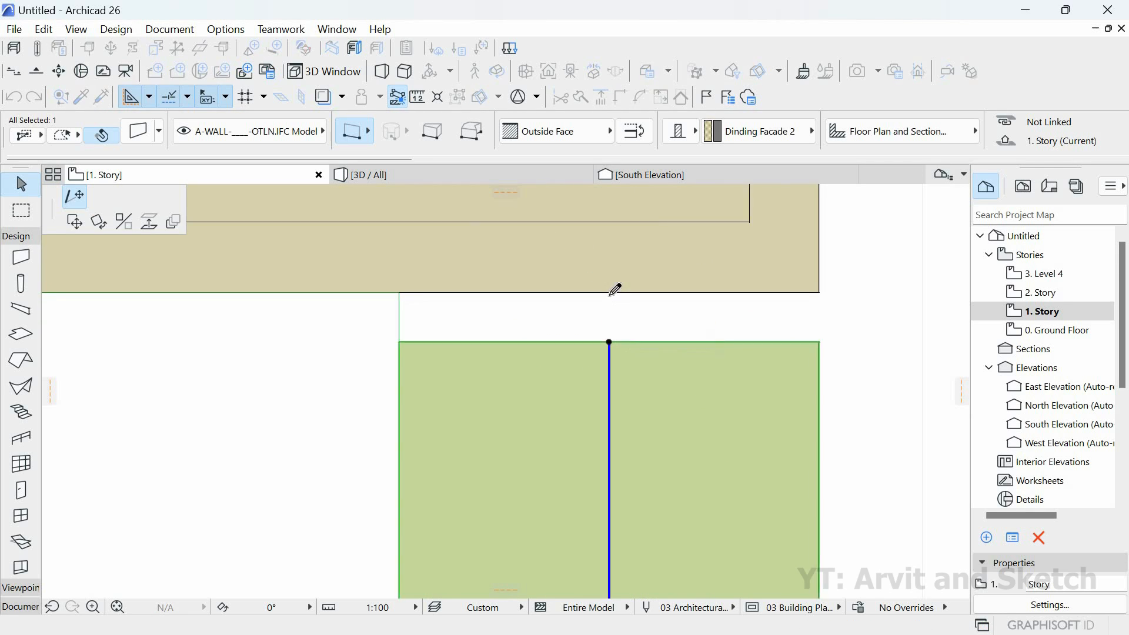
{"action": "scroll", "coordinate": [610, 297], "scroll_direction": "up", "scroll_amount": 8}
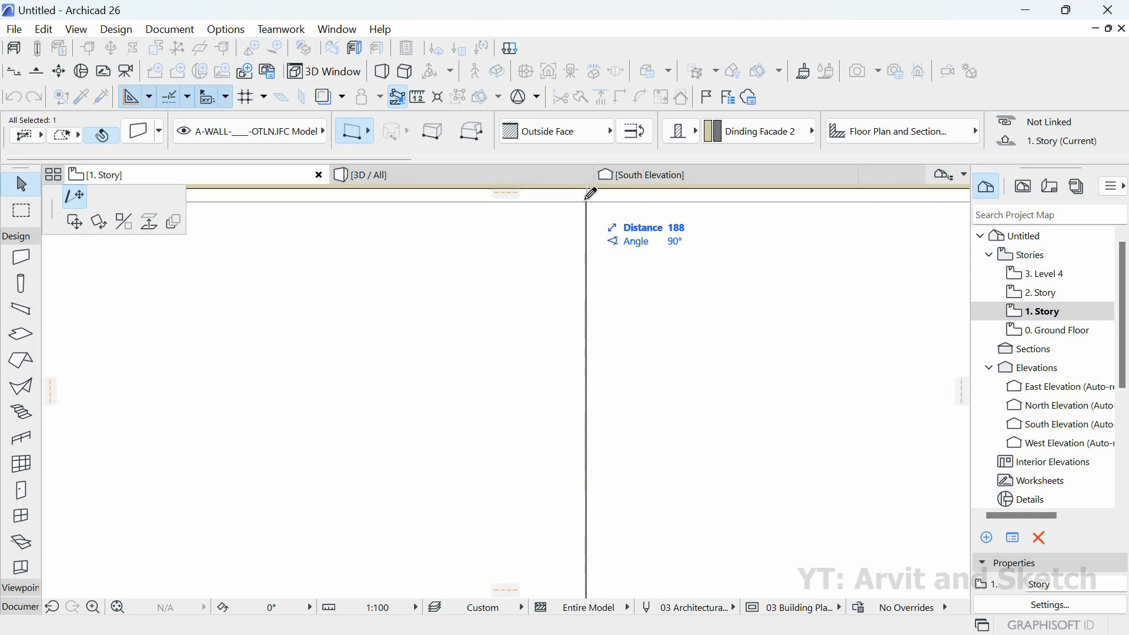
{"action": "left_click", "coordinate": [592, 257]}
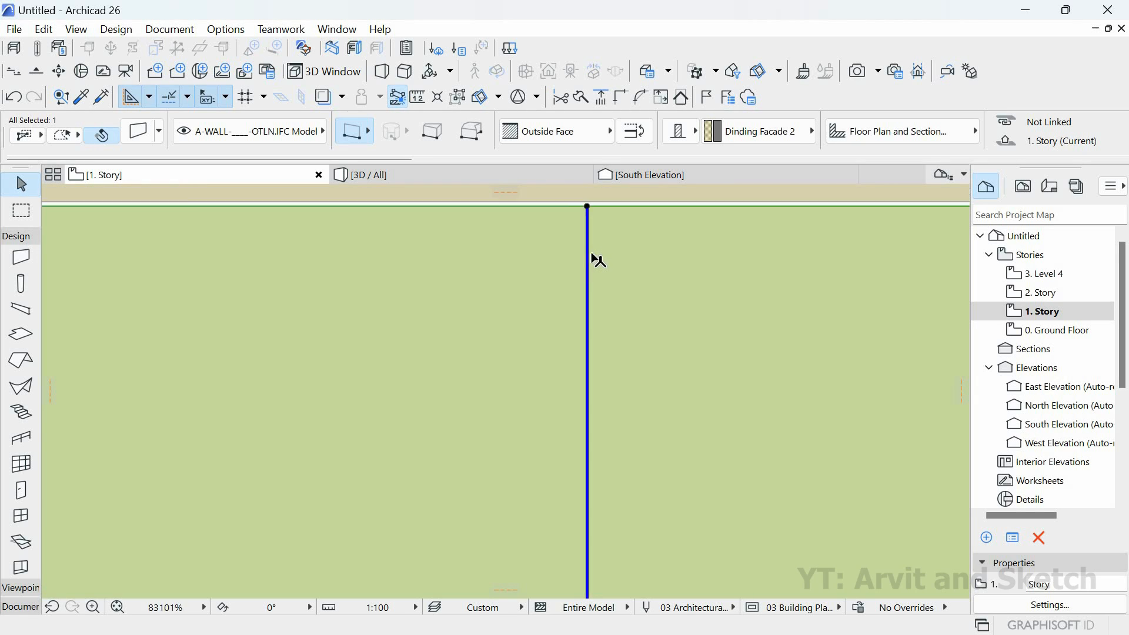
Return to the 3D view and check the corner between the facade side wall and the gable wall
{"action": "scroll", "coordinate": [598, 260], "scroll_direction": "down", "scroll_amount": 15}
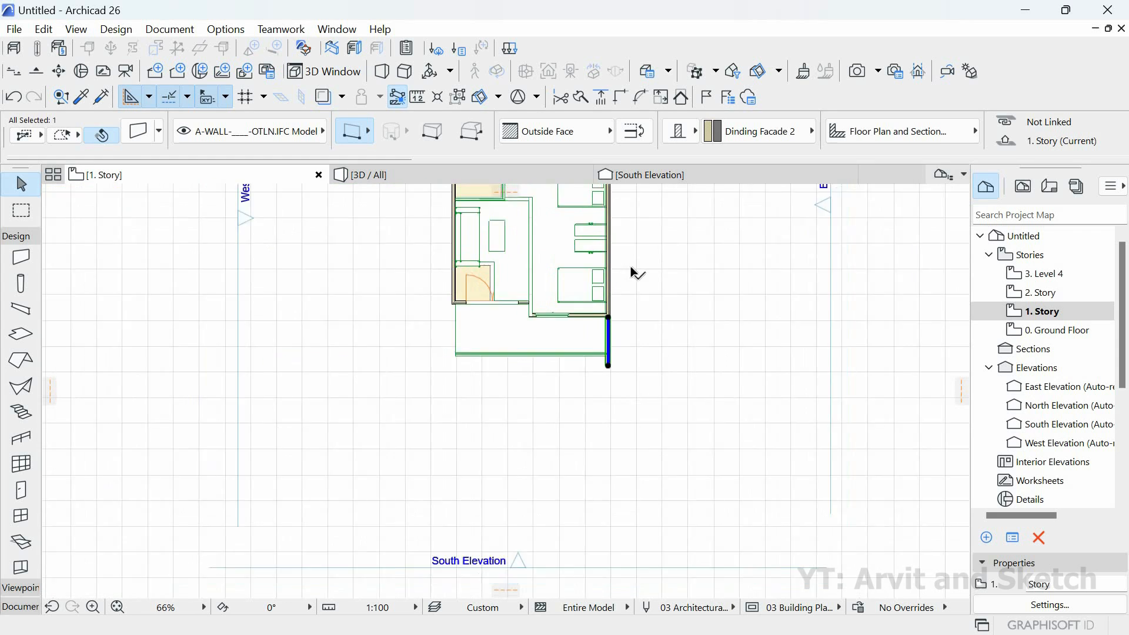
{"action": "left_click", "coordinate": [415, 175]}
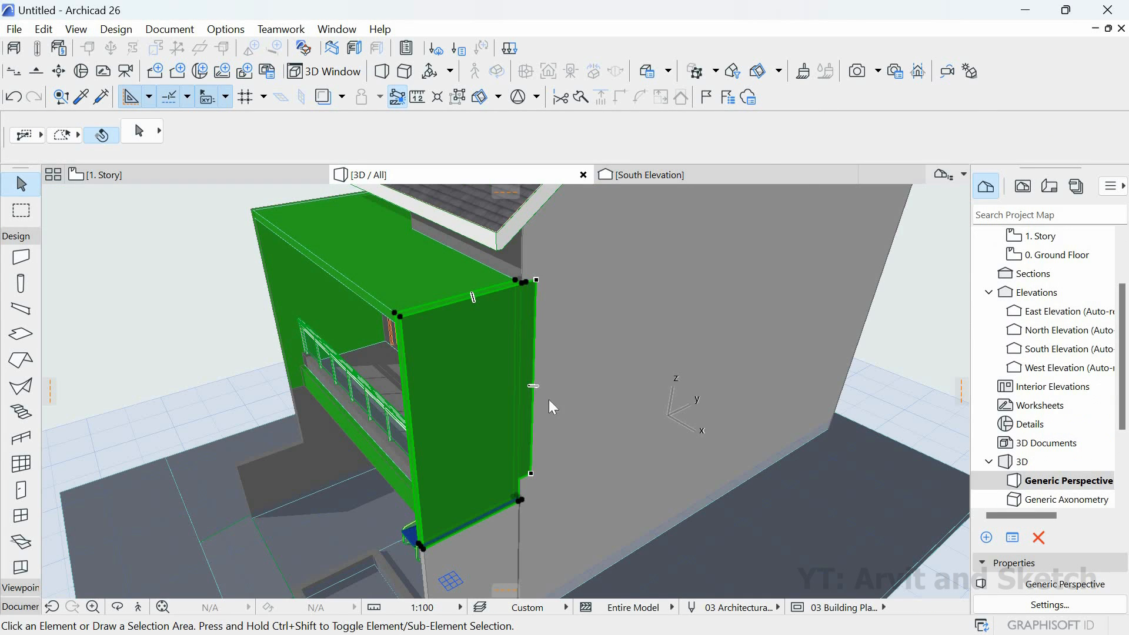
{"action": "middle_click_drag", "start_coordinate": [537, 378], "coordinate": [534, 457], "text": "shift"}
{"action": "scroll", "coordinate": [534, 459], "scroll_direction": "down", "scroll_amount": 5}
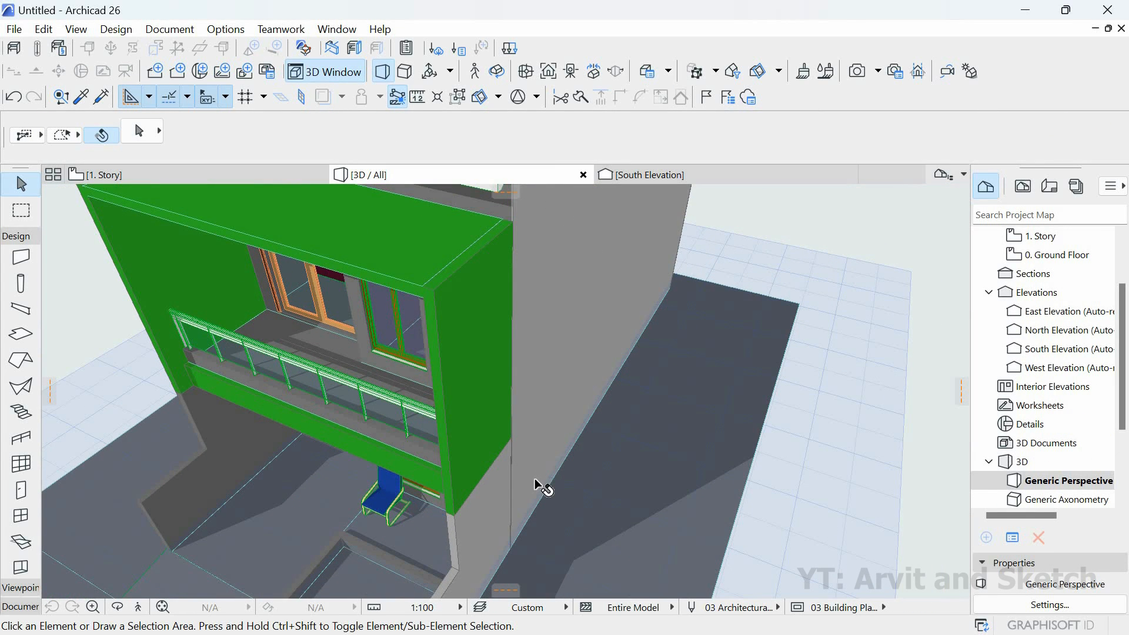
{"action": "left_click", "coordinate": [284, 176]}
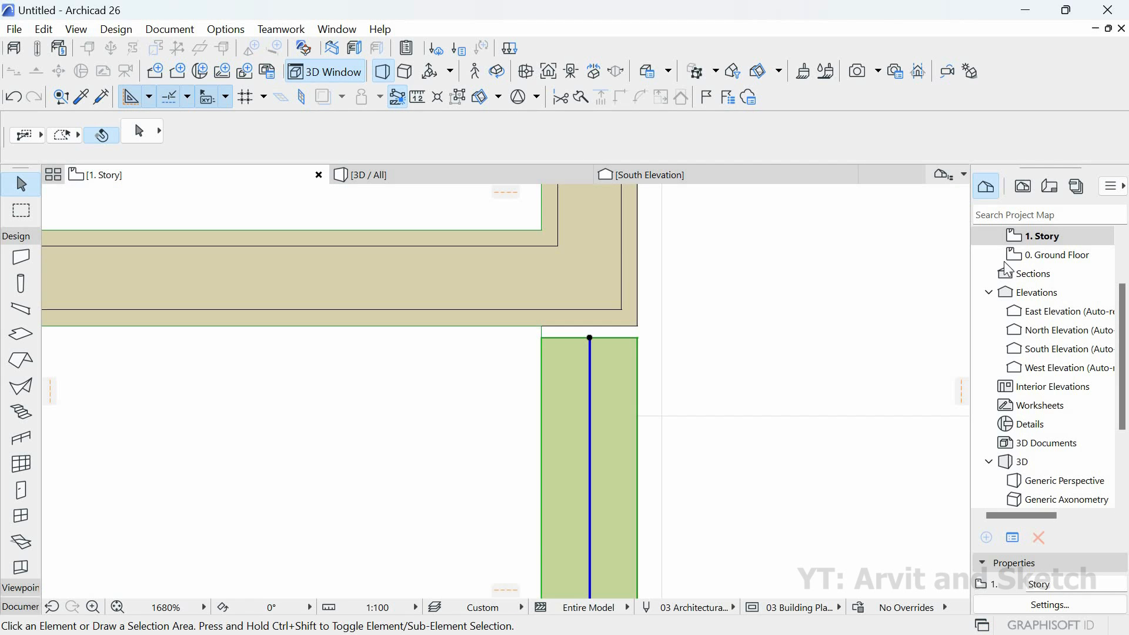
{"action": "double_click", "coordinate": [1043, 256]}
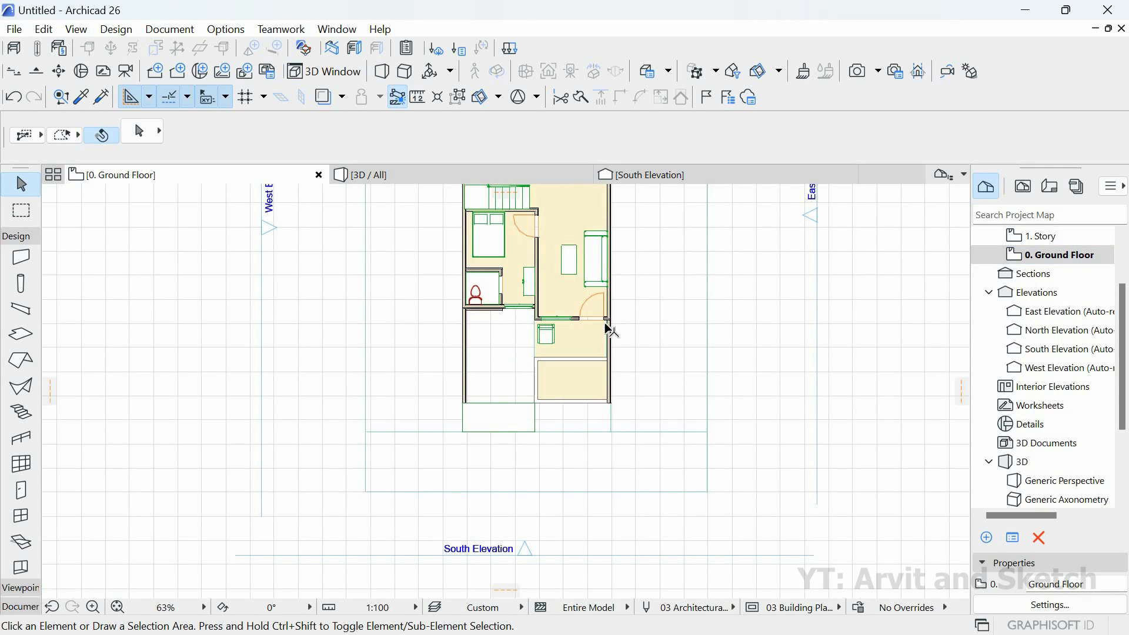
{"action": "scroll", "coordinate": [632, 306], "scroll_direction": "up", "scroll_amount": 12}
{"action": "scroll", "coordinate": [641, 303], "scroll_direction": "up", "scroll_amount": 1}
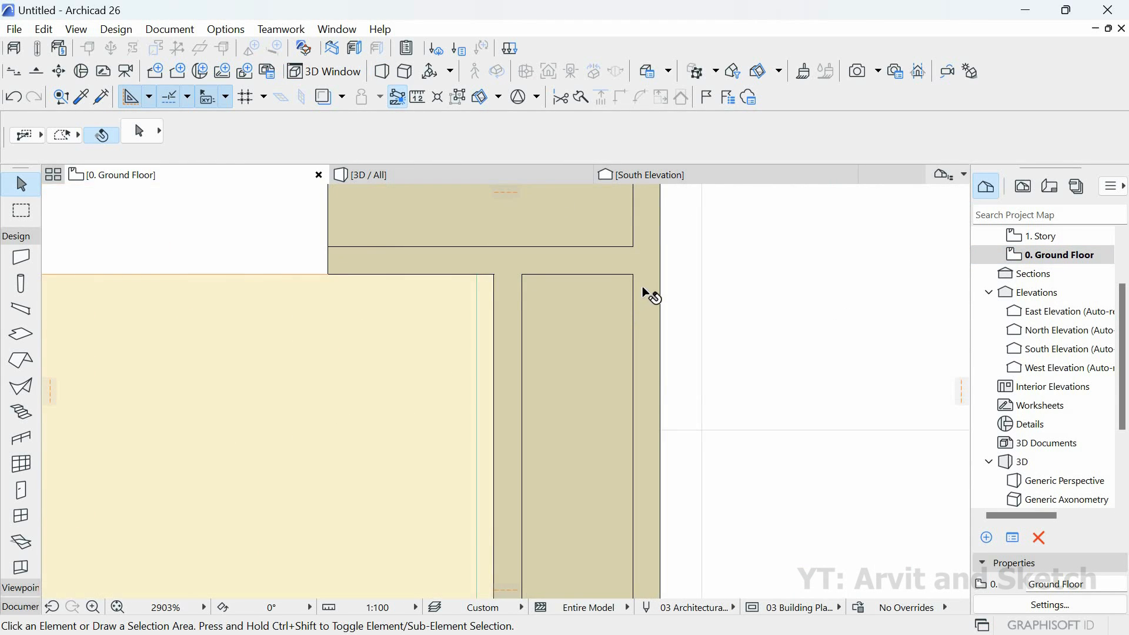
{"action": "left_click", "coordinate": [627, 334]}
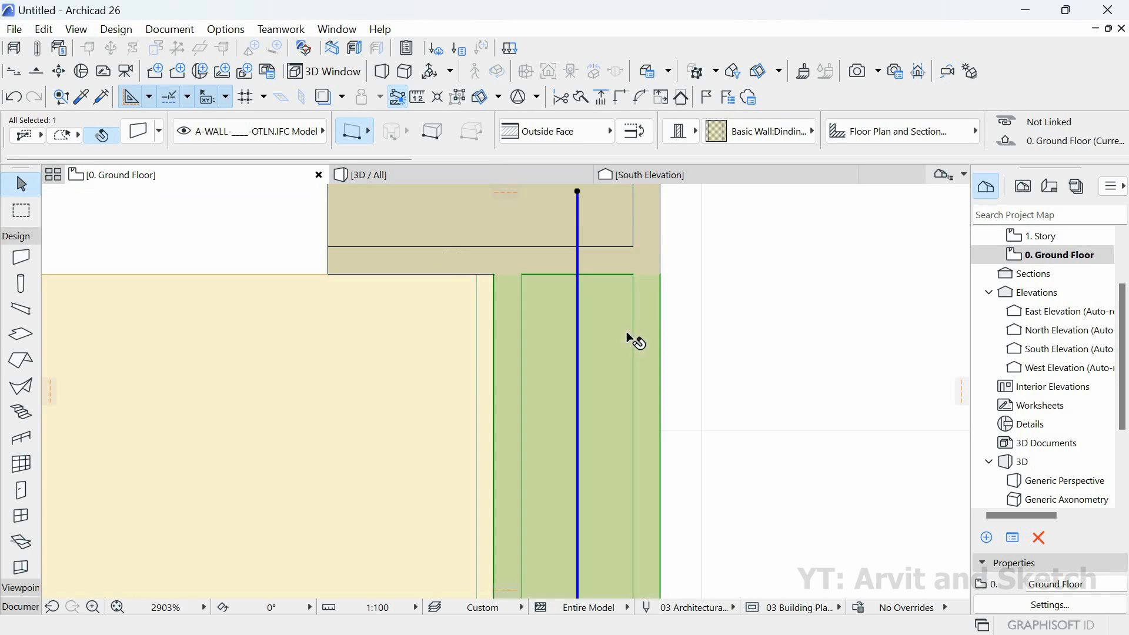
{"action": "left_click", "coordinate": [578, 192]}
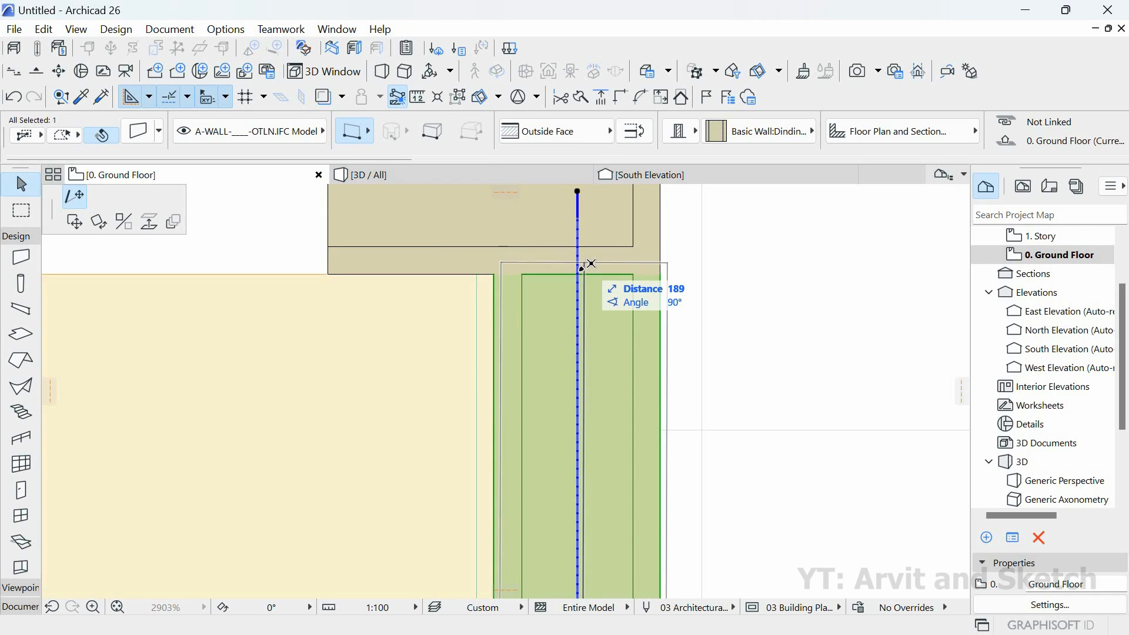
{"action": "key", "text": "Escape"}
{"action": "middle_click_drag", "start_coordinate": [566, 344], "coordinate": [568, 386]}
{"action": "left_click", "coordinate": [451, 176]}
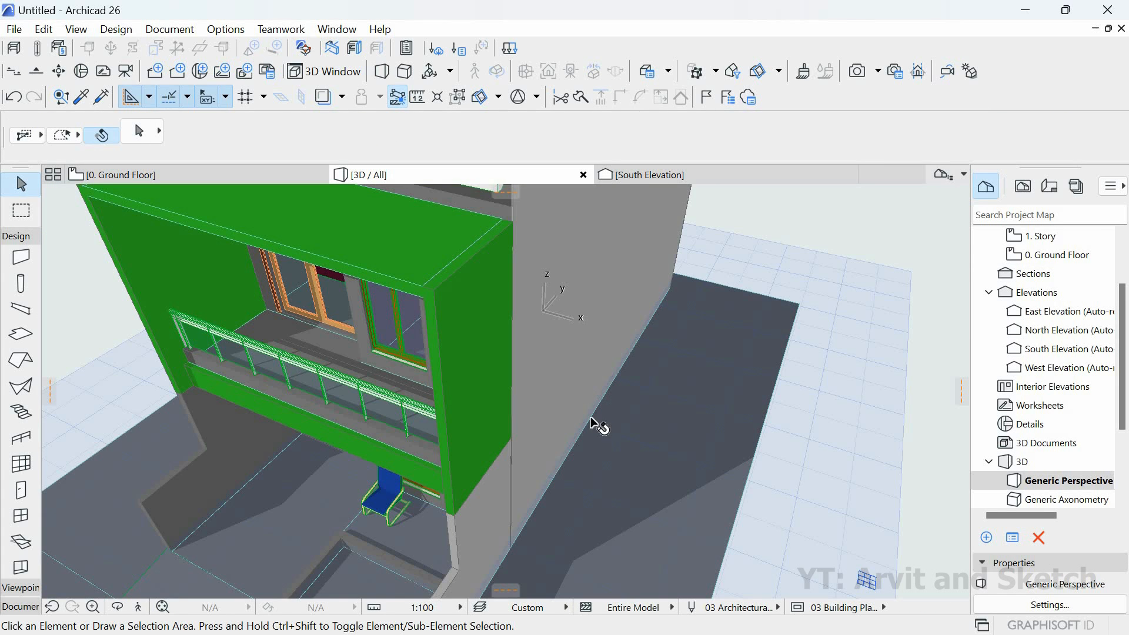
Select the five exterior walls on the opposite gable side of the house, including the low porch wall
{"action": "scroll", "coordinate": [610, 422], "scroll_direction": "down", "scroll_amount": 4}
{"action": "middle_click_drag", "start_coordinate": [612, 424], "coordinate": [438, 436], "text": "shift"}
{"action": "left_click", "coordinate": [382, 384]}
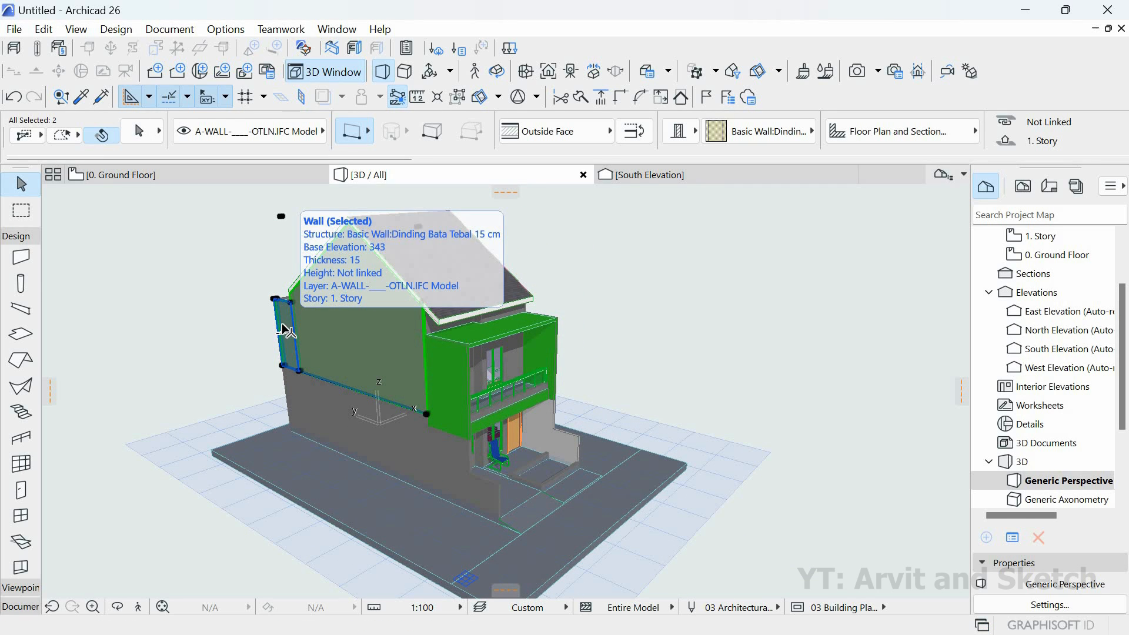
{"action": "left_click", "coordinate": [363, 459], "text": "shift"}
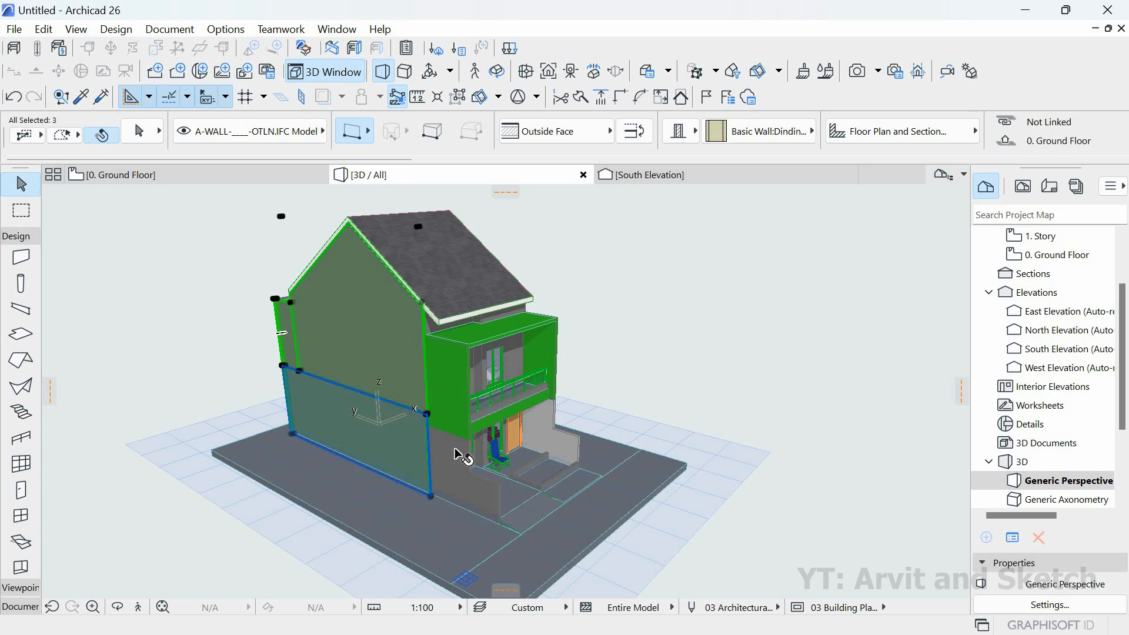
{"action": "left_click", "coordinate": [493, 501], "text": "shift"}
Override the selected walls' first surface with Paint - Light Gray and apply the wall settings
{"action": "double_click", "coordinate": [20, 257]}
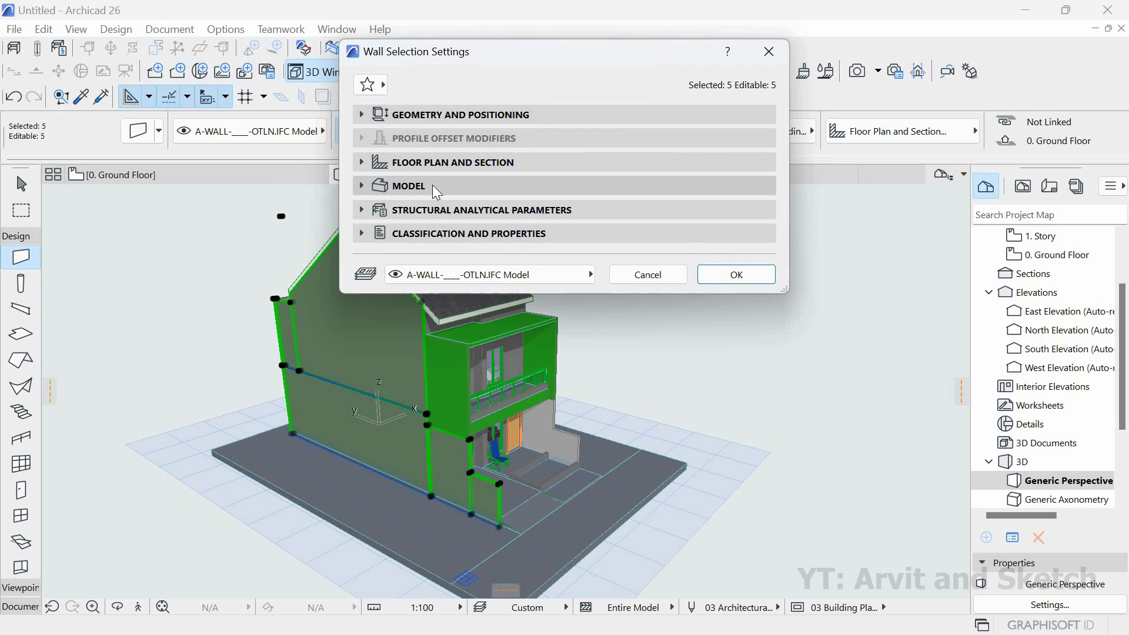
{"action": "left_click", "coordinate": [434, 185]}
{"action": "left_click", "coordinate": [433, 231]}
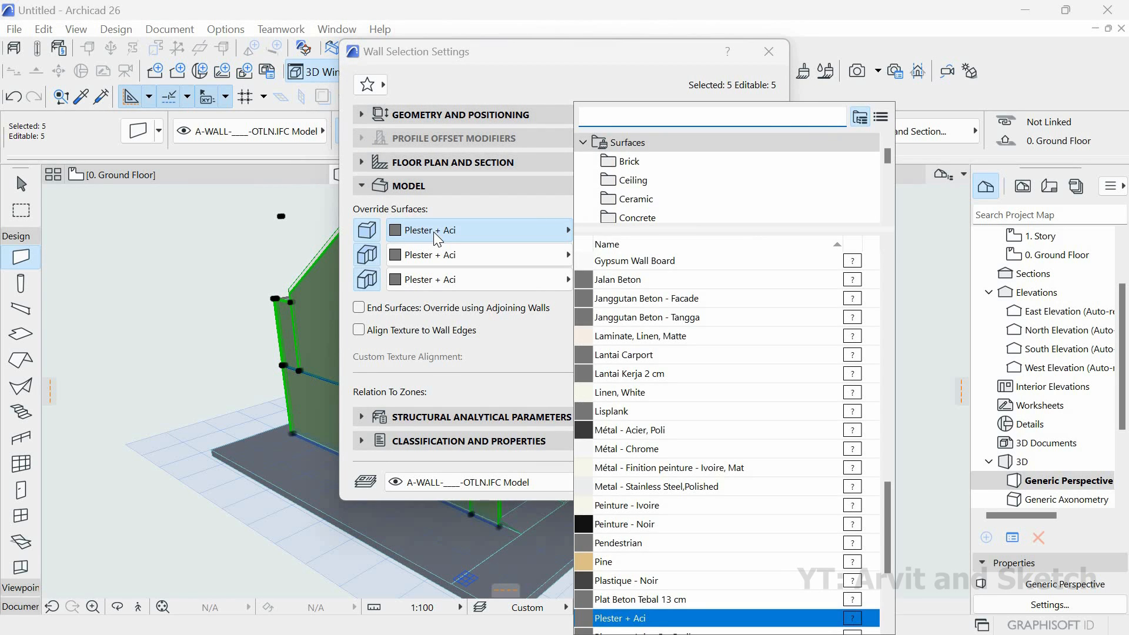
{"action": "type", "text": "paint"}
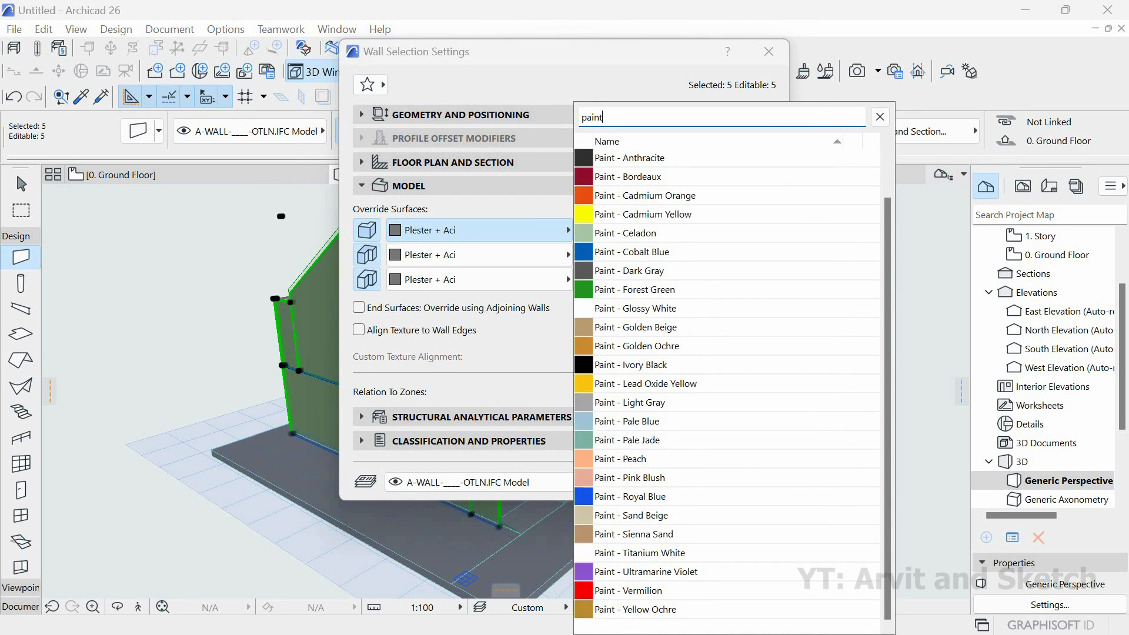
{"action": "left_click", "coordinate": [629, 408]}
{"action": "left_click", "coordinate": [709, 481]}
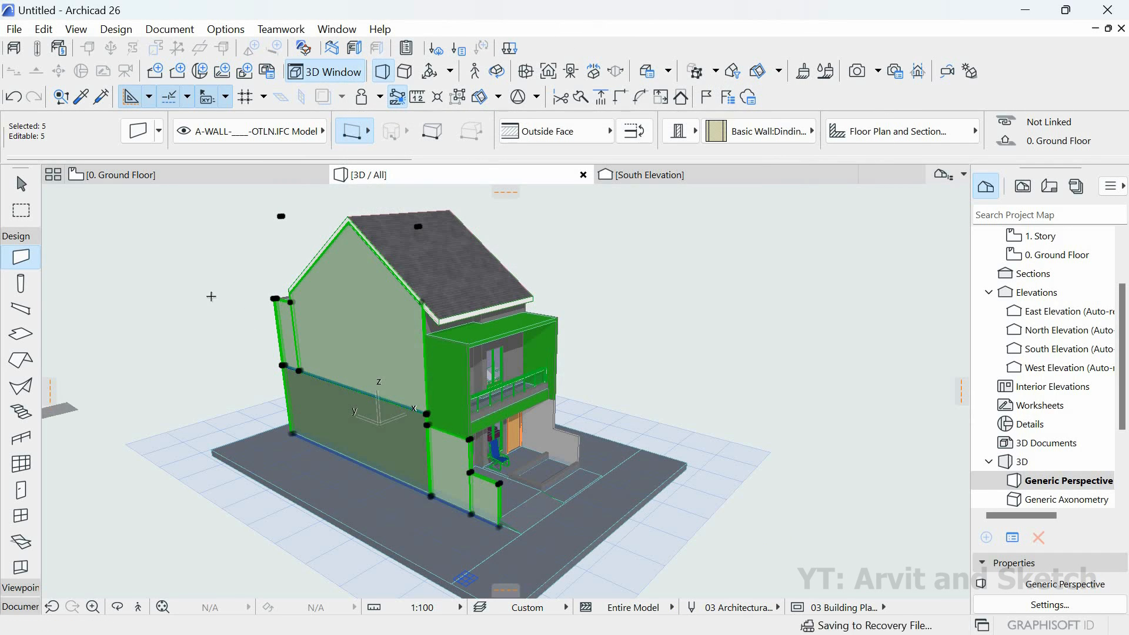
Link the walls' three surface overrides to Paint - Light Gray, apply the settings and deselect the walls
{"action": "left_click", "coordinate": [29, 184]}
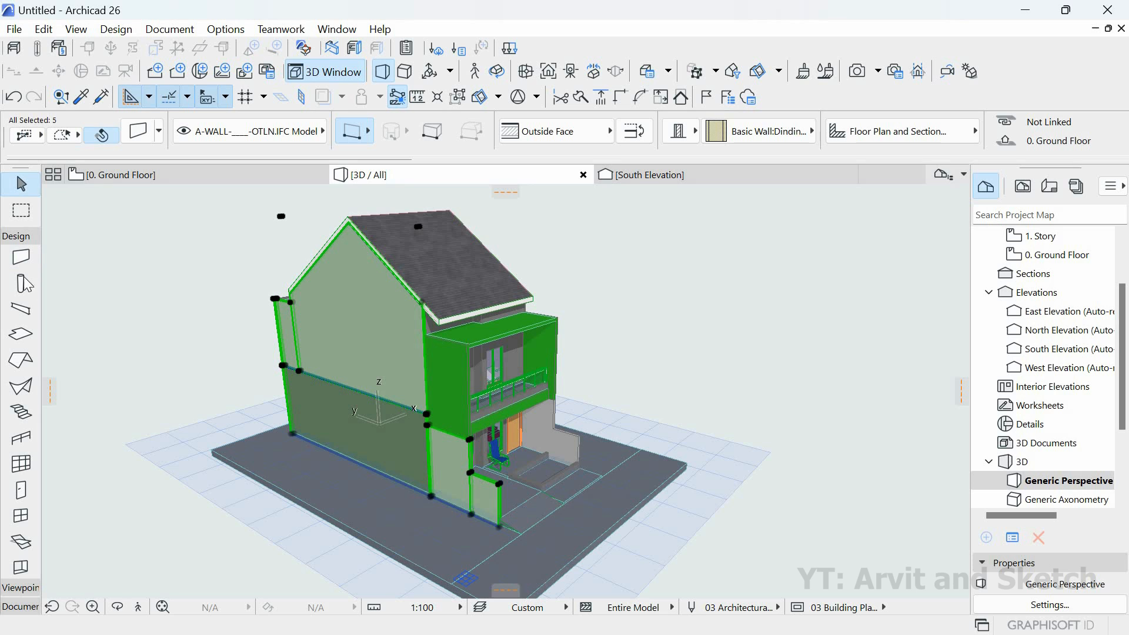
{"action": "double_click", "coordinate": [531, 304]}
{"action": "left_click", "coordinate": [593, 254]}
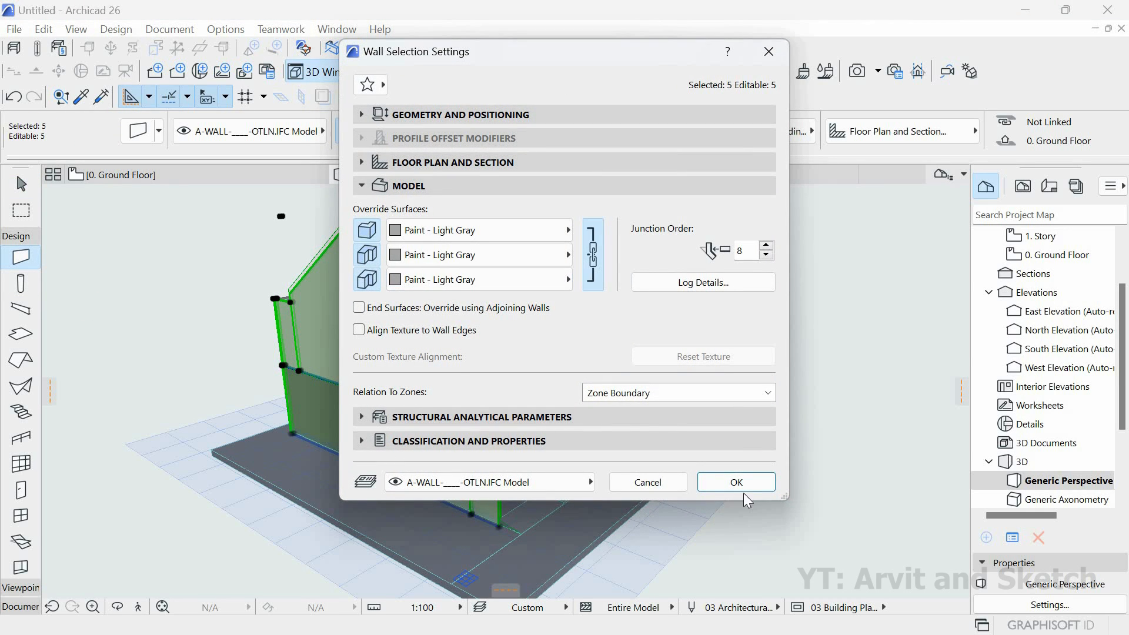
{"action": "key", "text": "Return"}
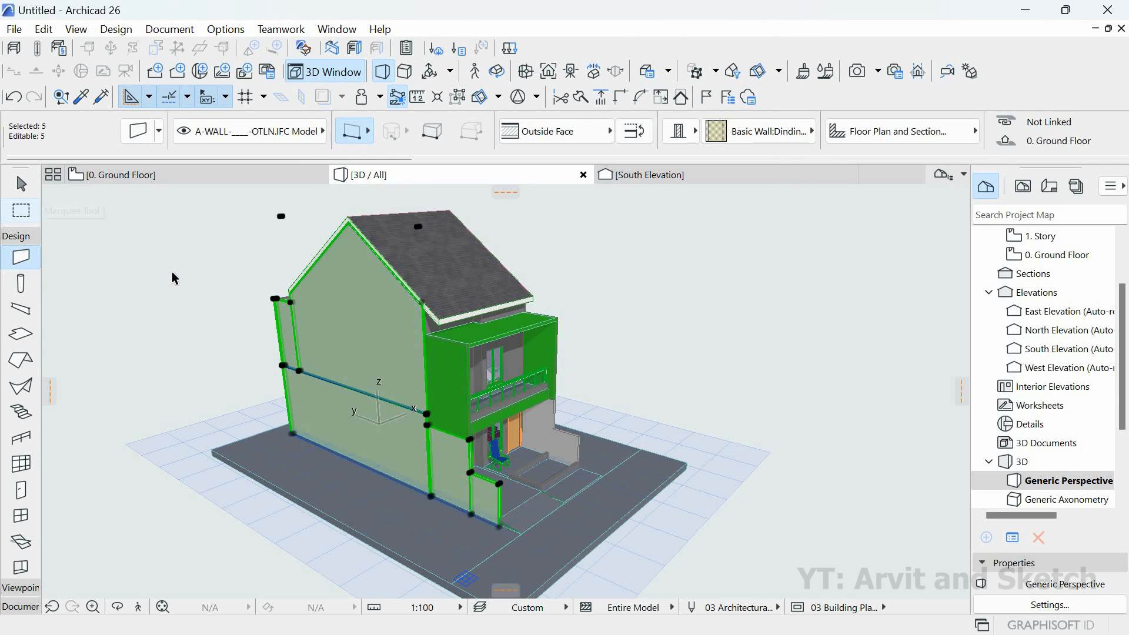
{"action": "left_click", "coordinate": [21, 184]}
{"action": "key", "text": "Escape"}
Select the four front walls around the balcony door, upper window, ground-floor window and entrance door
{"action": "scroll", "coordinate": [458, 461], "scroll_direction": "down", "scroll_amount": 2}
{"action": "middle_click_drag", "start_coordinate": [459, 461], "coordinate": [527, 457], "text": "shift"}
{"action": "scroll", "coordinate": [493, 432], "scroll_direction": "up", "scroll_amount": 4}
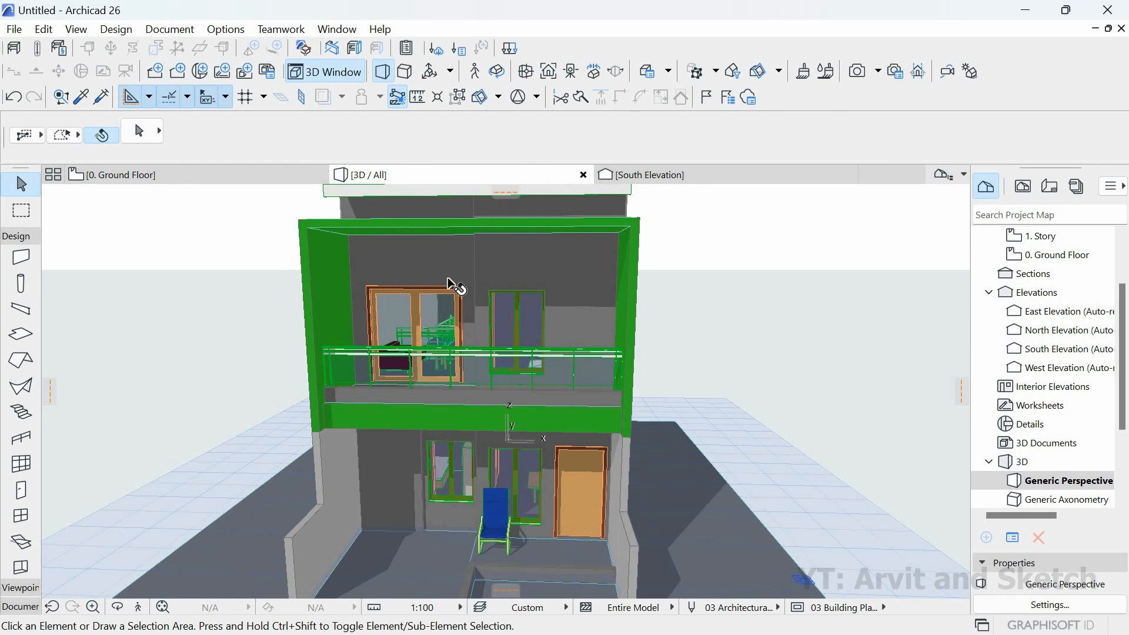
{"action": "left_click", "coordinate": [462, 280]}
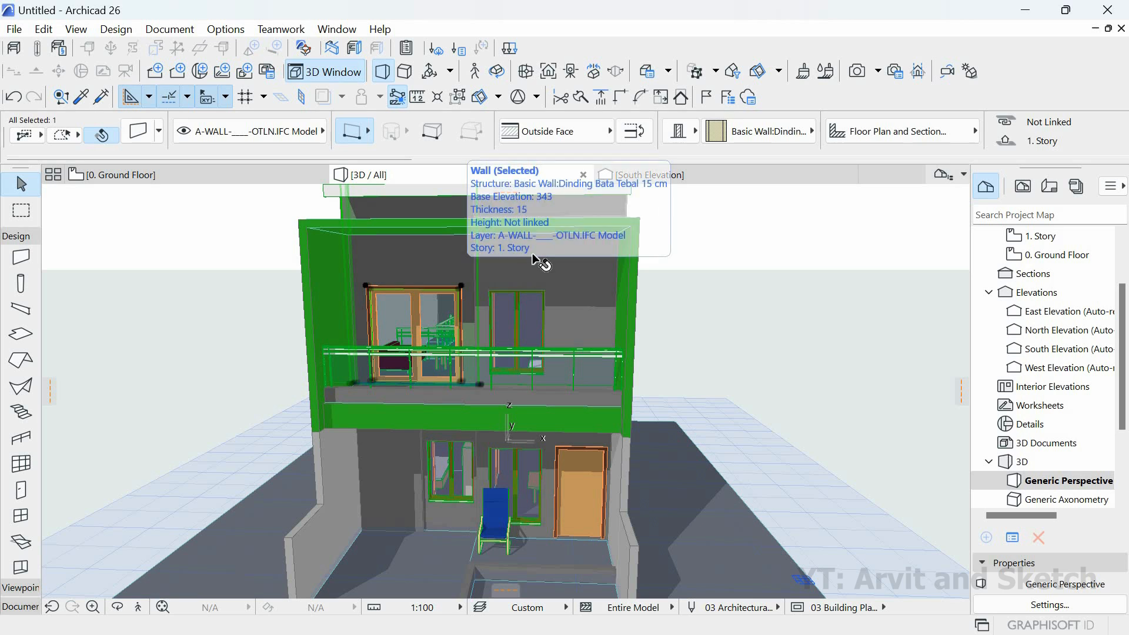
{"action": "middle_click_drag", "start_coordinate": [506, 434], "coordinate": [465, 484], "text": "shift"}
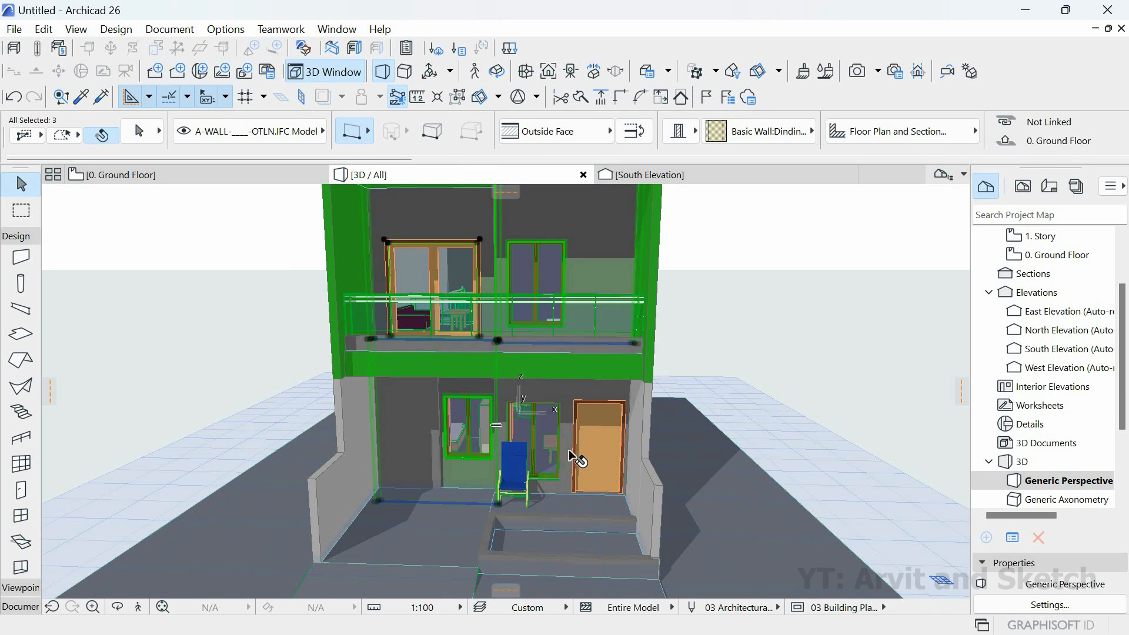
{"action": "left_click", "coordinate": [572, 402], "text": "shift"}
{"action": "left_click", "coordinate": [574, 406], "text": "shift"}
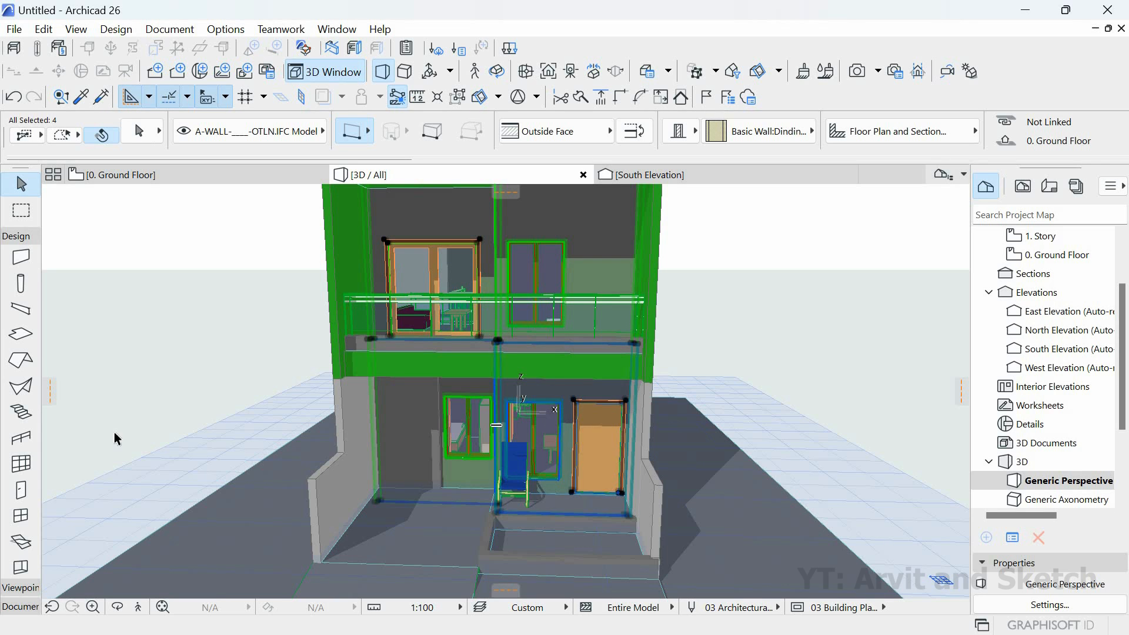
Override all three surfaces of the selected front walls with Paint - Light Gray, apply the settings and deselect the walls
{"action": "left_click", "coordinate": [26, 262]}
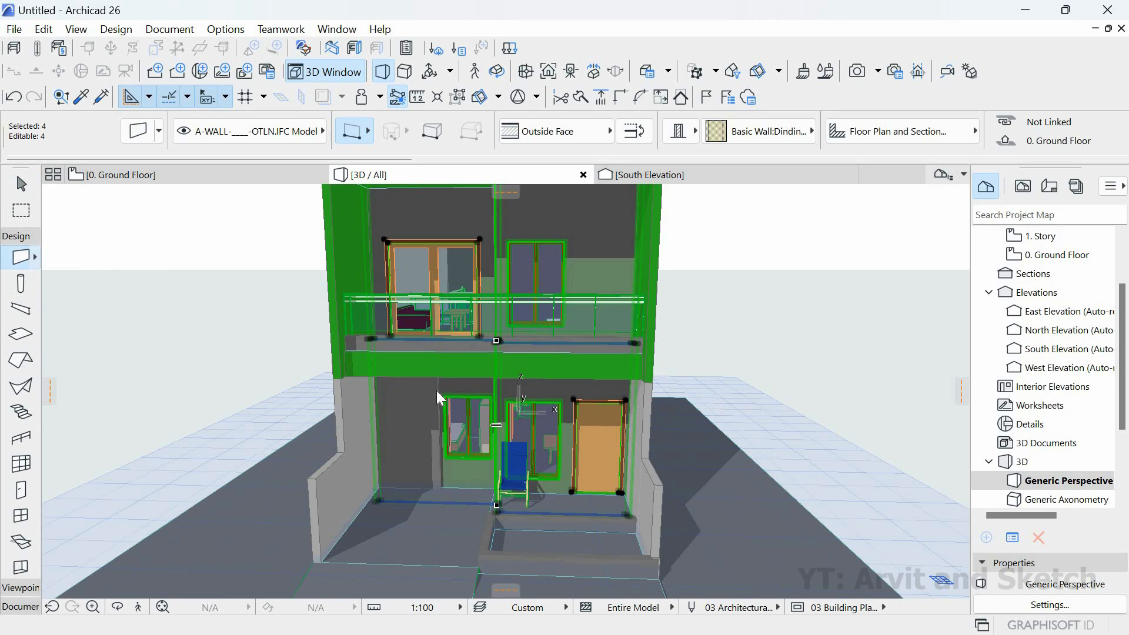
{"action": "key", "text": "ctrl+t"}
{"action": "left_click", "coordinate": [451, 233]}
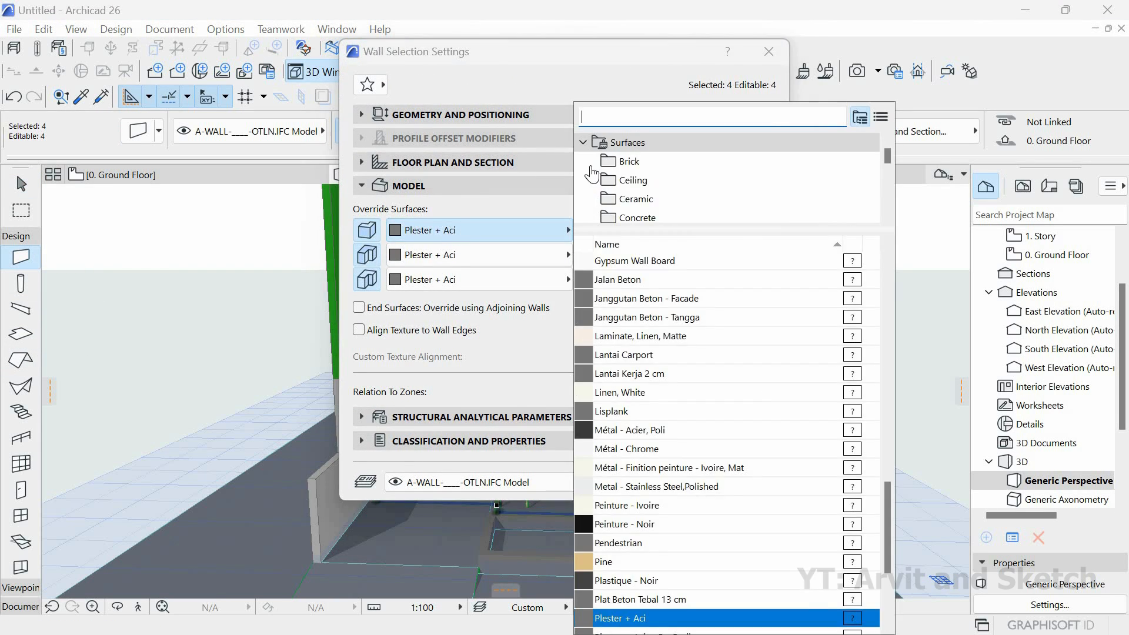
{"action": "type", "text": "paint"}
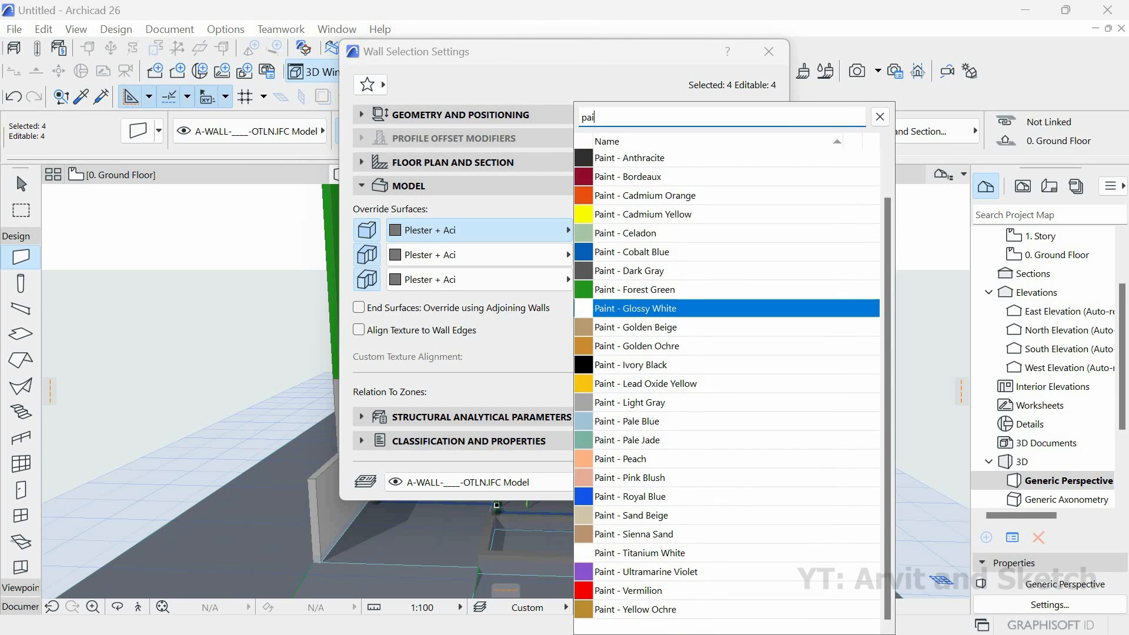
{"action": "left_click", "coordinate": [657, 406]}
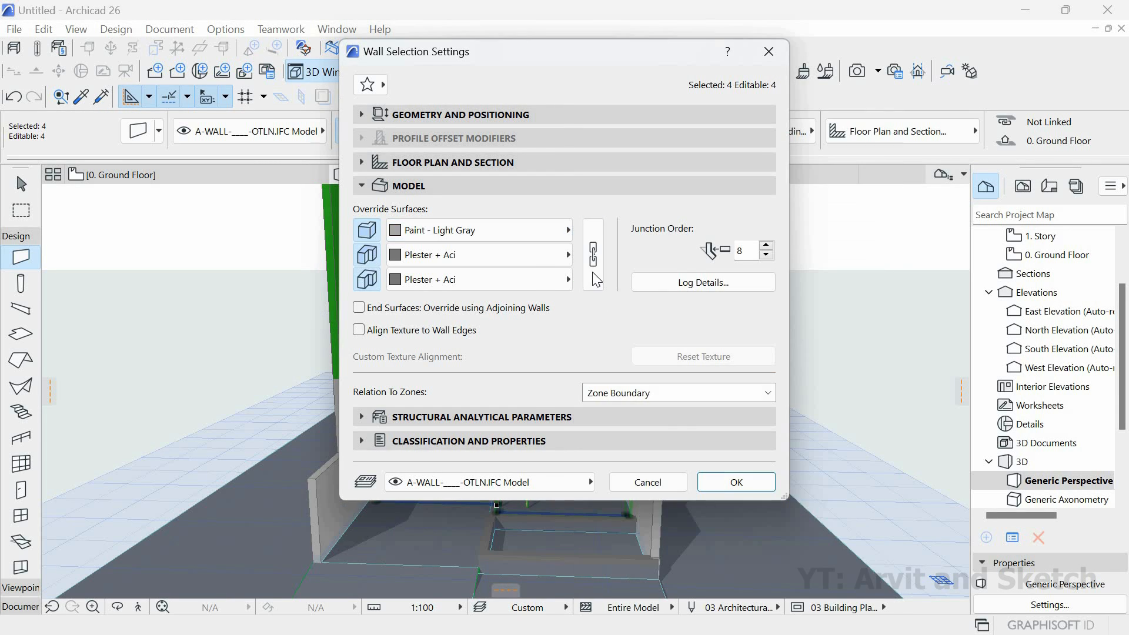
{"action": "left_click", "coordinate": [718, 479]}
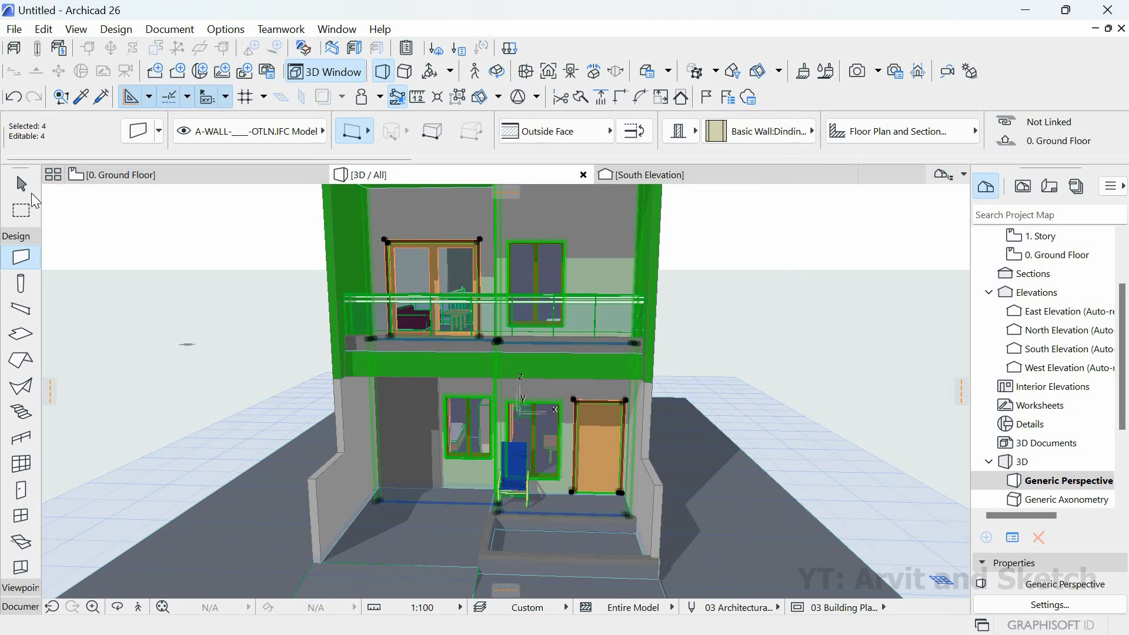
{"action": "key", "text": "Escape"}
Override the surface of the narrow ground-floor accent wall beside the porch window with Paint - Vermilion and deselect it
{"action": "left_click", "coordinate": [396, 477]}
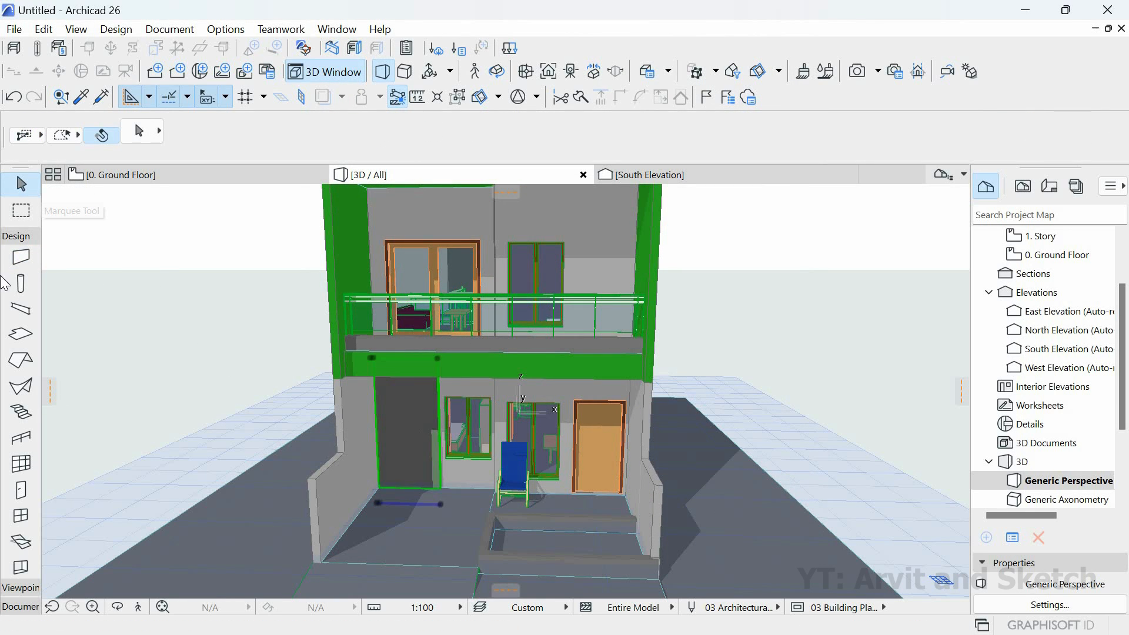
{"action": "double_click", "coordinate": [21, 262]}
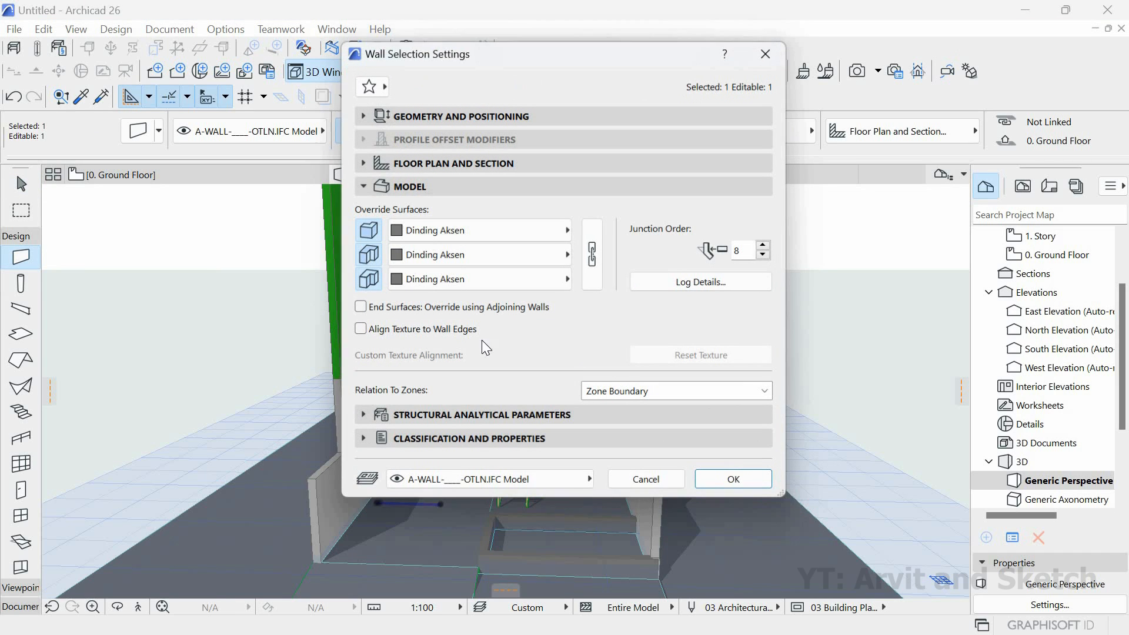
{"action": "left_click", "coordinate": [530, 223]}
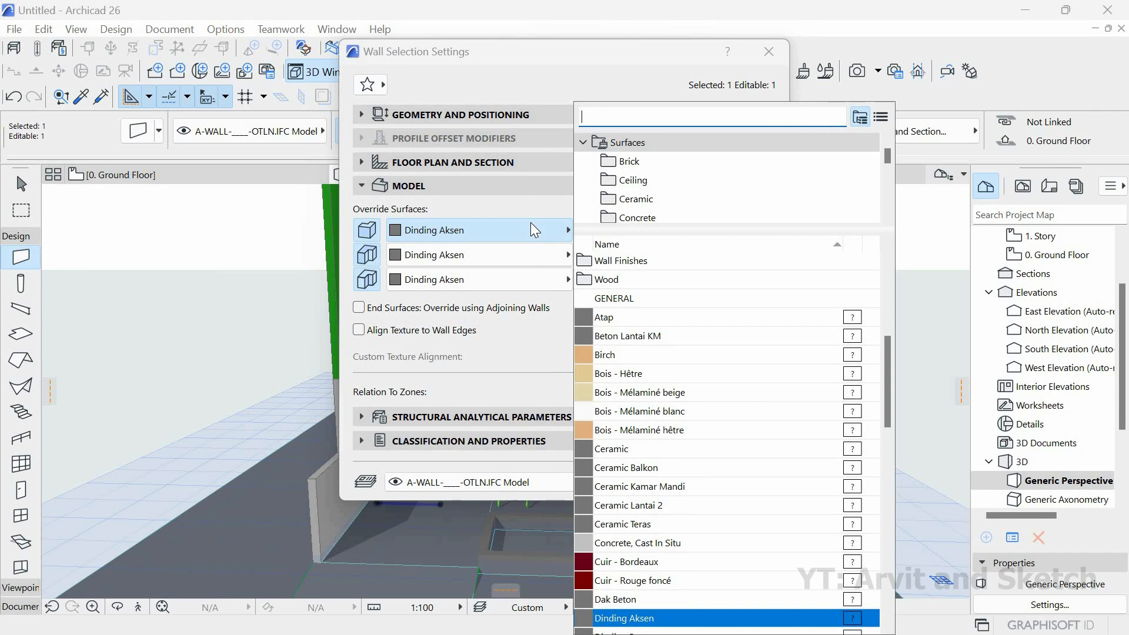
{"action": "type", "text": "paint"}
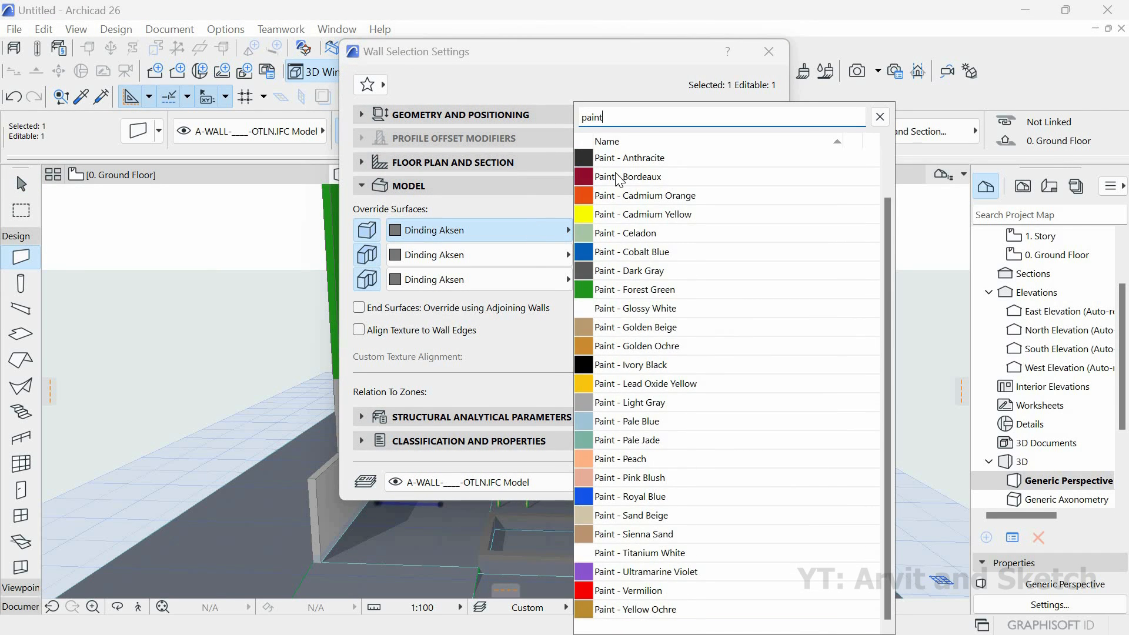
{"action": "left_click", "coordinate": [642, 590]}
{"action": "left_click", "coordinate": [758, 482]}
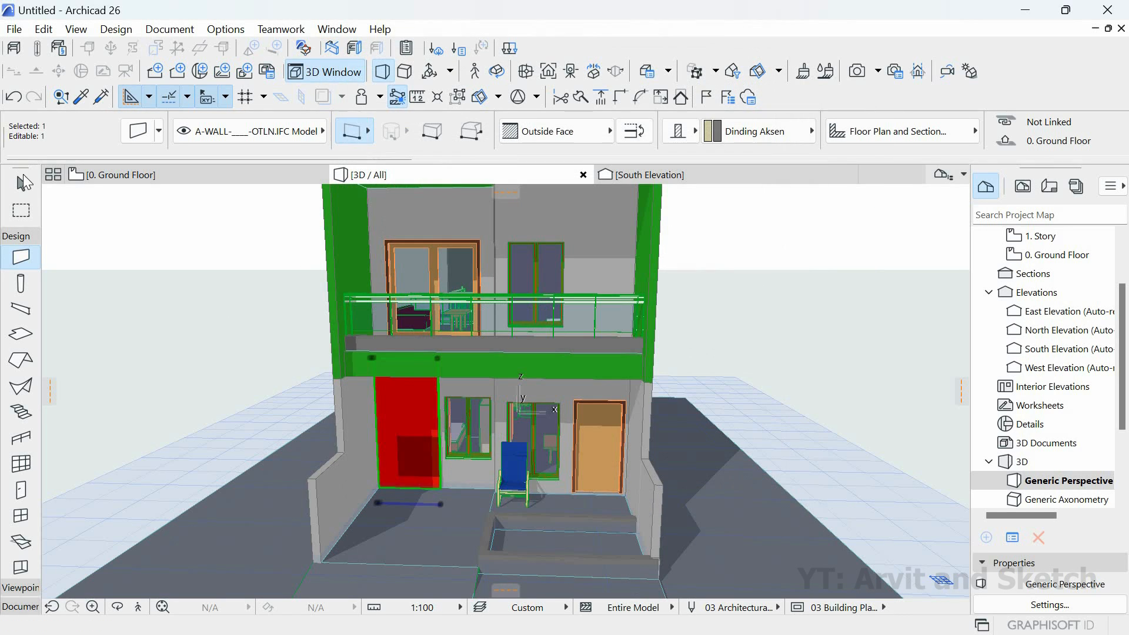
{"action": "left_click", "coordinate": [23, 184]}
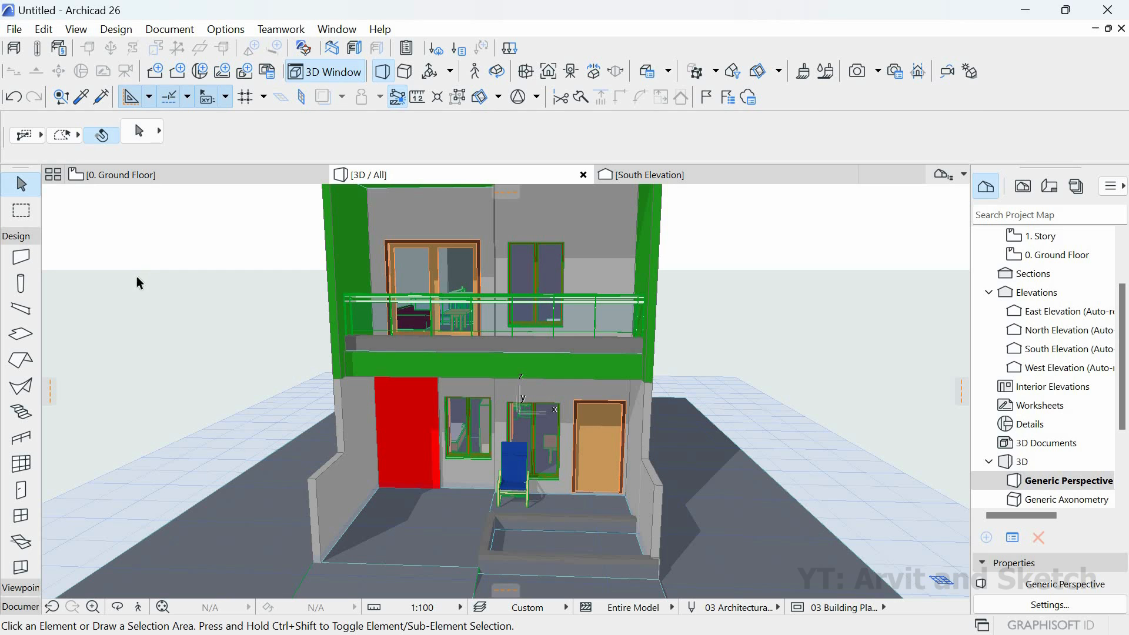
Link the accent wall's three surface overrides to Paint - Vermilion, apply the settings and deselect the wall
{"action": "left_click", "coordinate": [400, 429]}
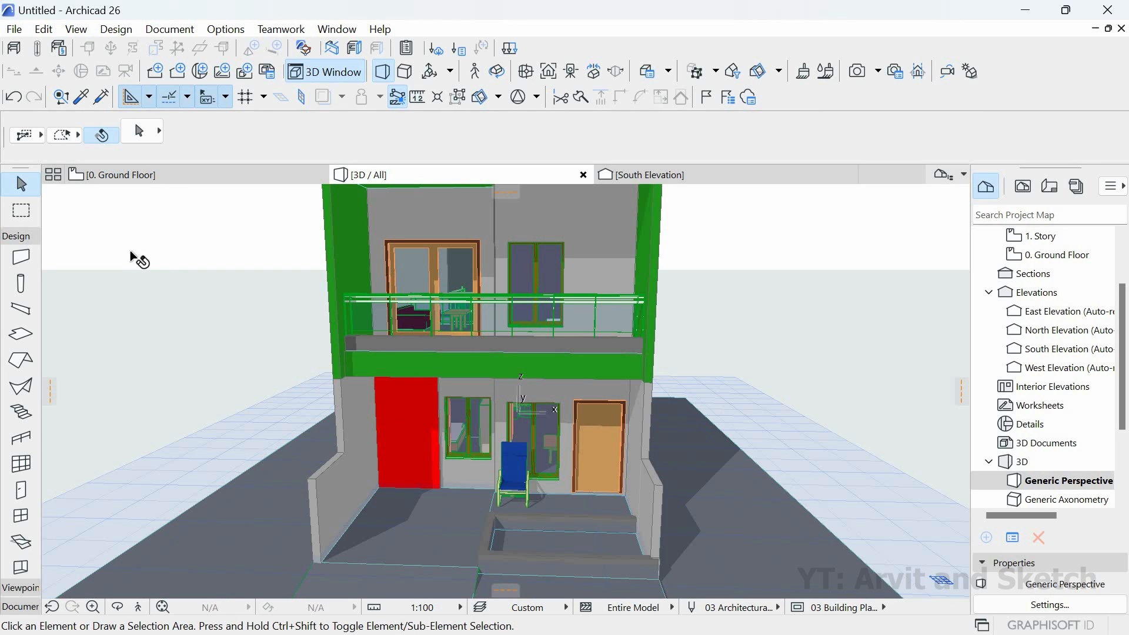
{"action": "left_click", "coordinate": [23, 257]}
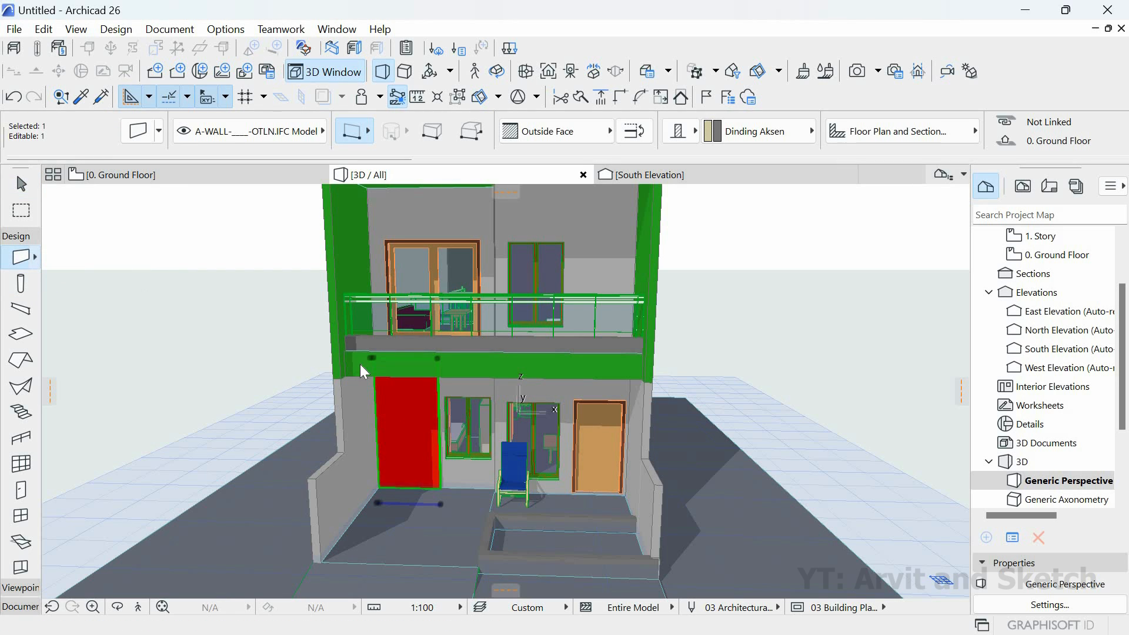
{"action": "key", "text": "ctrl+t"}
{"action": "left_click", "coordinate": [593, 254]}
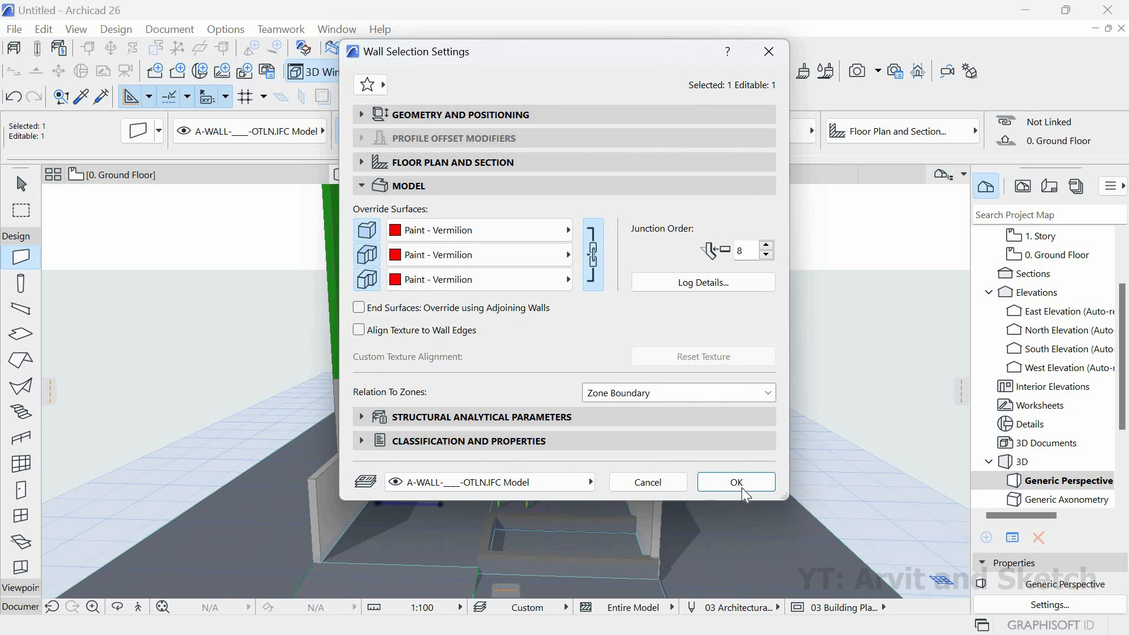
{"action": "left_click", "coordinate": [22, 185]}
{"action": "left_click", "coordinate": [261, 333]}
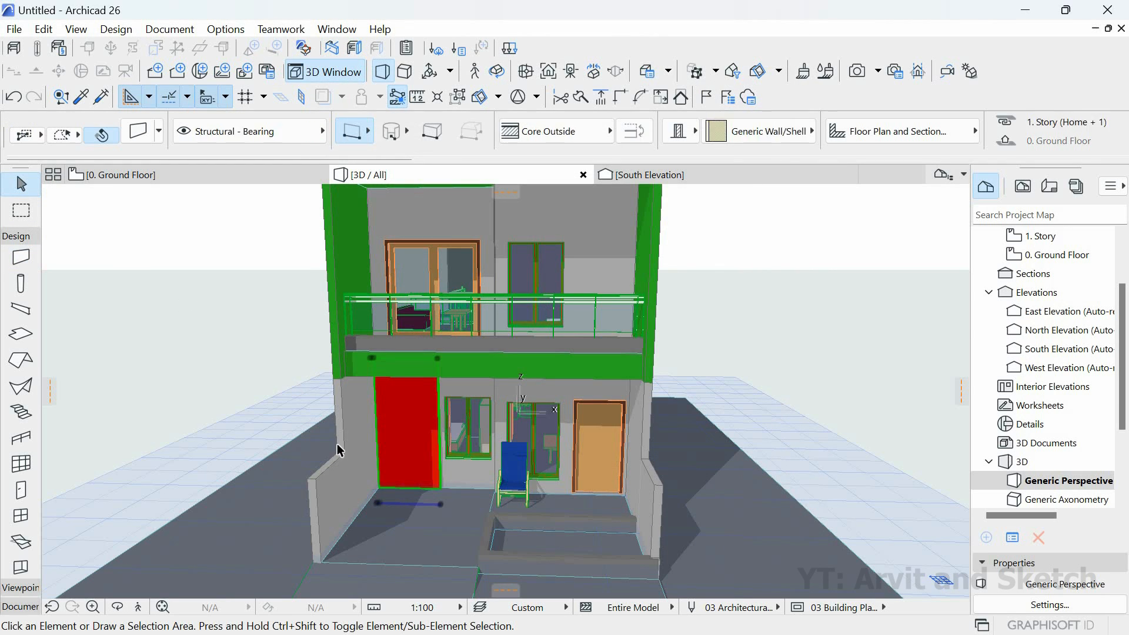
Select the three rear walls: the two stacked back walls and the set-back wall under the roof edge
{"action": "scroll", "coordinate": [337, 444], "scroll_direction": "down", "scroll_amount": 2}
{"action": "middle_click_drag", "start_coordinate": [427, 468], "coordinate": [516, 353], "text": "shift"}
{"action": "left_click", "coordinate": [516, 353]}
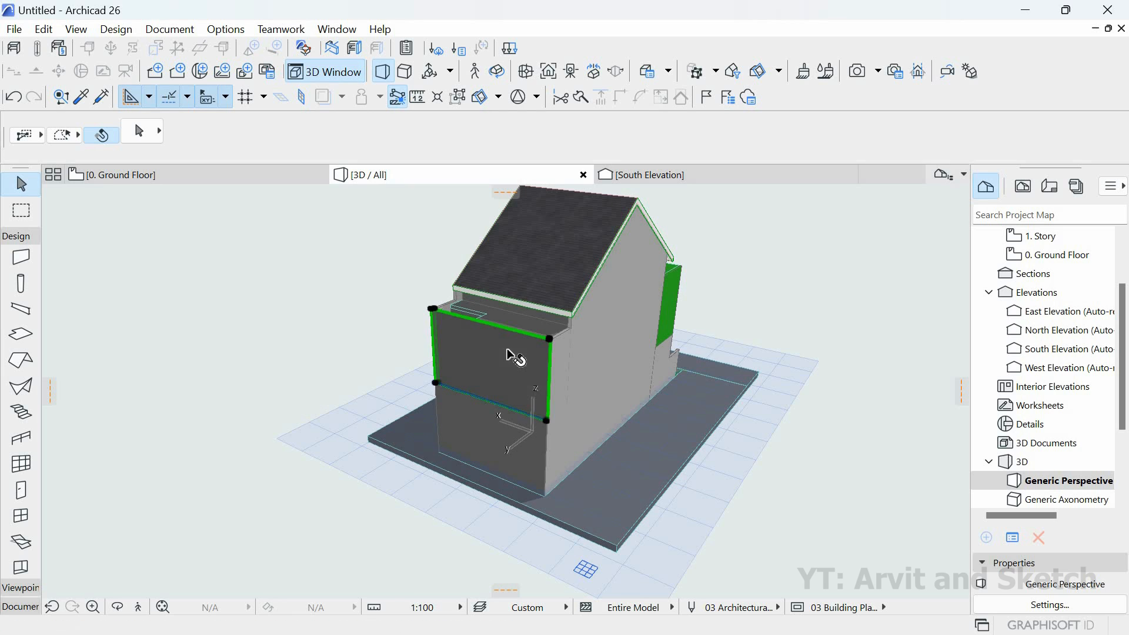
{"action": "scroll", "coordinate": [518, 326], "scroll_direction": "up", "scroll_amount": 2}
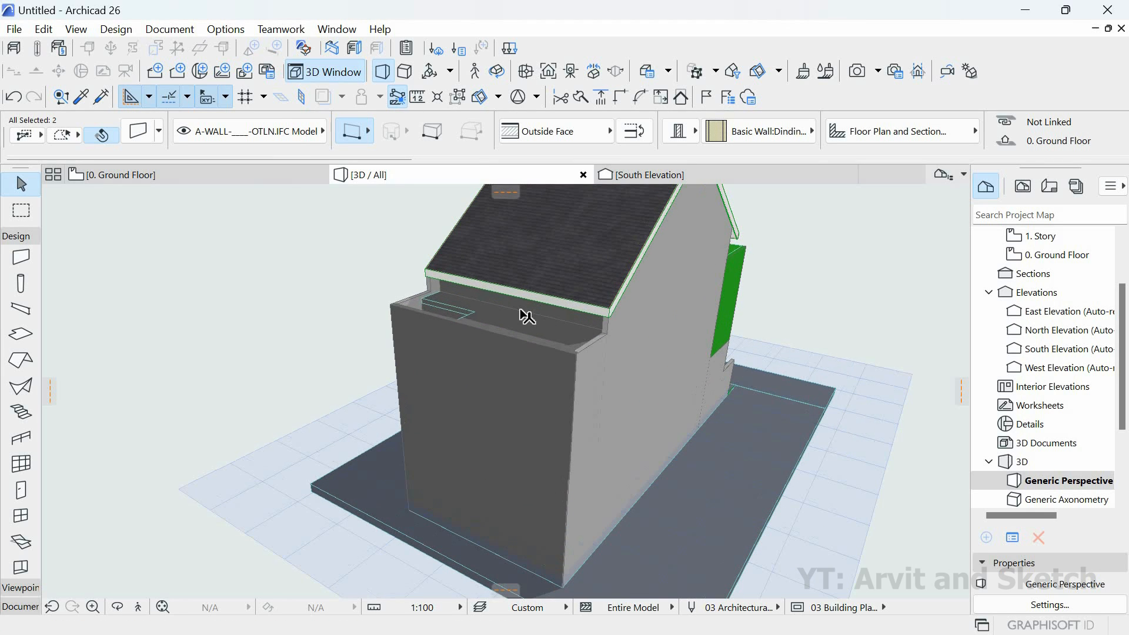
{"action": "left_click", "coordinate": [523, 310], "text": "shift"}
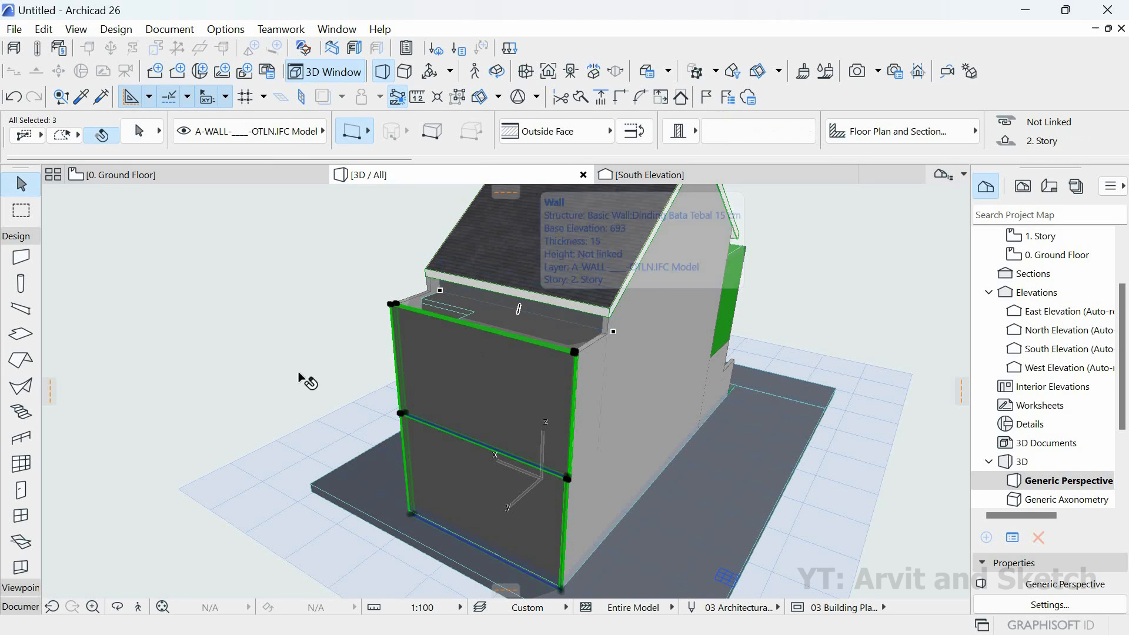
Override all three surfaces of the rear walls with Paint - Light Gray, apply, deselect and return to the front of the house
{"action": "double_click", "coordinate": [21, 258]}
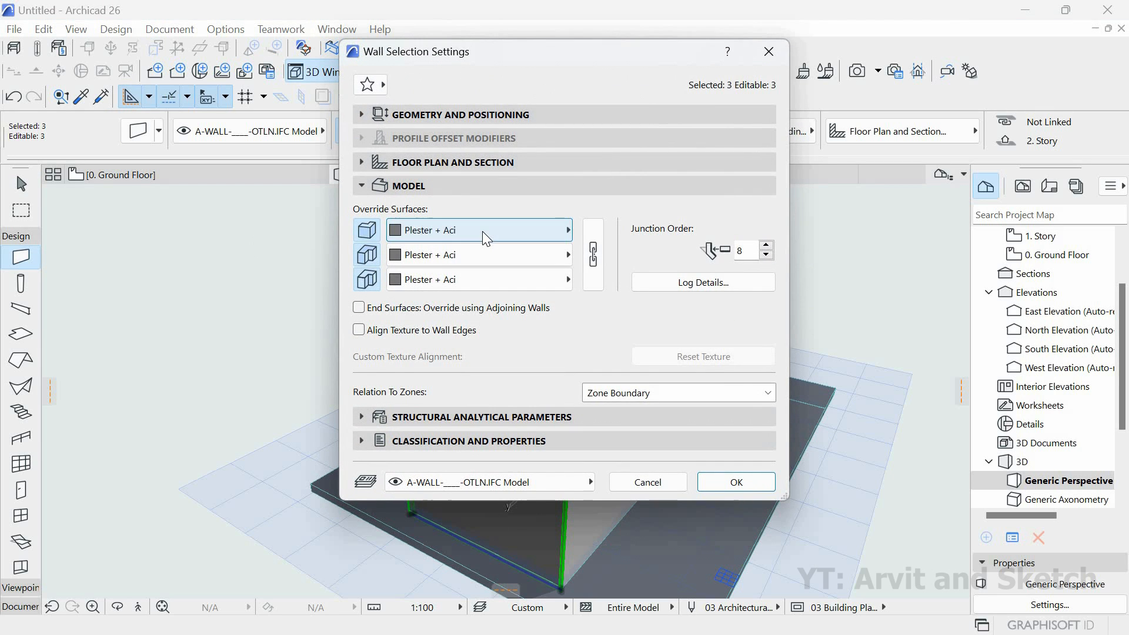
{"action": "left_click", "coordinate": [482, 231]}
{"action": "type", "text": "paint"}
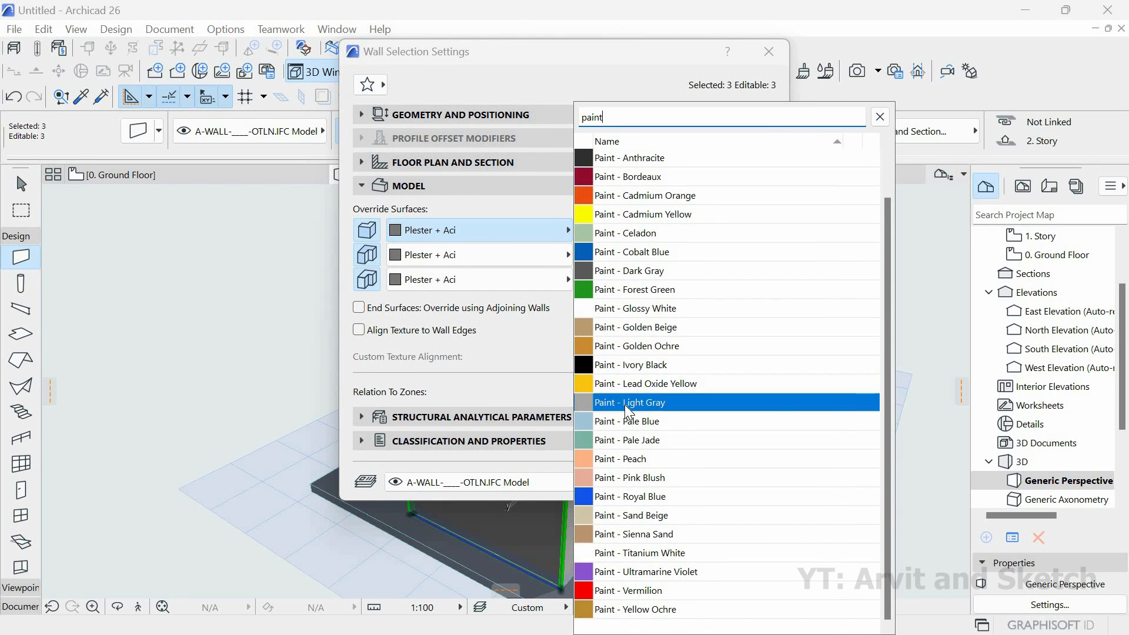
{"action": "left_click", "coordinate": [625, 405]}
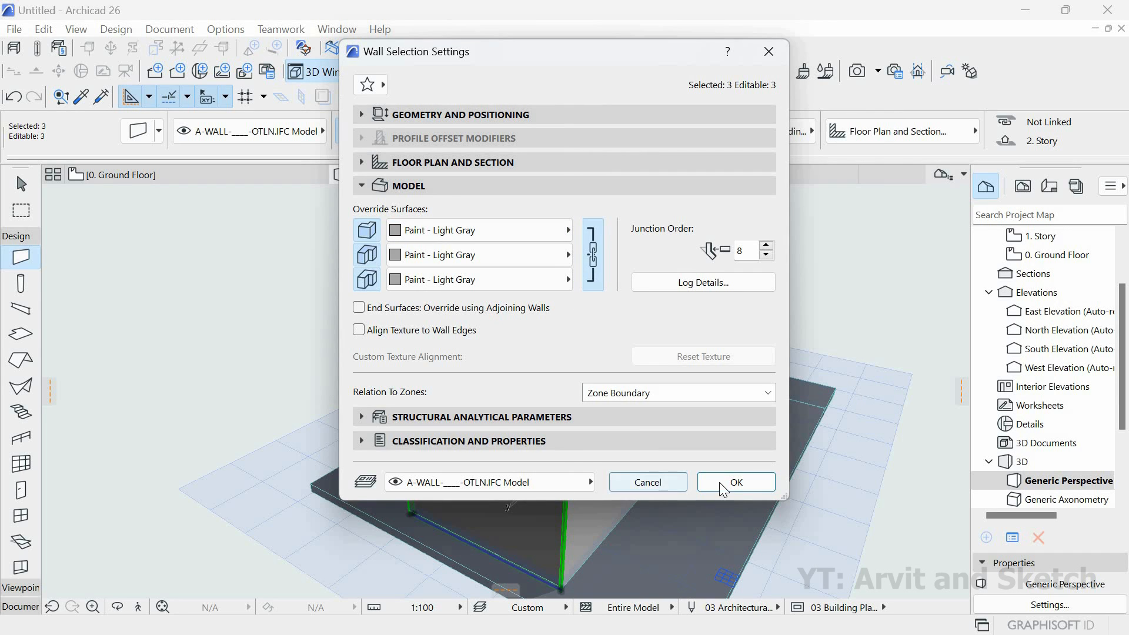
{"action": "left_click", "coordinate": [737, 483]}
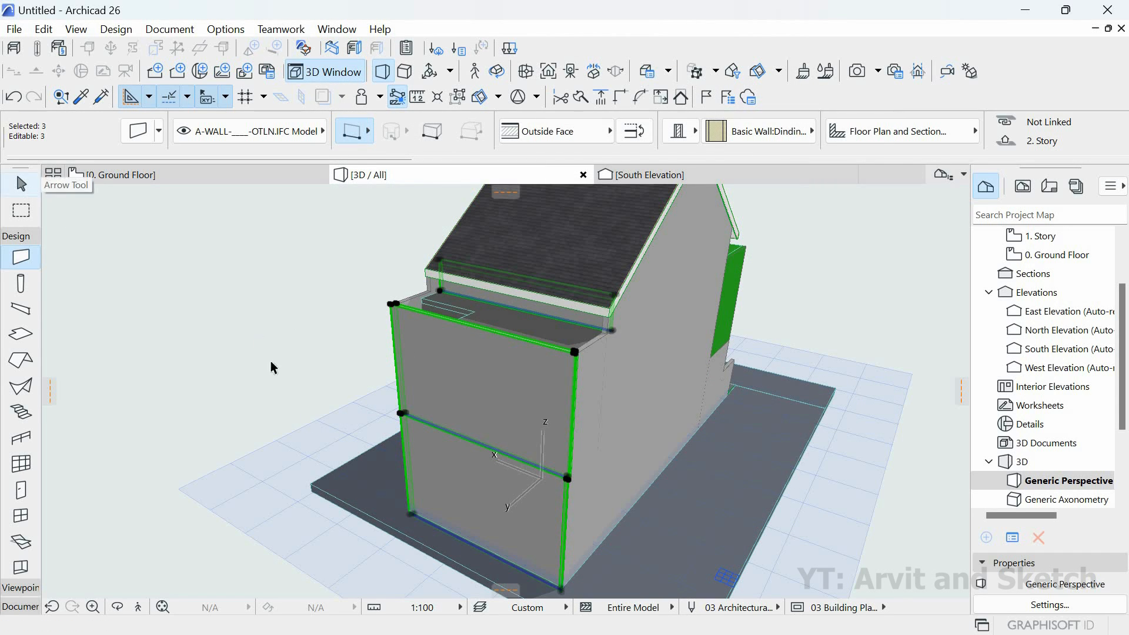
{"action": "left_click", "coordinate": [270, 367]}
{"action": "scroll", "coordinate": [432, 492], "scroll_direction": "down", "scroll_amount": 5}
{"action": "middle_click_drag", "start_coordinate": [354, 487], "coordinate": [574, 383], "text": "shift"}
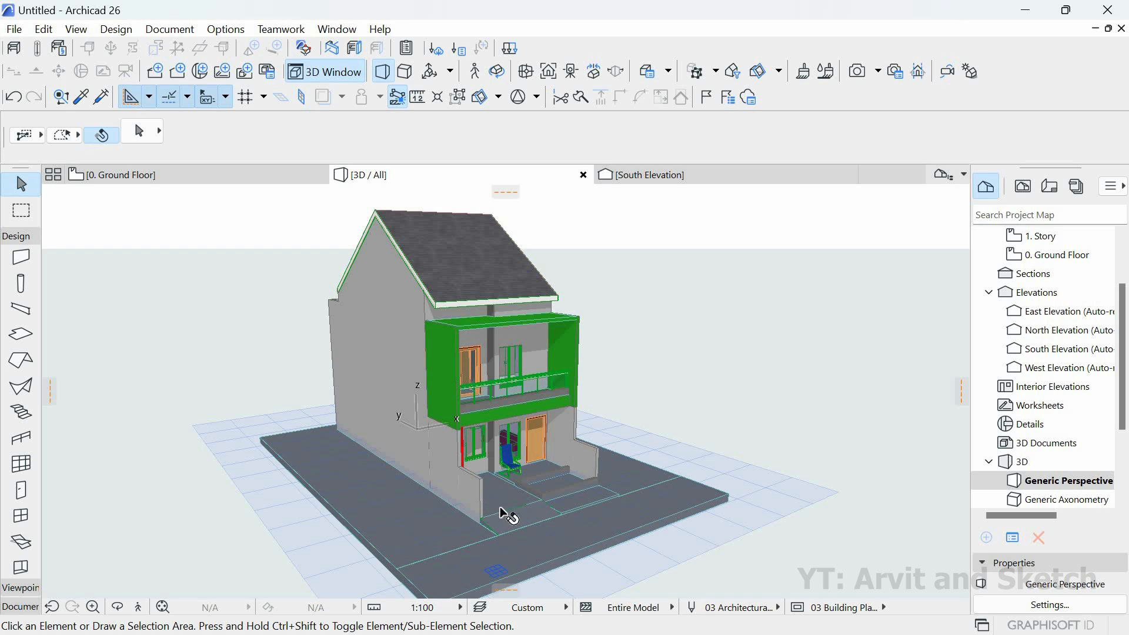
Select the carport floor slab in front of the red accent wall and open its slab settings
{"action": "left_click_drag", "start_coordinate": [499, 497], "coordinate": [504, 504]}
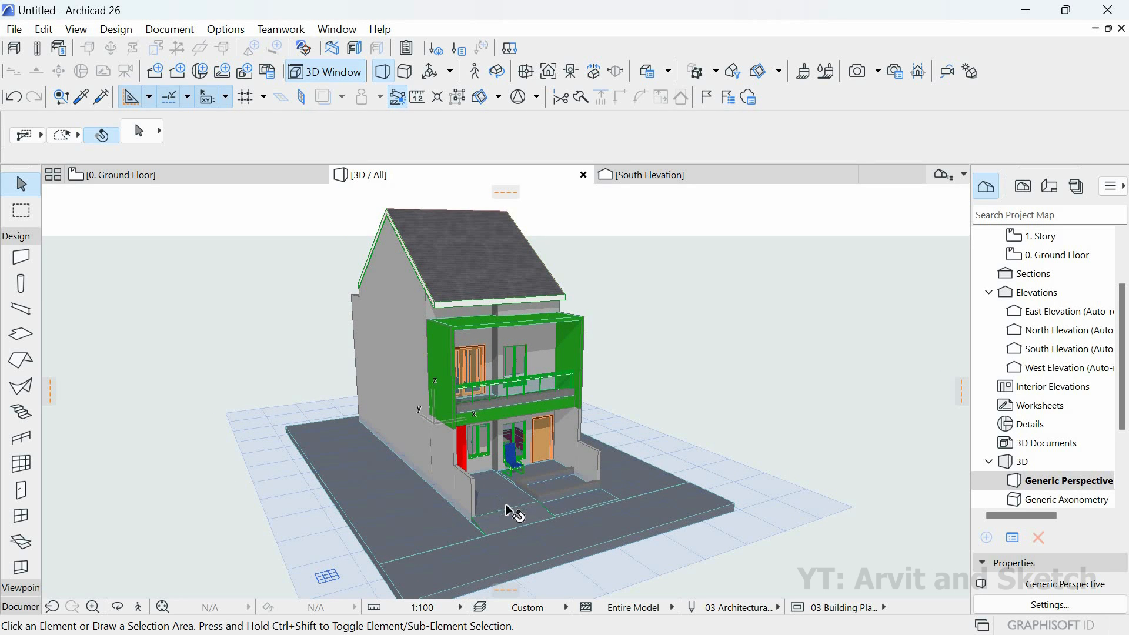
{"action": "scroll", "coordinate": [507, 510], "scroll_direction": "up", "scroll_amount": 8}
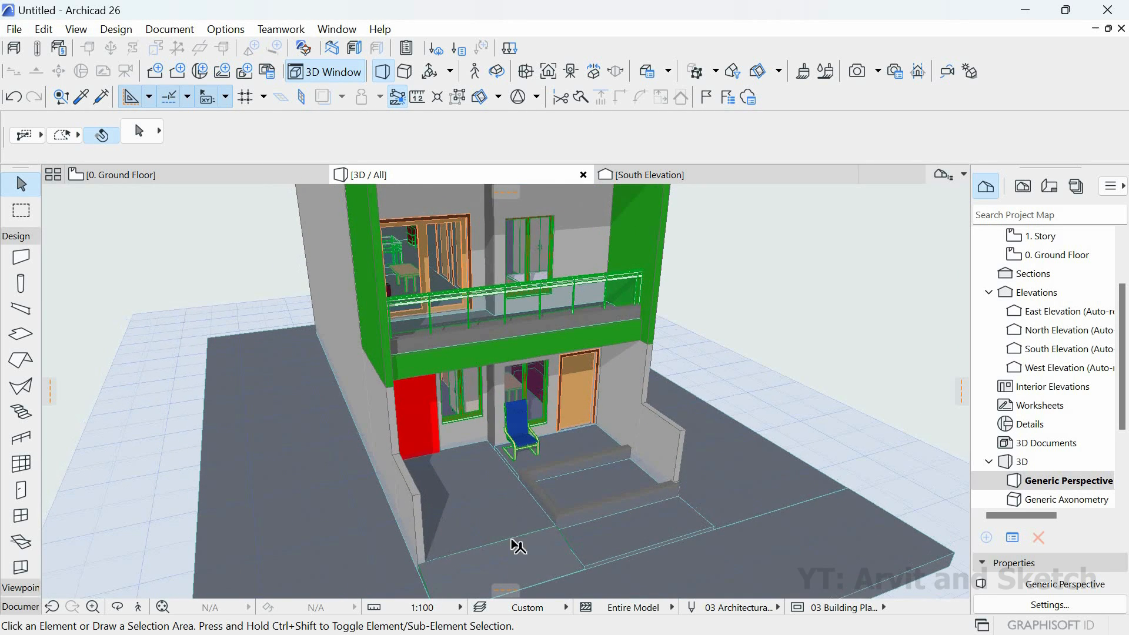
{"action": "left_click", "coordinate": [516, 536]}
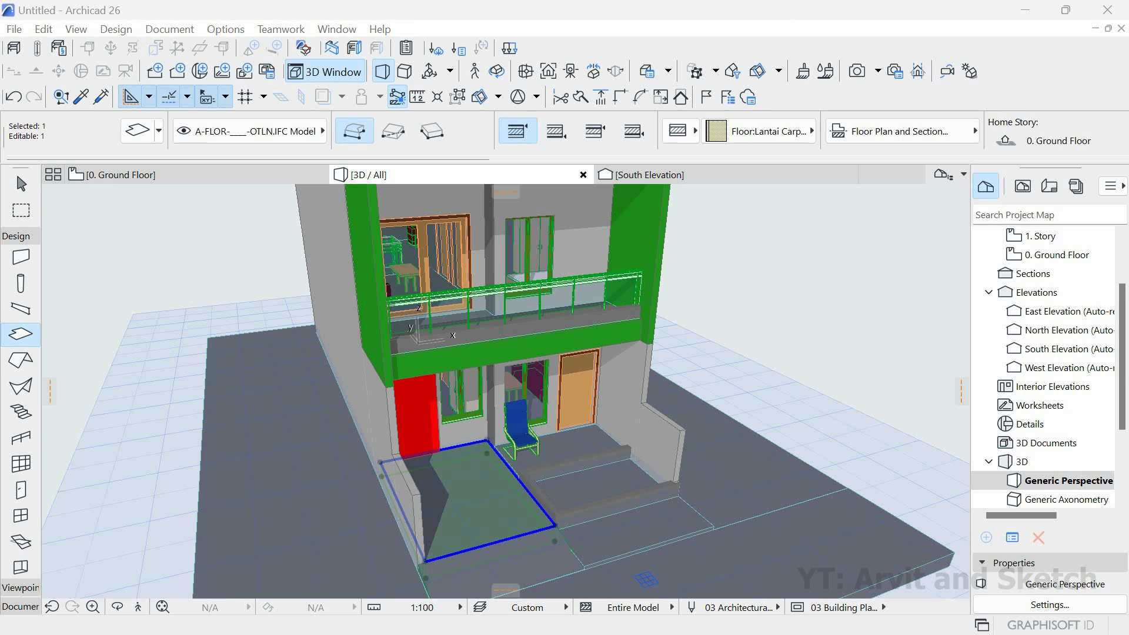
{"action": "double_click", "coordinate": [24, 334]}
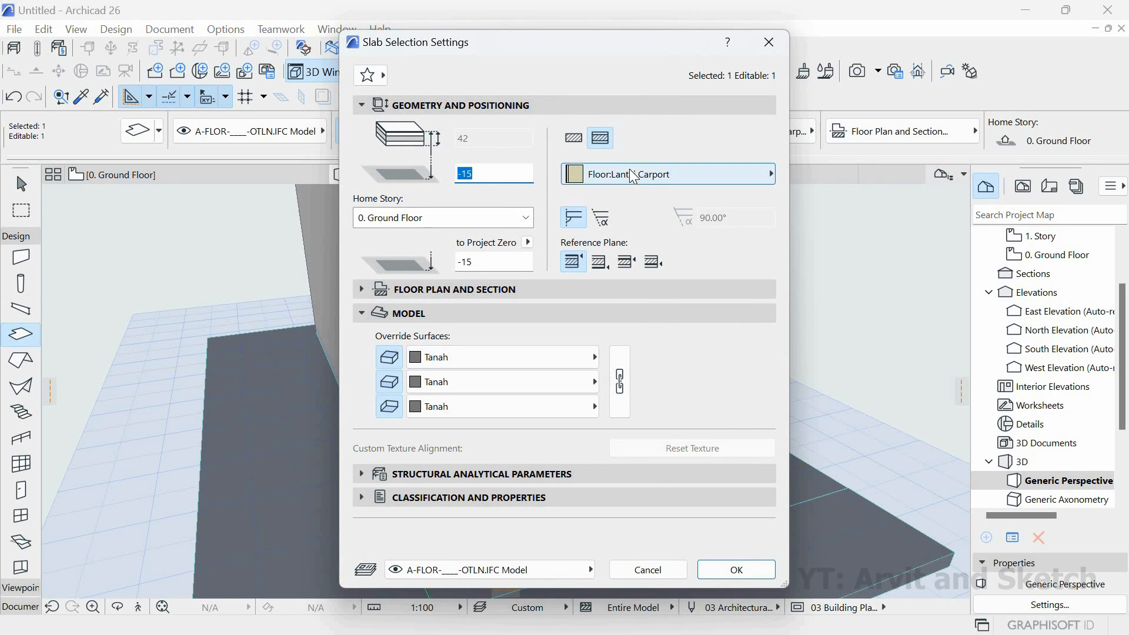
{"action": "left_click", "coordinate": [632, 175]}
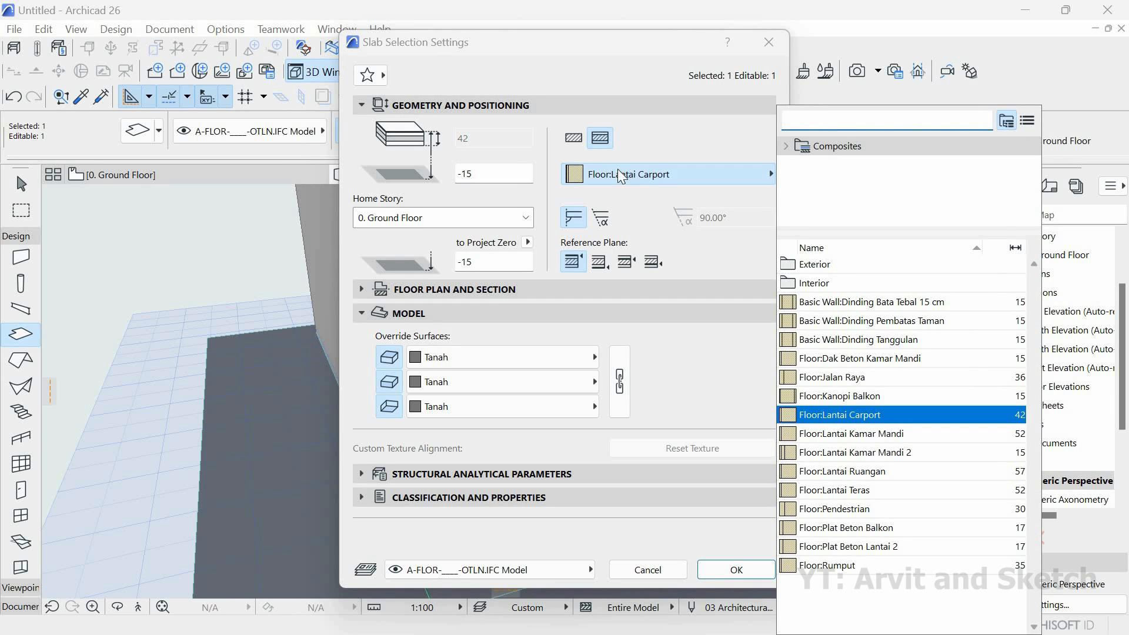
{"action": "left_click", "coordinate": [621, 176]}
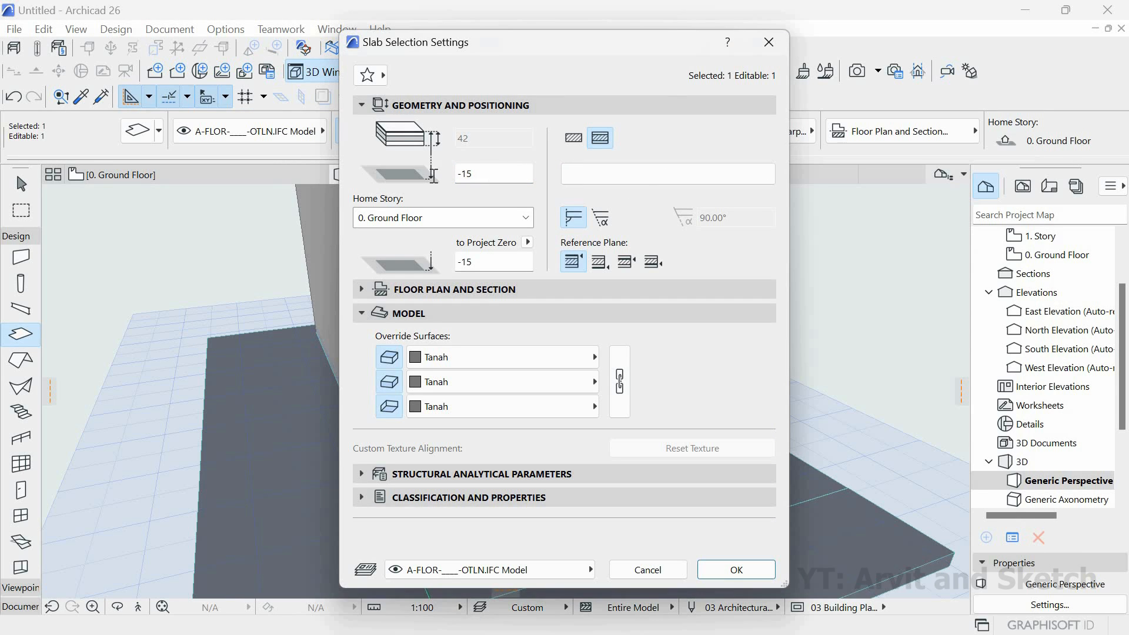
Override the carport slab's top surface with Concrete - 02, link the surface overrides, apply the settings and deselect the slab
{"action": "left_click", "coordinate": [458, 356]}
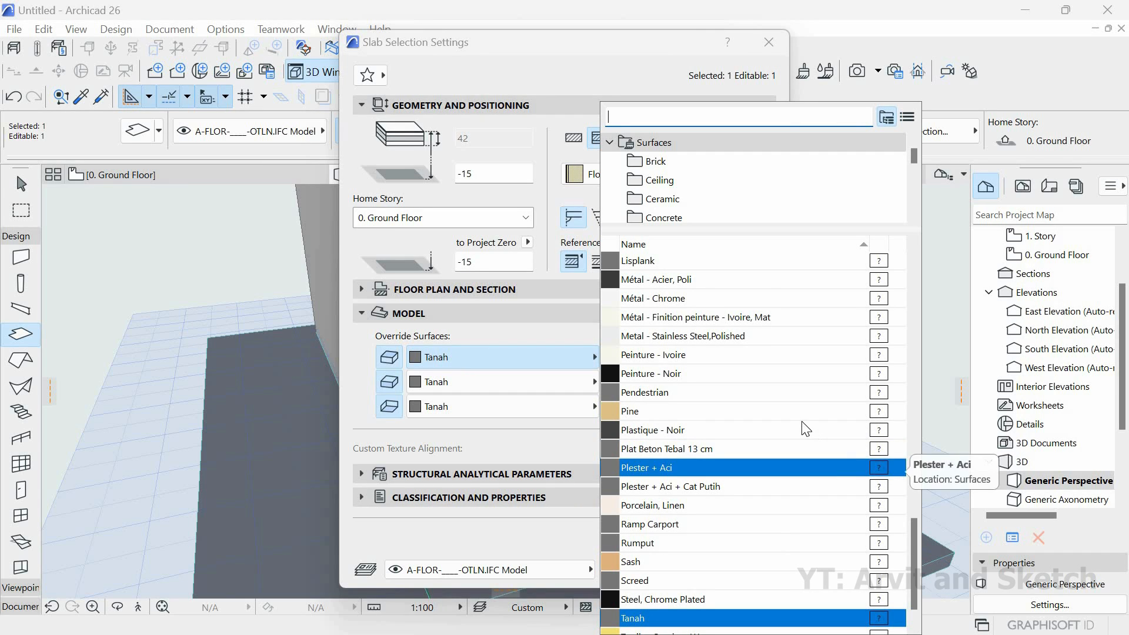
{"action": "scroll", "coordinate": [805, 428], "scroll_direction": "down", "scroll_amount": 1}
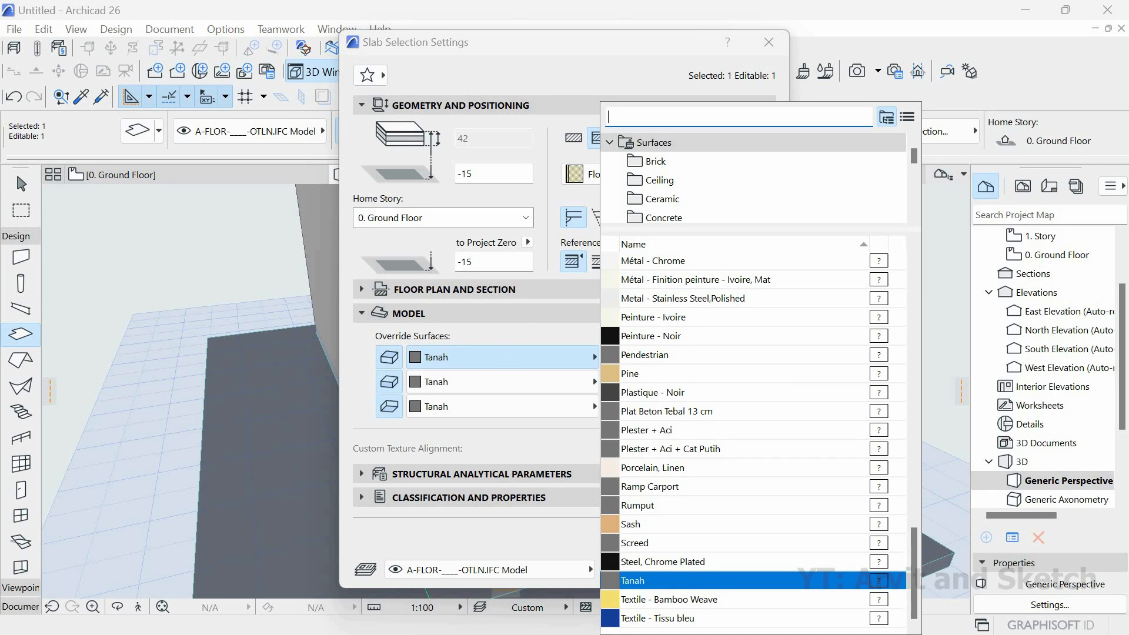
{"action": "type", "text": "conc"}
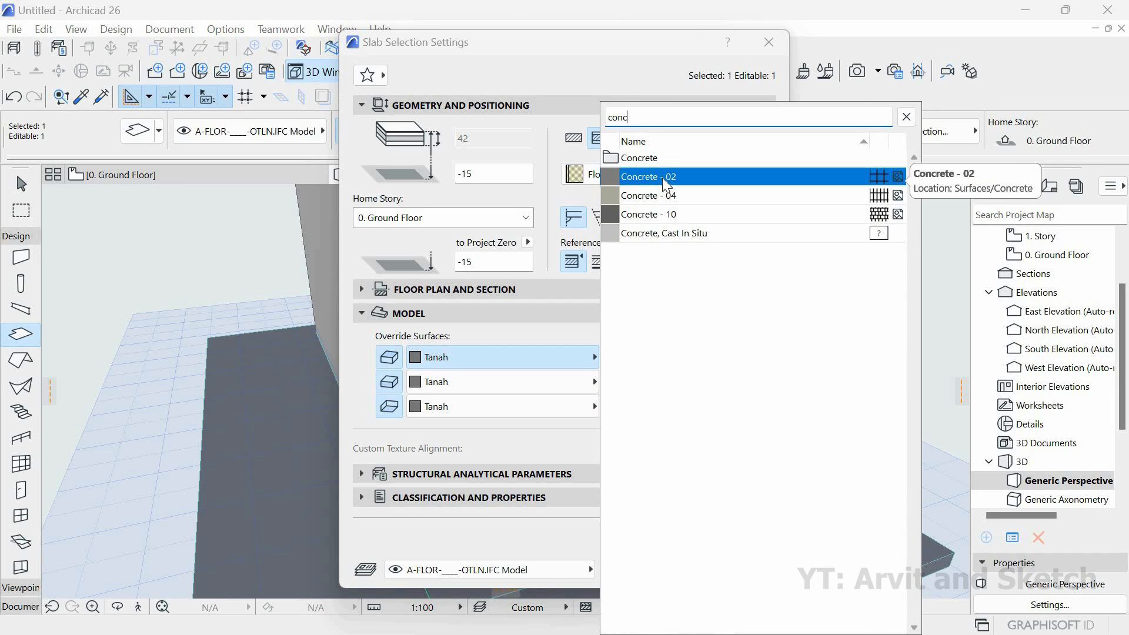
{"action": "left_click", "coordinate": [662, 178]}
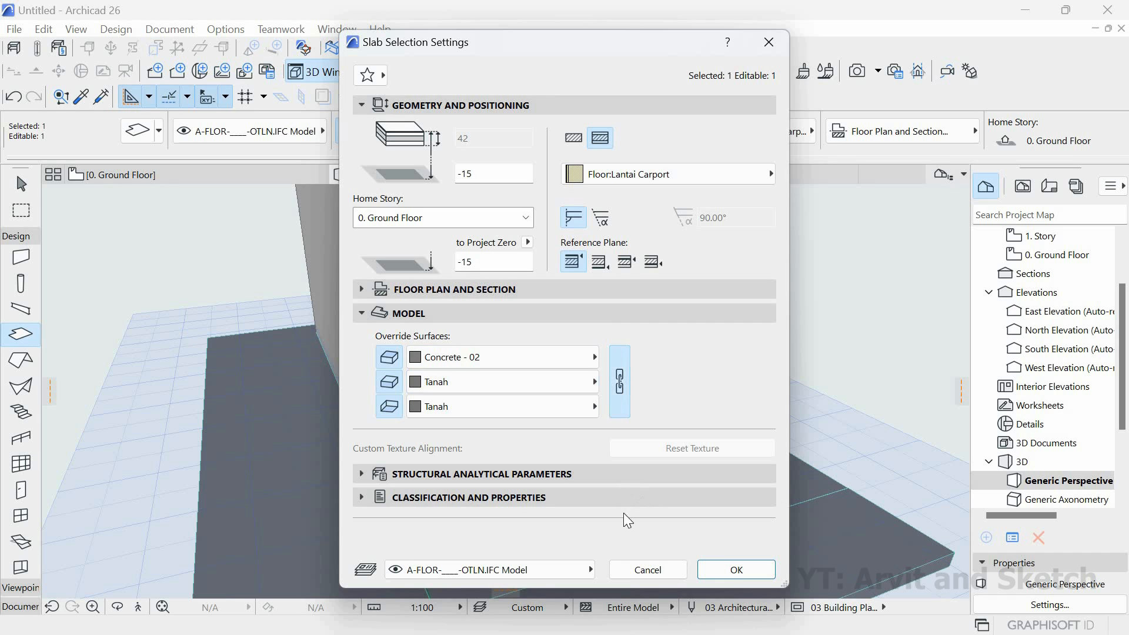
{"action": "left_click", "coordinate": [537, 473]}
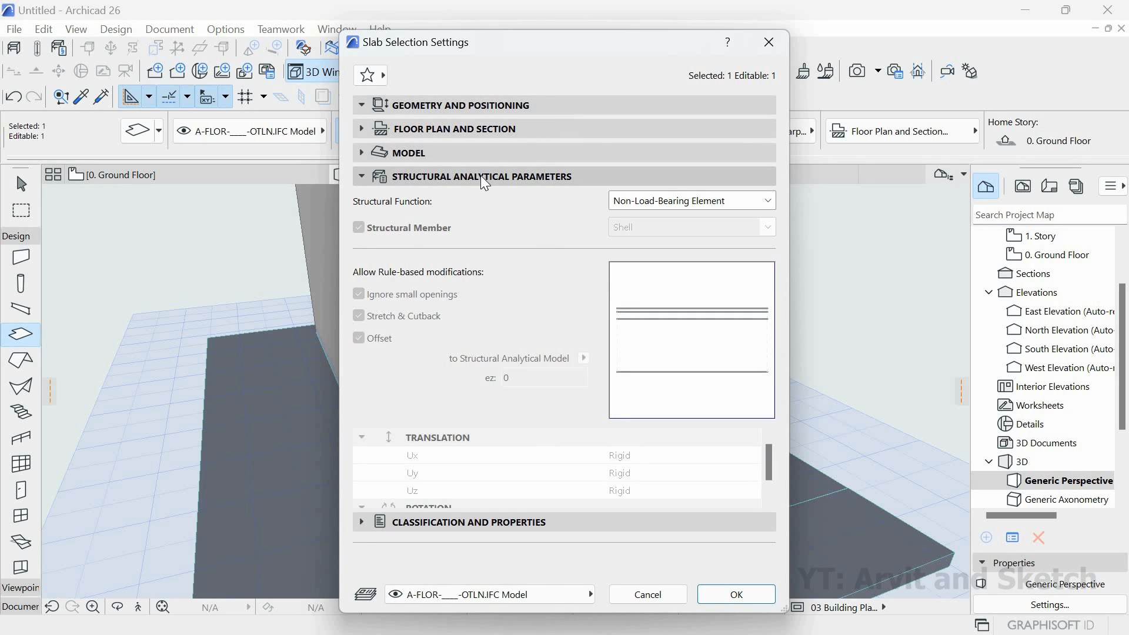
{"action": "left_click", "coordinate": [481, 175]}
{"action": "left_click", "coordinate": [582, 275]}
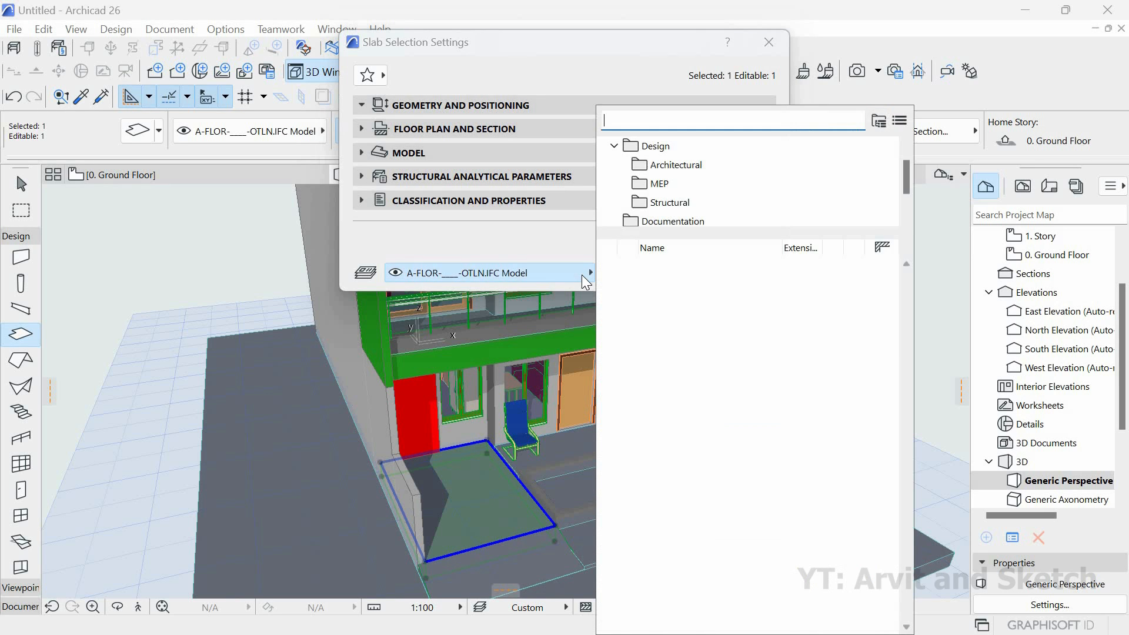
{"action": "key", "text": "Escape"}
{"action": "left_click", "coordinate": [754, 268]}
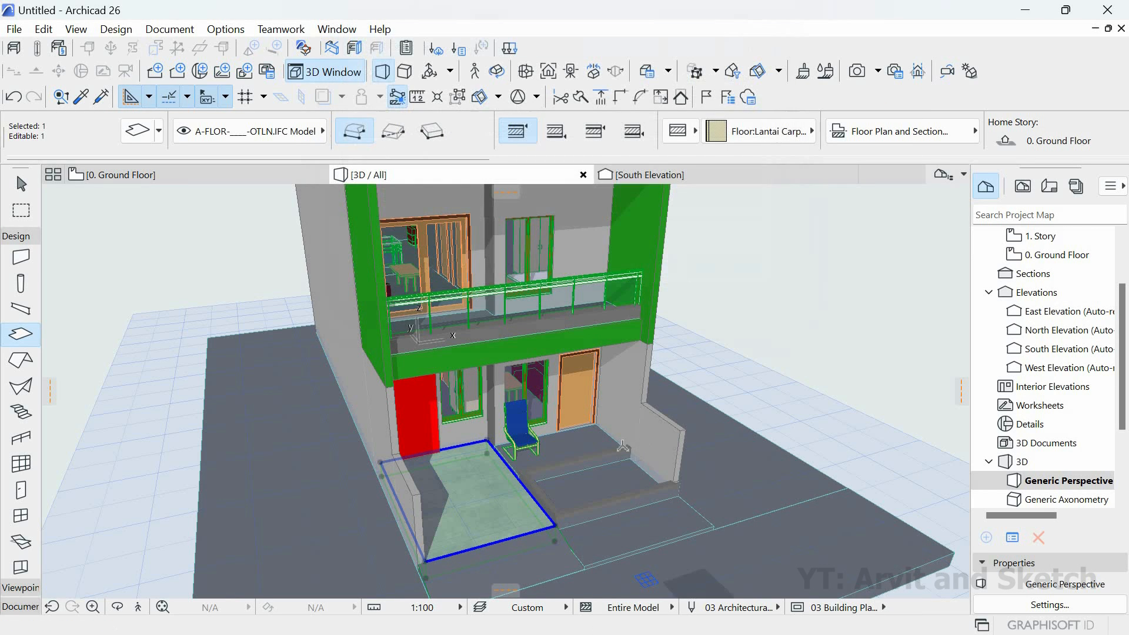
{"action": "key", "text": "Escape"}
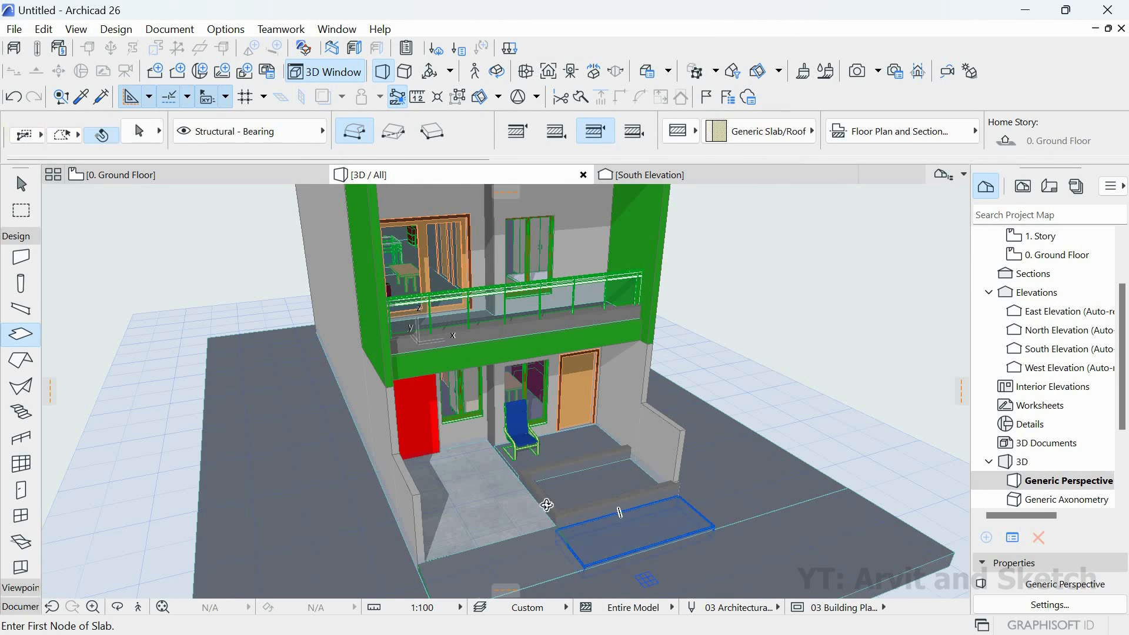
{"action": "middle_click_drag", "start_coordinate": [550, 504], "coordinate": [355, 469], "text": "shift"}
{"action": "scroll", "coordinate": [473, 498], "scroll_direction": "up", "scroll_amount": 2}
{"action": "key", "text": "Escape"}
{"action": "left_click", "coordinate": [353, 476]}
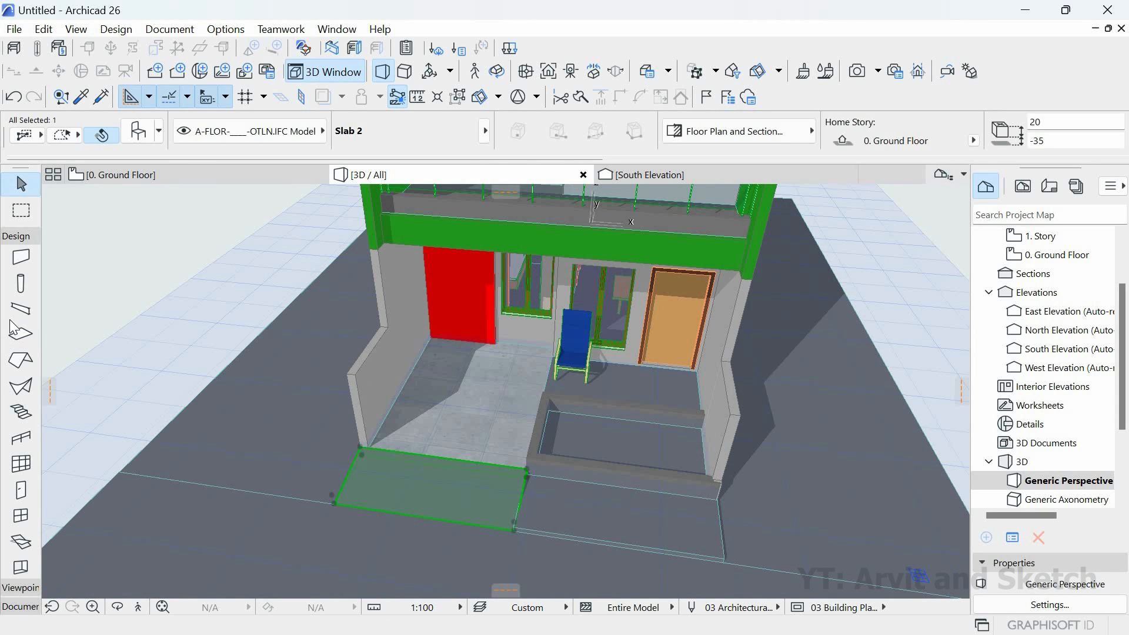
{"action": "left_click", "coordinate": [16, 338]}
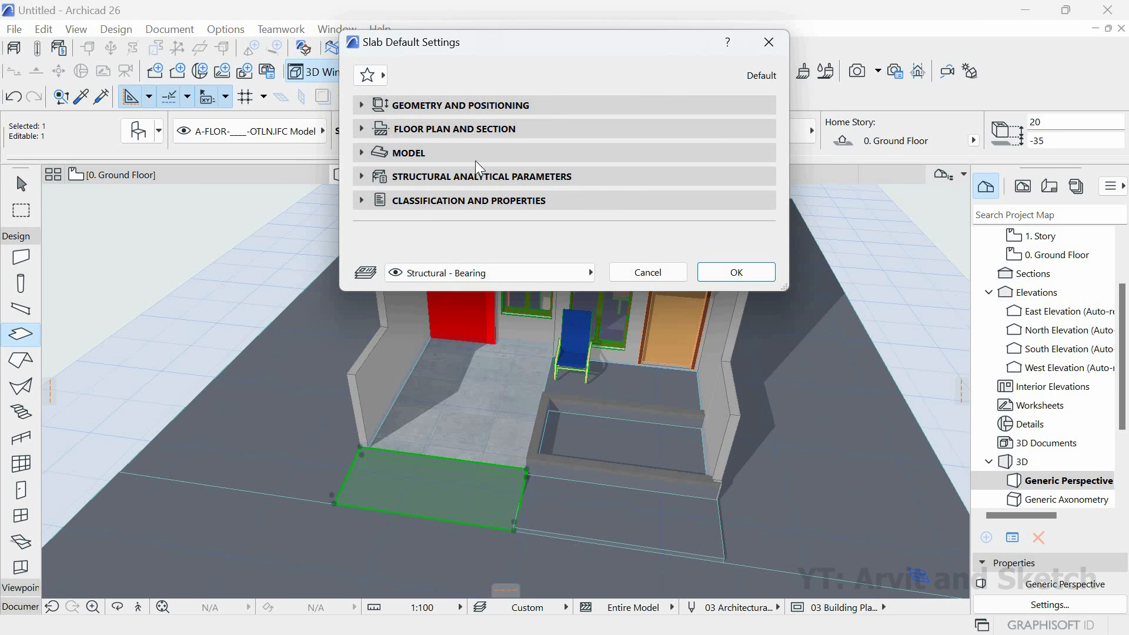
{"action": "left_click", "coordinate": [432, 157]}
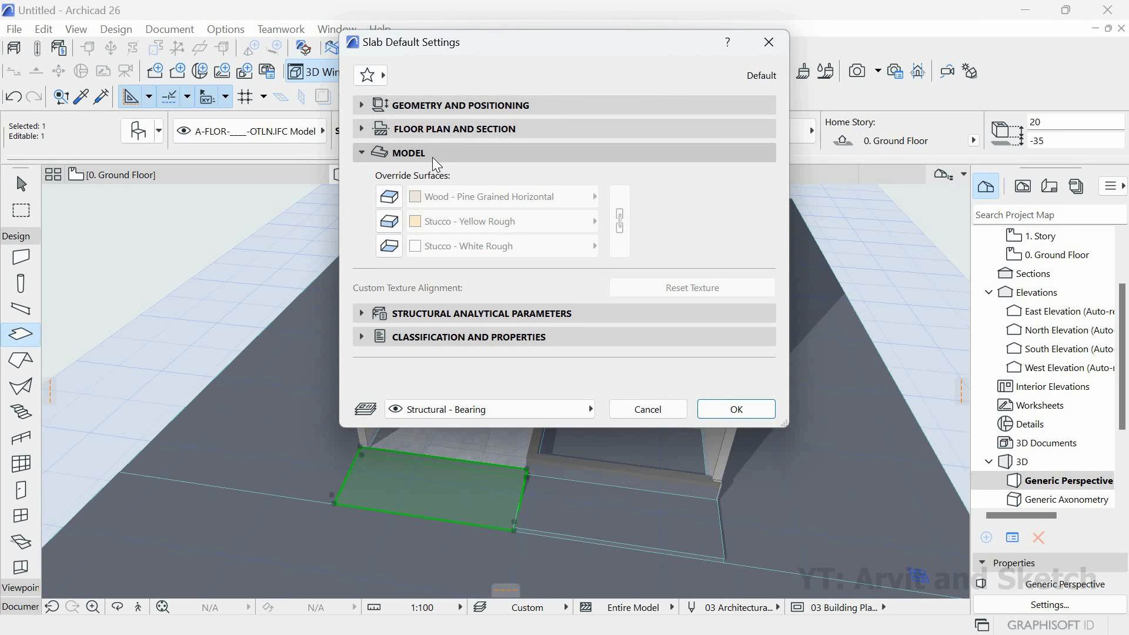
{"action": "left_click", "coordinate": [436, 148]}
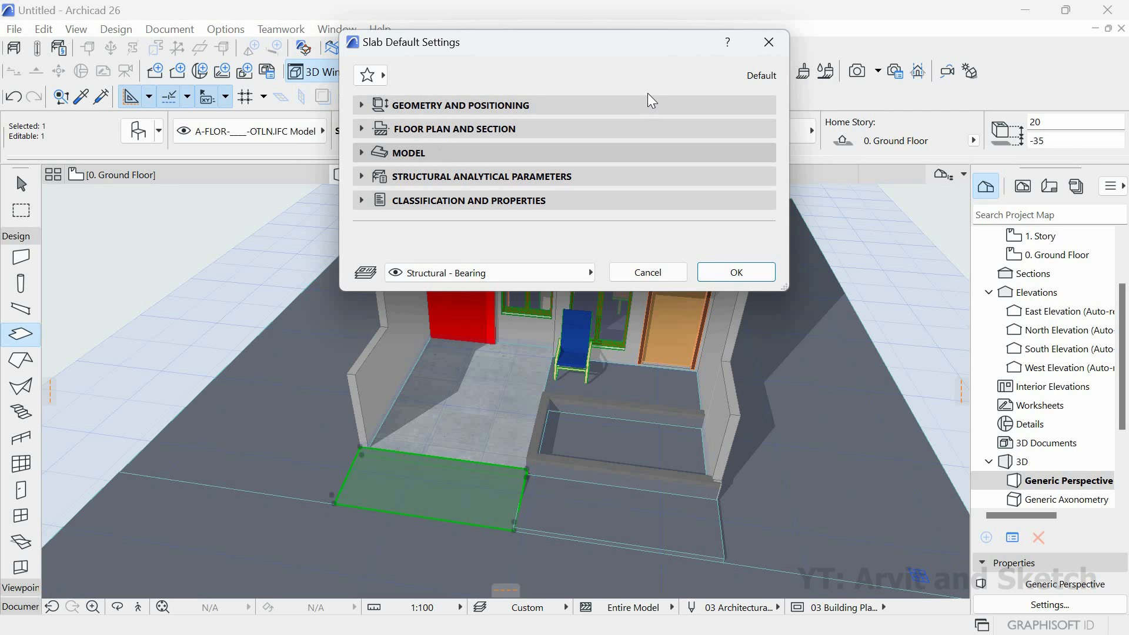
{"action": "left_click", "coordinate": [768, 42]}
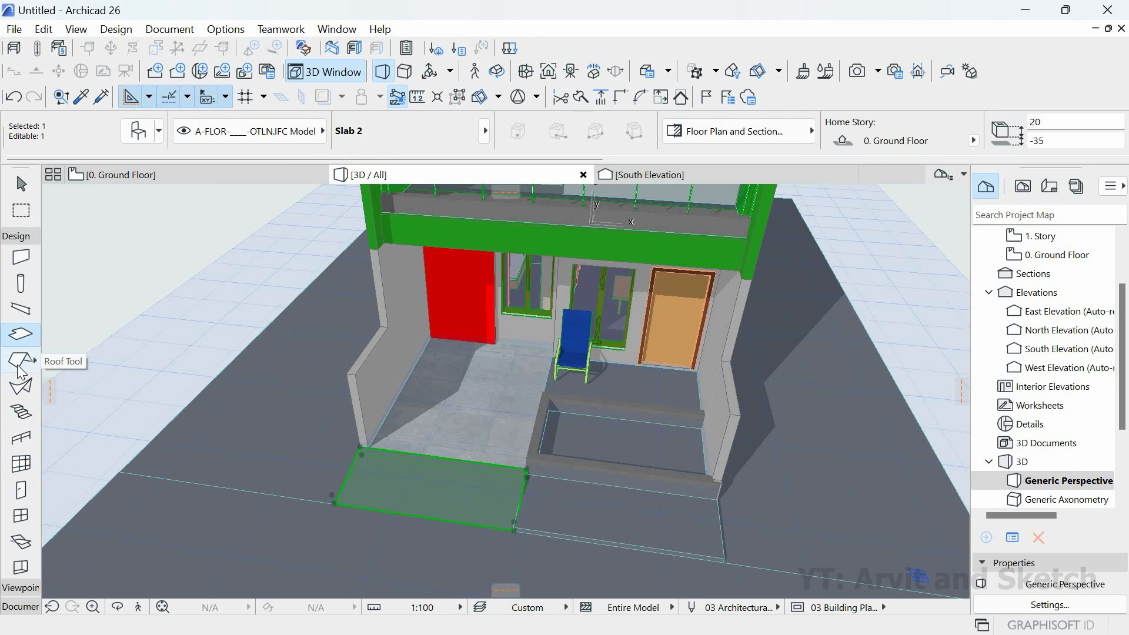
{"action": "key", "text": "Escape"}
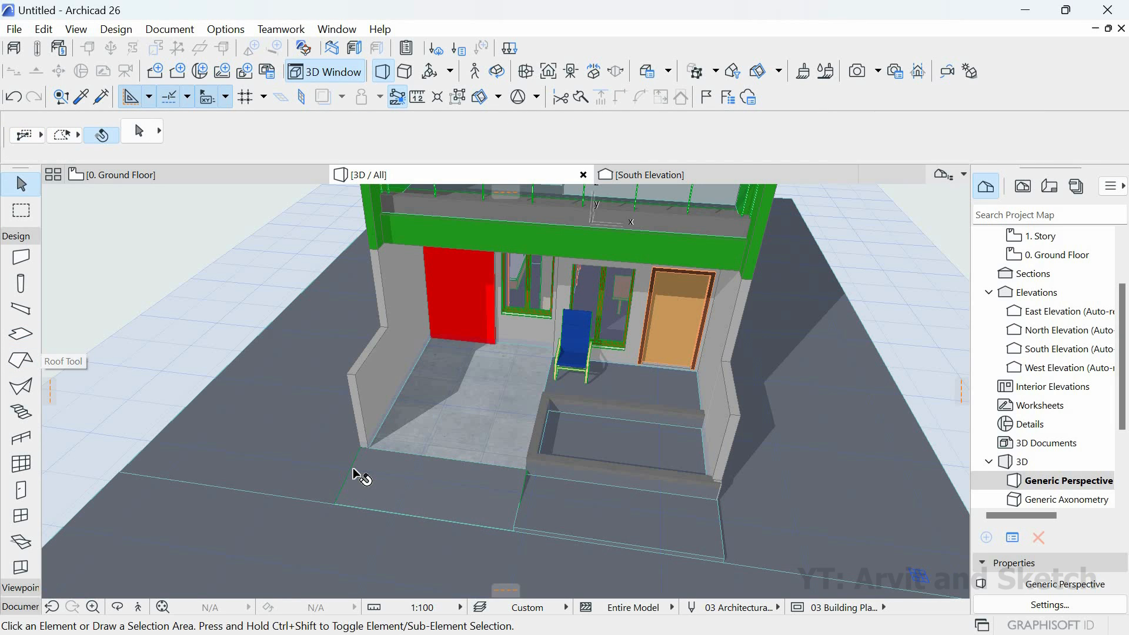
Select the ramp in front of the carport floor and show the 3D representation parameters in its object settings
{"action": "left_click", "coordinate": [354, 469]}
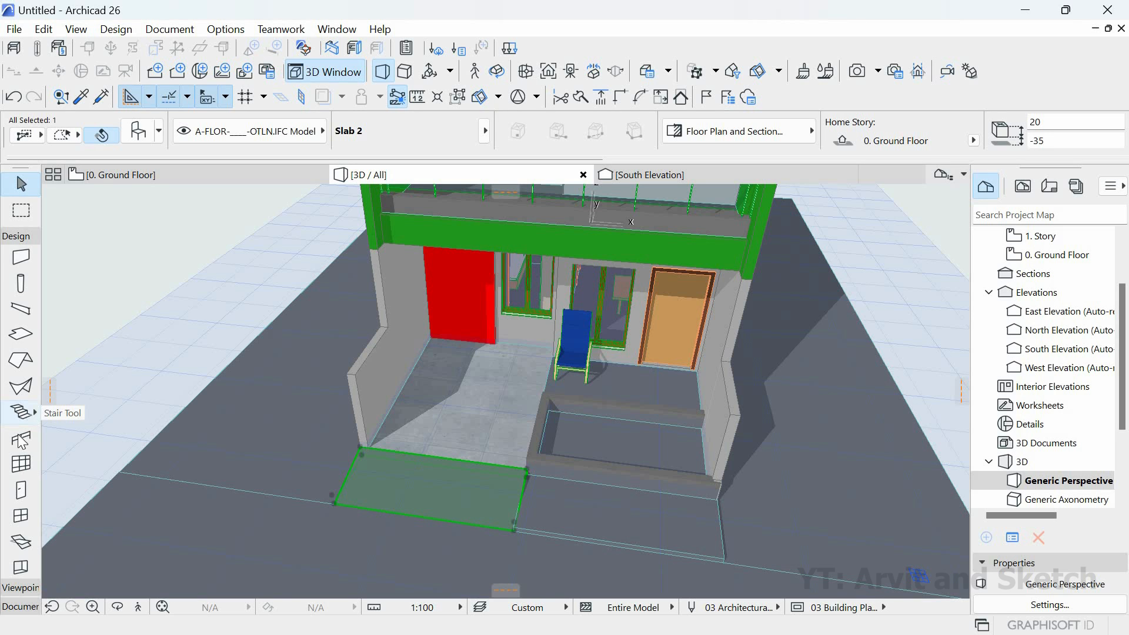
{"action": "scroll", "coordinate": [19, 435], "scroll_direction": "down", "scroll_amount": 3}
{"action": "double_click", "coordinate": [18, 458]}
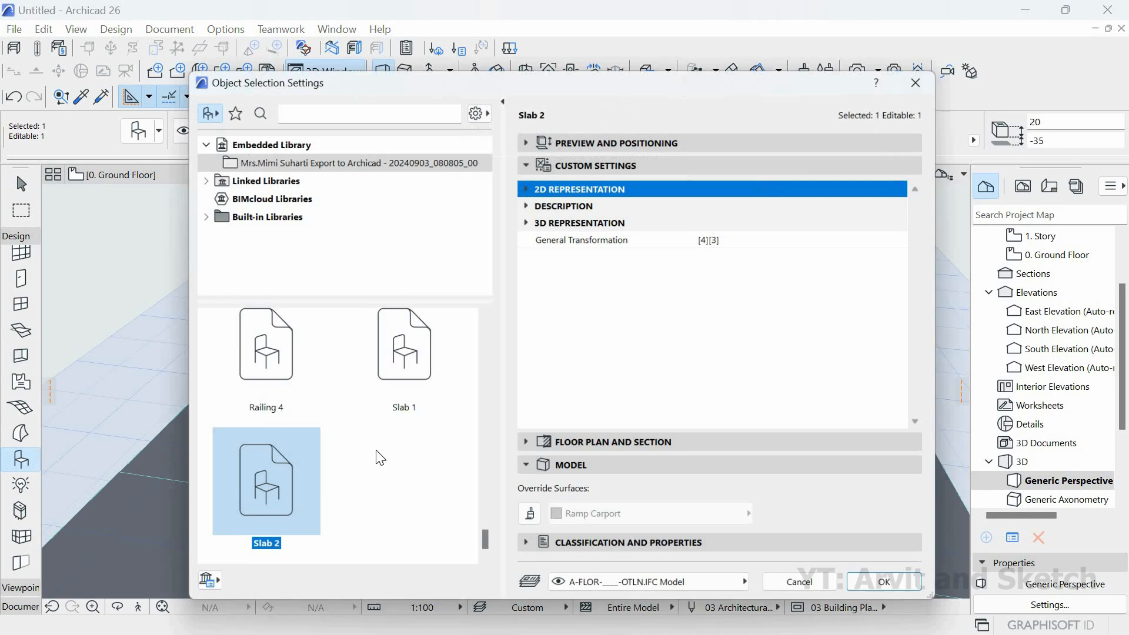
{"action": "left_click", "coordinate": [574, 474]}
{"action": "left_click", "coordinate": [574, 472]}
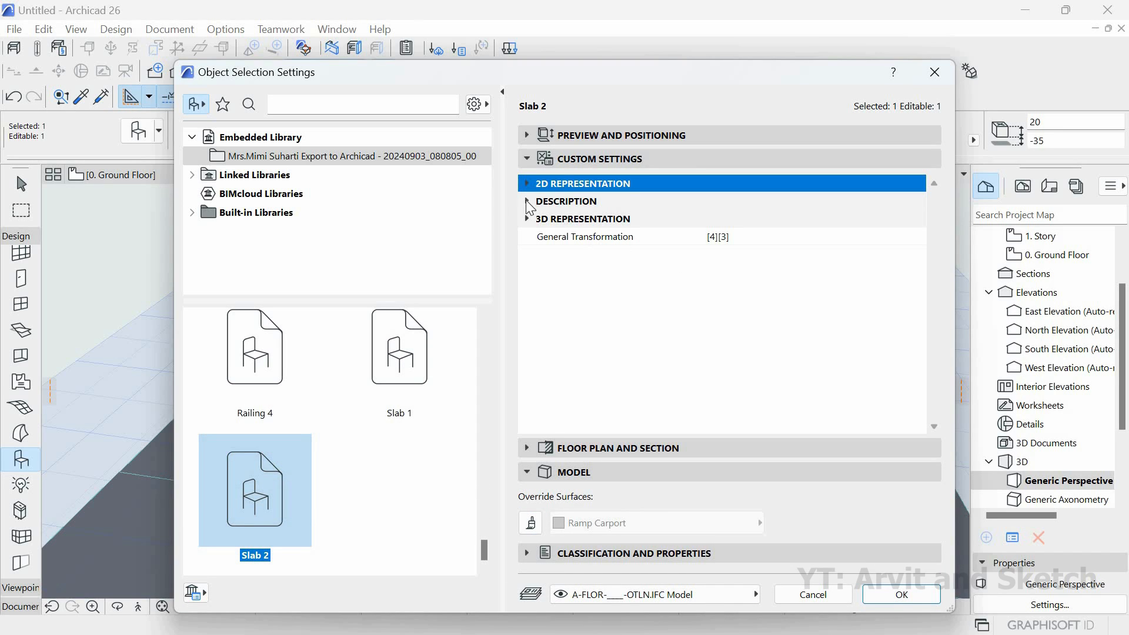
{"action": "left_click", "coordinate": [528, 202]}
{"action": "left_click", "coordinate": [528, 203]}
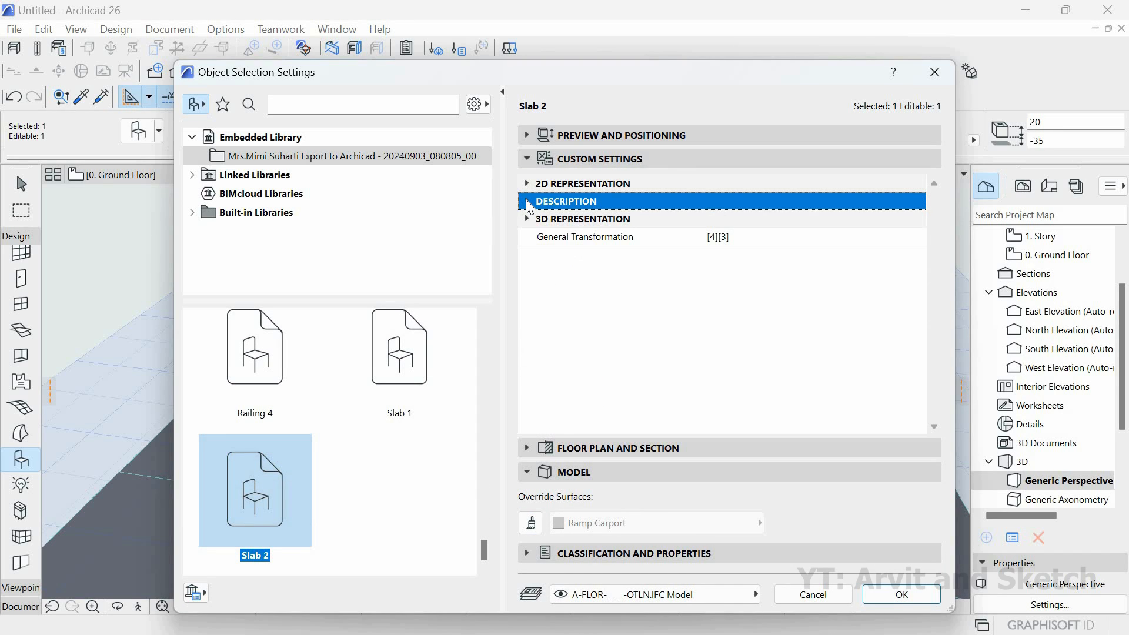
{"action": "left_click", "coordinate": [527, 219]}
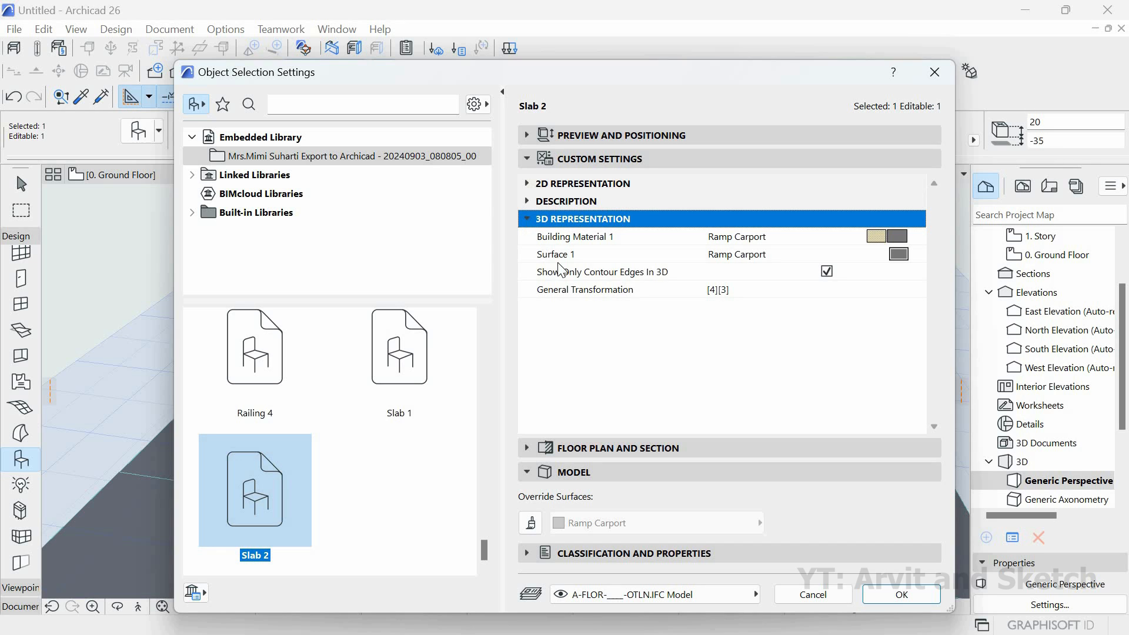
Set the ramp's Surface 1 parameter to Concrete - 04
{"action": "left_click", "coordinate": [897, 256]}
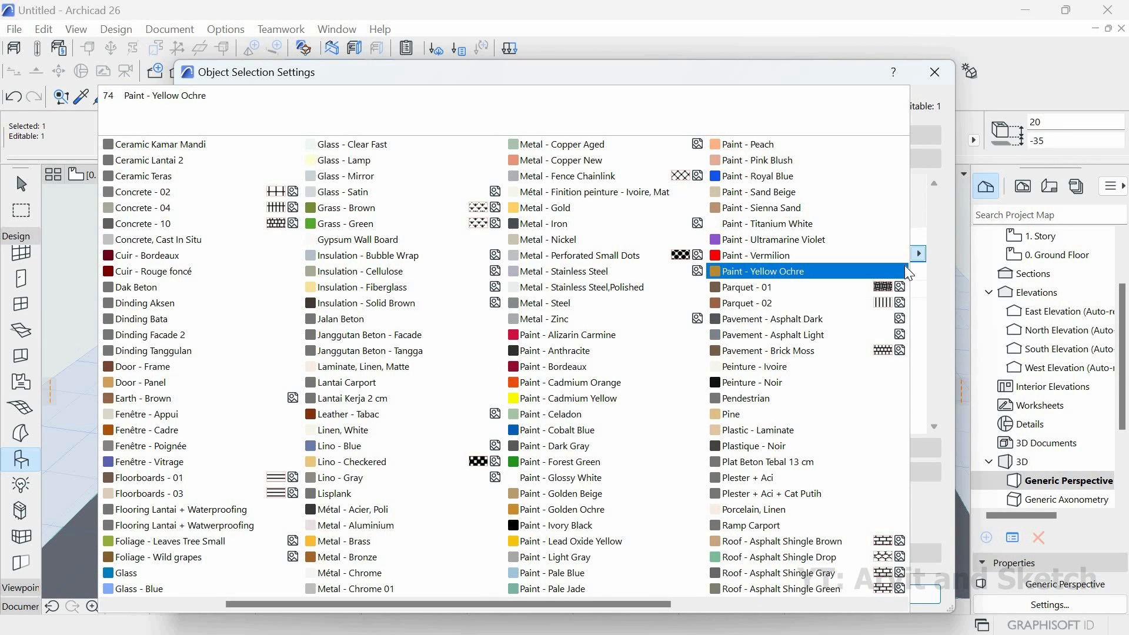
{"action": "type", "text": "co"}
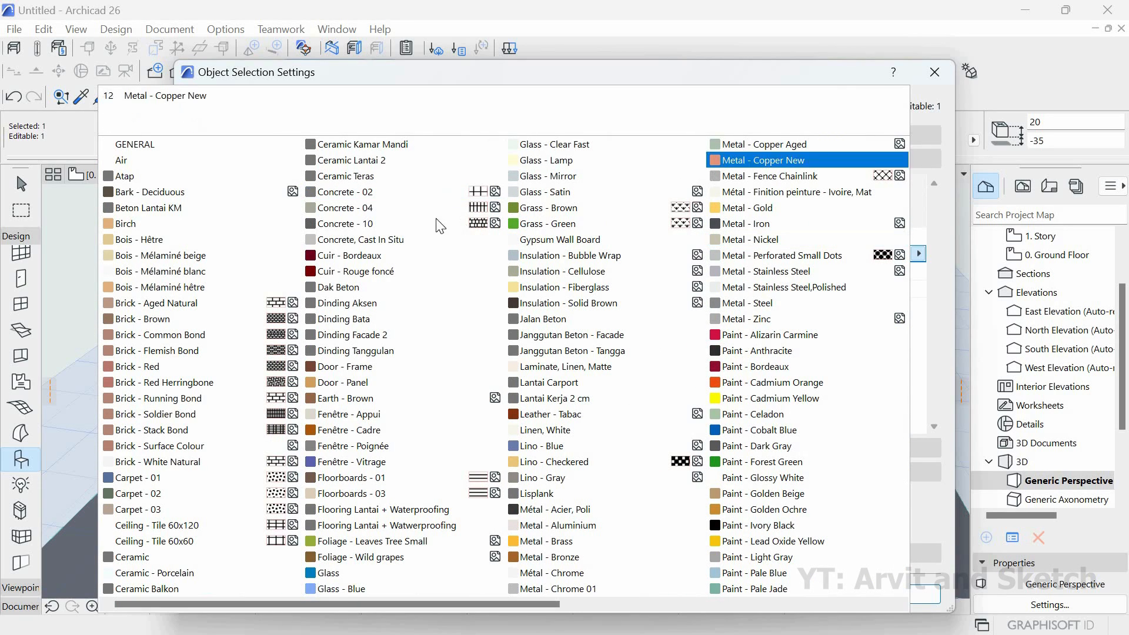
{"action": "left_click", "coordinate": [366, 209]}
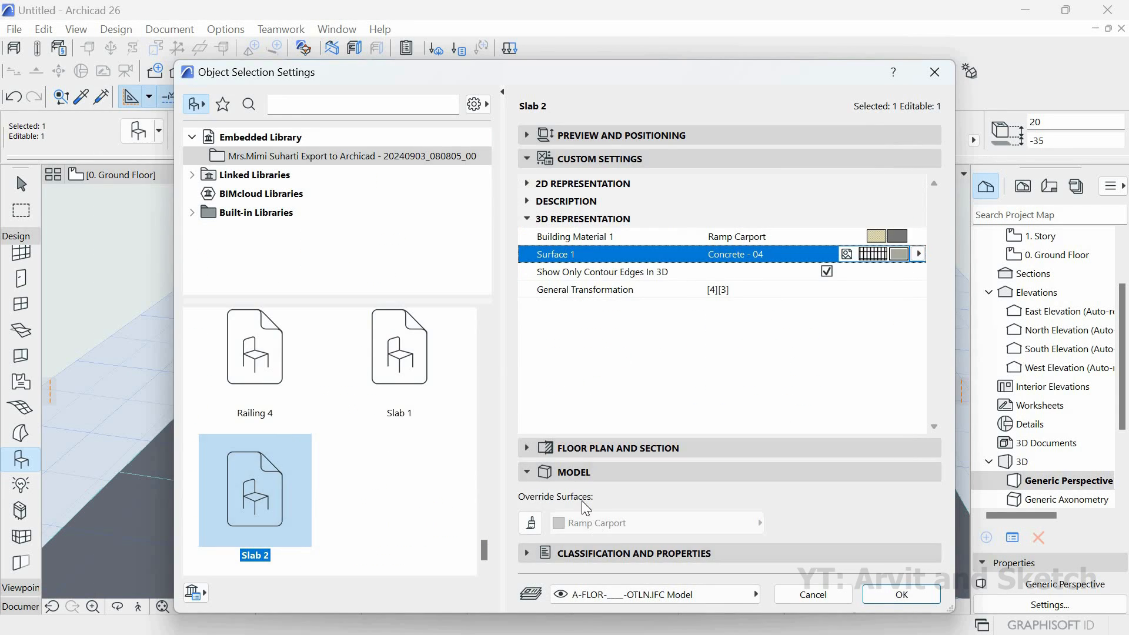
Enable the surface override for the ramp and set it to Concrete - 02
{"action": "left_click", "coordinate": [529, 523]}
{"action": "left_click", "coordinate": [608, 528]}
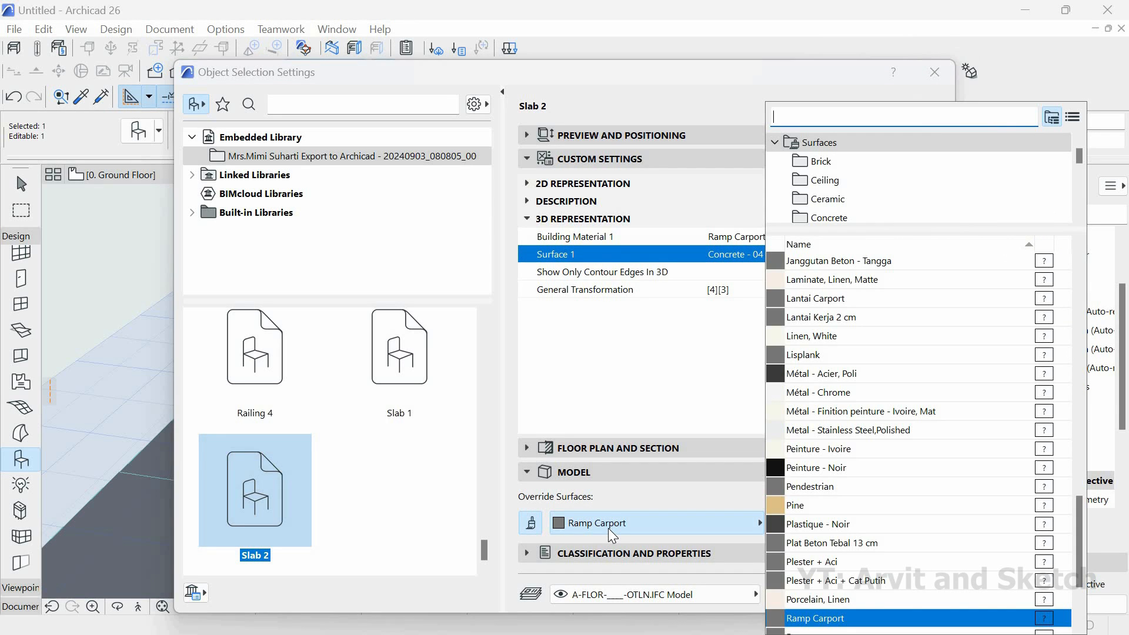
{"action": "type", "text": "con"}
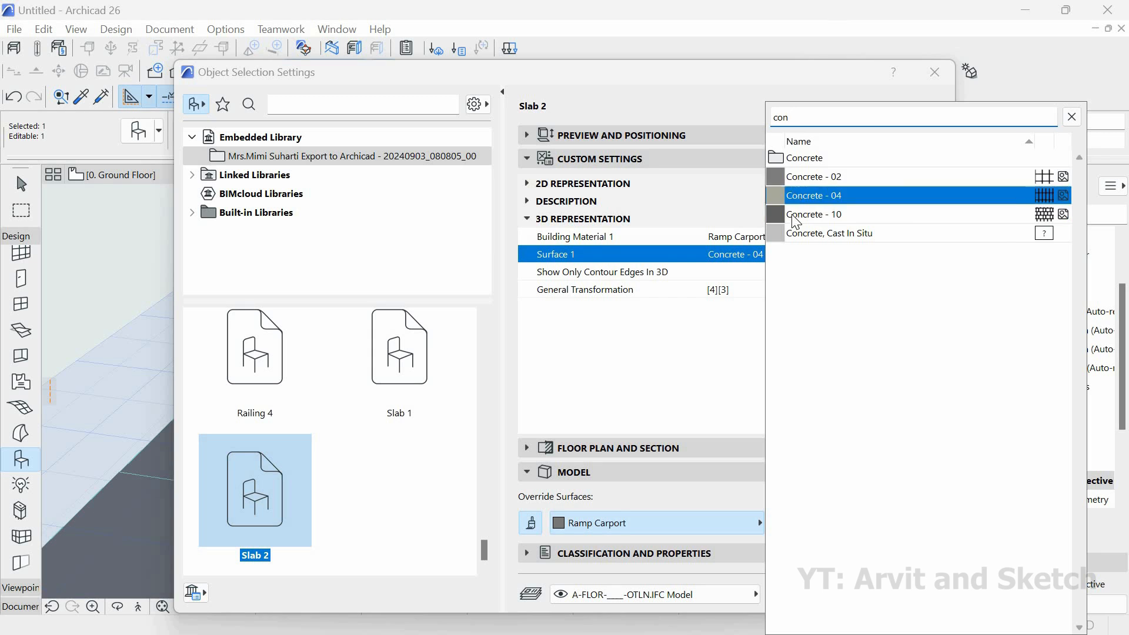
{"action": "left_click", "coordinate": [814, 176]}
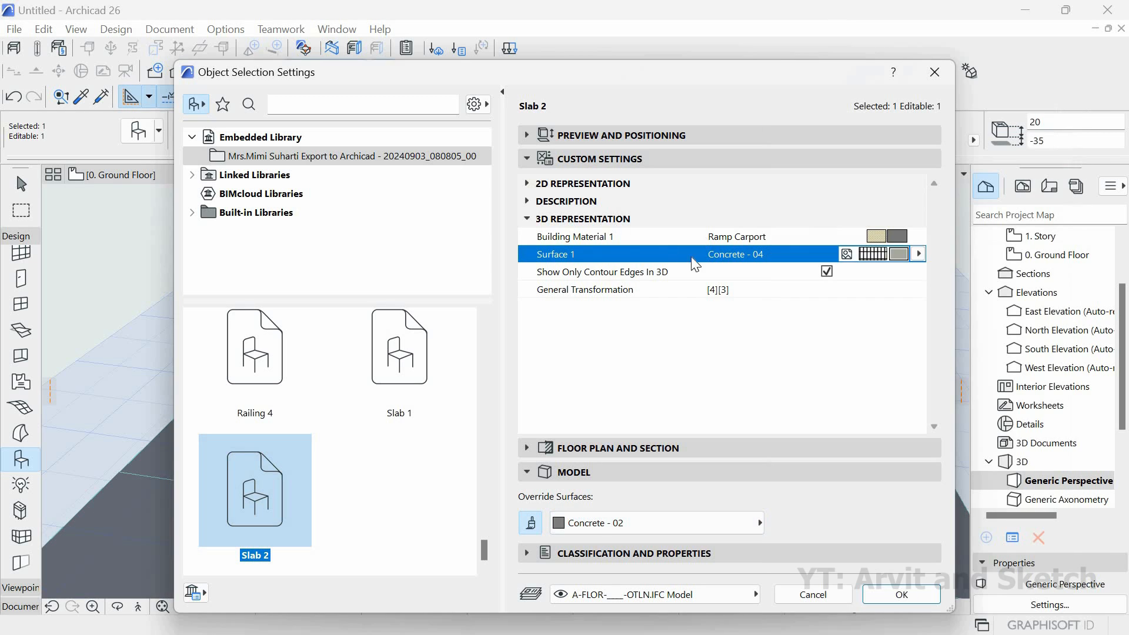
Set the ramp's Surface 1 parameter to Concrete - 02 and apply the object settings
{"action": "left_click", "coordinate": [897, 254]}
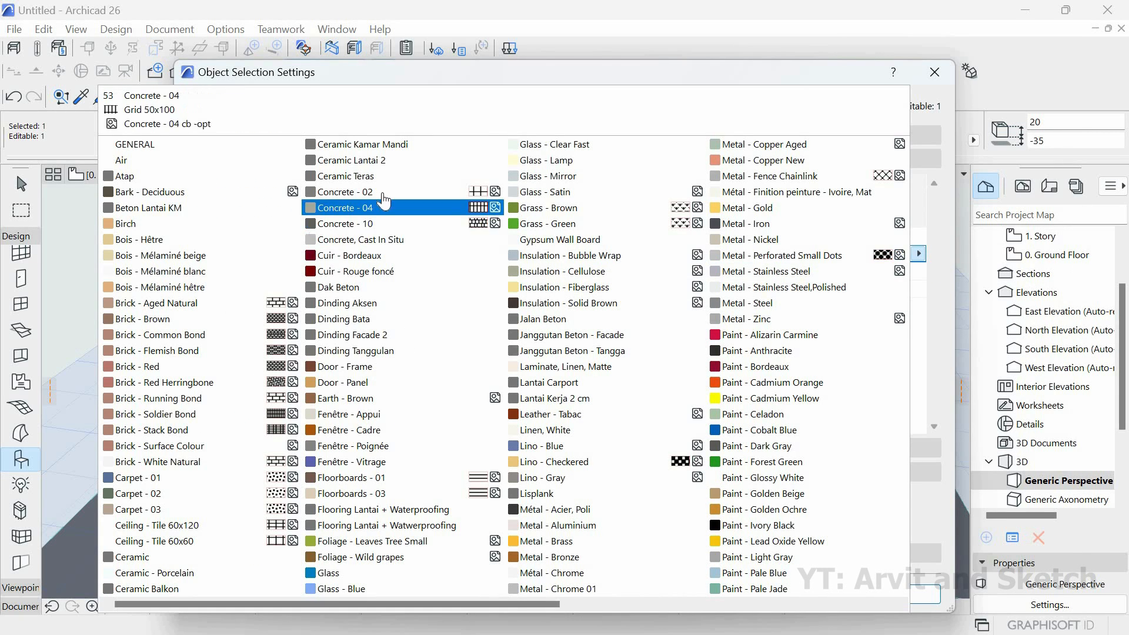
{"action": "left_click", "coordinate": [406, 192]}
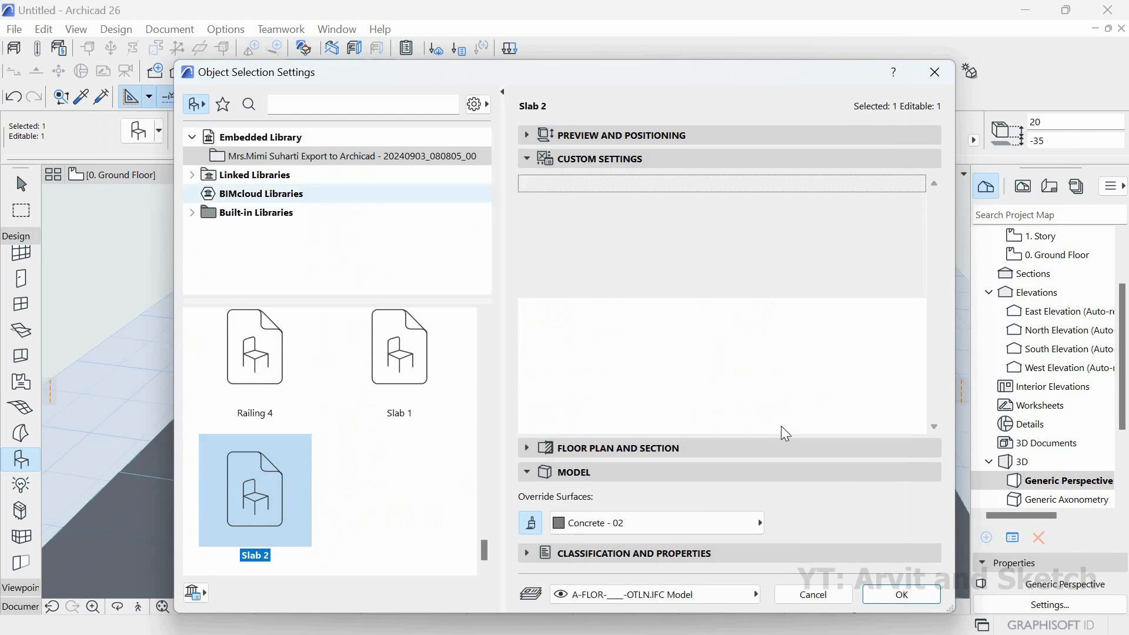
{"action": "left_click", "coordinate": [700, 592]}
{"action": "left_click", "coordinate": [700, 592]}
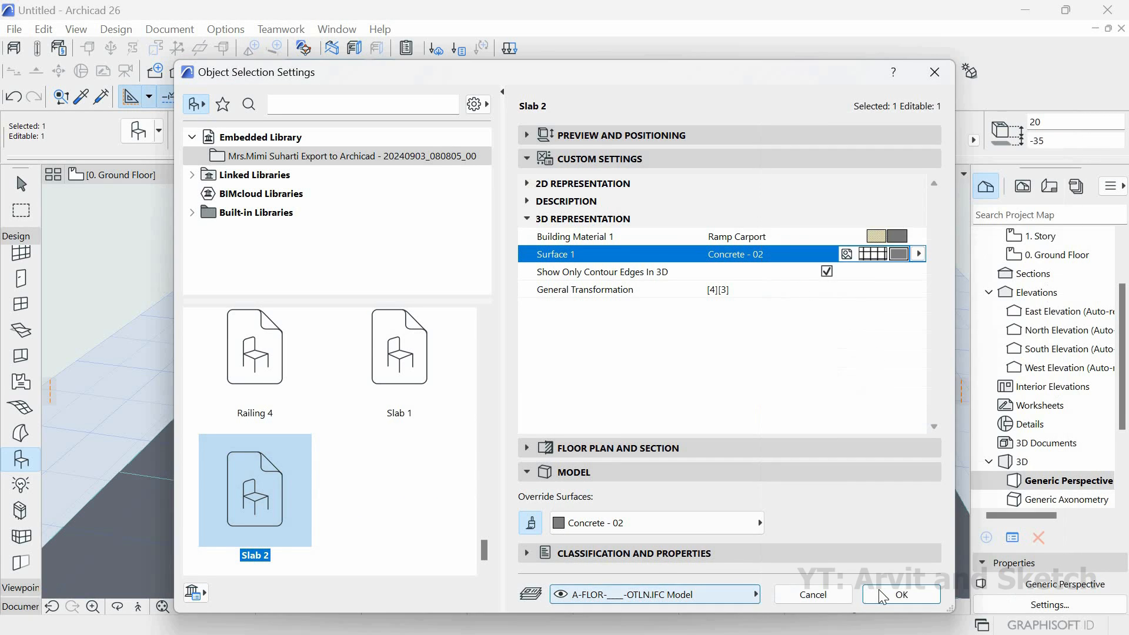
{"action": "left_click", "coordinate": [878, 589]}
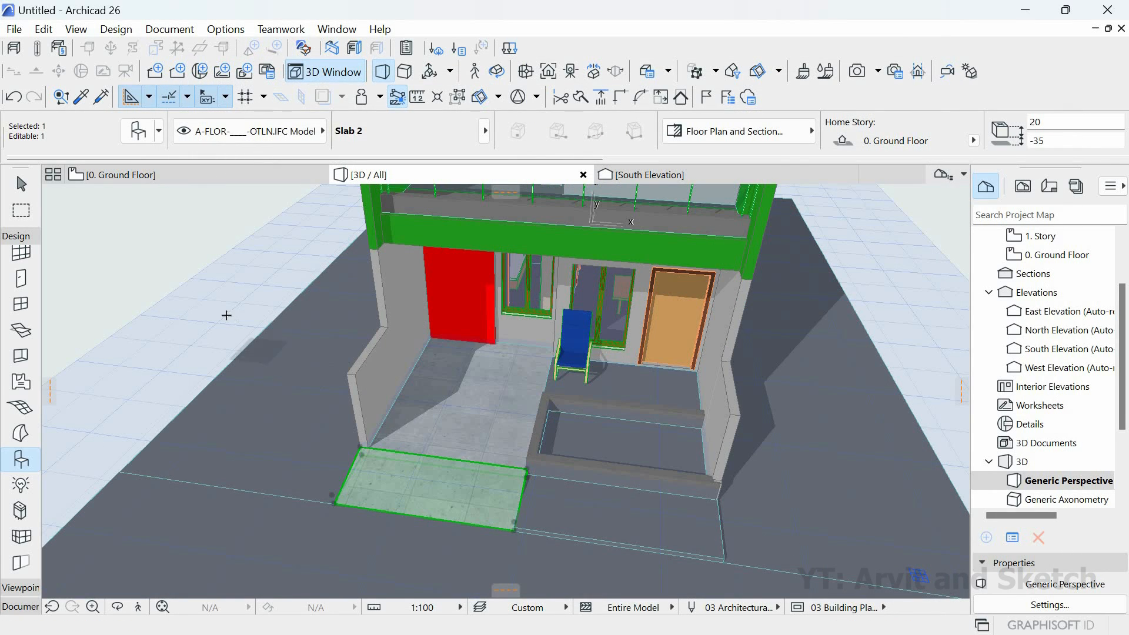
Deselect the ramp, select the ground slab surrounding the house and show the surface overrides in its slab settings
{"action": "key", "text": "Escape"}
{"action": "scroll", "coordinate": [424, 508], "scroll_direction": "up", "scroll_amount": 1}
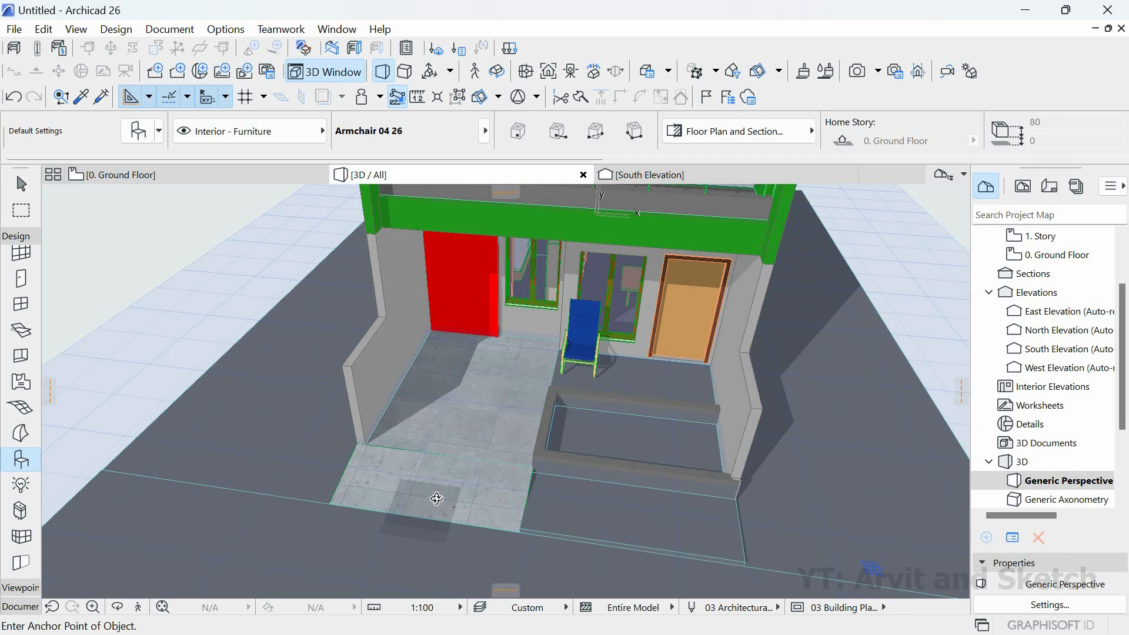
{"action": "middle_click_drag", "start_coordinate": [434, 500], "coordinate": [517, 396], "text": "shift"}
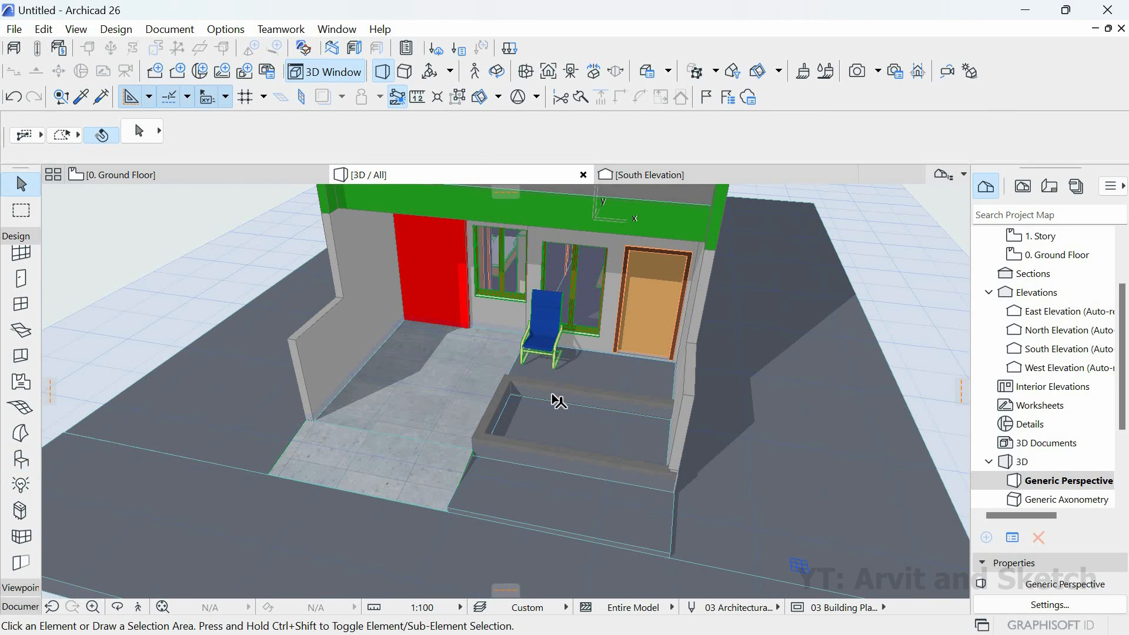
{"action": "left_click", "coordinate": [227, 379]}
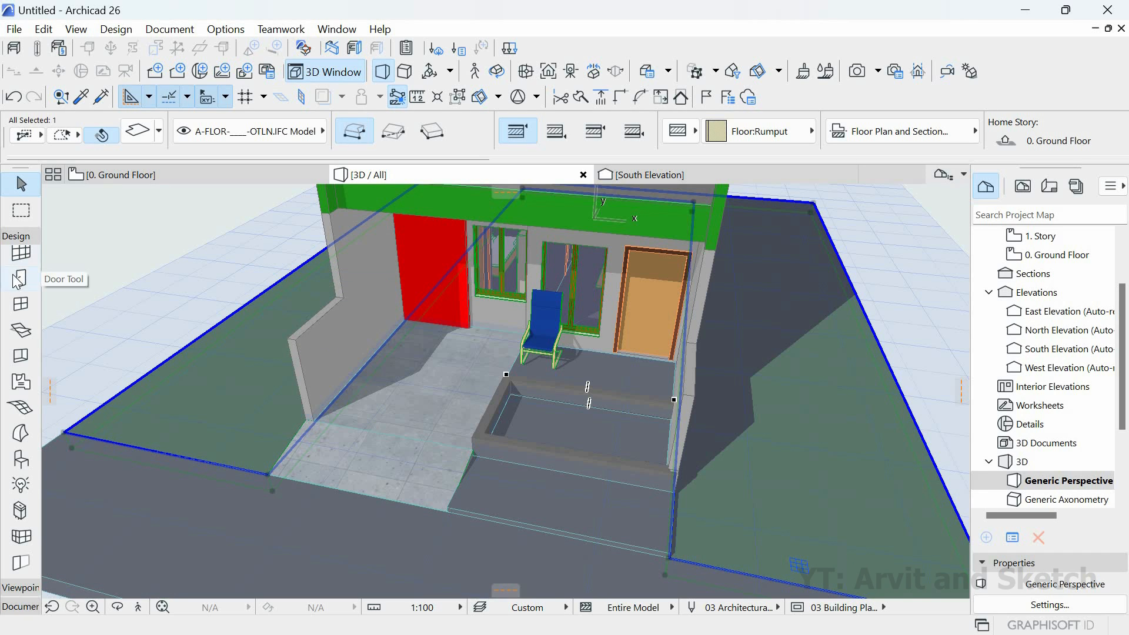
{"action": "scroll", "coordinate": [16, 283], "scroll_direction": "up", "scroll_amount": 3}
{"action": "double_click", "coordinate": [25, 330]}
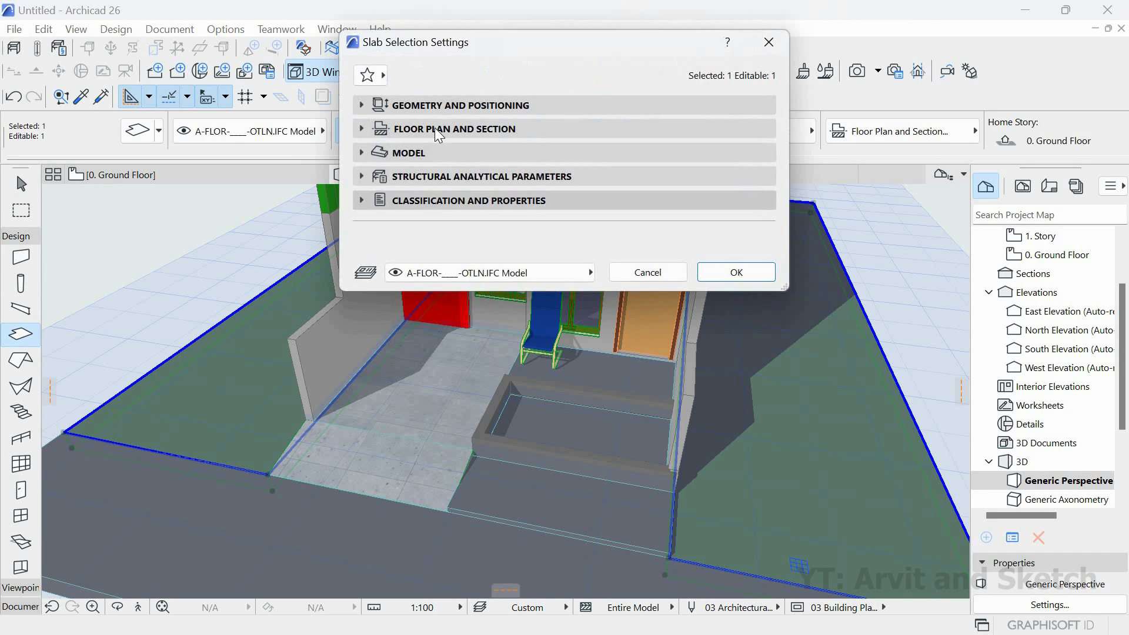
{"action": "left_click", "coordinate": [433, 152]}
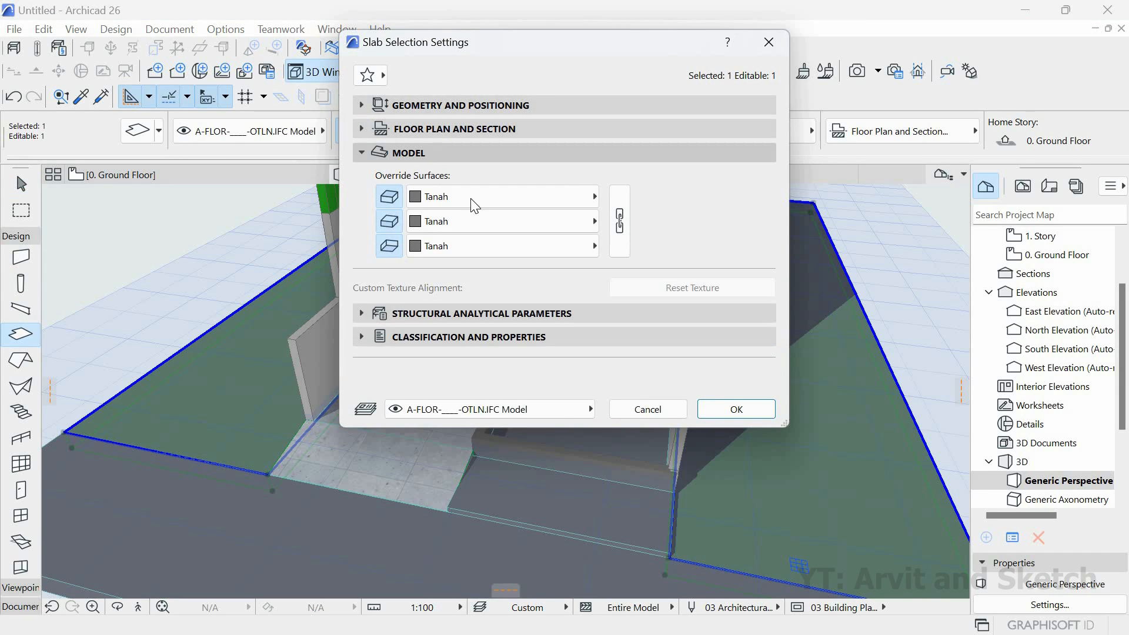
Set the ground slab's override surfaces to Grass - Green and link all three surfaces together
{"action": "left_click", "coordinate": [473, 203]}
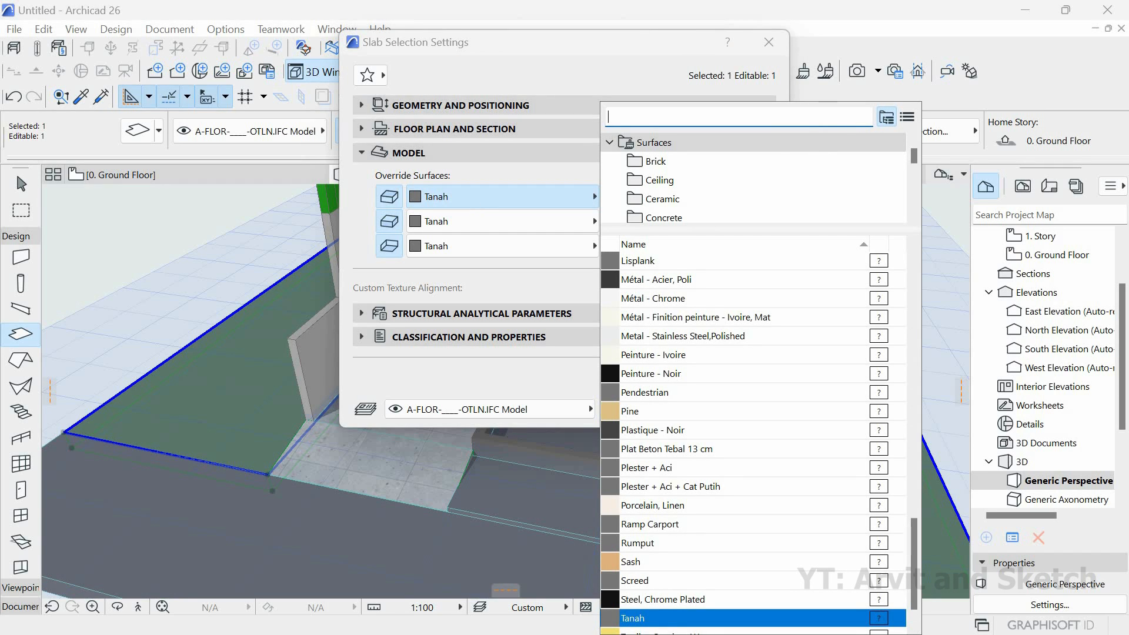
{"action": "type", "text": "gr"}
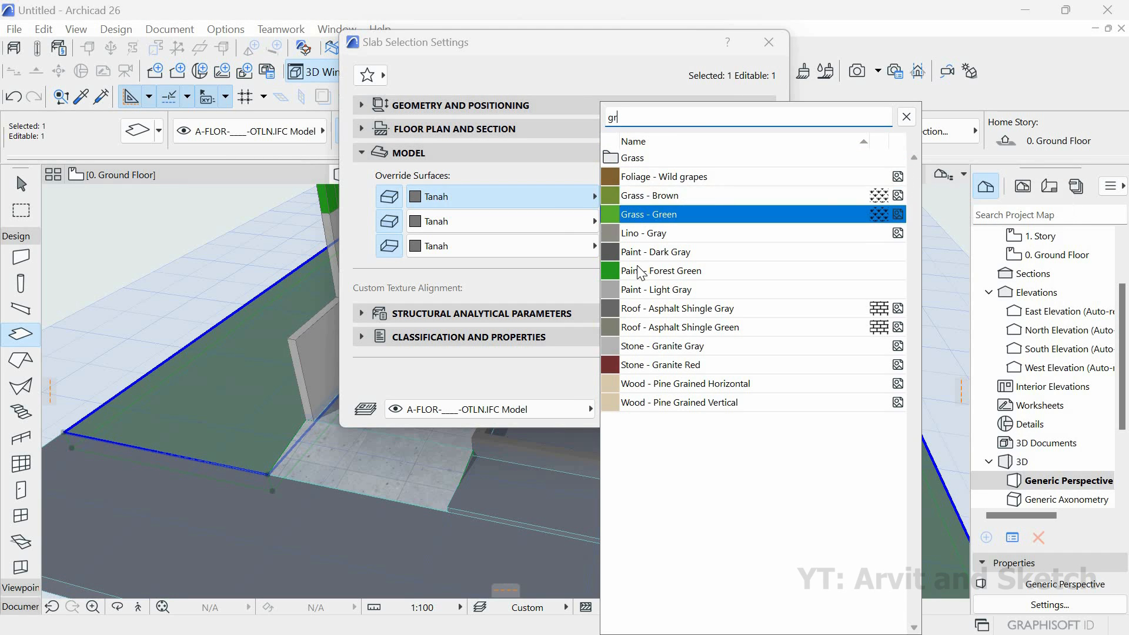
{"action": "left_click", "coordinate": [641, 216]}
{"action": "left_click", "coordinate": [614, 221]}
{"action": "left_click", "coordinate": [506, 153]}
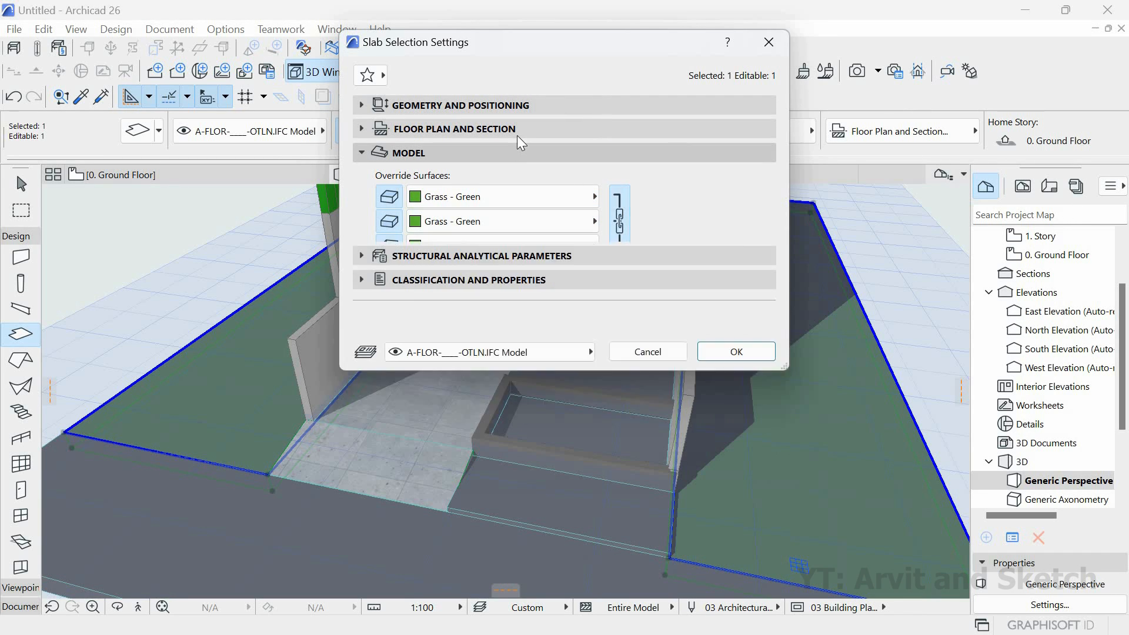
Check the ground slab's geometry and composite options, apply the slab settings and deselect the slab
{"action": "left_click", "coordinate": [517, 135]}
{"action": "left_click", "coordinate": [541, 102]}
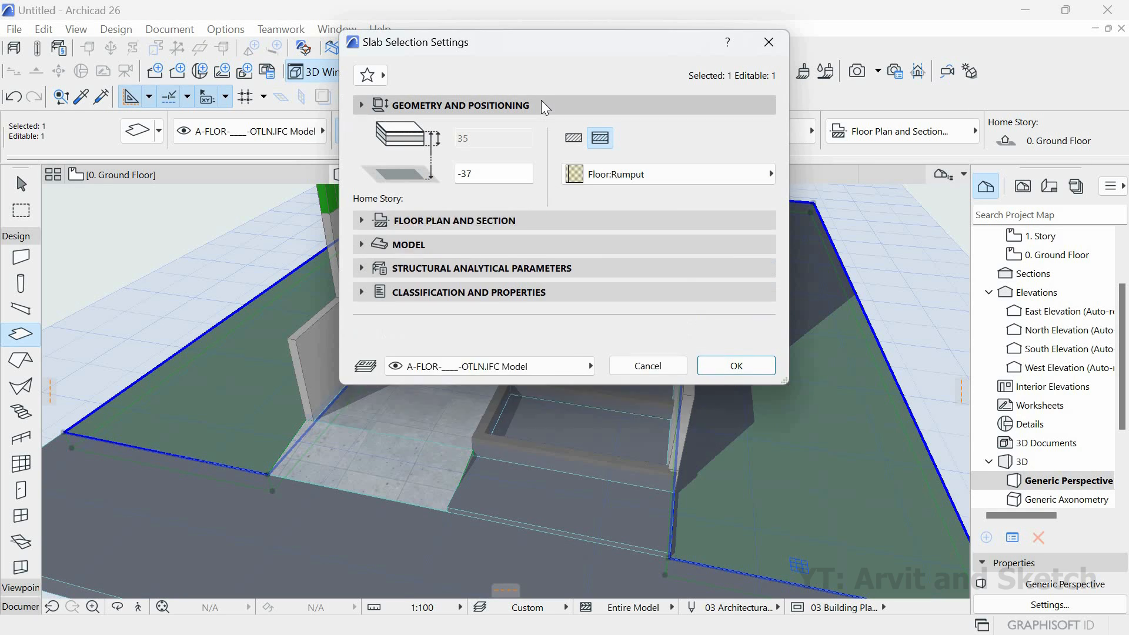
{"action": "left_click", "coordinate": [616, 169]}
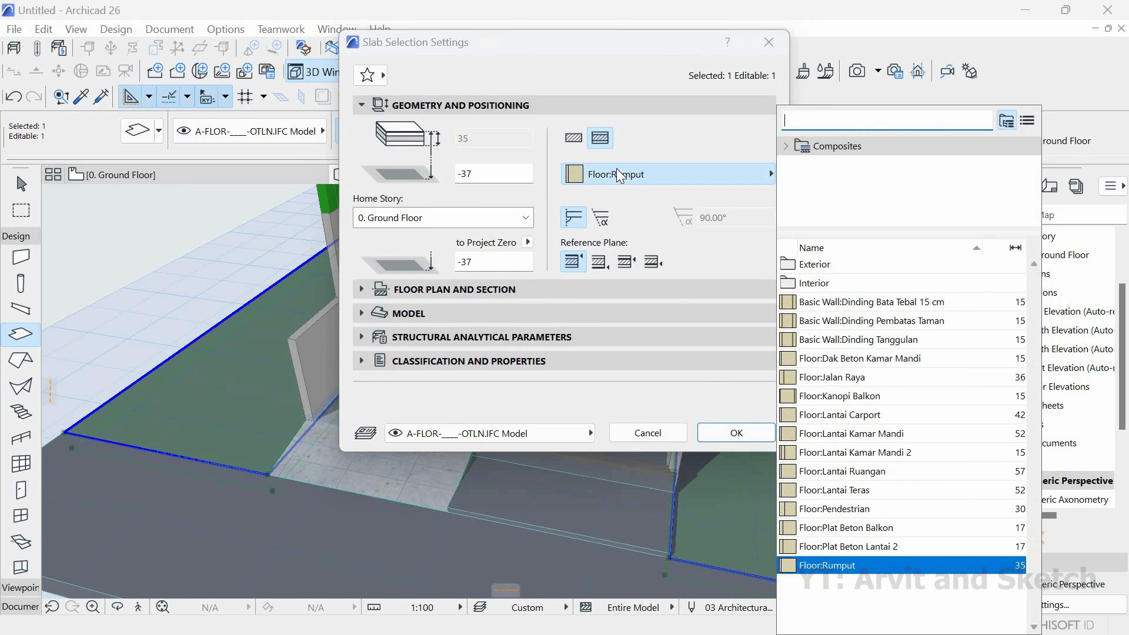
{"action": "left_click", "coordinate": [381, 203]}
{"action": "key", "text": "Tab"}
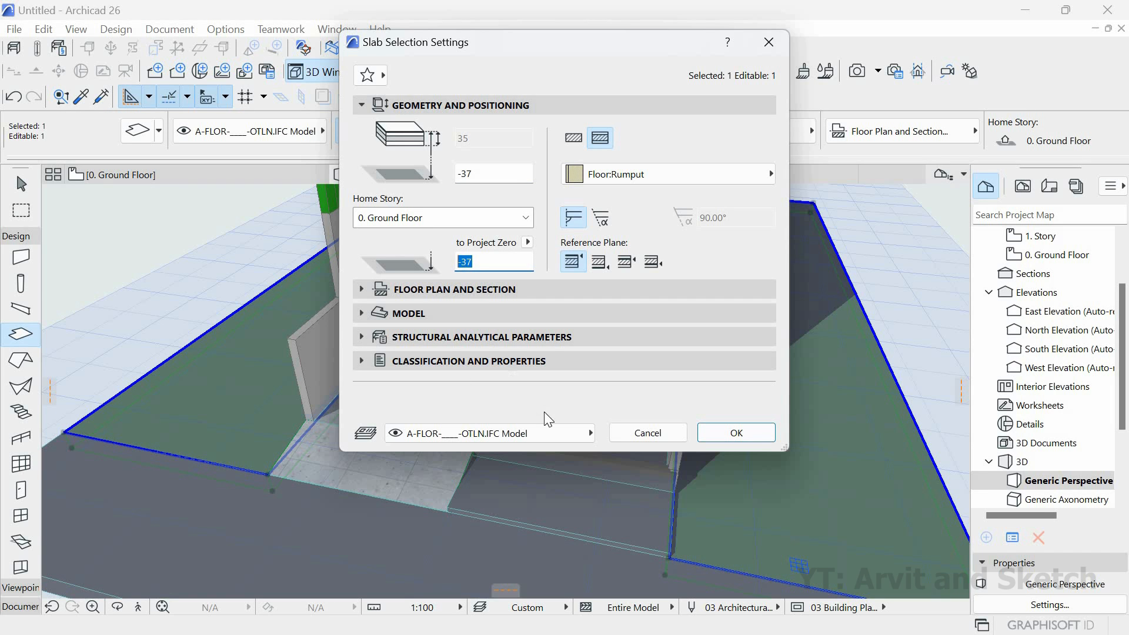
{"action": "left_click", "coordinate": [578, 436]}
{"action": "key", "text": "Escape"}
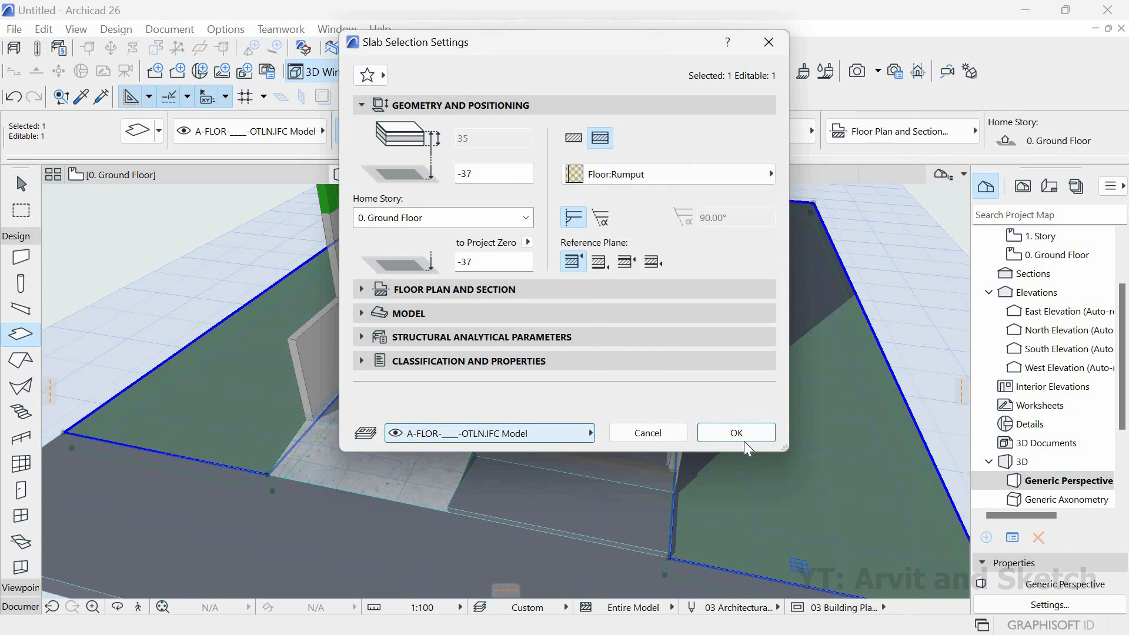
{"action": "left_click", "coordinate": [742, 438]}
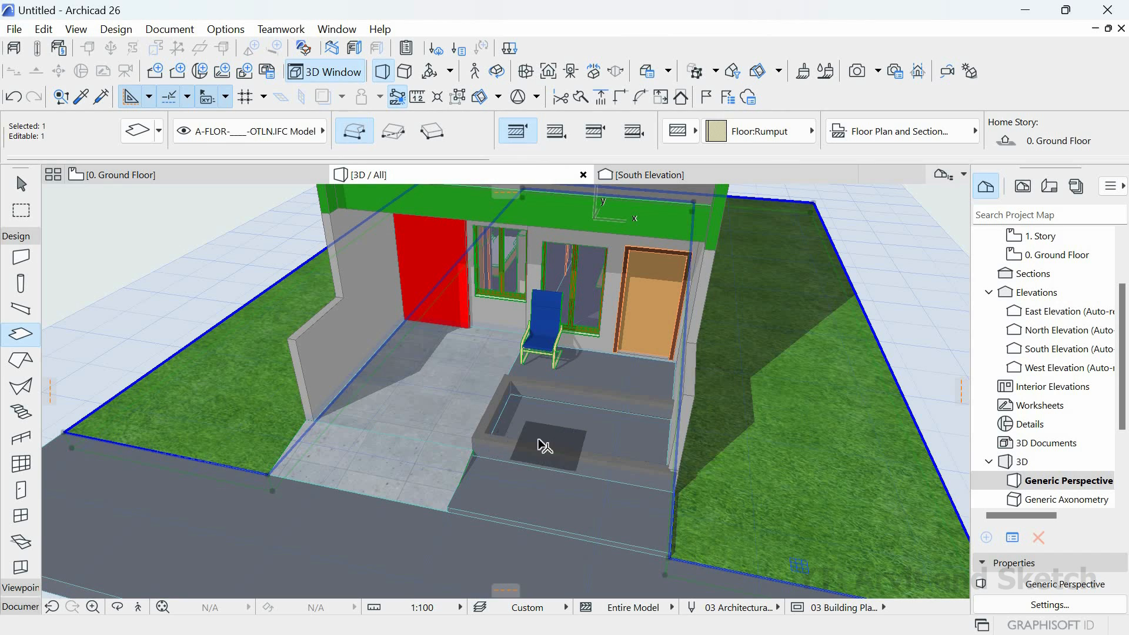
{"action": "key", "text": "Escape"}
Select the road slab in front of the house, check its composite and show the surface overrides in its settings
{"action": "scroll", "coordinate": [544, 446], "scroll_direction": "down", "scroll_amount": 6}
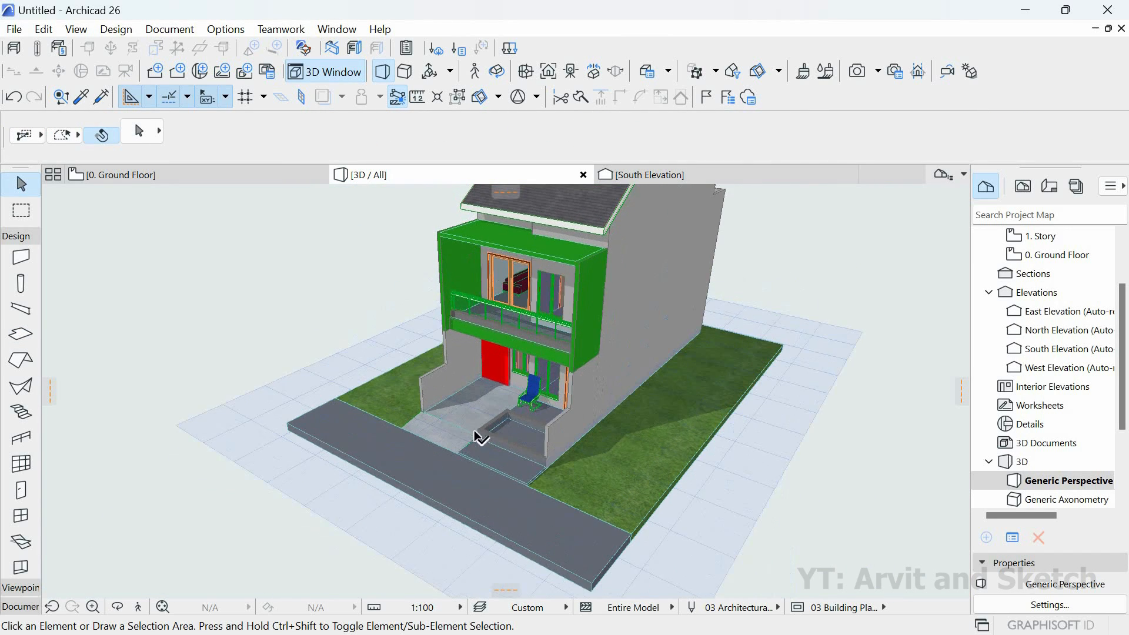
{"action": "middle_click_drag", "start_coordinate": [474, 431], "coordinate": [451, 426], "text": "shift"}
{"action": "left_click", "coordinate": [279, 420]}
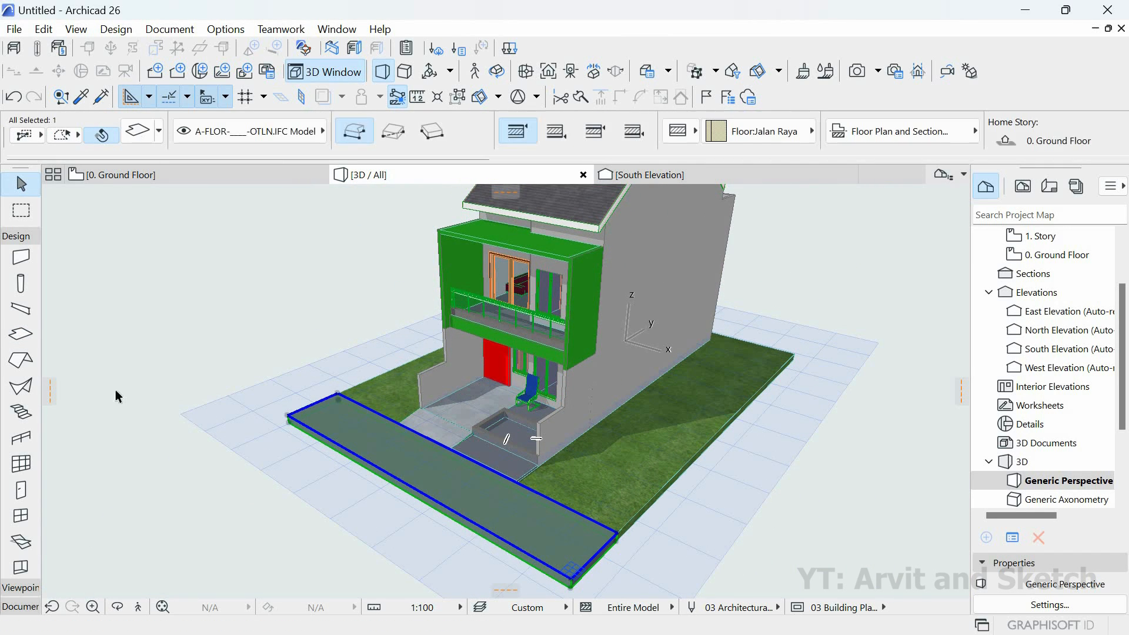
{"action": "left_click", "coordinate": [22, 342]}
{"action": "double_click", "coordinate": [21, 343]}
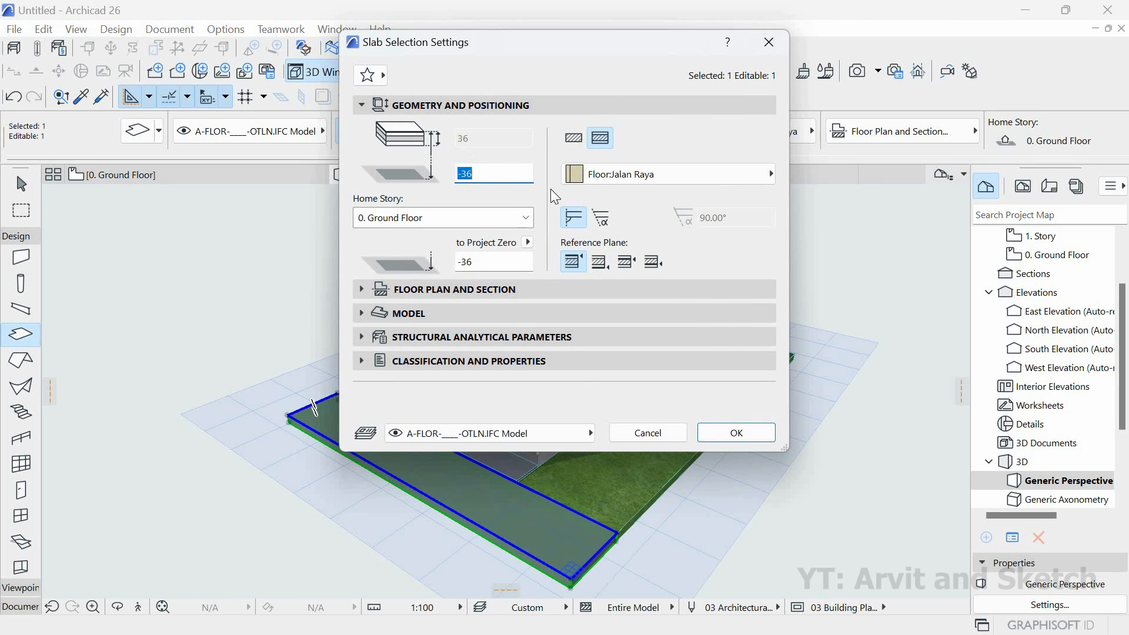
{"action": "left_click", "coordinate": [608, 174]}
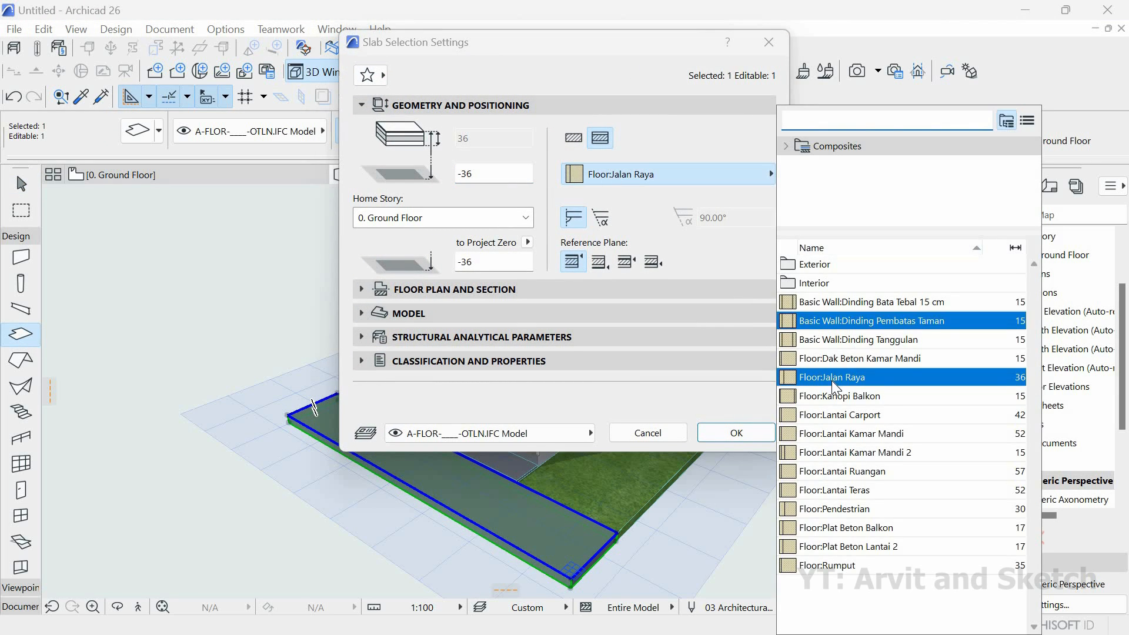
{"action": "left_click", "coordinate": [485, 201]}
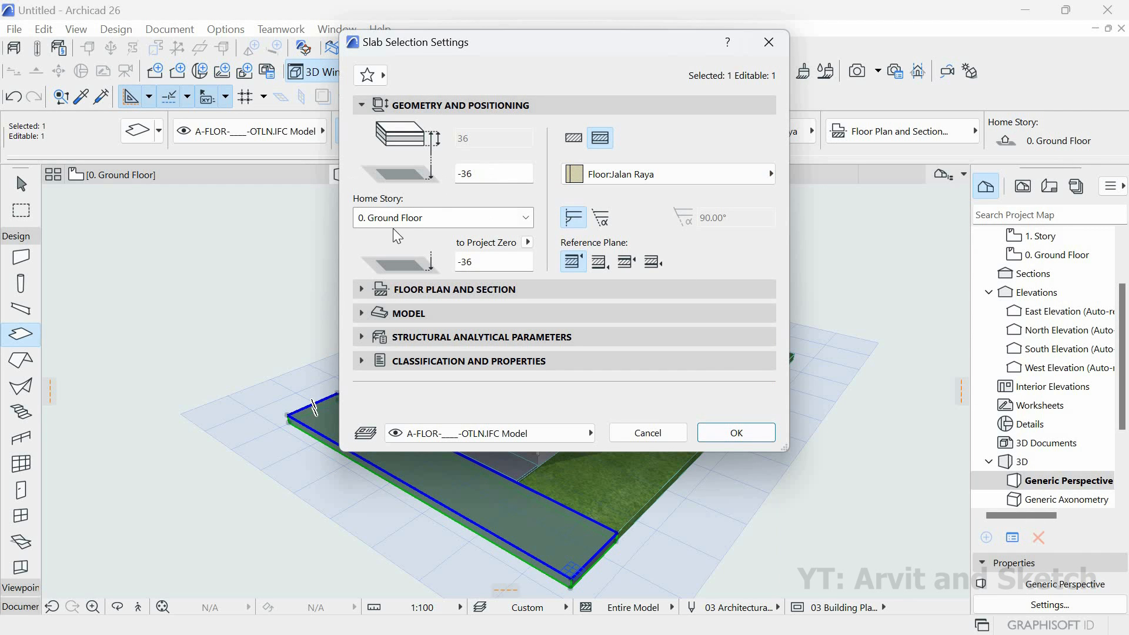
{"action": "left_click", "coordinate": [386, 306]}
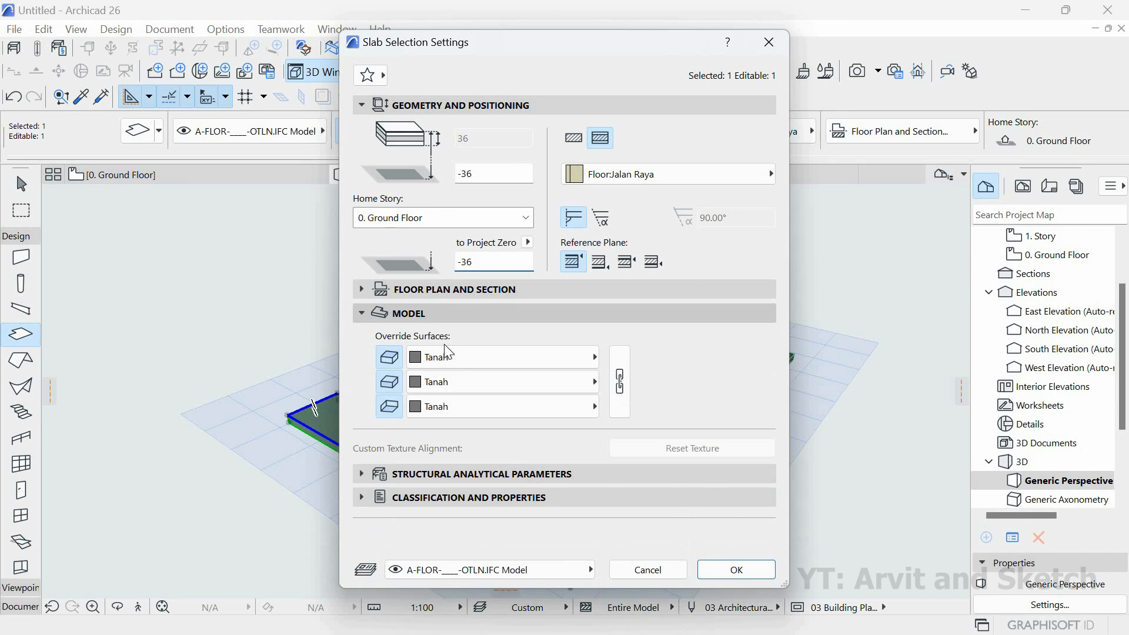
Set the road slab's override surfaces to Pavement - Asphalt Light, link all three, apply the settings and deselect the slab
{"action": "left_click", "coordinate": [455, 359]}
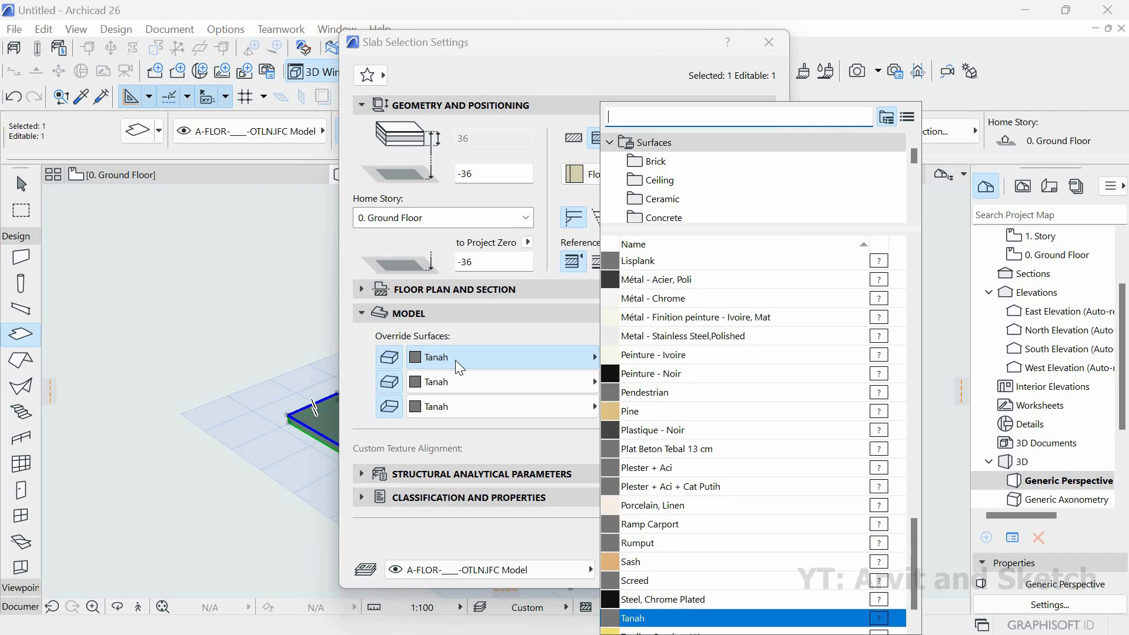
{"action": "type", "text": "asp"}
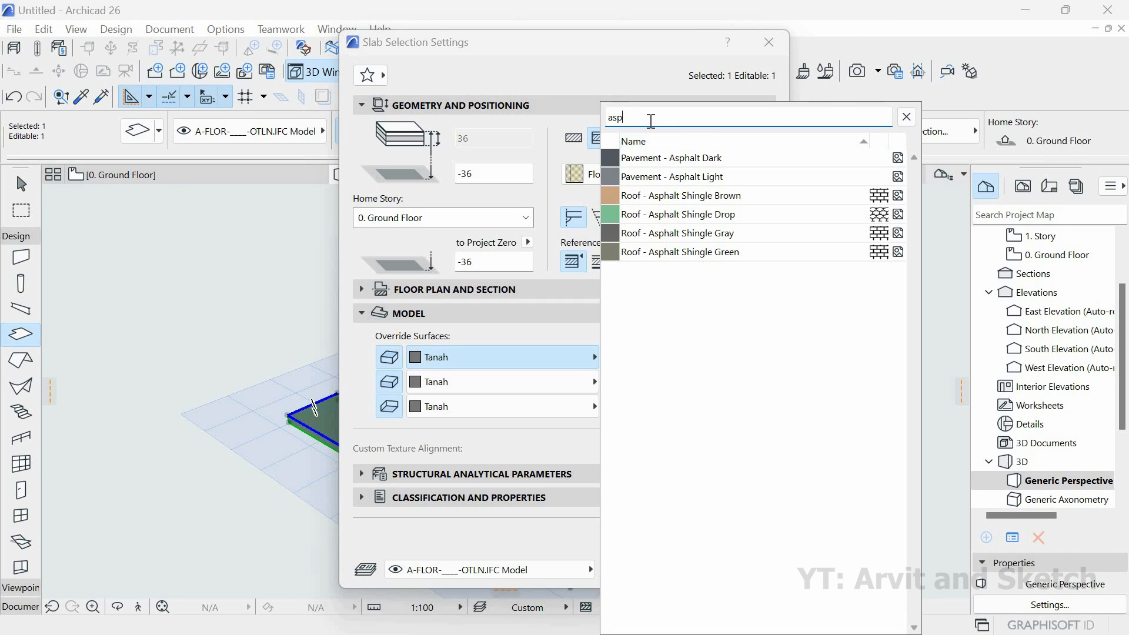
{"action": "left_click", "coordinate": [667, 178]}
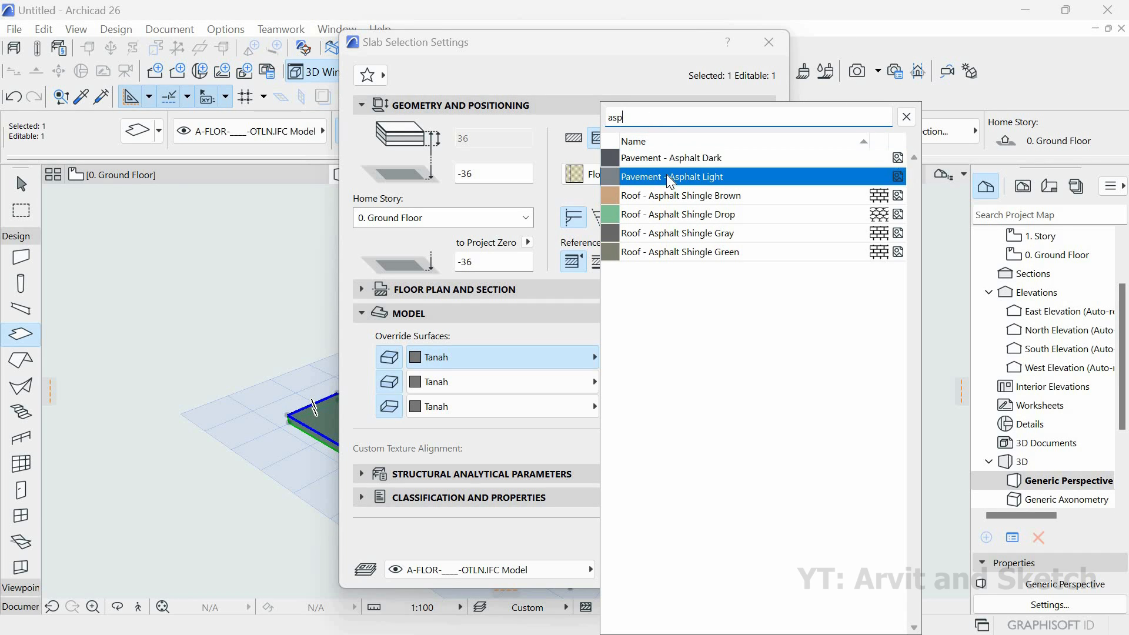
{"action": "left_click", "coordinate": [619, 382]}
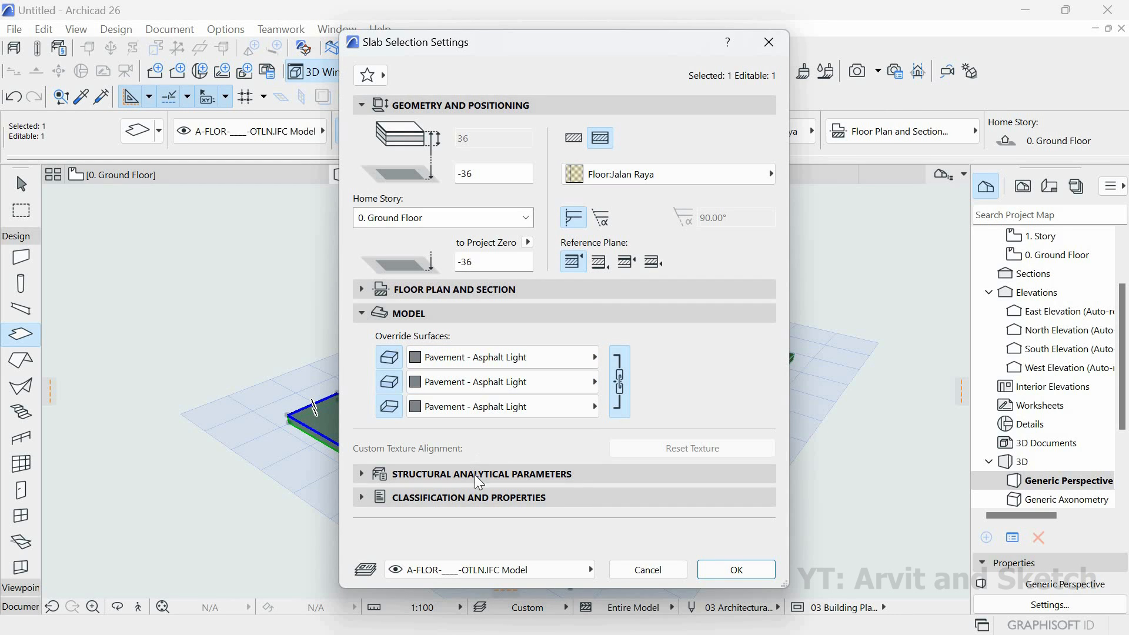
{"action": "left_click", "coordinate": [570, 567]}
{"action": "left_click", "coordinate": [580, 568]}
{"action": "left_click", "coordinate": [736, 570]}
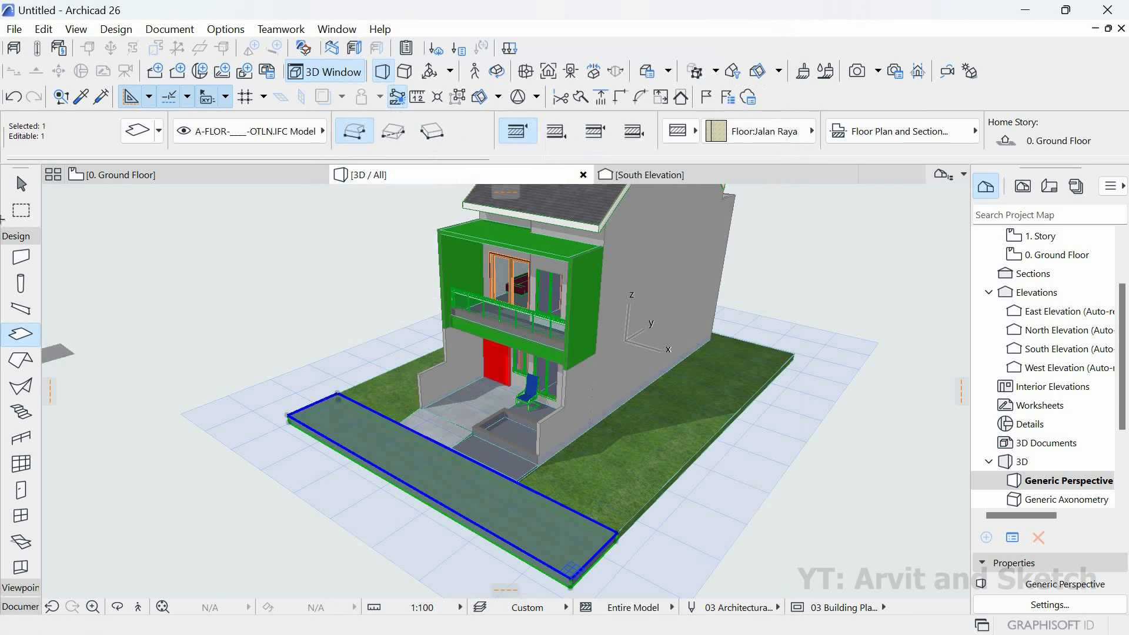
{"action": "left_click", "coordinate": [21, 184]}
{"action": "left_click", "coordinate": [435, 527]}
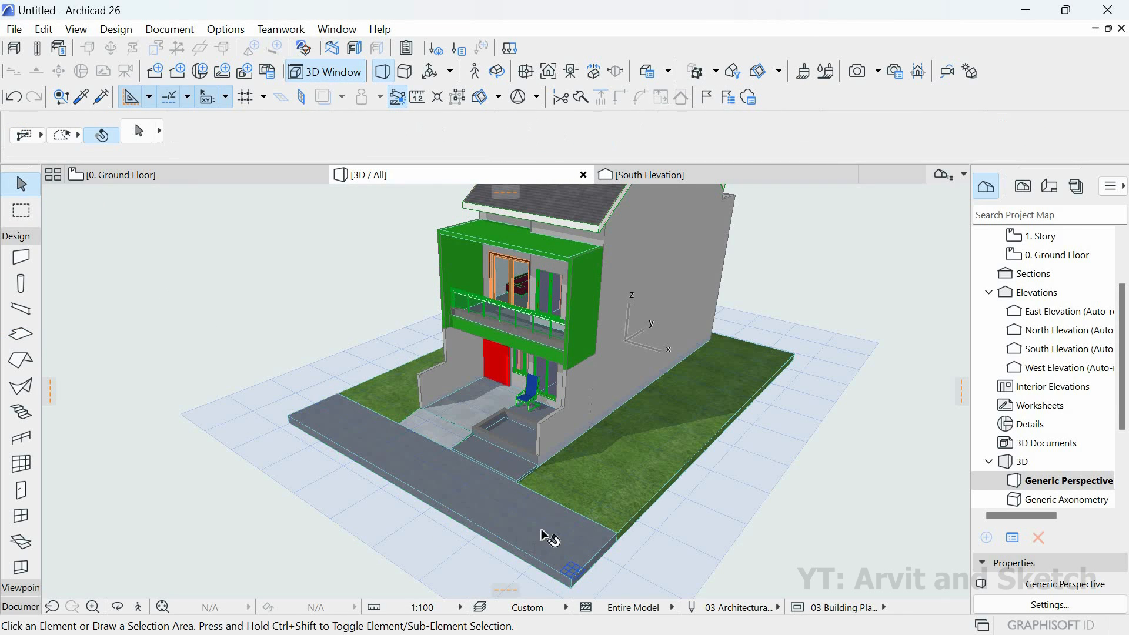
Switch to Revit and examine the layer materials of the road floor in front of the house
{"action": "scroll", "coordinate": [542, 535], "scroll_direction": "up", "scroll_amount": 2}
{"action": "middle_click_drag", "start_coordinate": [539, 523], "coordinate": [553, 508], "text": "shift"}
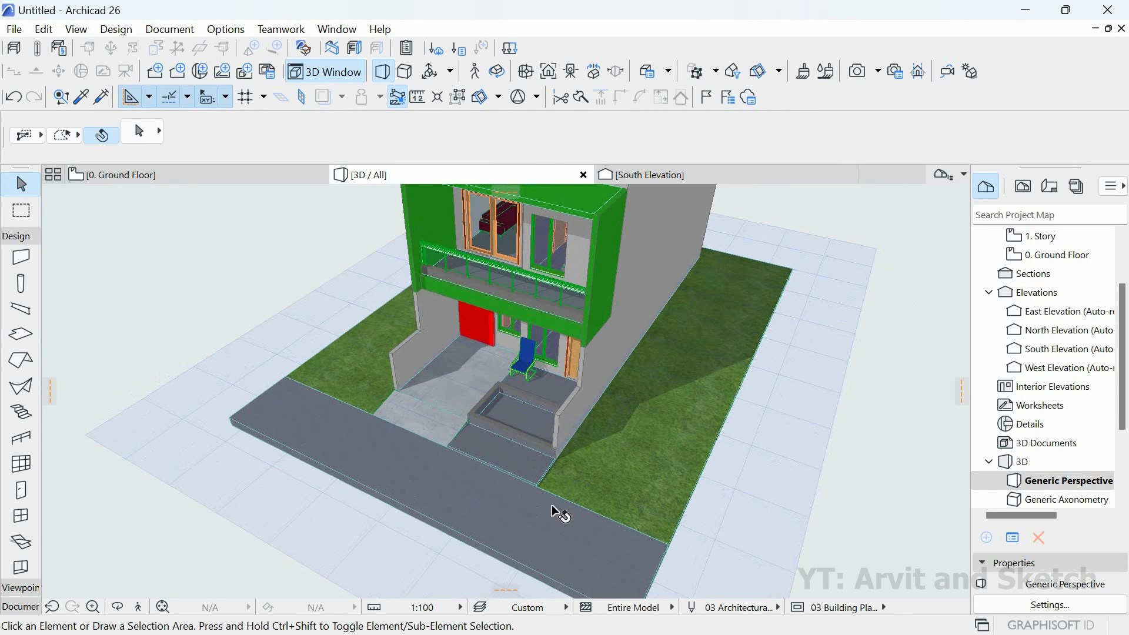
{"action": "left_click", "coordinate": [1023, 10]}
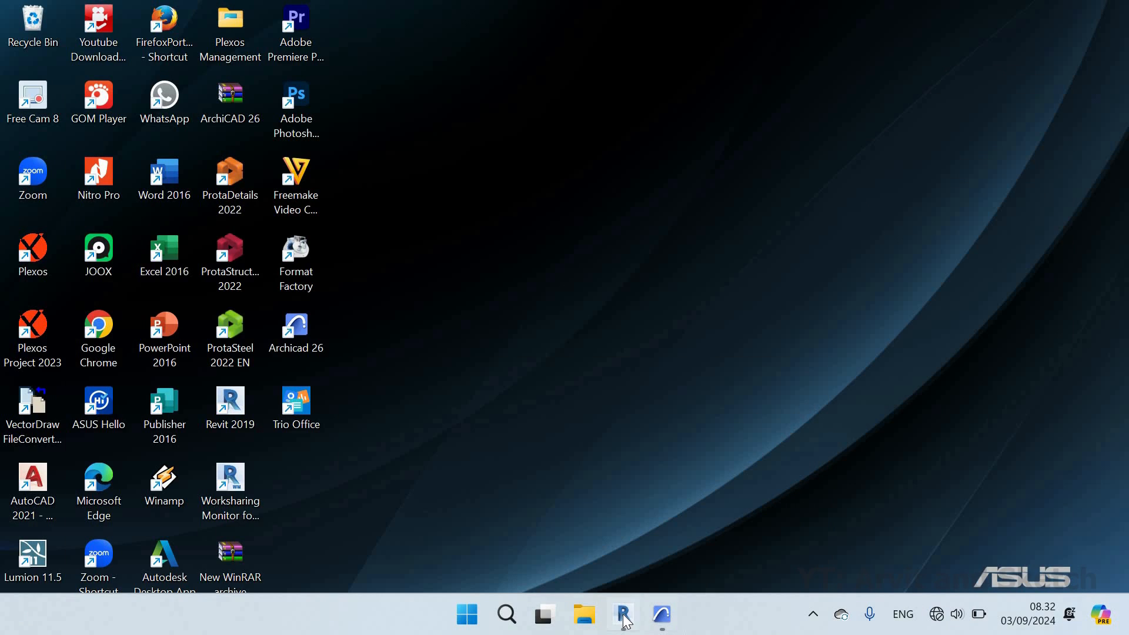
{"action": "left_click", "coordinate": [624, 616]}
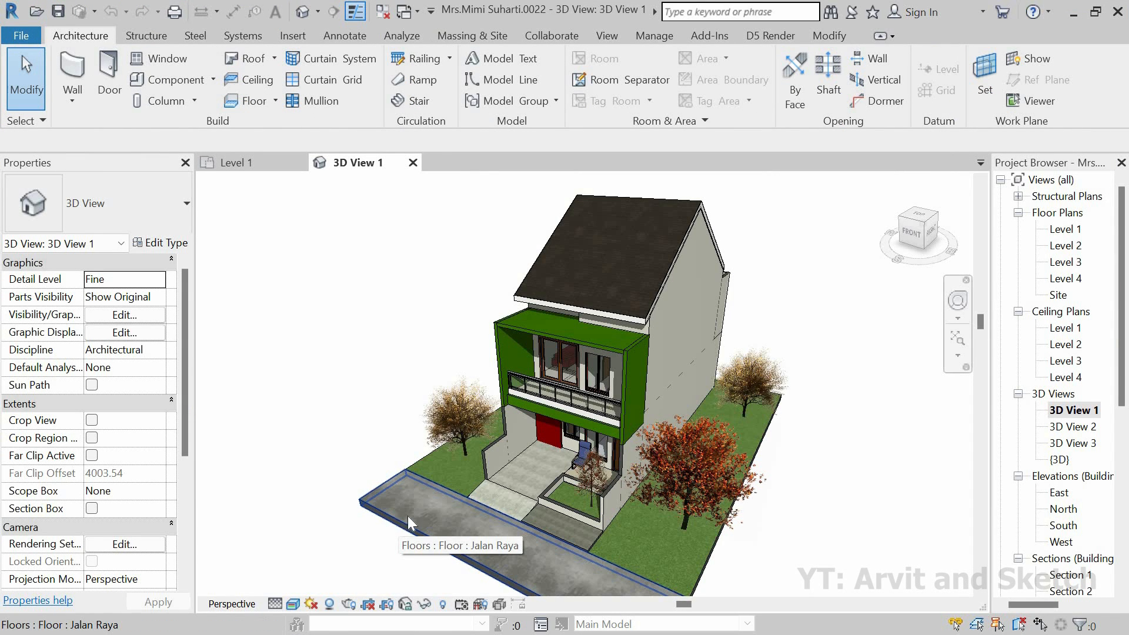
{"action": "left_click", "coordinate": [360, 431]}
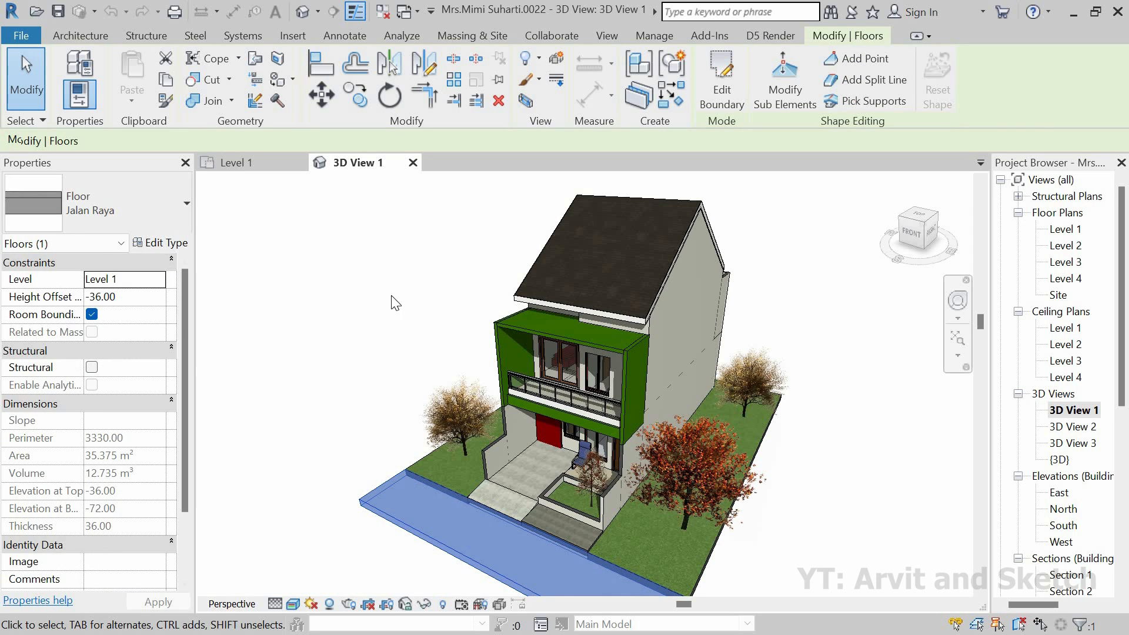
{"action": "left_click", "coordinate": [160, 243]}
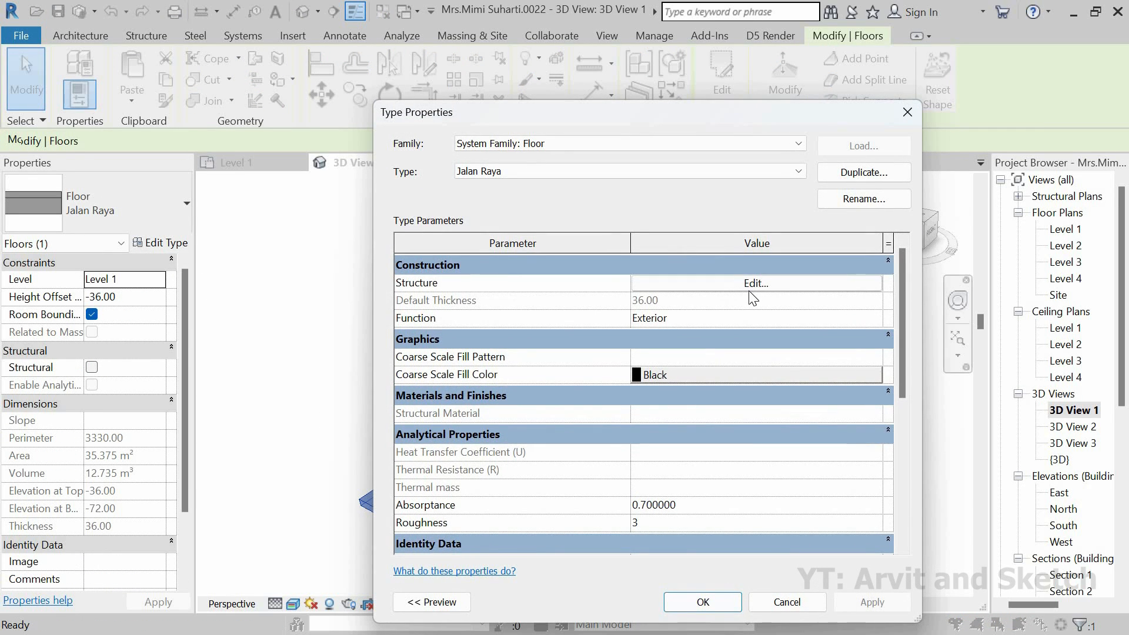
{"action": "left_click", "coordinate": [754, 283]}
{"action": "left_click", "coordinate": [607, 301]}
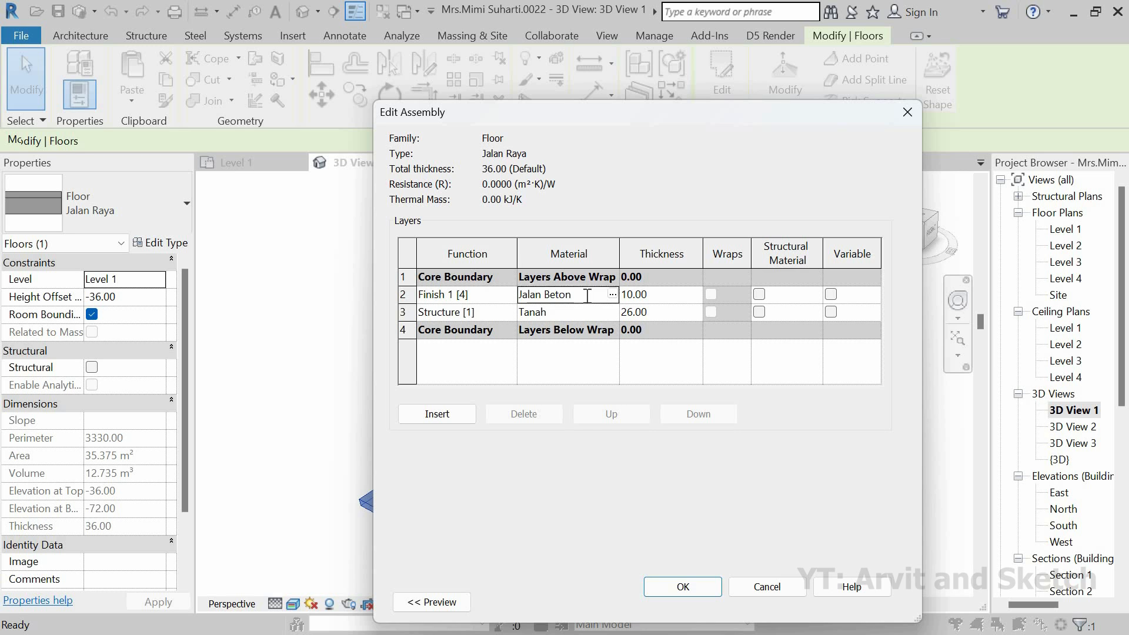
Close the road floor's assembly and type properties without changes, deselect it and switch back to Archicad
{"action": "left_click", "coordinate": [749, 585]}
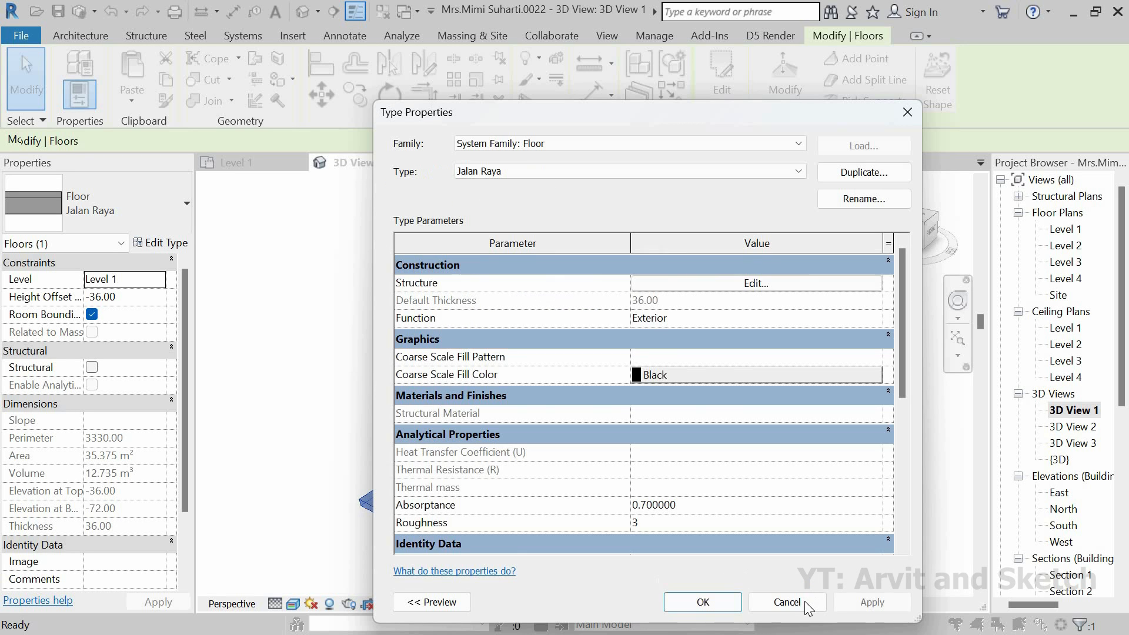
{"action": "left_click", "coordinate": [777, 601]}
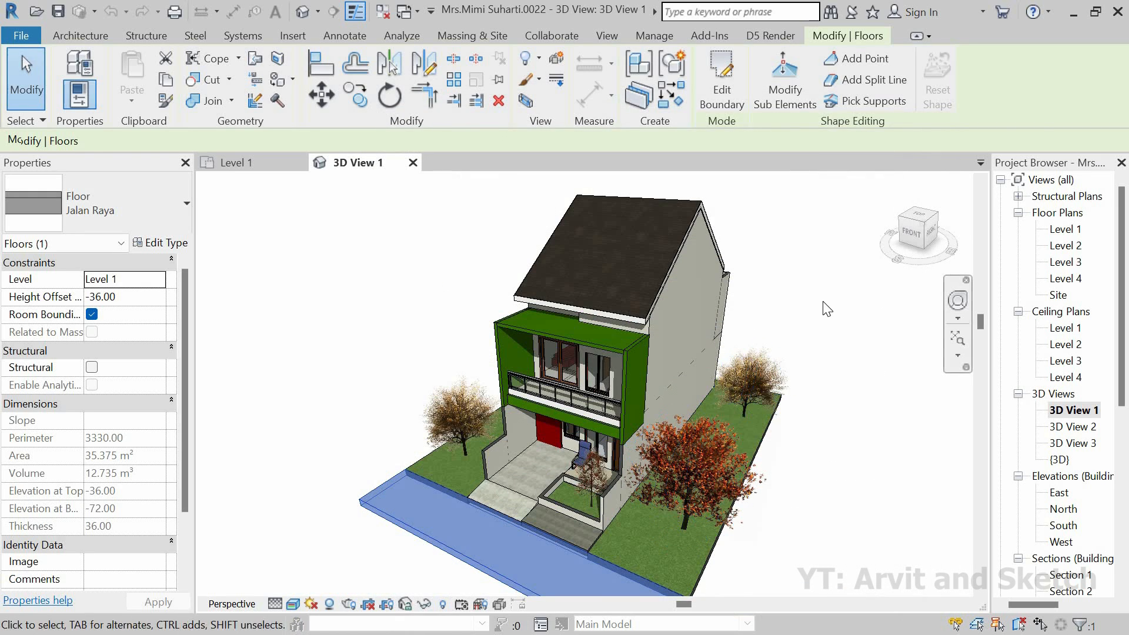
{"action": "key", "text": "Escape"}
{"action": "left_click", "coordinate": [1074, 12]}
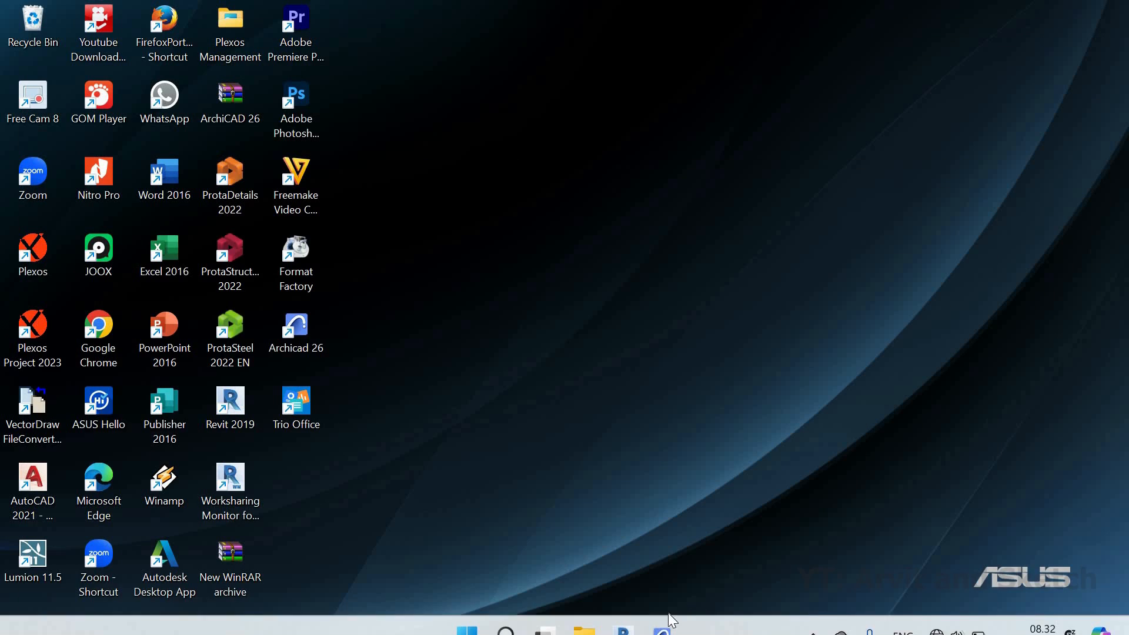
{"action": "left_click", "coordinate": [660, 614]}
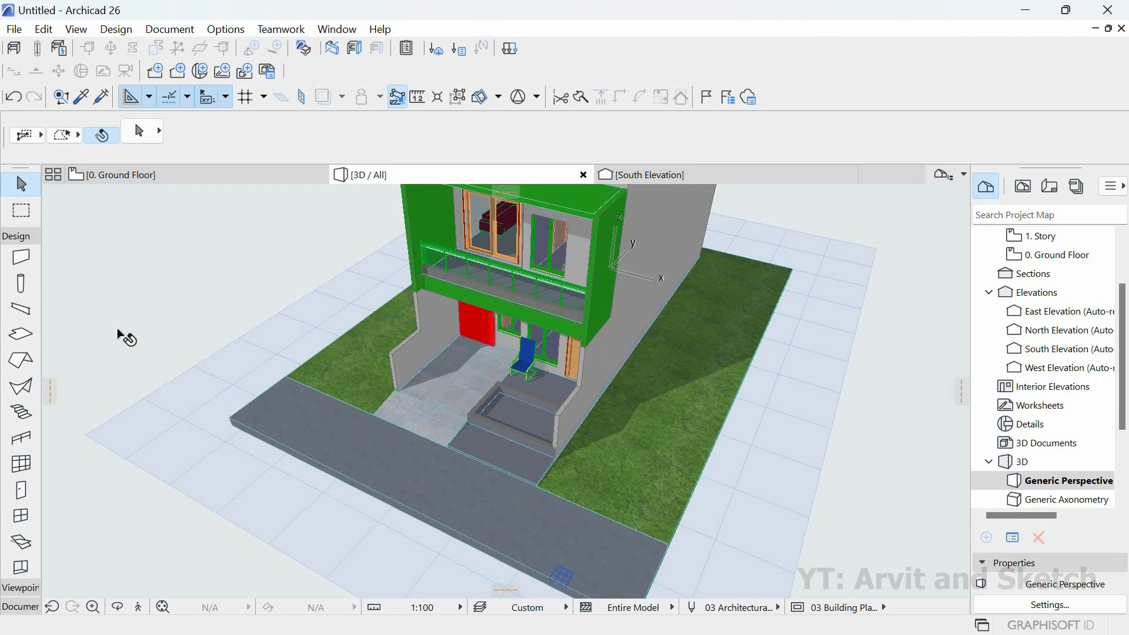
Set the selected road slab's three override surfaces to Concrete, Cast In Situ, apply the settings and deselect the slab
{"action": "double_click", "coordinate": [21, 335]}
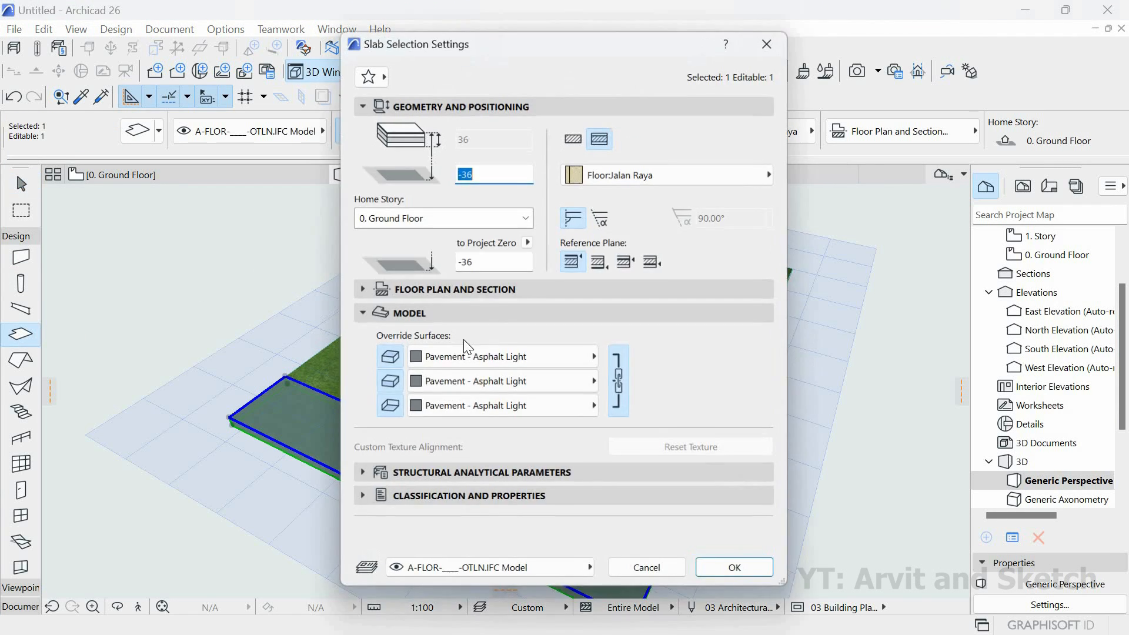
{"action": "left_click", "coordinate": [501, 352]}
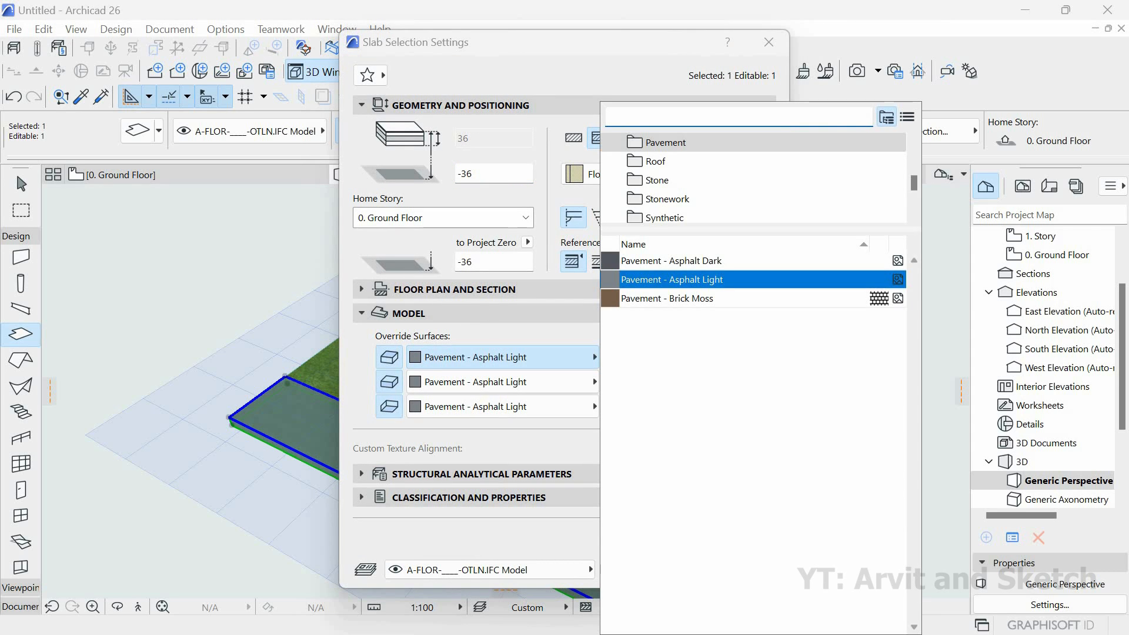
{"action": "type", "text": "conc"}
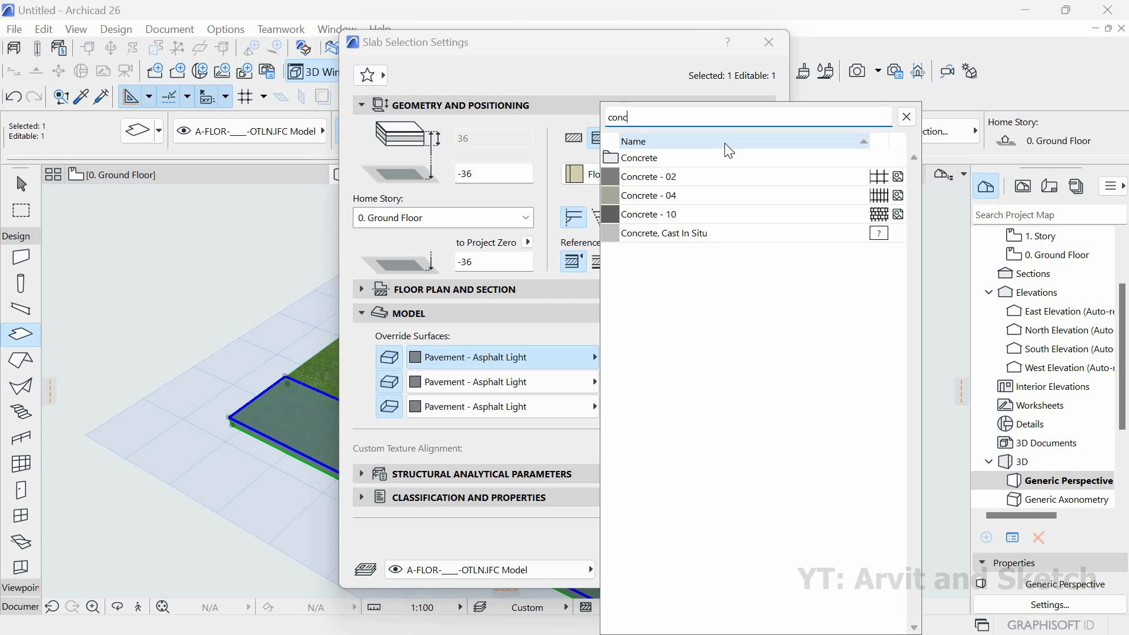
{"action": "left_click", "coordinate": [680, 235]}
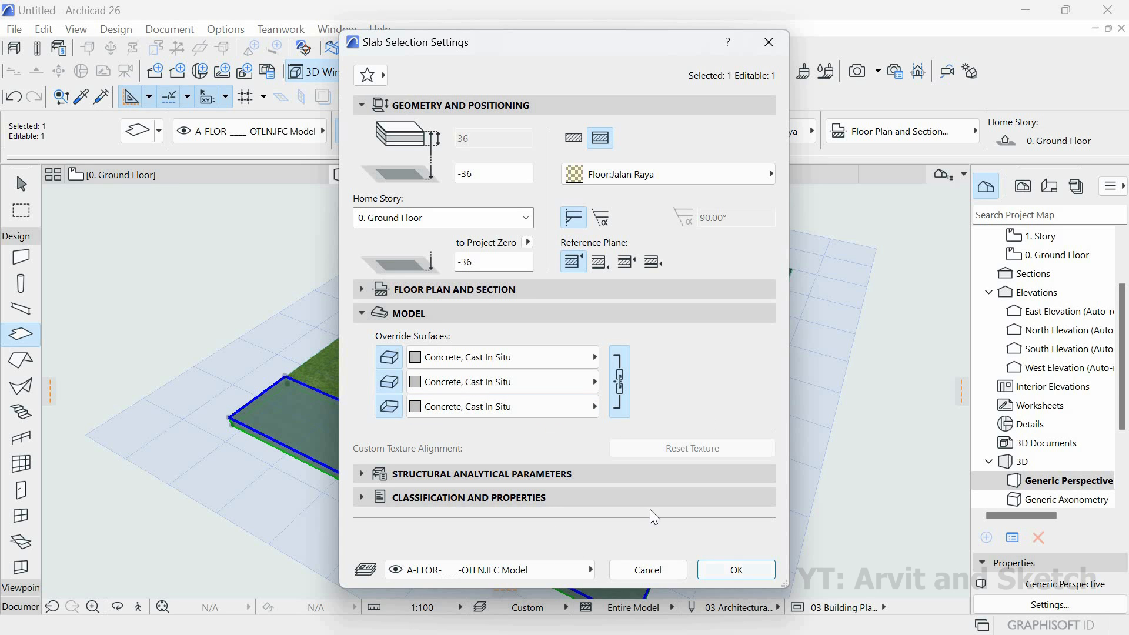
{"action": "left_click", "coordinate": [736, 570]}
{"action": "key", "text": "Escape"}
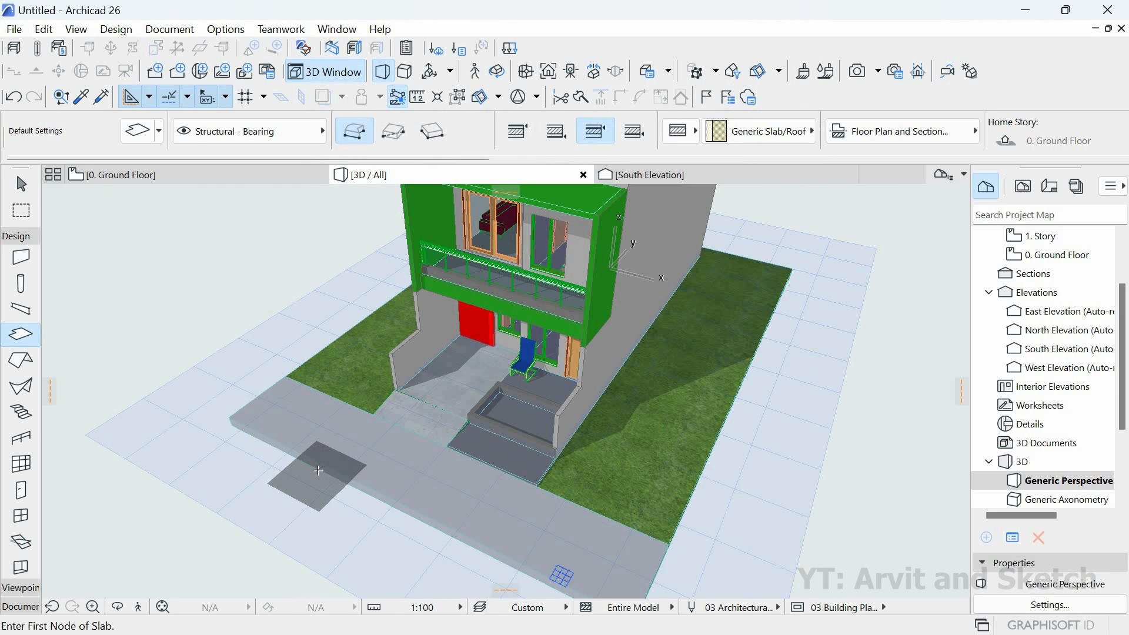
{"action": "scroll", "coordinate": [319, 470], "scroll_direction": "up", "scroll_amount": 6}
{"action": "middle_click_drag", "start_coordinate": [683, 461], "coordinate": [653, 456], "text": "shift"}
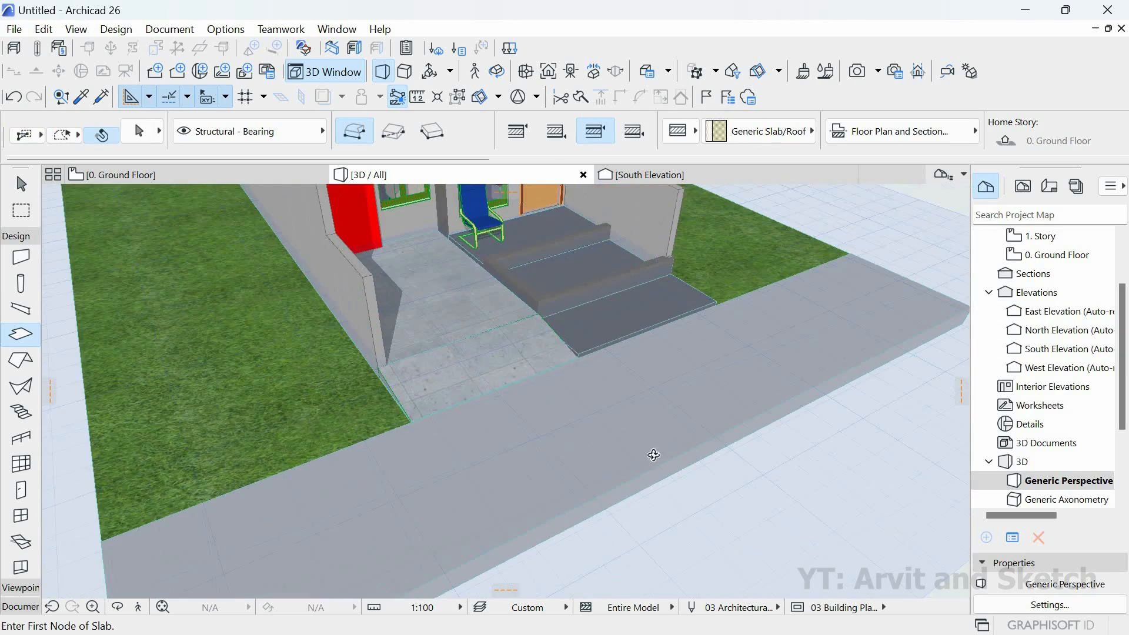
{"action": "scroll", "coordinate": [570, 494], "scroll_direction": "down", "scroll_amount": 5}
{"action": "scroll", "coordinate": [620, 389], "scroll_direction": "up", "scroll_amount": 2}
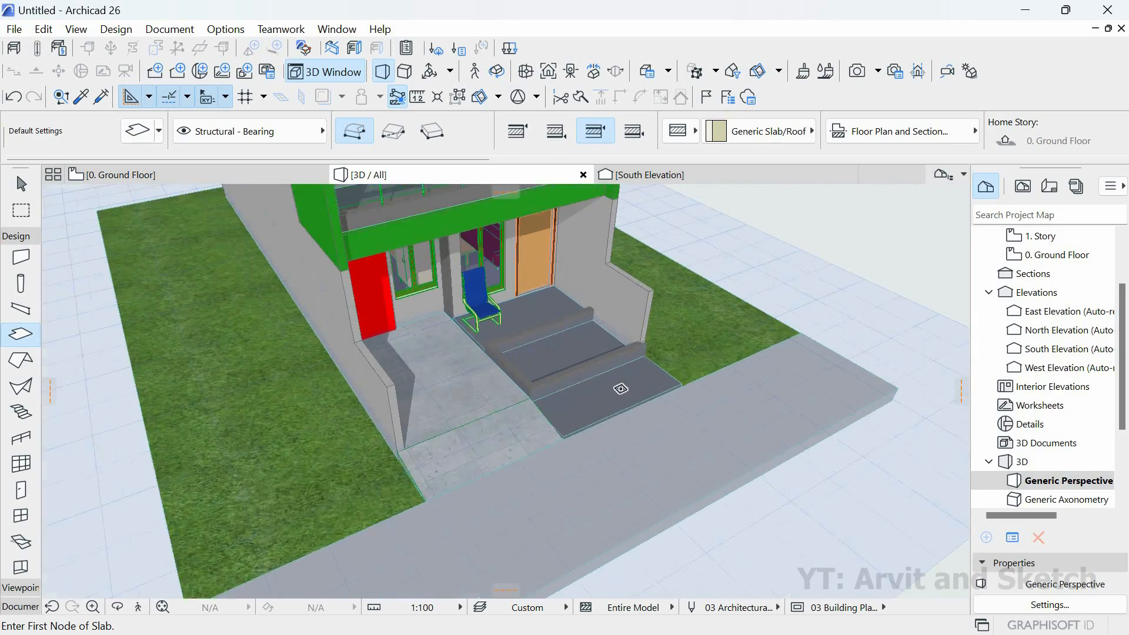
{"action": "scroll", "coordinate": [620, 388], "scroll_direction": "up", "scroll_amount": 4}
{"action": "key", "text": "Escape"}
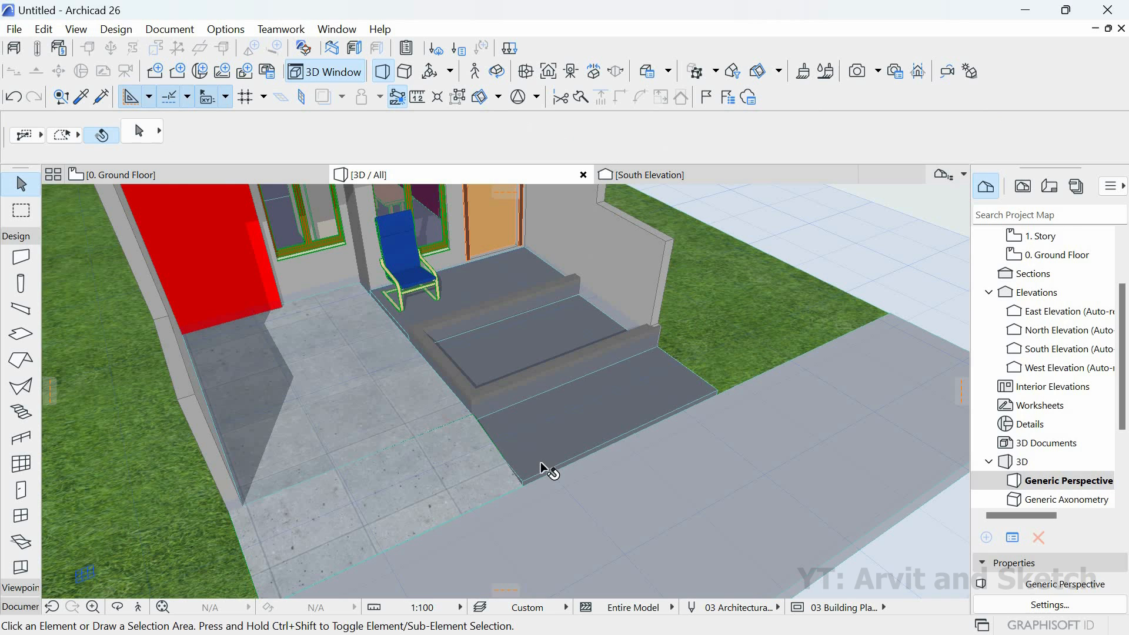
{"action": "left_click", "coordinate": [458, 452]}
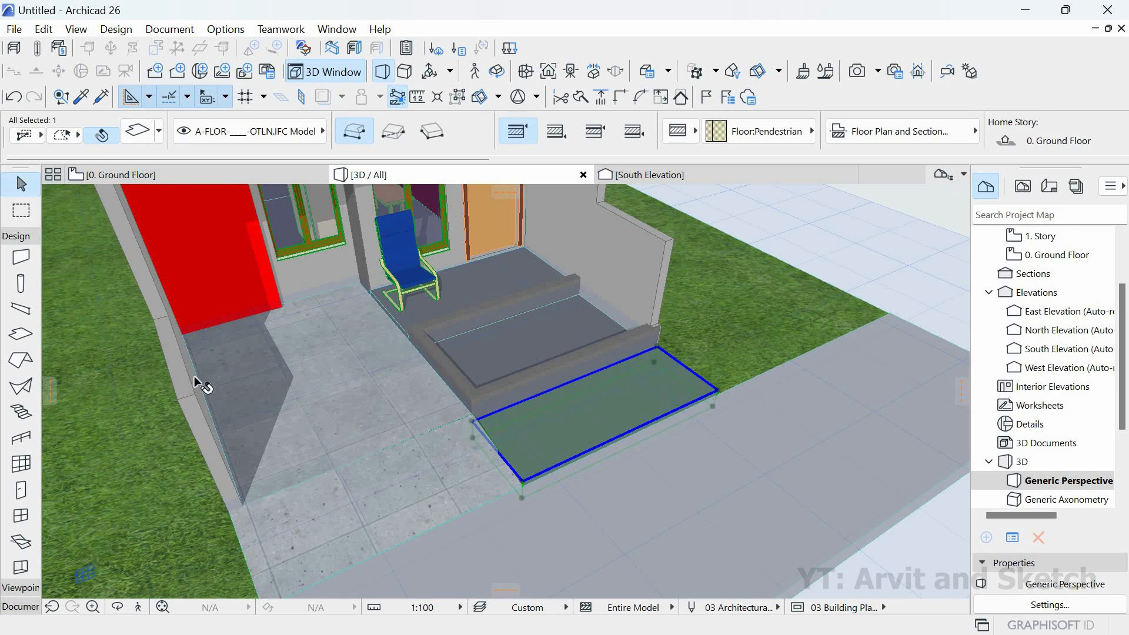
{"action": "left_click", "coordinate": [25, 339]}
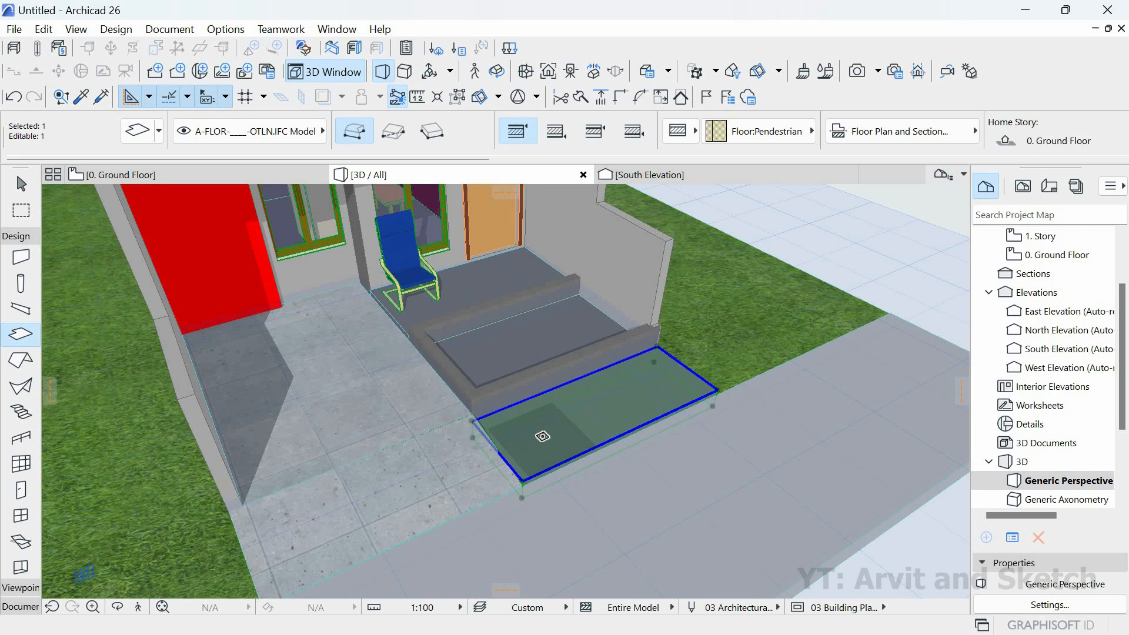
{"action": "key", "text": "Escape"}
{"action": "key", "text": "Escape"}
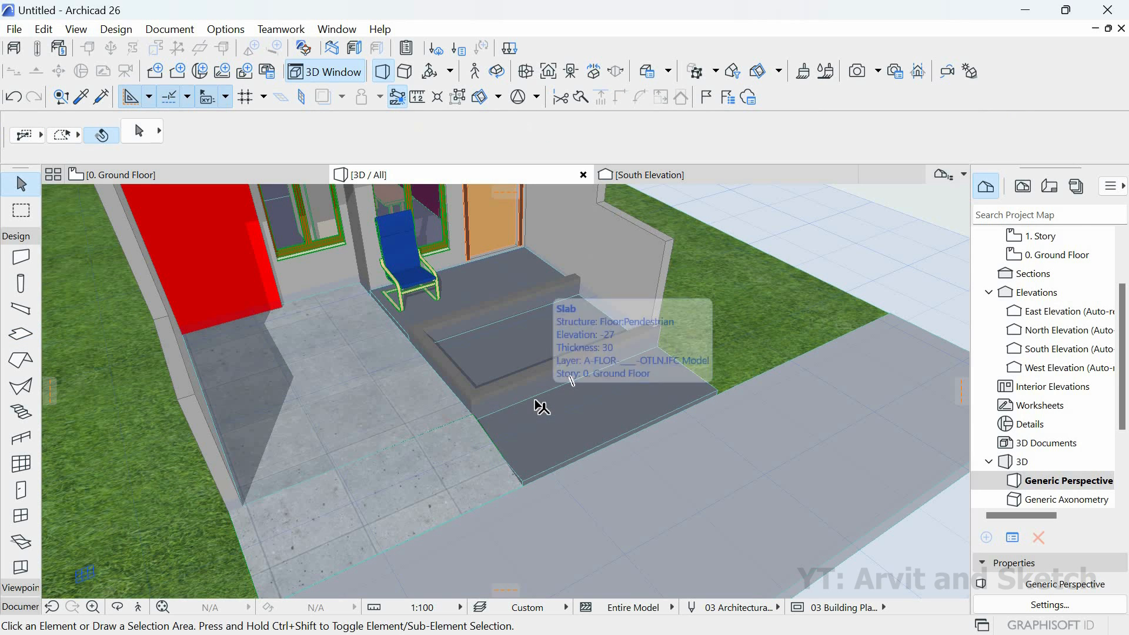
Select the pedestrian slab between the planter and the road and set its override surfaces to Concrete - 02, linking all three
{"action": "left_click", "coordinate": [551, 460]}
{"action": "left_click", "coordinate": [532, 465]}
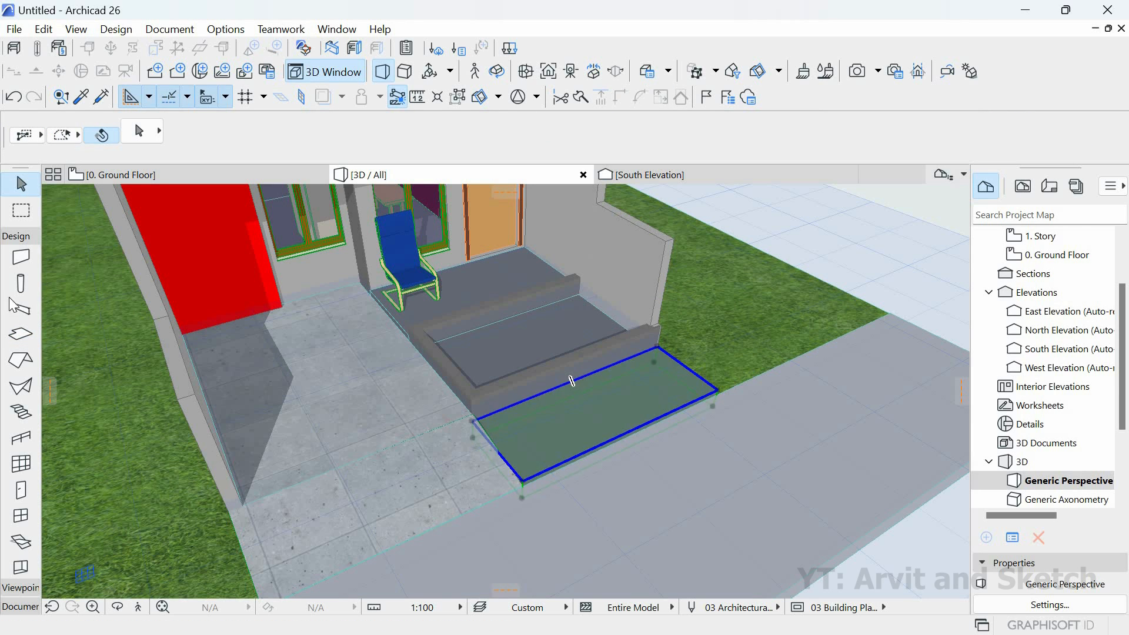
{"action": "left_click", "coordinate": [21, 336]}
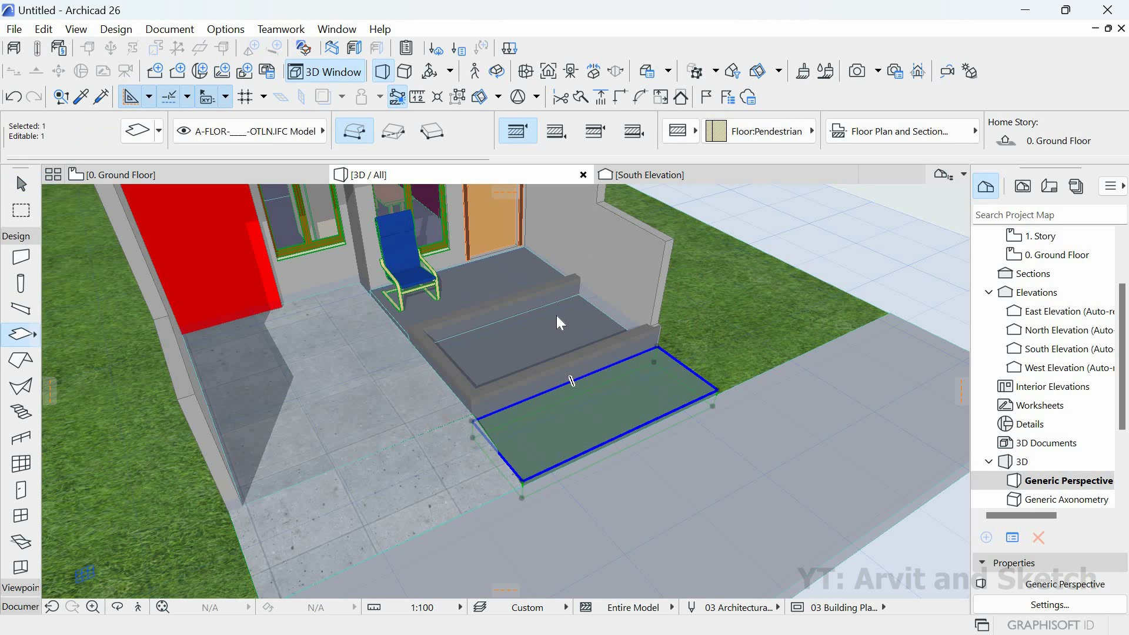
{"action": "key", "text": "ctrl+t"}
{"action": "left_click", "coordinate": [529, 364]}
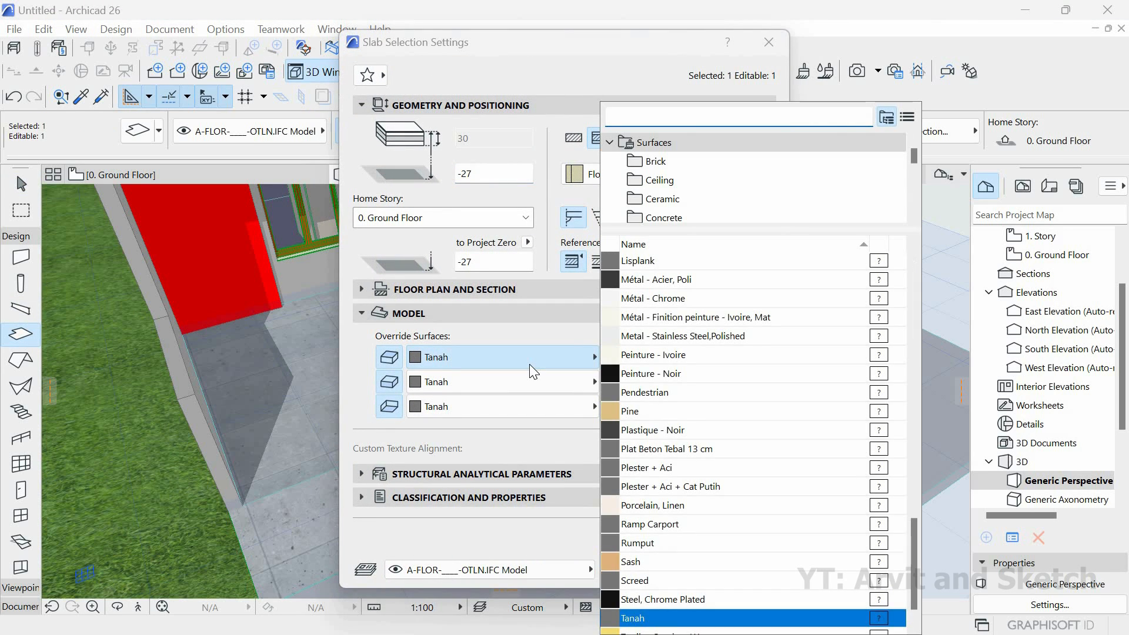
{"action": "type", "text": "co"}
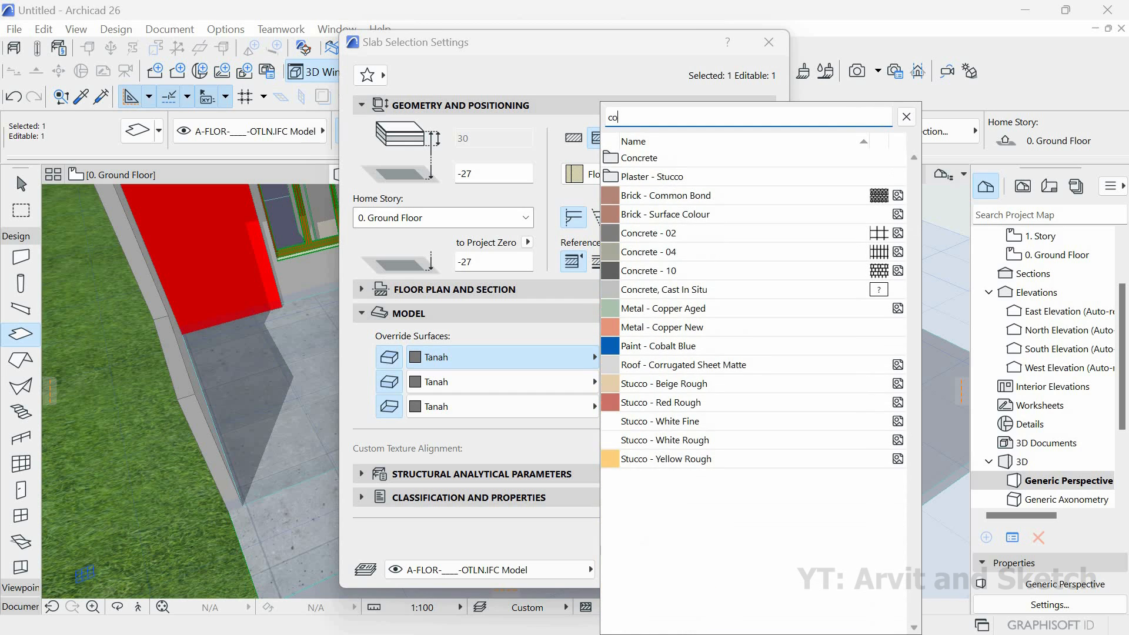
{"action": "left_click", "coordinate": [660, 232]}
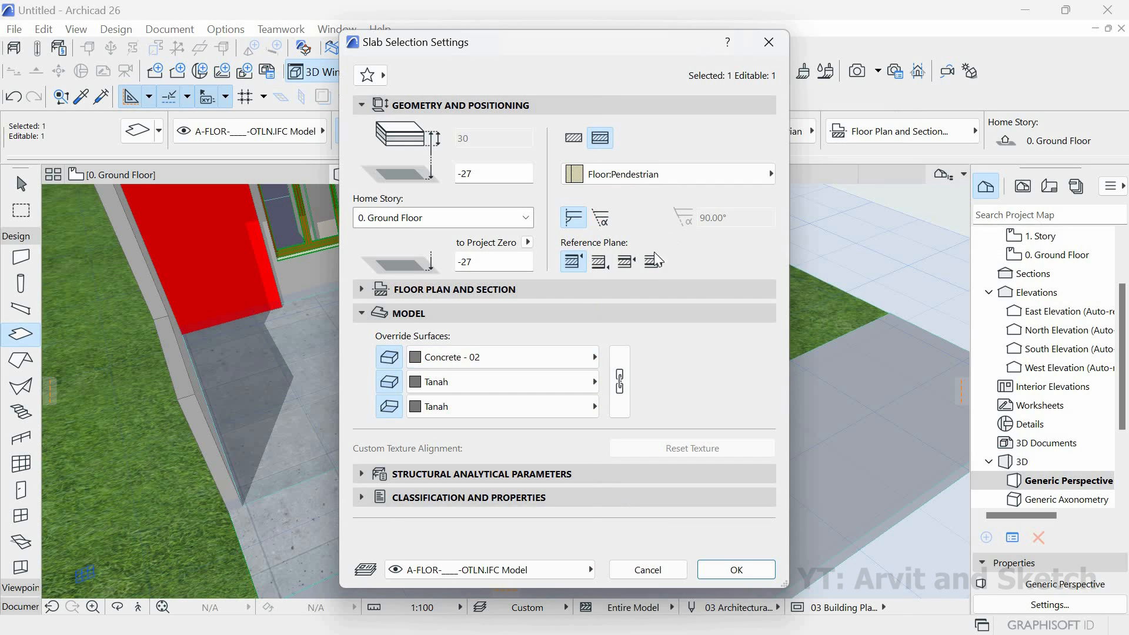
{"action": "left_click", "coordinate": [617, 381]}
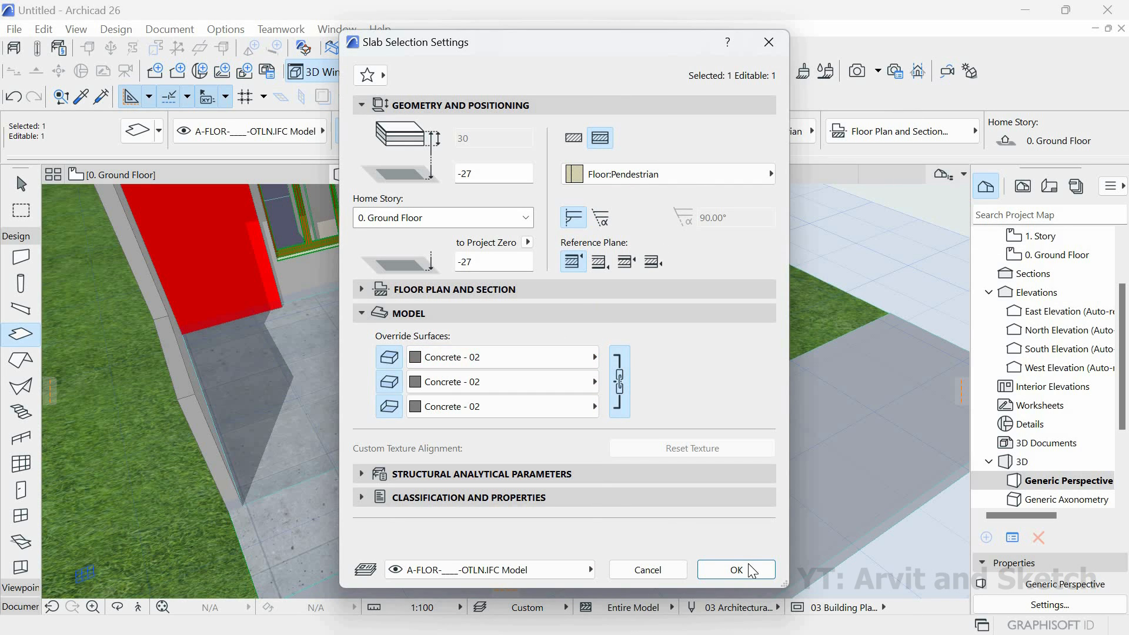
Check the pedestrian slab's composite without changing it, apply the slab settings and deselect the slab
{"action": "left_click", "coordinate": [695, 181]}
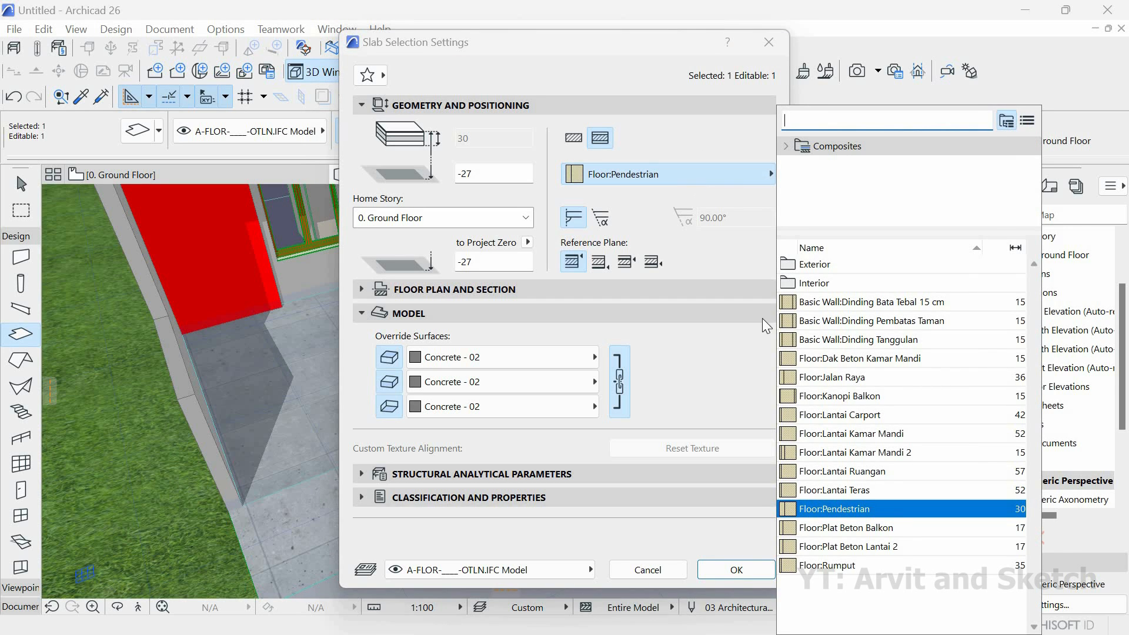
{"action": "left_click", "coordinate": [751, 567]}
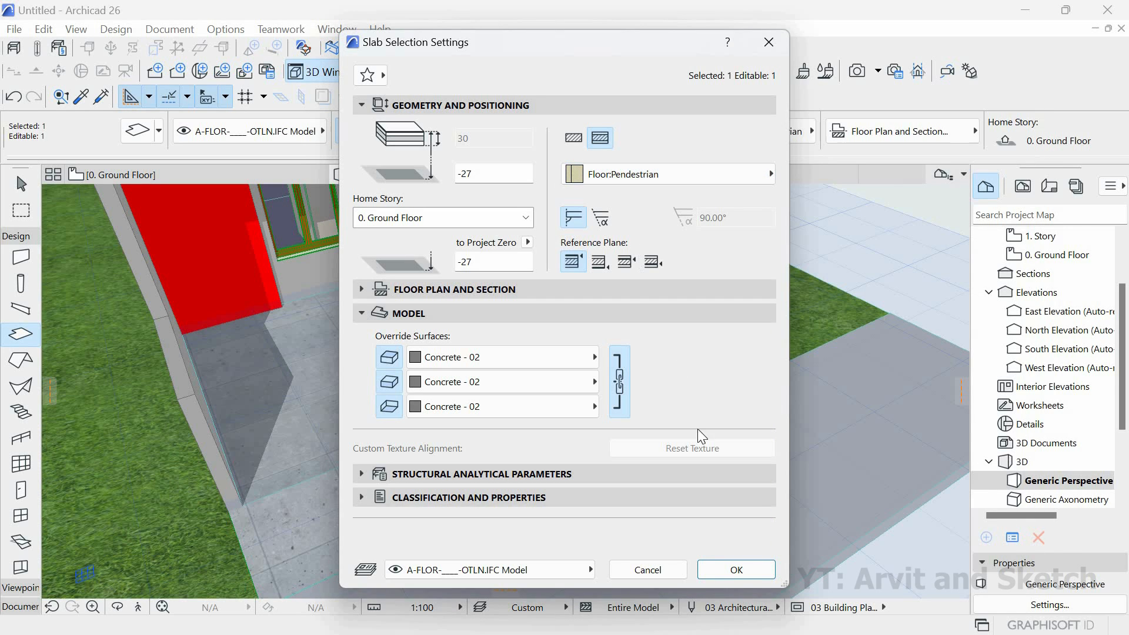
{"action": "left_click", "coordinate": [737, 569]}
{"action": "key", "text": "Escape"}
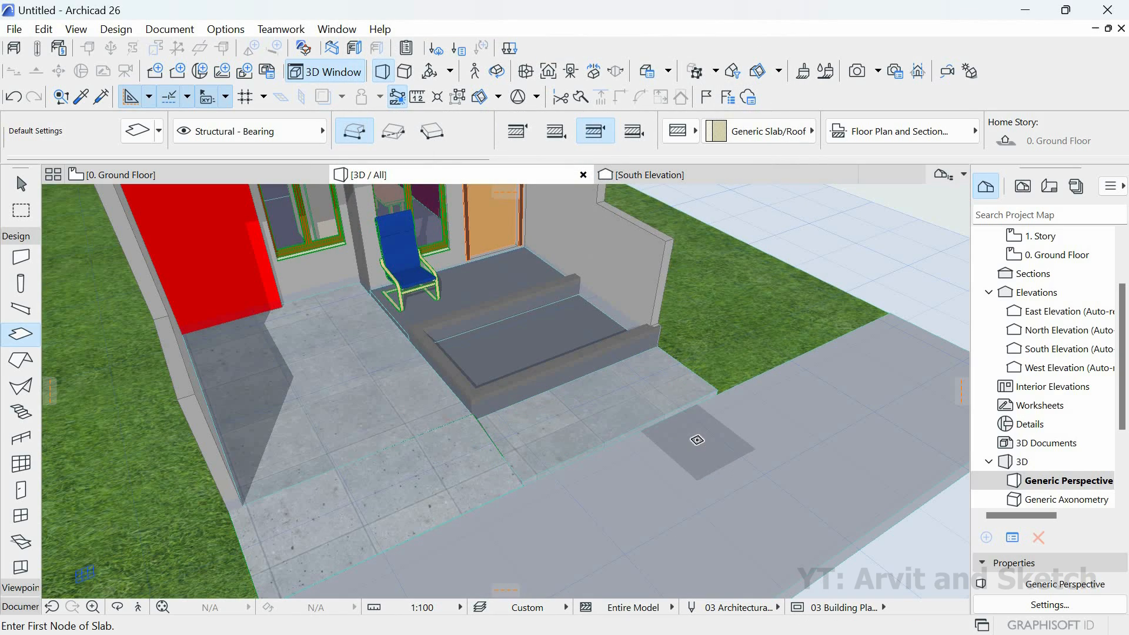
Switch to Revit to examine the finishes in front of the house and switch back to Archicad
{"action": "middle_click_drag", "start_coordinate": [728, 441], "coordinate": [451, 451], "text": "shift"}
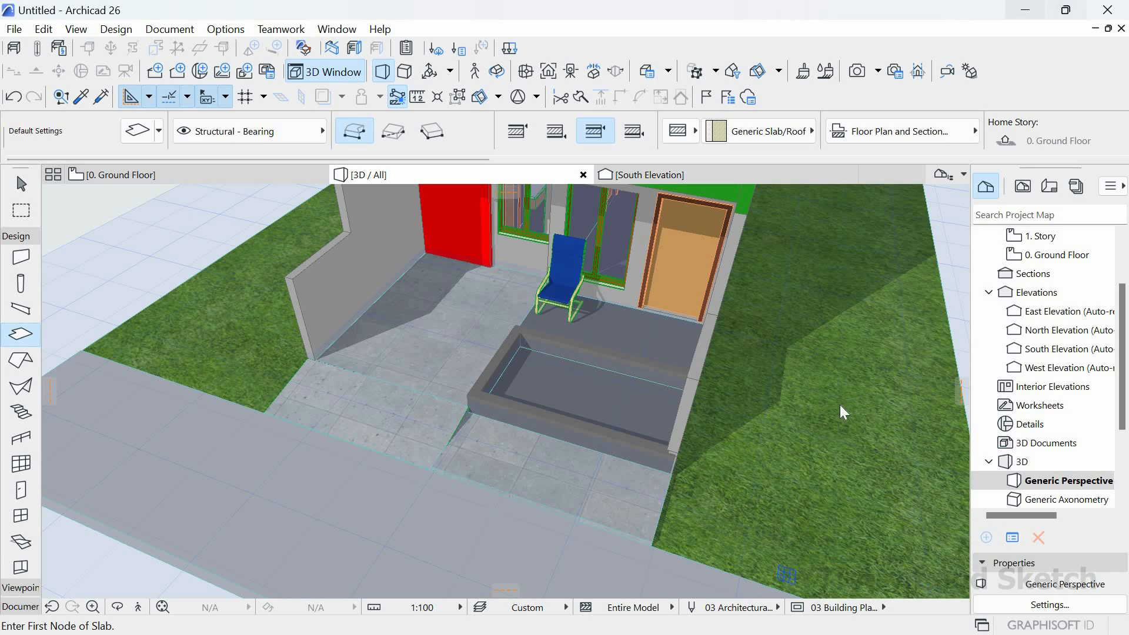
{"action": "left_click", "coordinate": [1025, 10]}
{"action": "left_click", "coordinate": [628, 616]}
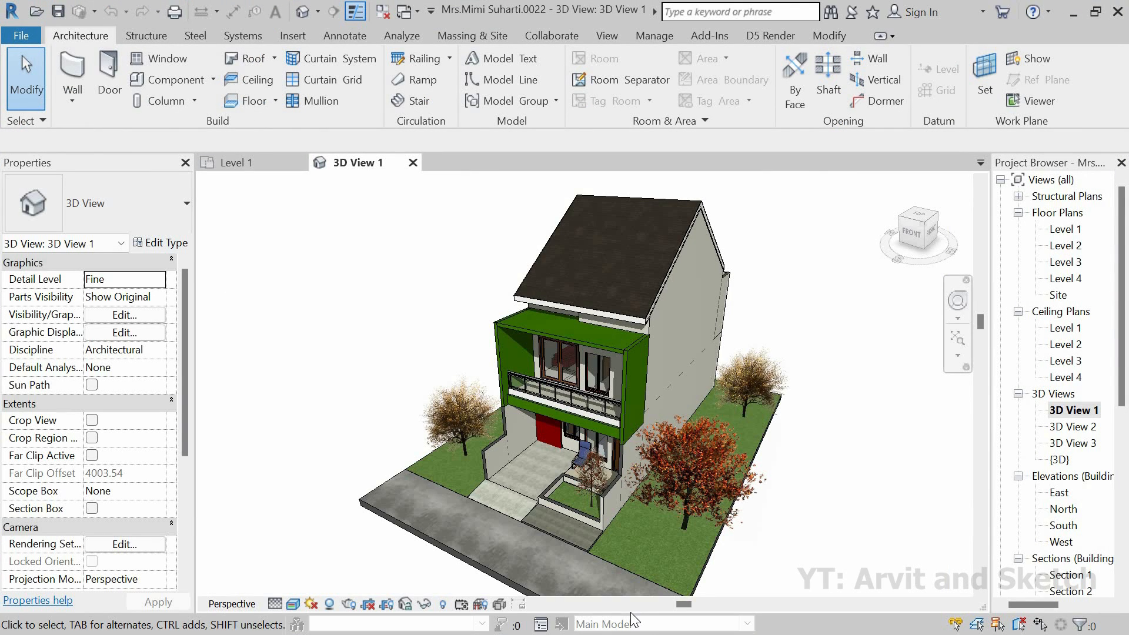
{"action": "left_click", "coordinate": [1074, 13]}
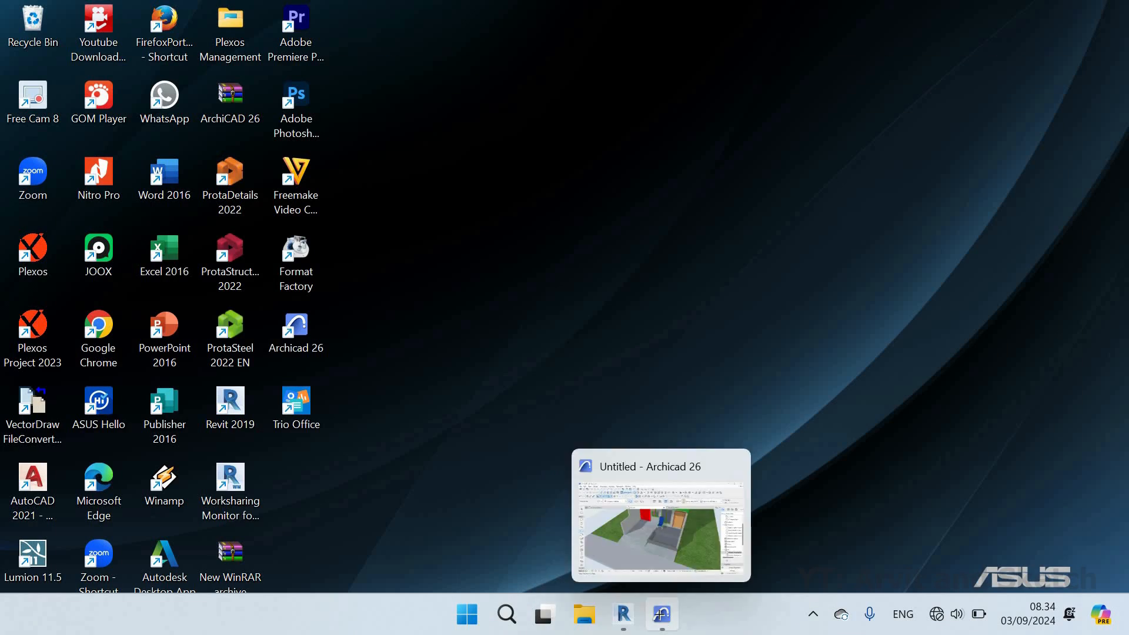
{"action": "left_click", "coordinate": [662, 616]}
Select the terrace floor slab under the chair and set its override surfaces to Ceramic - Porcelain, linking all three
{"action": "scroll", "coordinate": [588, 484], "scroll_direction": "down", "scroll_amount": 3}
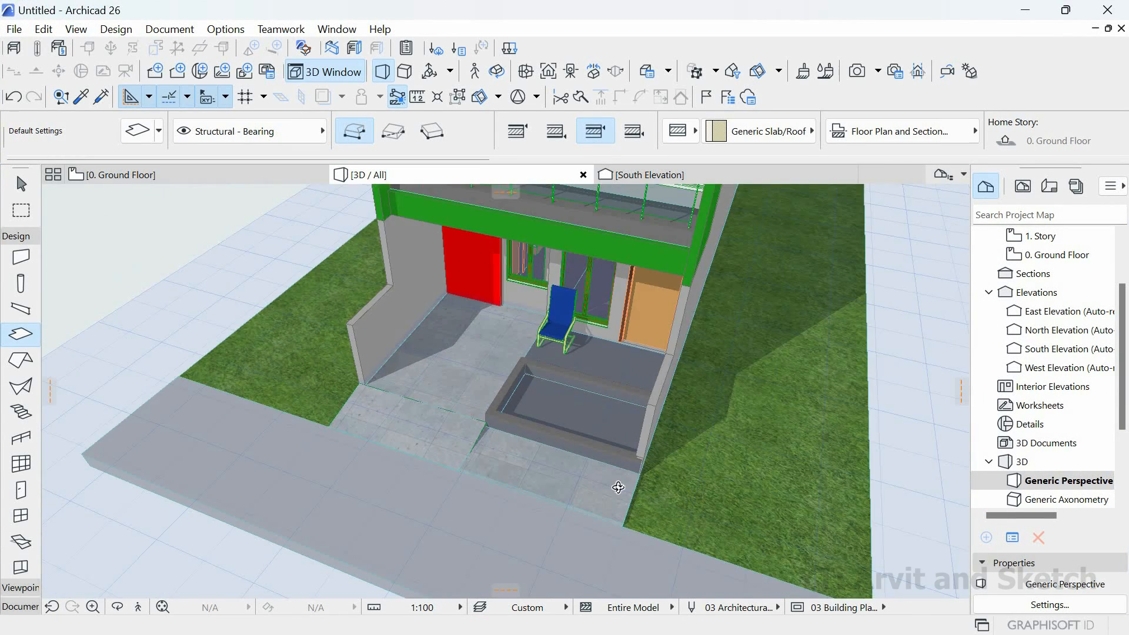
{"action": "middle_click_drag", "start_coordinate": [810, 482], "coordinate": [595, 398], "text": "shift"}
{"action": "scroll", "coordinate": [591, 388], "scroll_direction": "up", "scroll_amount": 2}
{"action": "key", "text": "Escape"}
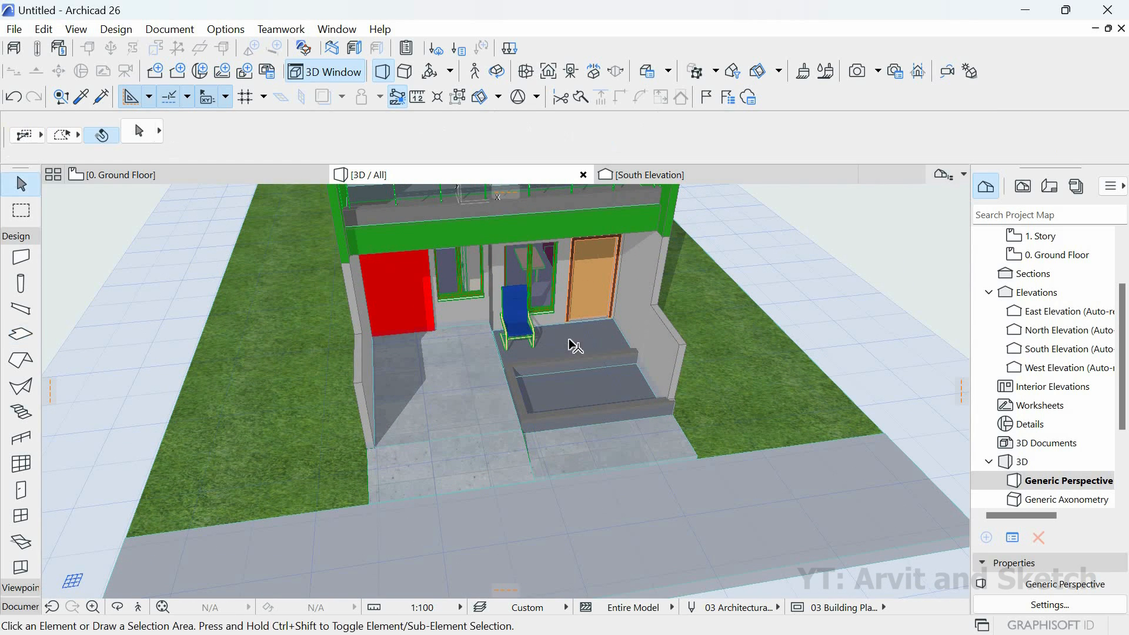
{"action": "left_click", "coordinate": [502, 370]}
{"action": "left_click", "coordinate": [502, 372]}
{"action": "left_click", "coordinate": [21, 334]}
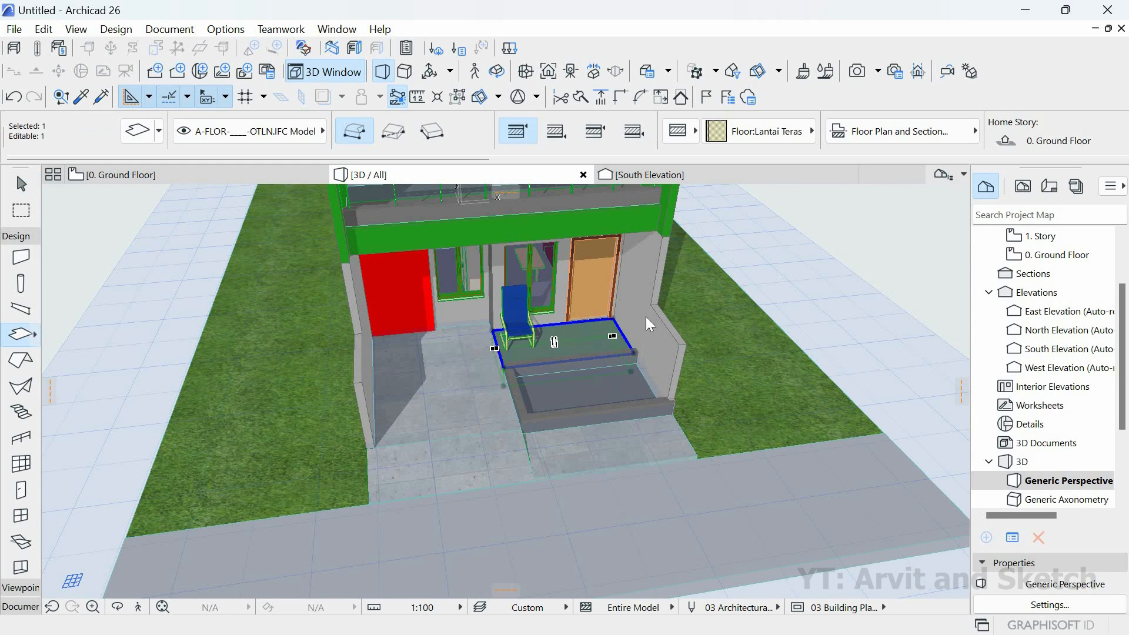
{"action": "key", "text": "ctrl+t"}
{"action": "left_click", "coordinate": [502, 358]}
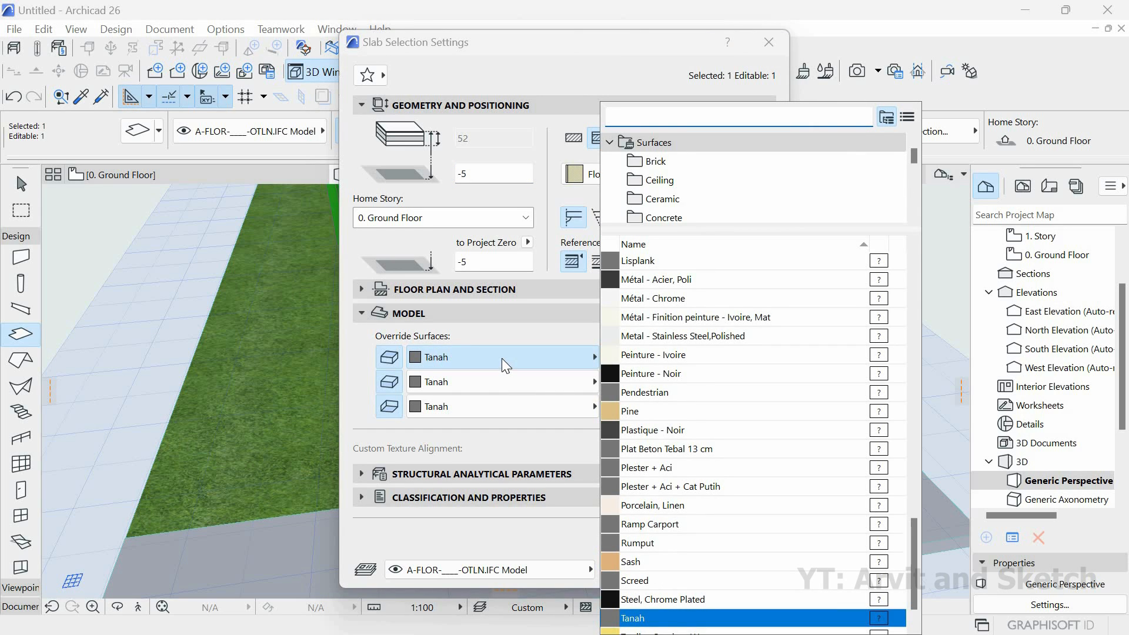
{"action": "type", "text": "ceramic"}
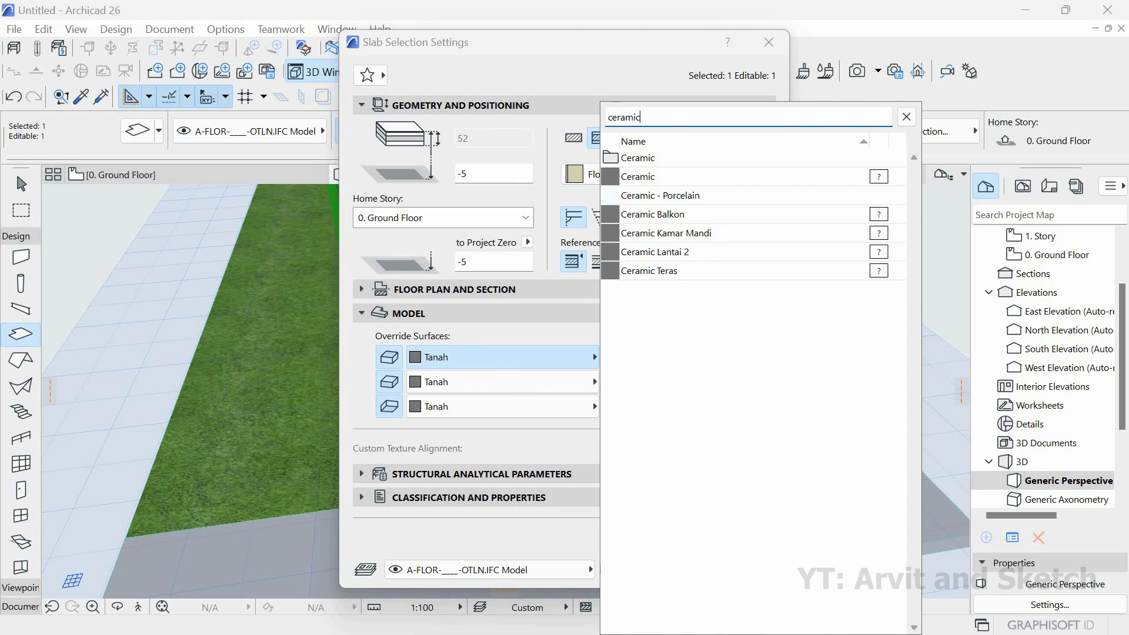
{"action": "left_click", "coordinate": [676, 195]}
{"action": "left_click", "coordinate": [621, 387]}
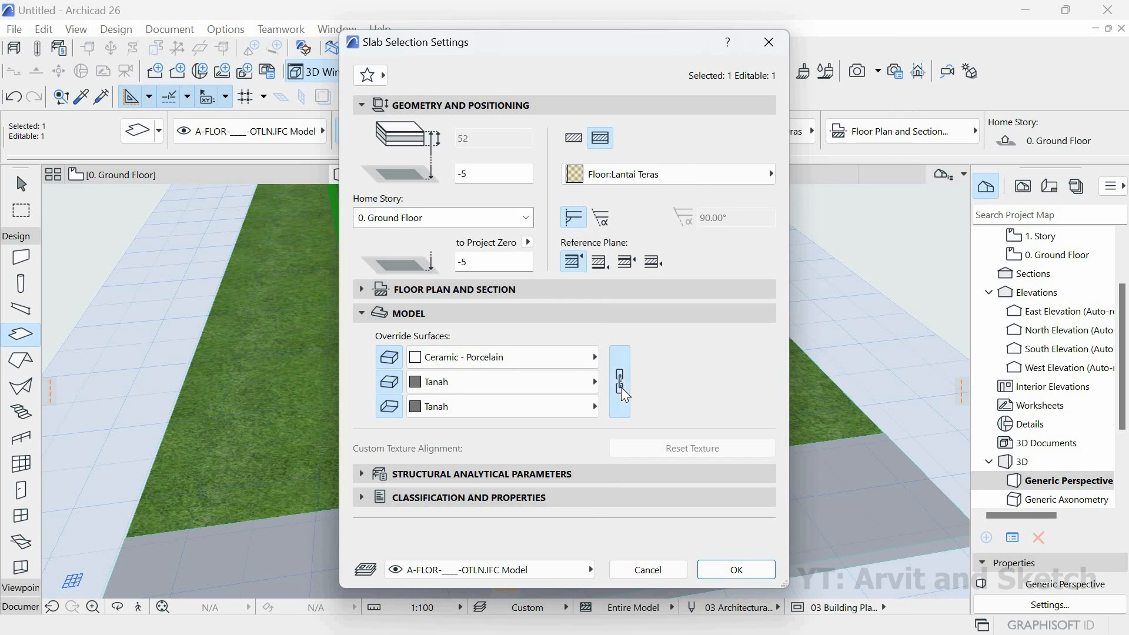
Check the terrace slab's composite and layer without changing them, apply the slab settings and deselect the slab
{"action": "left_click", "coordinate": [677, 170]}
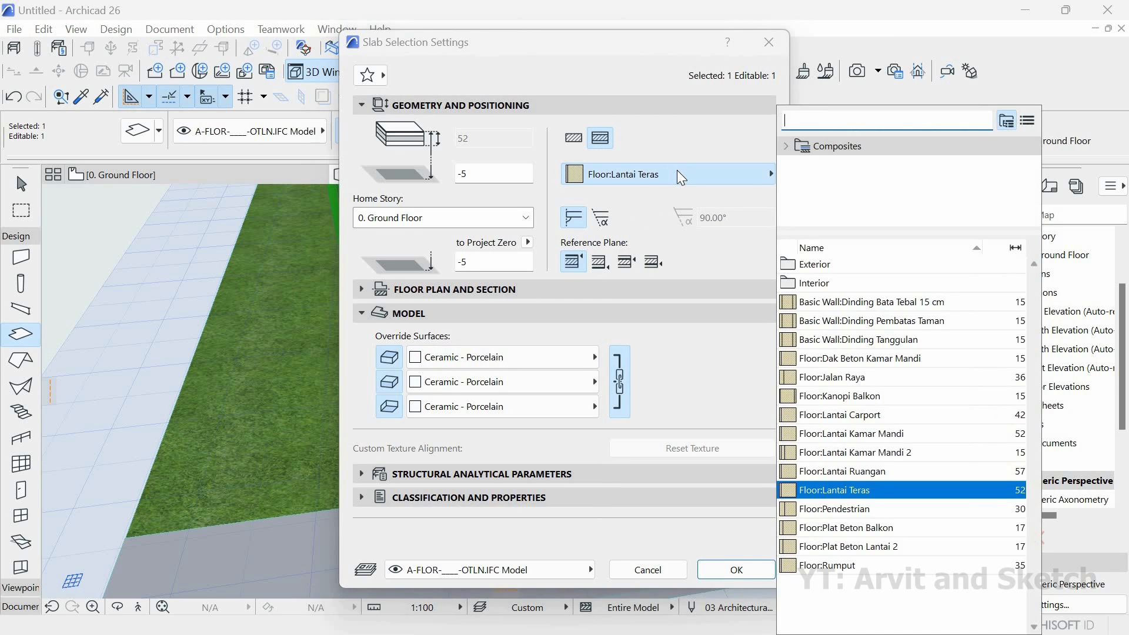
{"action": "left_click", "coordinate": [486, 453]}
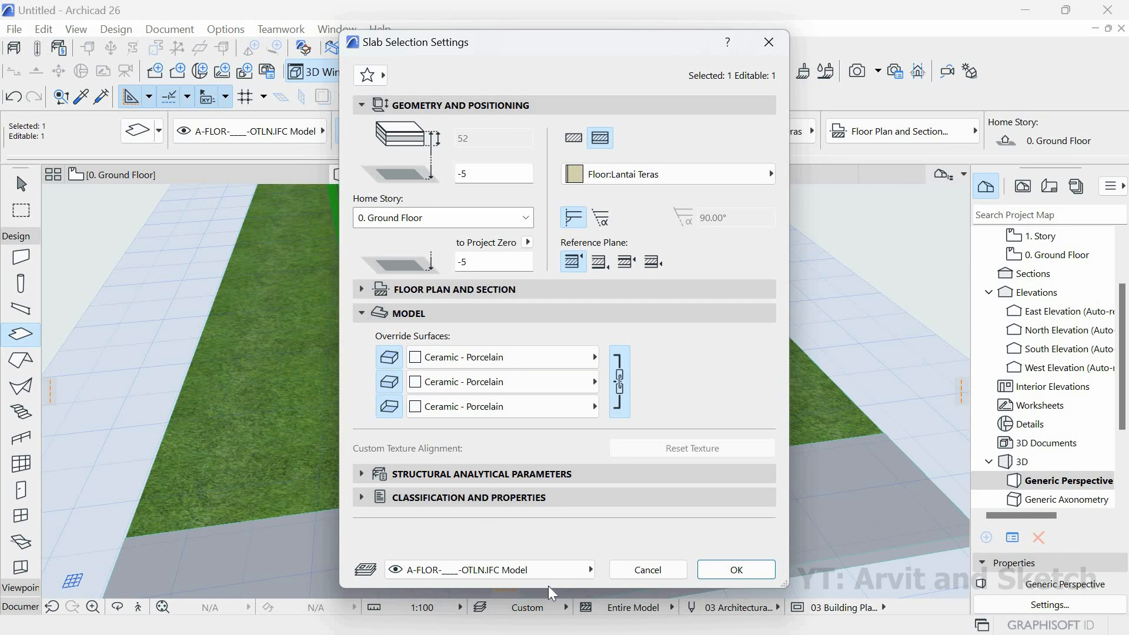
{"action": "left_click", "coordinate": [556, 570]}
{"action": "left_click", "coordinate": [556, 570]}
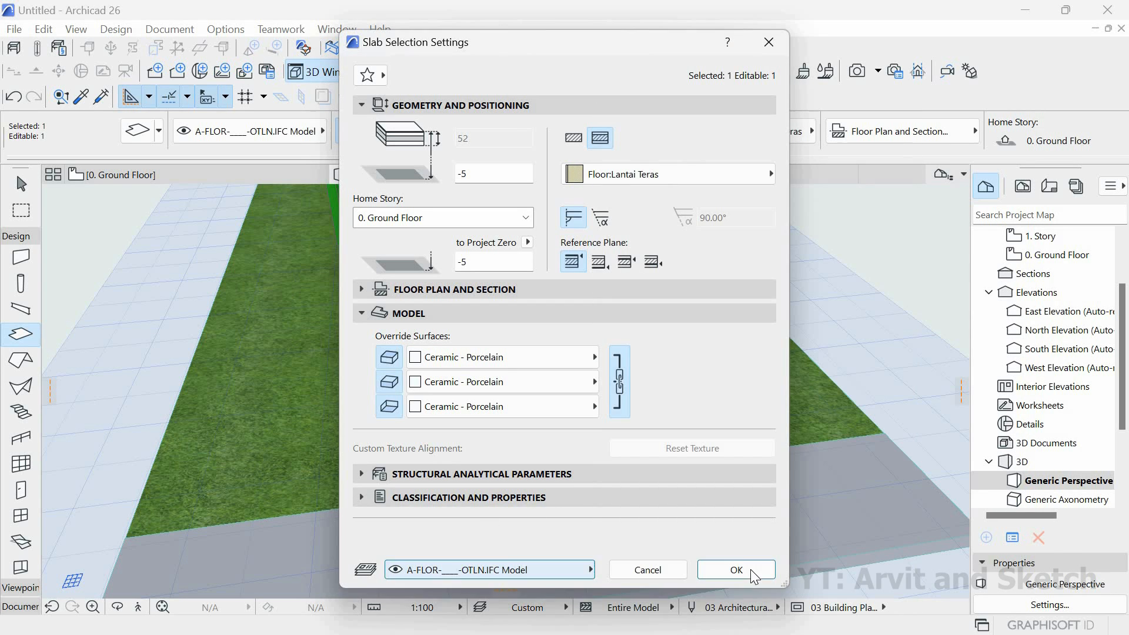
{"action": "left_click", "coordinate": [750, 569]}
{"action": "key", "text": "Escape"}
Select the soil slab inside the front planter and set its top override surface to Grass - Green
{"action": "scroll", "coordinate": [547, 404], "scroll_direction": "up", "scroll_amount": 4}
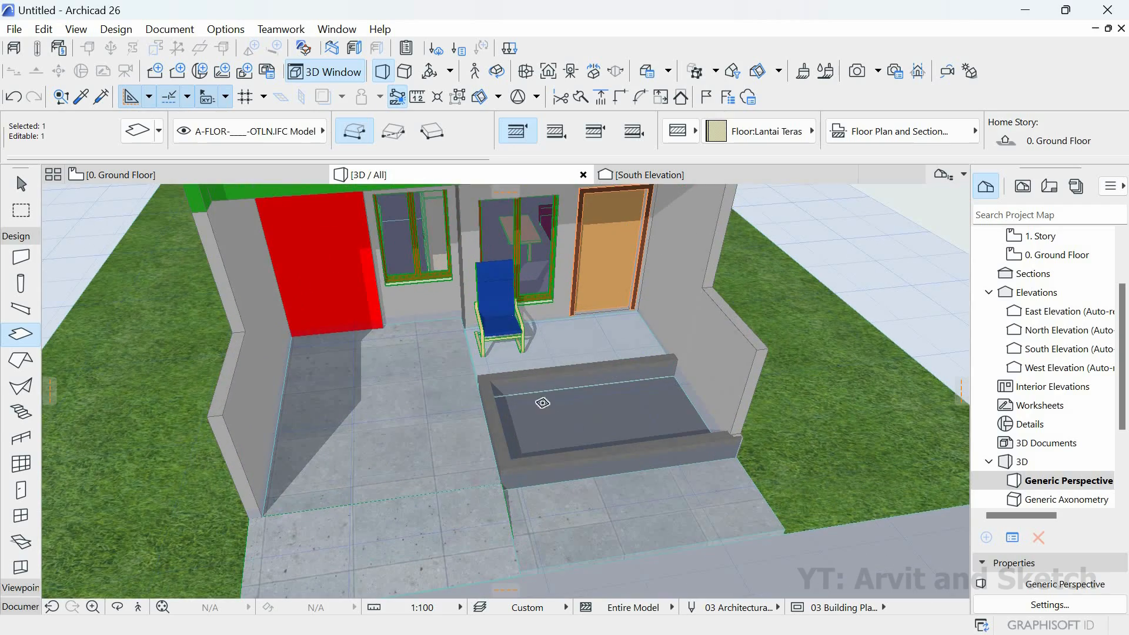
{"action": "middle_click_drag", "start_coordinate": [679, 426], "coordinate": [567, 416], "text": "shift"}
{"action": "scroll", "coordinate": [568, 417], "scroll_direction": "down", "scroll_amount": 1}
{"action": "key", "text": "Escape"}
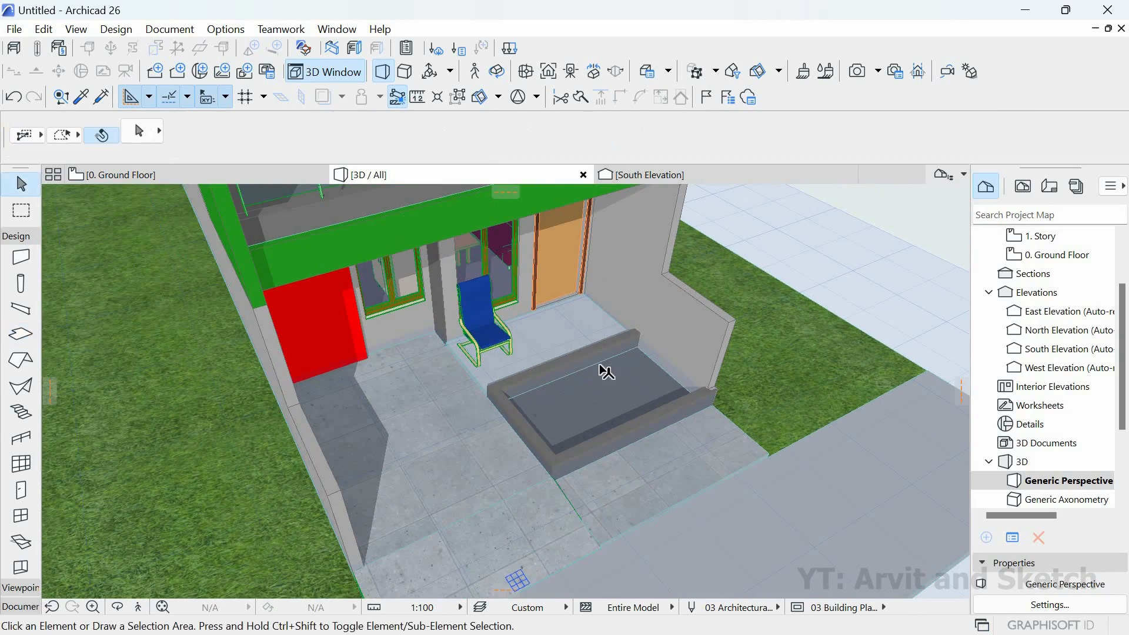
{"action": "left_click", "coordinate": [494, 372]}
{"action": "left_click", "coordinate": [21, 334]}
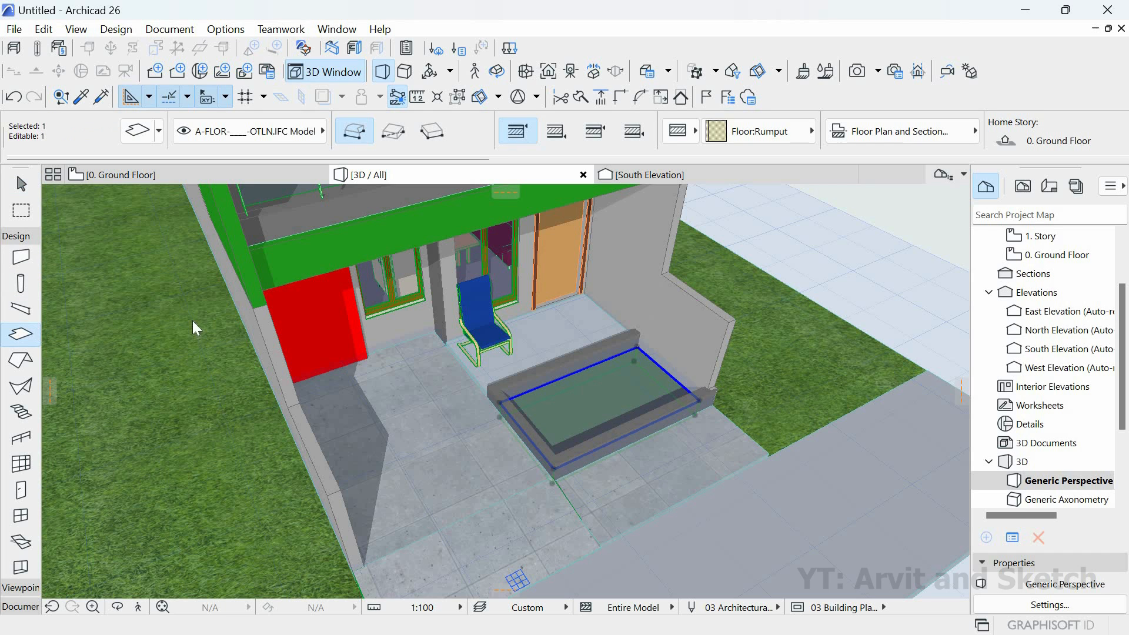
{"action": "key", "text": "ctrl+t"}
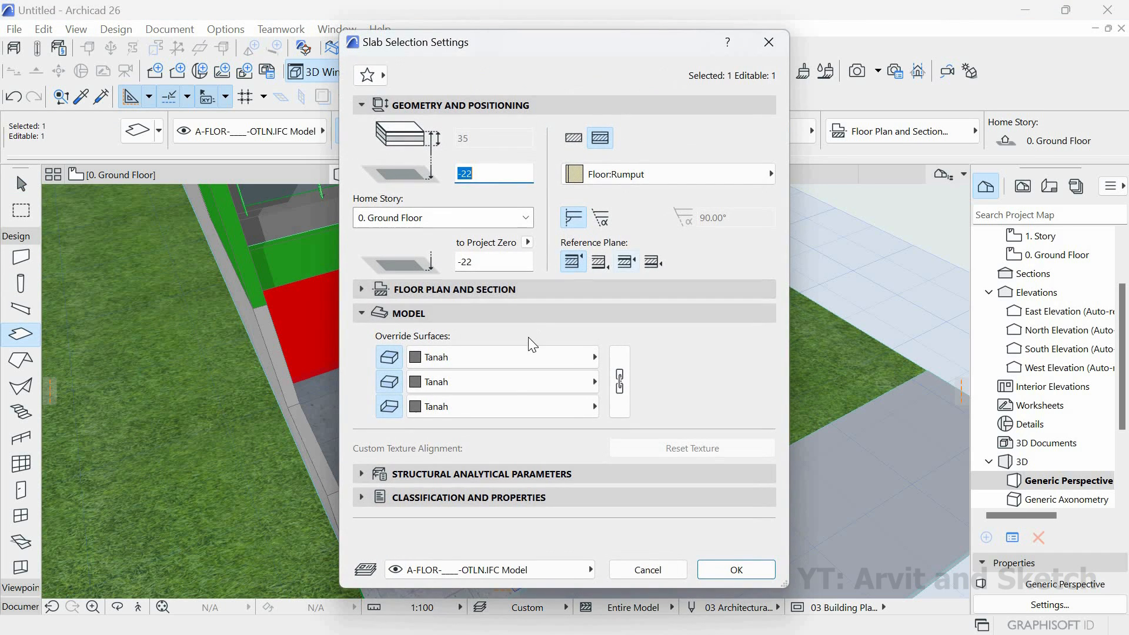
{"action": "left_click", "coordinate": [512, 364]}
{"action": "type", "text": "gras"}
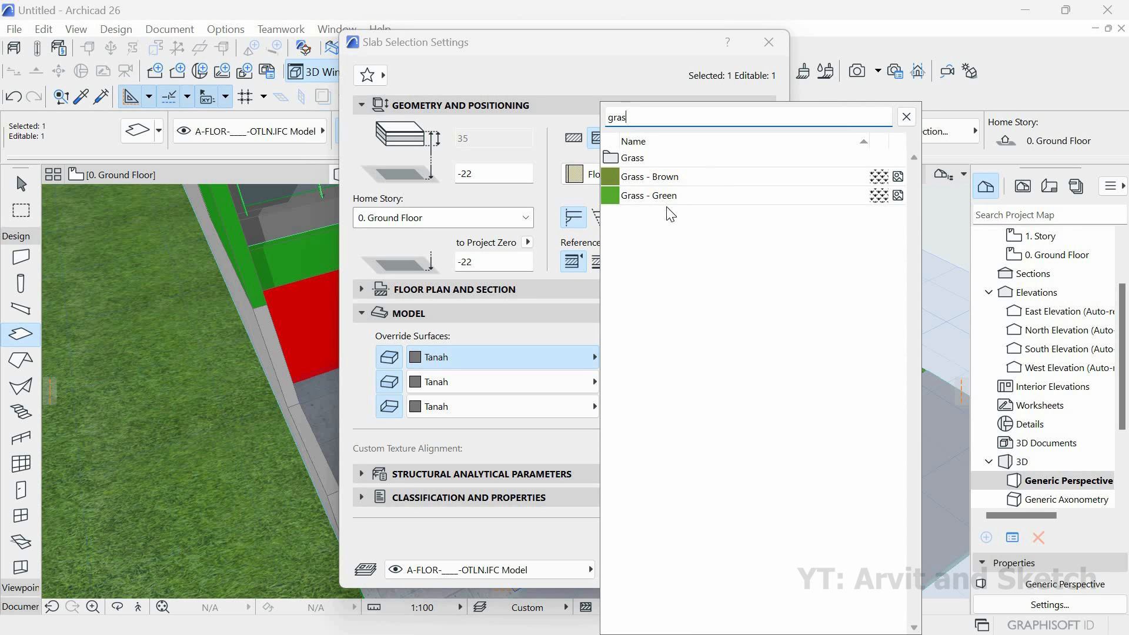
{"action": "left_click", "coordinate": [653, 195]}
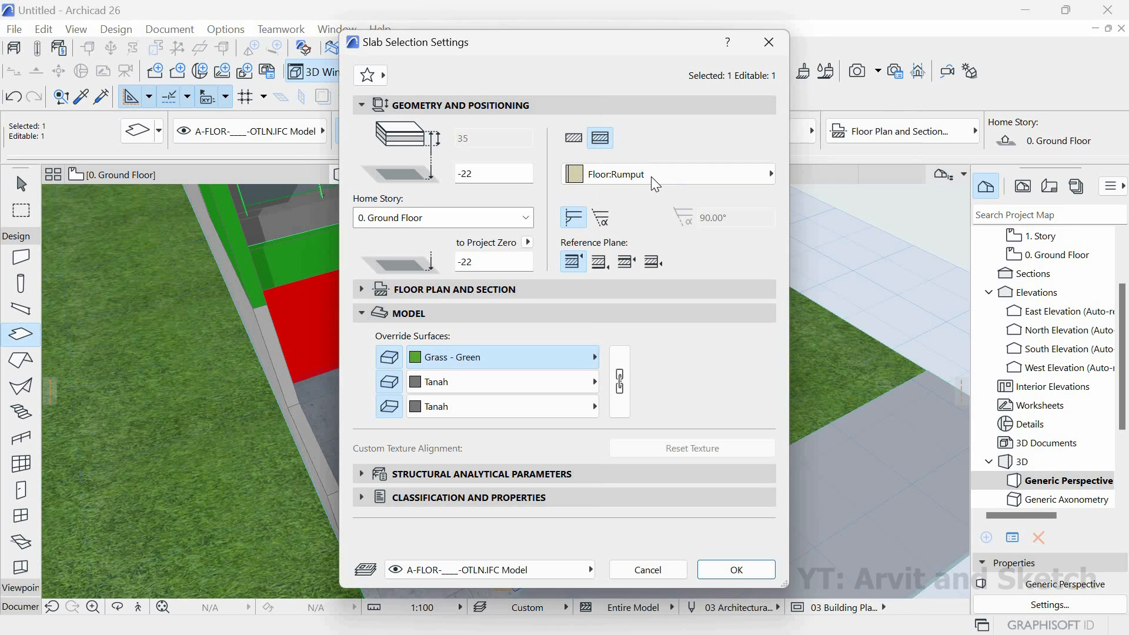
Check the planter slab's composite and layer without changing them, apply the slab settings and deselect the slab
{"action": "left_click", "coordinate": [651, 177]}
{"action": "left_click", "coordinate": [633, 167]}
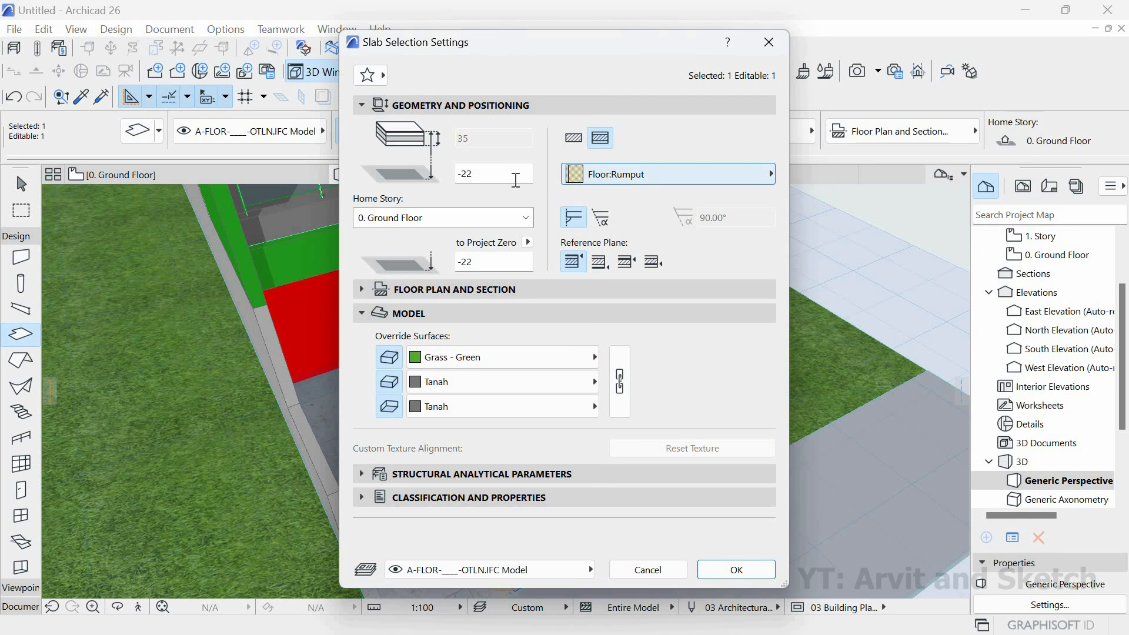
{"action": "left_click", "coordinate": [580, 574]}
{"action": "left_click", "coordinate": [577, 572]}
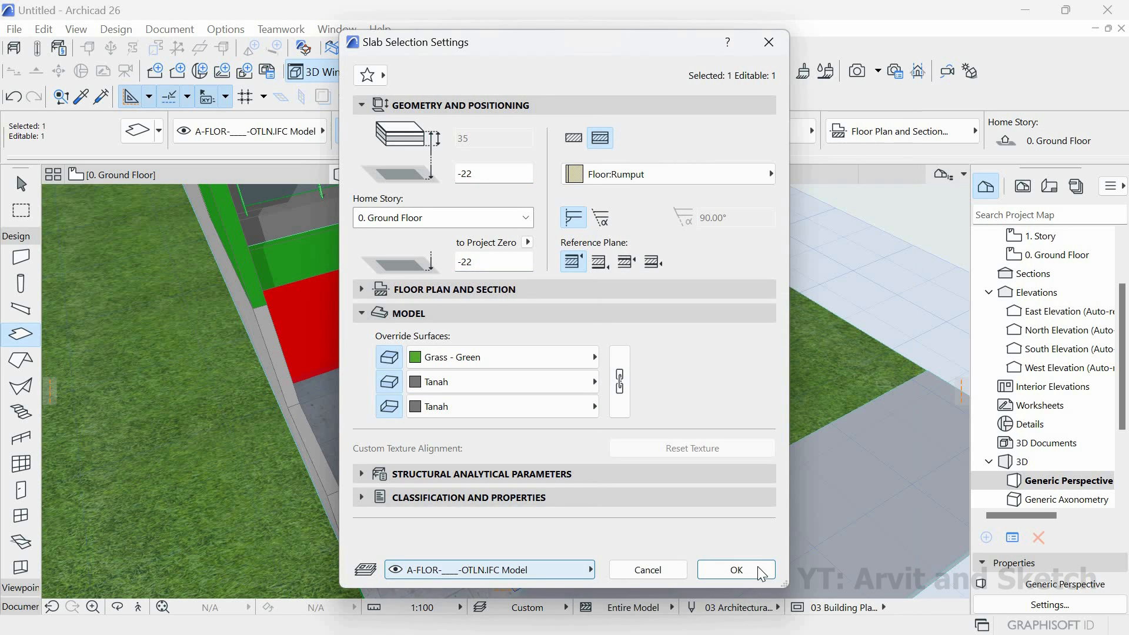
{"action": "left_click", "coordinate": [759, 568]}
{"action": "key", "text": "Escape"}
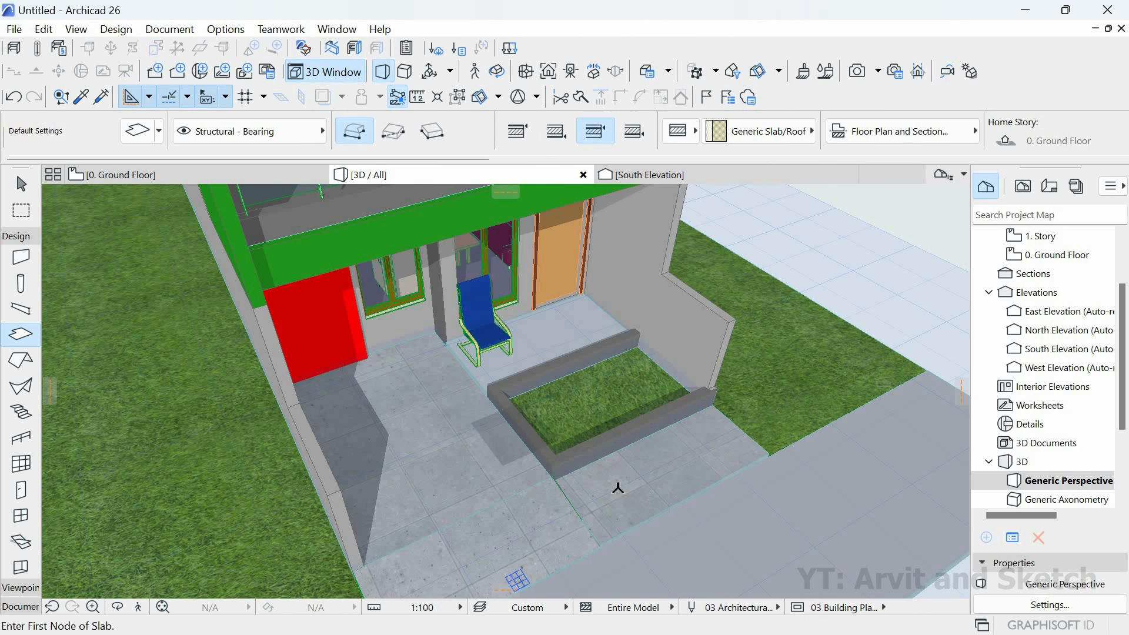
Select the upper-floor balcony slab behind the railing, open its slab settings and check its composite without changing it
{"action": "scroll", "coordinate": [616, 486], "scroll_direction": "down", "scroll_amount": 6}
{"action": "middle_click_drag", "start_coordinate": [470, 482], "coordinate": [616, 453], "text": "shift"}
{"action": "scroll", "coordinate": [611, 454], "scroll_direction": "up", "scroll_amount": 6}
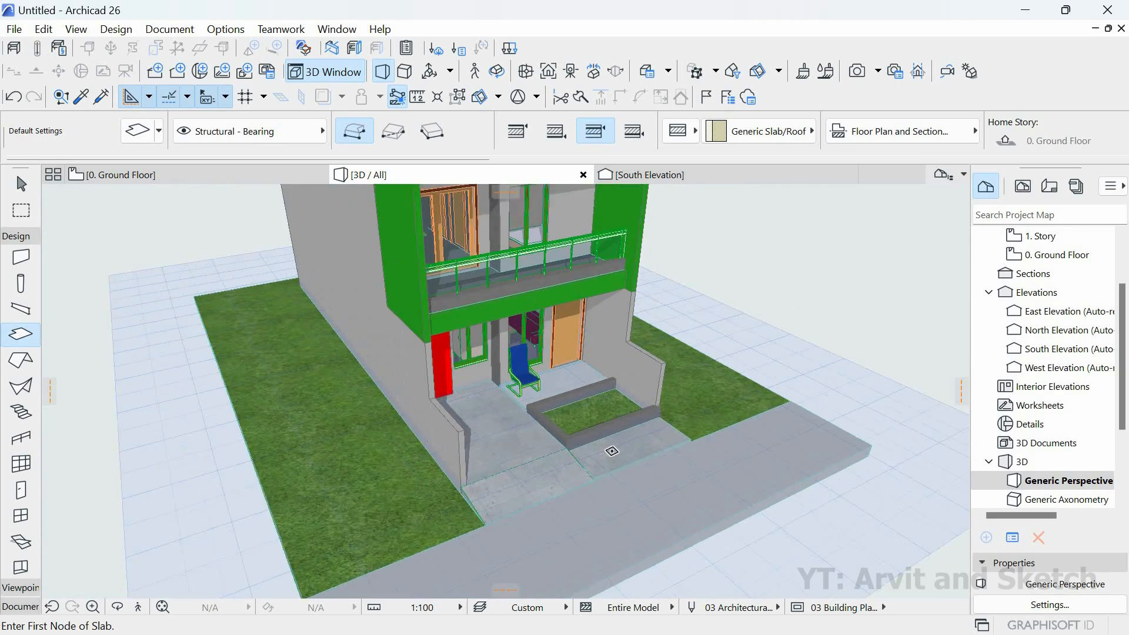
{"action": "scroll", "coordinate": [601, 512], "scroll_direction": "down", "scroll_amount": 5}
{"action": "scroll", "coordinate": [599, 507], "scroll_direction": "down", "scroll_amount": 2}
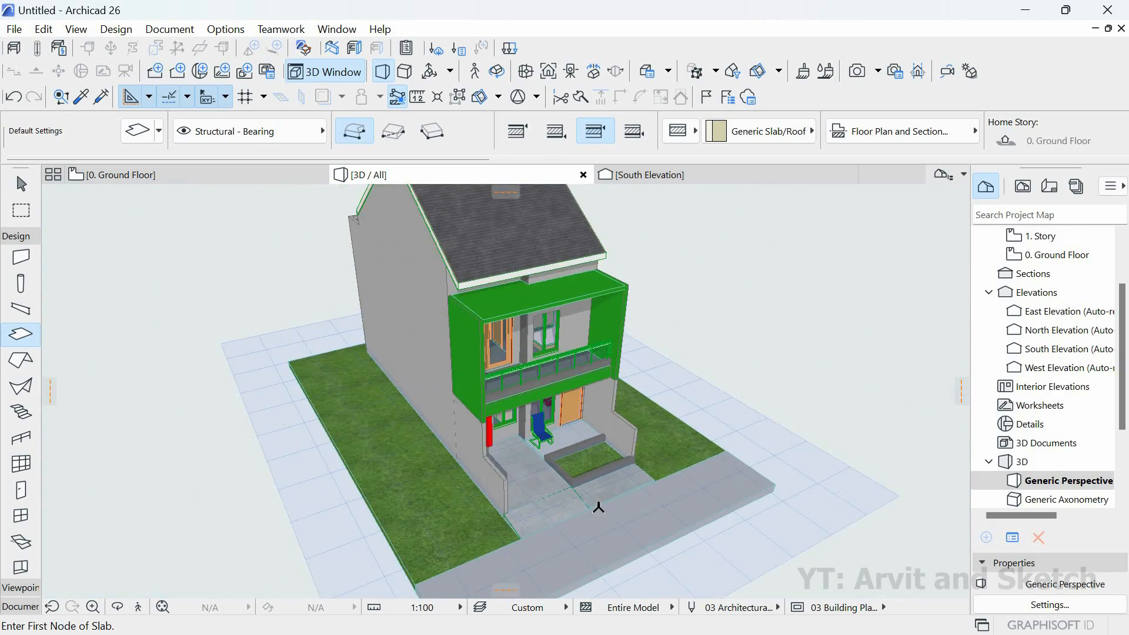
{"action": "scroll", "coordinate": [583, 417], "scroll_direction": "up", "scroll_amount": 4}
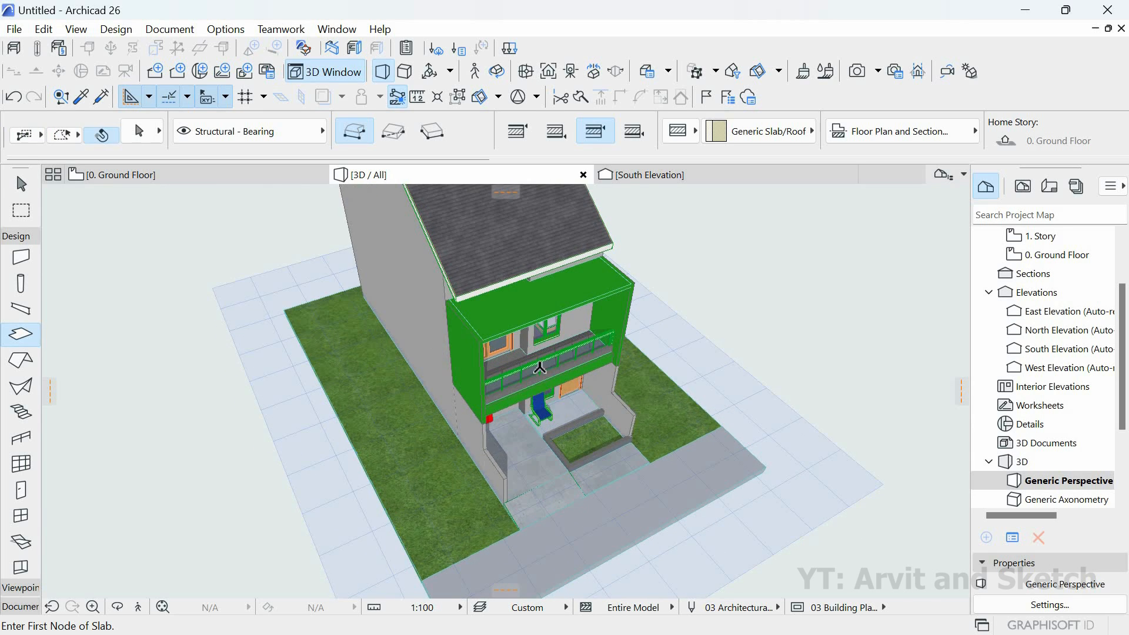
{"action": "scroll", "coordinate": [514, 358], "scroll_direction": "up", "scroll_amount": 2}
{"action": "key", "text": "Escape"}
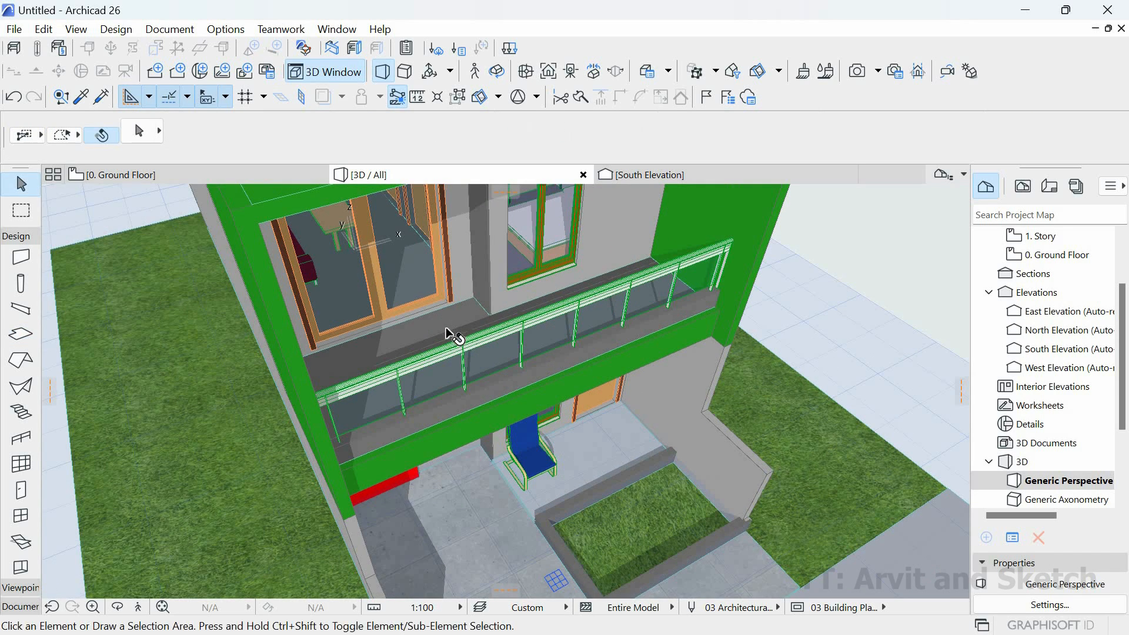
{"action": "left_click", "coordinate": [448, 329]}
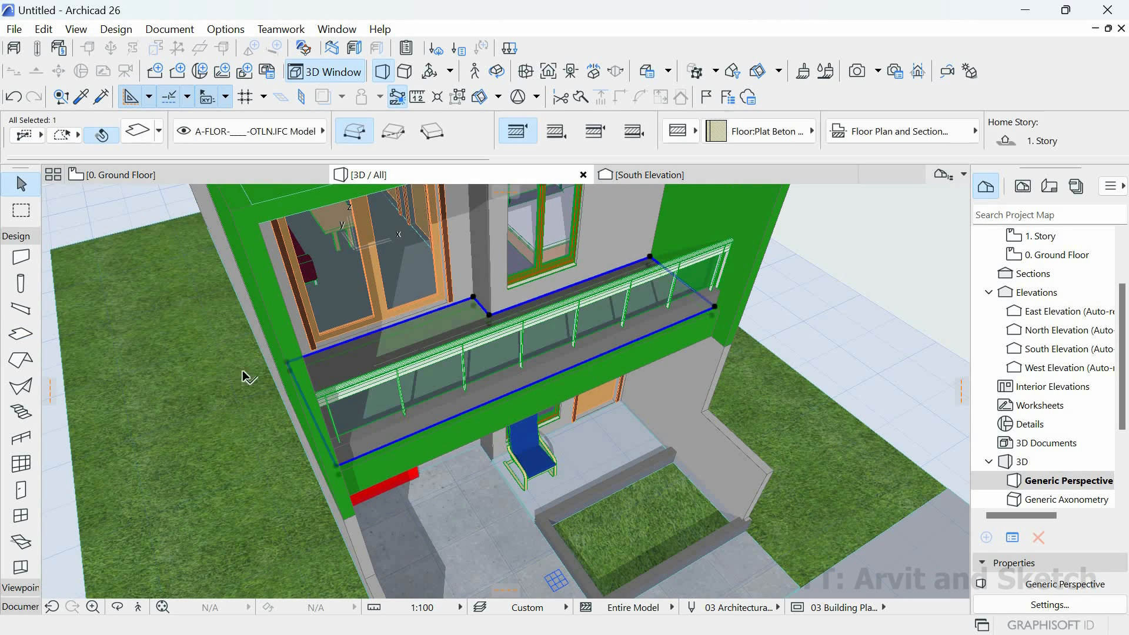
{"action": "double_click", "coordinate": [22, 335]}
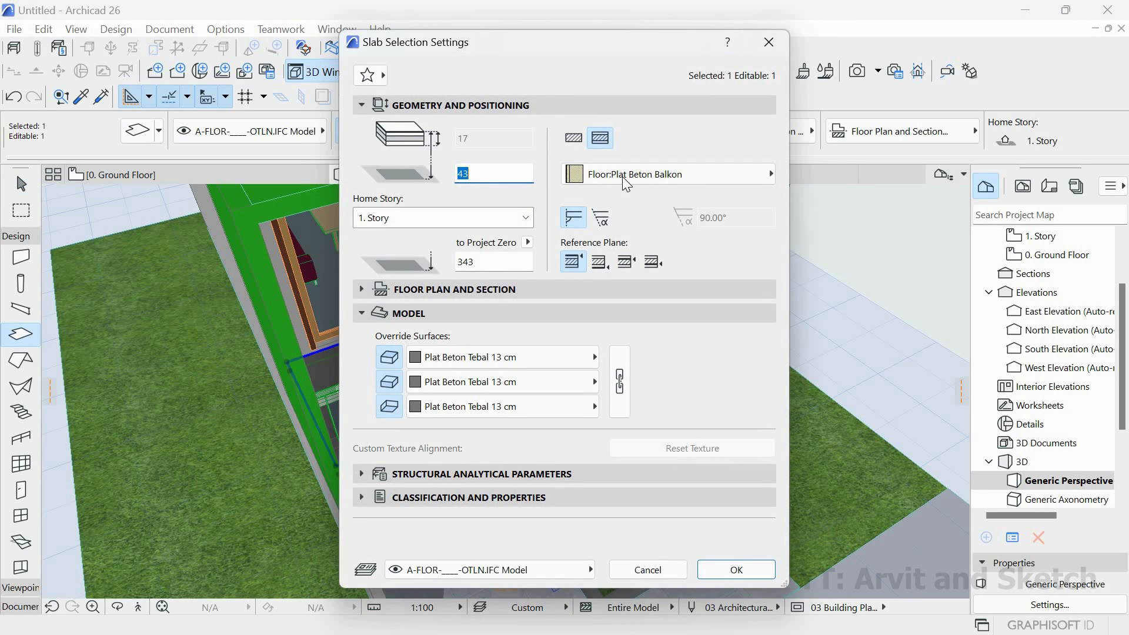
{"action": "left_click", "coordinate": [622, 176]}
{"action": "left_click", "coordinate": [546, 360]}
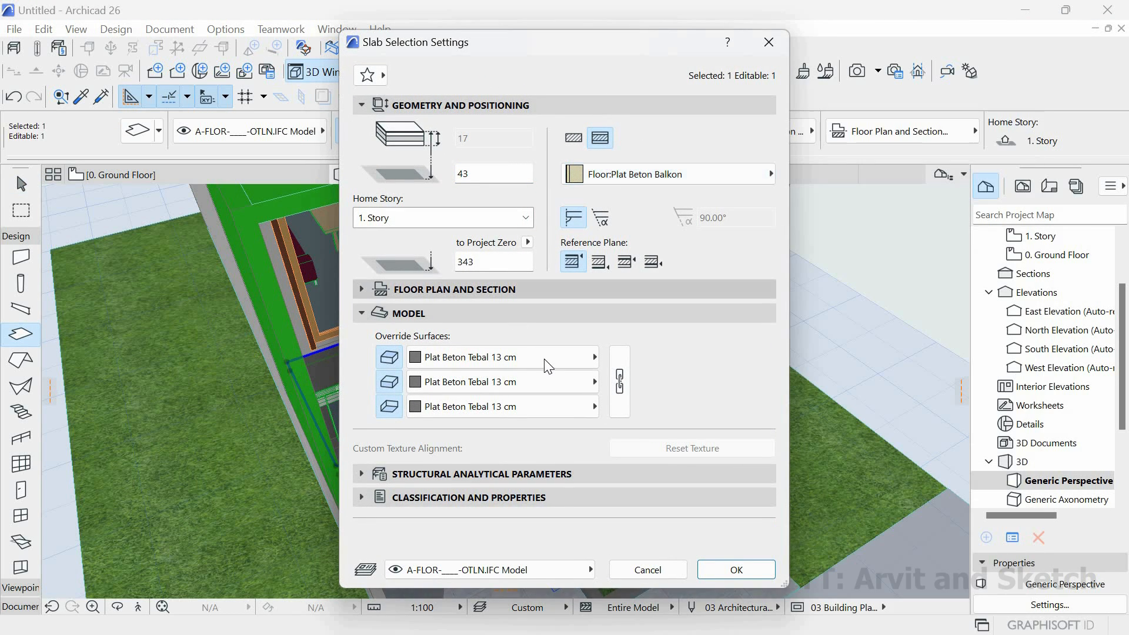
Set the balcony slab's top override surface to Ceramic - Porcelain from the Ceramic surfaces folder
{"action": "left_click", "coordinate": [544, 360]}
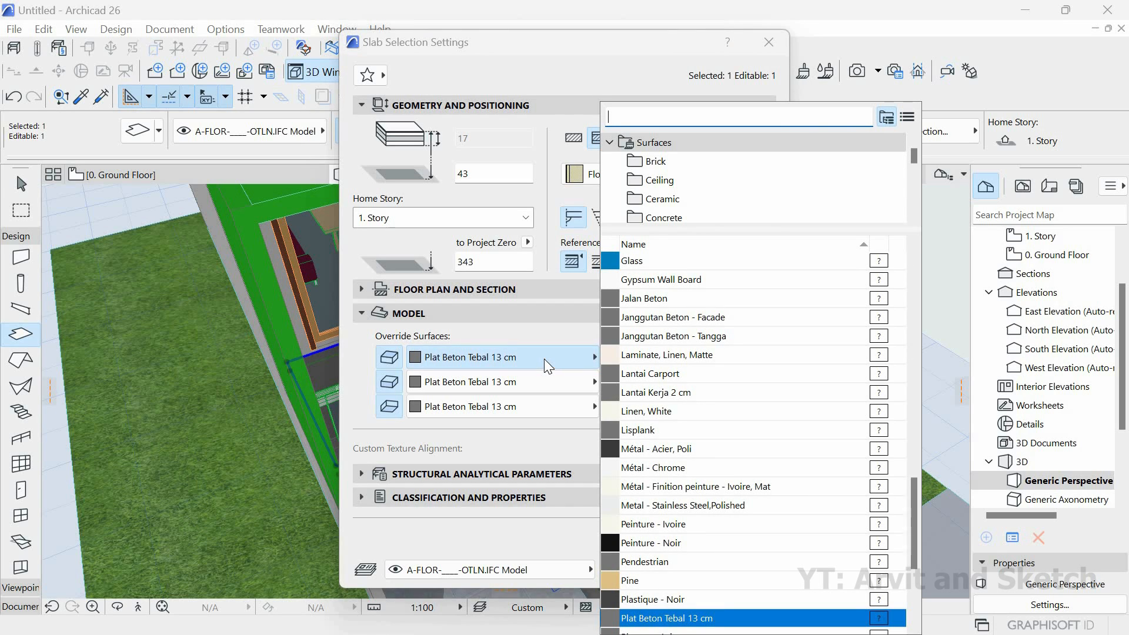
{"action": "type", "text": "cer"}
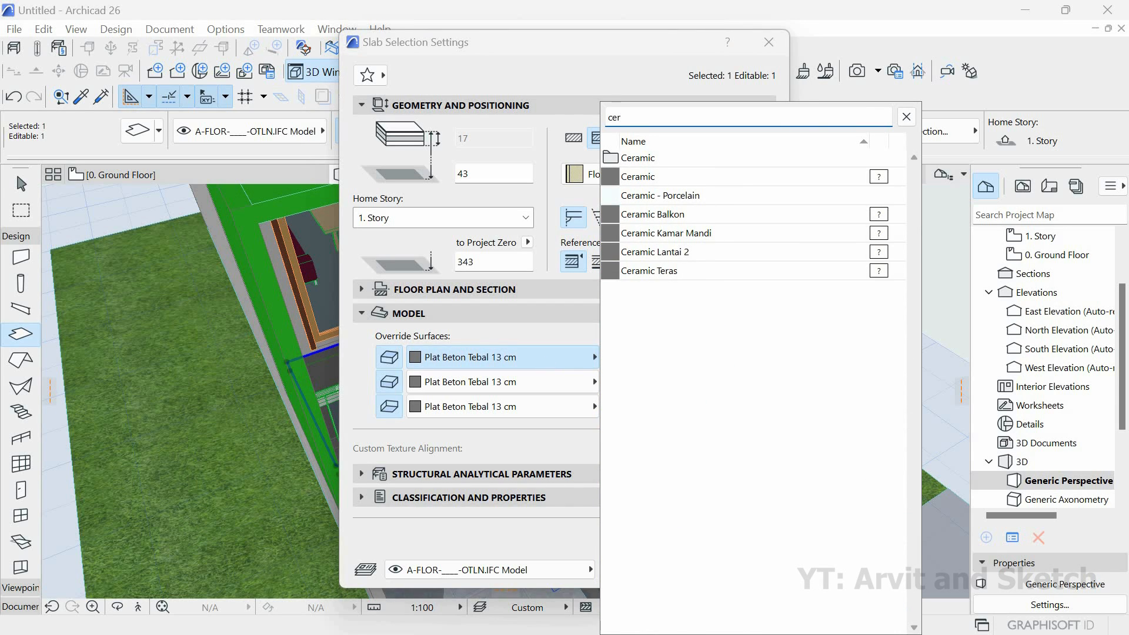
{"action": "key", "text": "BackSpace"}
{"action": "key", "text": "BackSpace"}
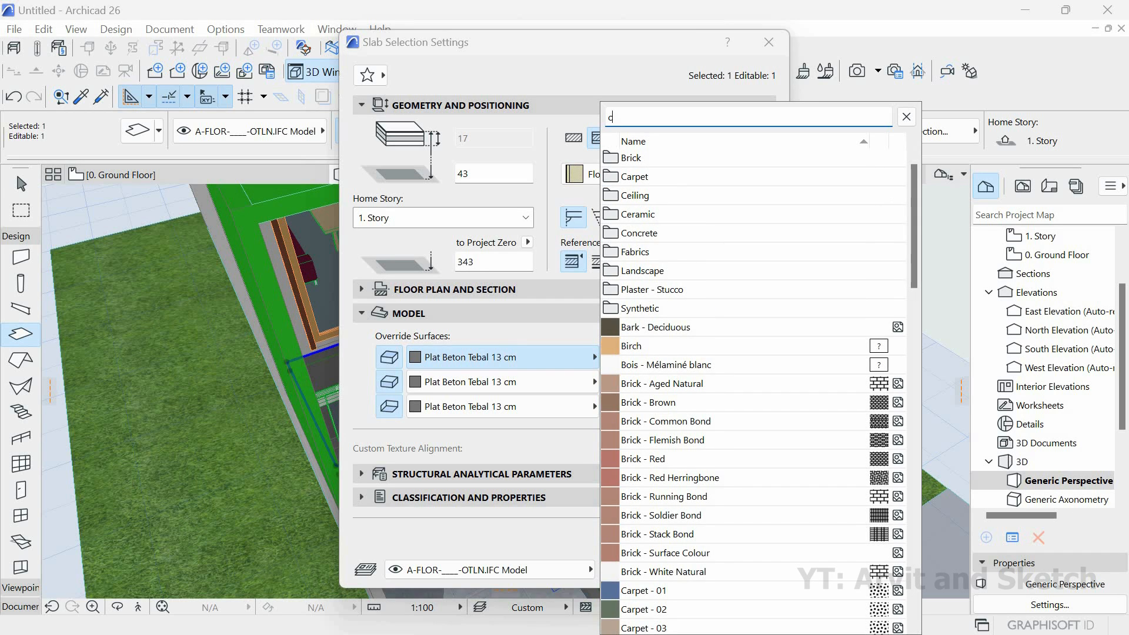
{"action": "key", "text": "BackSpace"}
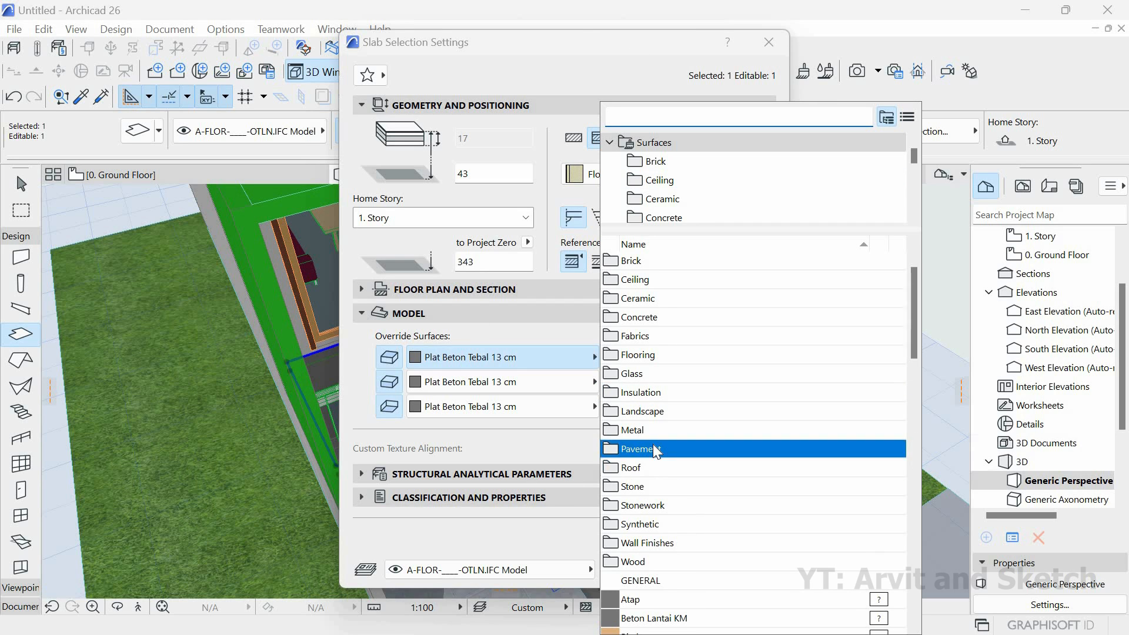
{"action": "scroll", "coordinate": [653, 447], "scroll_direction": "down", "scroll_amount": 3}
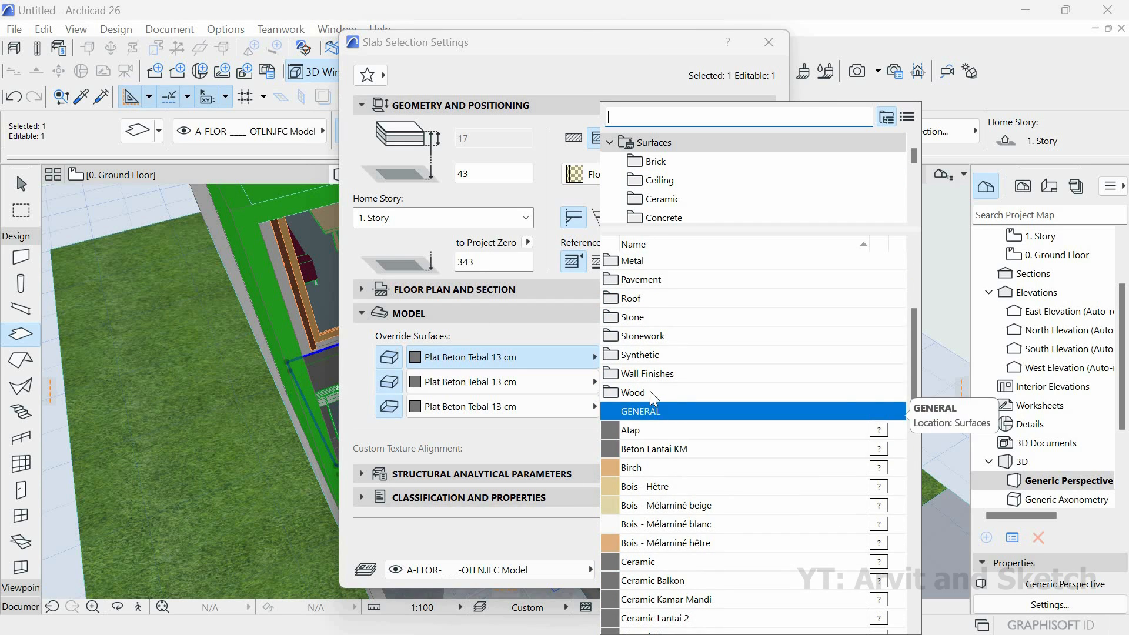
{"action": "scroll", "coordinate": [651, 391], "scroll_direction": "up", "scroll_amount": 3}
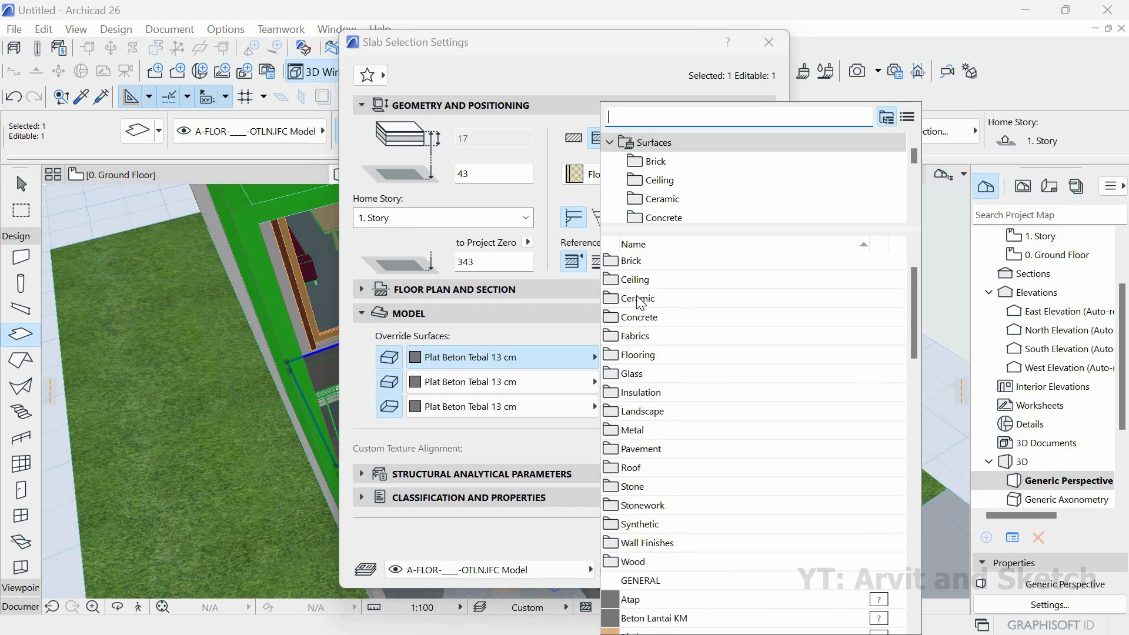
{"action": "double_click", "coordinate": [638, 298]}
{"action": "left_click", "coordinate": [647, 264]}
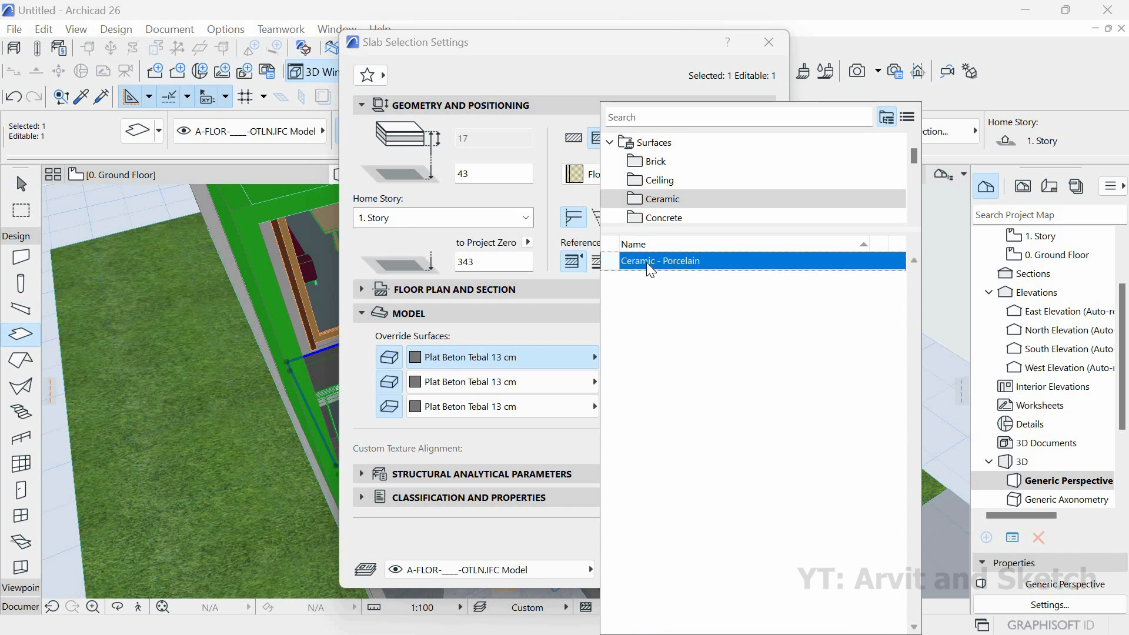
{"action": "double_click", "coordinate": [647, 262]}
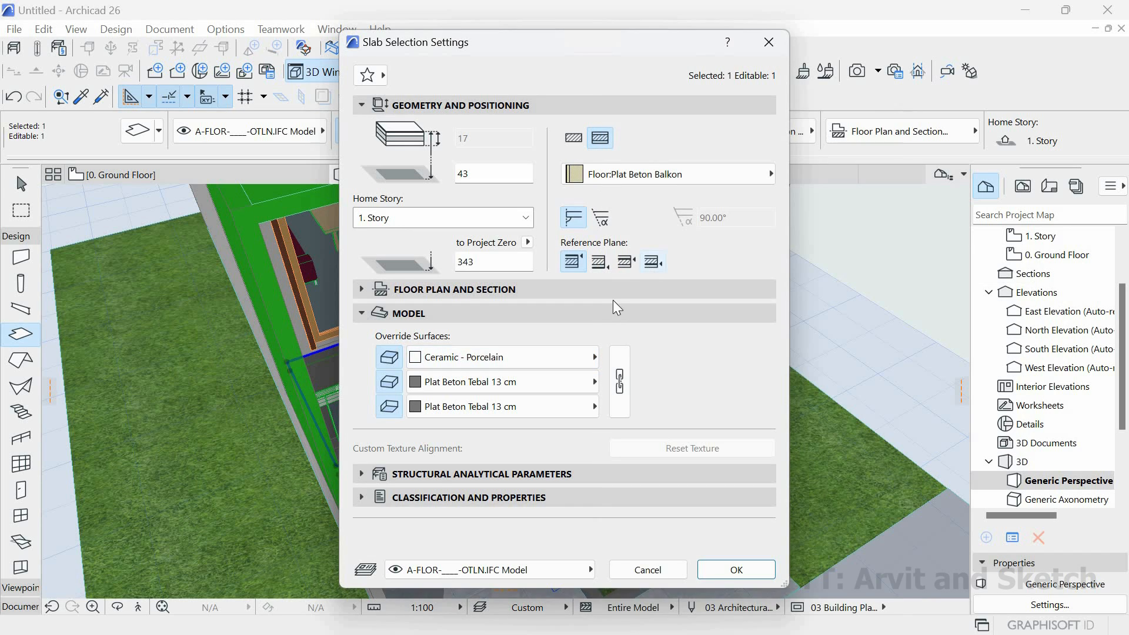
Set the balcony slab's edge and bottom override surfaces to Paint - Glossy White
{"action": "left_click", "coordinate": [592, 384]}
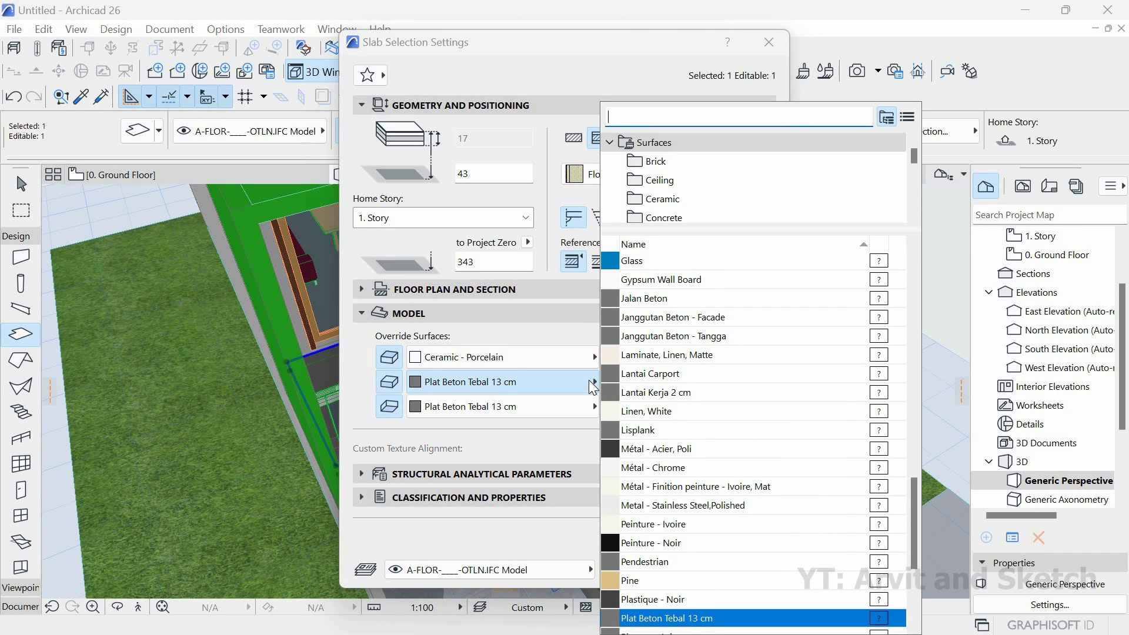
{"action": "type", "text": "paint"}
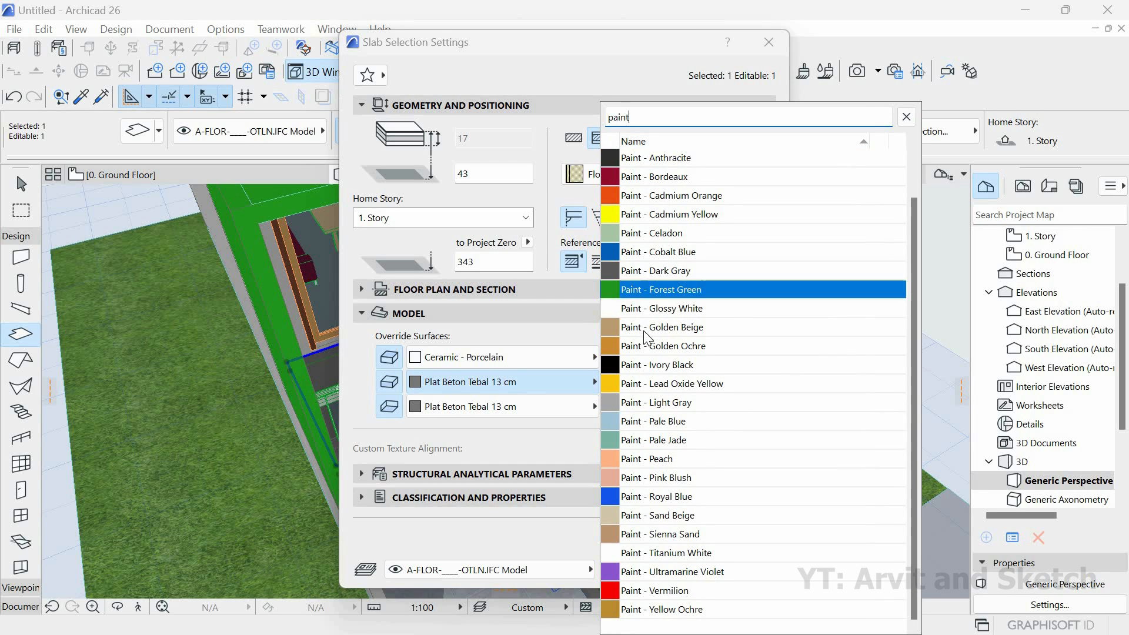
{"action": "left_click", "coordinate": [663, 309]}
{"action": "left_click", "coordinate": [524, 410]}
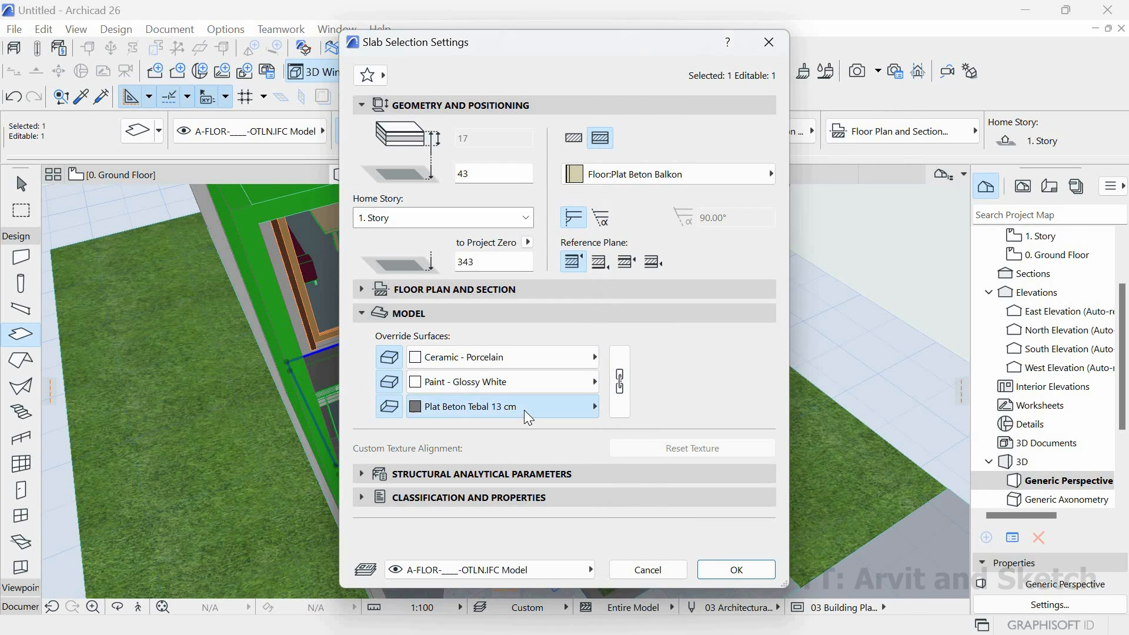
{"action": "type", "text": "pain"}
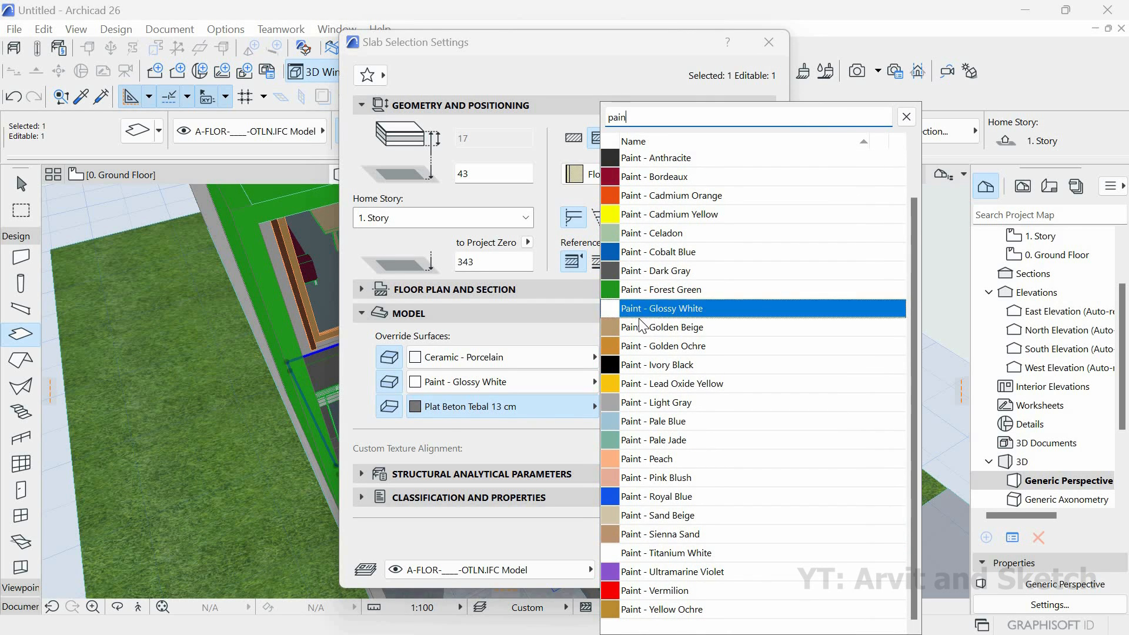
{"action": "left_click", "coordinate": [659, 309]}
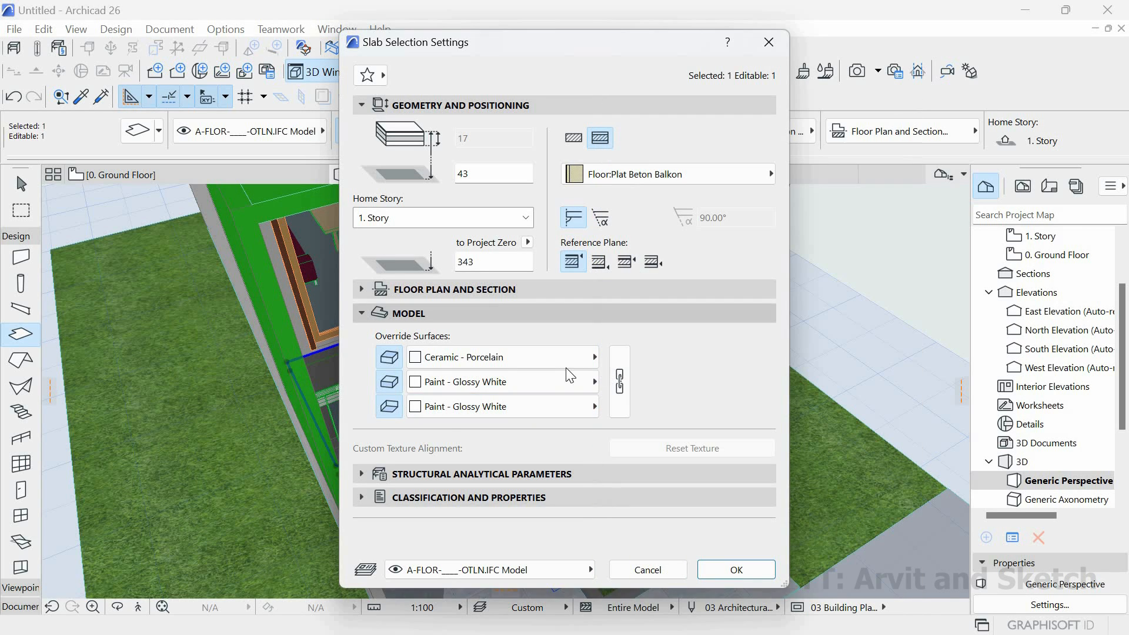
Check the balcony slab's layer without changing it, apply the slab settings and deselect the slab
{"action": "left_click", "coordinate": [567, 573]}
{"action": "key", "text": "Escape"}
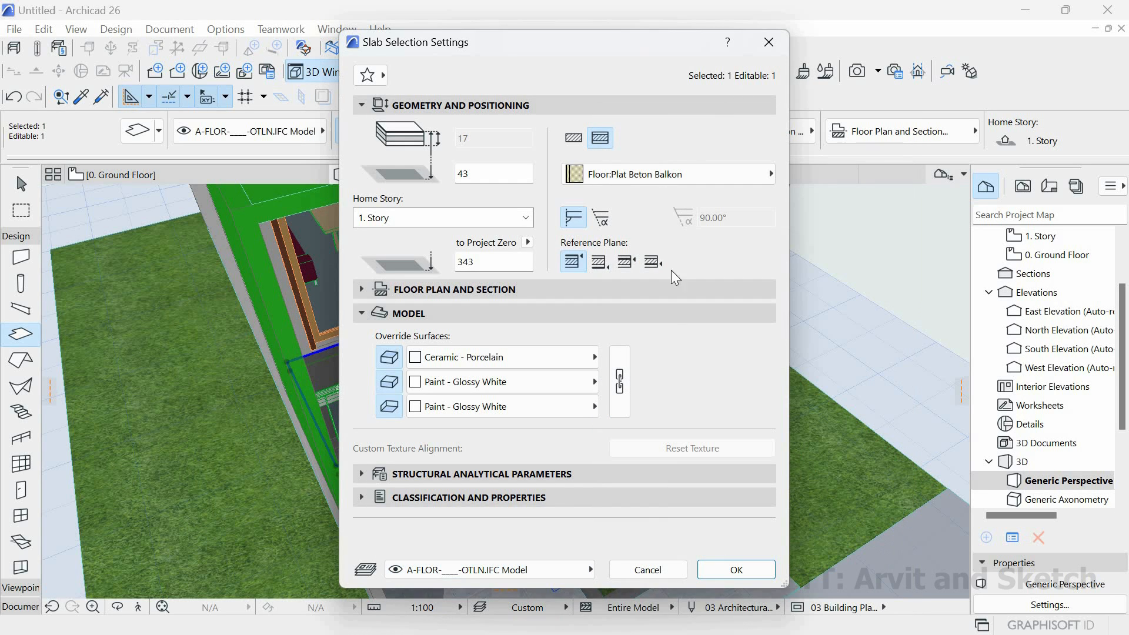
{"action": "left_click", "coordinate": [753, 570]}
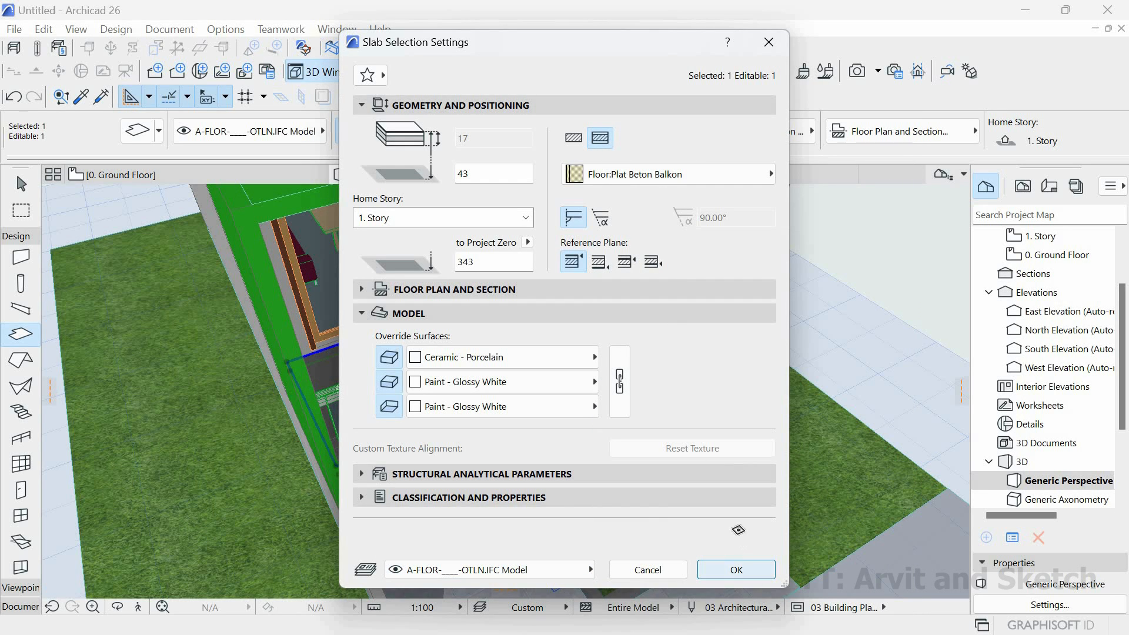
{"action": "key", "text": "Escape"}
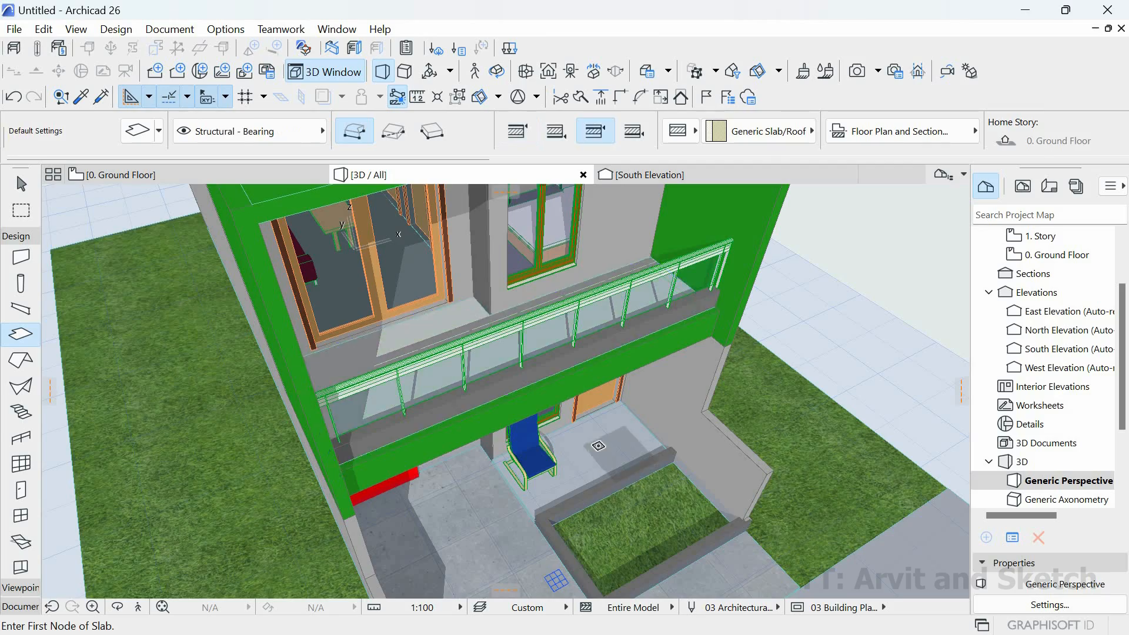
Set all override surfaces of the low wall along the balcony's front edge to Paint - Glossy White
{"action": "scroll", "coordinate": [553, 405], "scroll_direction": "down", "scroll_amount": 3}
{"action": "mouse_move", "coordinate": [553, 404]}
{"action": "middle_mouse_down", "text": "shift"}
{"action": "mouse_move", "coordinate": [562, 295]}
{"action": "mouse_move", "coordinate": [558, 398]}
{"action": "mouse_move", "coordinate": [569, 431]}
{"action": "mouse_move", "coordinate": [562, 420]}
{"action": "middle_mouse_up", "text": "shift"}
{"action": "scroll", "coordinate": [562, 420], "scroll_direction": "up", "scroll_amount": 3}
{"action": "left_click", "coordinate": [488, 405], "text": "shift"}
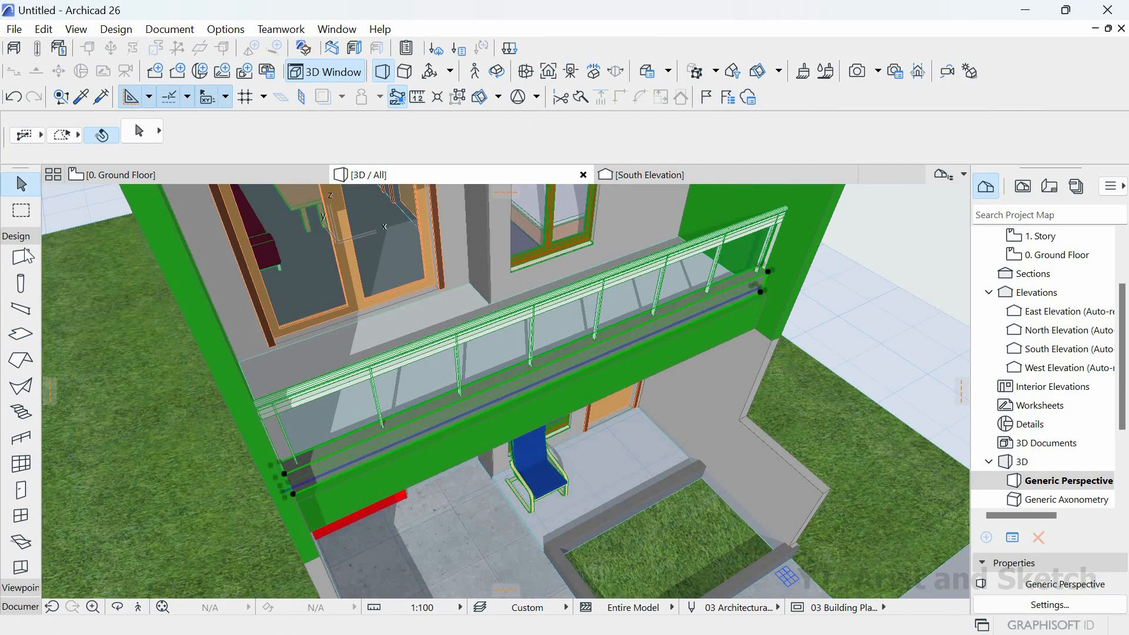
{"action": "double_click", "coordinate": [17, 259]}
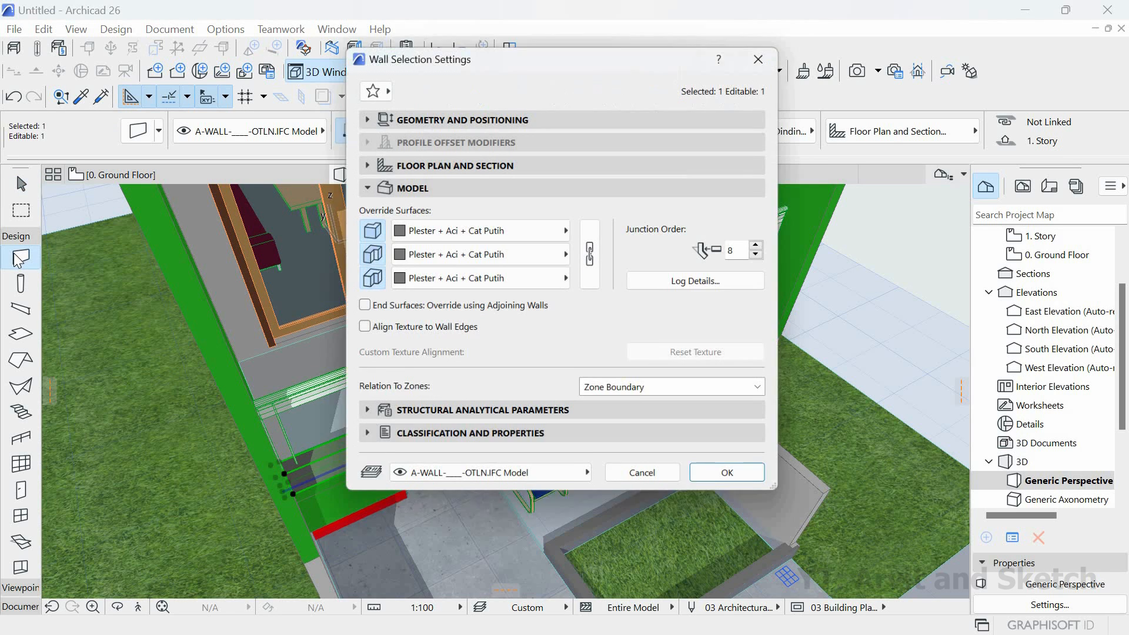
{"action": "left_click", "coordinate": [507, 229]}
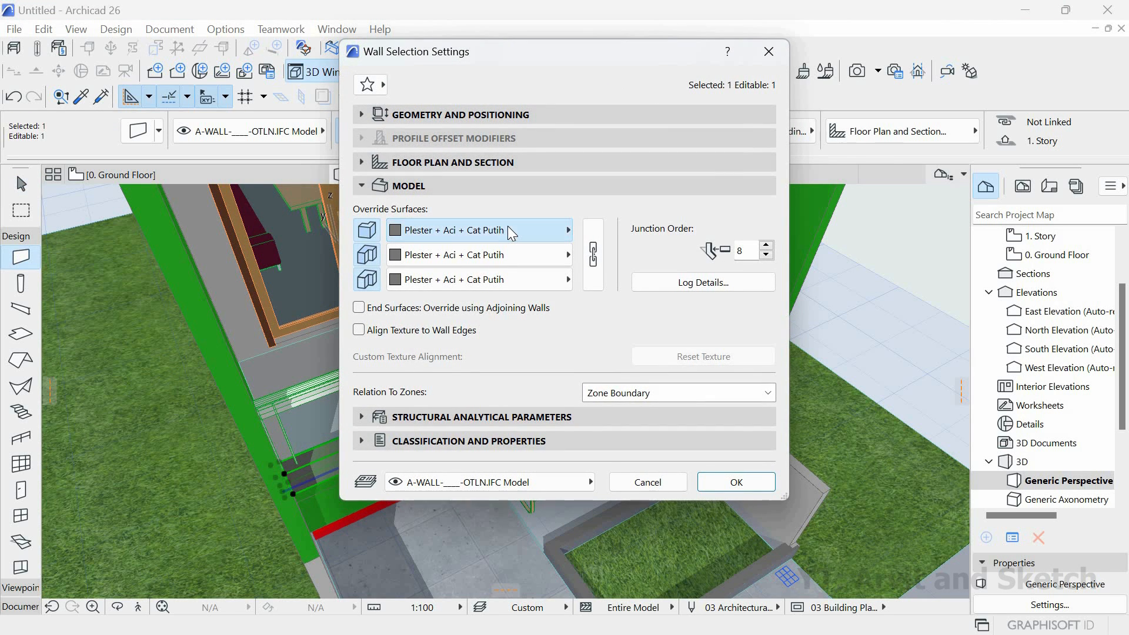
{"action": "type", "text": "paint"}
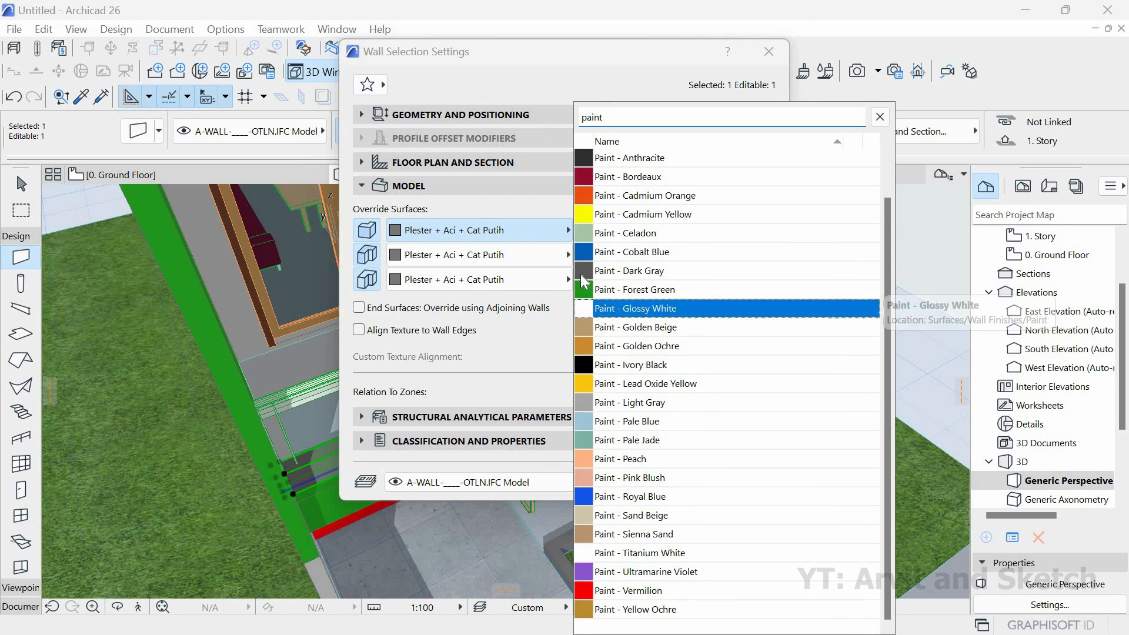
{"action": "left_click", "coordinate": [603, 308]}
{"action": "left_click", "coordinate": [593, 254]}
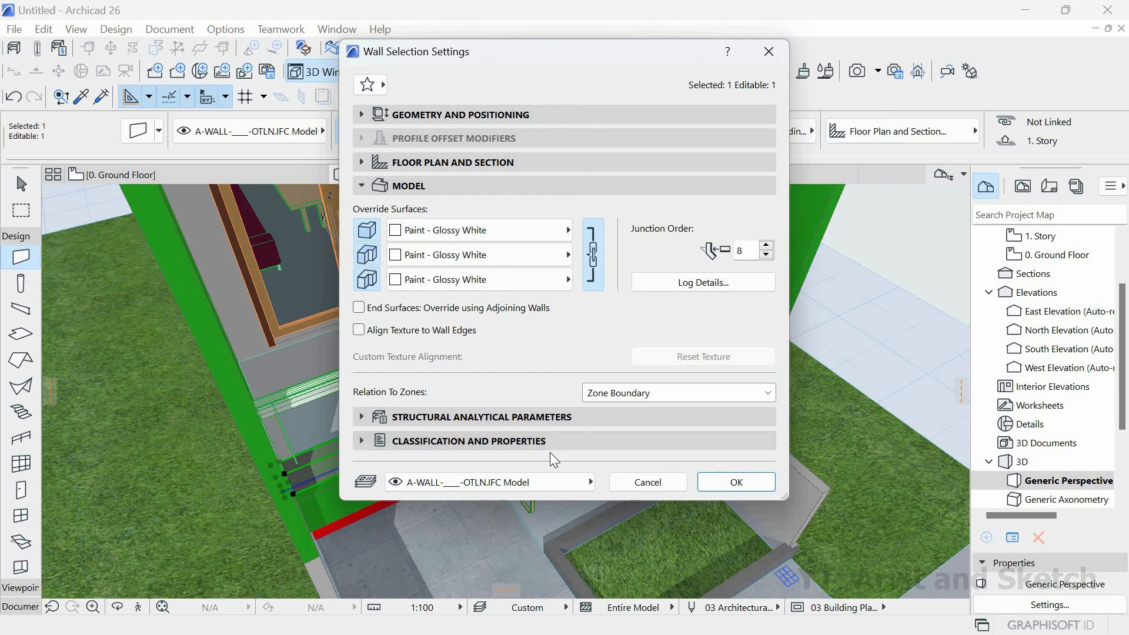
Review the low balcony wall's composite, geometry and layer without changing them, apply the wall settings and deselect the wall
{"action": "left_click", "coordinate": [482, 114]}
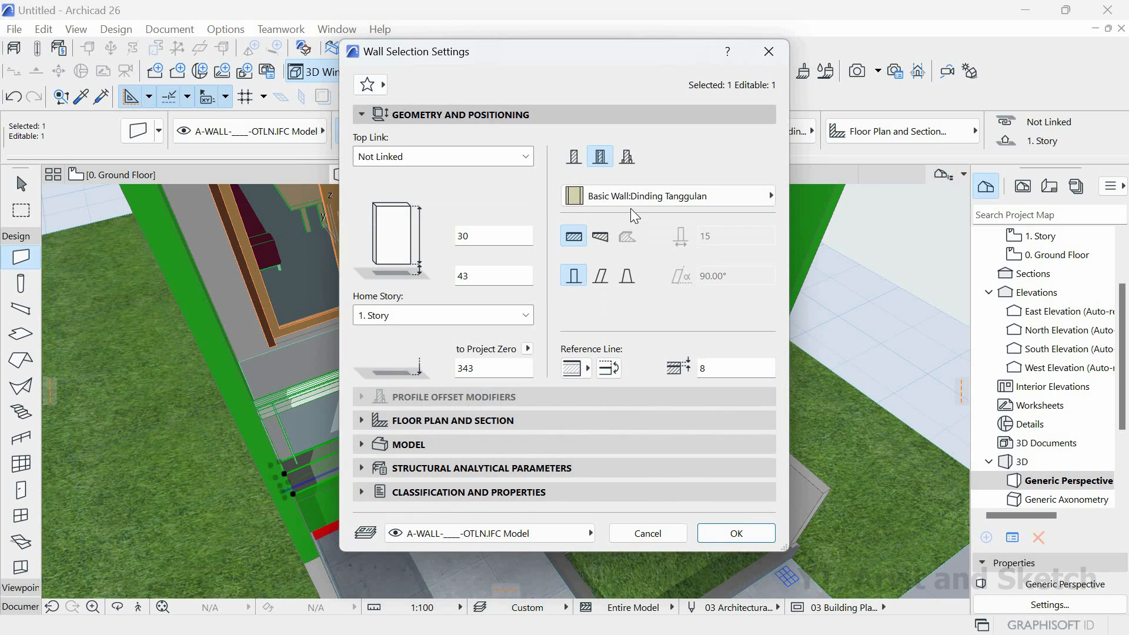
{"action": "left_click", "coordinate": [633, 198]}
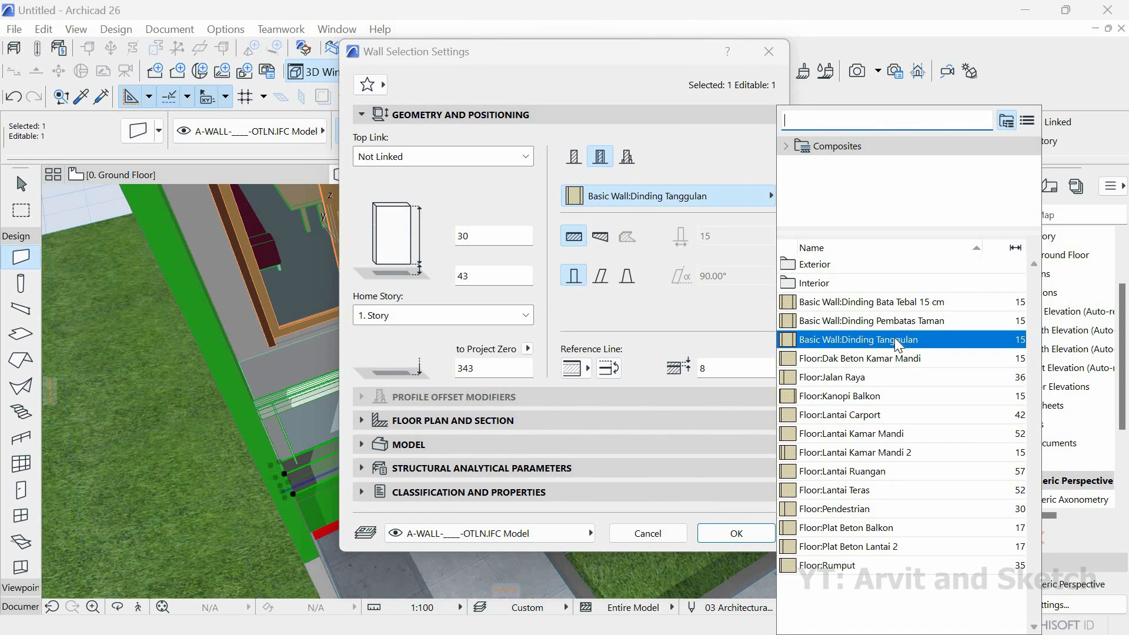
{"action": "left_click", "coordinate": [501, 234]}
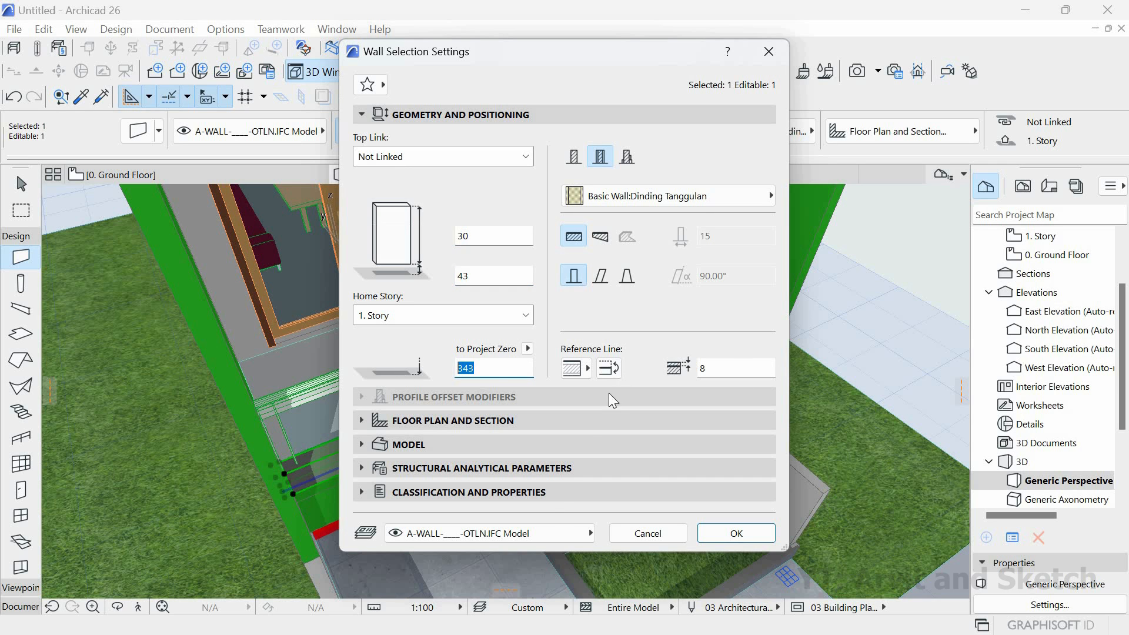
{"action": "left_click", "coordinate": [555, 532]}
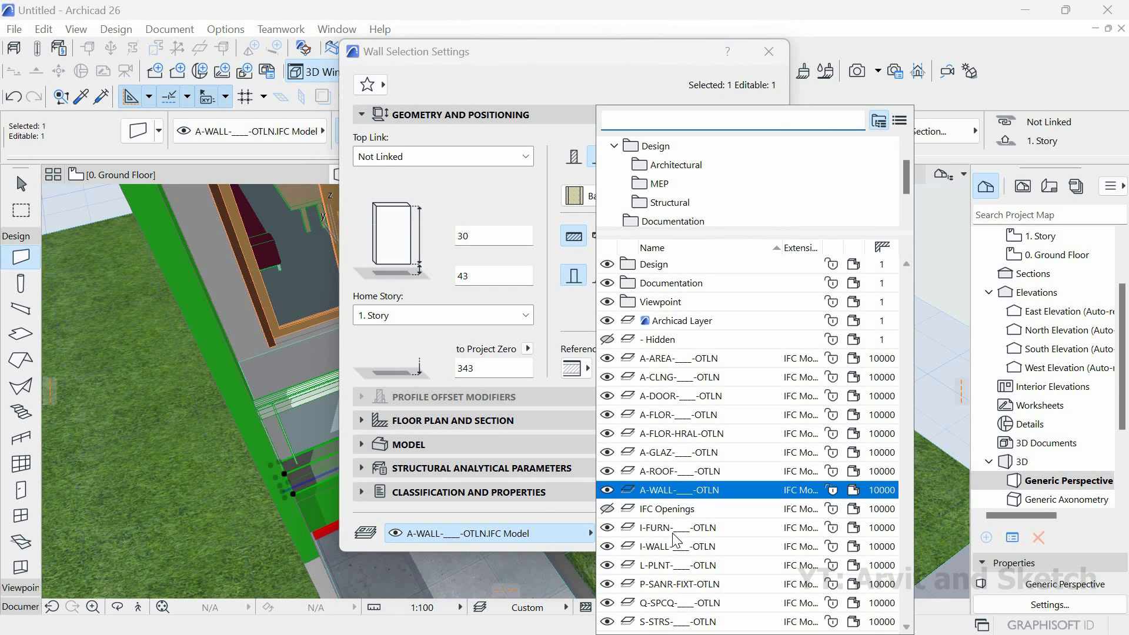
{"action": "key", "text": "Escape"}
{"action": "left_click", "coordinate": [729, 533]}
{"action": "key", "text": "Escape"}
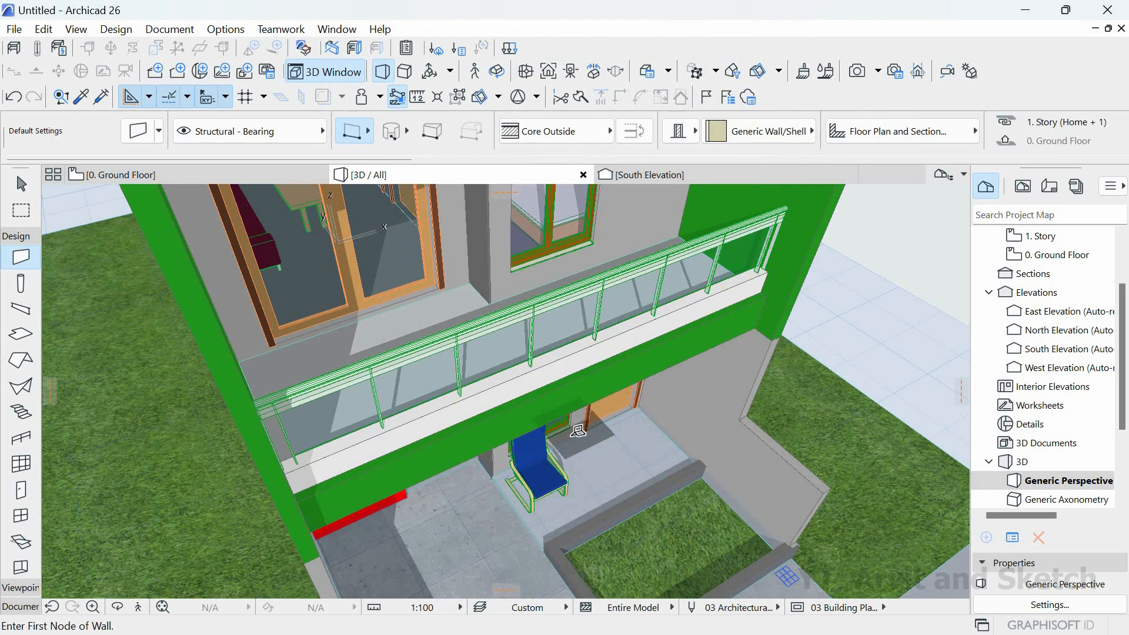
Select the double glass door on the upper-floor balcony and open its door settings
{"action": "scroll", "coordinate": [525, 432], "scroll_direction": "down", "scroll_amount": 6}
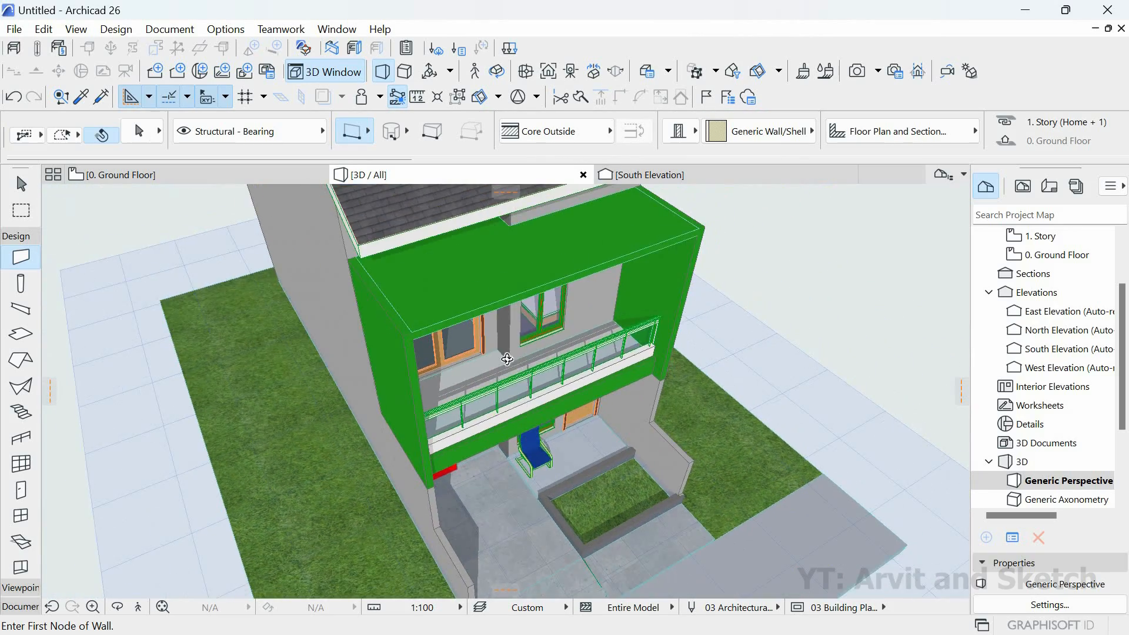
{"action": "middle_click_drag", "start_coordinate": [525, 433], "coordinate": [685, 409], "text": "shift"}
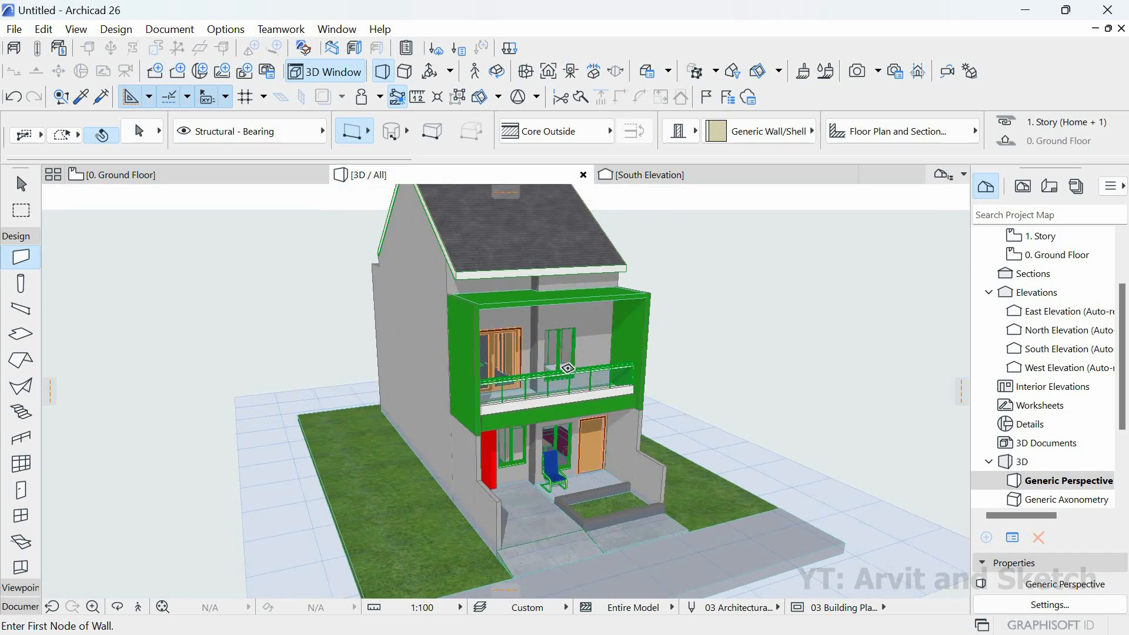
{"action": "scroll", "coordinate": [559, 370], "scroll_direction": "up", "scroll_amount": 2}
{"action": "scroll", "coordinate": [440, 352], "scroll_direction": "up", "scroll_amount": 6}
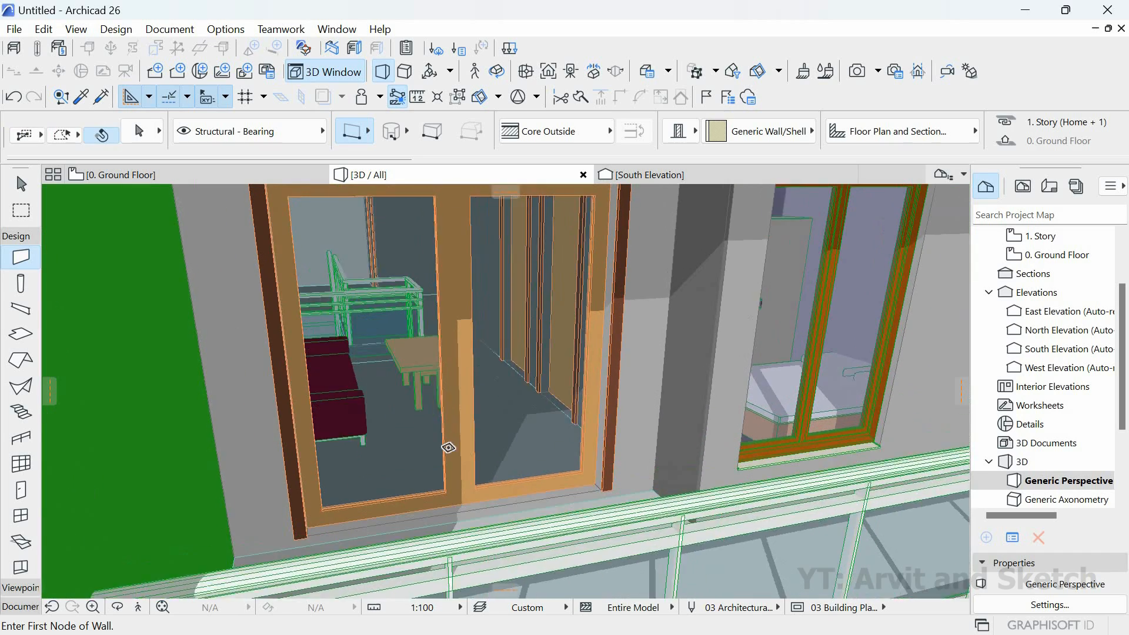
{"action": "key", "text": "Escape"}
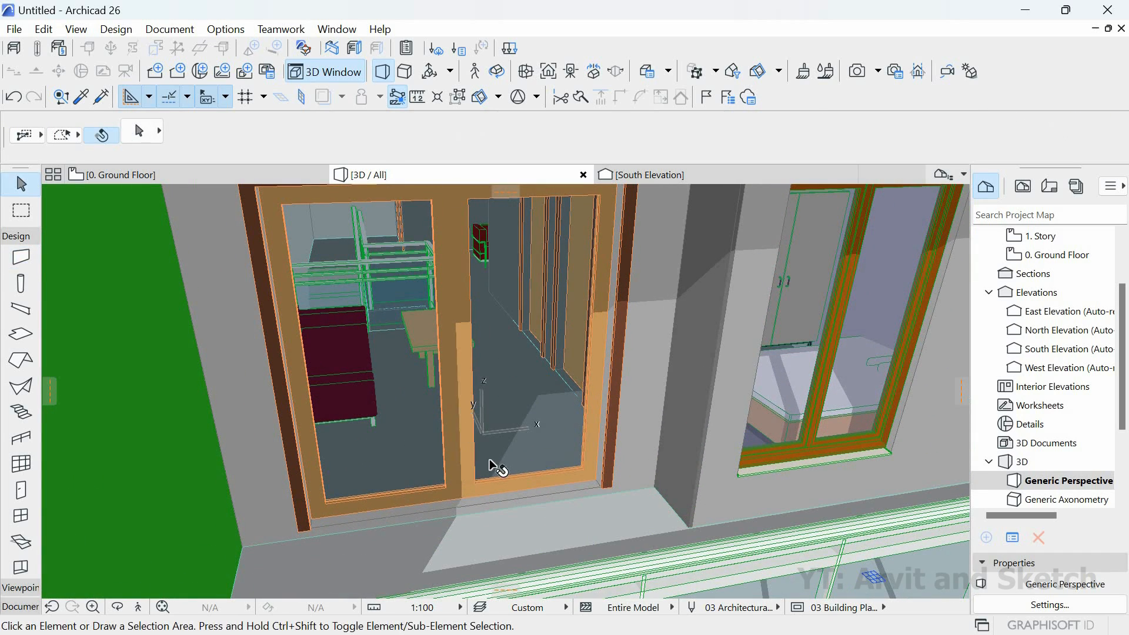
{"action": "left_click", "coordinate": [512, 467]}
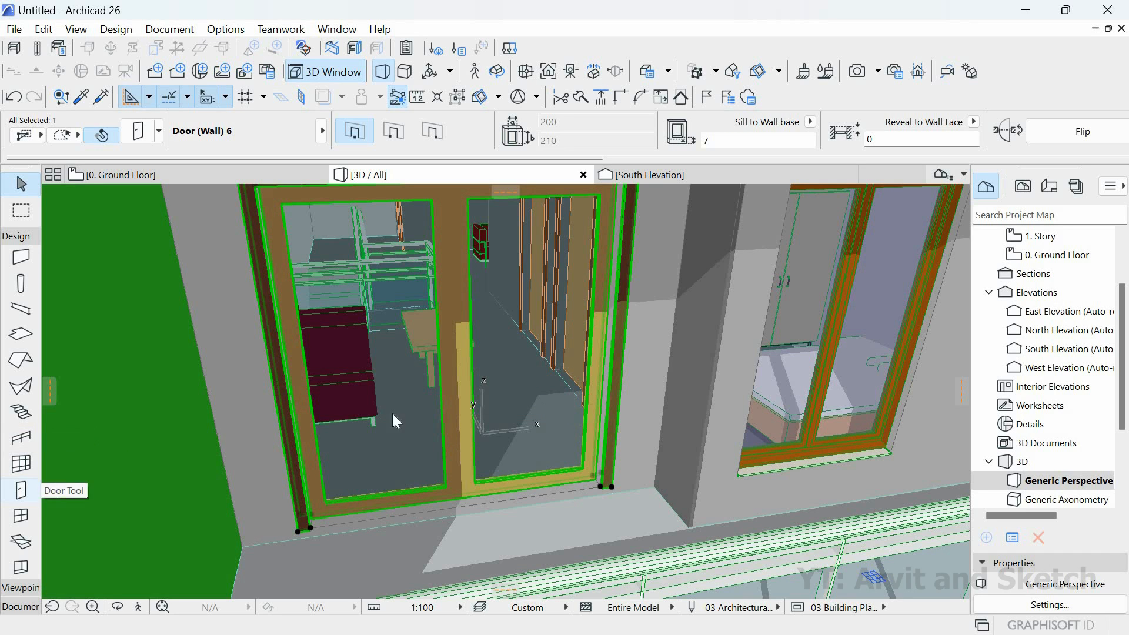
{"action": "key", "text": "ctrl+t"}
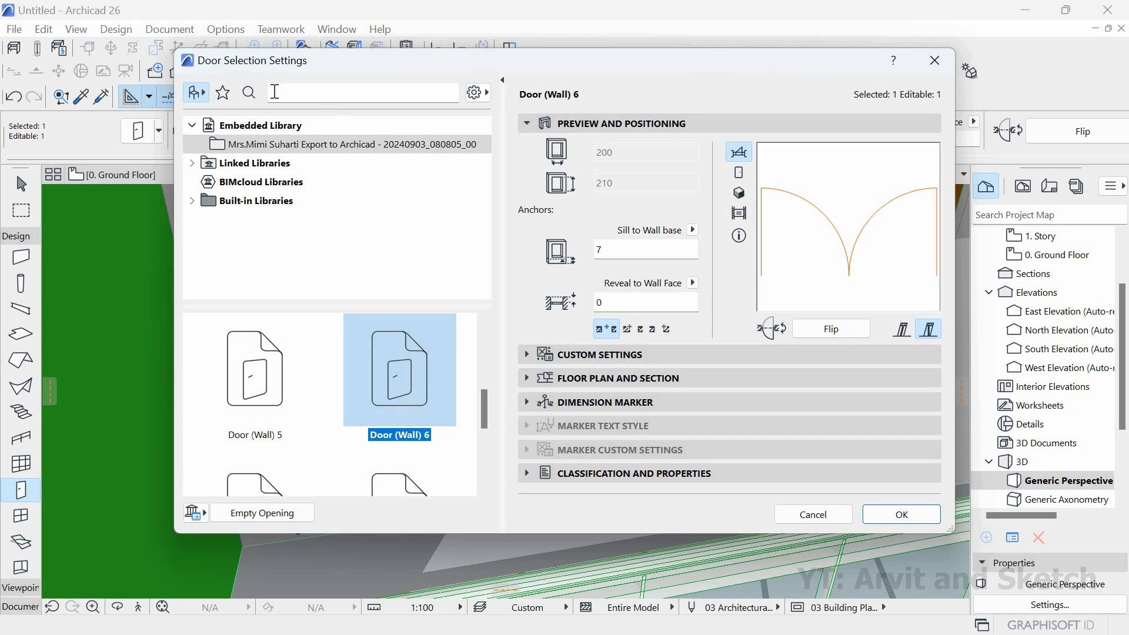
Browse the linked Archicad Library 26 door folders, from empty openings and garage doors through to Sliding Doors 26
{"action": "scroll", "coordinate": [398, 413], "scroll_direction": "up", "scroll_amount": 5}
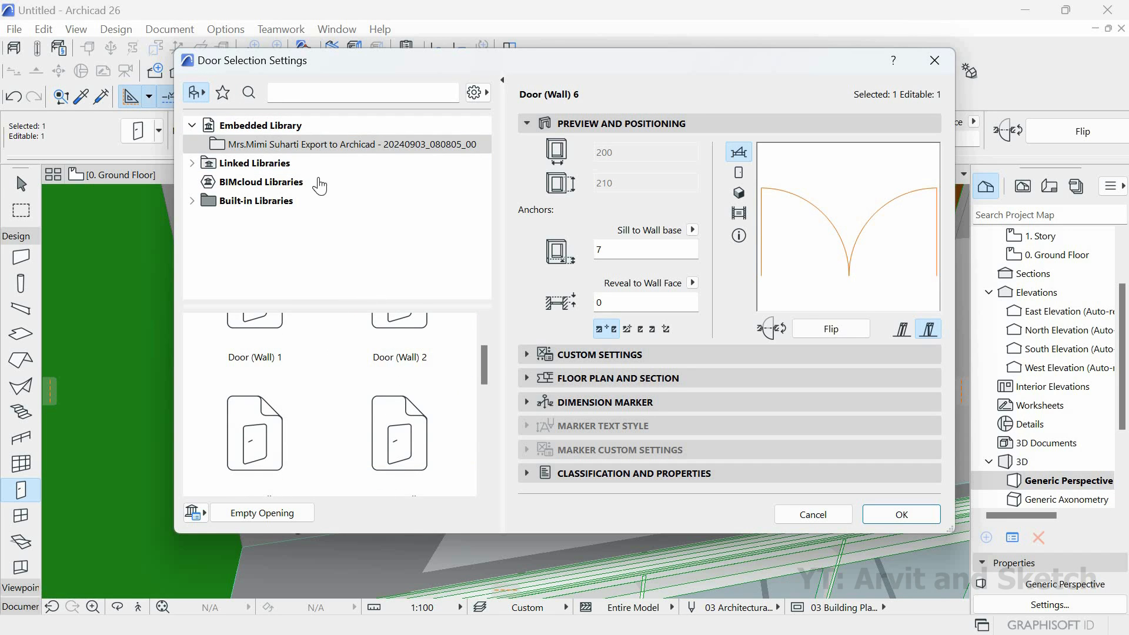
{"action": "double_click", "coordinate": [195, 170]}
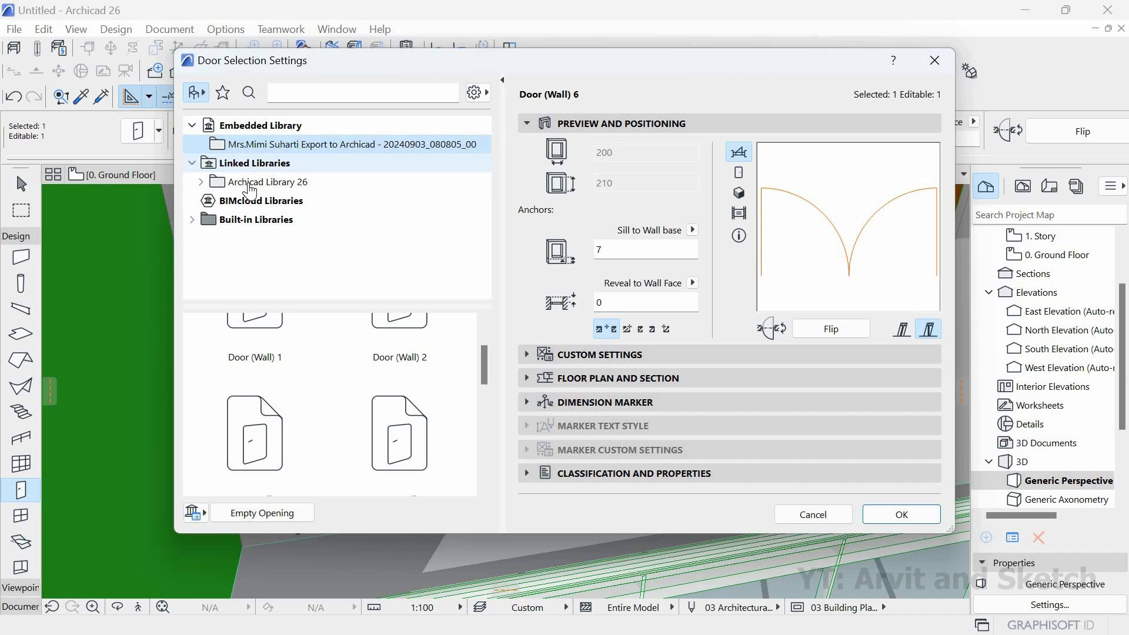
{"action": "double_click", "coordinate": [241, 182]}
{"action": "left_click", "coordinate": [249, 203]}
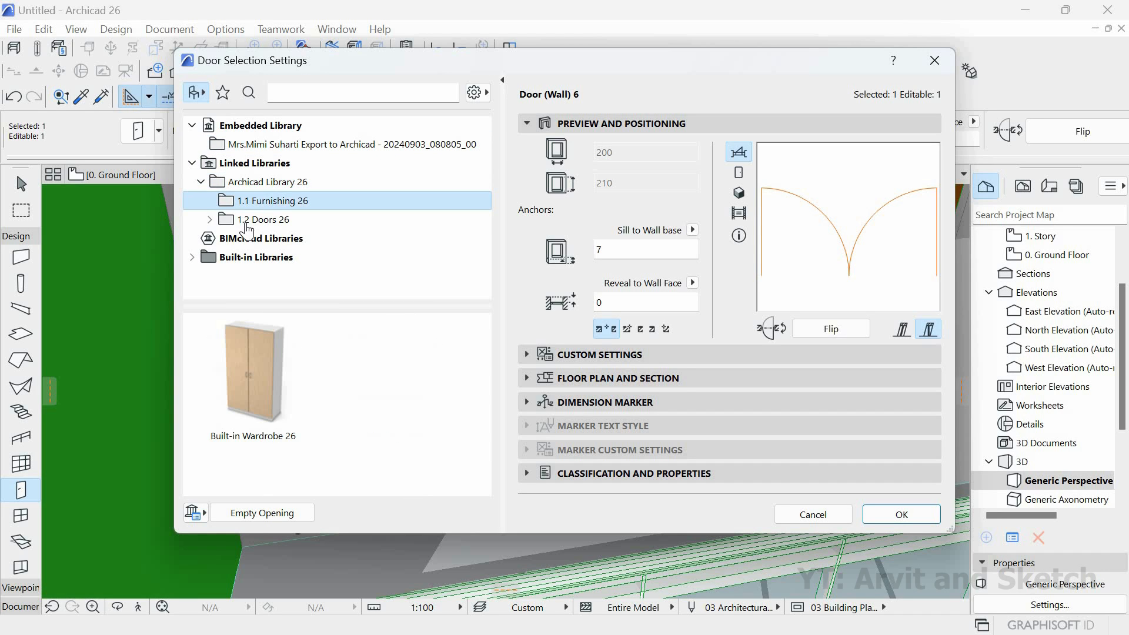
{"action": "double_click", "coordinate": [247, 220]}
{"action": "left_click", "coordinate": [269, 146]}
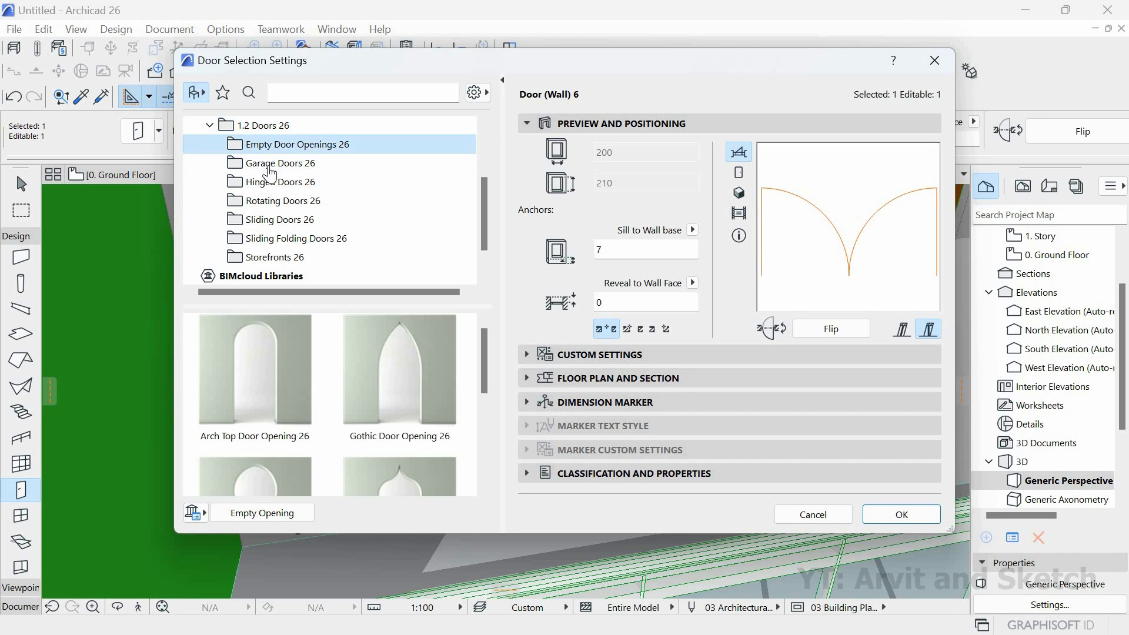
{"action": "left_click", "coordinate": [270, 166]}
{"action": "left_click", "coordinate": [269, 182]}
{"action": "left_click", "coordinate": [272, 201]}
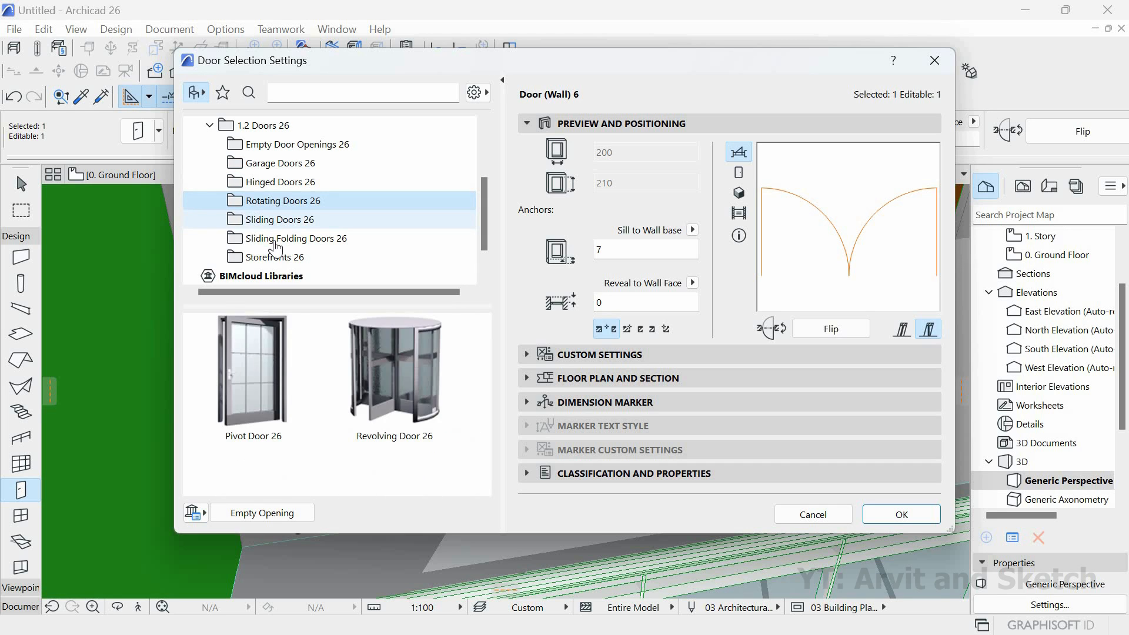
{"action": "left_click", "coordinate": [276, 220]}
Try several sliding door models for the balcony door, including Exterior Double Sliding Door 26, and cancel the replacement
{"action": "left_click", "coordinate": [415, 380]}
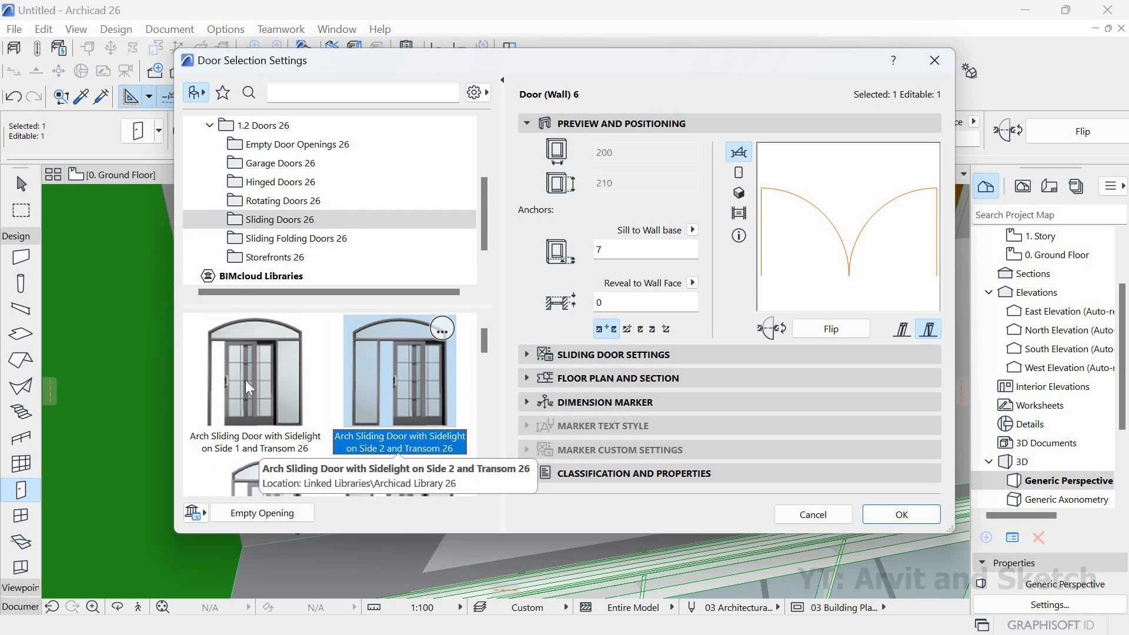
{"action": "left_click", "coordinate": [245, 382]}
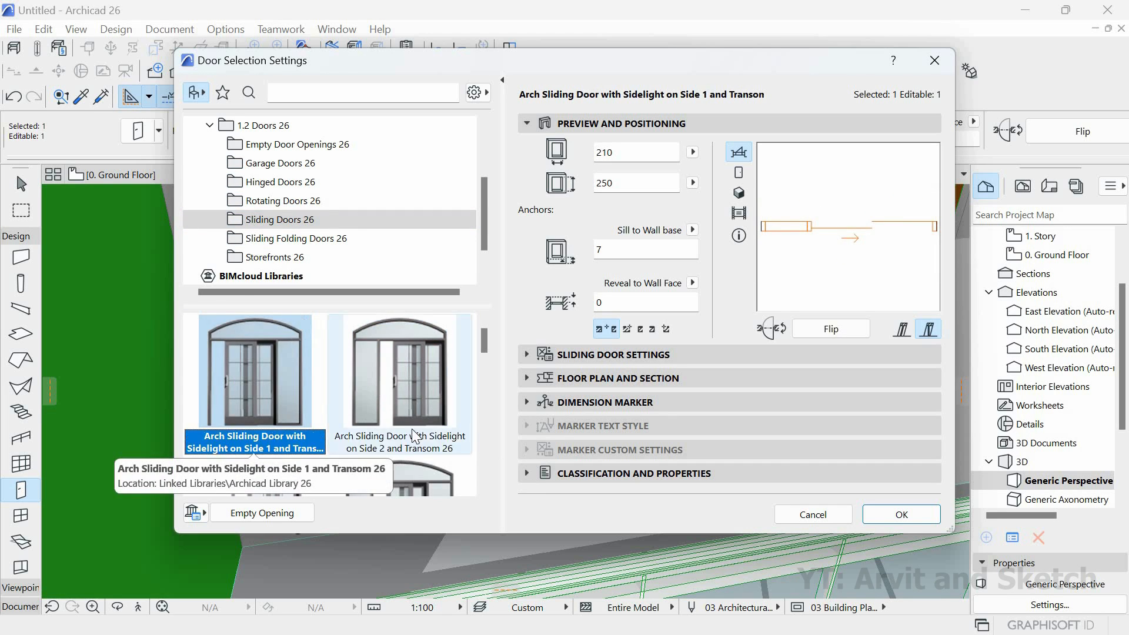
{"action": "scroll", "coordinate": [414, 436], "scroll_direction": "down", "scroll_amount": 2}
{"action": "left_click", "coordinate": [388, 400]}
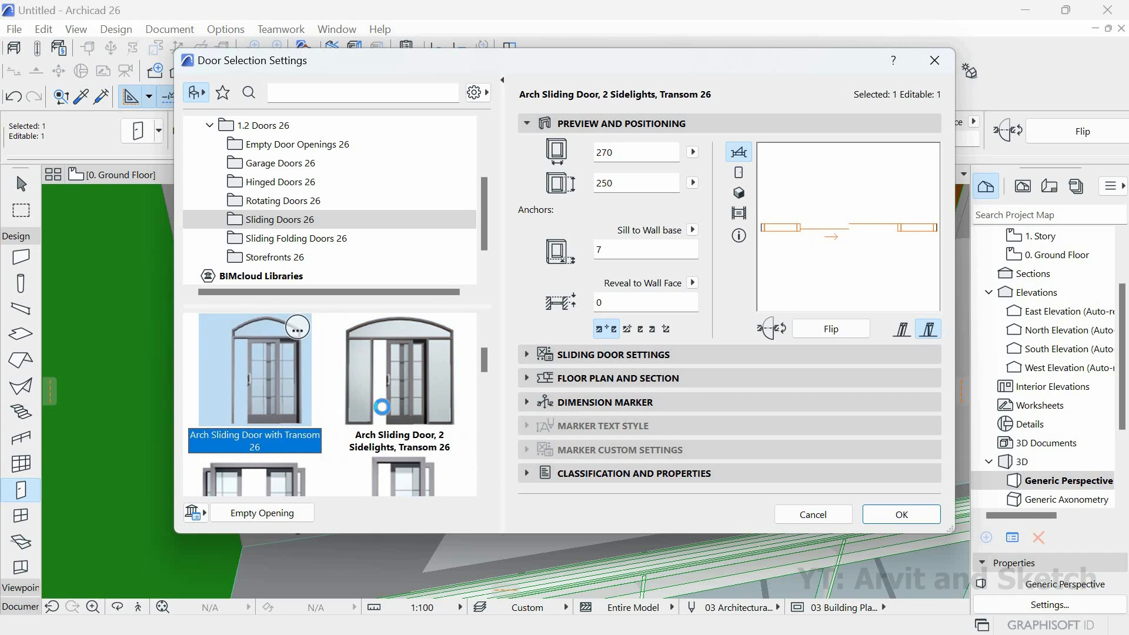
{"action": "scroll", "coordinate": [383, 407], "scroll_direction": "down", "scroll_amount": 2}
{"action": "left_click", "coordinate": [382, 406]}
{"action": "left_click", "coordinate": [253, 389]}
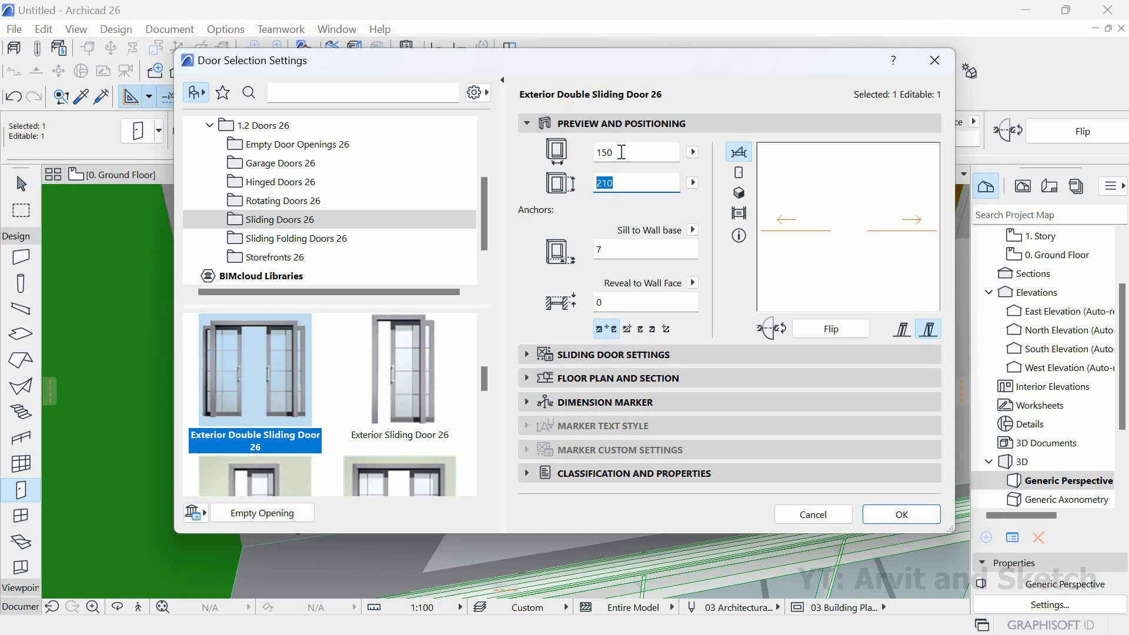
{"action": "left_click", "coordinate": [815, 513]}
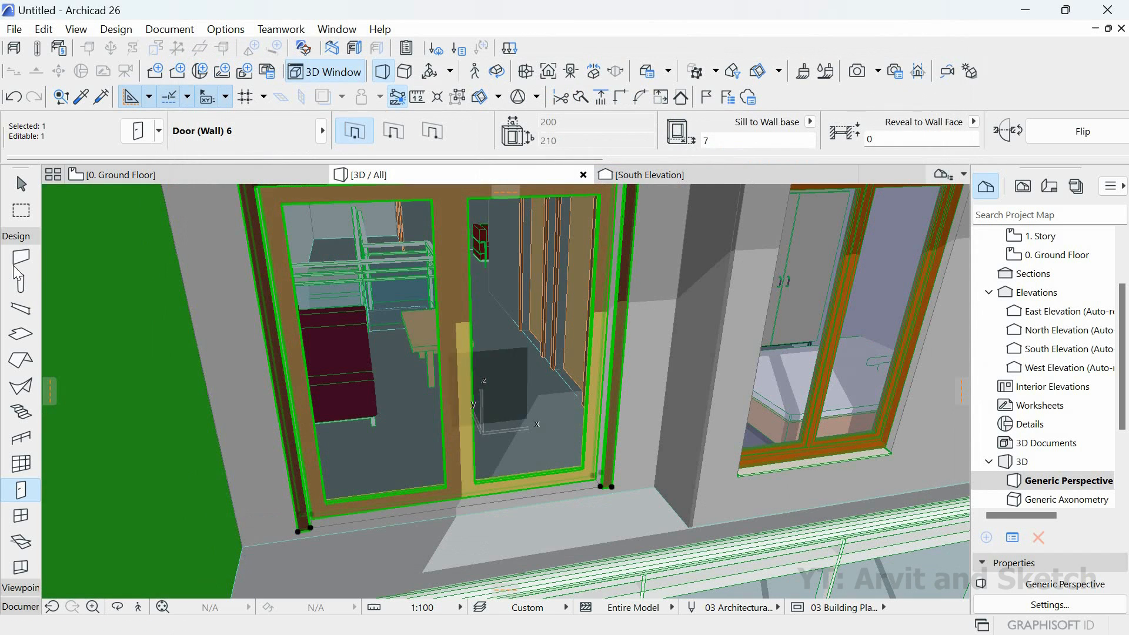
Open the balcony door's settings and examine its custom, floor plan, dimension marker, and classification and property options
{"action": "double_click", "coordinate": [21, 491]}
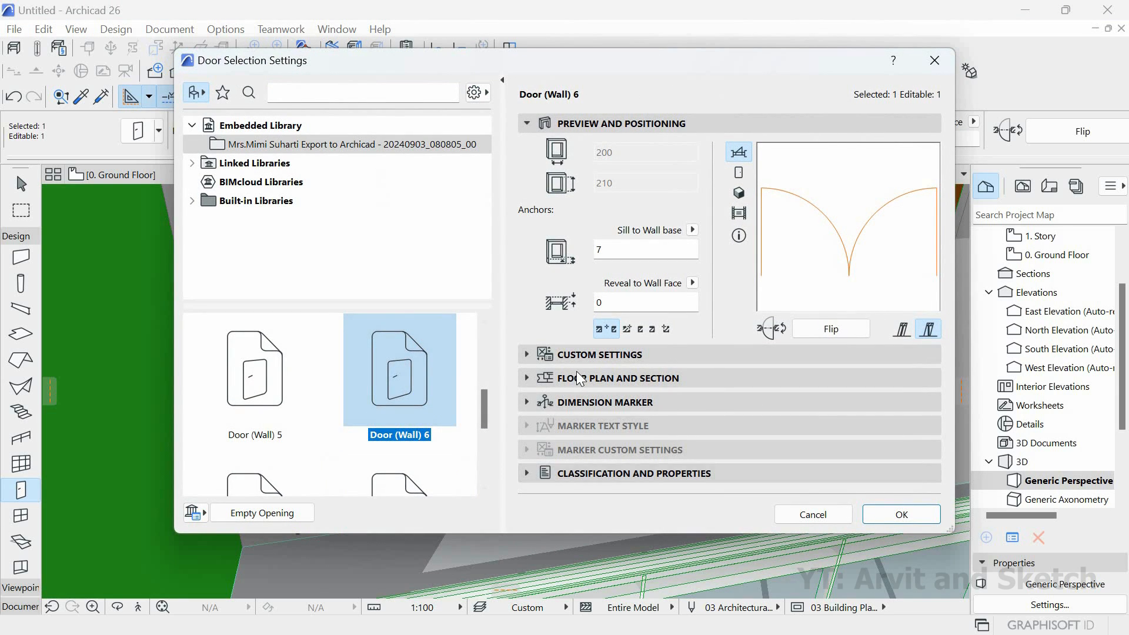
{"action": "left_click", "coordinate": [588, 356]}
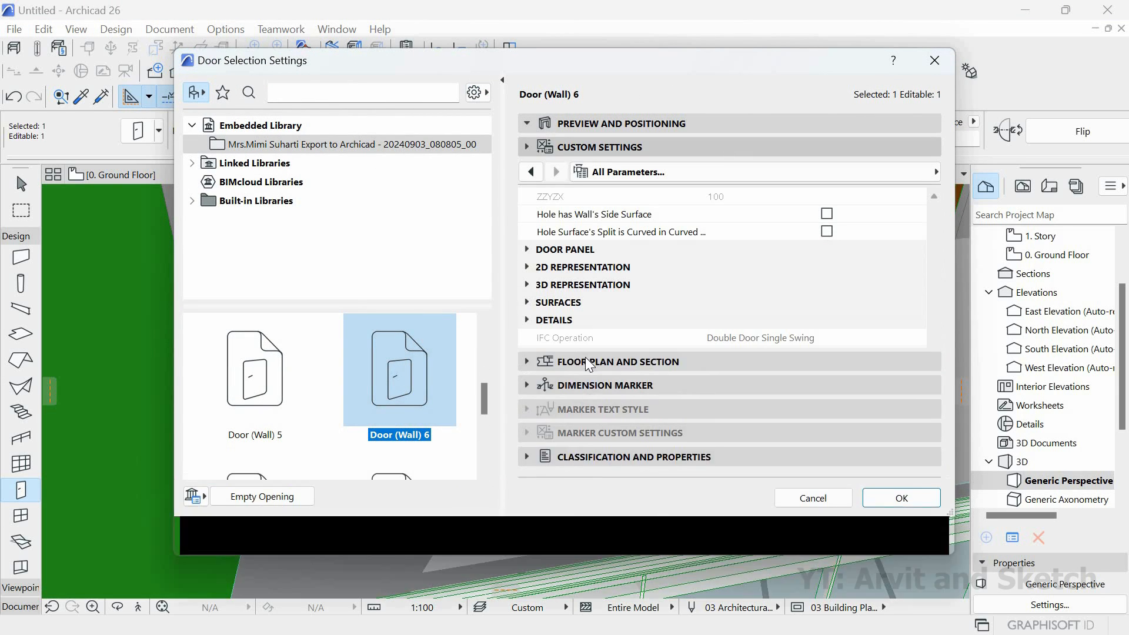
{"action": "left_click", "coordinate": [585, 438]}
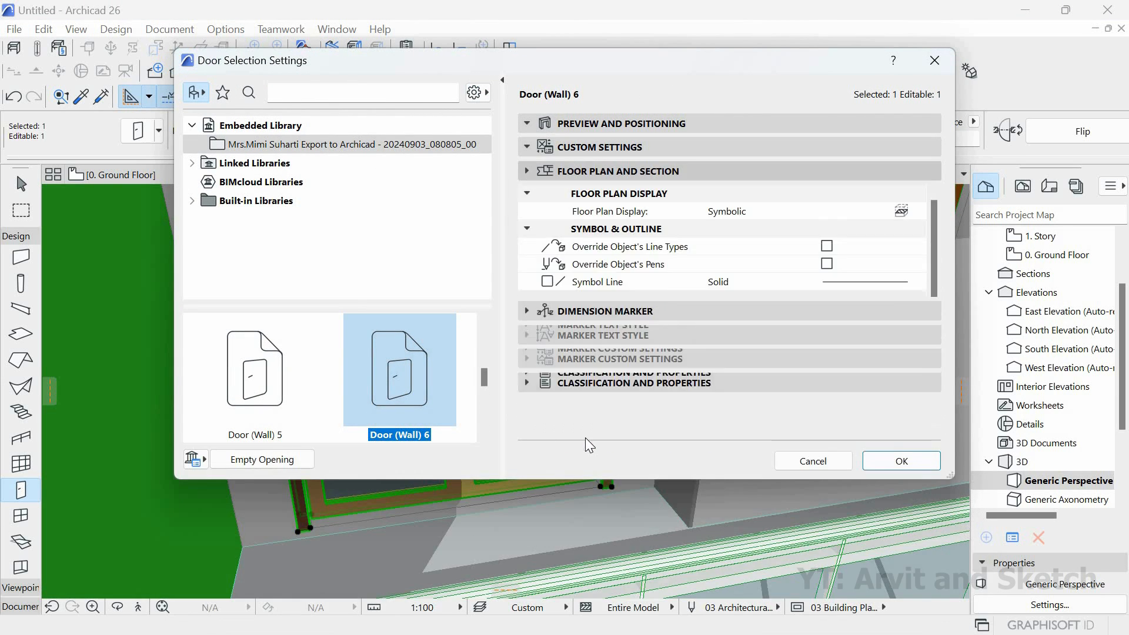
{"action": "left_click", "coordinate": [584, 421]}
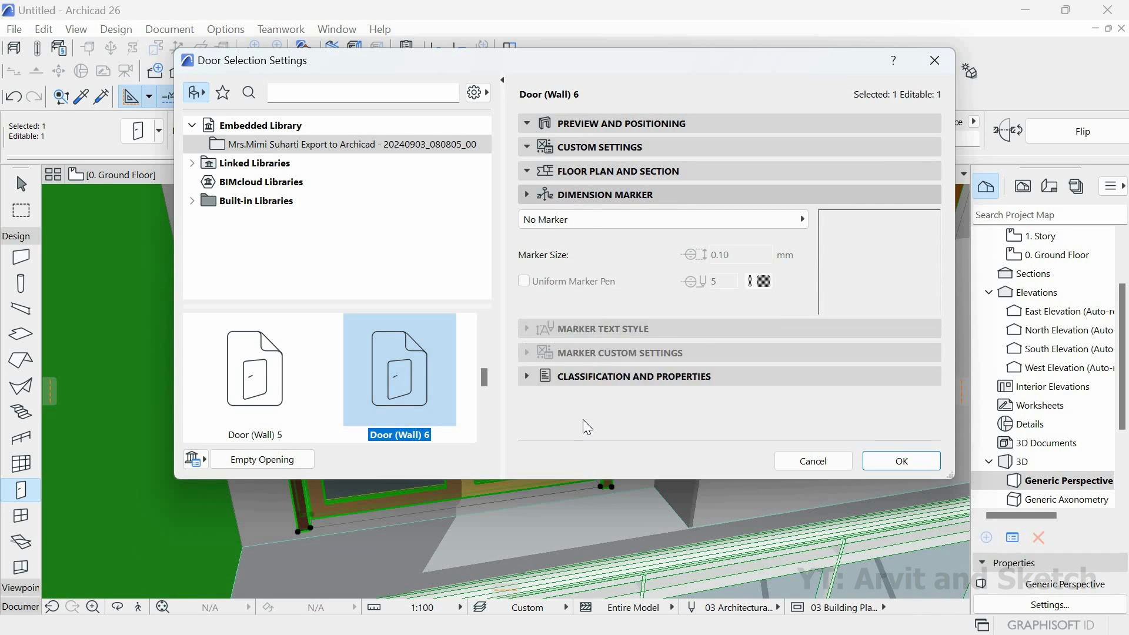
{"action": "left_click", "coordinate": [578, 190]}
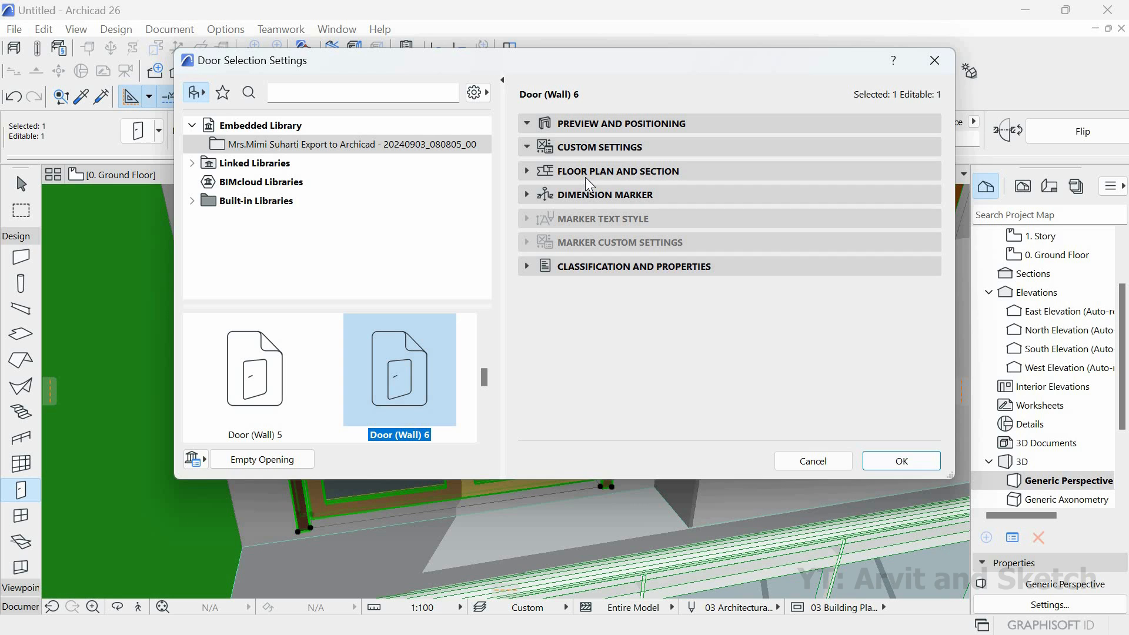
{"action": "left_click", "coordinate": [585, 175]}
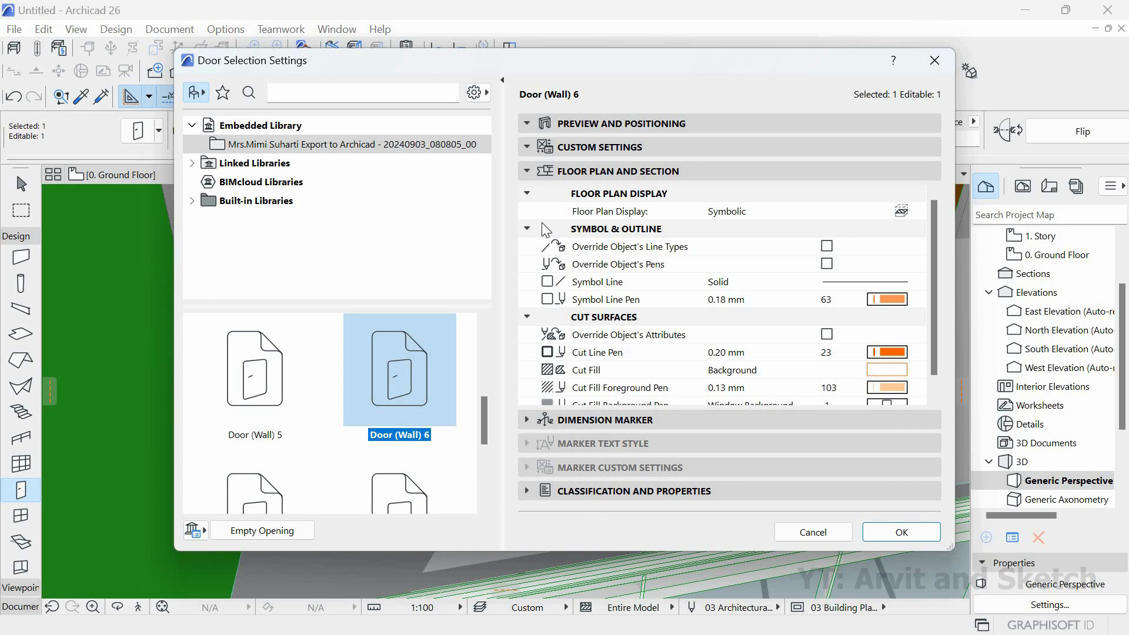
{"action": "left_click", "coordinate": [647, 495]}
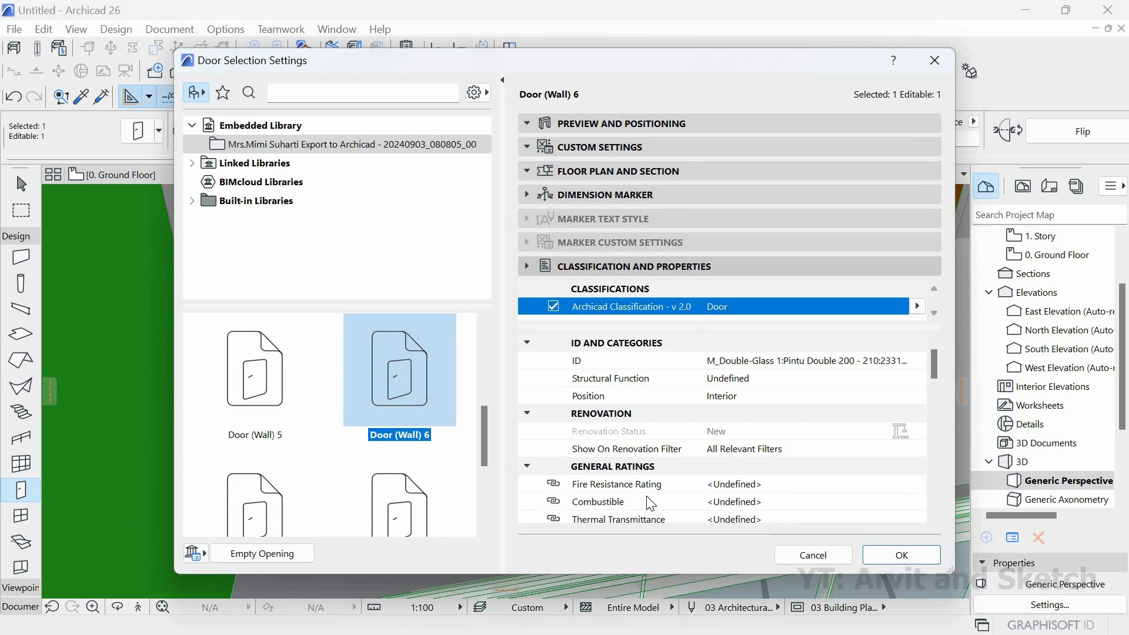
{"action": "scroll", "coordinate": [662, 465], "scroll_direction": "down", "scroll_amount": 5}
{"action": "scroll", "coordinate": [658, 453], "scroll_direction": "up", "scroll_amount": 5}
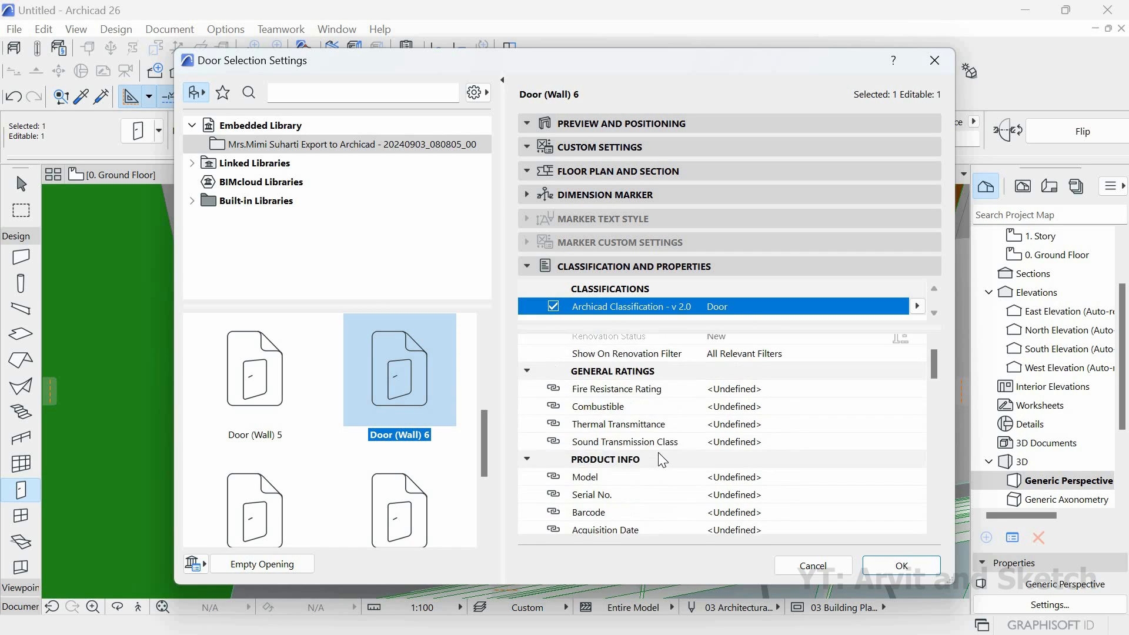
Examine the door's custom settings, from the reveal settings to the door panel, 2D representation and 3D representation parameters
{"action": "left_click", "coordinate": [614, 148]}
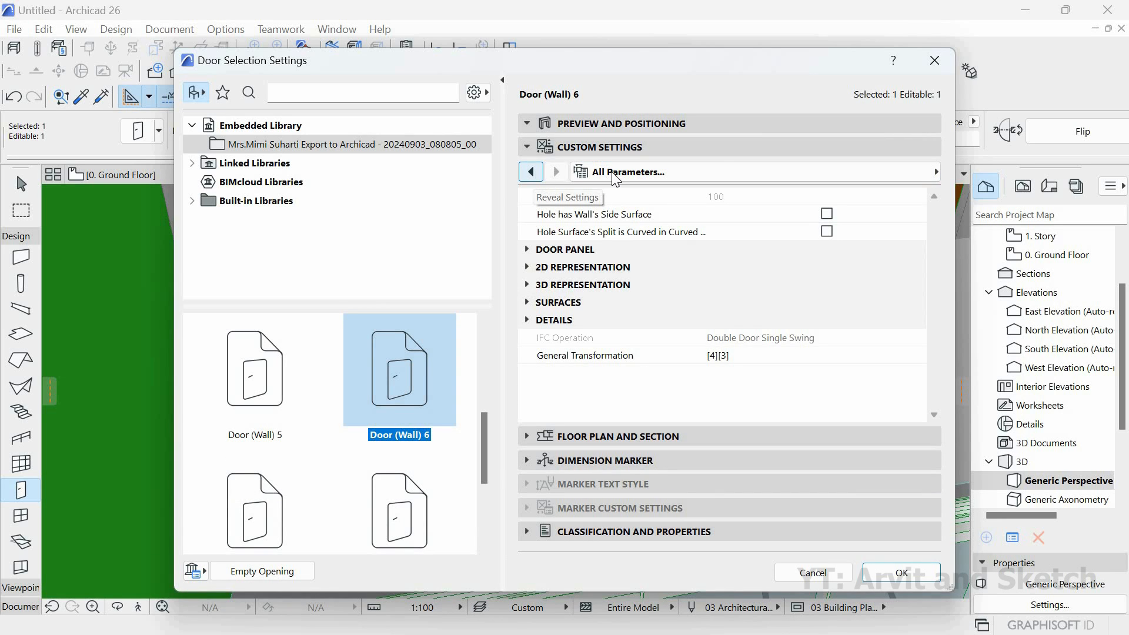
{"action": "left_click", "coordinate": [617, 176]}
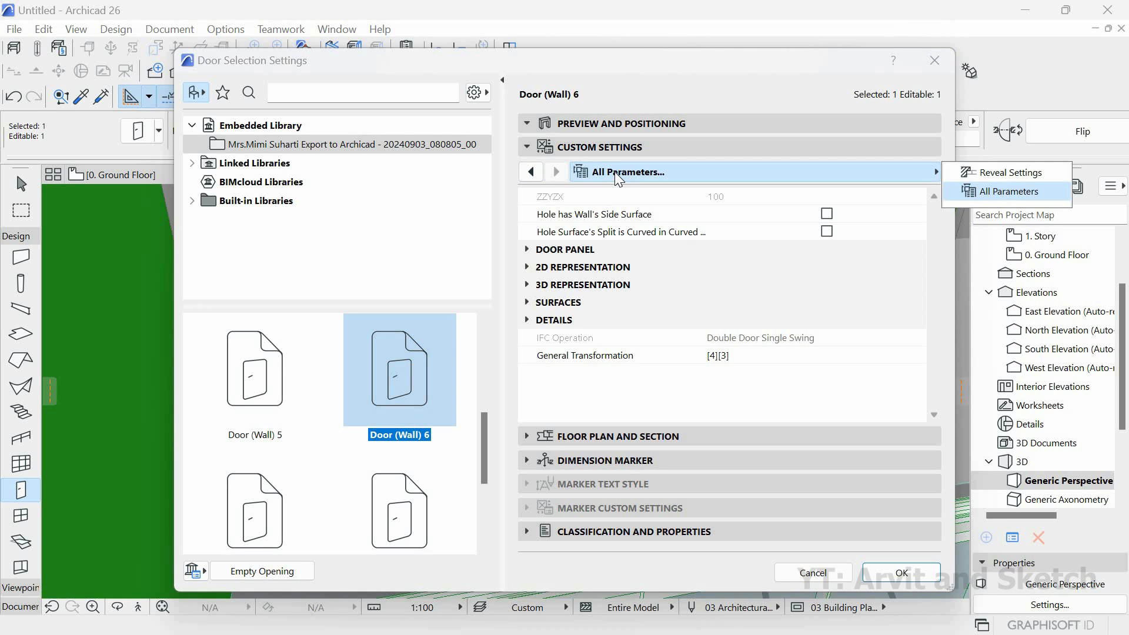
{"action": "left_click", "coordinate": [536, 172]}
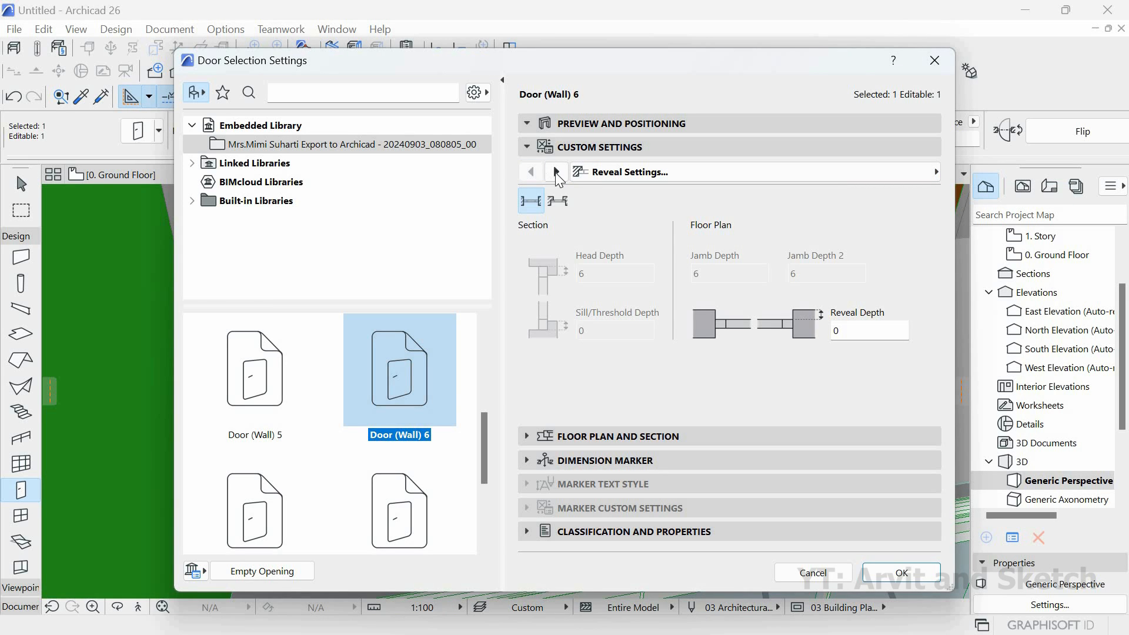
{"action": "left_click", "coordinate": [555, 172]}
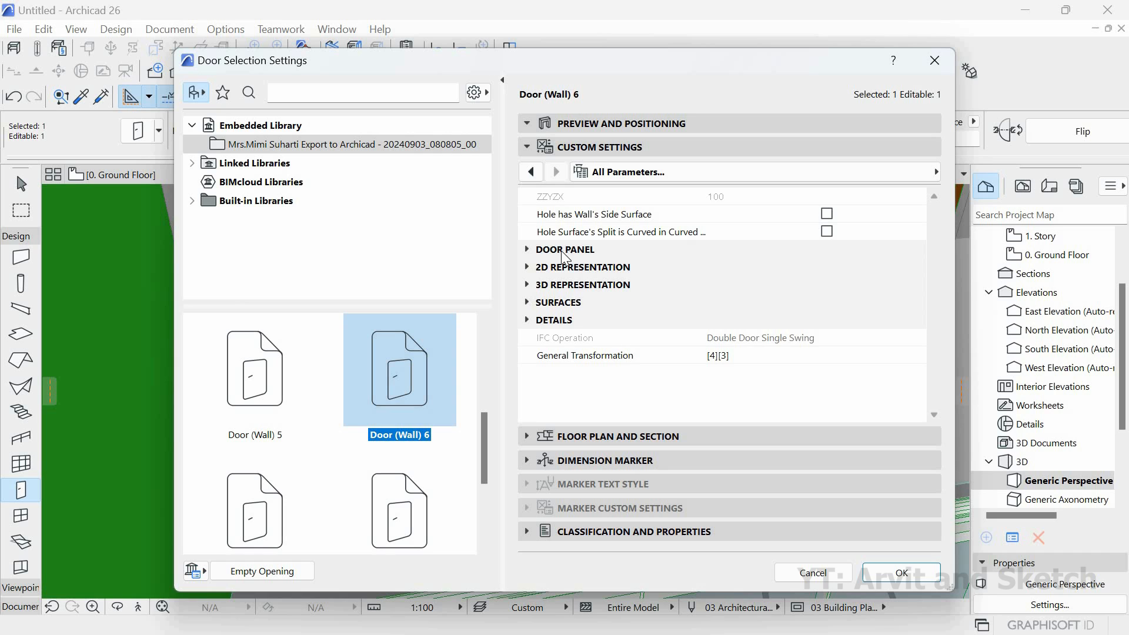
{"action": "left_click", "coordinate": [528, 253]}
{"action": "left_click", "coordinate": [528, 253]}
{"action": "left_click", "coordinate": [528, 252]}
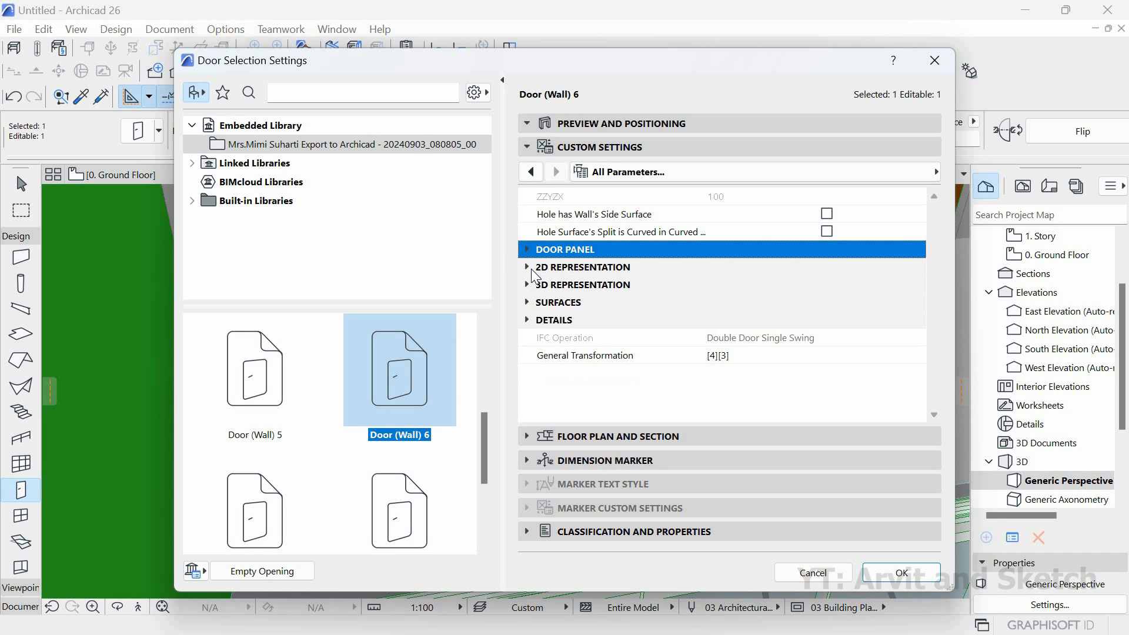
{"action": "left_click", "coordinate": [531, 269]}
{"action": "left_click", "coordinate": [531, 269]}
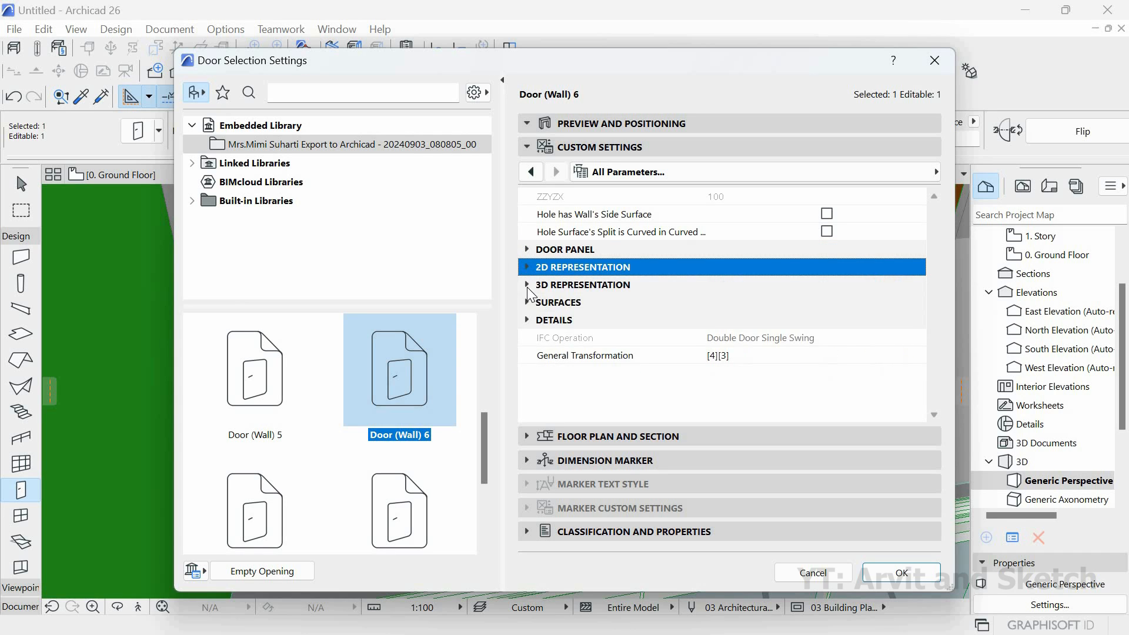
{"action": "left_click", "coordinate": [527, 285]}
{"action": "scroll", "coordinate": [623, 324], "scroll_direction": "down", "scroll_amount": 5}
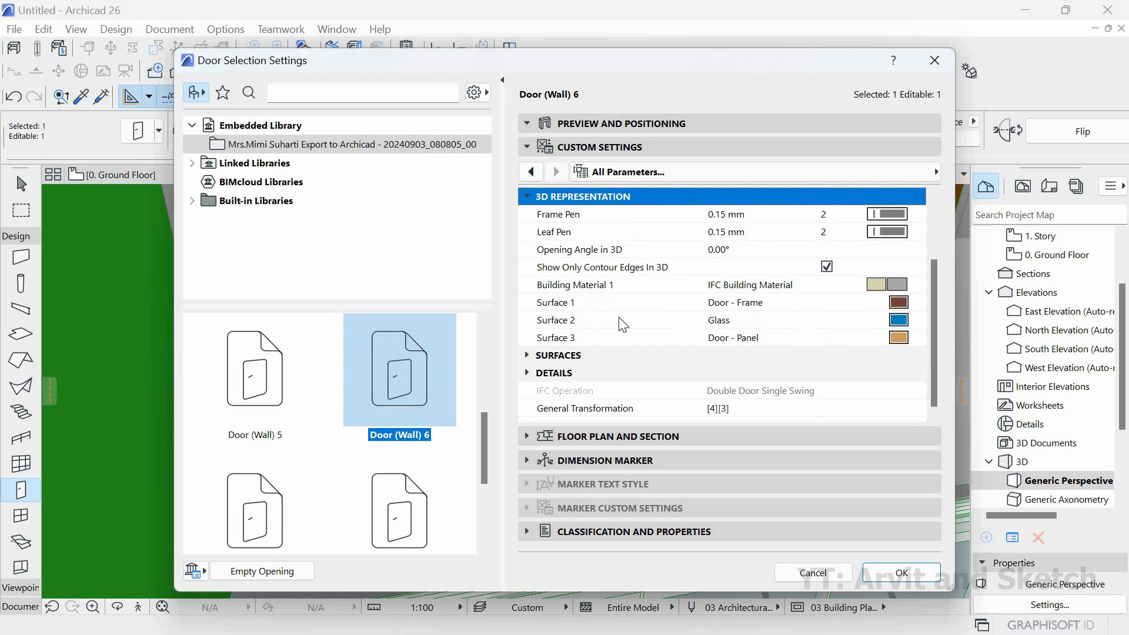
{"action": "left_click", "coordinate": [529, 196]}
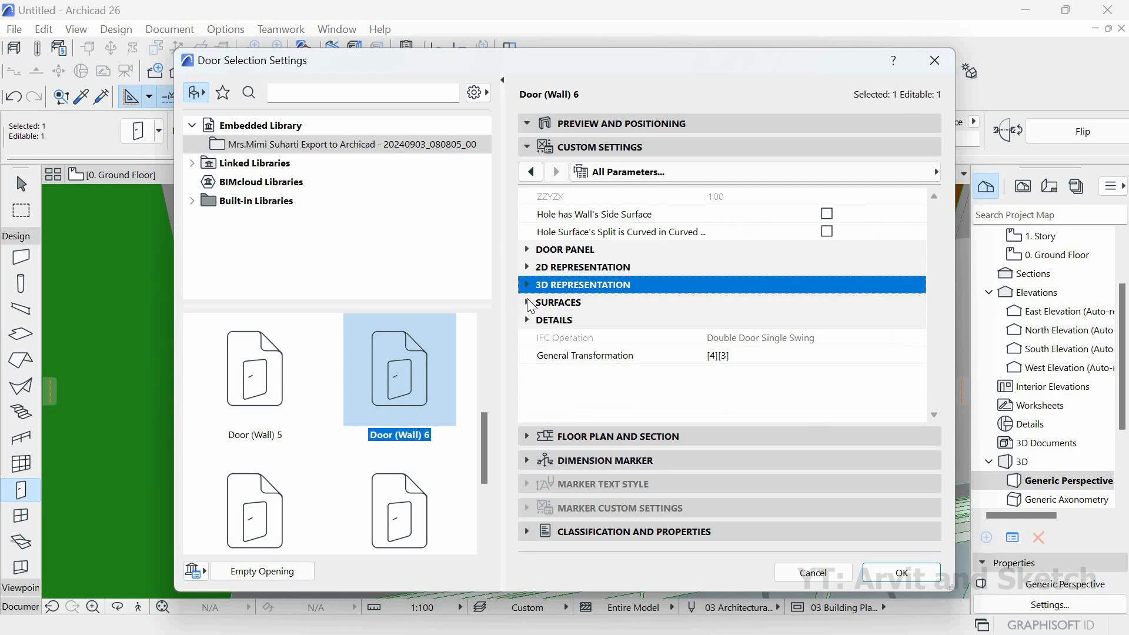
Set both the leaf surface and the frame surface of the door to Wood - Mahogany Vertical
{"action": "left_click", "coordinate": [528, 303]}
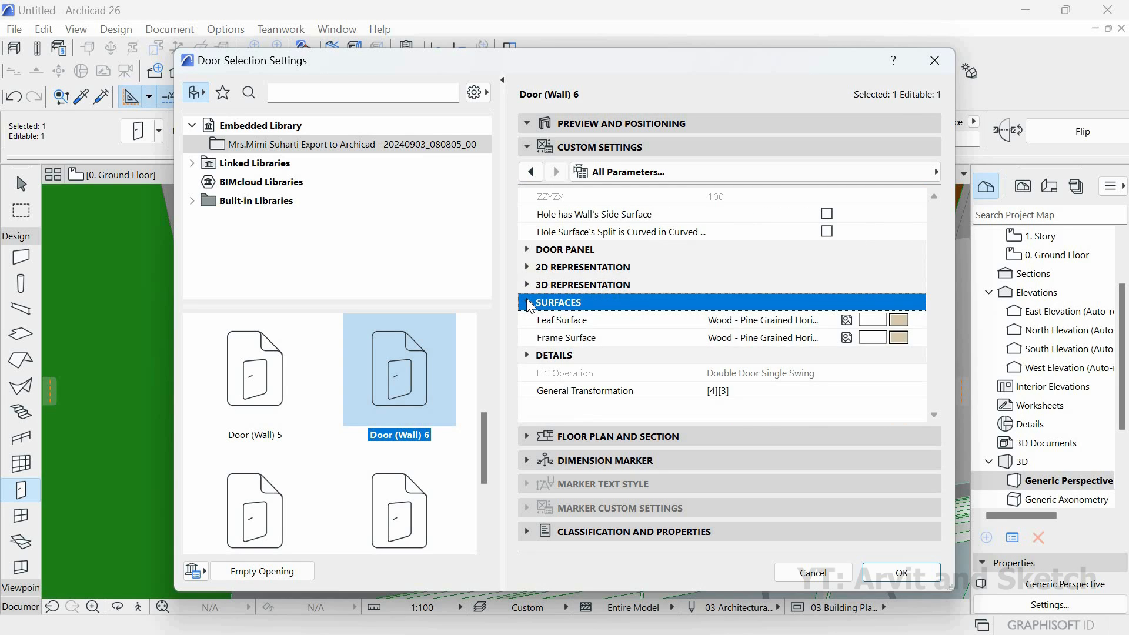
{"action": "left_click", "coordinate": [899, 319]}
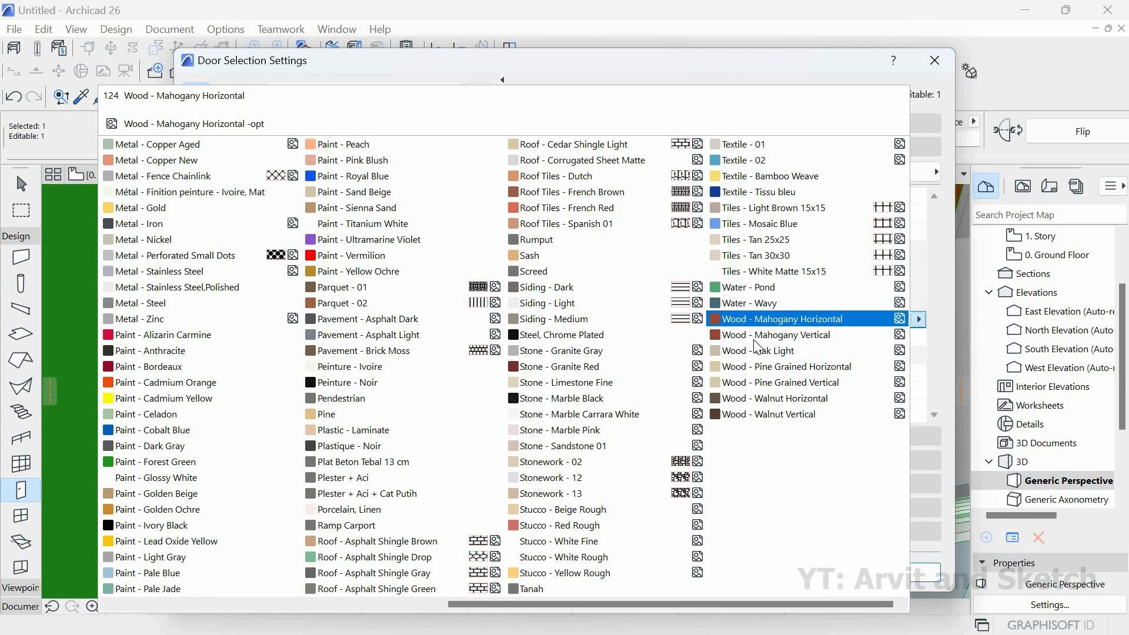
{"action": "left_click", "coordinate": [764, 334]}
{"action": "left_click", "coordinate": [898, 338]}
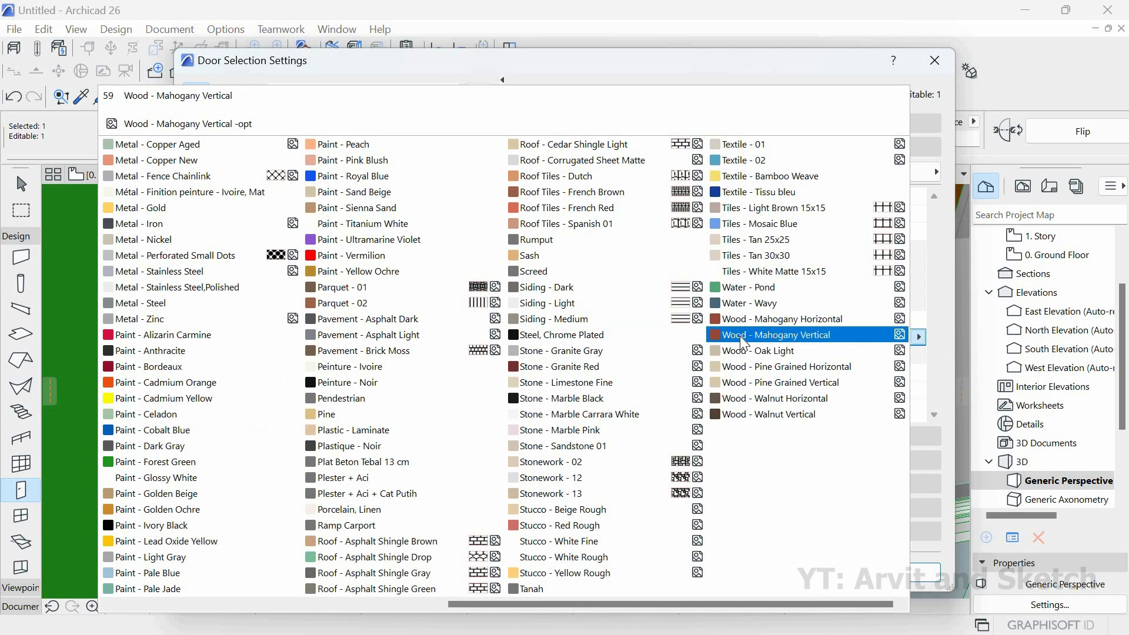
{"action": "left_click", "coordinate": [733, 338]}
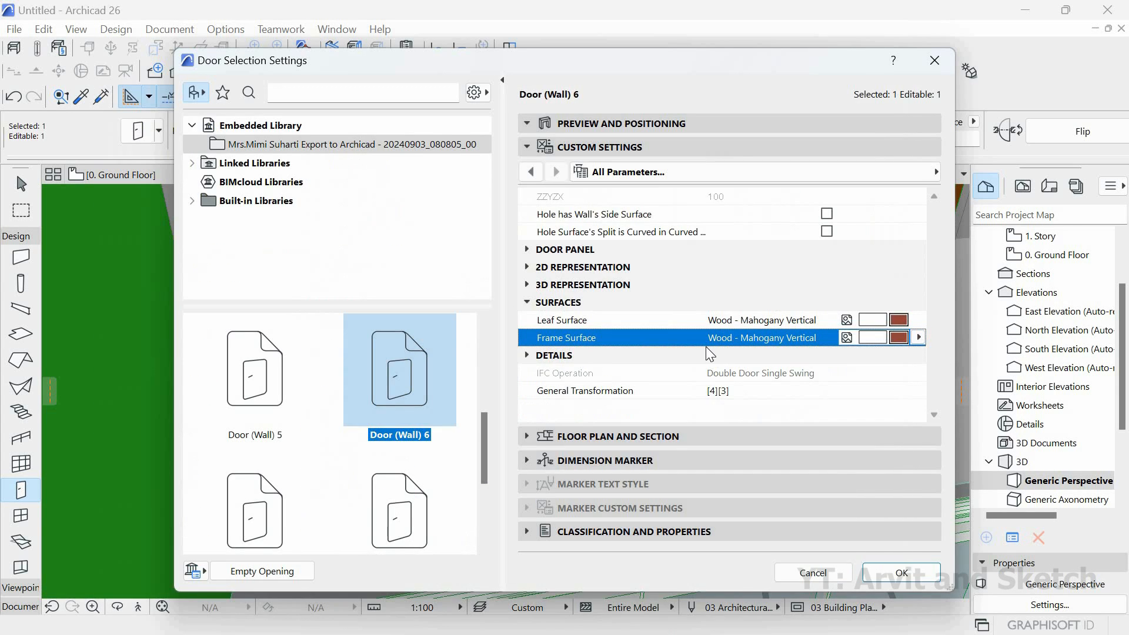
Review the door's classification and position property, apply the door settings and inspect the door in 3D
{"action": "left_click", "coordinate": [616, 533]}
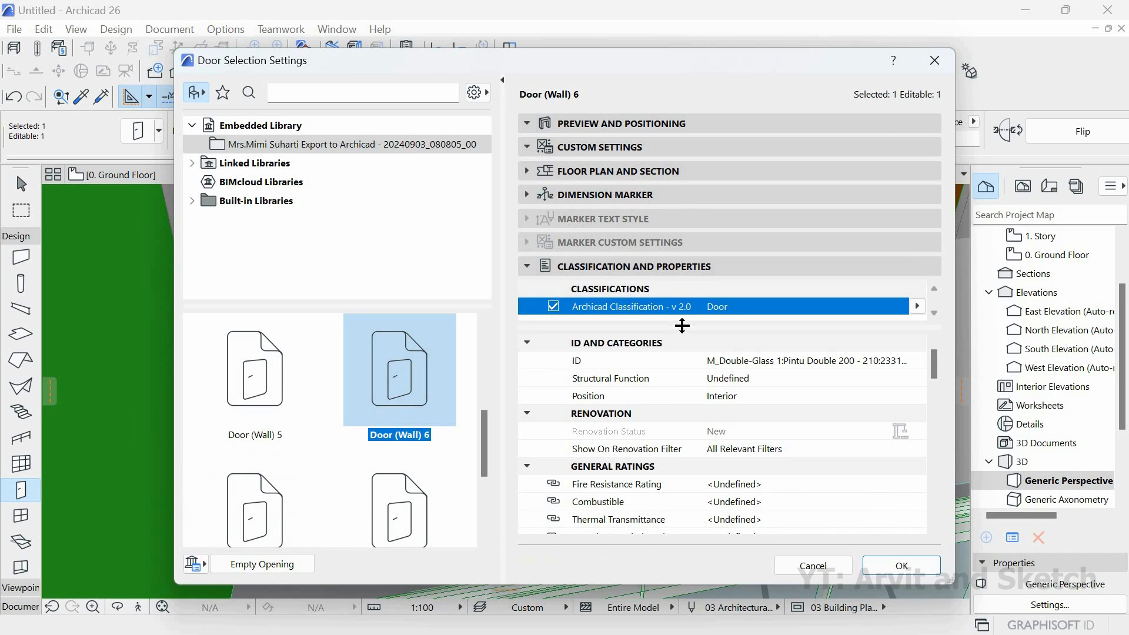
{"action": "left_click", "coordinate": [682, 293]}
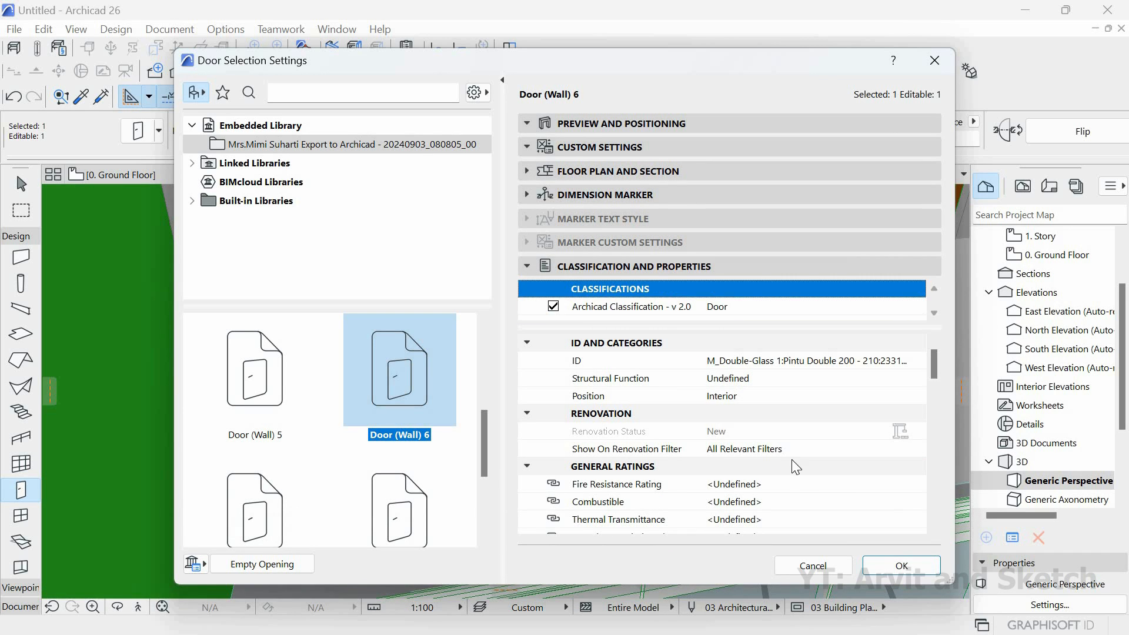
{"action": "left_click", "coordinate": [880, 400]}
{"action": "left_click", "coordinate": [918, 396]}
{"action": "left_click", "coordinate": [861, 436]}
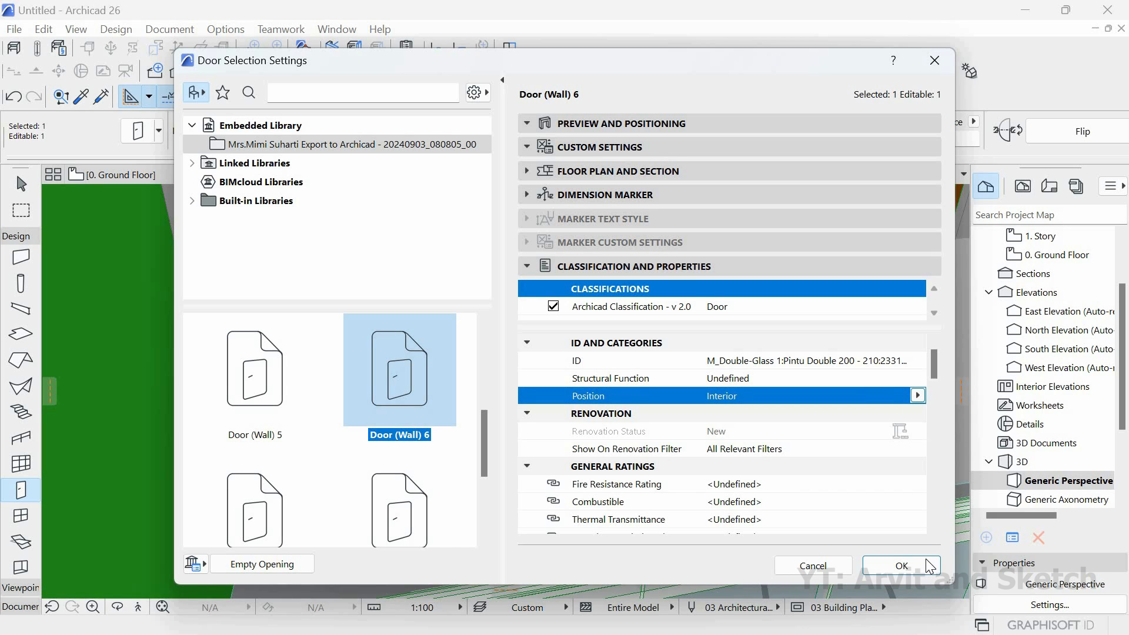
{"action": "left_click", "coordinate": [906, 565]}
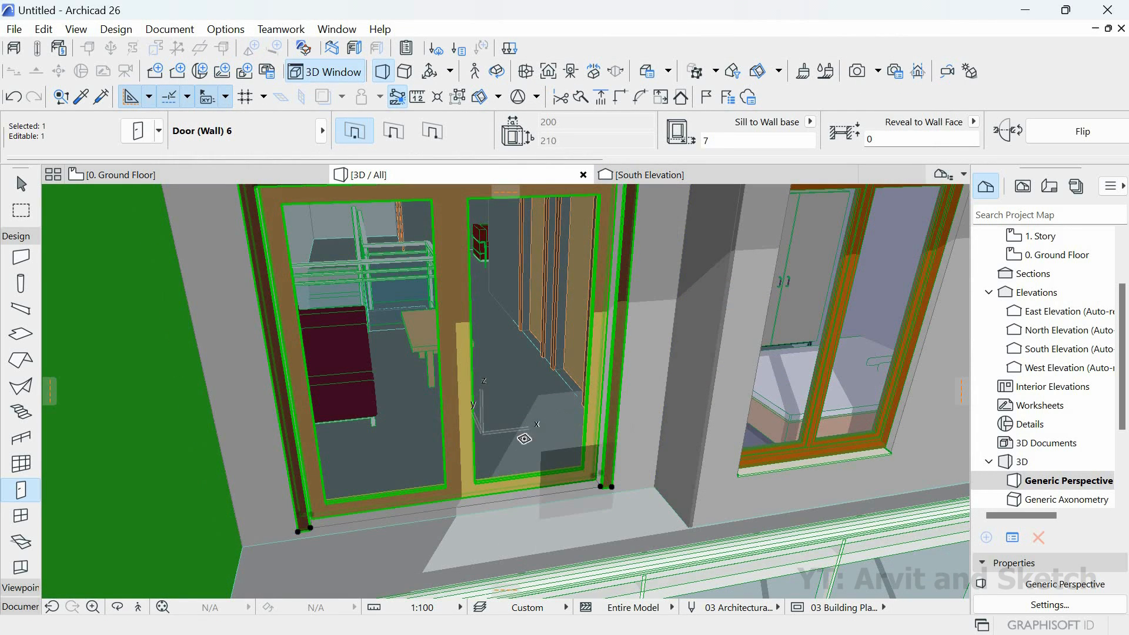
{"action": "scroll", "coordinate": [524, 438], "scroll_direction": "down", "scroll_amount": 2}
{"action": "scroll", "coordinate": [407, 257], "scroll_direction": "up", "scroll_amount": 1}
{"action": "middle_click_drag", "start_coordinate": [438, 281], "coordinate": [443, 275], "text": "shift"}
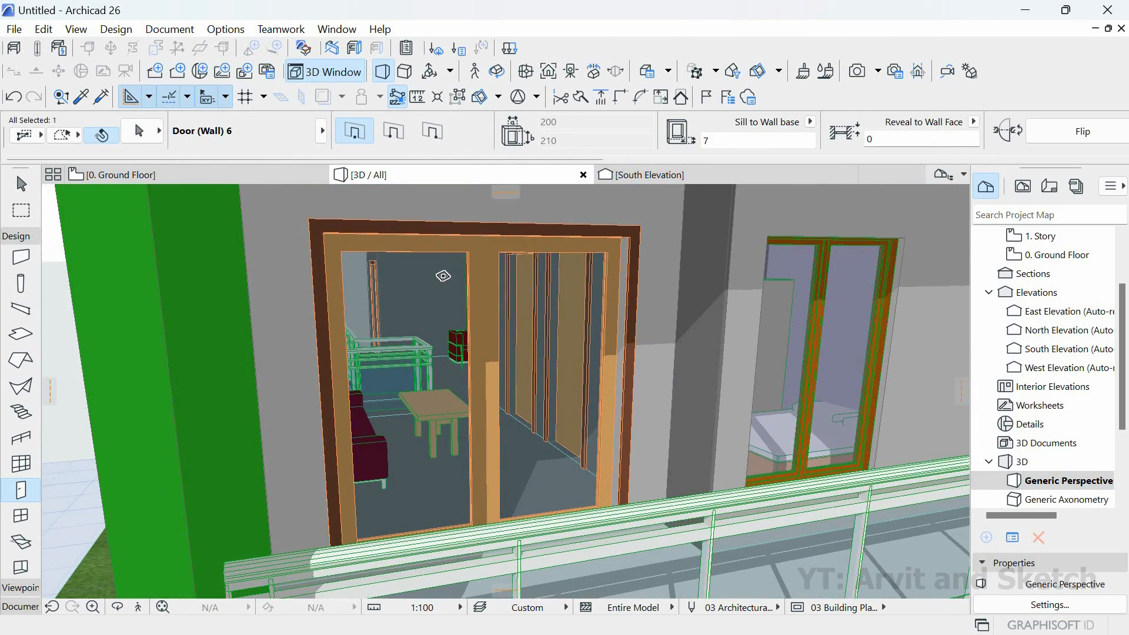
Reopen the balcony door's settings and examine its floor plan, surface, detail and 3D representation parameters
{"action": "double_click", "coordinate": [23, 490]}
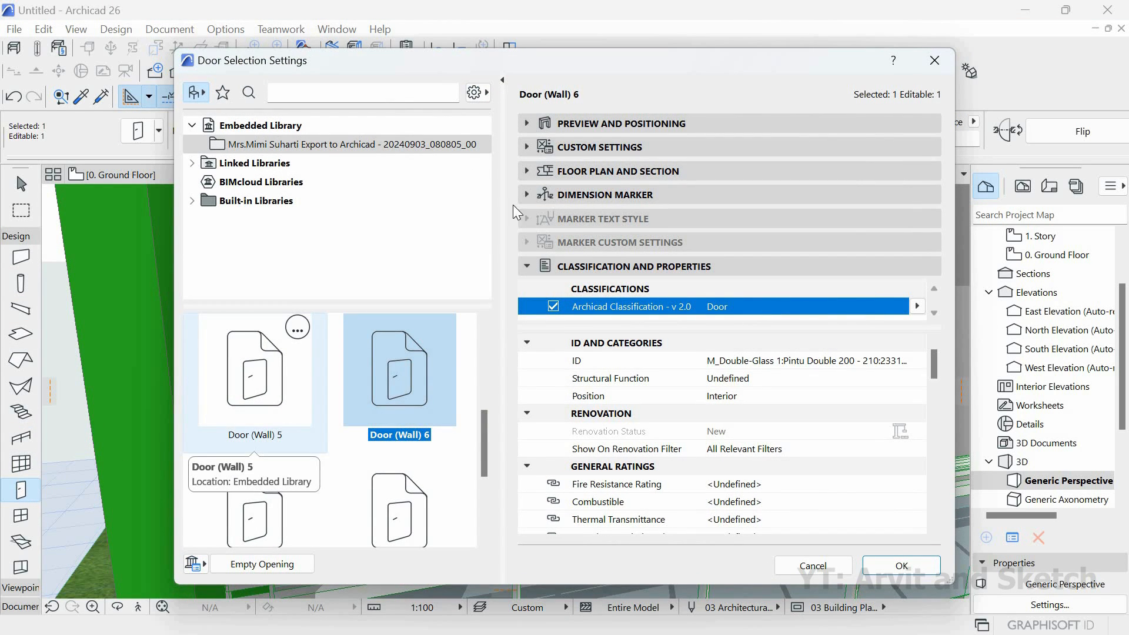
{"action": "left_click", "coordinate": [613, 173]}
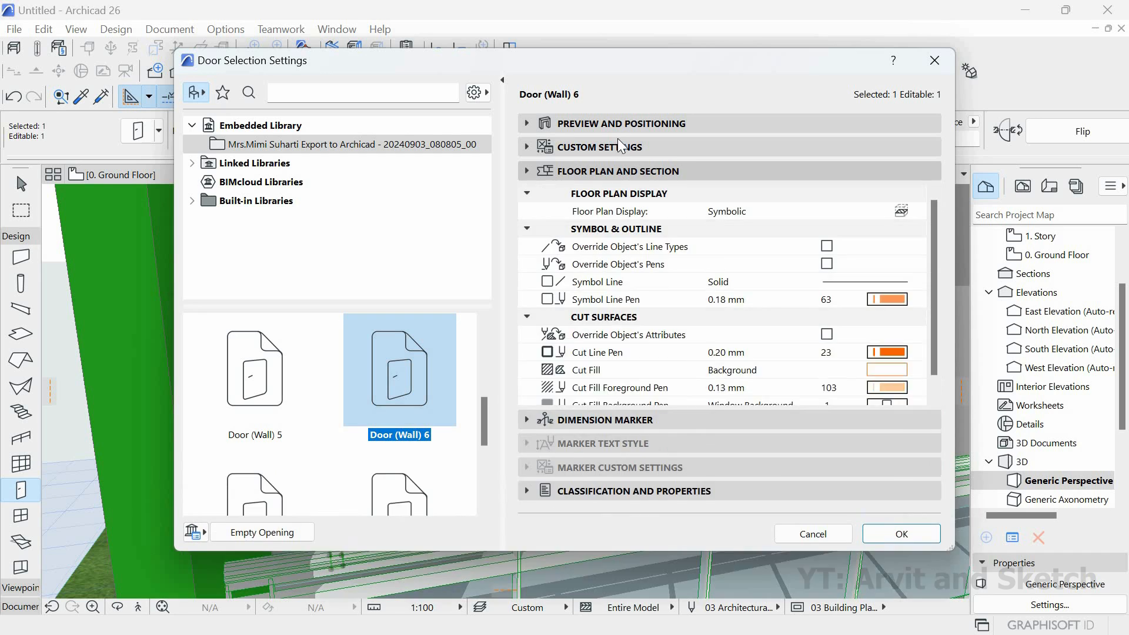
{"action": "left_click", "coordinate": [617, 146]}
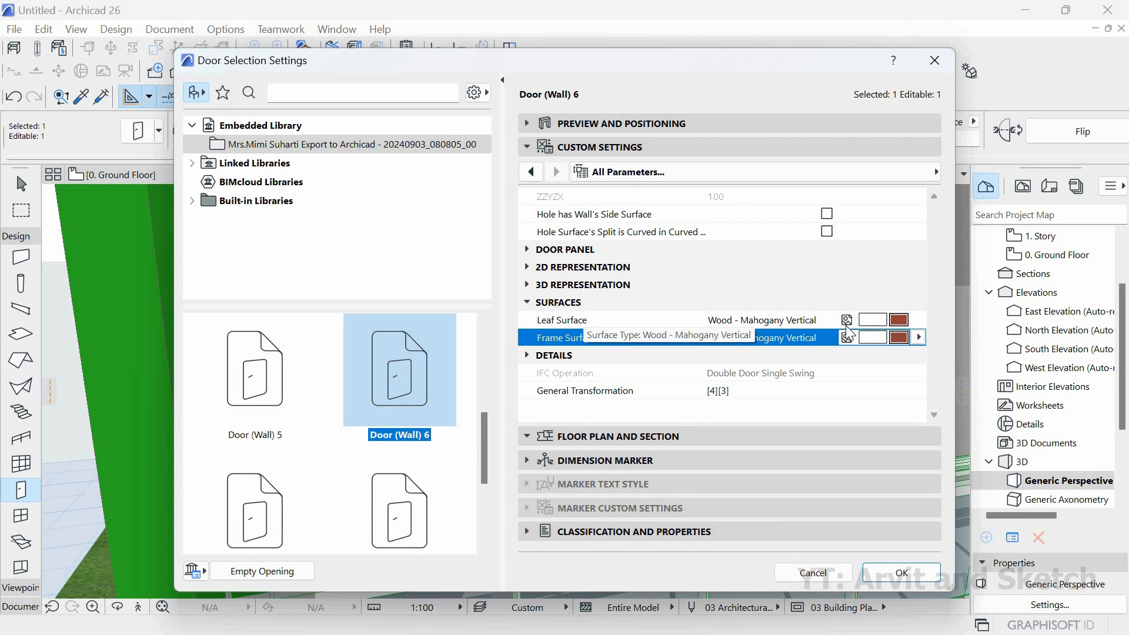
{"action": "left_click", "coordinate": [529, 355]}
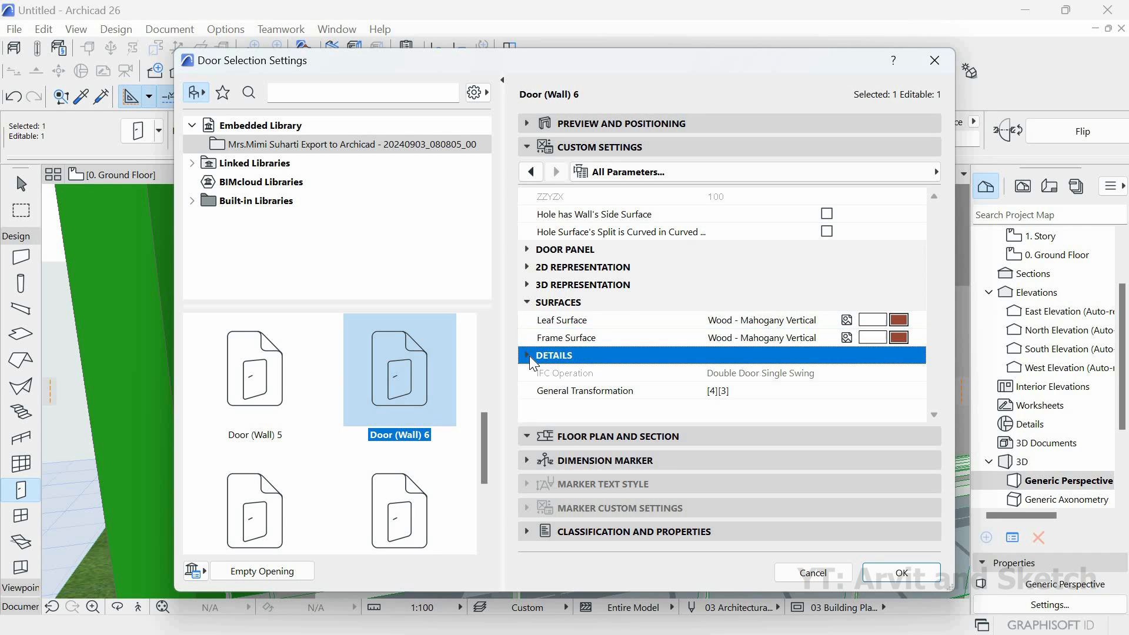
{"action": "left_click", "coordinate": [529, 284]}
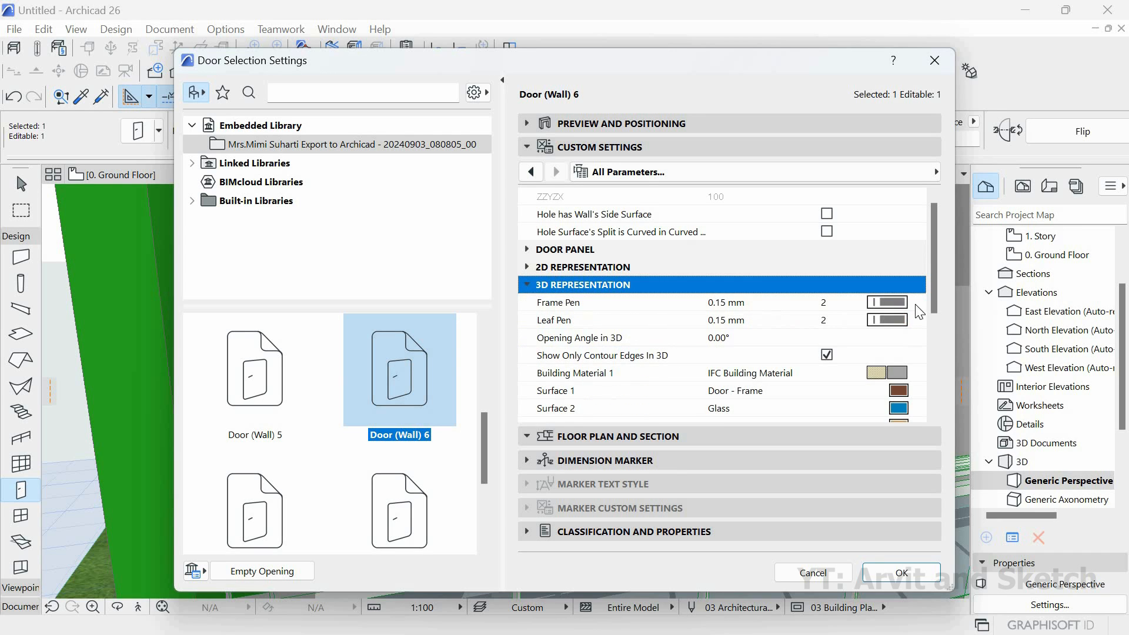
{"action": "scroll", "coordinate": [906, 335], "scroll_direction": "down", "scroll_amount": 3}
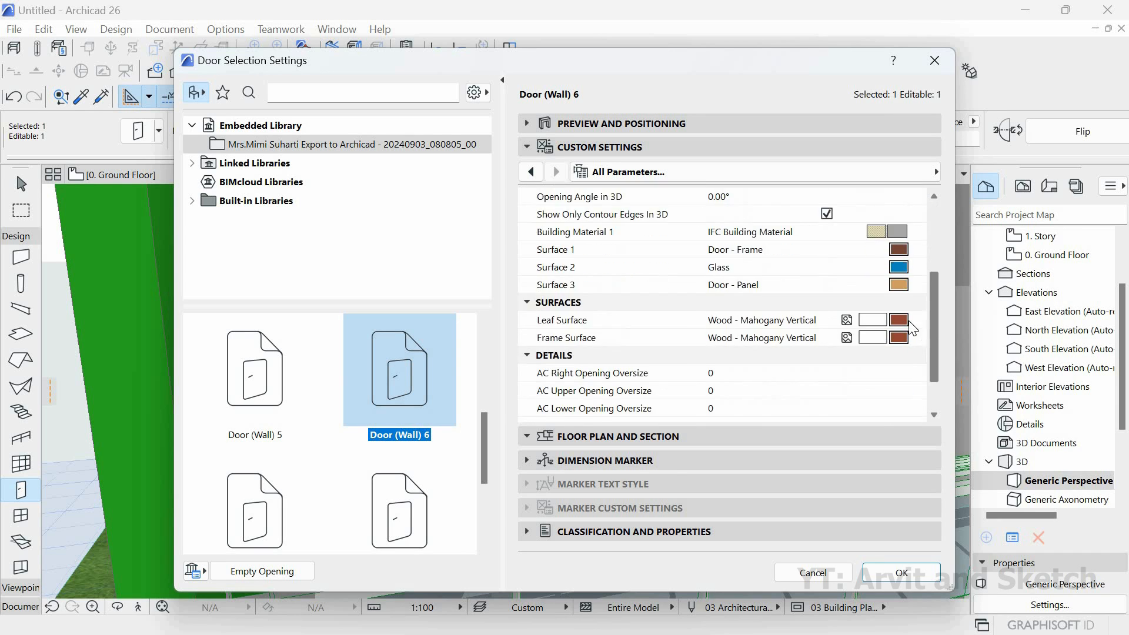
Set the balcony door's leaf surface, Surface 3 and Surface 1 to Wood - Mahogany Vertical and apply the door settings
{"action": "left_click", "coordinate": [902, 320]}
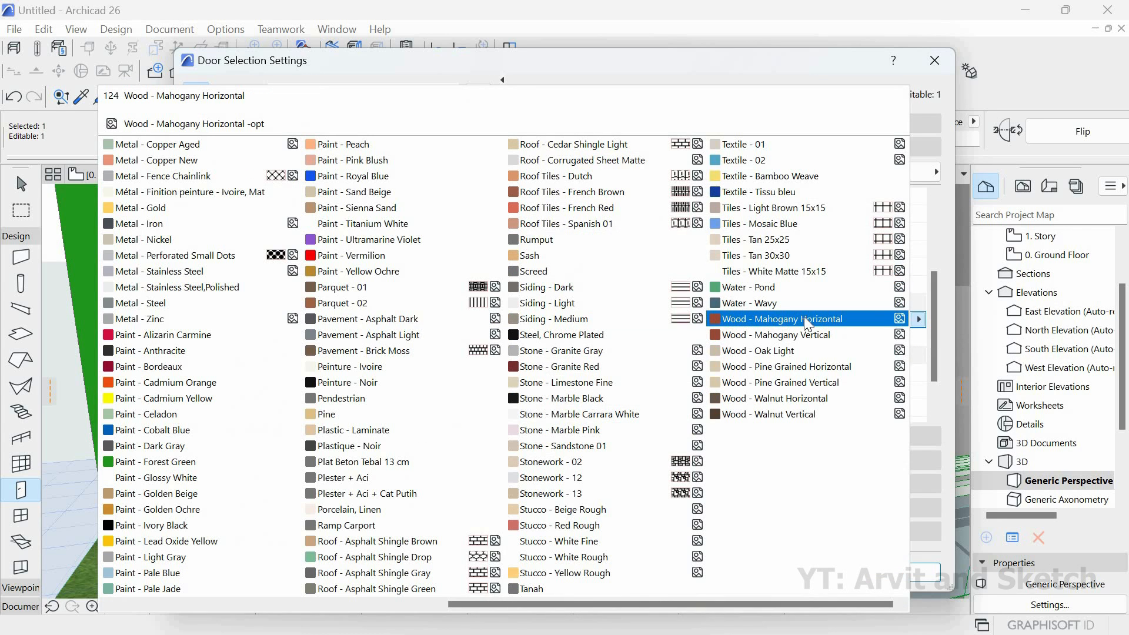
{"action": "left_click", "coordinate": [811, 337]}
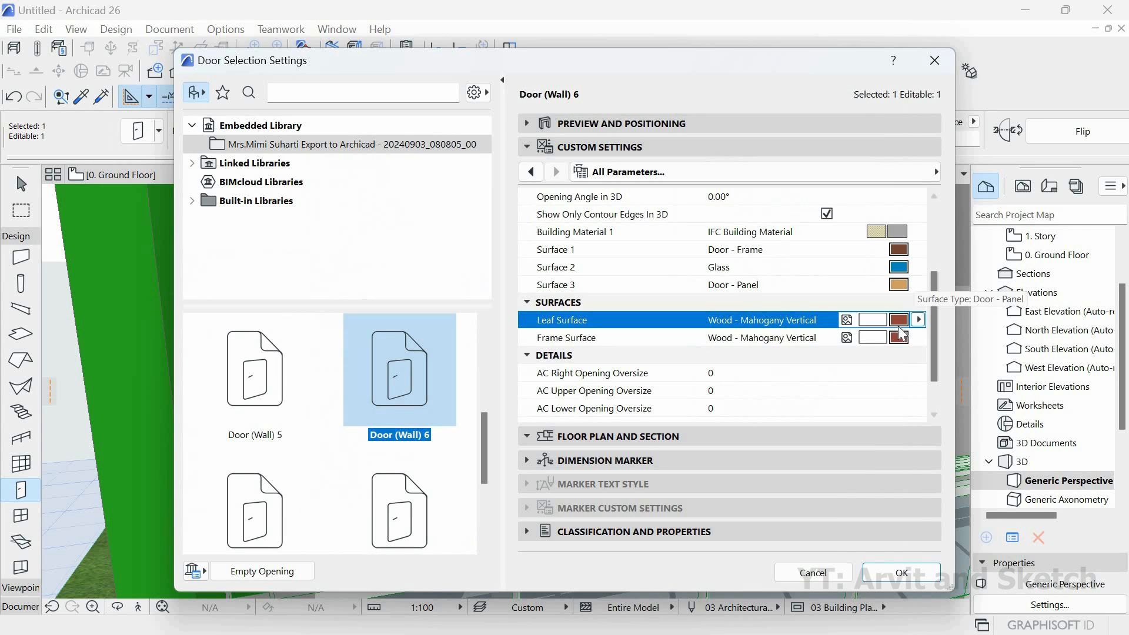
{"action": "left_click", "coordinate": [897, 284]}
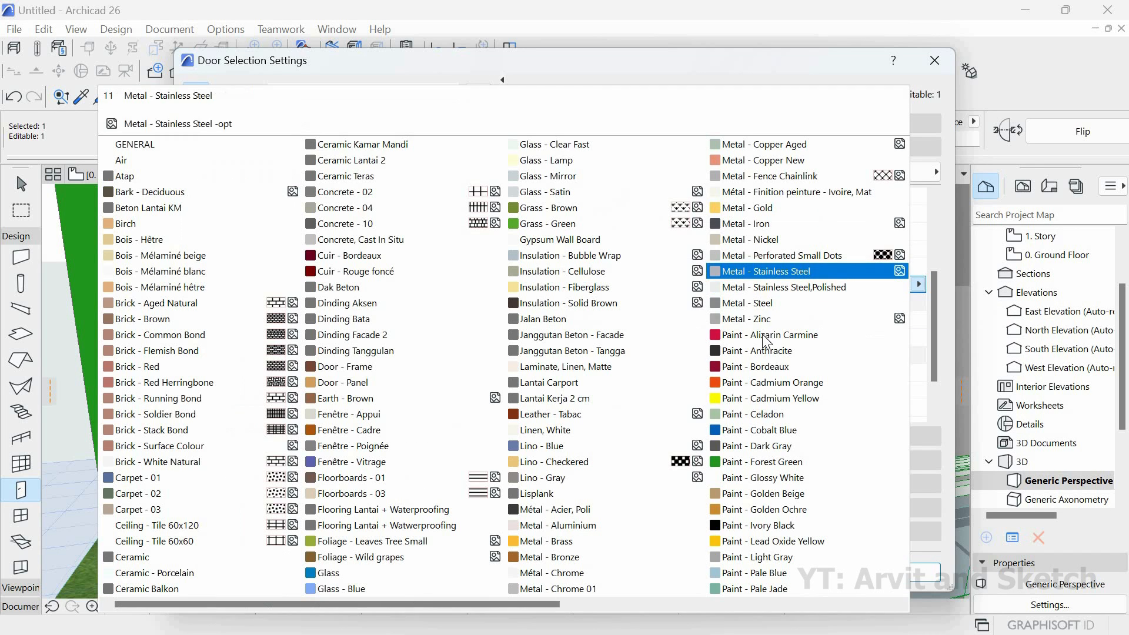
{"action": "scroll", "coordinate": [767, 350], "scroll_direction": "right", "scroll_amount": 3}
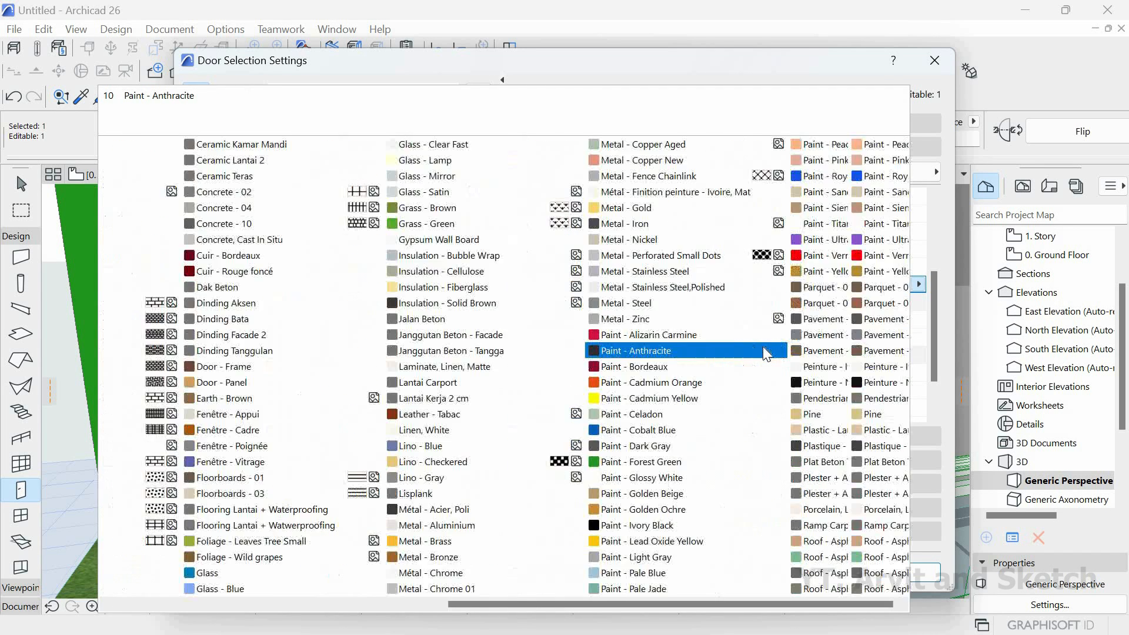
{"action": "left_click", "coordinate": [785, 335]}
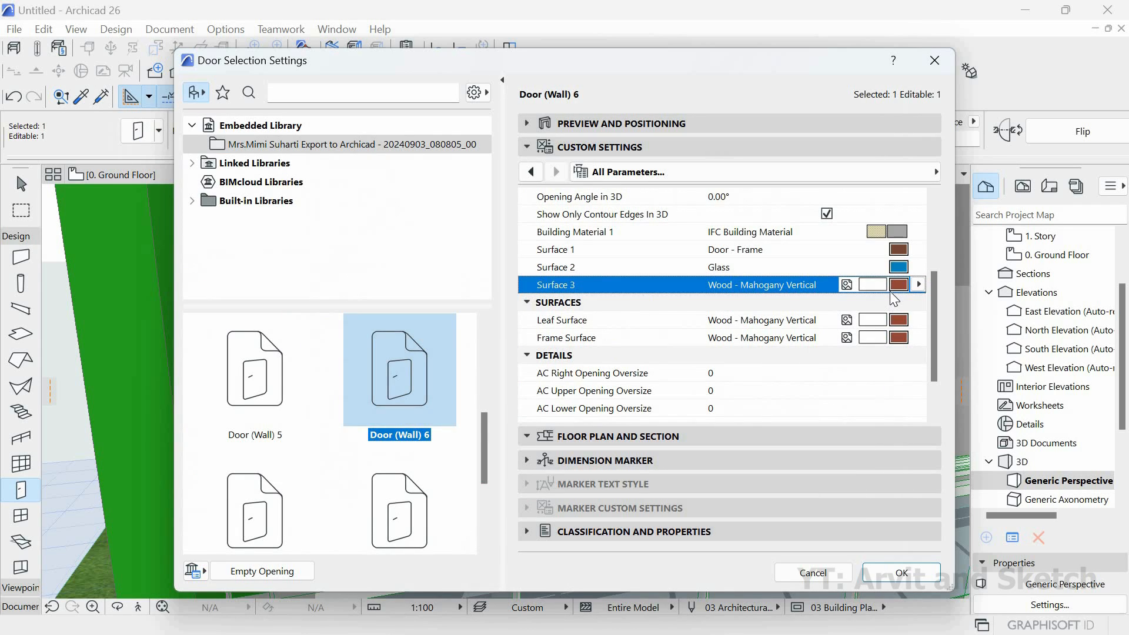
{"action": "left_click", "coordinate": [898, 250]}
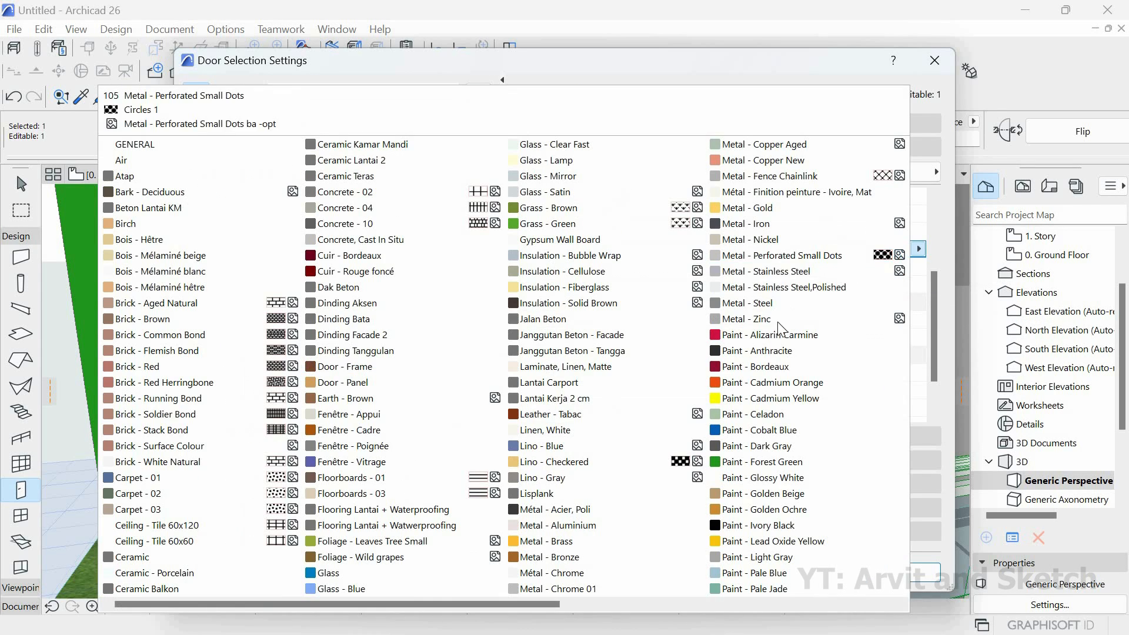
{"action": "scroll", "coordinate": [775, 352], "scroll_direction": "right", "scroll_amount": 3}
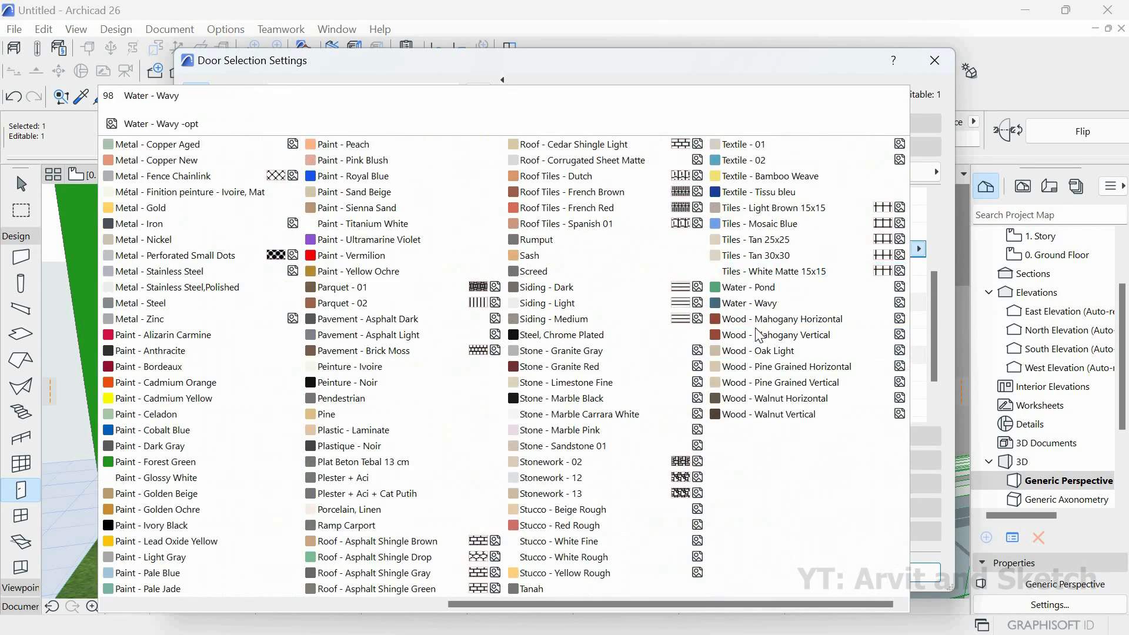
{"action": "left_click", "coordinate": [811, 333]}
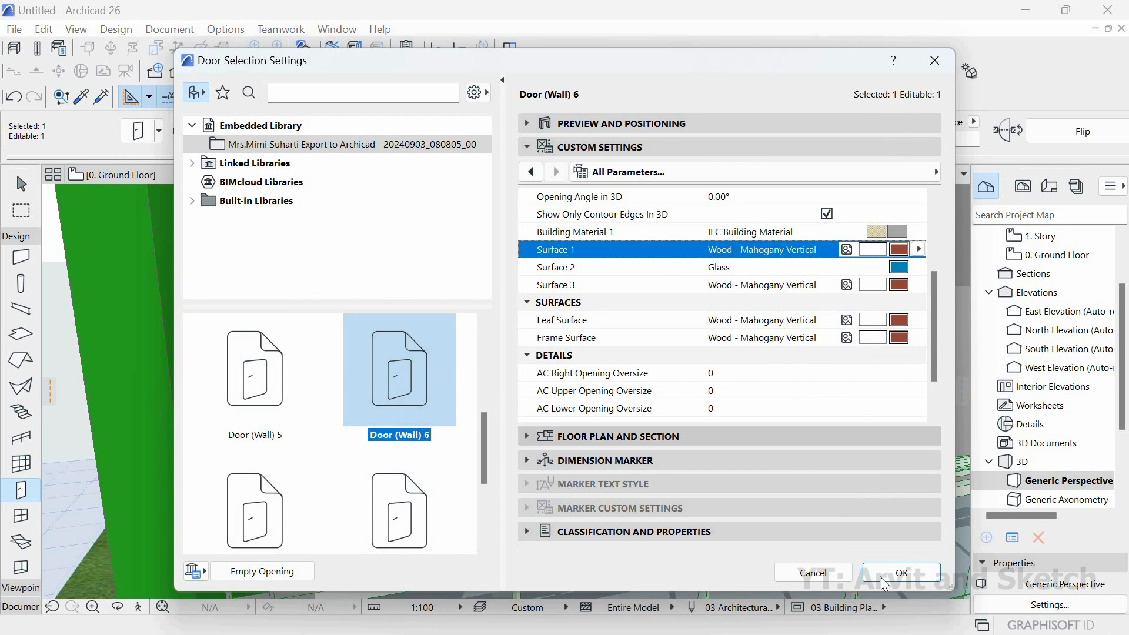
{"action": "left_click", "coordinate": [902, 572]}
Deselect the balcony door and inspect its frame and panels in 3D from the front of the house
{"action": "scroll", "coordinate": [571, 407], "scroll_direction": "down", "scroll_amount": 4}
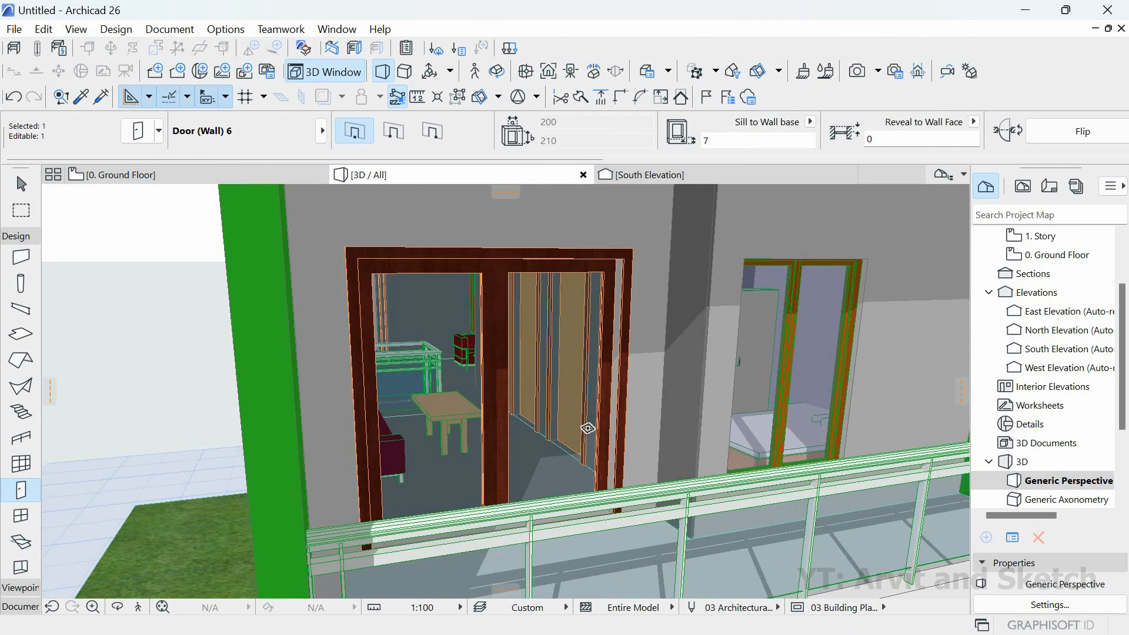
{"action": "key", "text": "Escape"}
{"action": "scroll", "coordinate": [622, 433], "scroll_direction": "down", "scroll_amount": 2}
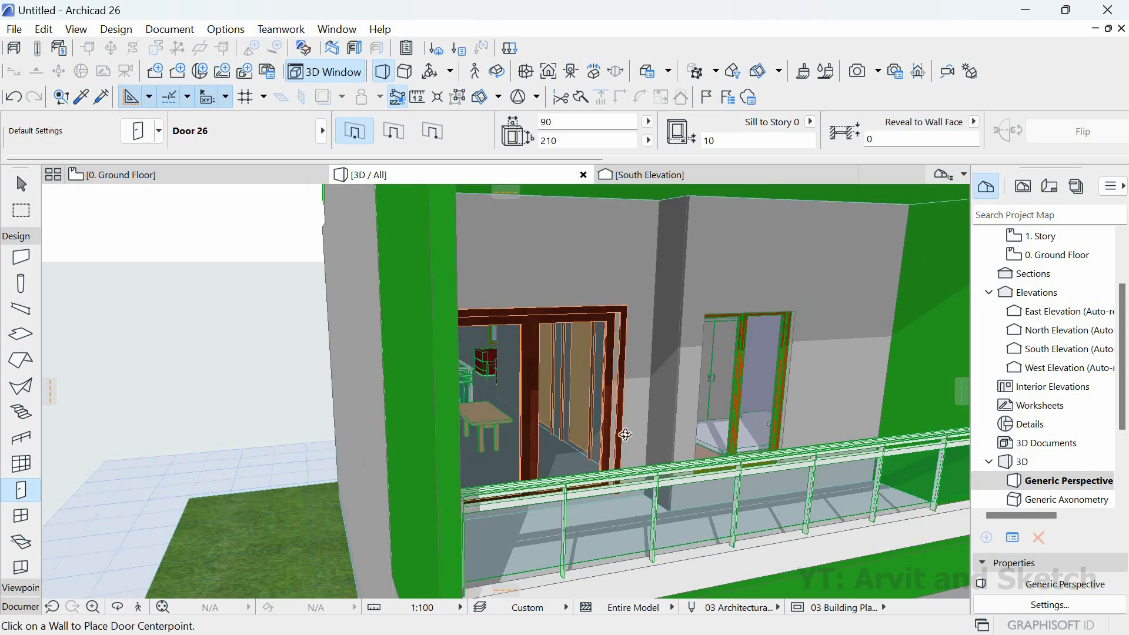
{"action": "mouse_move", "coordinate": [574, 435]}
{"action": "middle_mouse_down", "text": "shift"}
{"action": "mouse_move", "coordinate": [483, 423]}
{"action": "mouse_move", "coordinate": [570, 434]}
{"action": "middle_mouse_up", "text": "shift"}
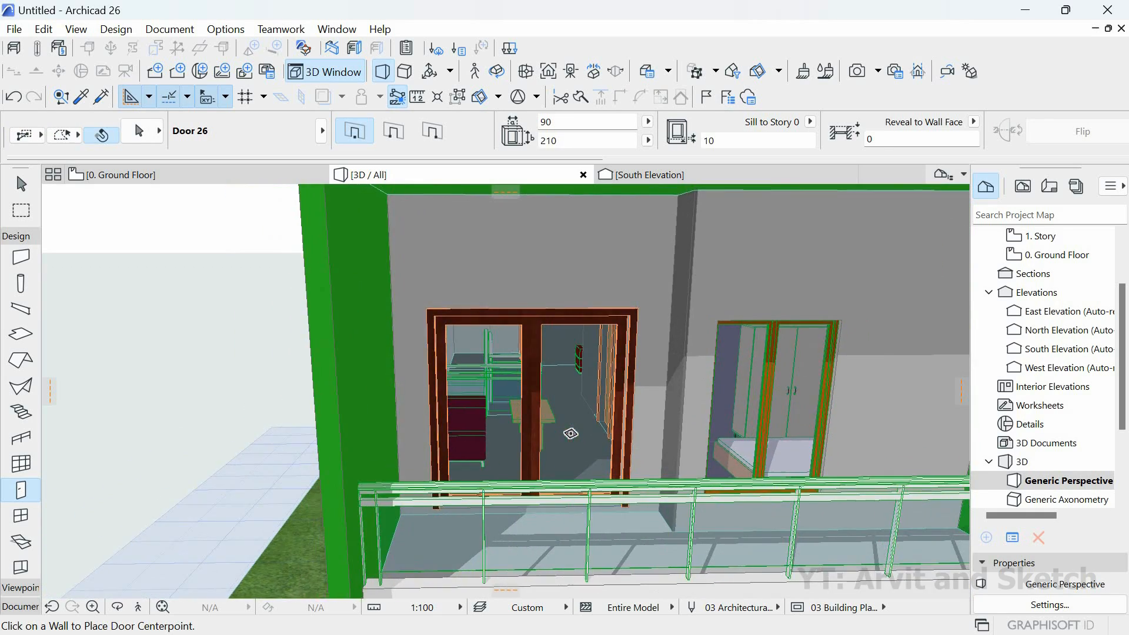
{"action": "scroll", "coordinate": [570, 433], "scroll_direction": "down", "scroll_amount": 3}
{"action": "middle_click_drag", "start_coordinate": [645, 469], "coordinate": [559, 391], "text": "shift"}
{"action": "scroll", "coordinate": [560, 392], "scroll_direction": "down", "scroll_amount": 5}
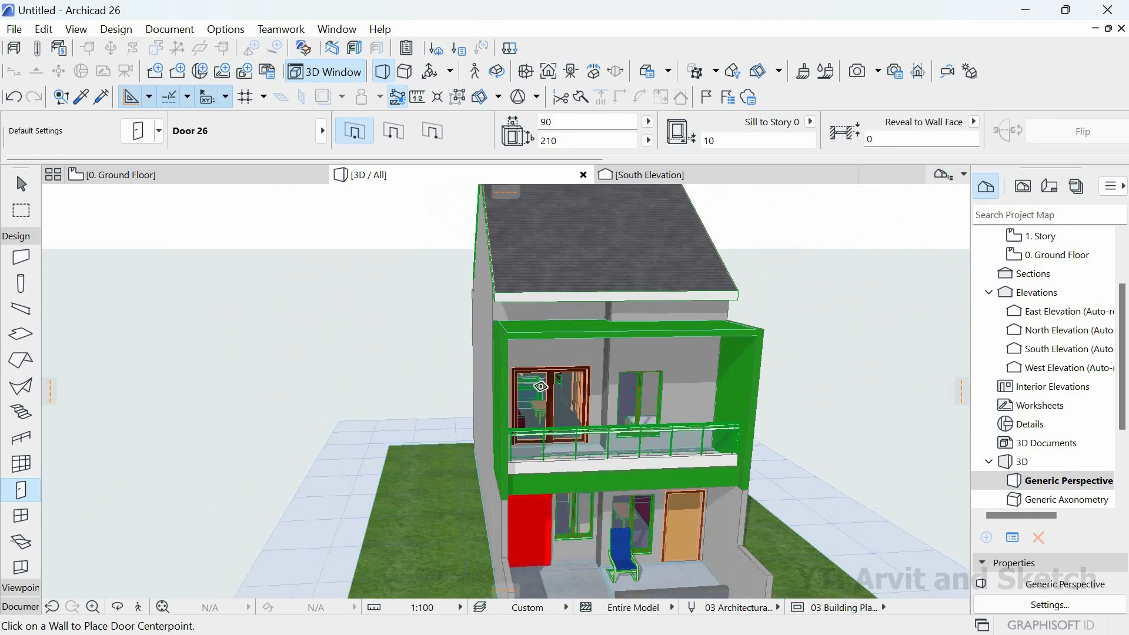
Select the two upper-floor slabs beside the stair railing and open their slab settings
{"action": "scroll", "coordinate": [592, 424], "scroll_direction": "up", "scroll_amount": 6}
{"action": "scroll", "coordinate": [592, 424], "scroll_direction": "up", "scroll_amount": 6}
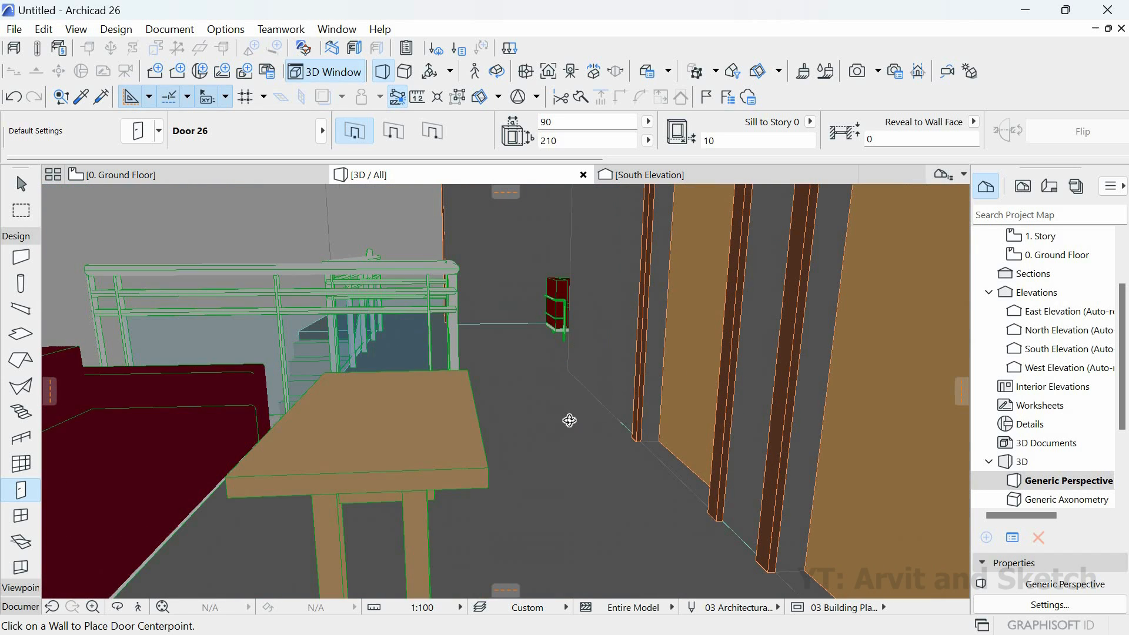
{"action": "mouse_move", "coordinate": [559, 441]}
{"action": "middle_mouse_down", "text": "shift"}
{"action": "mouse_move", "coordinate": [601, 463]}
{"action": "mouse_move", "coordinate": [562, 429]}
{"action": "middle_mouse_up", "text": "shift"}
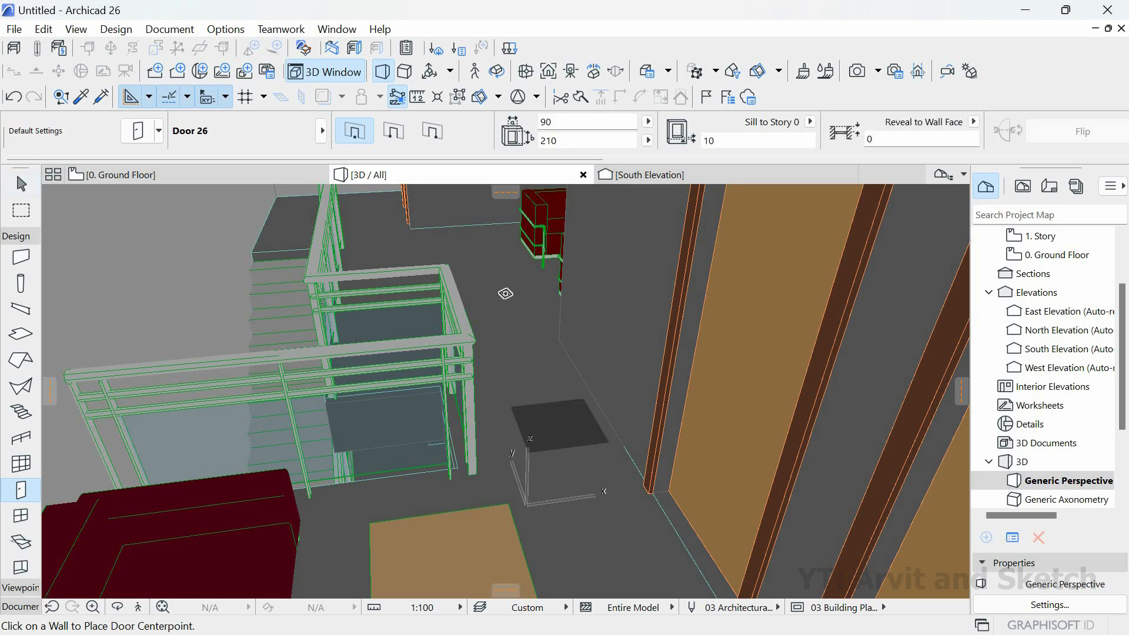
{"action": "left_click", "coordinate": [21, 184]}
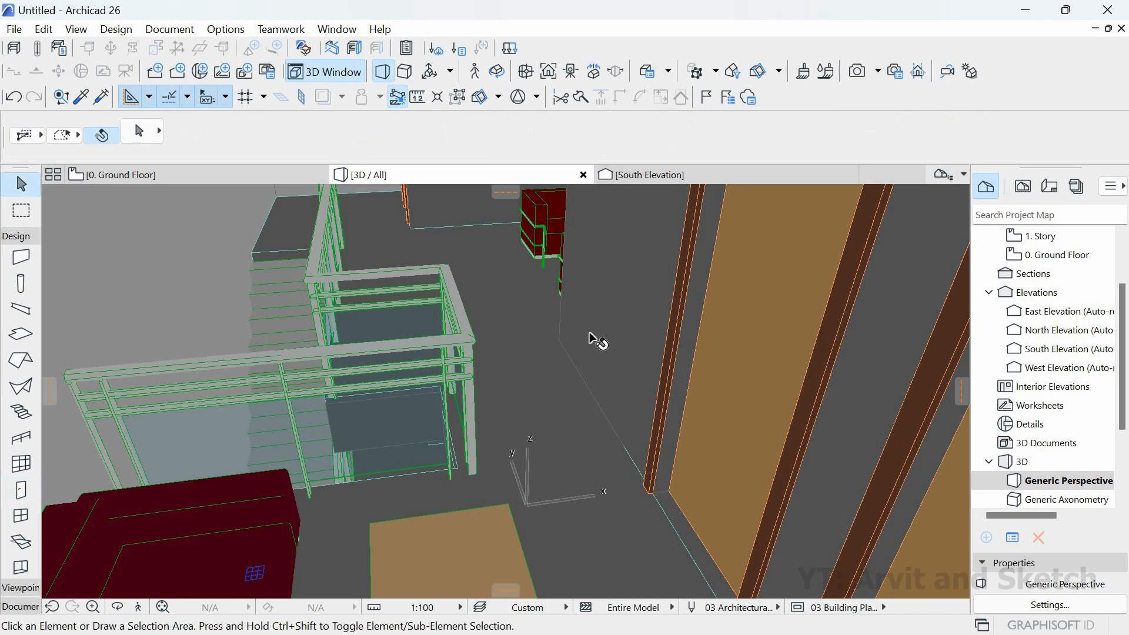
{"action": "left_click", "coordinate": [509, 342]}
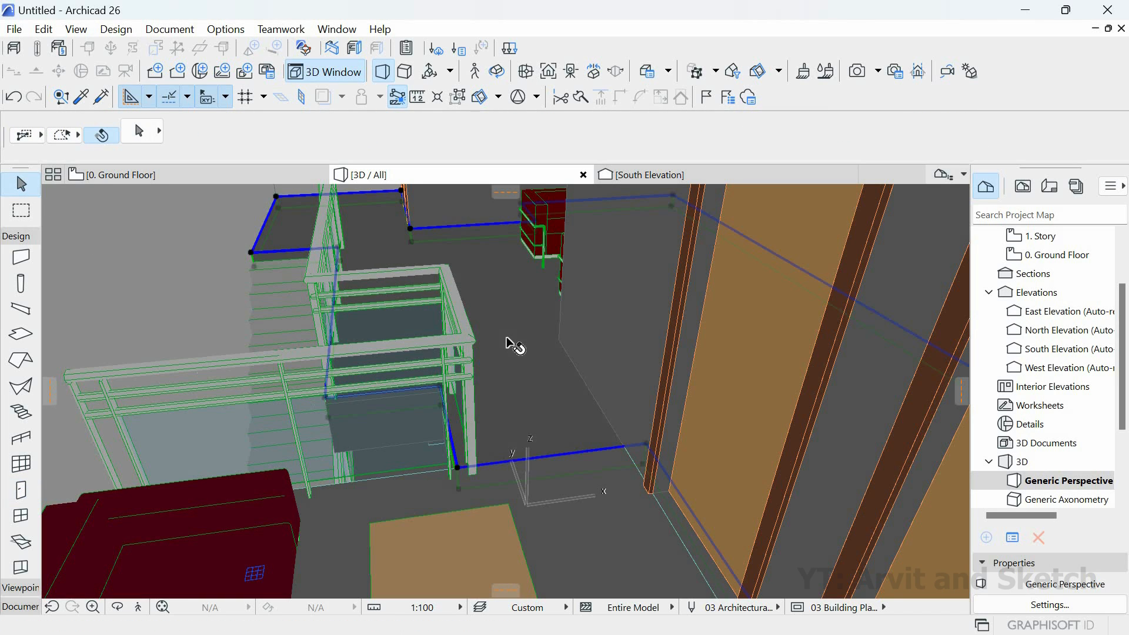
{"action": "left_click", "coordinate": [388, 498], "text": "shift"}
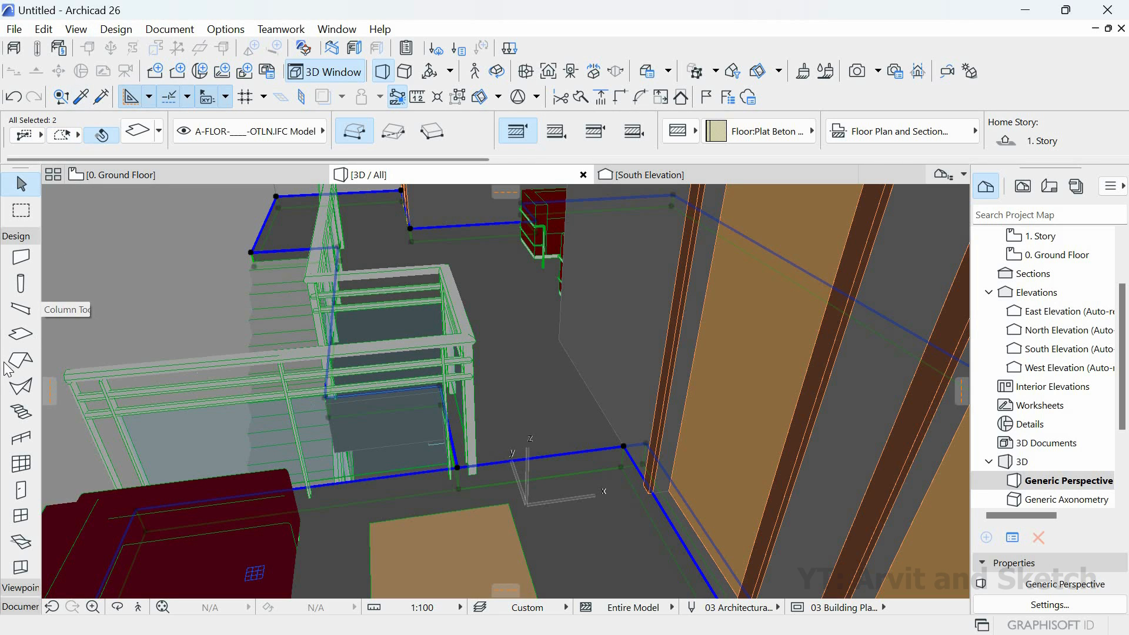
{"action": "left_click", "coordinate": [21, 334]}
{"action": "key", "text": "ctrl+t"}
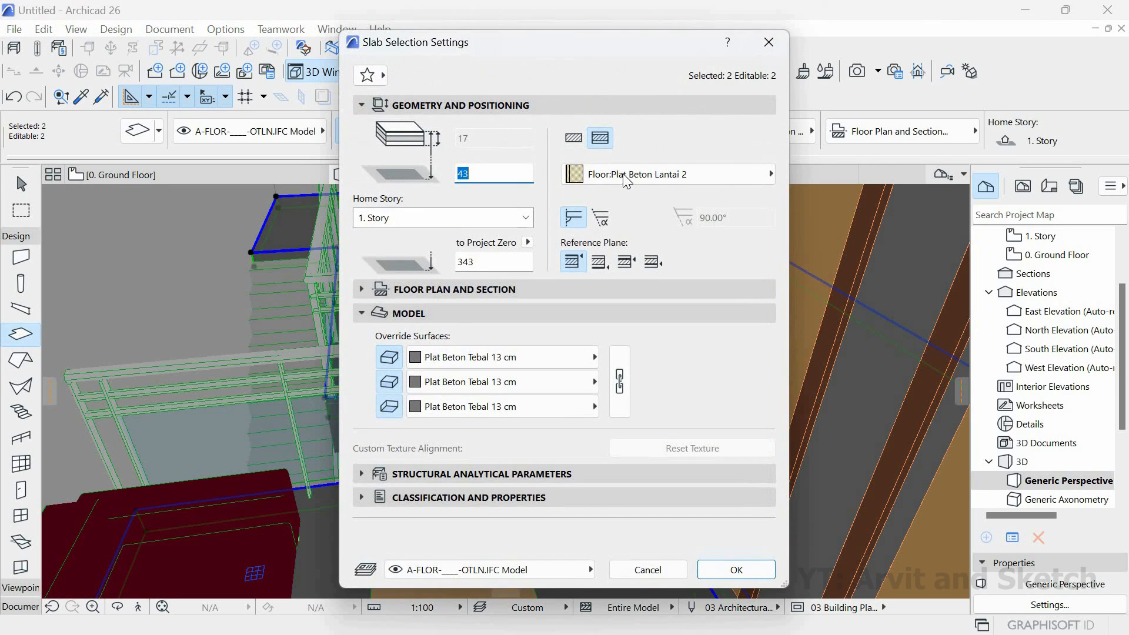
Check the slabs' composite structure and override their top surface with Ceramic - Porcelain
{"action": "left_click", "coordinate": [628, 175]}
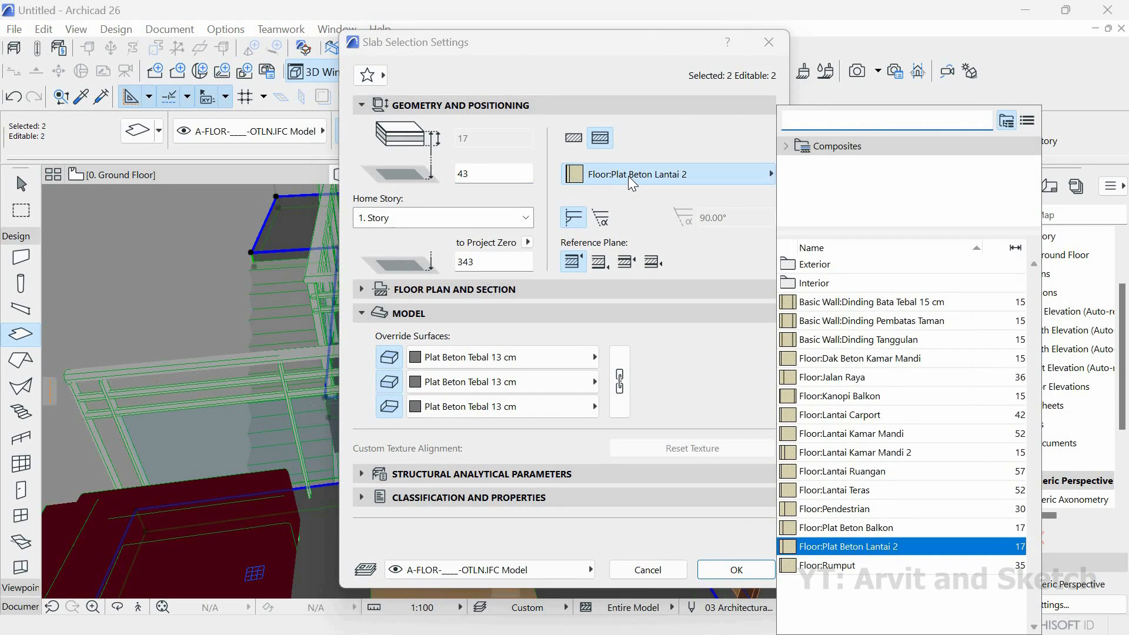
{"action": "left_click", "coordinate": [628, 175]}
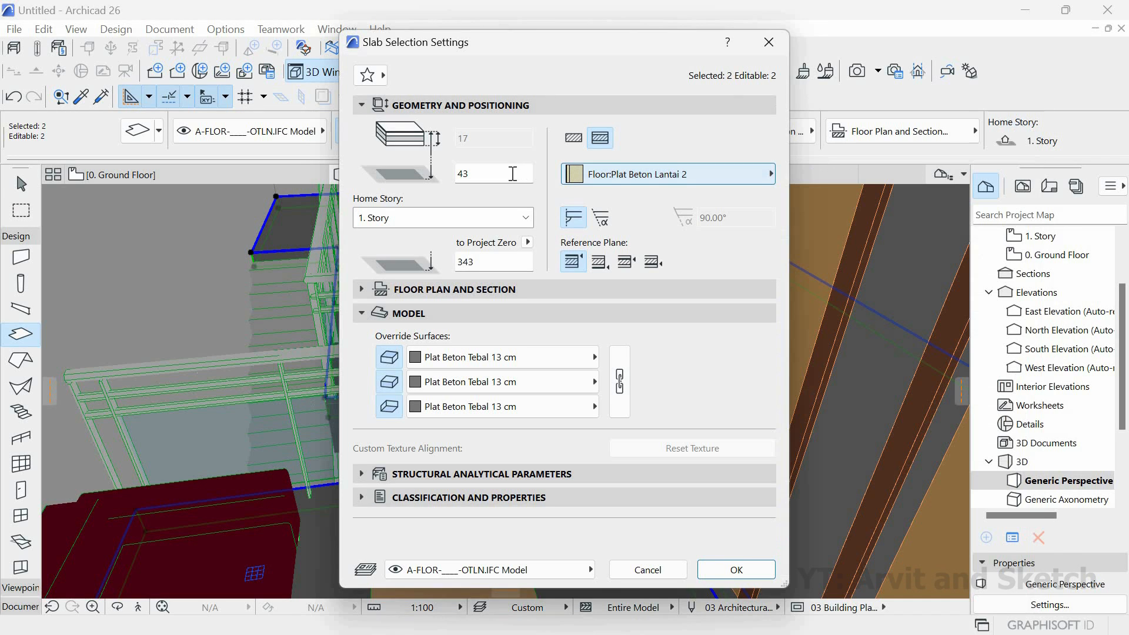
{"action": "key", "text": "Tab"}
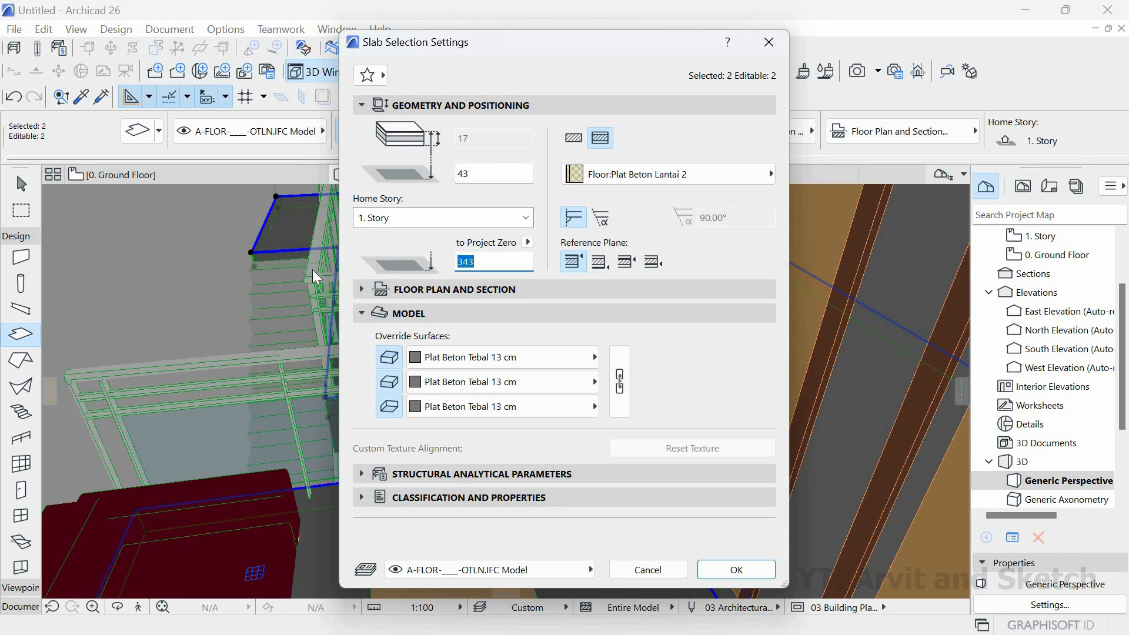
{"action": "left_click", "coordinate": [432, 348]}
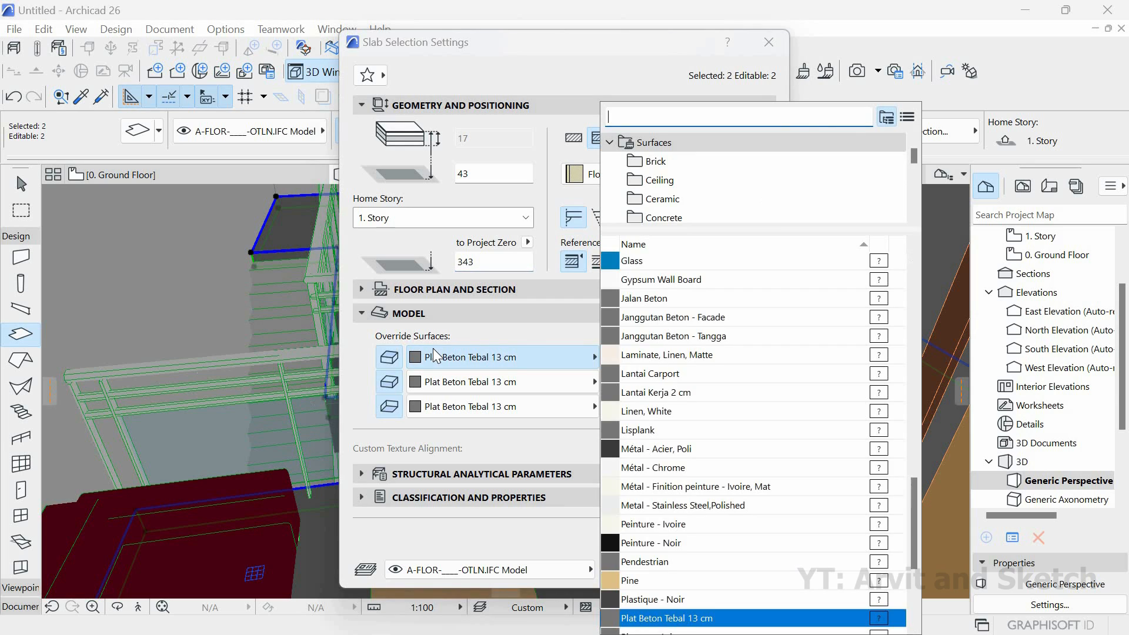
{"action": "type", "text": "porce"}
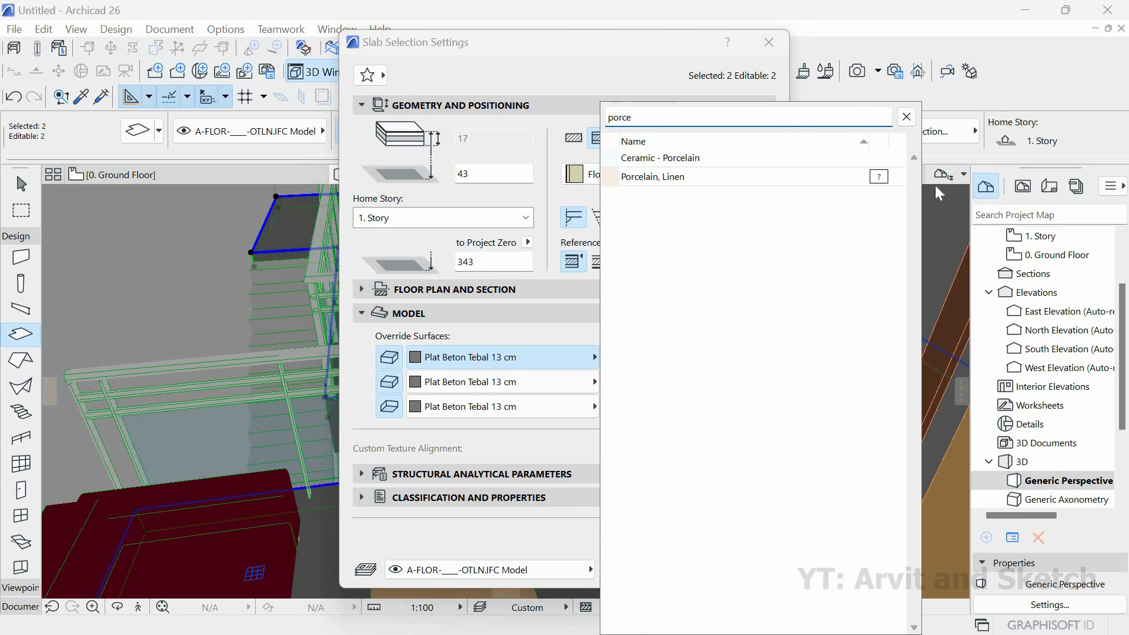
{"action": "left_click", "coordinate": [635, 159]}
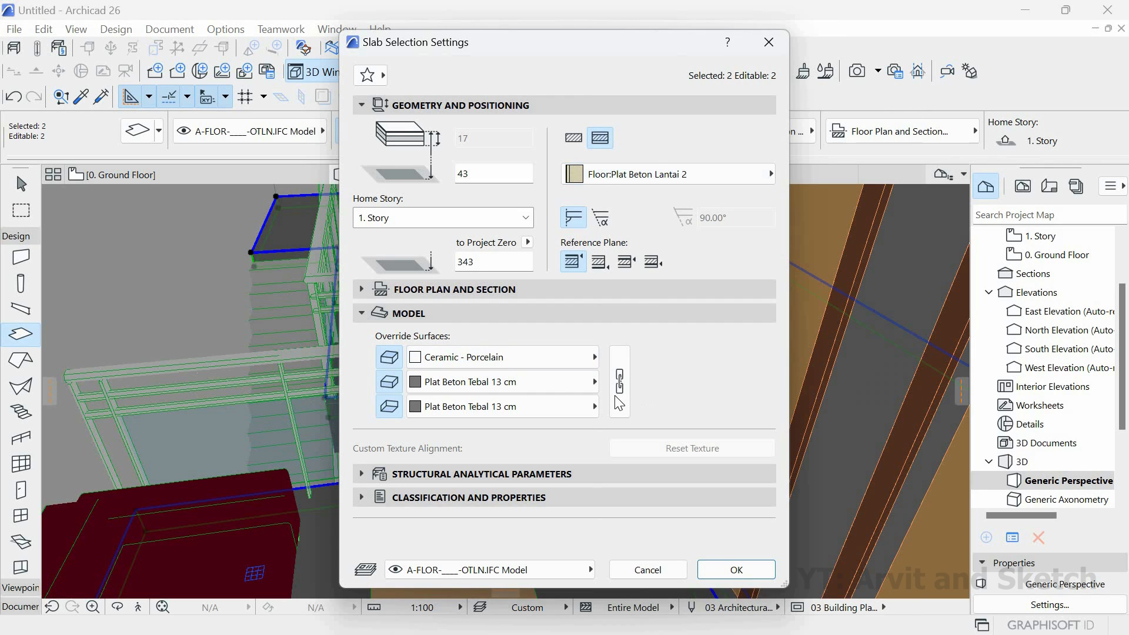
Override the slabs' edge surface with Concrete, Cast In Situ
{"action": "left_click", "coordinate": [554, 381]}
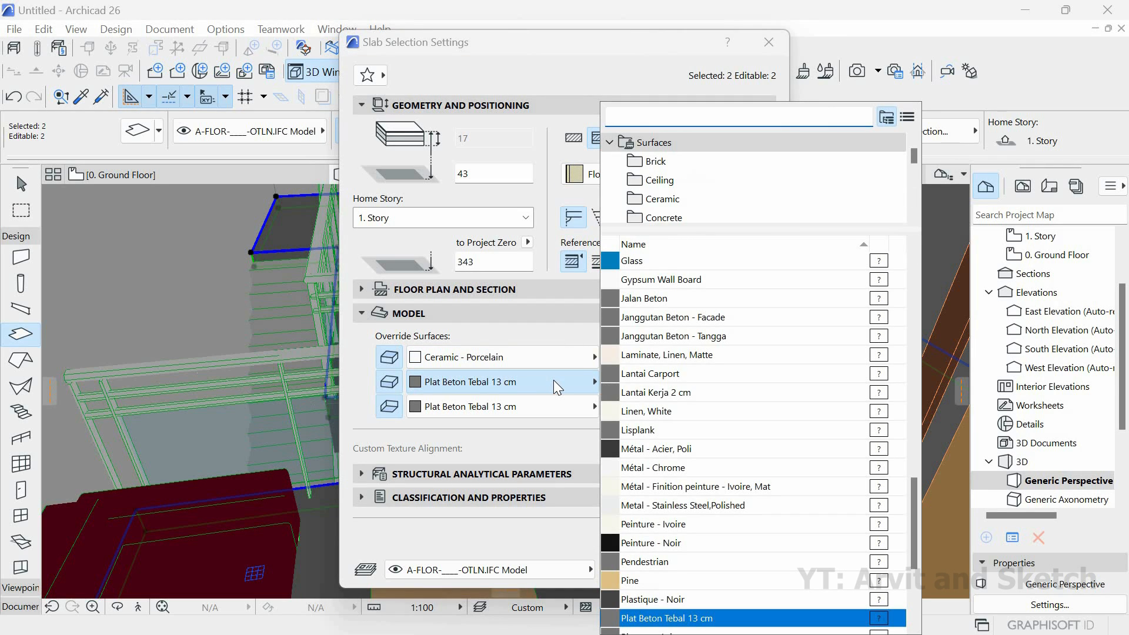
{"action": "type", "text": "co"}
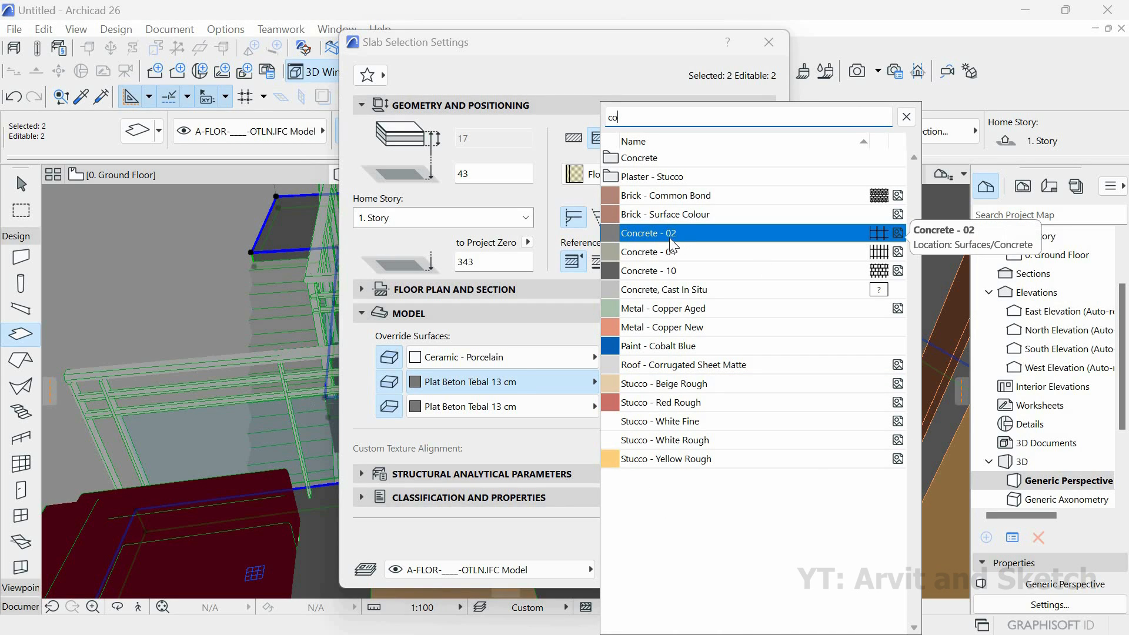
{"action": "left_click", "coordinate": [647, 292]}
Override the slabs' bottom surface with Paint - Glossy White
{"action": "left_click", "coordinate": [566, 408]}
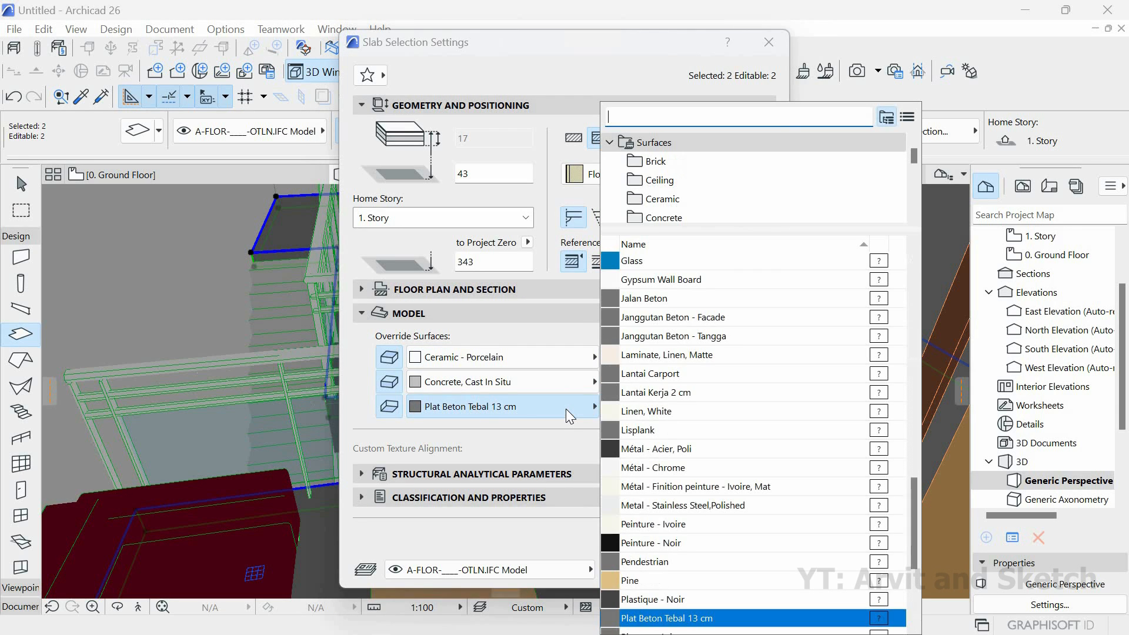
{"action": "type", "text": "paint"}
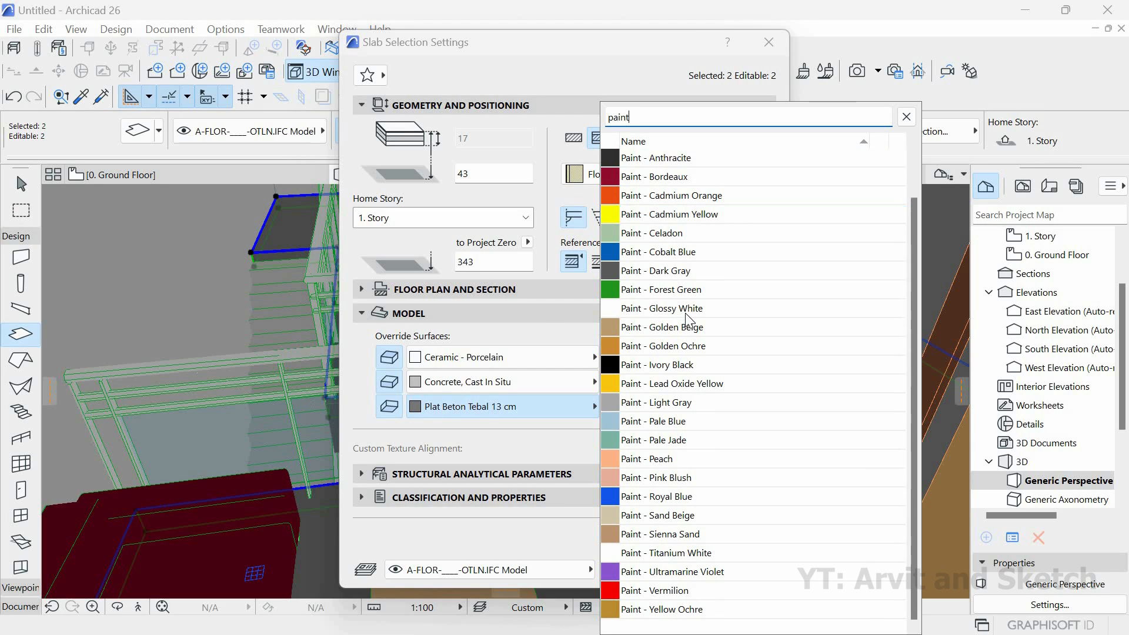
{"action": "left_click", "coordinate": [687, 308]}
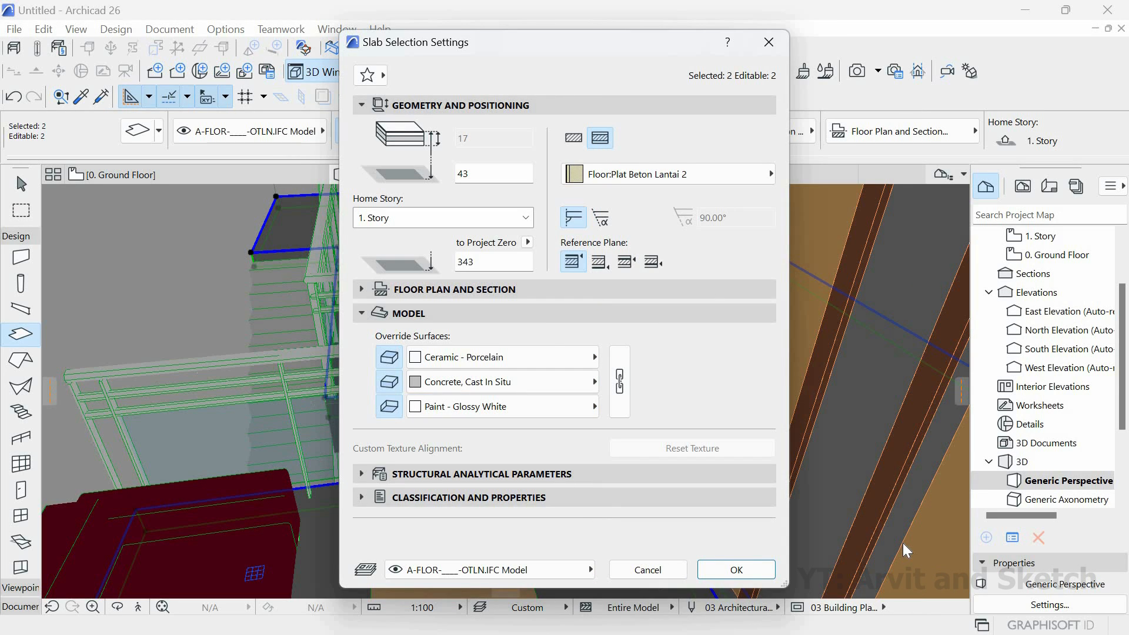
Override the slabs' bottom surface with Concrete, Cast In Situ
{"action": "left_click", "coordinate": [580, 401]}
{"action": "type", "text": "conc"}
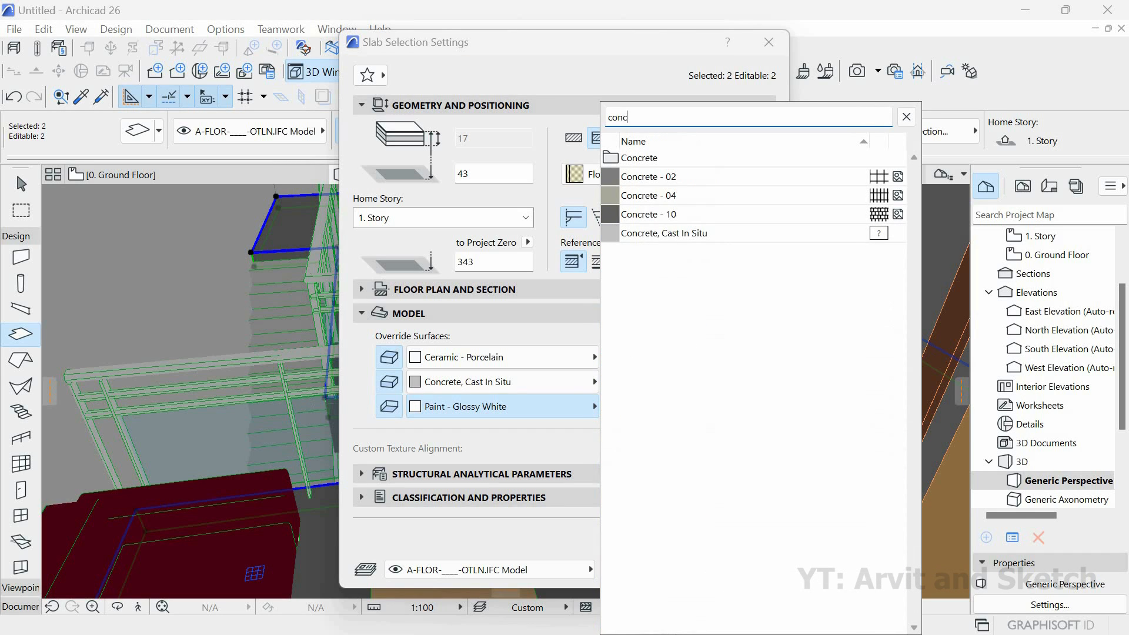
{"action": "left_click", "coordinate": [655, 228]}
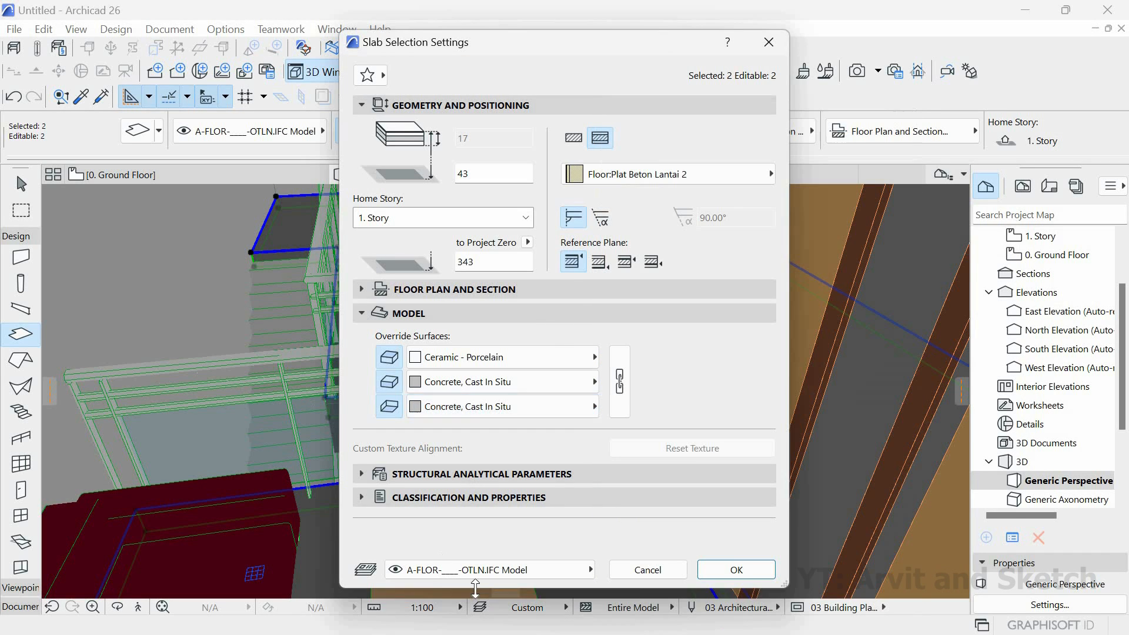
Review the slabs' structural analytical parameters and layer choices, and apply the slab settings
{"action": "left_click", "coordinate": [528, 477]}
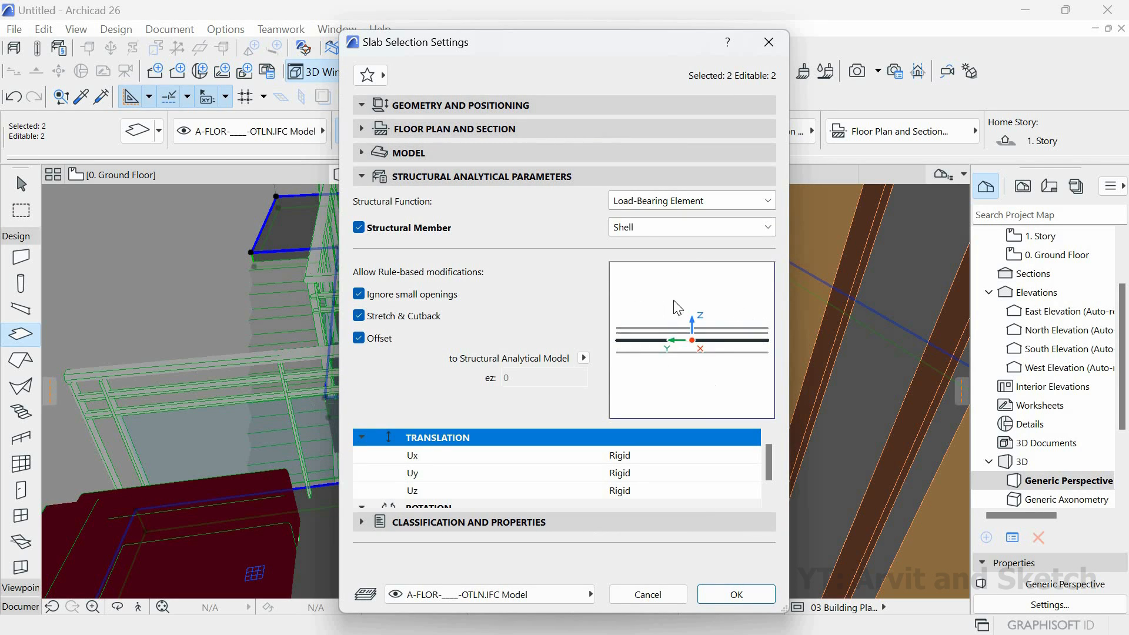
{"action": "left_click", "coordinate": [769, 501]}
{"action": "left_click", "coordinate": [770, 439]}
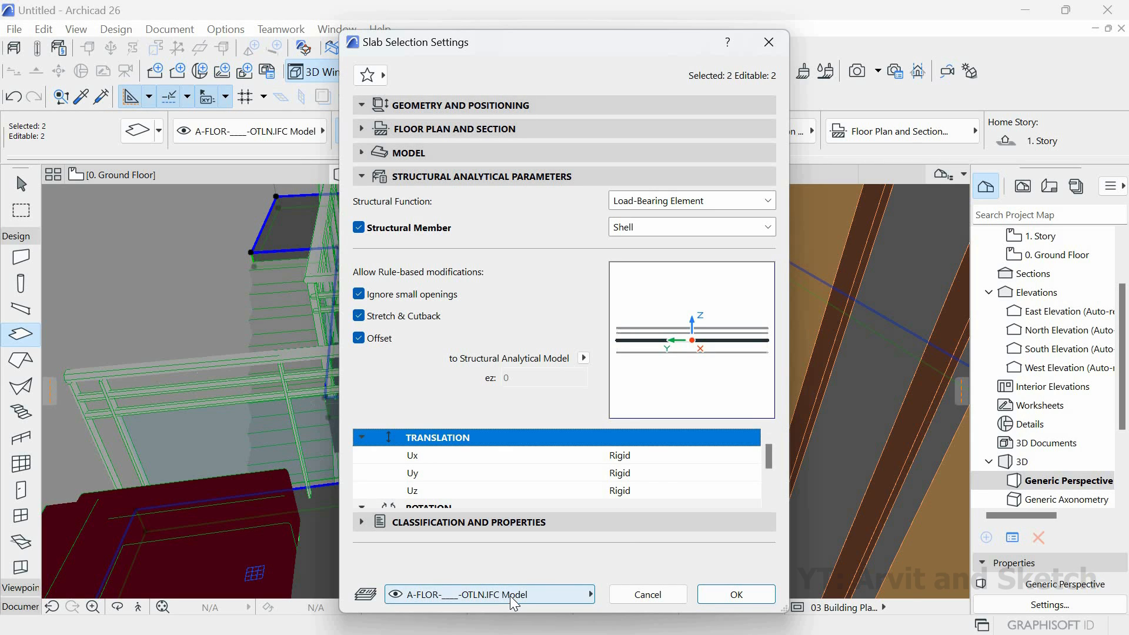
{"action": "left_click", "coordinate": [510, 595]}
{"action": "key", "text": "Escape"}
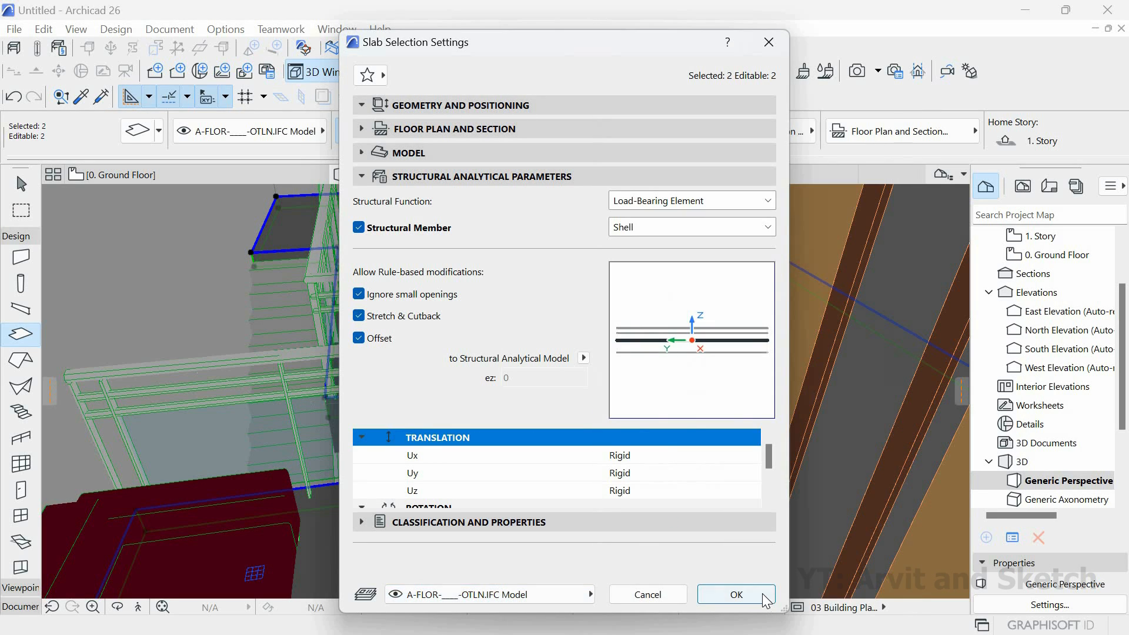
{"action": "left_click", "coordinate": [735, 595]}
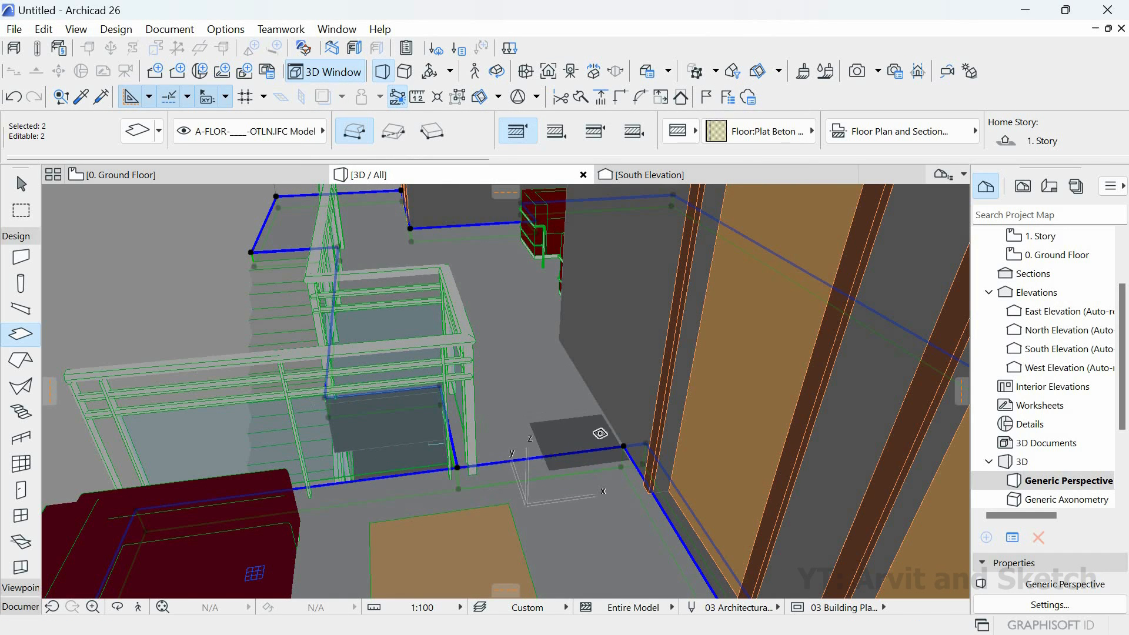
Override the bottom surface of the two upper-story floor slabs with Ceramic - Porcelain and apply the slab settings
{"action": "key", "text": "Escape"}
{"action": "middle_click_drag", "start_coordinate": [577, 520], "coordinate": [587, 454], "text": "shift"}
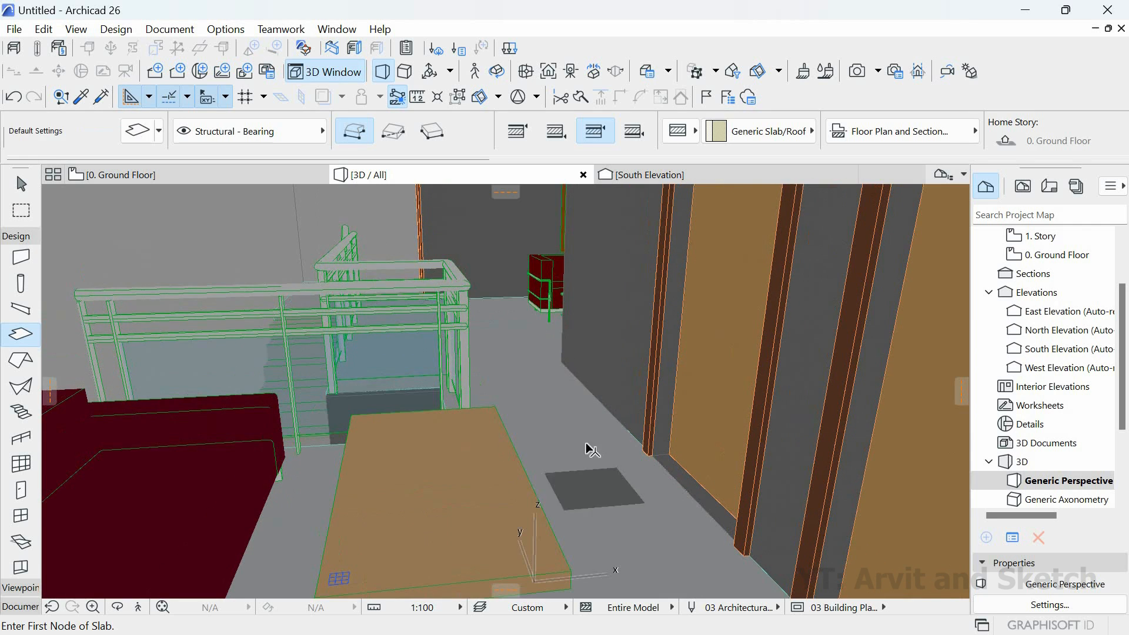
{"action": "key", "text": "Escape"}
{"action": "left_click", "coordinate": [570, 435]}
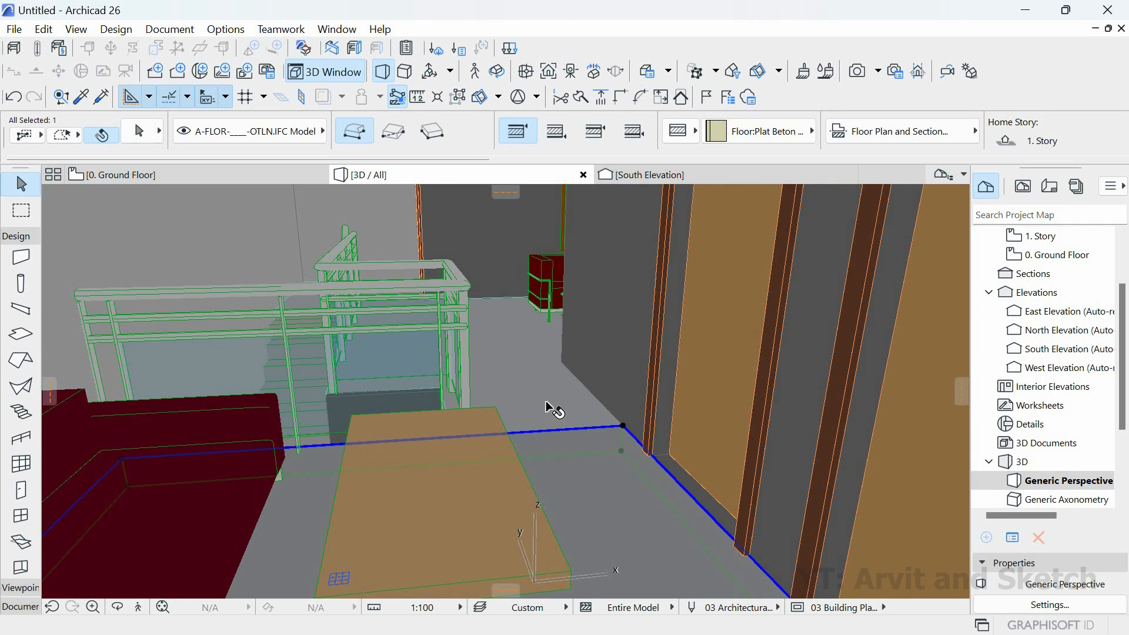
{"action": "left_click", "coordinate": [544, 414], "text": "shift"}
{"action": "left_click", "coordinate": [19, 341]}
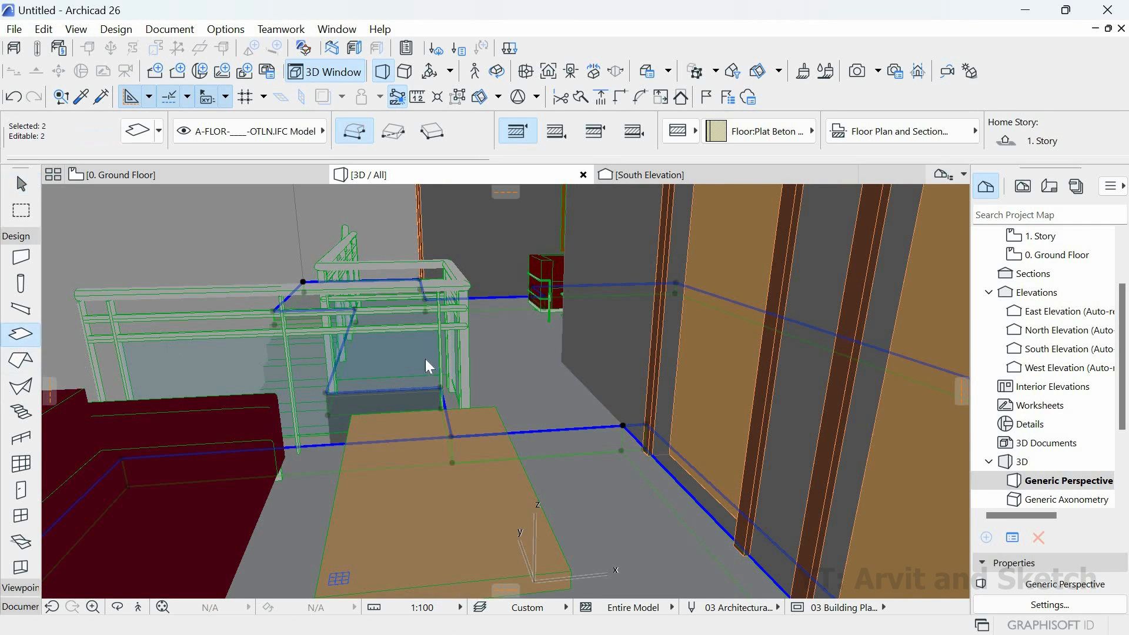
{"action": "key", "text": "ctrl+t"}
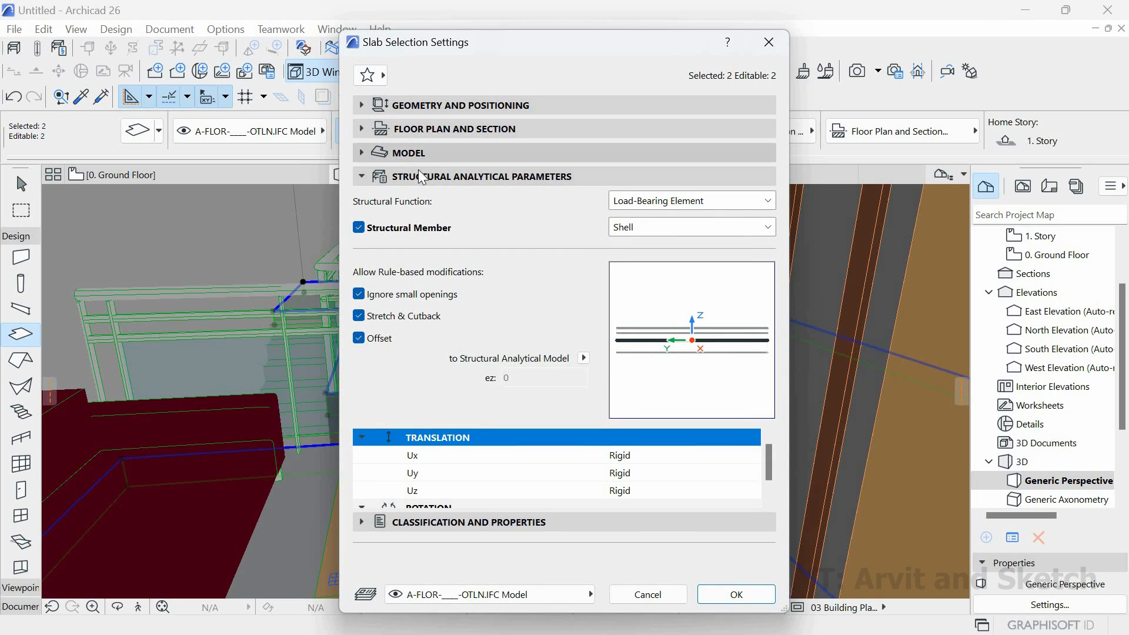
{"action": "left_click", "coordinate": [406, 155]}
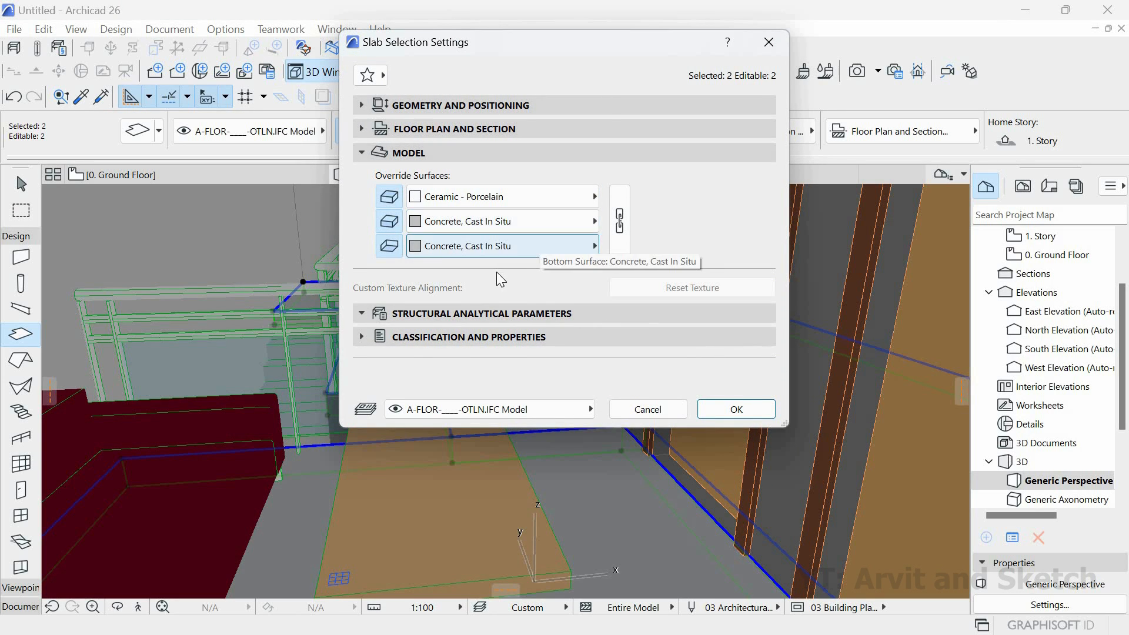
{"action": "left_click", "coordinate": [503, 224]}
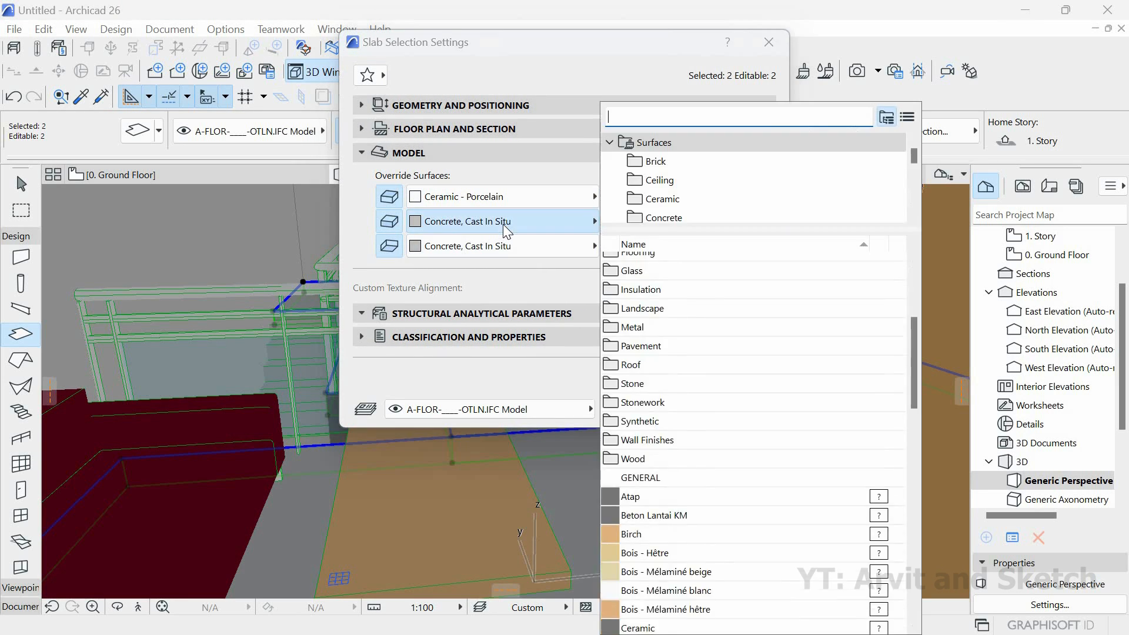
{"action": "left_click", "coordinate": [507, 256]}
{"action": "left_click", "coordinate": [507, 255]}
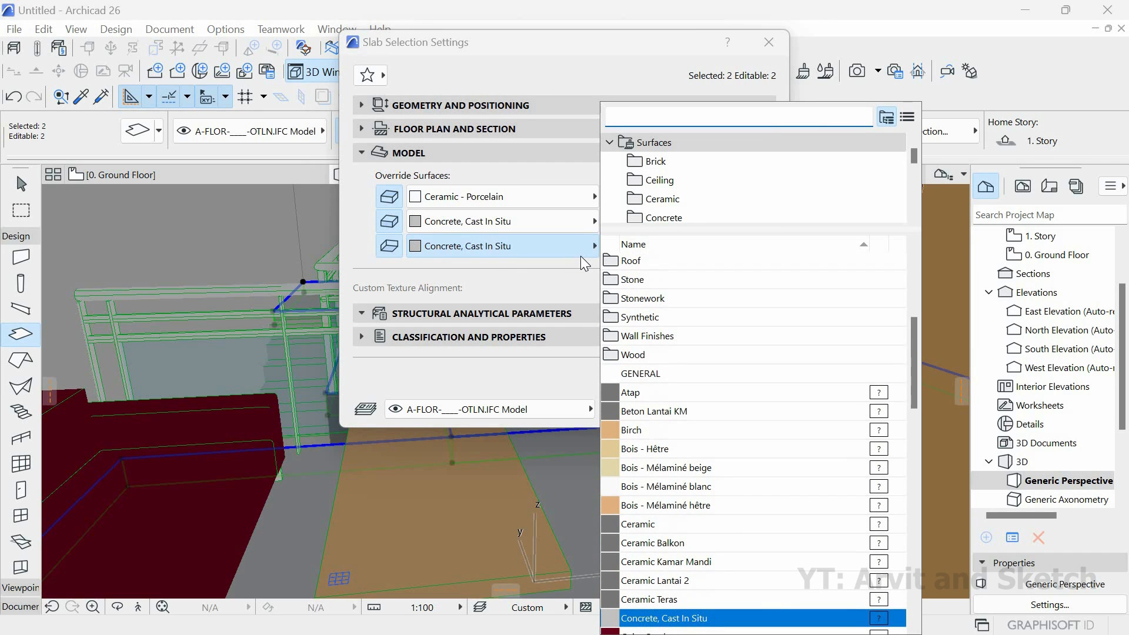
{"action": "type", "text": "cera"}
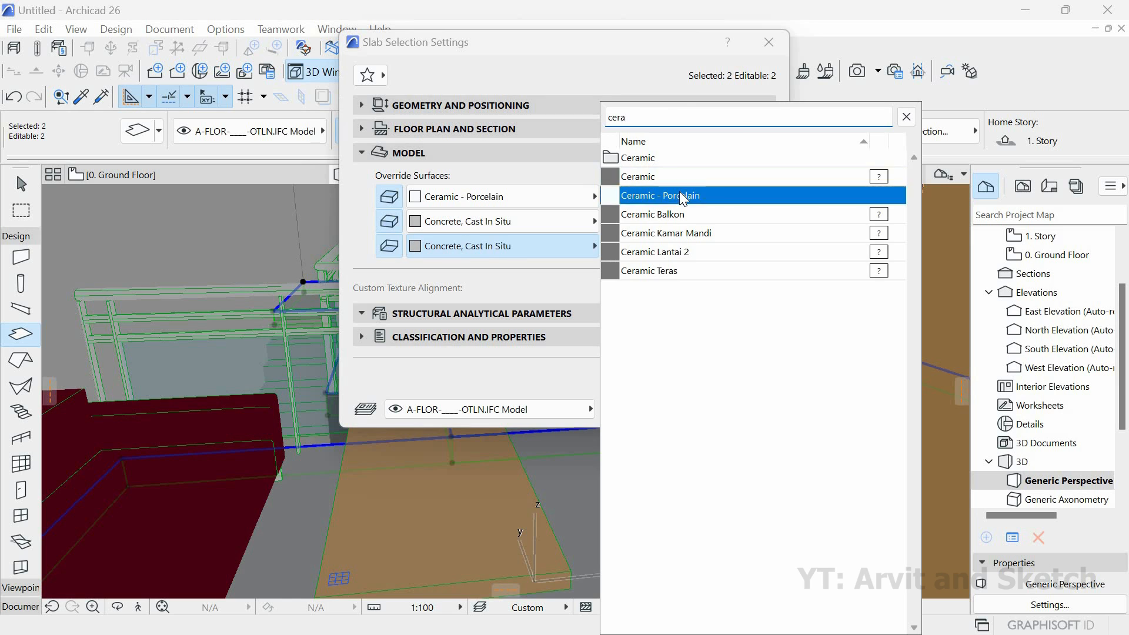
{"action": "left_click", "coordinate": [679, 194]}
{"action": "left_click", "coordinate": [736, 409]}
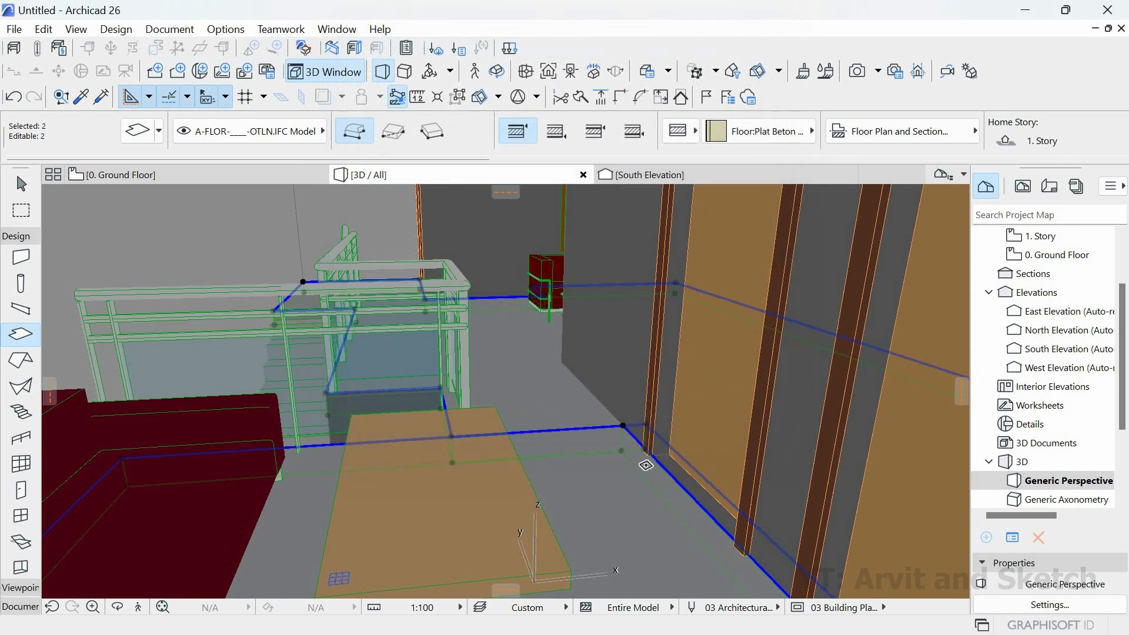
Override the bottom surface of the two upper-story floor slabs with Concrete, Cast In Situ and apply the settings
{"action": "middle_click_drag", "start_coordinate": [648, 482], "coordinate": [644, 455], "text": "shift"}
{"action": "middle_click_drag", "start_coordinate": [651, 494], "coordinate": [529, 369], "text": "shift"}
{"action": "scroll", "coordinate": [529, 369], "scroll_direction": "down", "scroll_amount": 10}
{"action": "scroll", "coordinate": [585, 464], "scroll_direction": "up", "scroll_amount": 6}
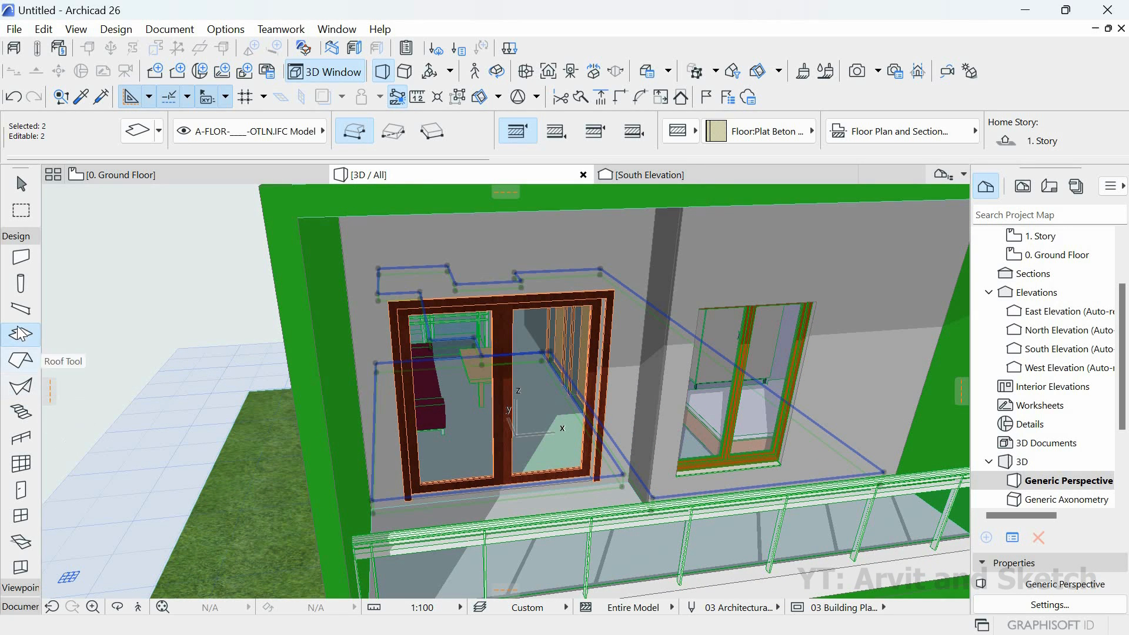
{"action": "key", "text": "ctrl+t"}
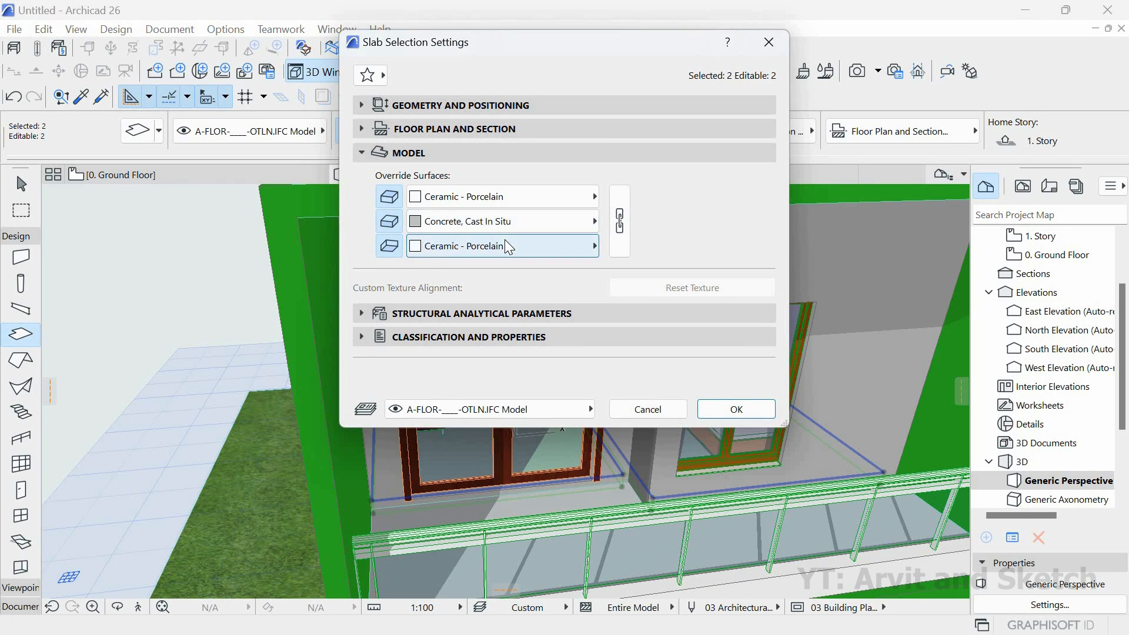
{"action": "left_click", "coordinate": [506, 246]}
{"action": "type", "text": "con"}
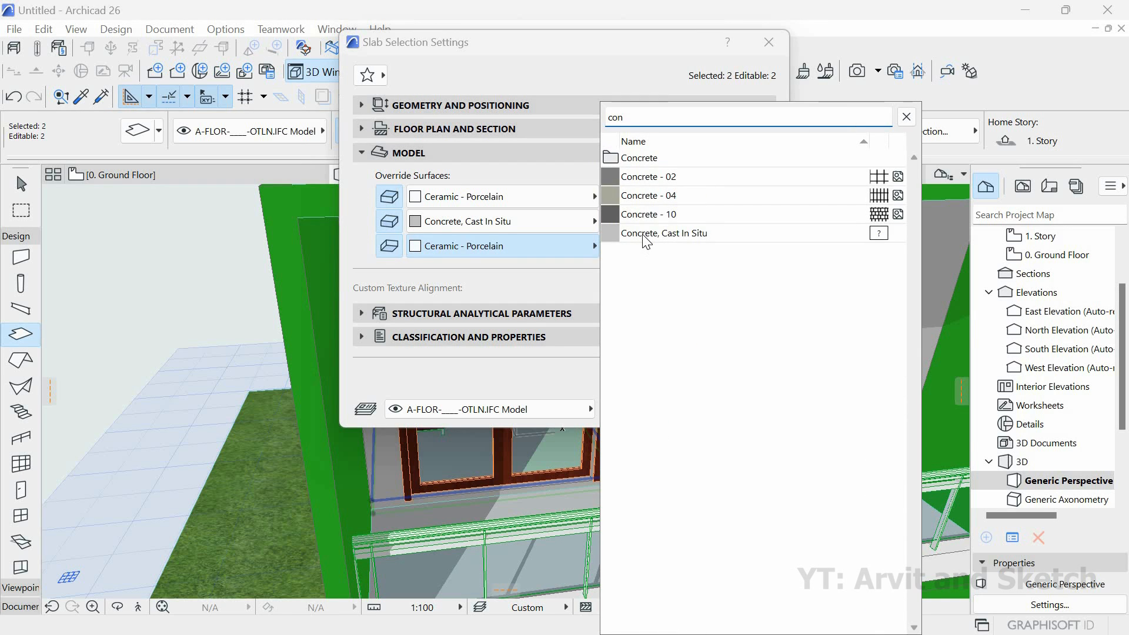
{"action": "left_click", "coordinate": [647, 235]}
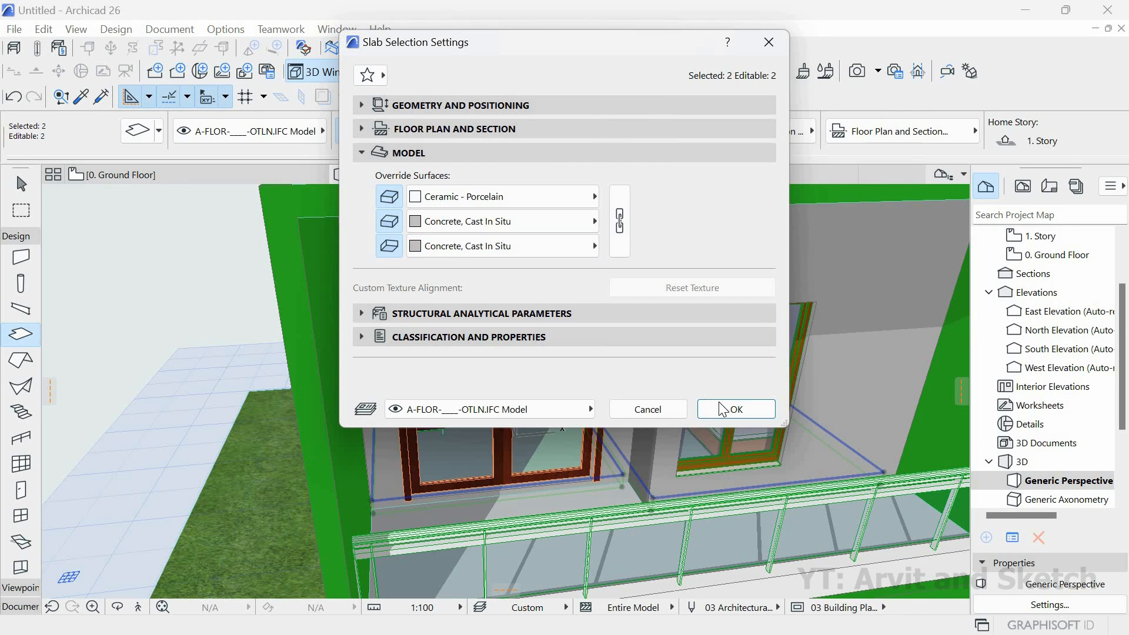
{"action": "key", "text": "Return"}
{"action": "key", "text": "Escape"}
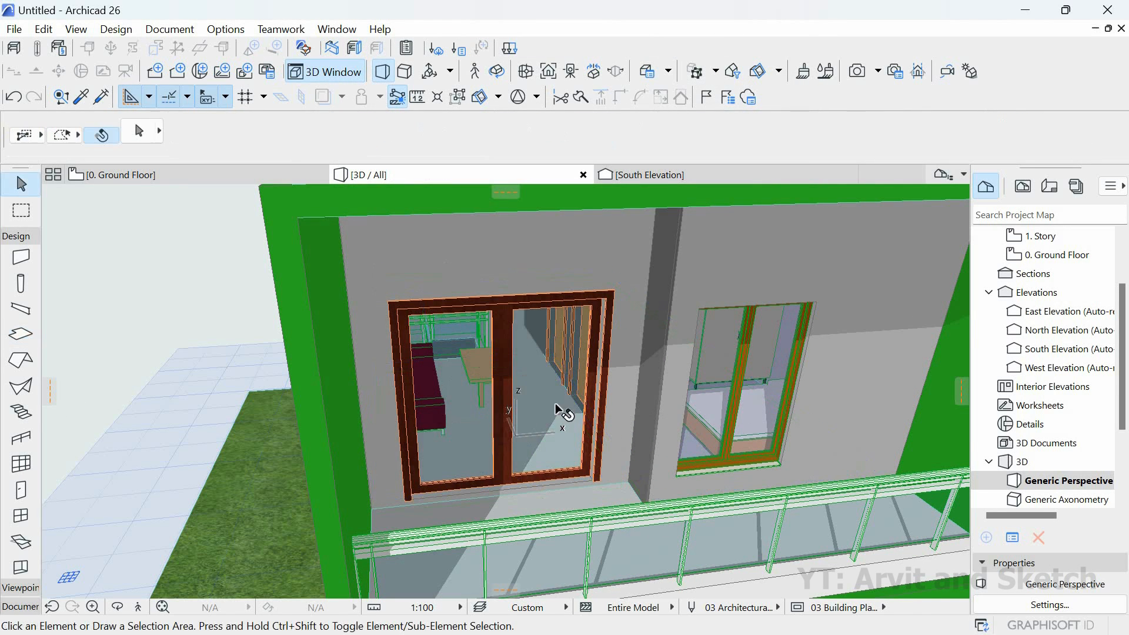
Override the top surface of the ground-floor Floor:Rumput slab in the courtyard with Grass - Green
{"action": "scroll", "coordinate": [545, 383], "scroll_direction": "down", "scroll_amount": 10}
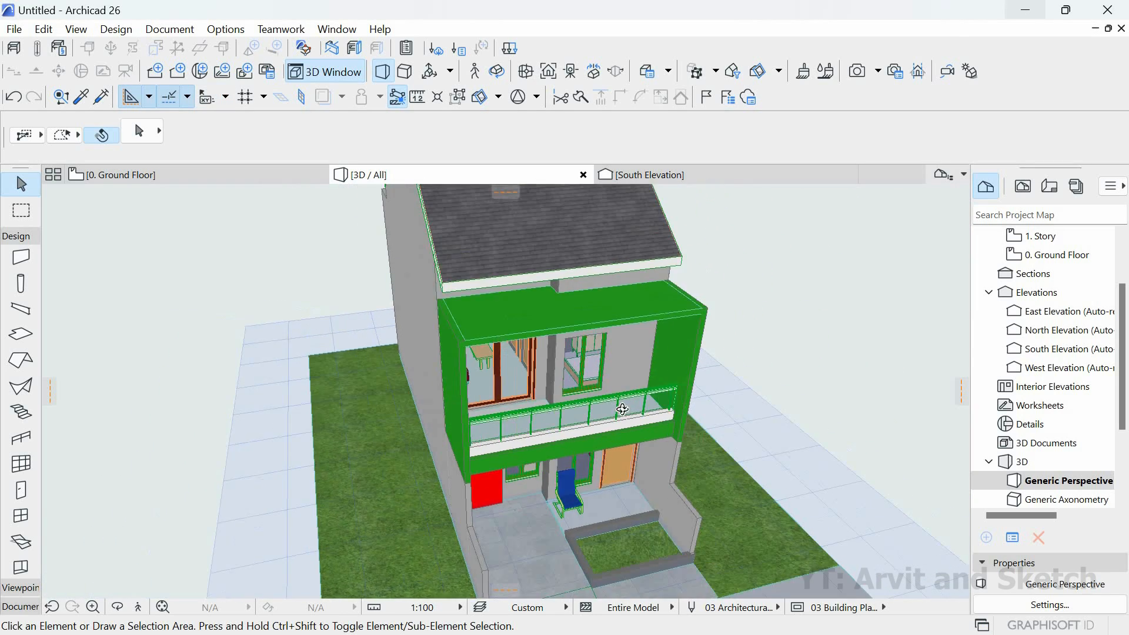
{"action": "middle_click_drag", "start_coordinate": [407, 371], "coordinate": [597, 410], "text": "shift"}
{"action": "scroll", "coordinate": [580, 439], "scroll_direction": "up", "scroll_amount": 8}
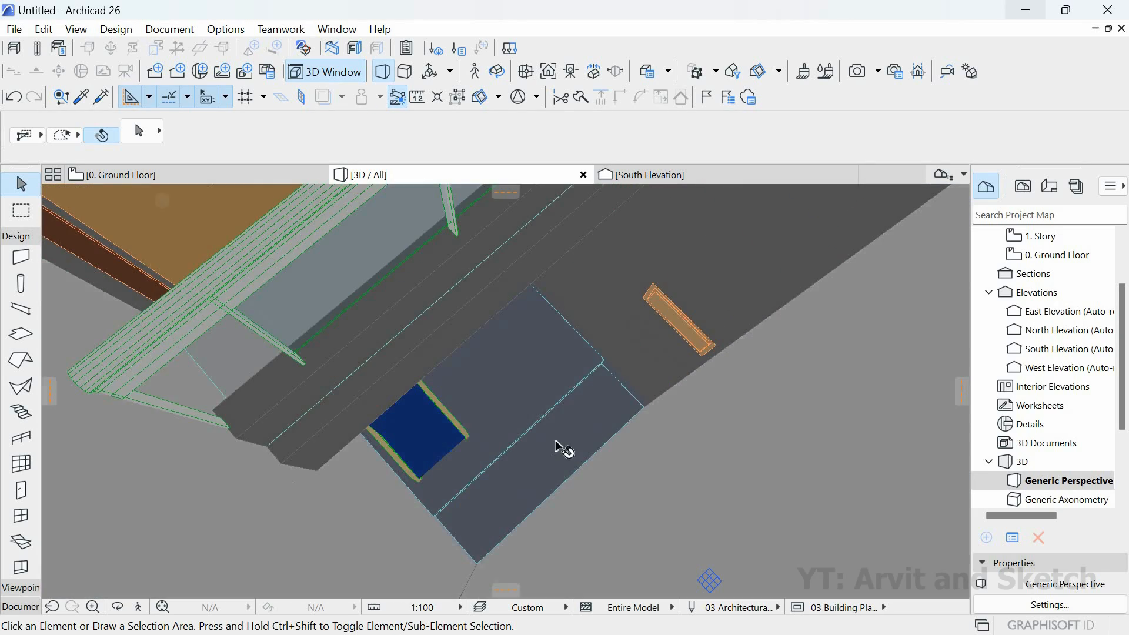
{"action": "left_click", "coordinate": [109, 375]}
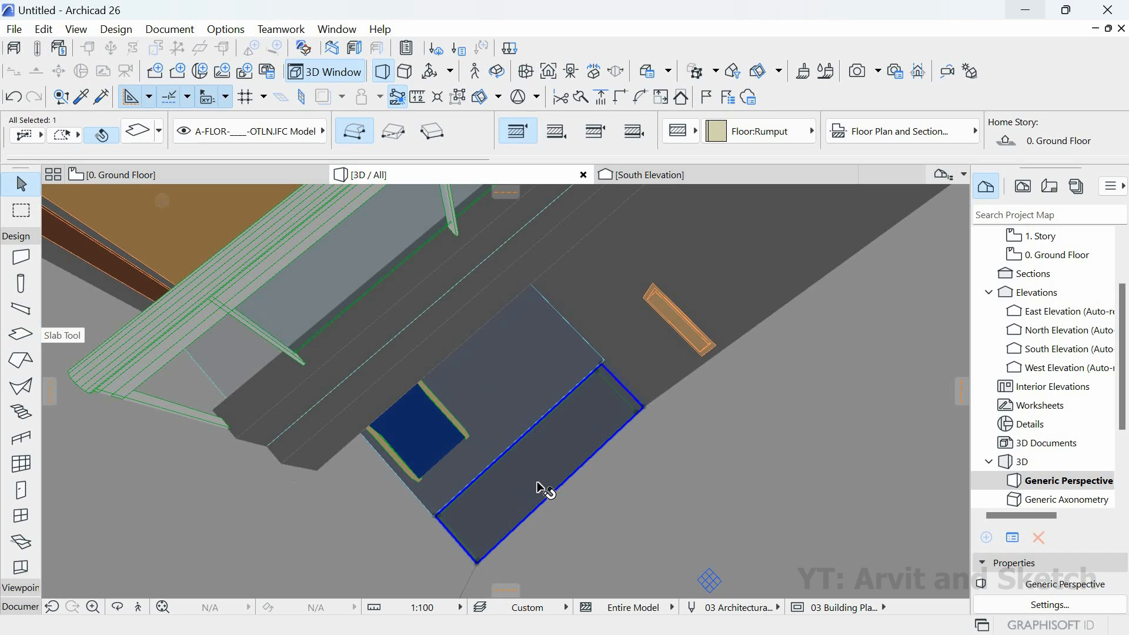
{"action": "left_click", "coordinate": [12, 335]}
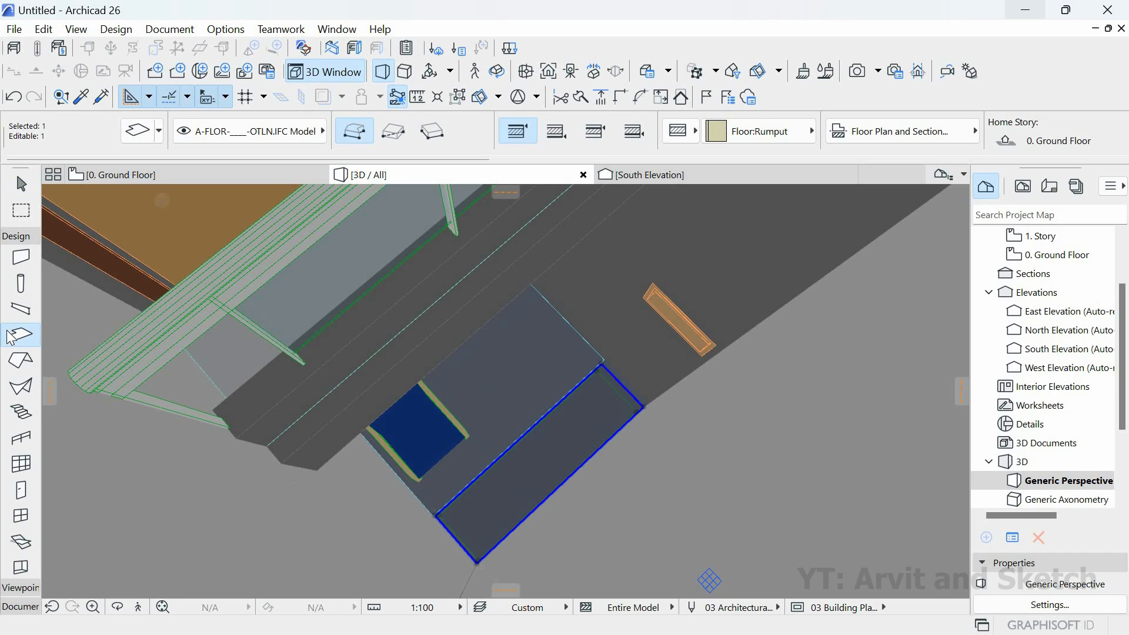
{"action": "double_click", "coordinate": [34, 330]}
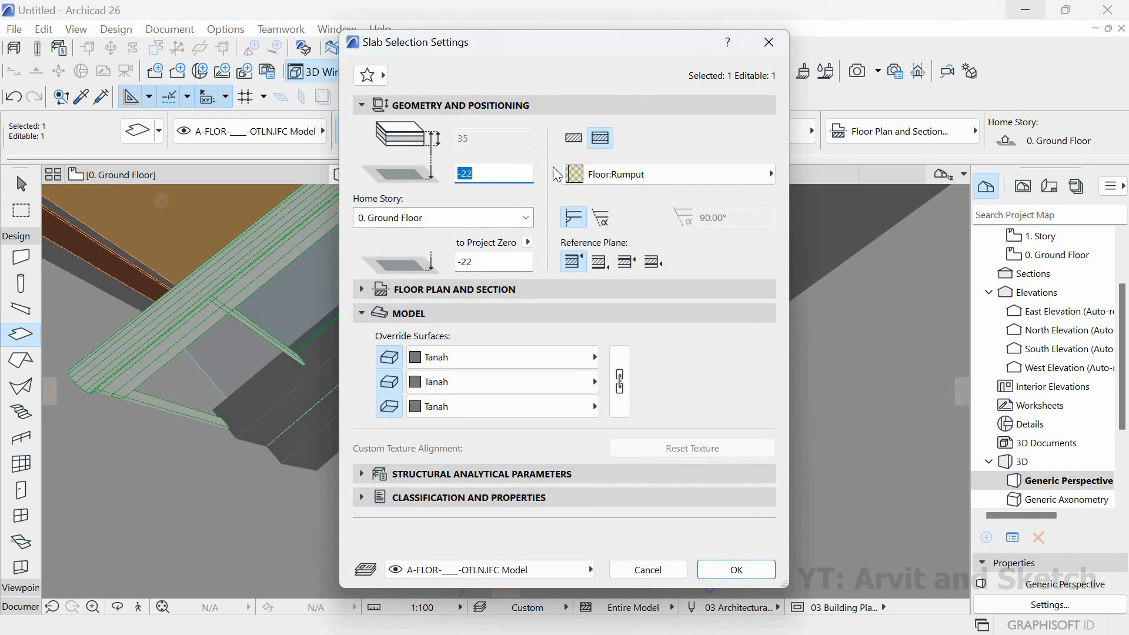
{"action": "left_click", "coordinate": [607, 174]}
{"action": "left_click", "coordinate": [507, 355]}
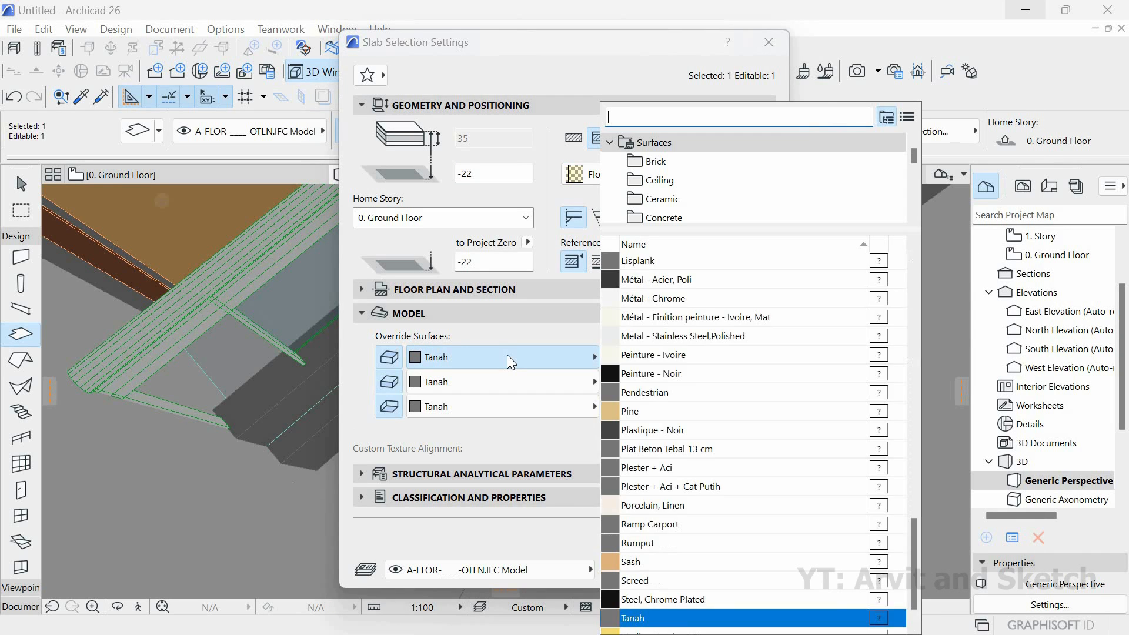
{"action": "type", "text": "grass"}
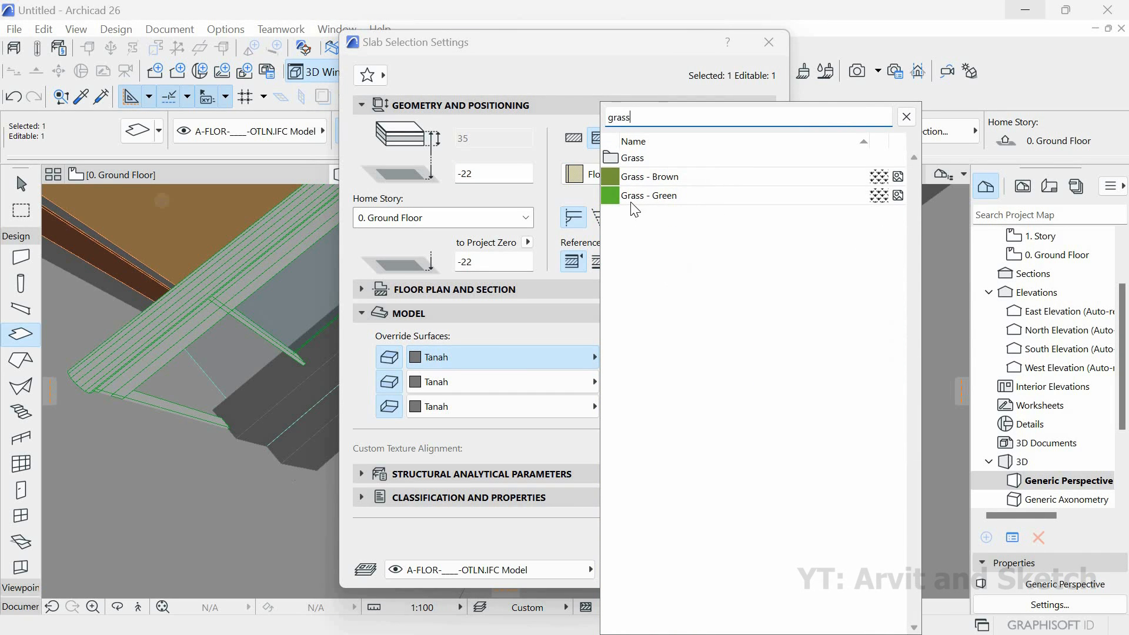
{"action": "left_click", "coordinate": [637, 198]}
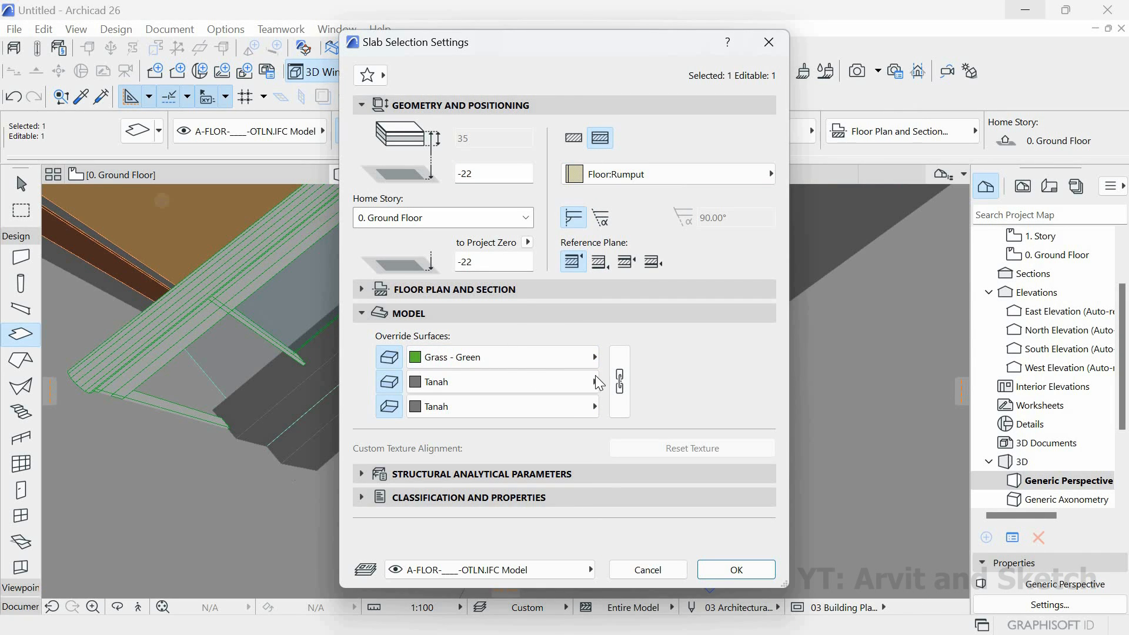
Link the Floor:Rumput slab's surface overrides so all faces use Grass - Green, and apply the settings
{"action": "left_click", "coordinate": [620, 382]}
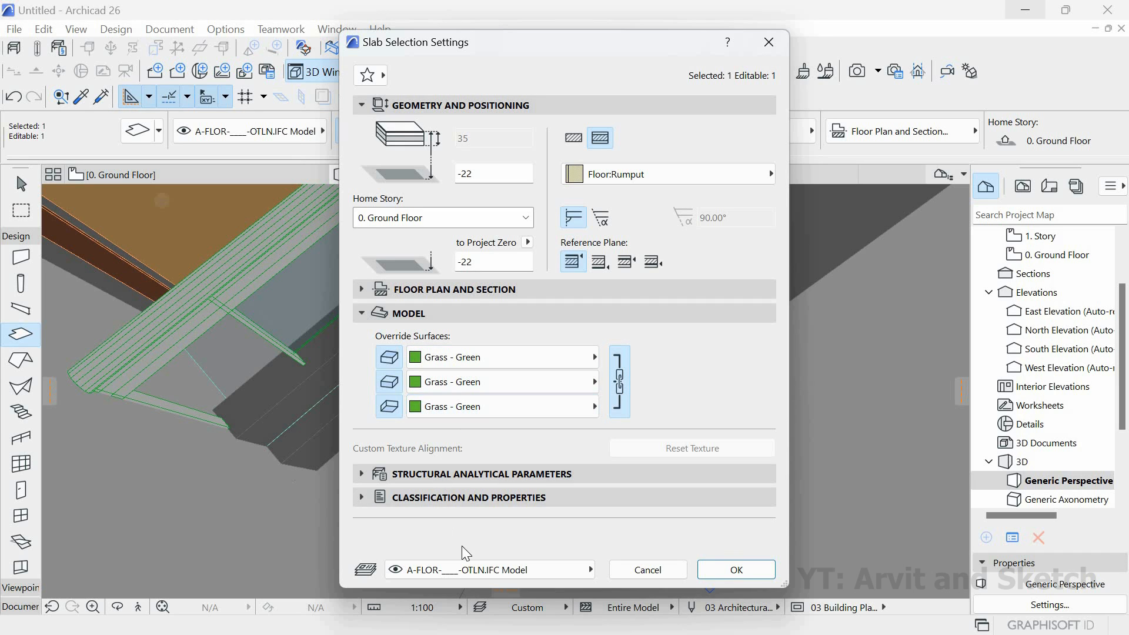
{"action": "left_click", "coordinate": [481, 571]}
{"action": "key", "text": "Escape"}
{"action": "left_click", "coordinate": [732, 569]}
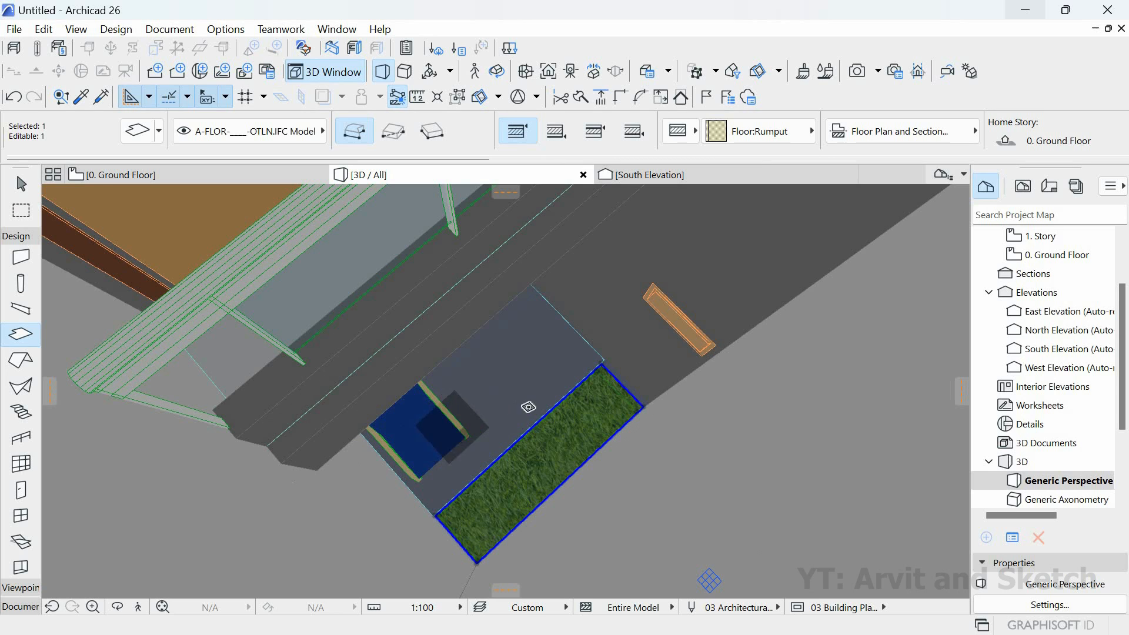
{"action": "key", "text": "Escape"}
{"action": "key", "text": "Escape"}
Override all surfaces of the Floor:Lantai Teras slab beside the grass with linked Ceramic - Porcelain and apply the settings
{"action": "left_click", "coordinate": [493, 411]}
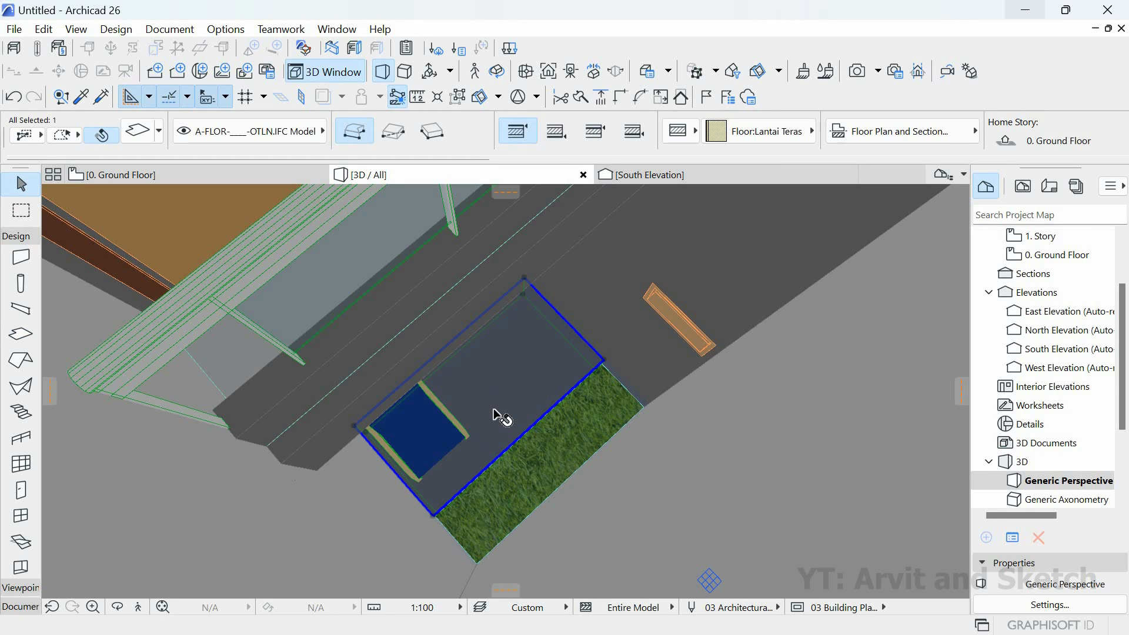
{"action": "double_click", "coordinate": [21, 334]}
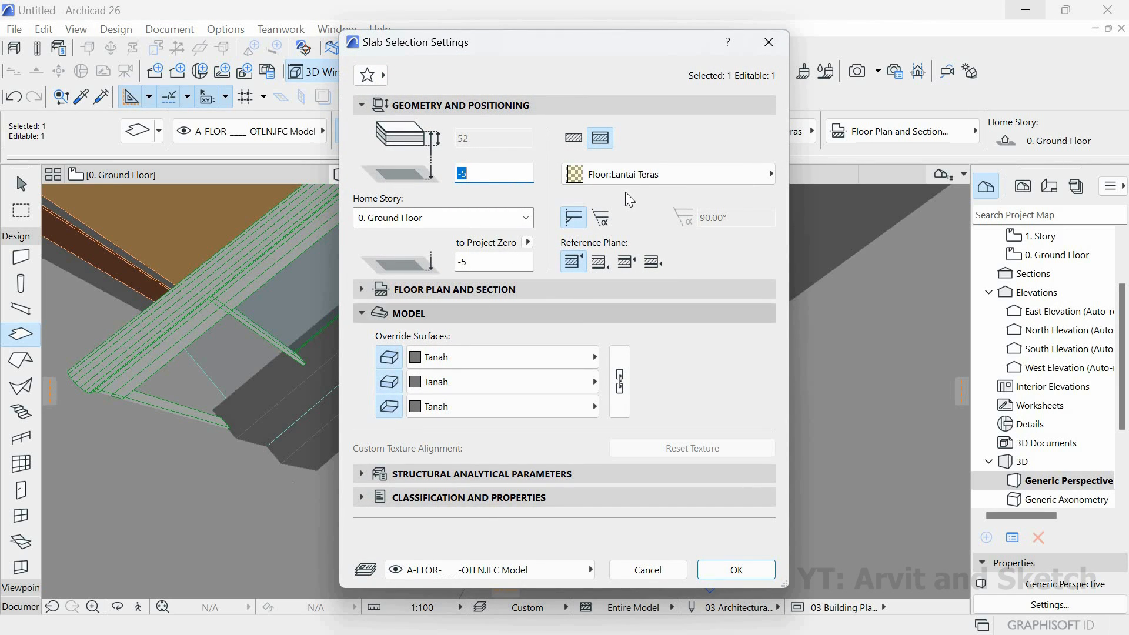
{"action": "left_click", "coordinate": [626, 175]}
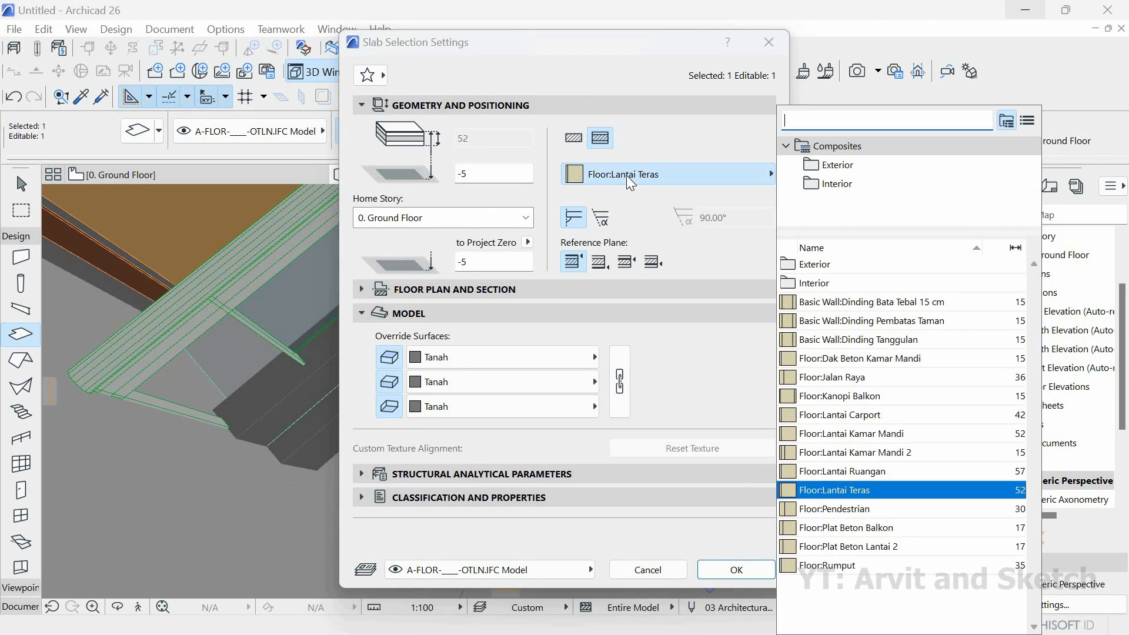
{"action": "left_click", "coordinate": [531, 358]}
{"action": "left_click", "coordinate": [531, 358]}
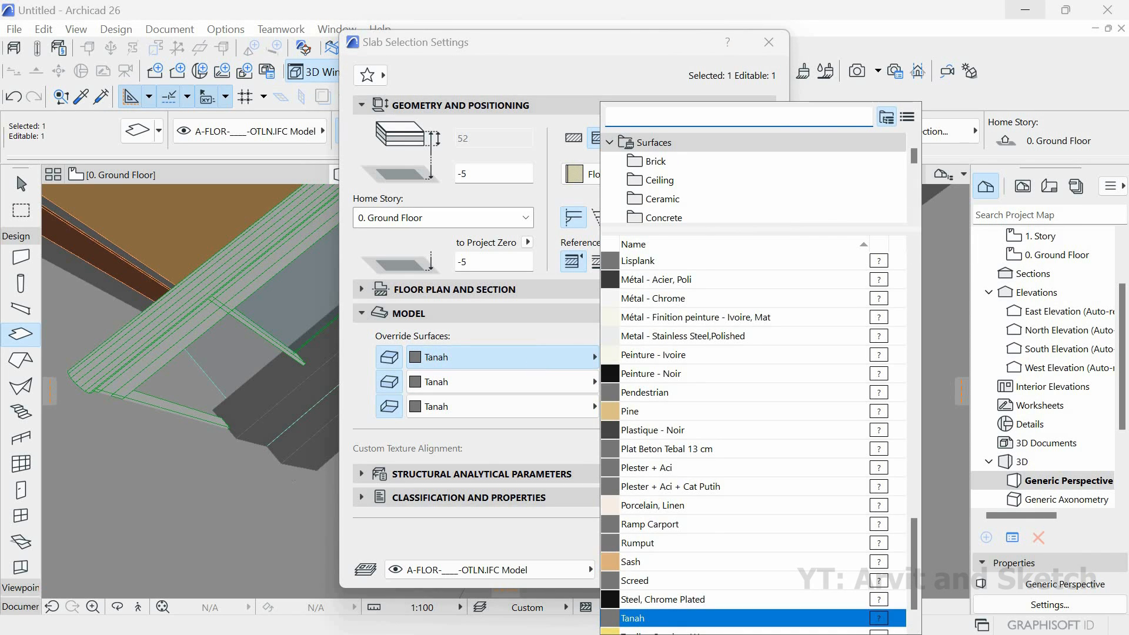
{"action": "type", "text": "porcelain"}
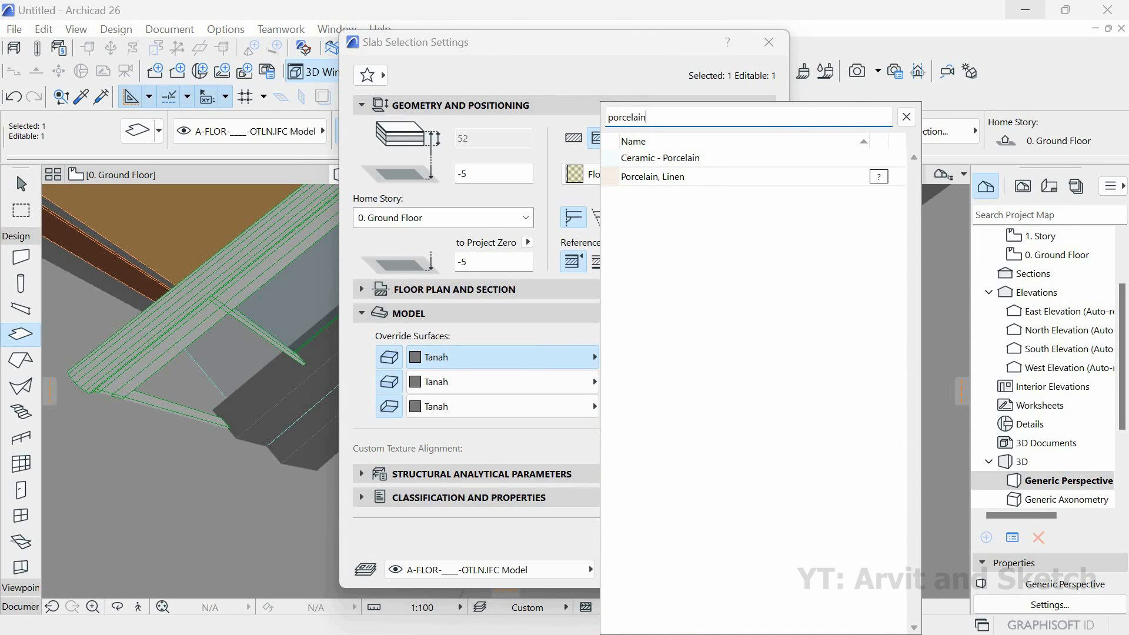
{"action": "left_click", "coordinate": [687, 158]}
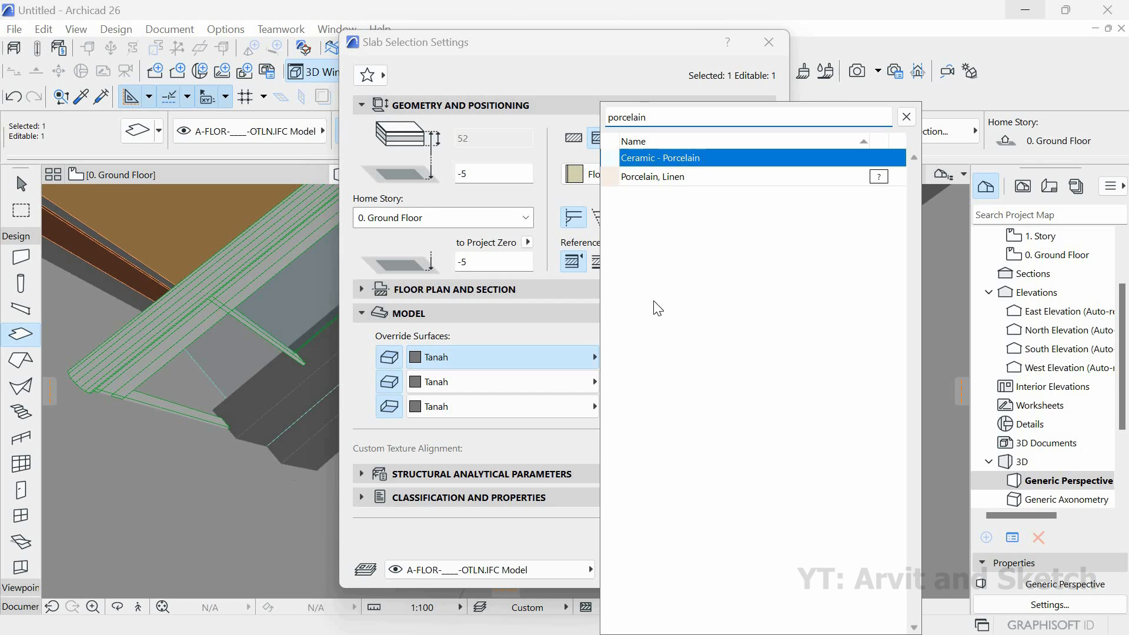
{"action": "left_click", "coordinate": [567, 570]}
{"action": "left_click", "coordinate": [484, 259]}
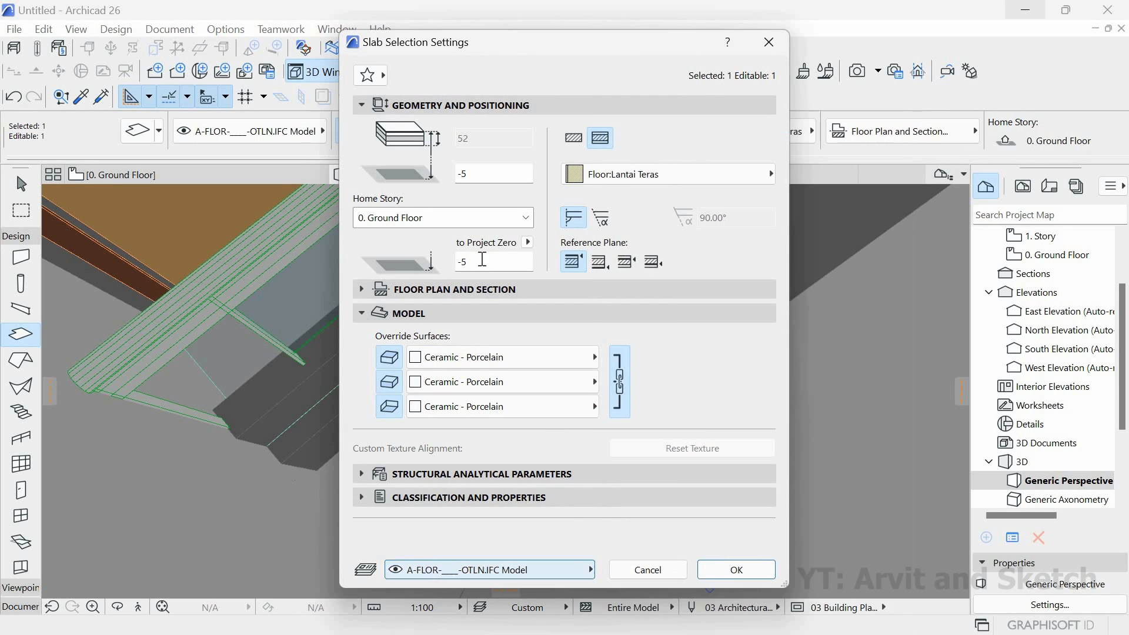
{"action": "left_click", "coordinate": [747, 570]}
{"action": "key", "text": "Escape"}
{"action": "key", "text": "Escape"}
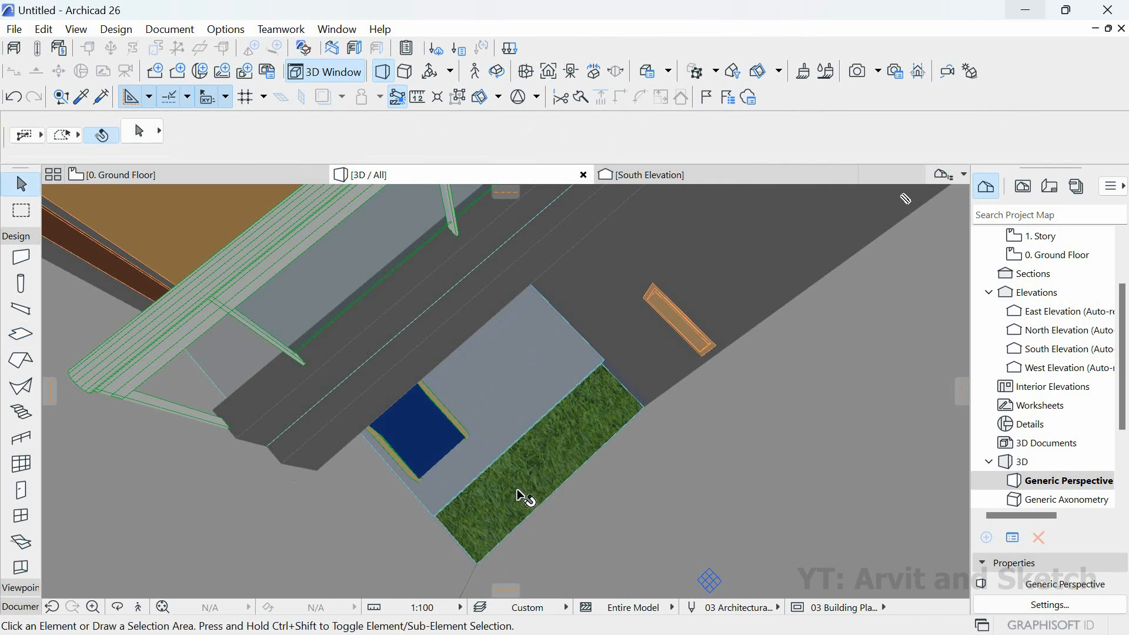
Override the first surface of the three Basic Wall:Dinding Bata Tebal 15 cm walls around the courtyard void with Paint - Light Gray
{"action": "scroll", "coordinate": [541, 502], "scroll_direction": "down", "scroll_amount": 4}
{"action": "middle_click_drag", "start_coordinate": [565, 485], "coordinate": [592, 270], "text": "shift"}
{"action": "left_click", "coordinate": [592, 270]}
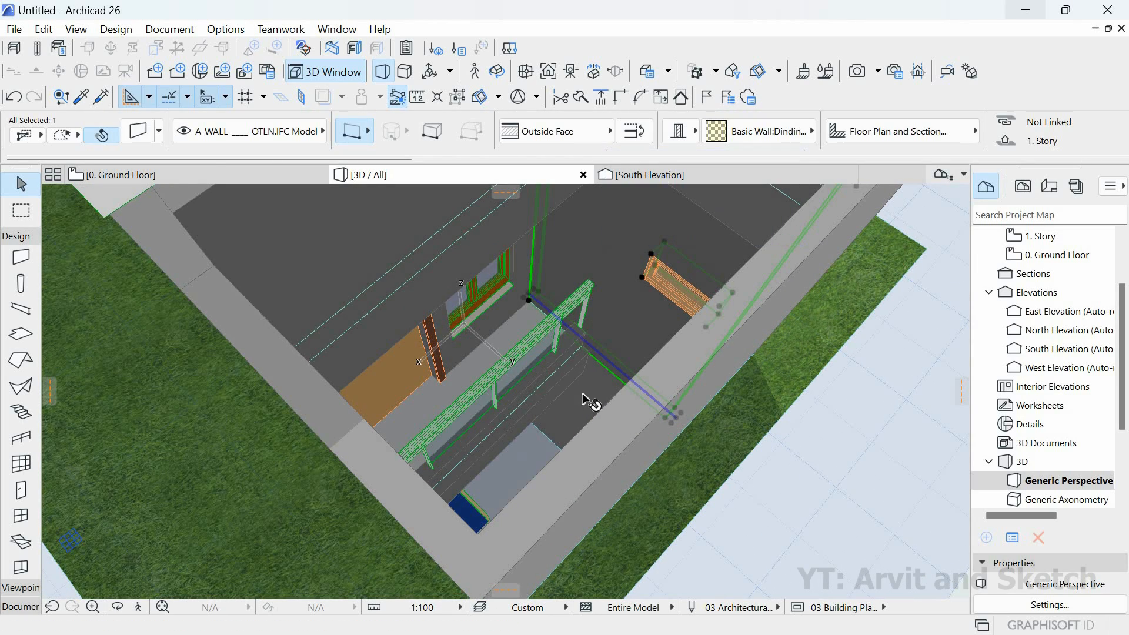
{"action": "left_click", "coordinate": [494, 328], "text": "shift"}
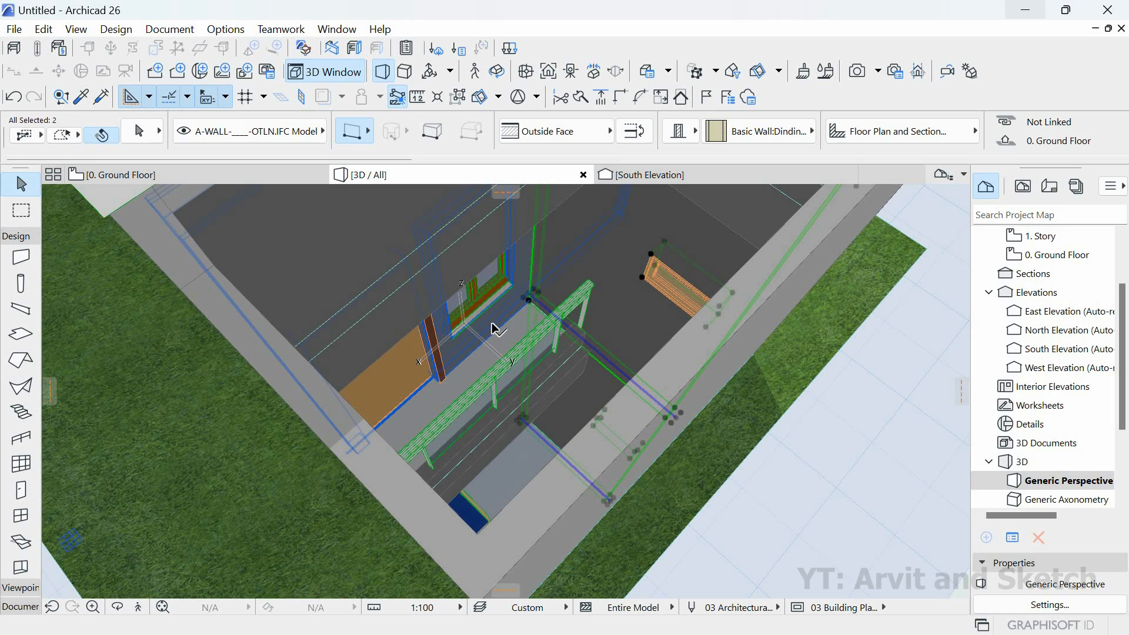
{"action": "left_click", "coordinate": [497, 326], "text": "shift"}
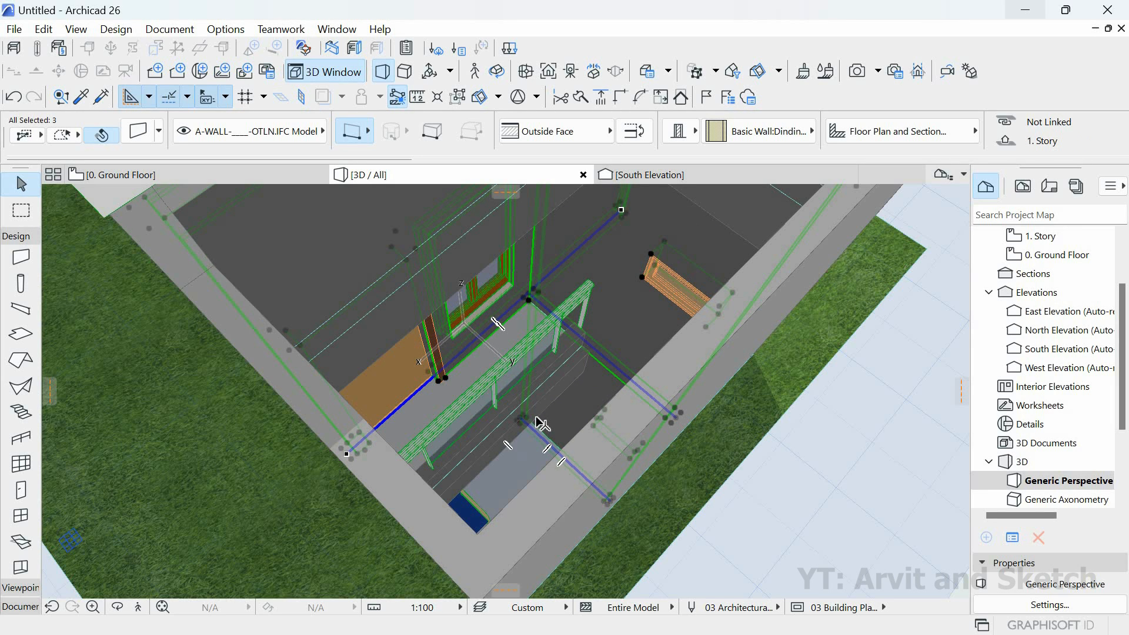
{"action": "left_click", "coordinate": [21, 257]}
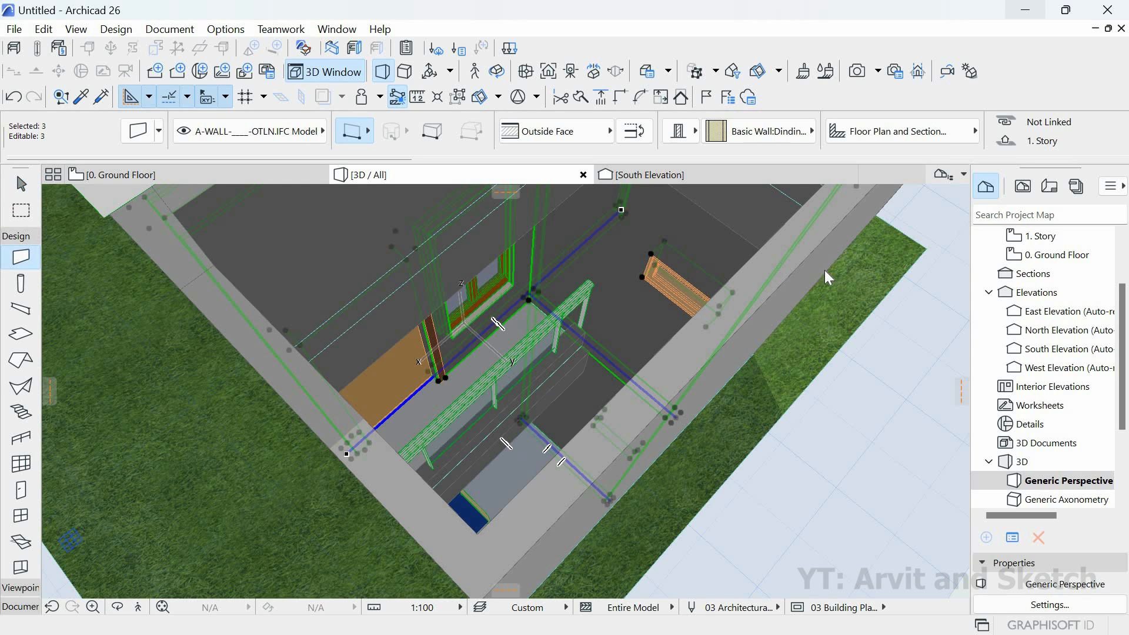
{"action": "key", "text": "ctrl+t"}
{"action": "left_click", "coordinate": [658, 197]}
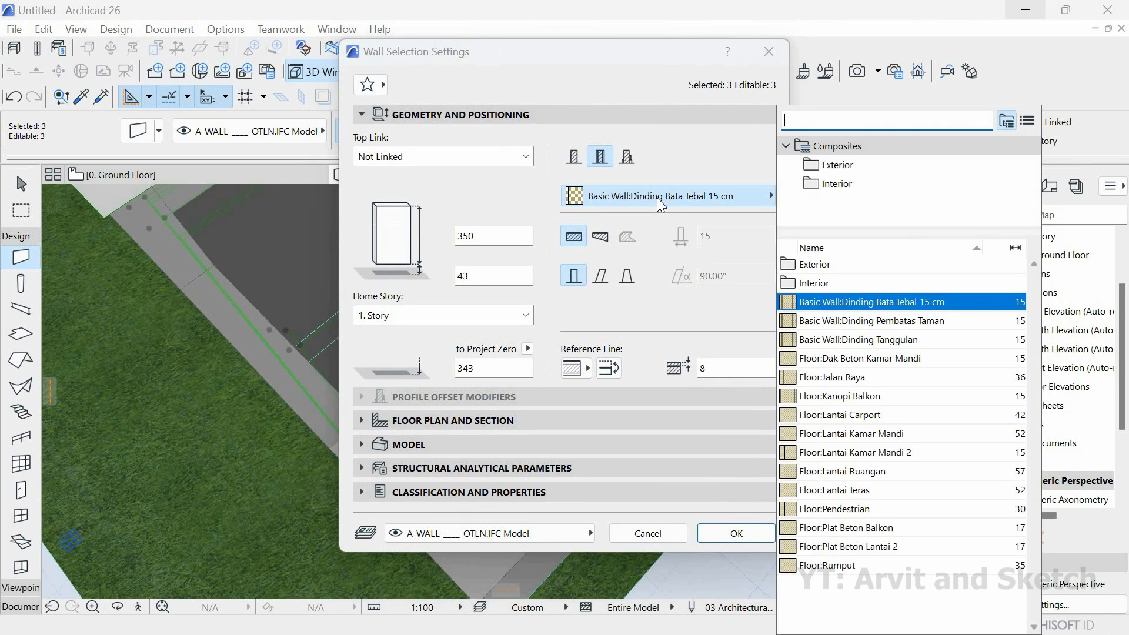
{"action": "left_click", "coordinate": [657, 198]}
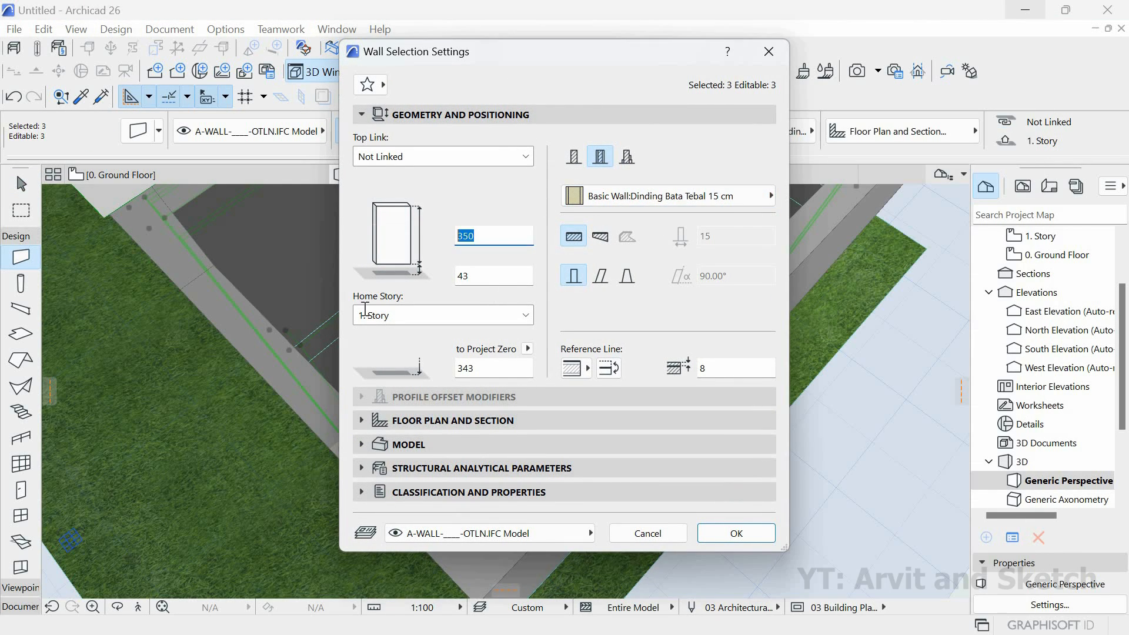
{"action": "key", "text": "Tab"}
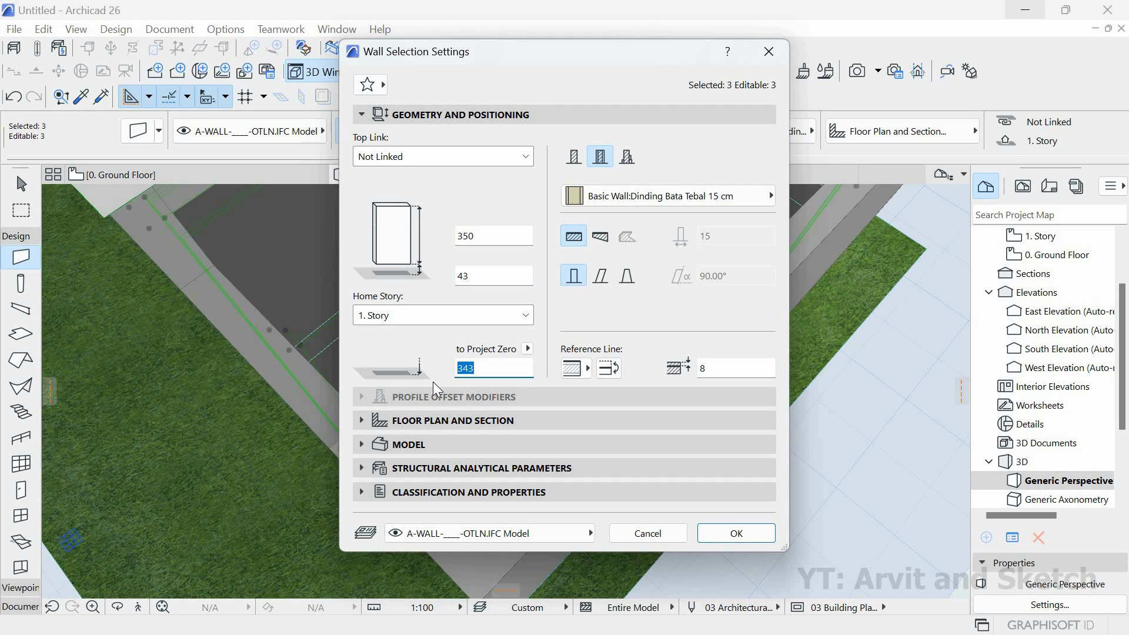
{"action": "left_click", "coordinate": [423, 448]}
{"action": "left_click", "coordinate": [478, 230]}
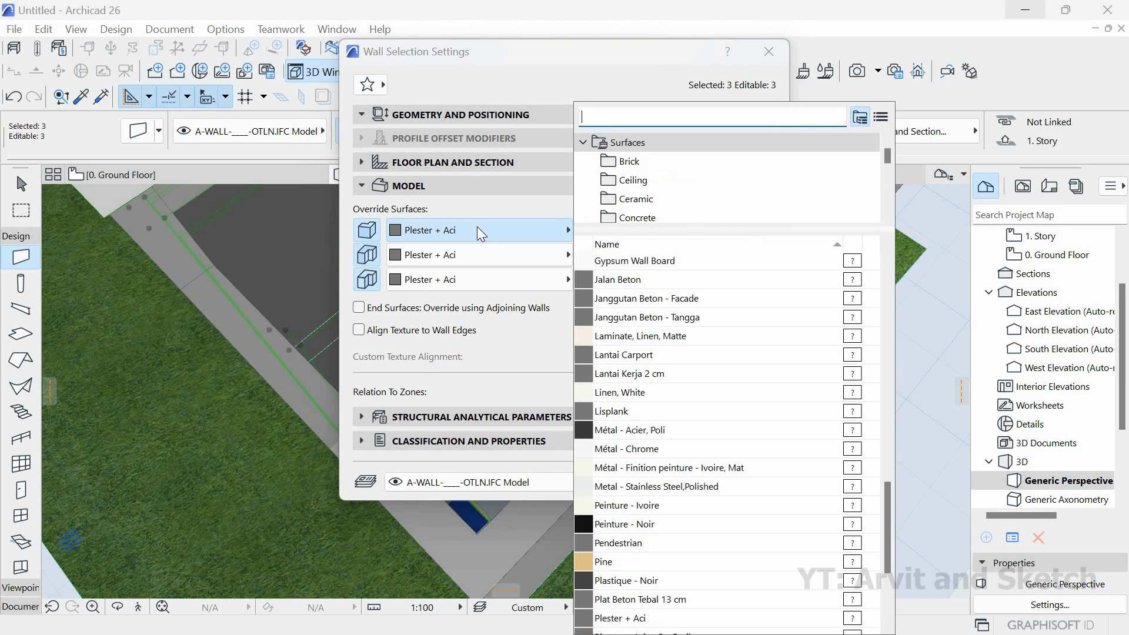
{"action": "type", "text": "paint"}
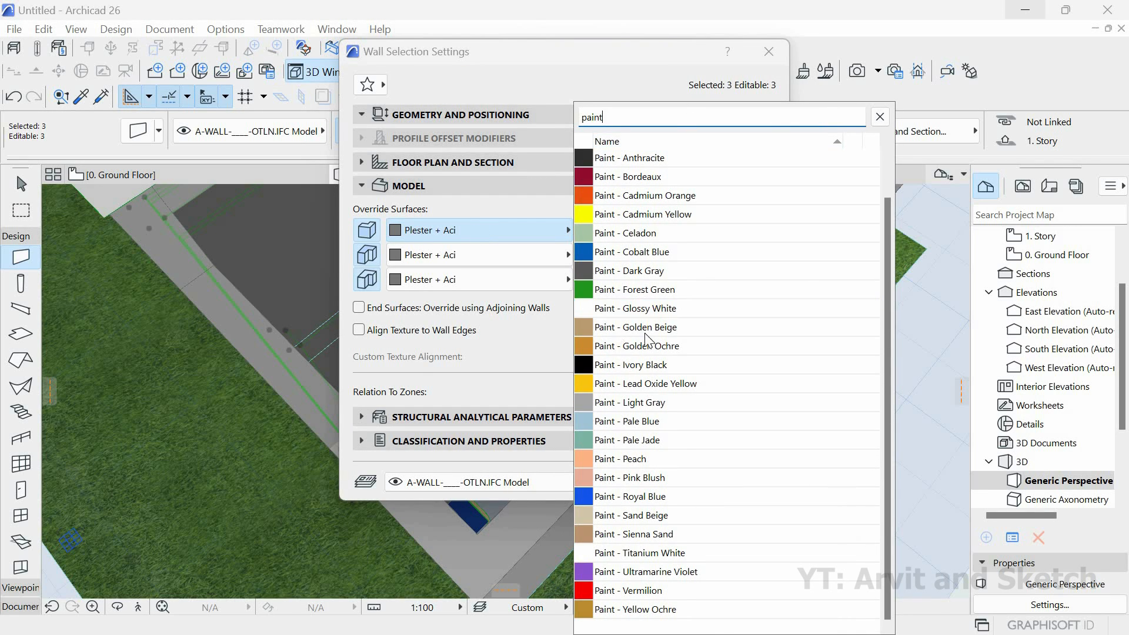
{"action": "left_click", "coordinate": [654, 403]}
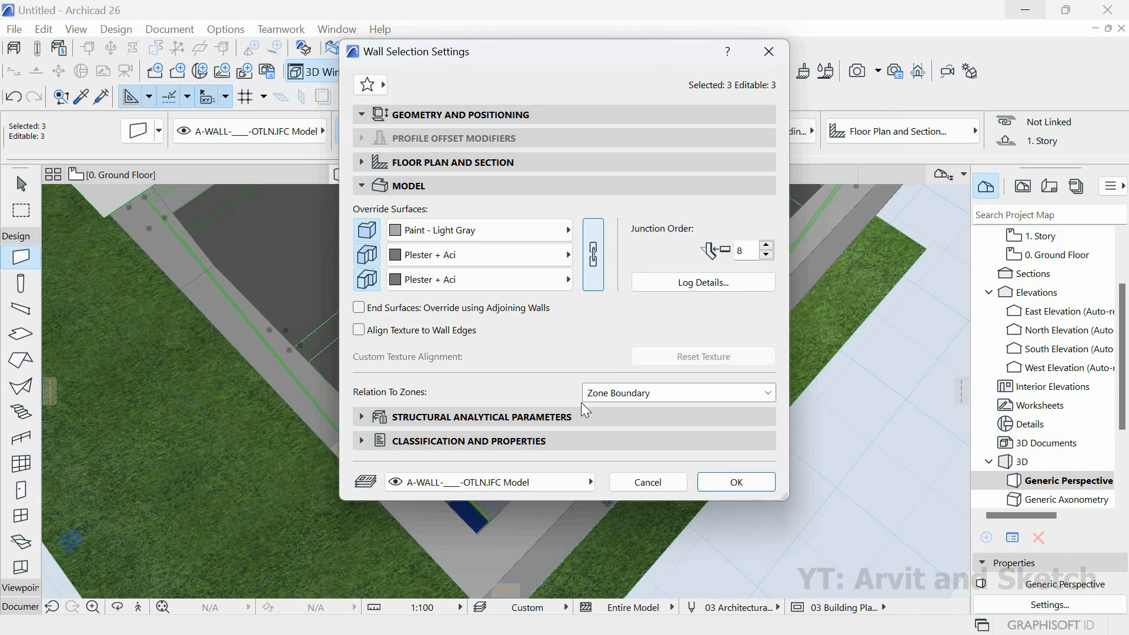
Link the three courtyard walls' surface overrides so all faces use Paint - Light Gray, apply the settings and clear the selection
{"action": "left_click", "coordinate": [538, 482]}
{"action": "left_click", "coordinate": [669, 485]}
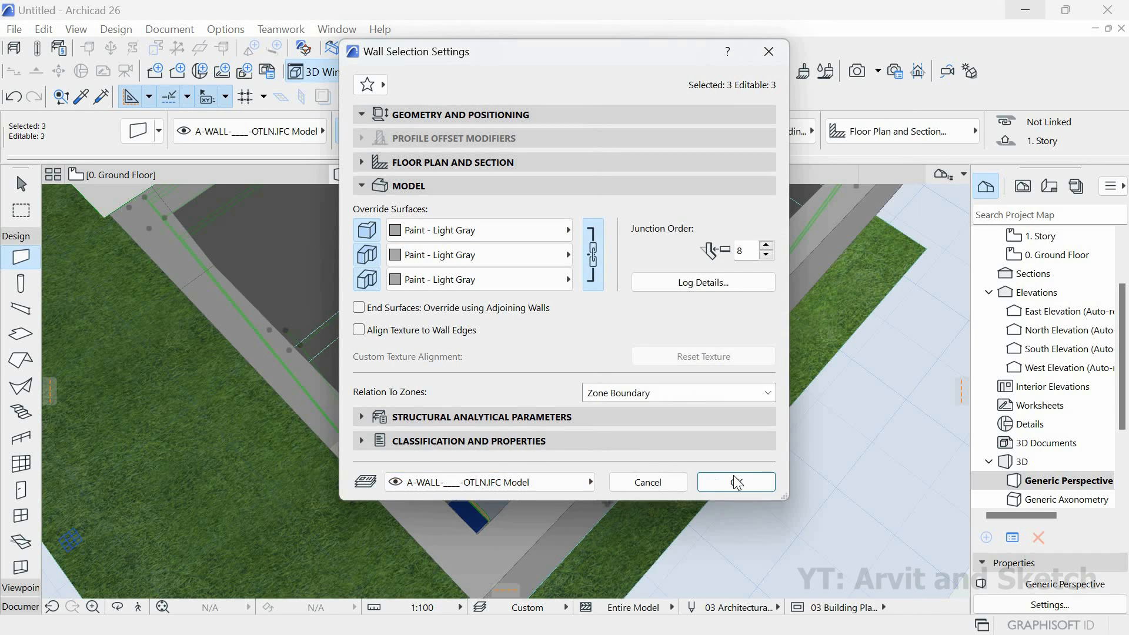
{"action": "left_click", "coordinate": [729, 481]}
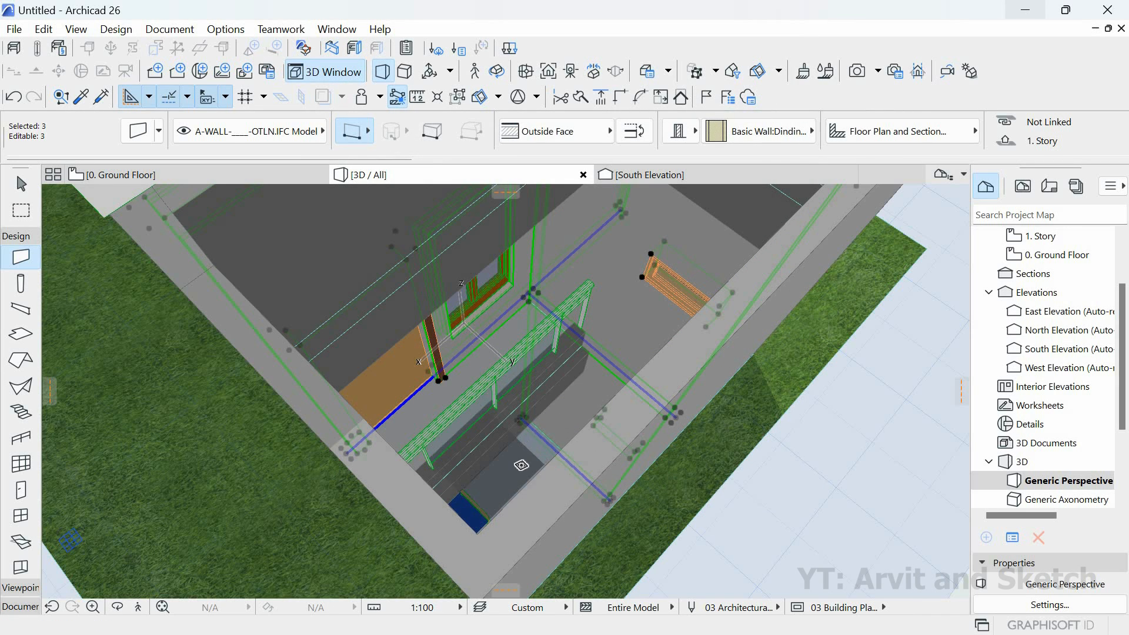
{"action": "key", "text": "Escape"}
{"action": "key", "text": "Escape"}
Override all surfaces of the Janggutan Beton - Facade wall above the courtyard with linked Paint - Forest Green
{"action": "scroll", "coordinate": [519, 438], "scroll_direction": "up", "scroll_amount": 4}
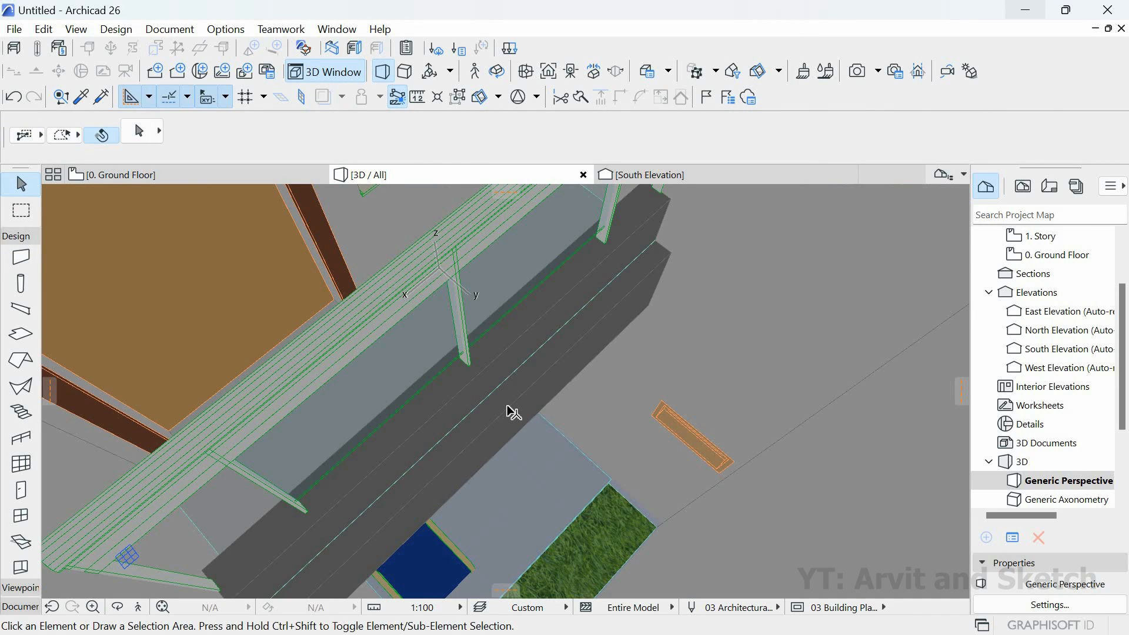
{"action": "left_click", "coordinate": [503, 407]}
{"action": "middle_click_drag", "start_coordinate": [515, 412], "coordinate": [516, 369]}
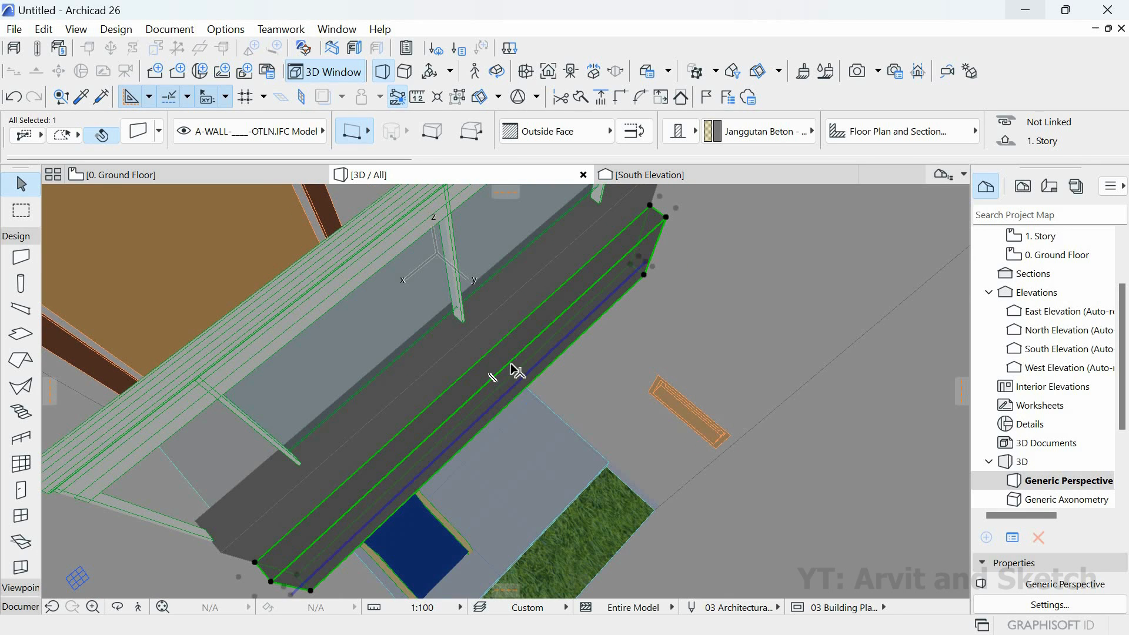
{"action": "left_click", "coordinate": [18, 336]}
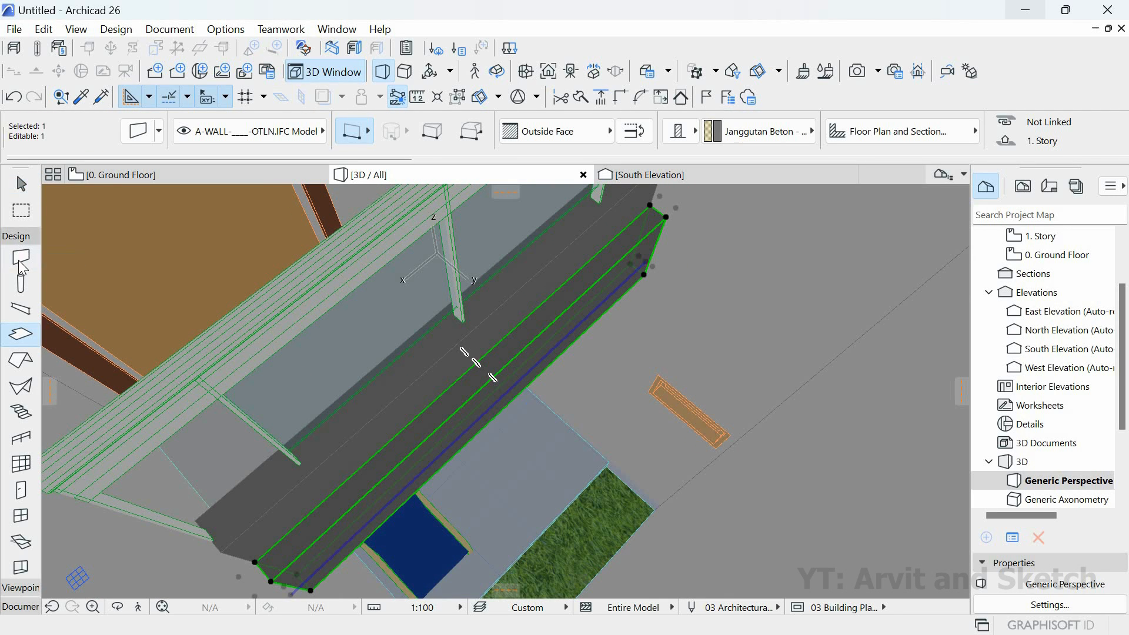
{"action": "left_click", "coordinate": [19, 260]}
{"action": "key", "text": "ctrl+t"}
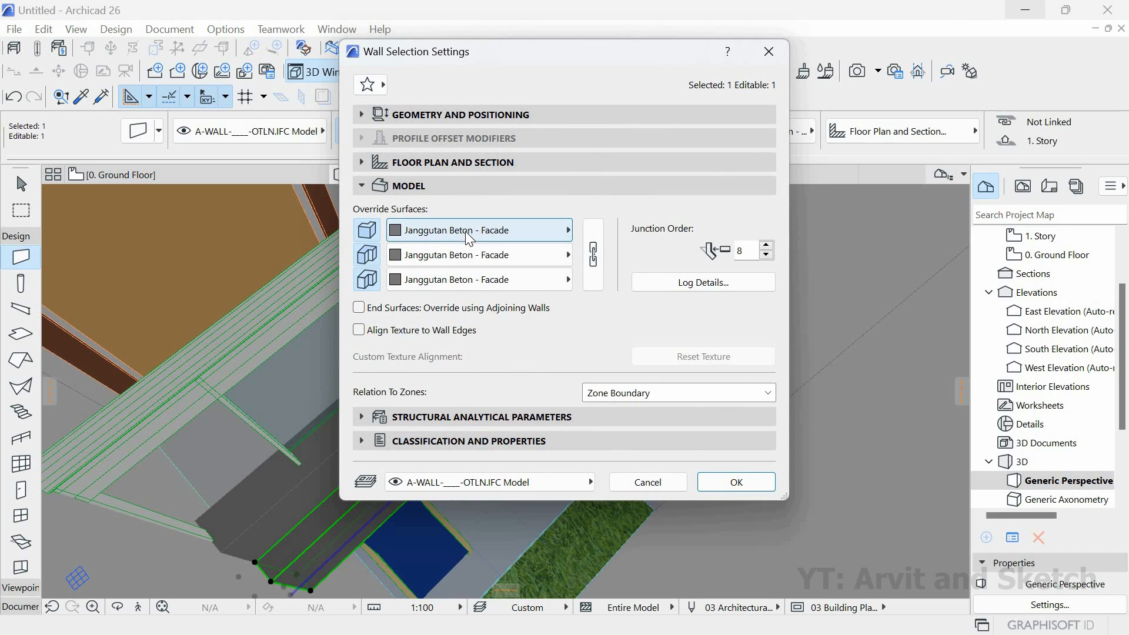
{"action": "left_click", "coordinate": [484, 230]}
{"action": "type", "text": "paint"}
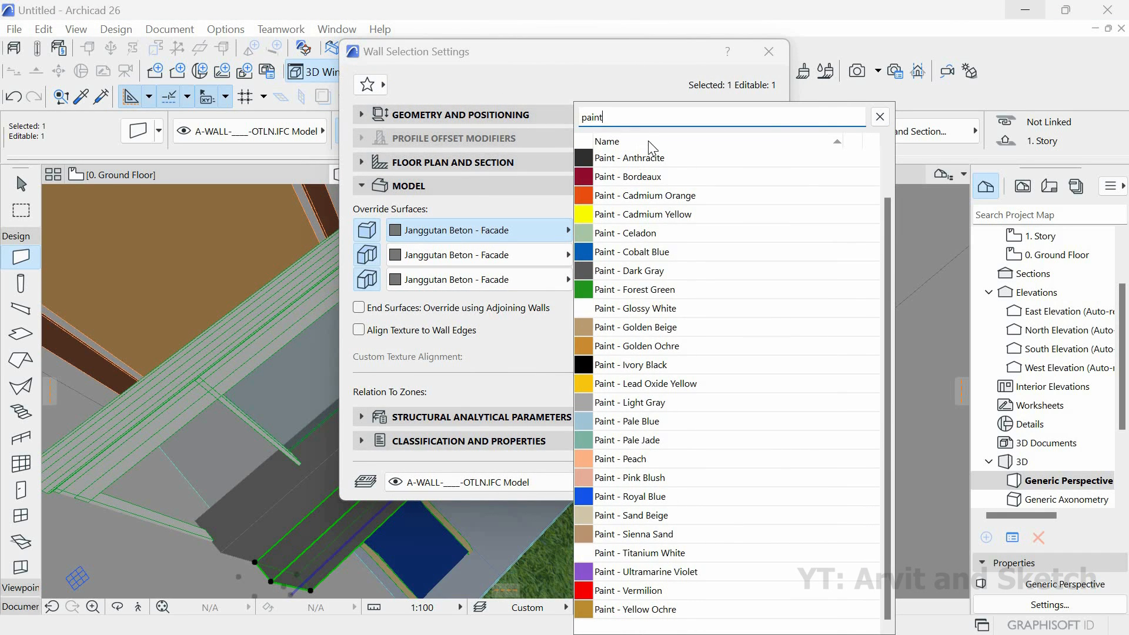
{"action": "left_click", "coordinate": [638, 291]}
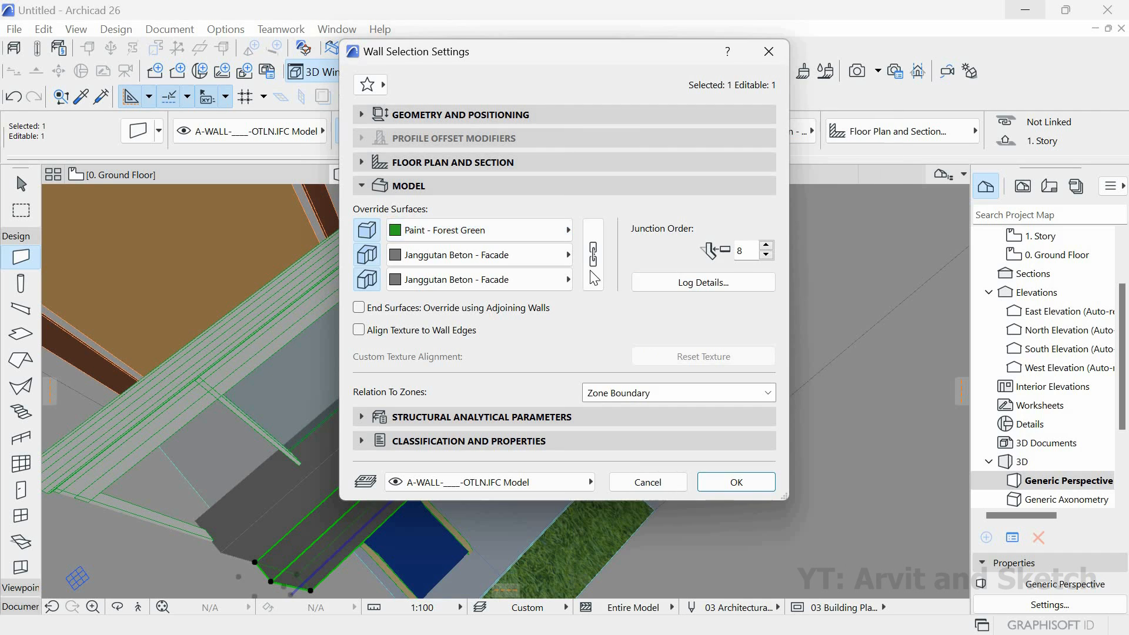
Review the Janggutan Beton - Facade wall's geometry and positioning, apply its settings and clear the selection
{"action": "left_click", "coordinate": [565, 482]}
{"action": "left_click", "coordinate": [509, 109]}
{"action": "left_click", "coordinate": [509, 109]}
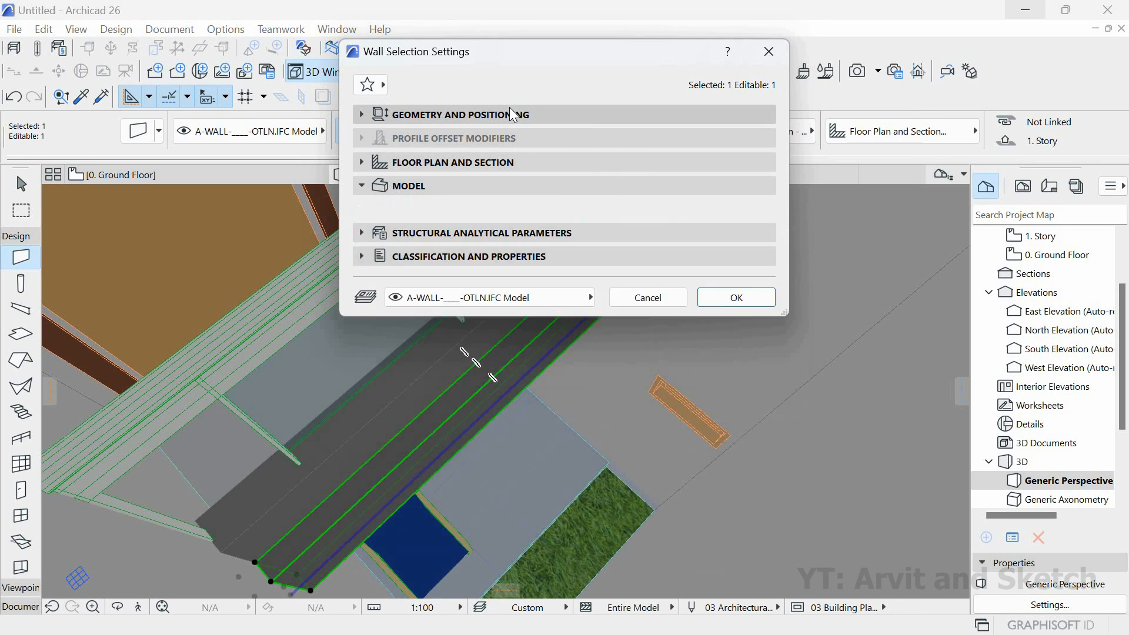
{"action": "left_click", "coordinate": [639, 196]}
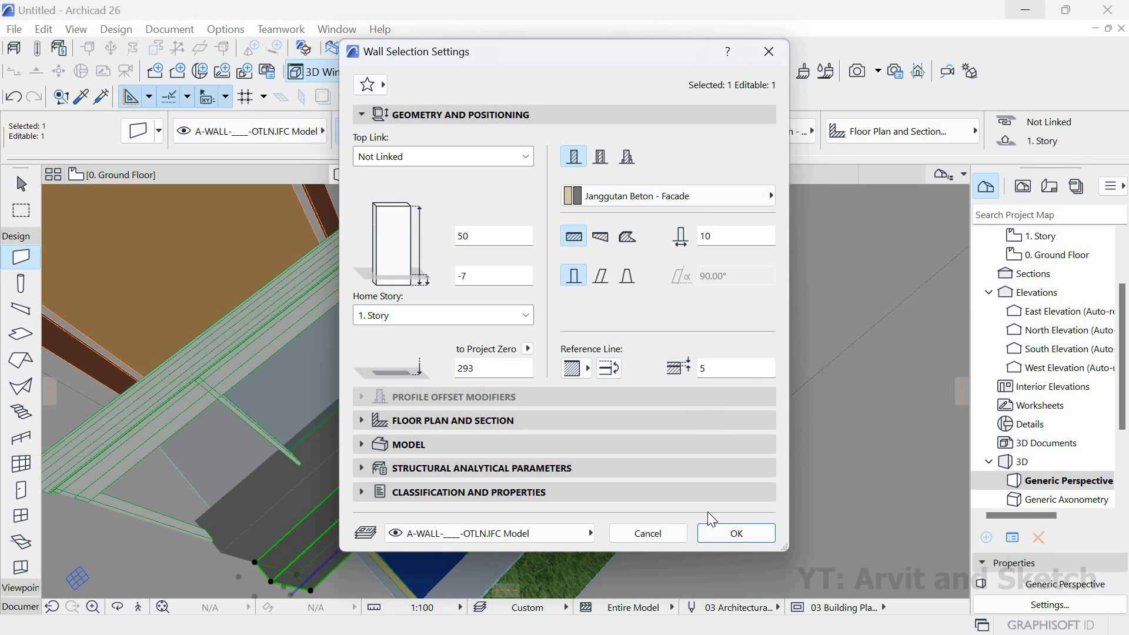
{"action": "left_click", "coordinate": [732, 533]}
{"action": "key", "text": "Escape"}
{"action": "key", "text": "Escape"}
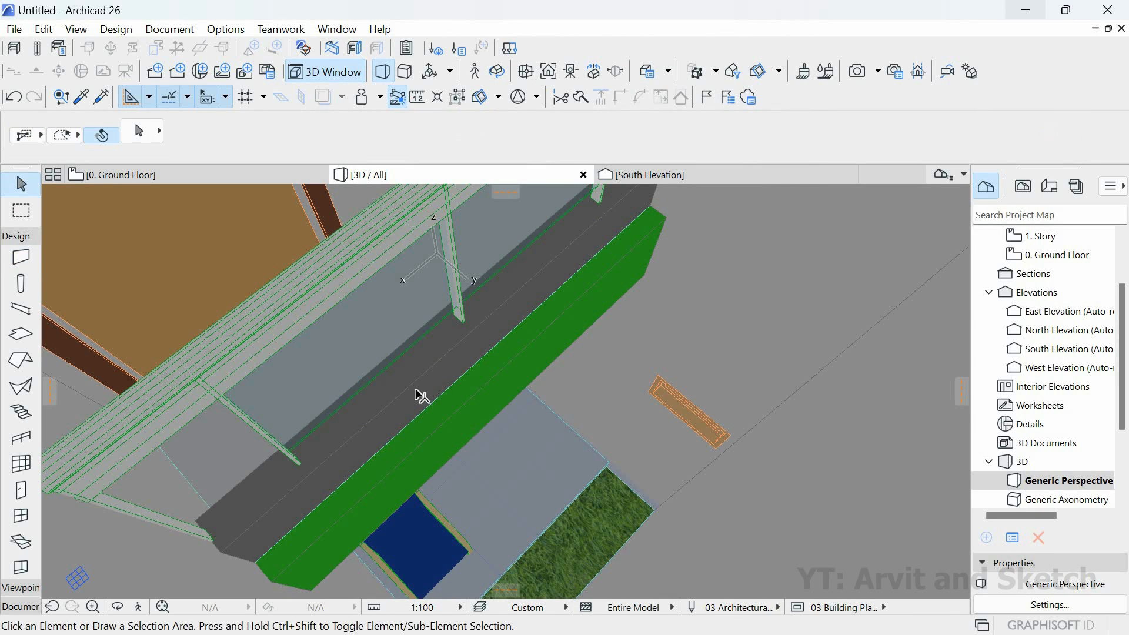
Override all surfaces of the Basic Wall:Dinding Tanggulan wall beside the green facade wall with linked Paint - Glossy White and apply the settings
{"action": "left_click", "coordinate": [418, 392]}
{"action": "left_click", "coordinate": [21, 259]}
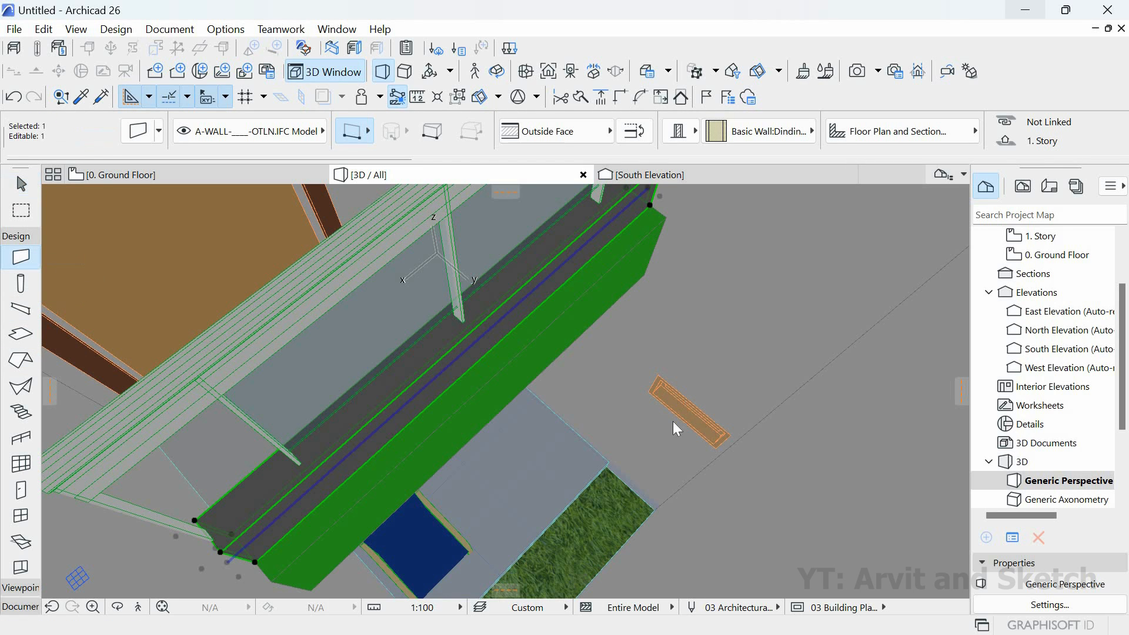
{"action": "key", "text": "ctrl+t"}
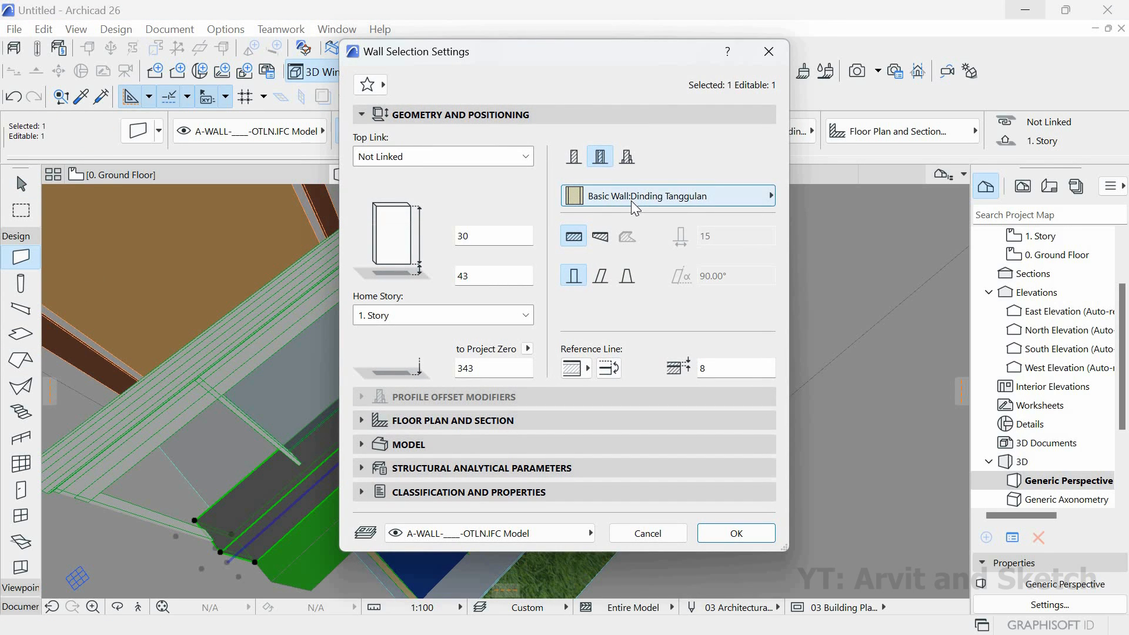
{"action": "left_click", "coordinate": [632, 197]}
{"action": "left_click", "coordinate": [633, 197]}
{"action": "left_click", "coordinate": [434, 442]}
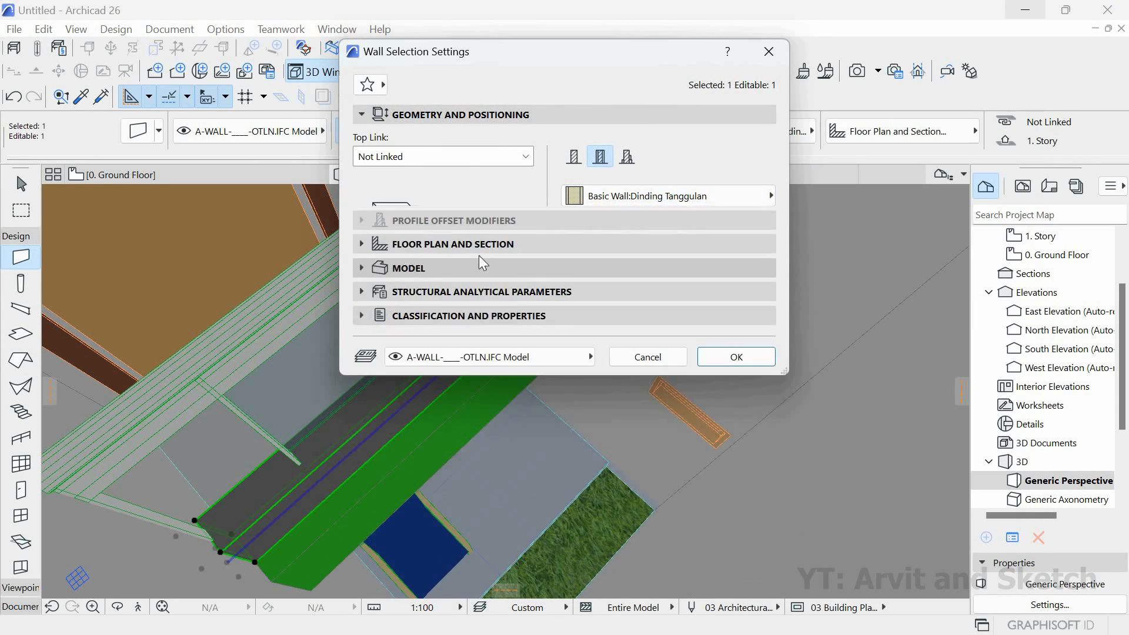
{"action": "left_click", "coordinate": [482, 230]}
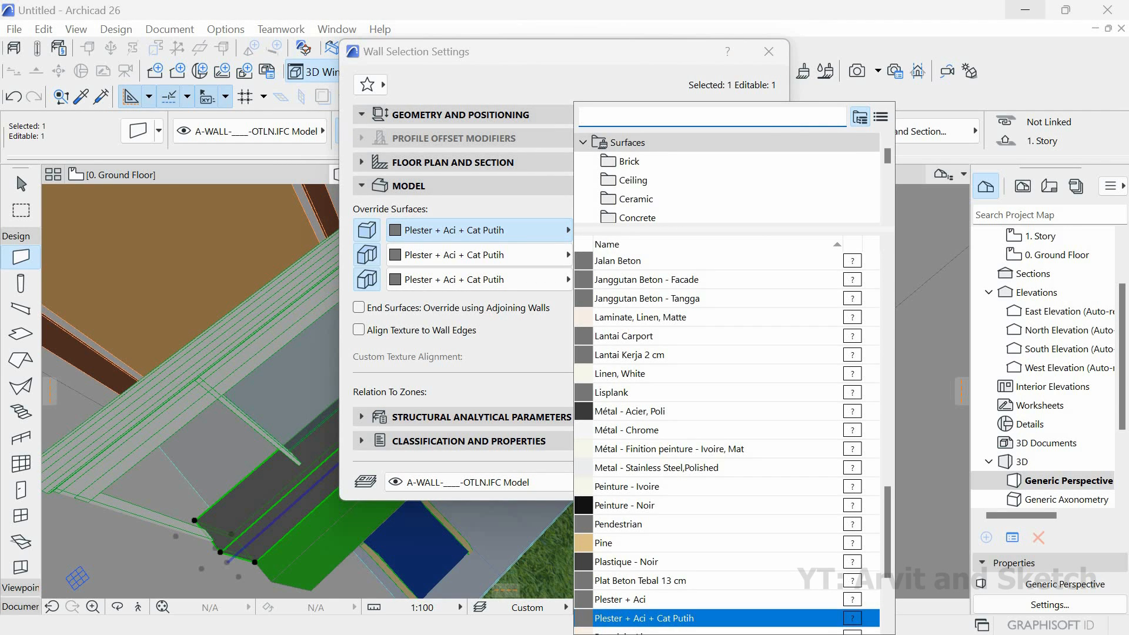
{"action": "type", "text": "paint"}
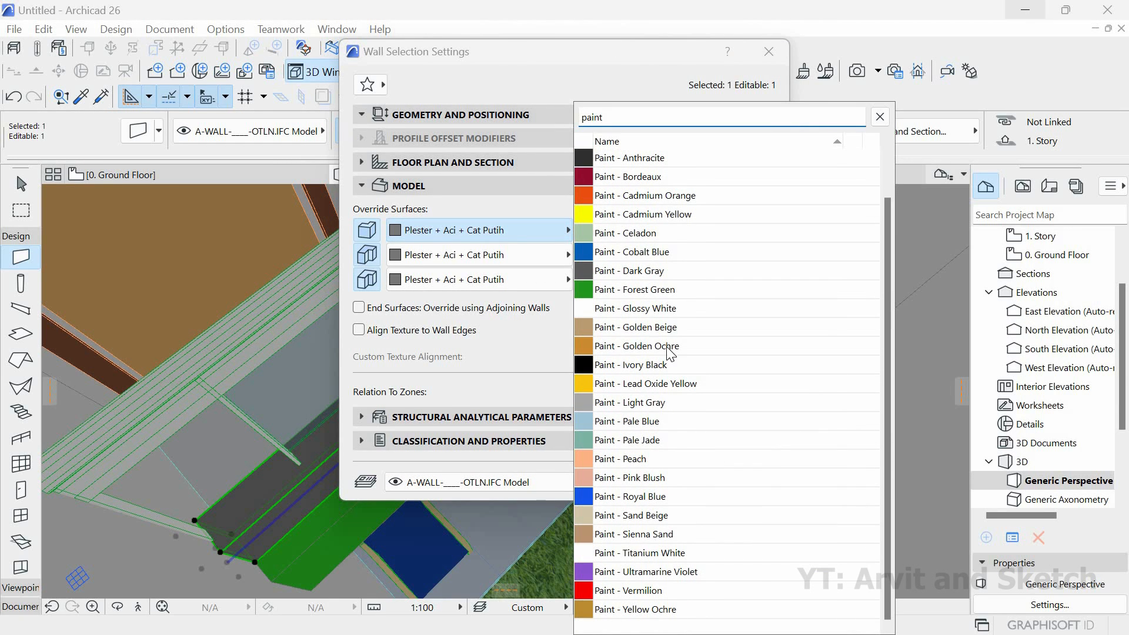
{"action": "left_click", "coordinate": [658, 308]}
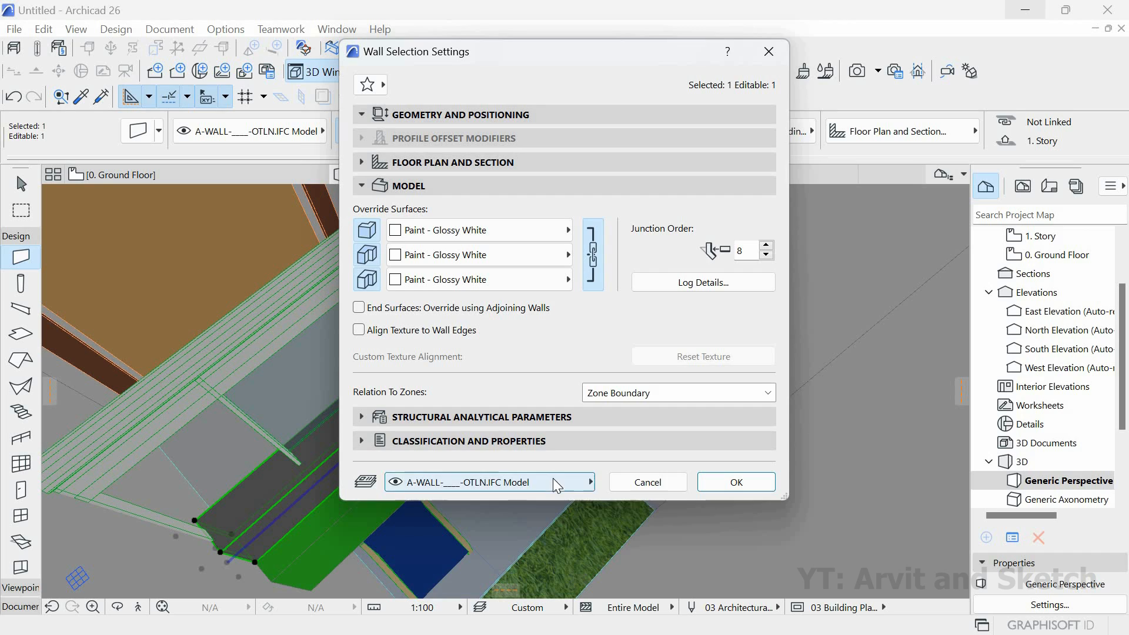
{"action": "left_click", "coordinate": [553, 478]}
{"action": "left_click", "coordinate": [729, 487]}
{"action": "left_click", "coordinate": [707, 484]}
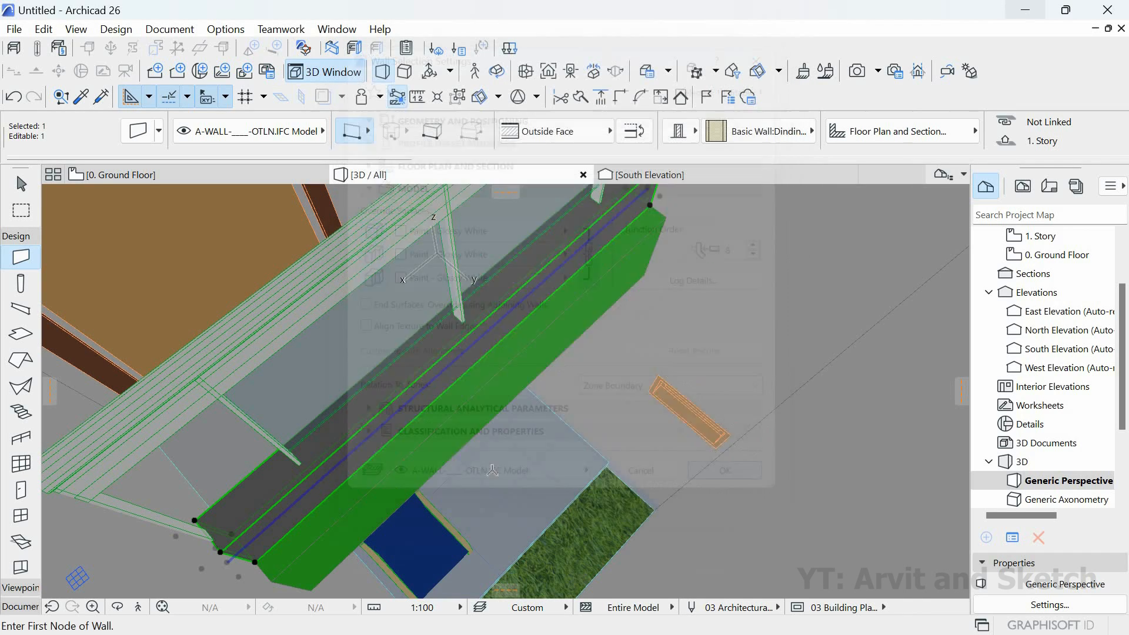
{"action": "key", "text": "Escape"}
Inspect the recoloured house from the outside and switch to the ground floor plan
{"action": "scroll", "coordinate": [488, 468], "scroll_direction": "down", "scroll_amount": 4}
{"action": "scroll", "coordinate": [491, 467], "scroll_direction": "down", "scroll_amount": 10}
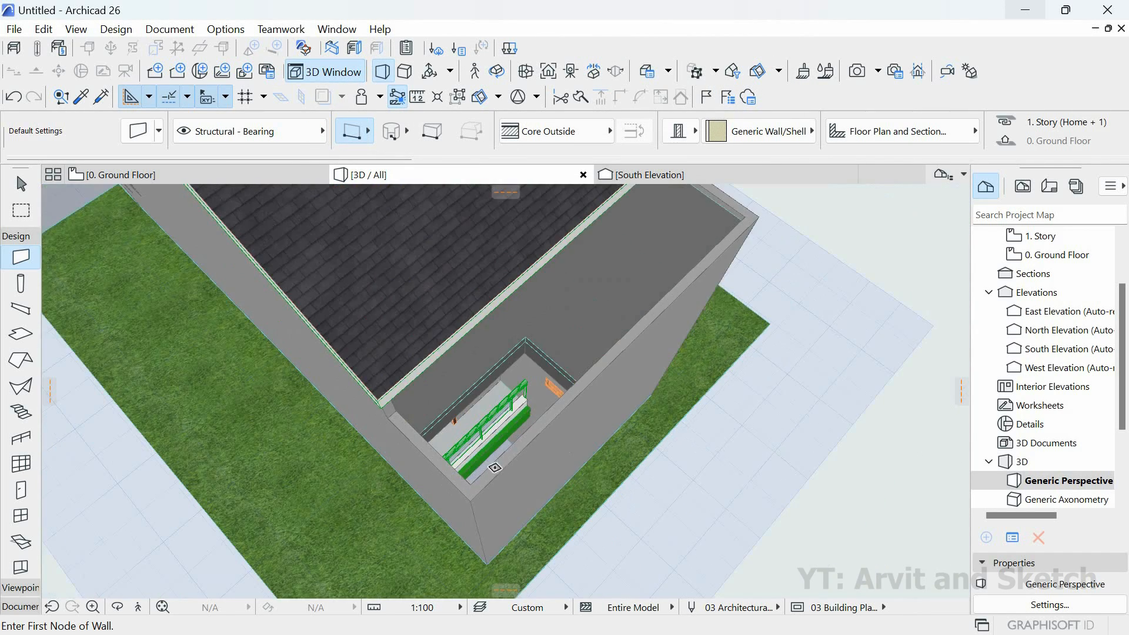
{"action": "middle_click_drag", "start_coordinate": [525, 403], "coordinate": [531, 488], "text": "shift"}
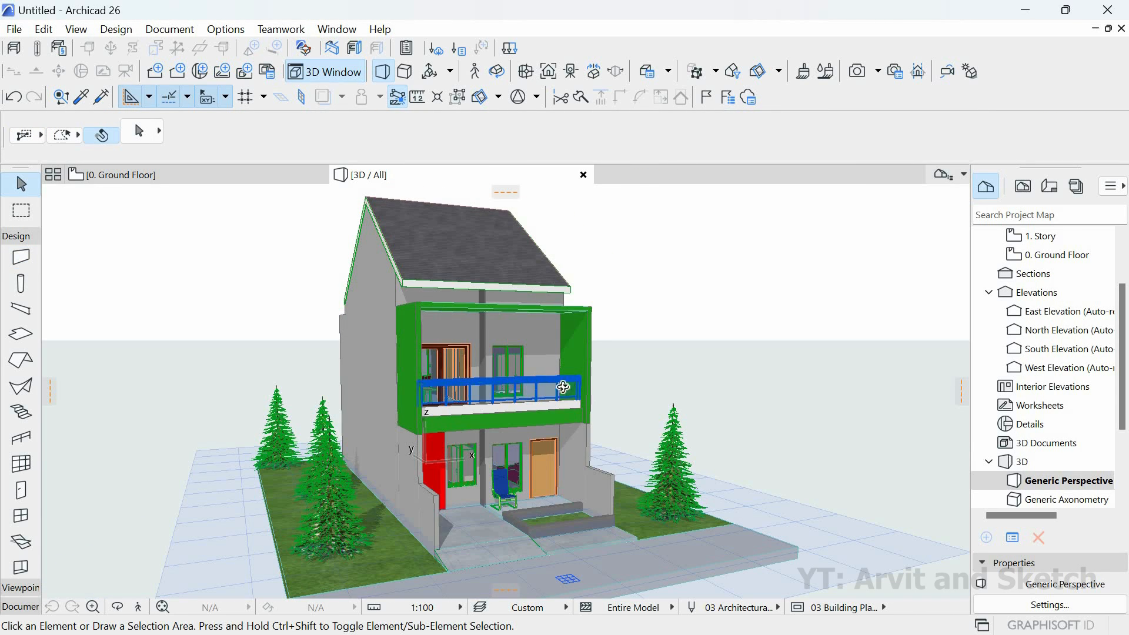
{"action": "middle_click_drag", "start_coordinate": [530, 380], "coordinate": [634, 384], "text": "shift"}
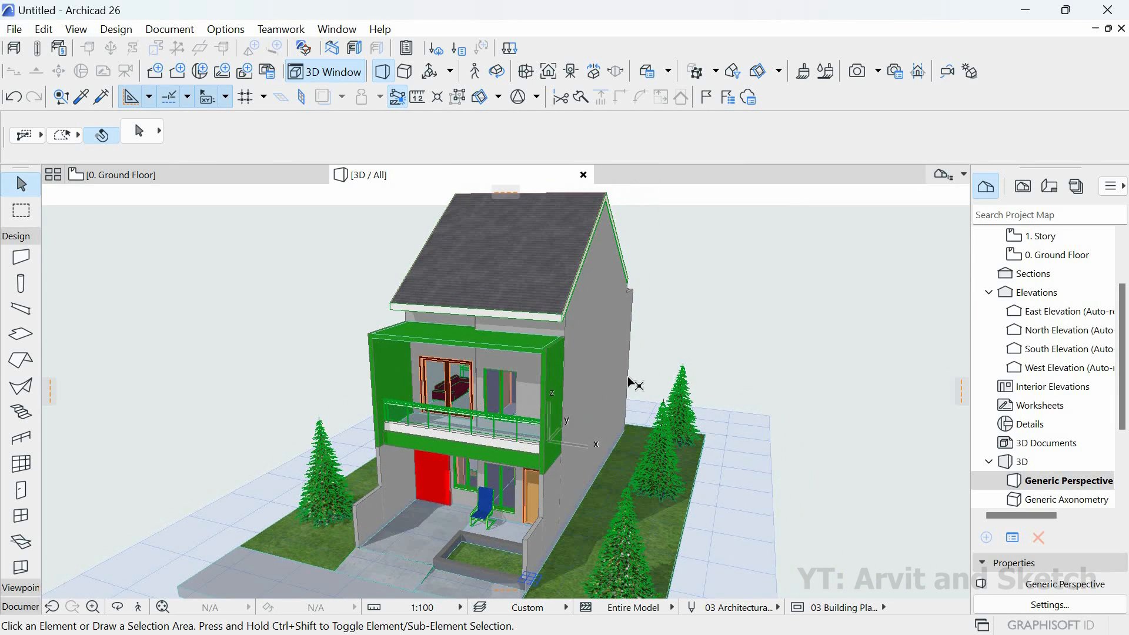
{"action": "left_click", "coordinate": [157, 175]}
{"action": "scroll", "coordinate": [518, 467], "scroll_direction": "up", "scroll_amount": 6}
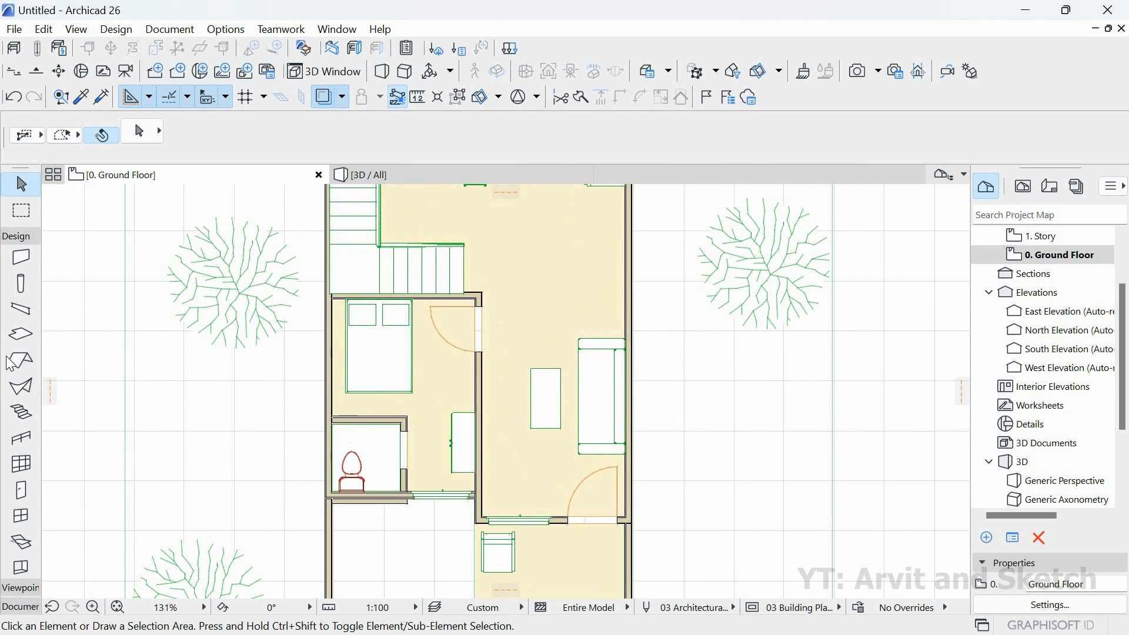
{"action": "scroll", "coordinate": [21, 335], "scroll_direction": "down", "scroll_amount": 3}
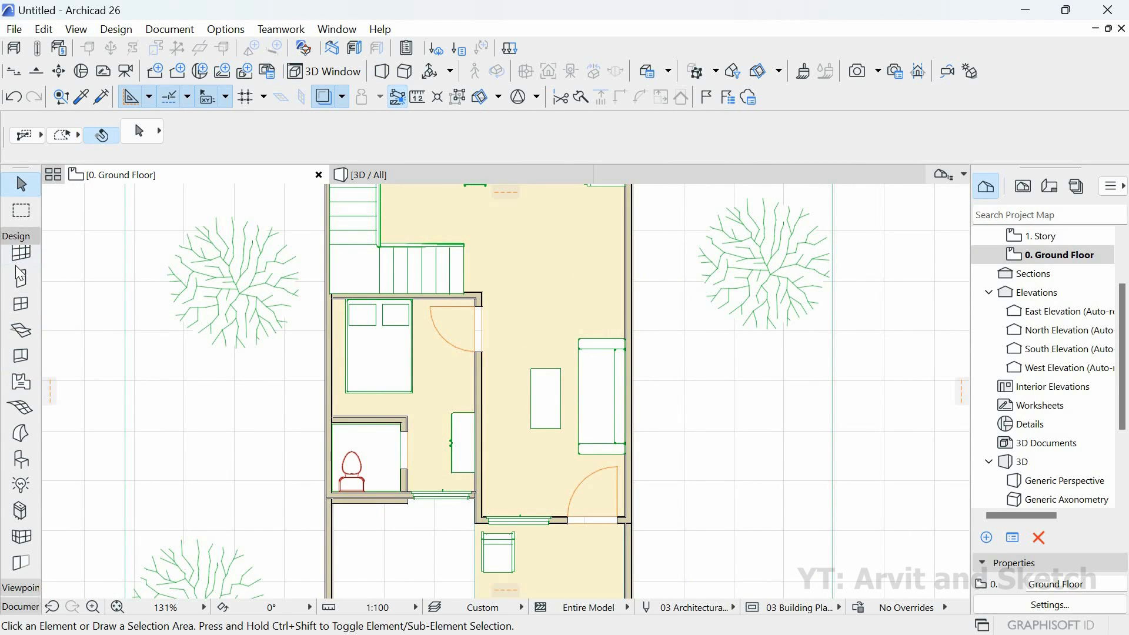
Draw a text block about 180 by 32 with the Text tool in the living room, above the coffee table
{"action": "left_click", "coordinate": [19, 236]}
{"action": "left_click", "coordinate": [20, 273]}
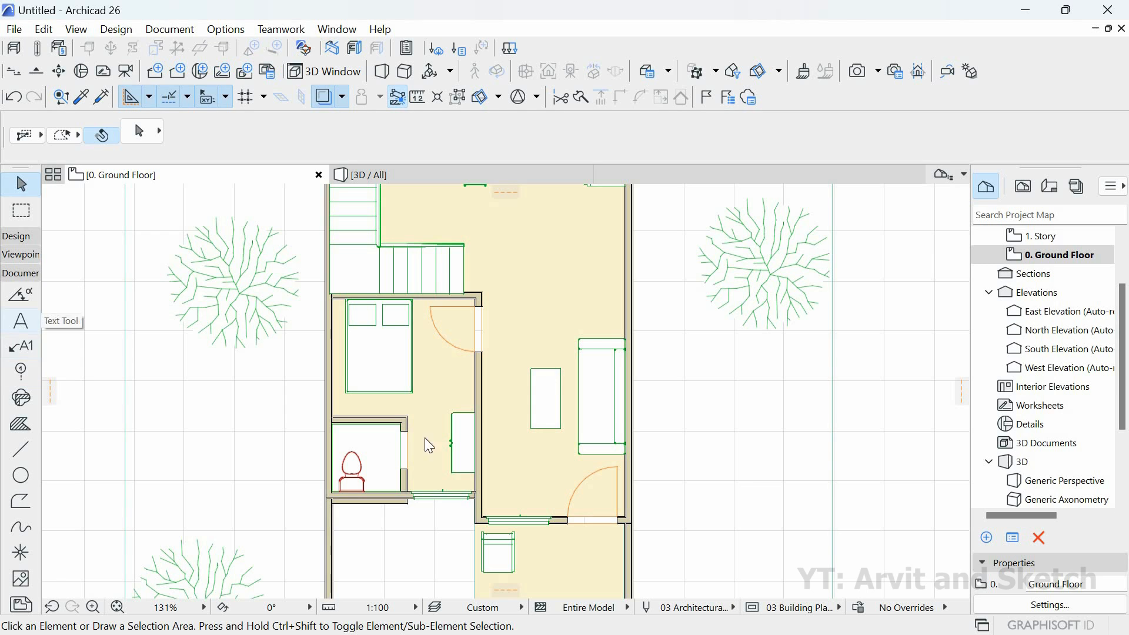
{"action": "left_click", "coordinate": [21, 321]}
{"action": "scroll", "coordinate": [544, 359], "scroll_direction": "down", "scroll_amount": 3}
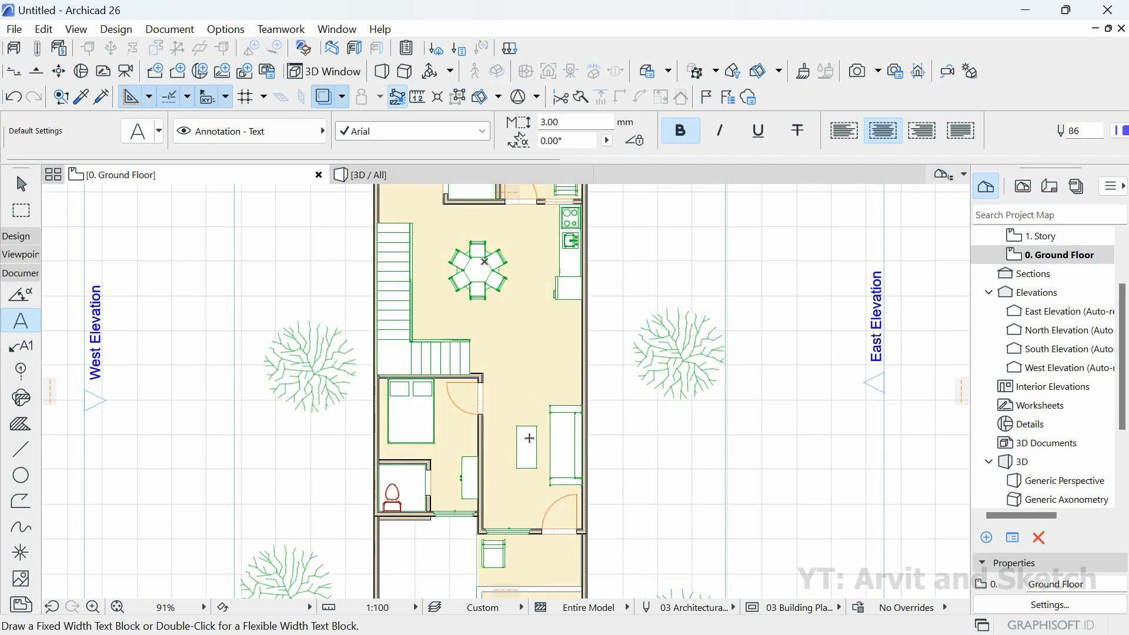
{"action": "scroll", "coordinate": [476, 339], "scroll_direction": "up", "scroll_amount": 5}
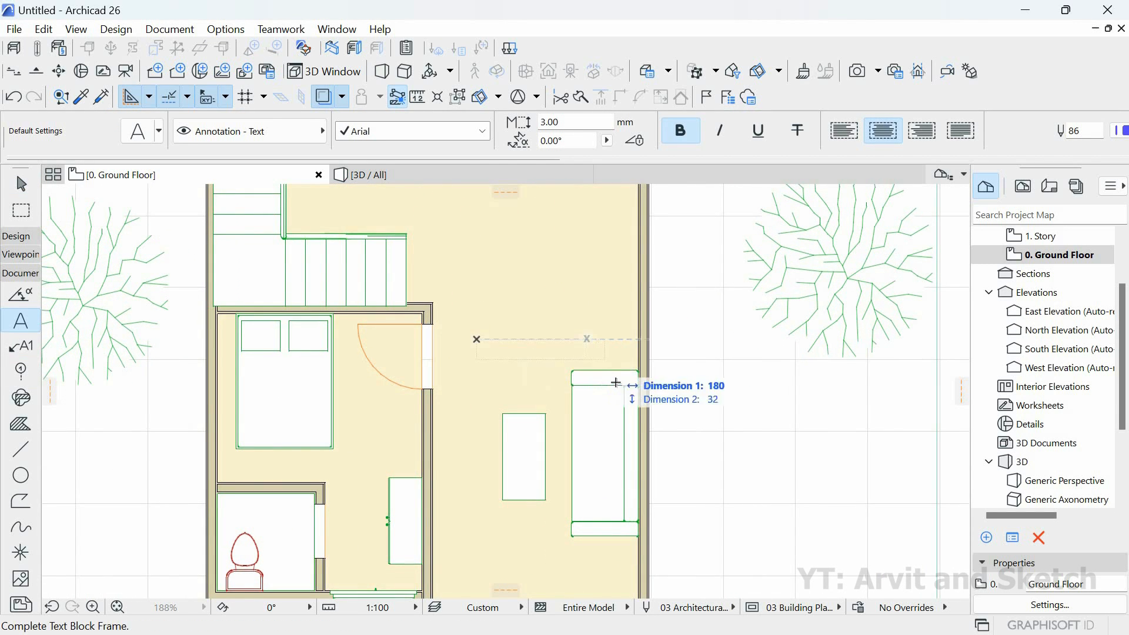
{"action": "left_click", "coordinate": [616, 383]}
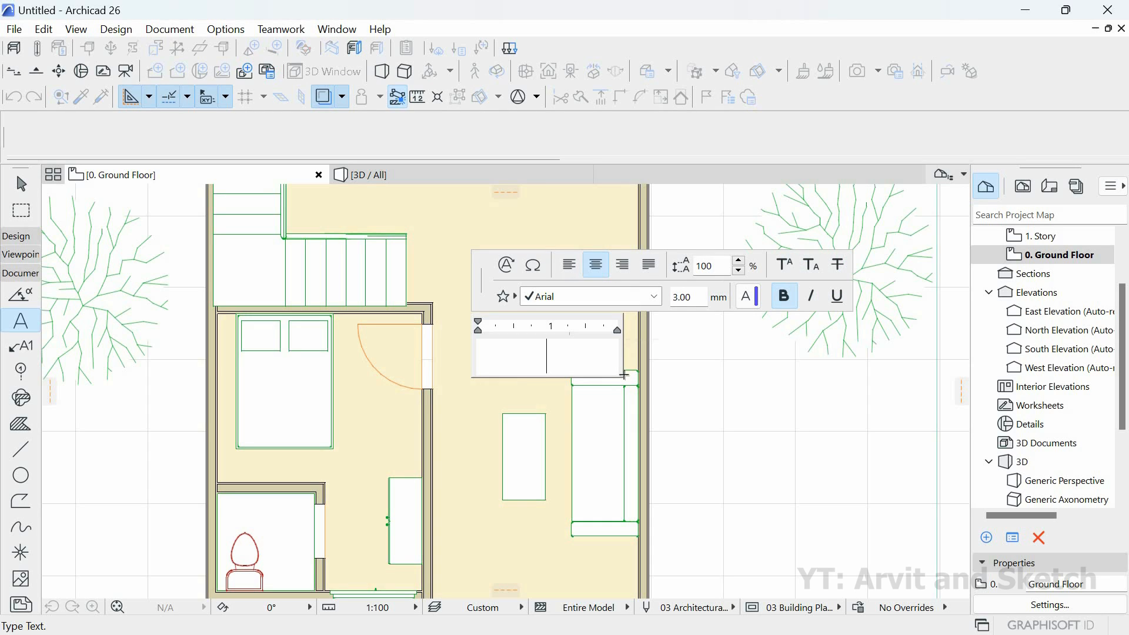
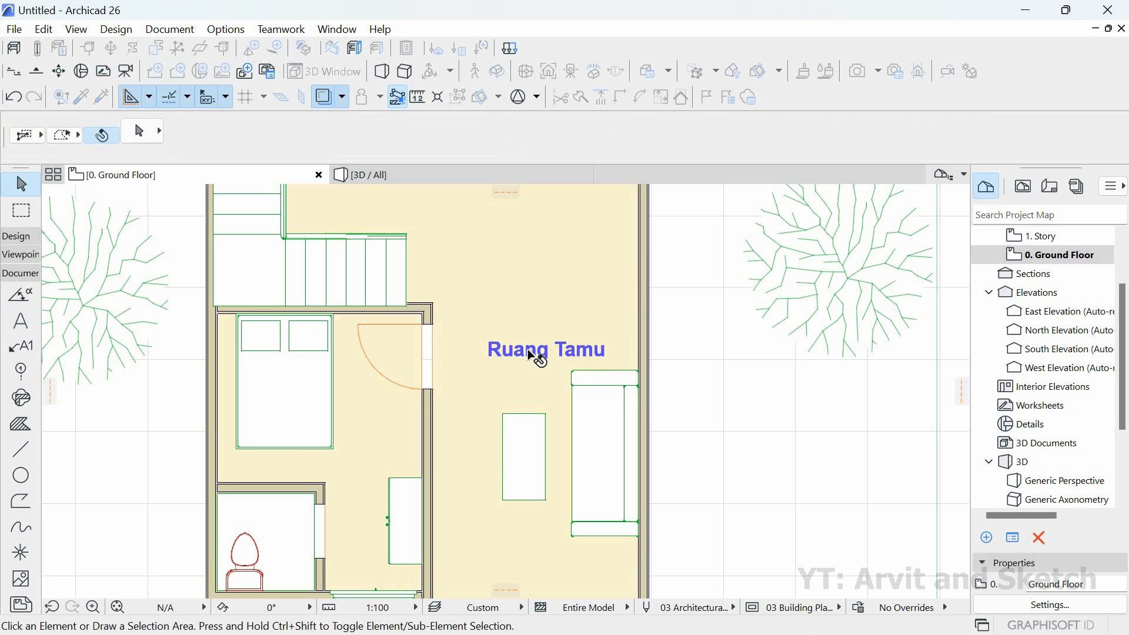
Move the Ruang Tamu label down onto the coffee table in the living room and clear the selection
{"action": "left_click", "coordinate": [544, 354]}
{"action": "left_click_drag", "start_coordinate": [550, 357], "coordinate": [537, 462]}
{"action": "scroll", "coordinate": [553, 382], "scroll_direction": "down", "scroll_amount": 2}
{"action": "scroll", "coordinate": [538, 453], "scroll_direction": "down", "scroll_amount": 4}
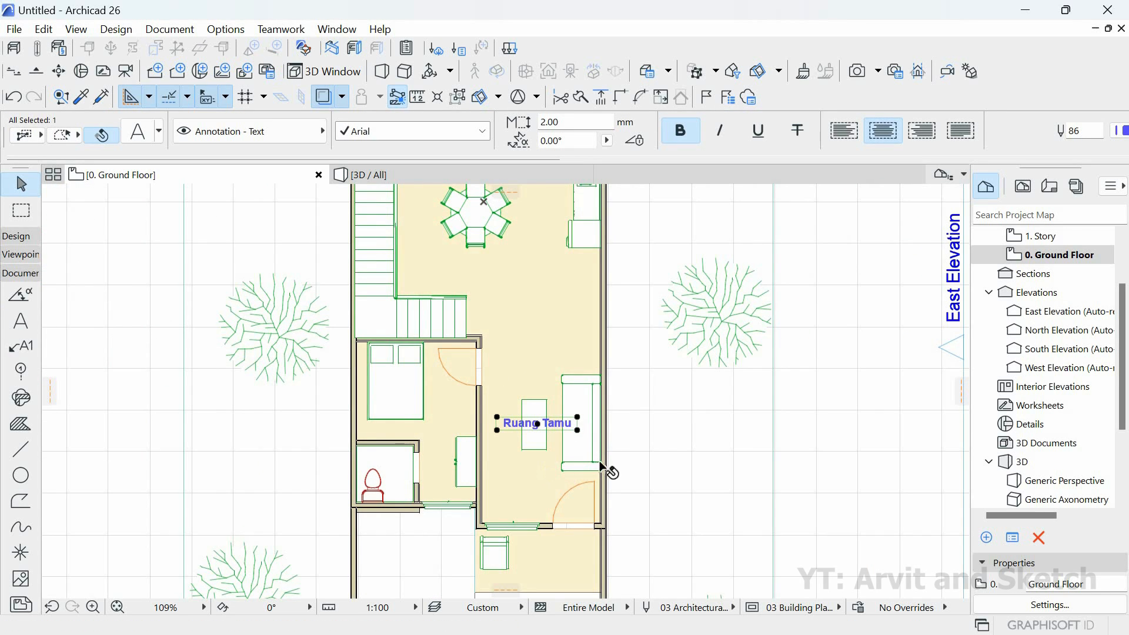
{"action": "scroll", "coordinate": [605, 467], "scroll_direction": "up", "scroll_amount": 4}
{"action": "scroll", "coordinate": [647, 433], "scroll_direction": "up", "scroll_amount": 2}
{"action": "left_click", "coordinate": [88, 386]}
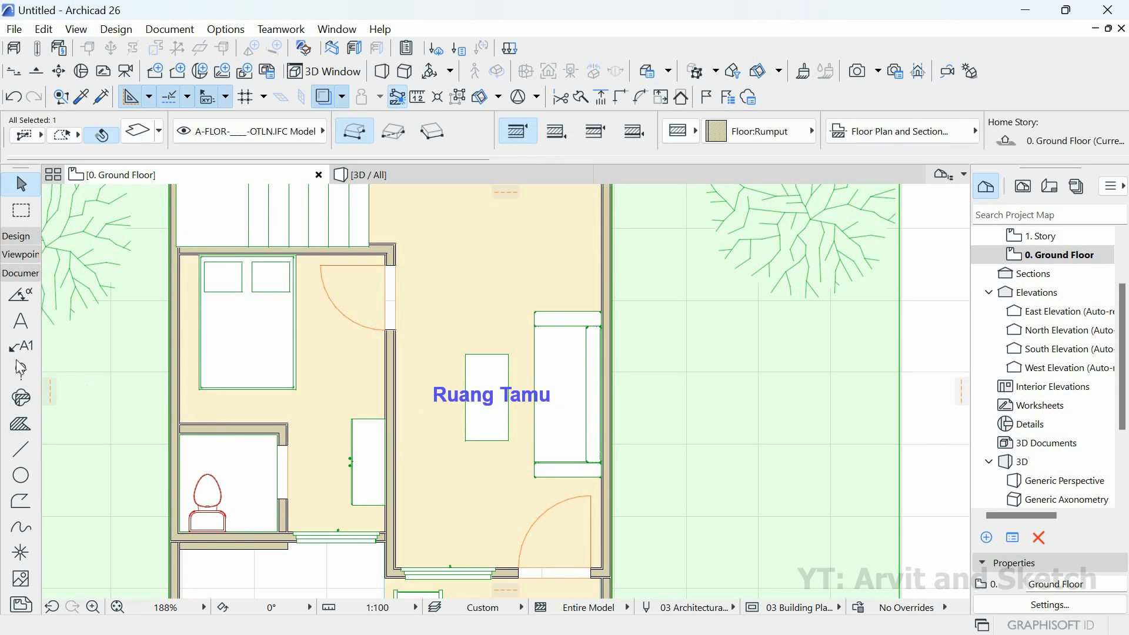
{"action": "key", "text": "Escape"}
Place a centred text block reading "Kamar Utama" in the bedroom, near the foot of the bed
{"action": "left_click", "coordinate": [21, 321]}
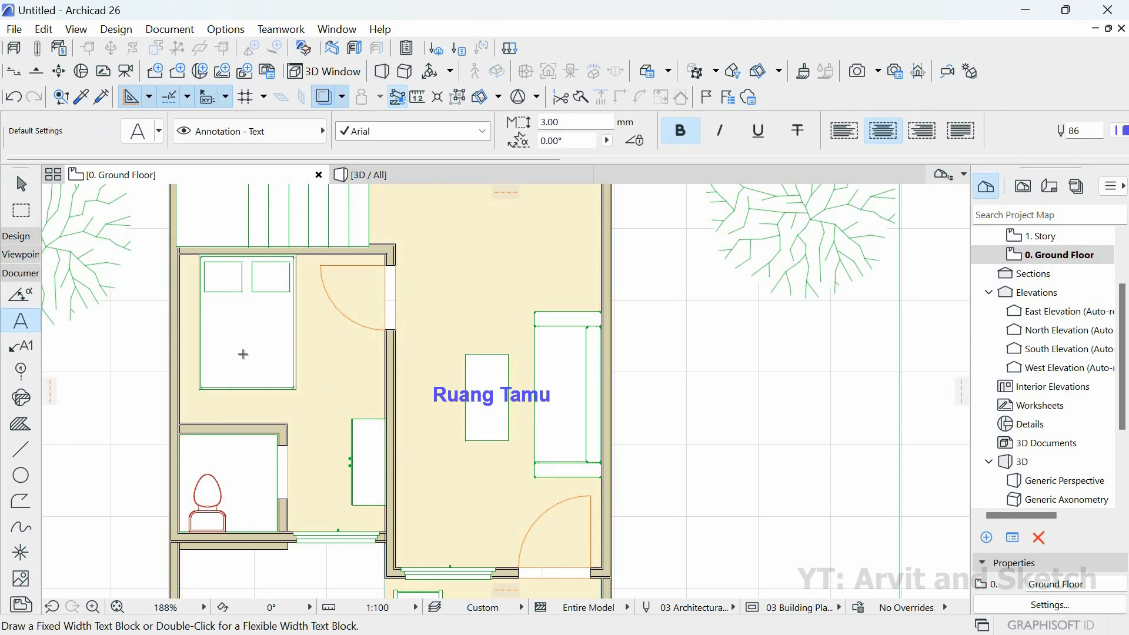
{"action": "left_click", "coordinate": [344, 390]}
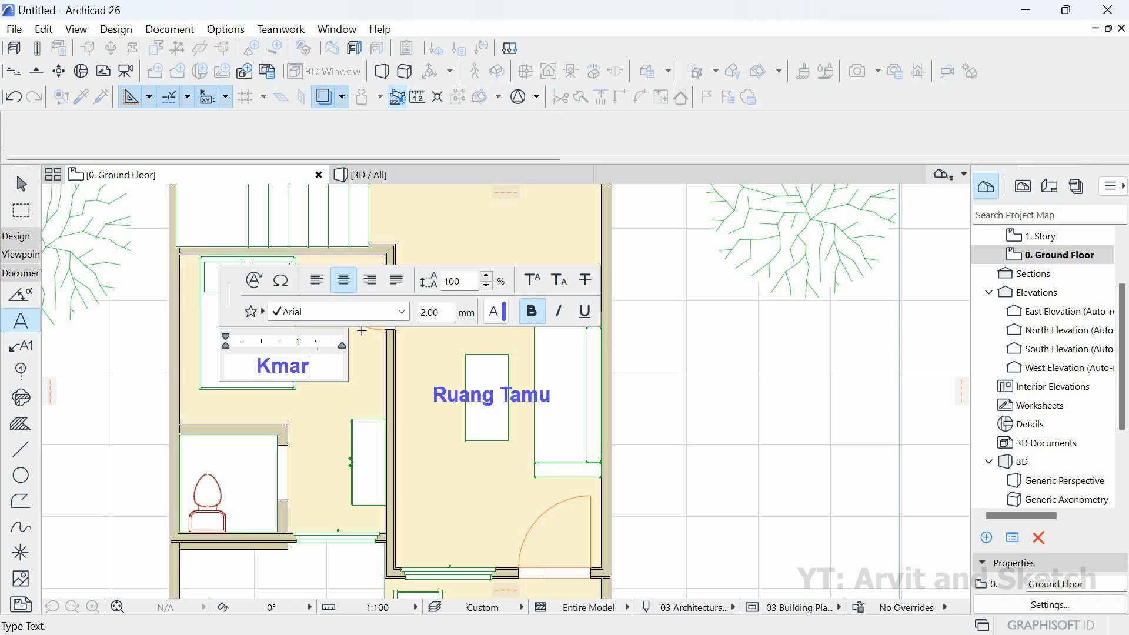
{"action": "type", "text": "amar Utama"}
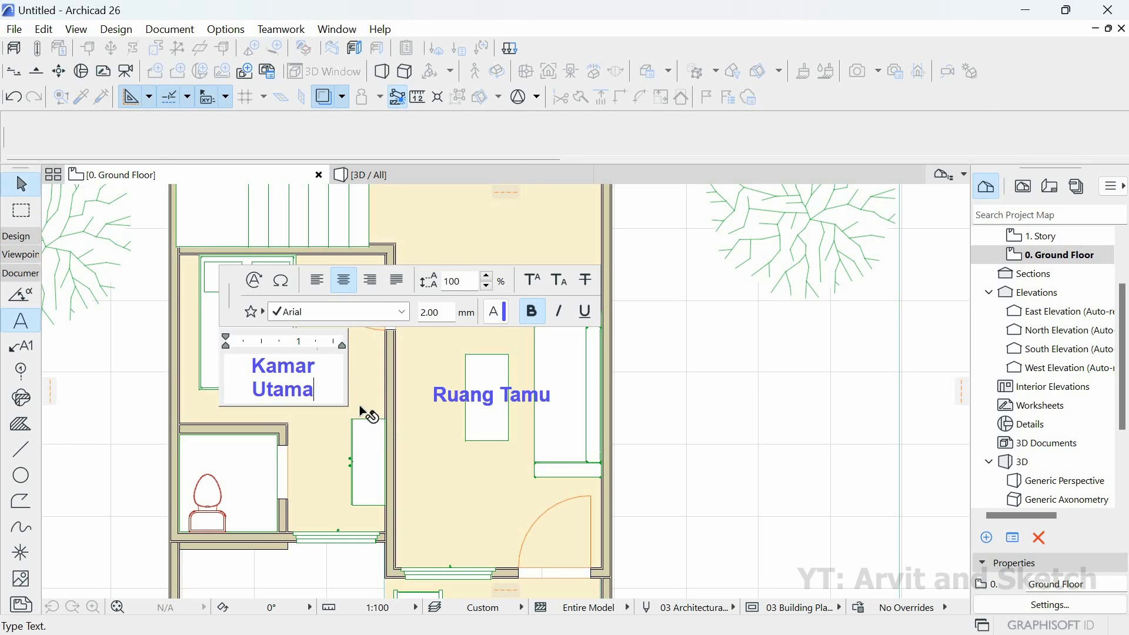
{"action": "left_click", "coordinate": [285, 374]}
Widen the Kamar Utama text block so the label fits on one line and shift it slightly down within the bedroom
{"action": "left_click", "coordinate": [341, 355]}
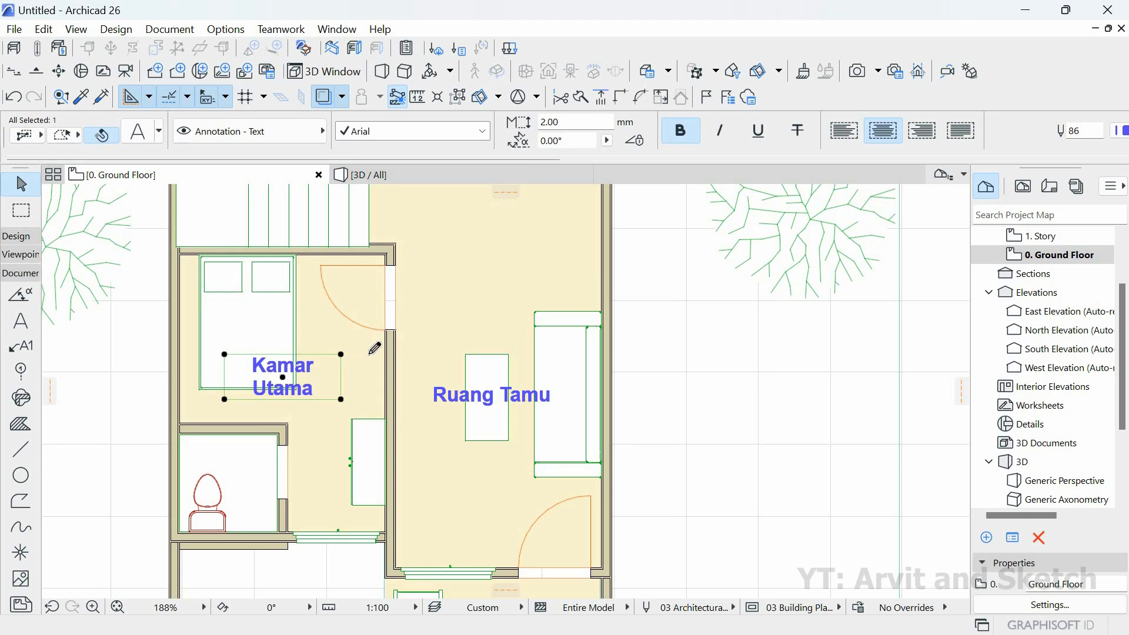
{"action": "left_click", "coordinate": [369, 355]}
{"action": "key", "text": "ctrl+d"}
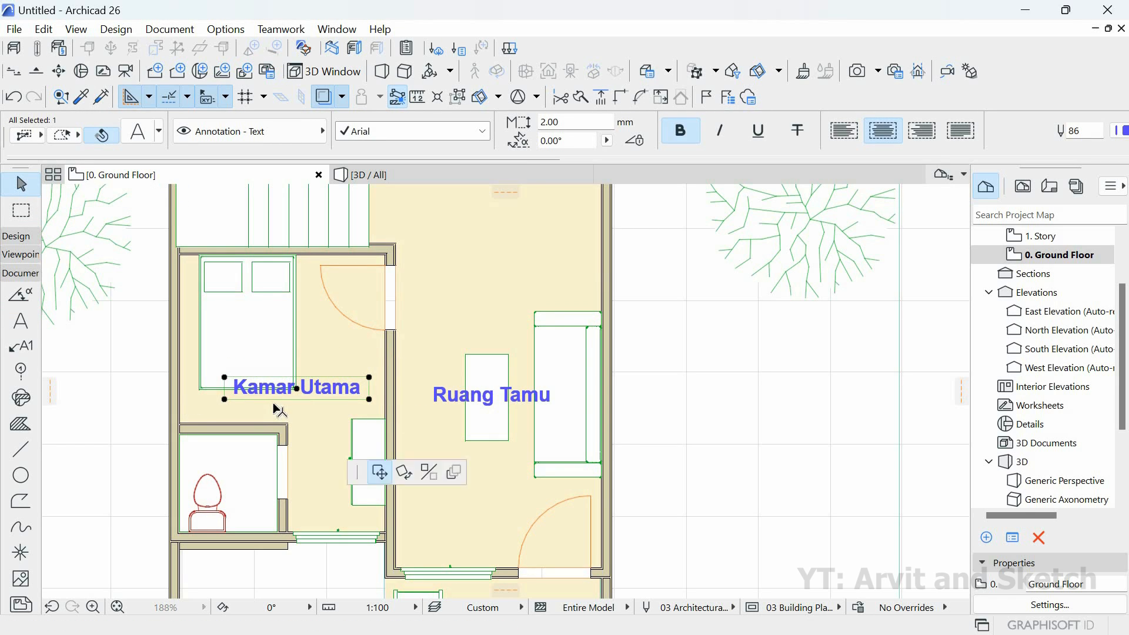
{"action": "left_click", "coordinate": [320, 402]}
{"action": "left_click", "coordinate": [298, 413]}
{"action": "scroll", "coordinate": [299, 414], "scroll_direction": "down", "scroll_amount": 4}
{"action": "left_click", "coordinate": [604, 435]}
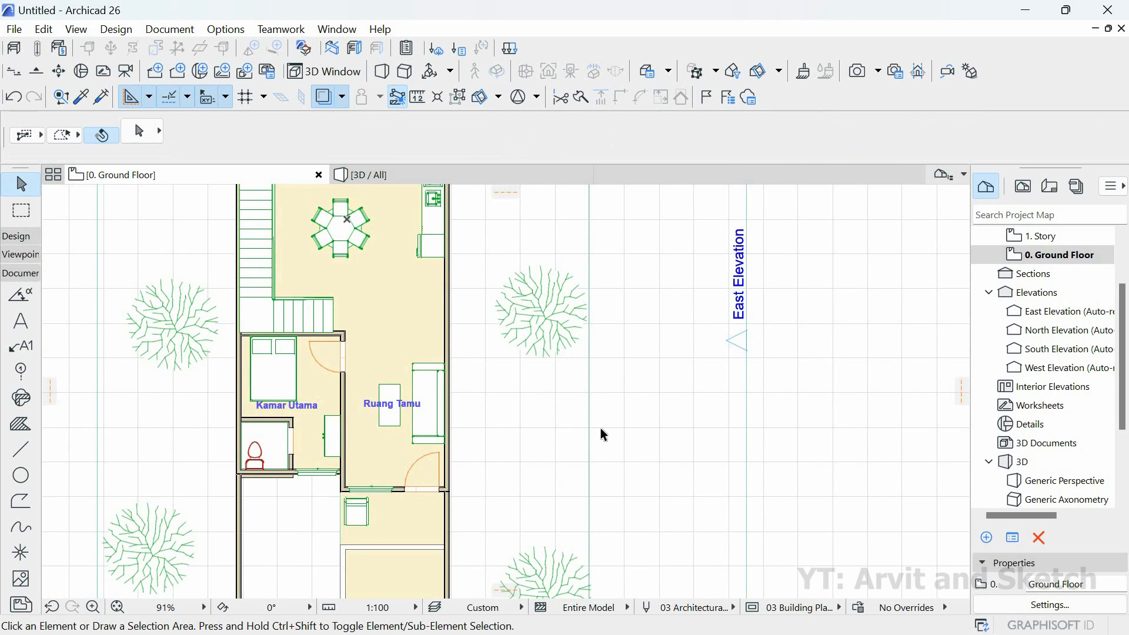
Set the Kamar Utama label's text height to 3 mm and move the label straight up over the lower part of the bed
{"action": "scroll", "coordinate": [524, 382], "scroll_direction": "down", "scroll_amount": 4}
{"action": "scroll", "coordinate": [521, 390], "scroll_direction": "up", "scroll_amount": 2}
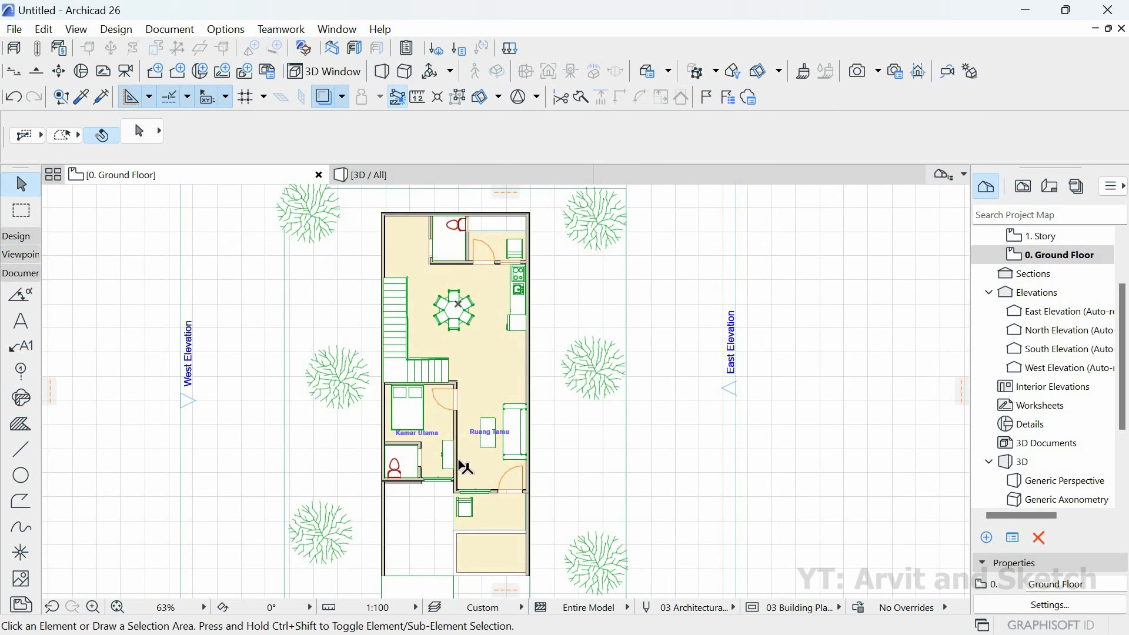
{"action": "scroll", "coordinate": [419, 424], "scroll_direction": "up", "scroll_amount": 6}
{"action": "left_click", "coordinate": [370, 396]}
{"action": "double_click", "coordinate": [408, 402]}
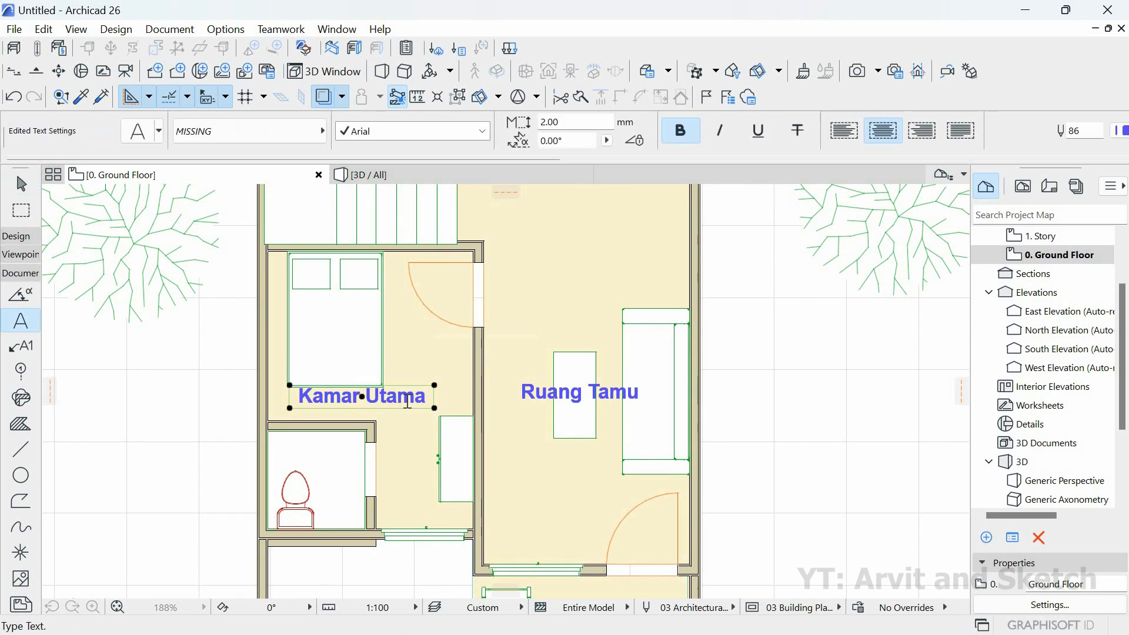
{"action": "key", "text": "ctrl+a"}
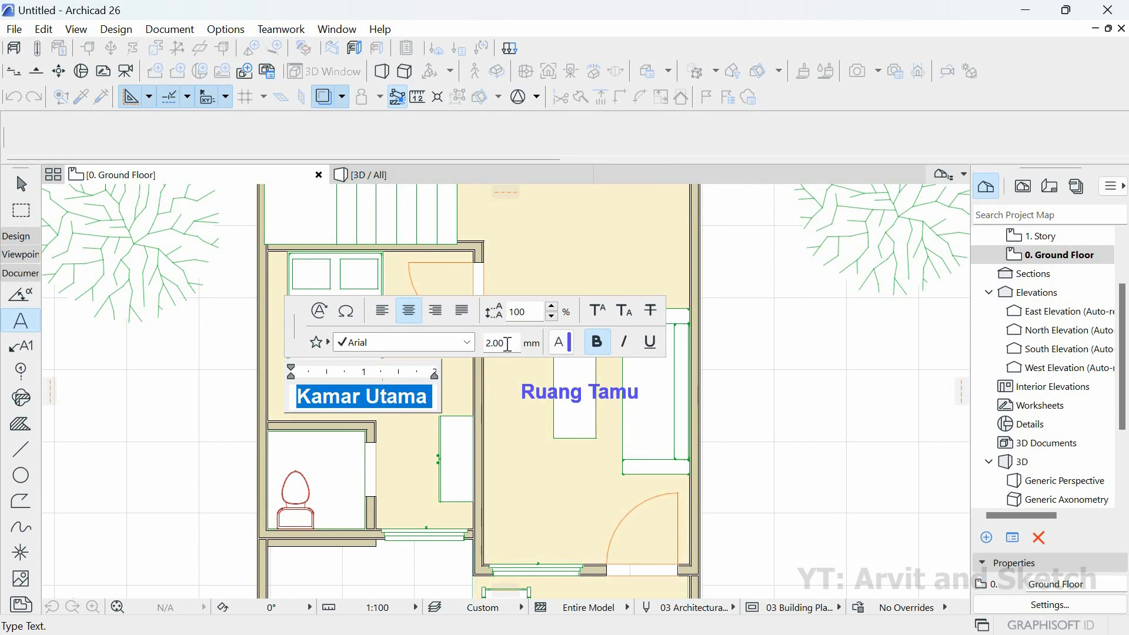
{"action": "key", "text": "Return"}
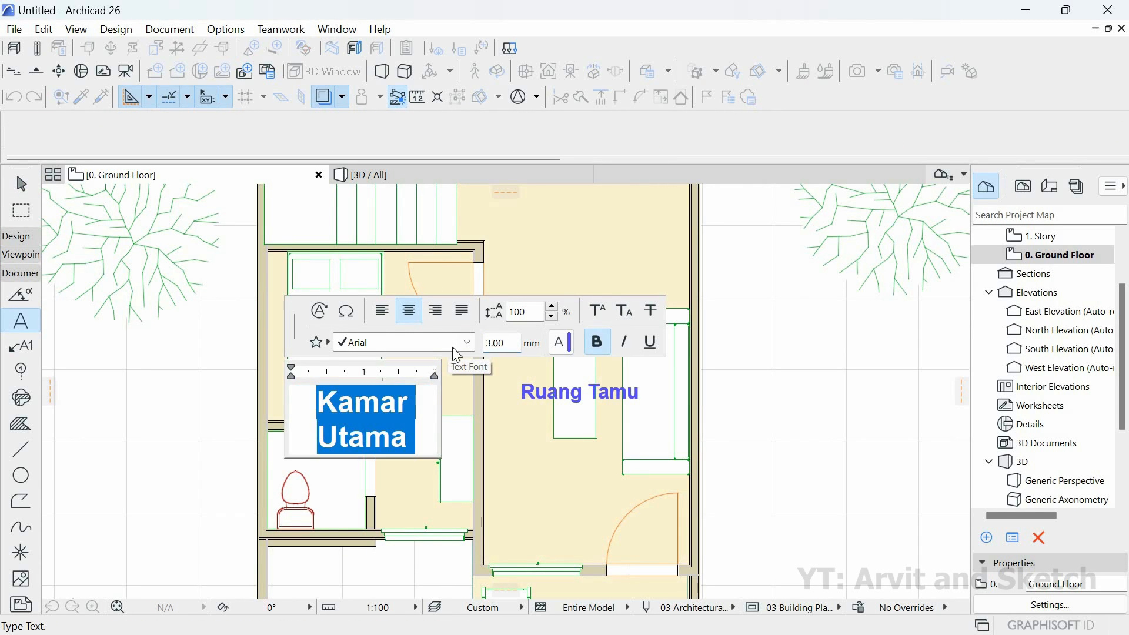
{"action": "left_click", "coordinate": [18, 184]}
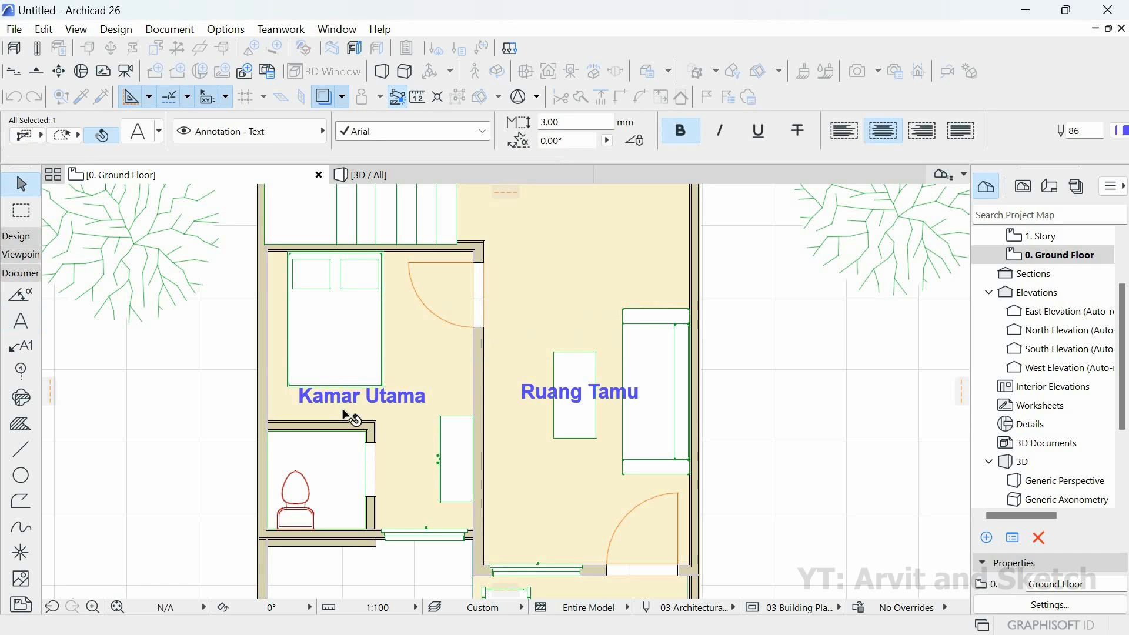
{"action": "left_click", "coordinate": [361, 420]}
{"action": "left_click", "coordinate": [362, 368]}
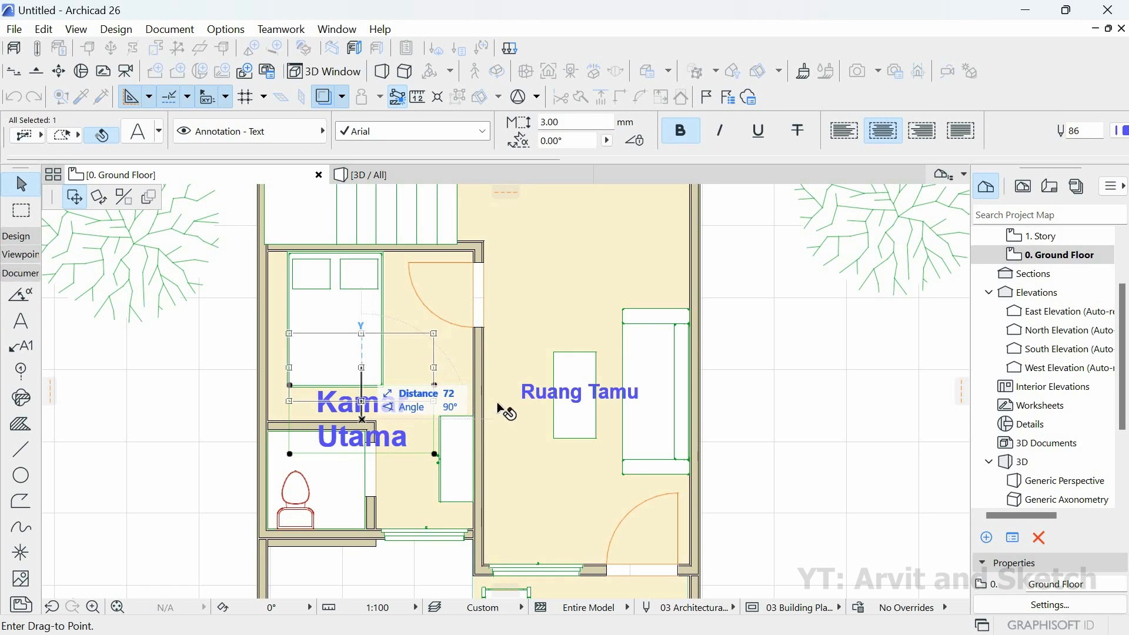
Set the Ruang Tamu label's text height to 3 mm, move the label up over the coffee table and deselect it
{"action": "left_click", "coordinate": [557, 393]}
{"action": "double_click", "coordinate": [557, 394]}
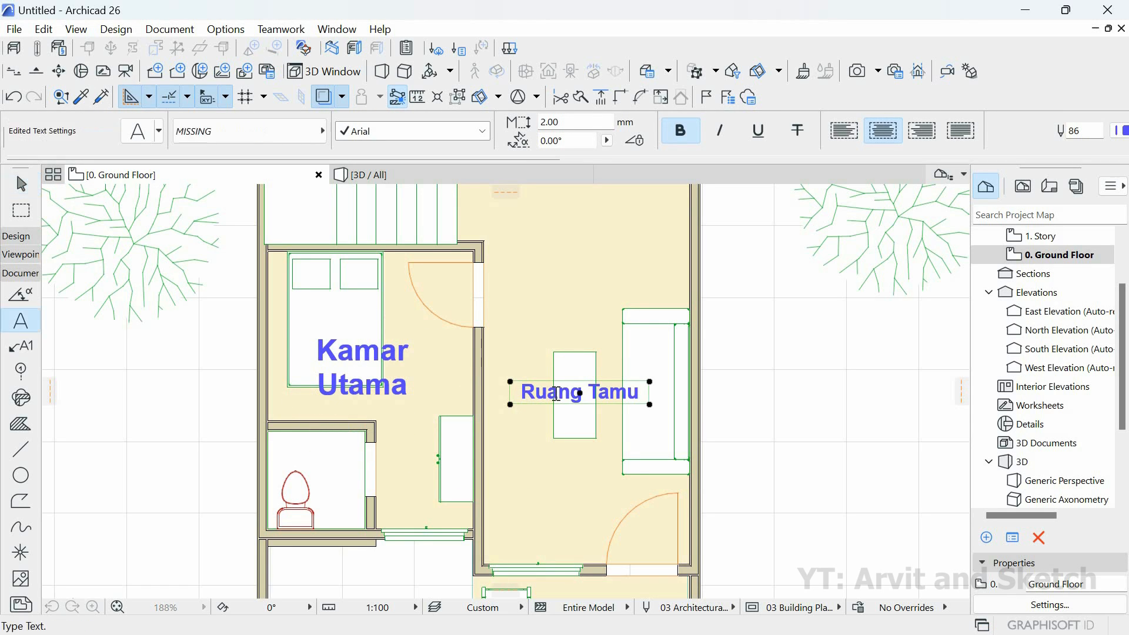
{"action": "type", "text": "3"}
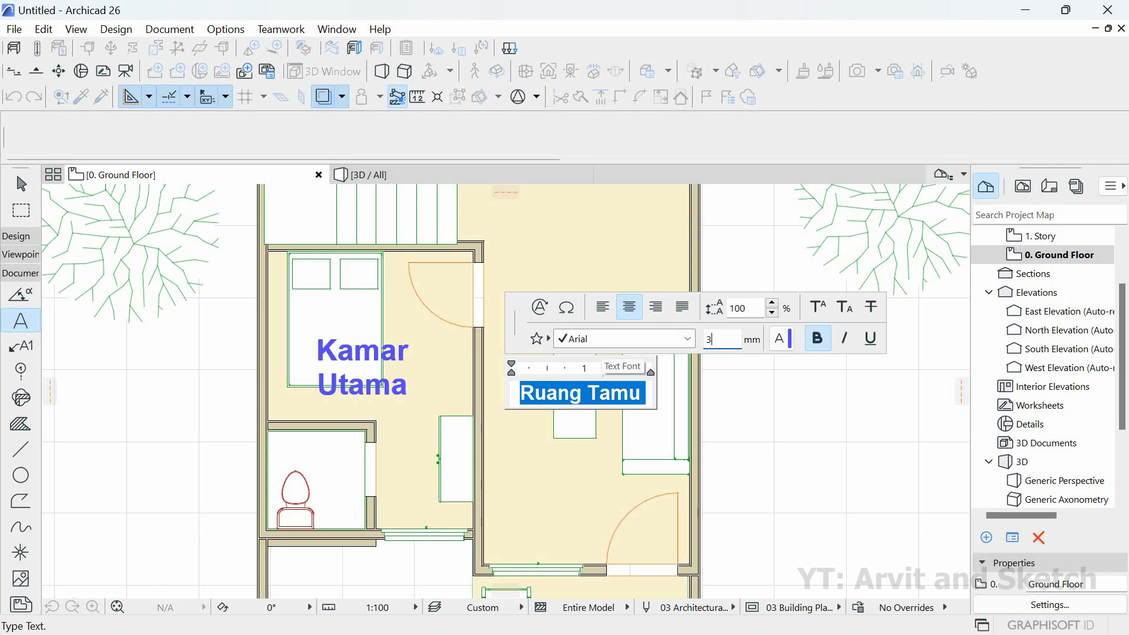
{"action": "key", "text": "Return"}
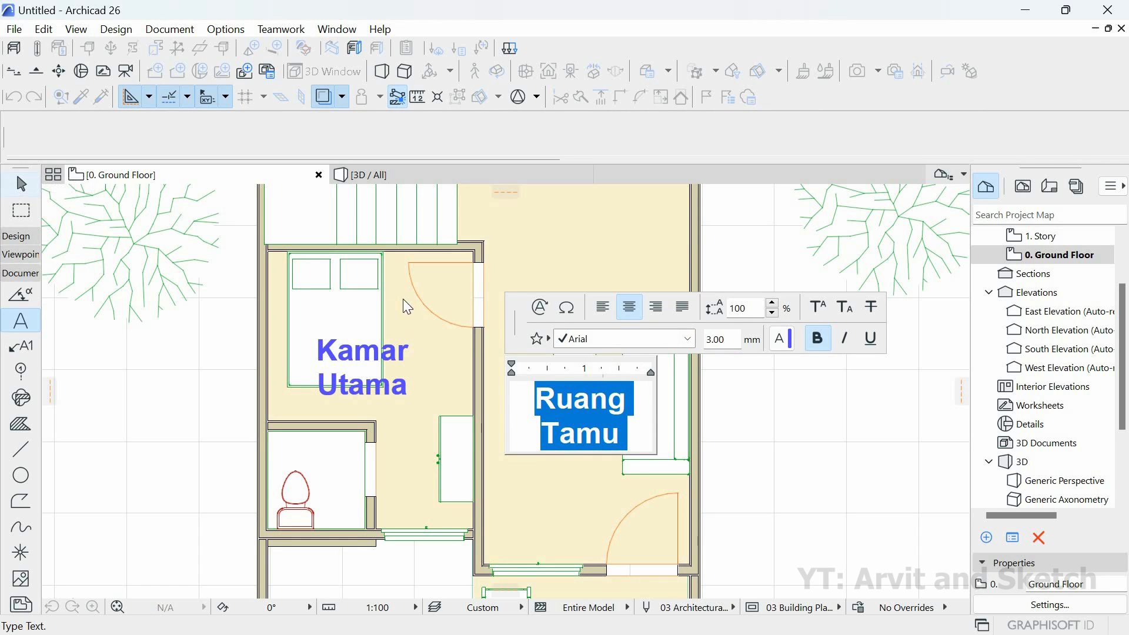
{"action": "left_click", "coordinate": [18, 188]}
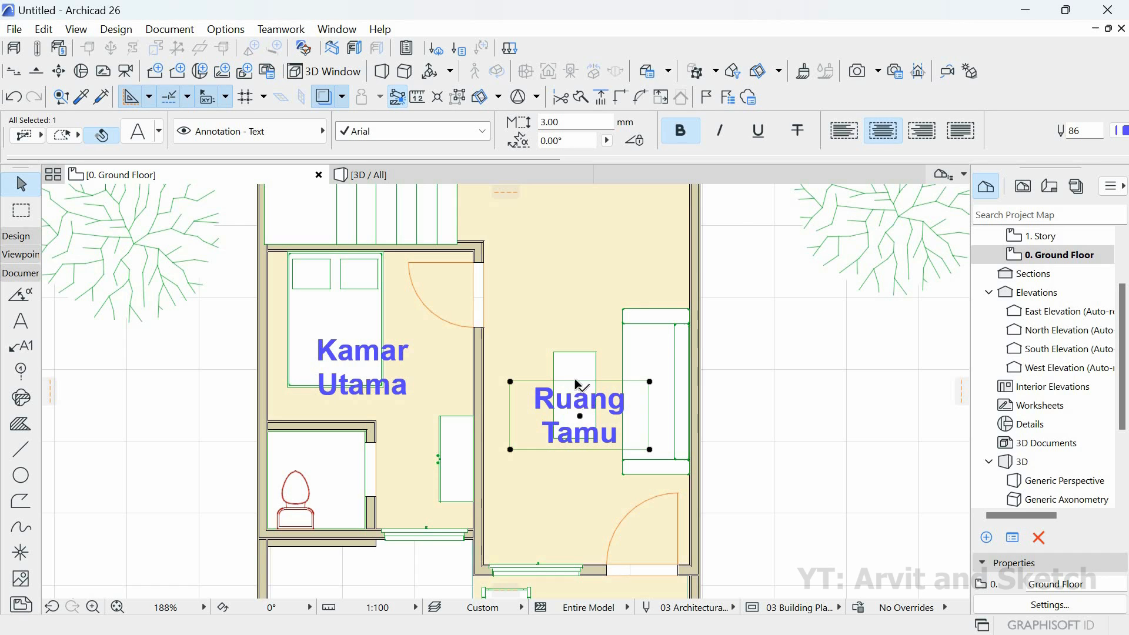
{"action": "left_click_drag", "start_coordinate": [578, 386], "coordinate": [574, 334]}
{"action": "scroll", "coordinate": [581, 385], "scroll_direction": "down", "scroll_amount": 1}
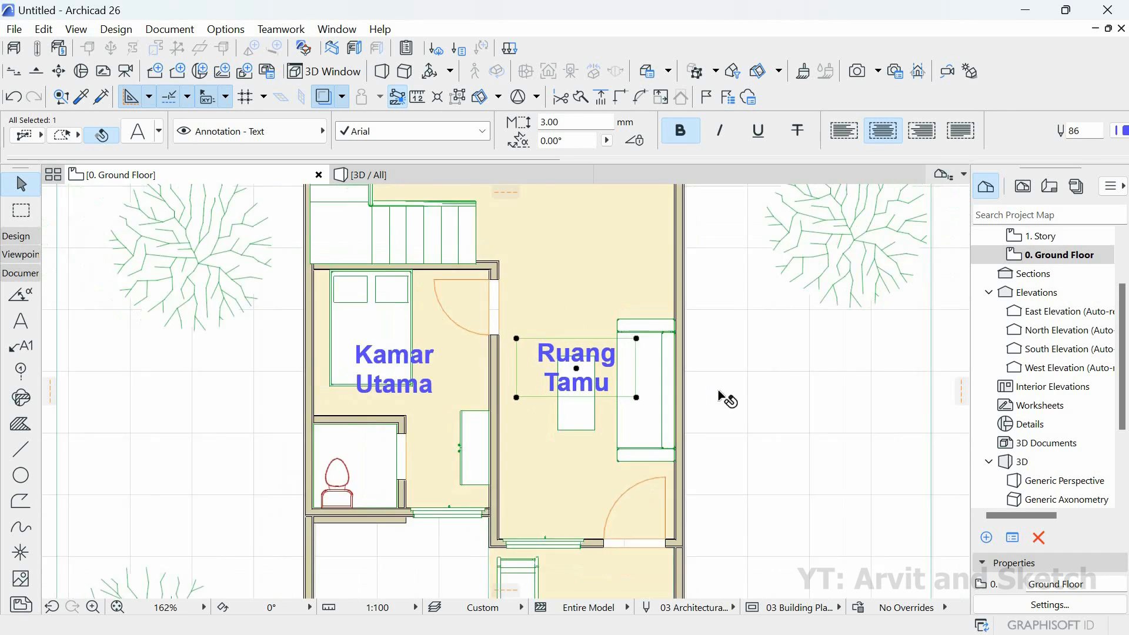
{"action": "scroll", "coordinate": [723, 398], "scroll_direction": "down", "scroll_amount": 2}
{"action": "key", "text": "Escape"}
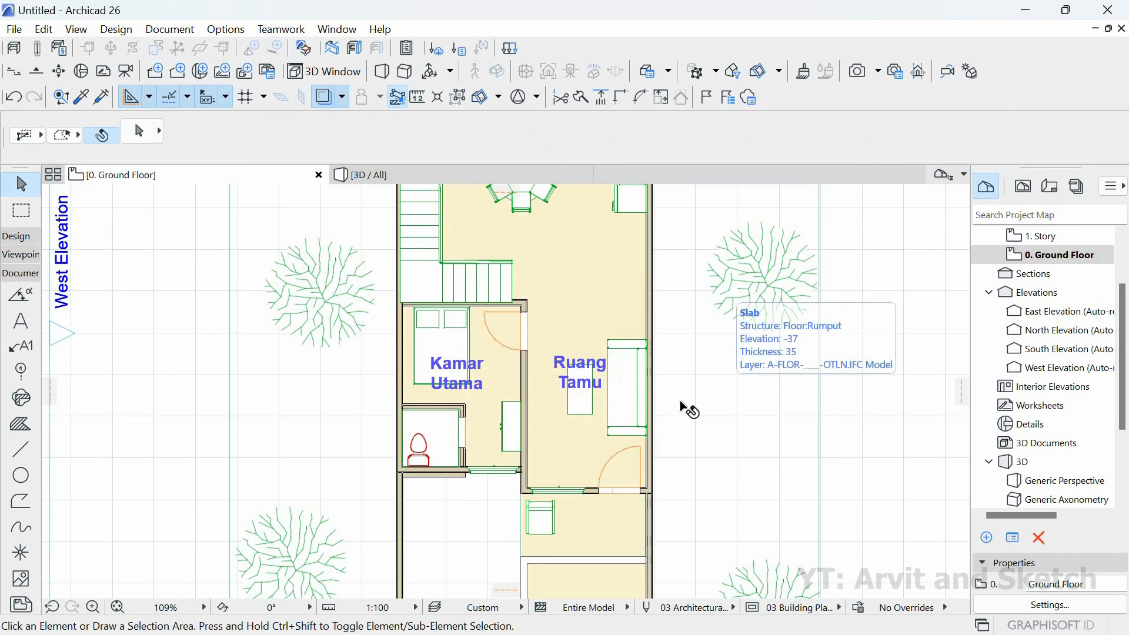
Review the floor plans of 1. Story, 2. Story and 3. Level 4, then return to the ground floor
{"action": "scroll", "coordinate": [685, 405], "scroll_direction": "down", "scroll_amount": 3}
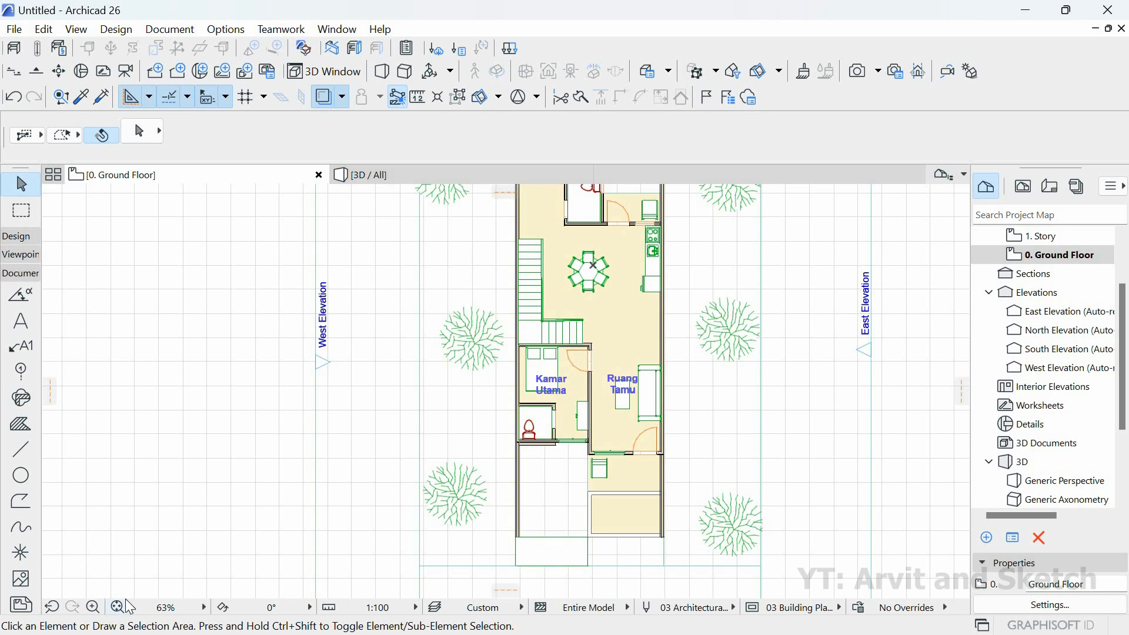
{"action": "left_click", "coordinate": [117, 607]}
{"action": "scroll", "coordinate": [1056, 313], "scroll_direction": "up", "scroll_amount": 3}
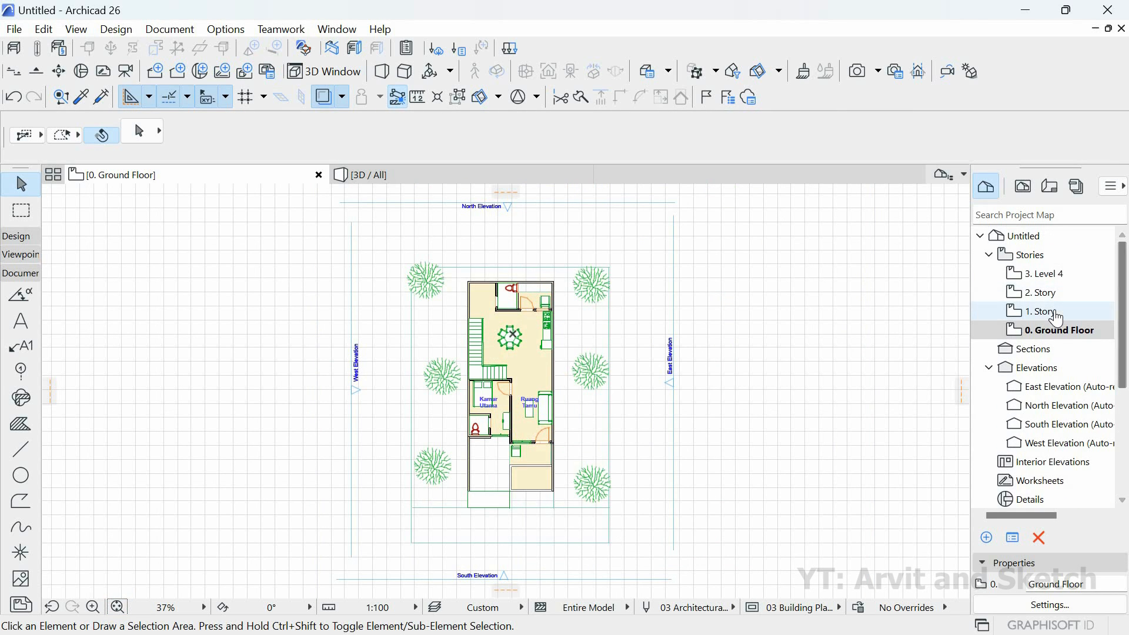
{"action": "double_click", "coordinate": [1055, 315]}
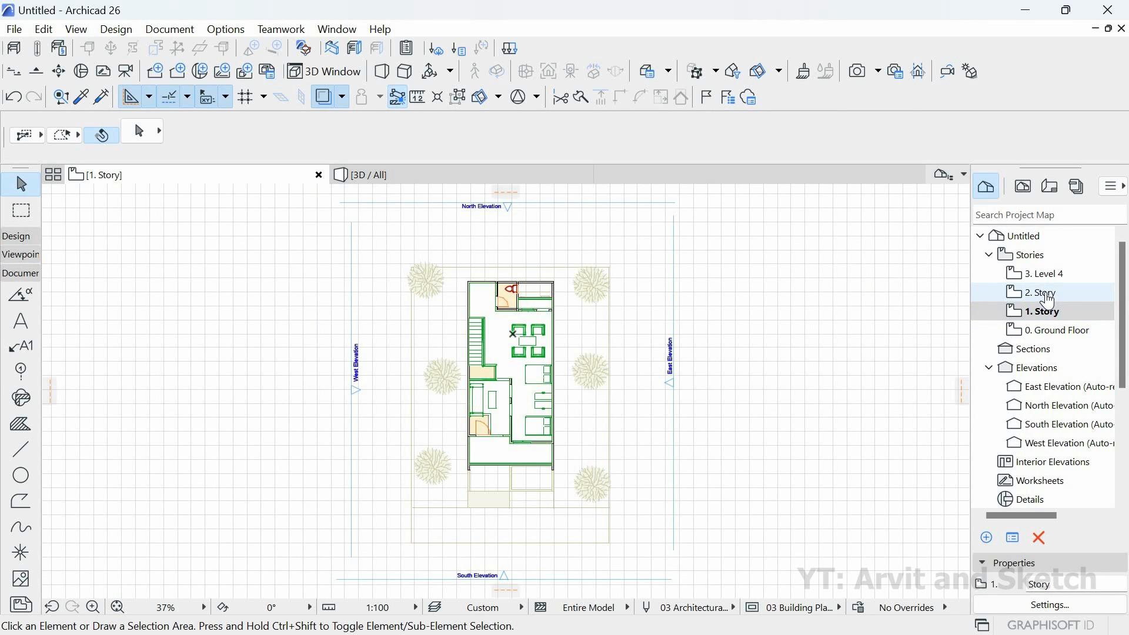
{"action": "double_click", "coordinate": [1048, 297]}
{"action": "double_click", "coordinate": [1045, 274]}
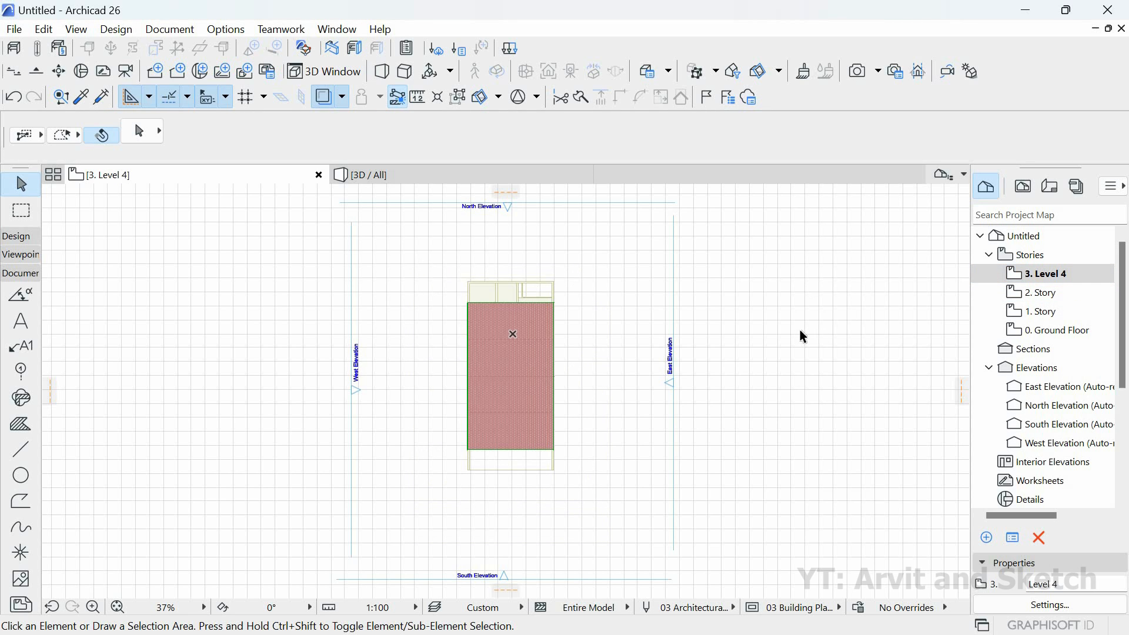
{"action": "double_click", "coordinate": [1074, 334]}
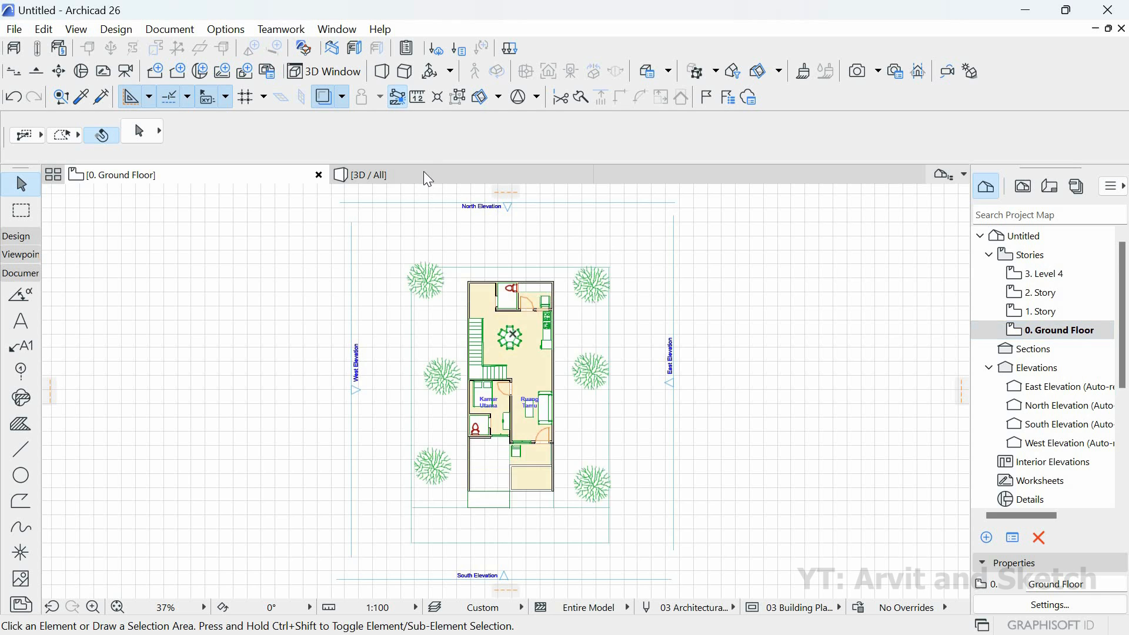
Inspect the finished house in the 3D view from different sides
{"action": "key", "text": "F3"}
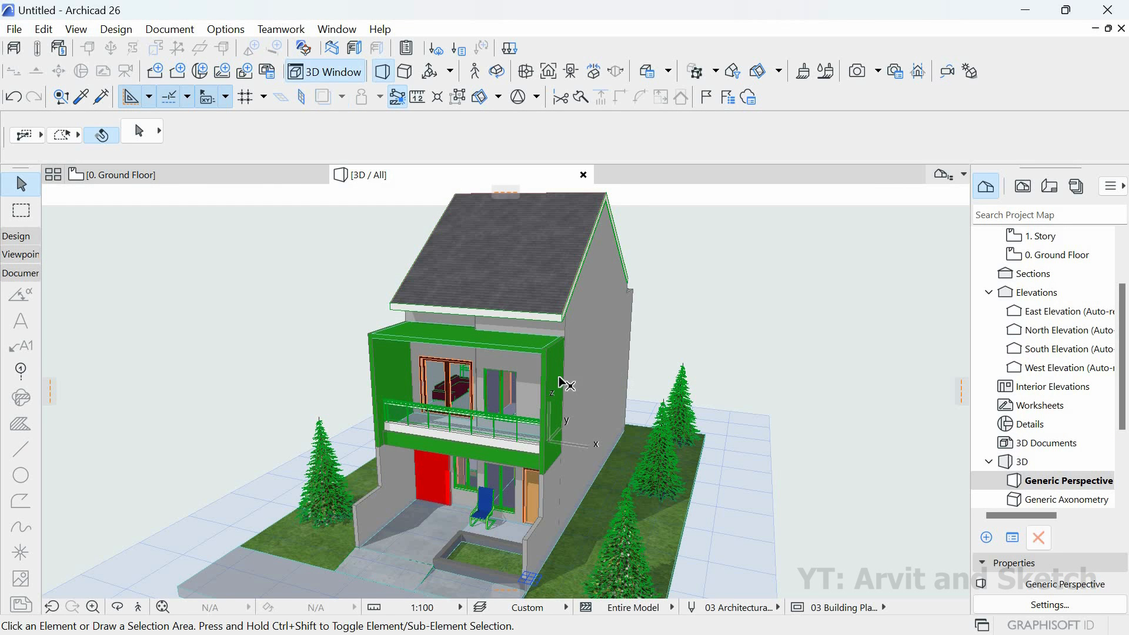
{"action": "scroll", "coordinate": [560, 382], "scroll_direction": "down", "scroll_amount": 1}
{"action": "middle_click_drag", "start_coordinate": [568, 384], "coordinate": [794, 376], "text": "shift"}
{"action": "middle_click_drag", "start_coordinate": [522, 538], "coordinate": [698, 334], "text": "shift"}
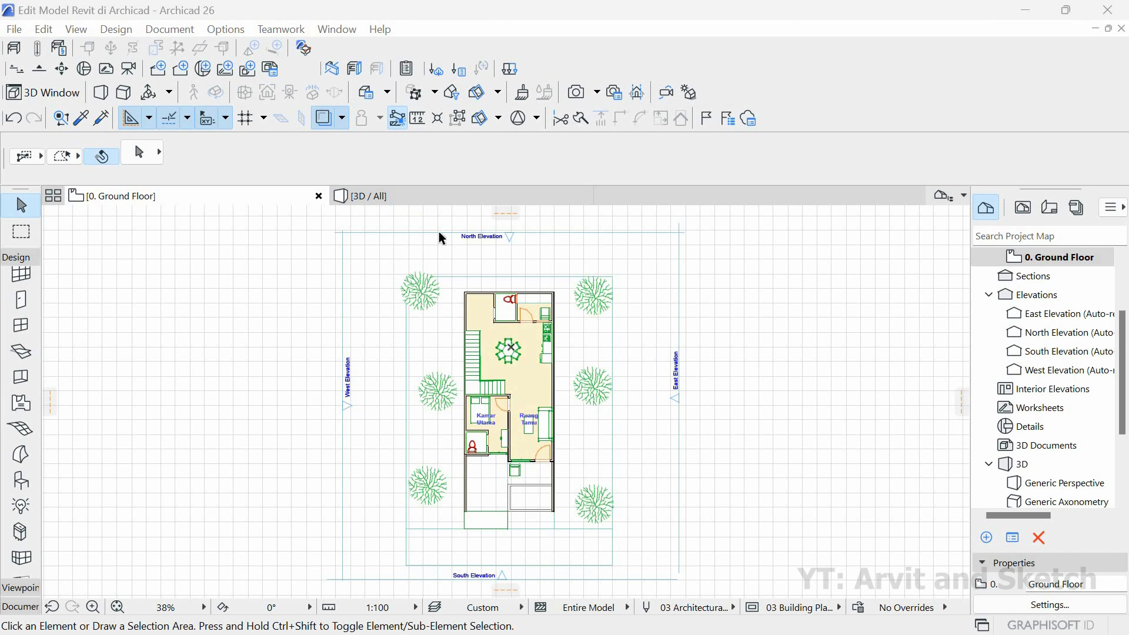
Shorten the North Elevation marker line at both ends to the grass slab's width and move it closer to the slab's upper edge
{"action": "left_click", "coordinate": [528, 233]}
{"action": "scroll", "coordinate": [528, 232], "scroll_direction": "up", "scroll_amount": 4}
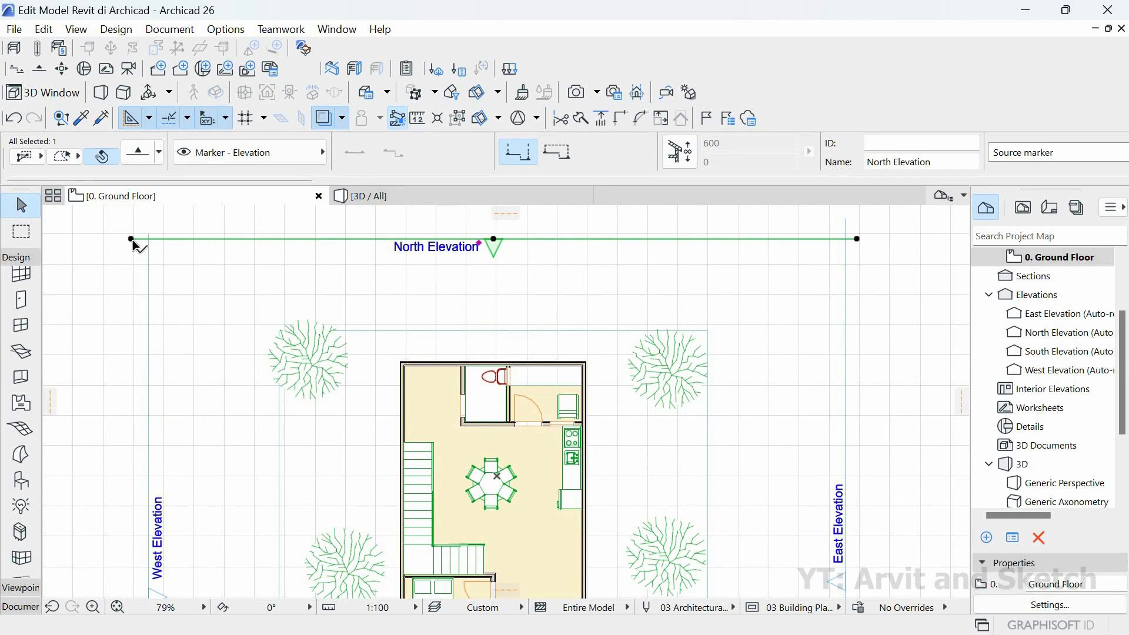
{"action": "left_click", "coordinate": [132, 240]}
{"action": "left_click", "coordinate": [174, 199]}
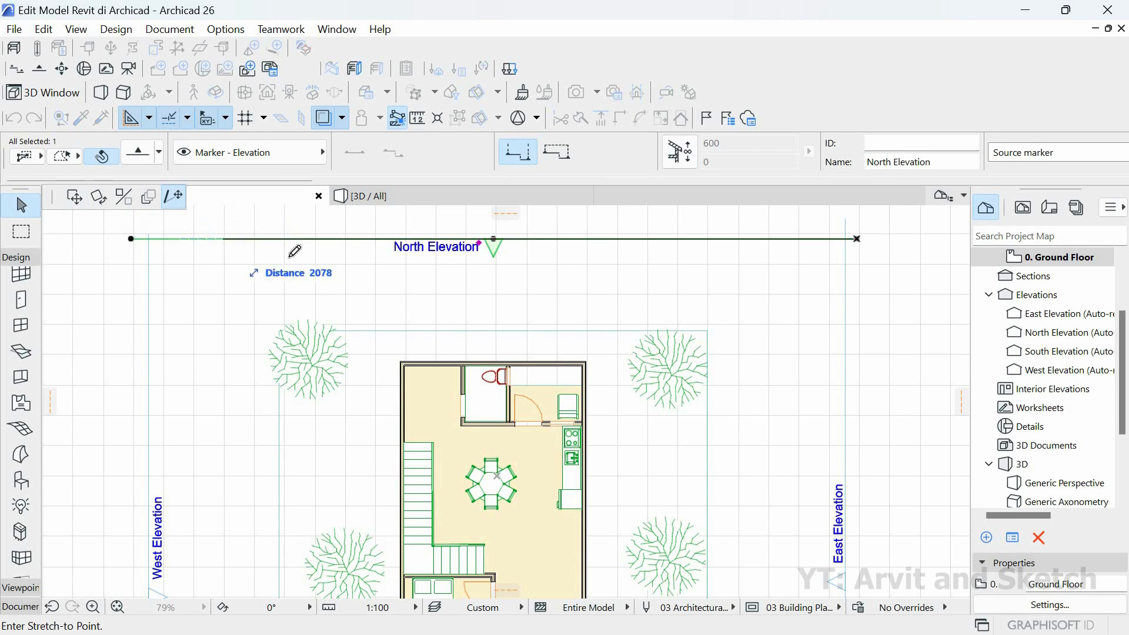
{"action": "left_click", "coordinate": [287, 340]}
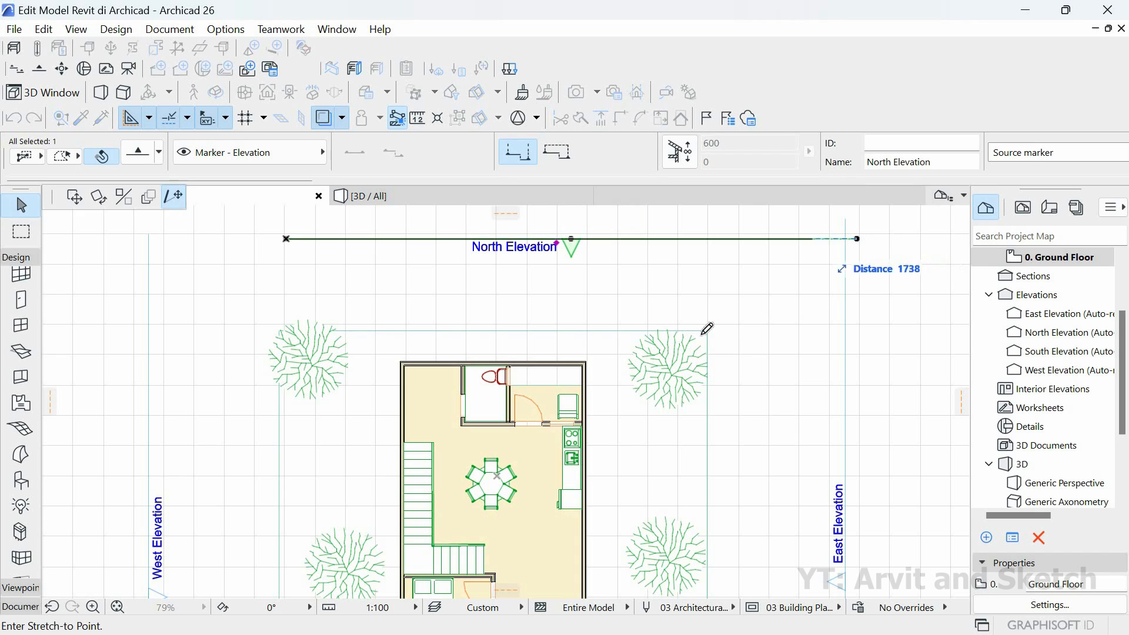
{"action": "left_click", "coordinate": [706, 332]}
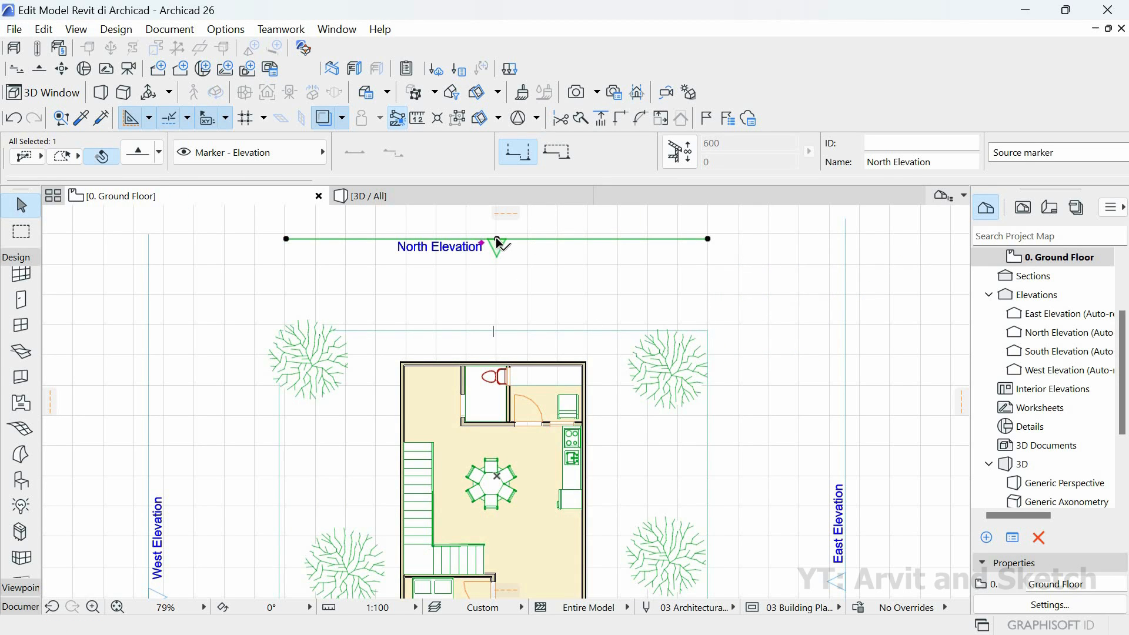
{"action": "left_click", "coordinate": [498, 242]}
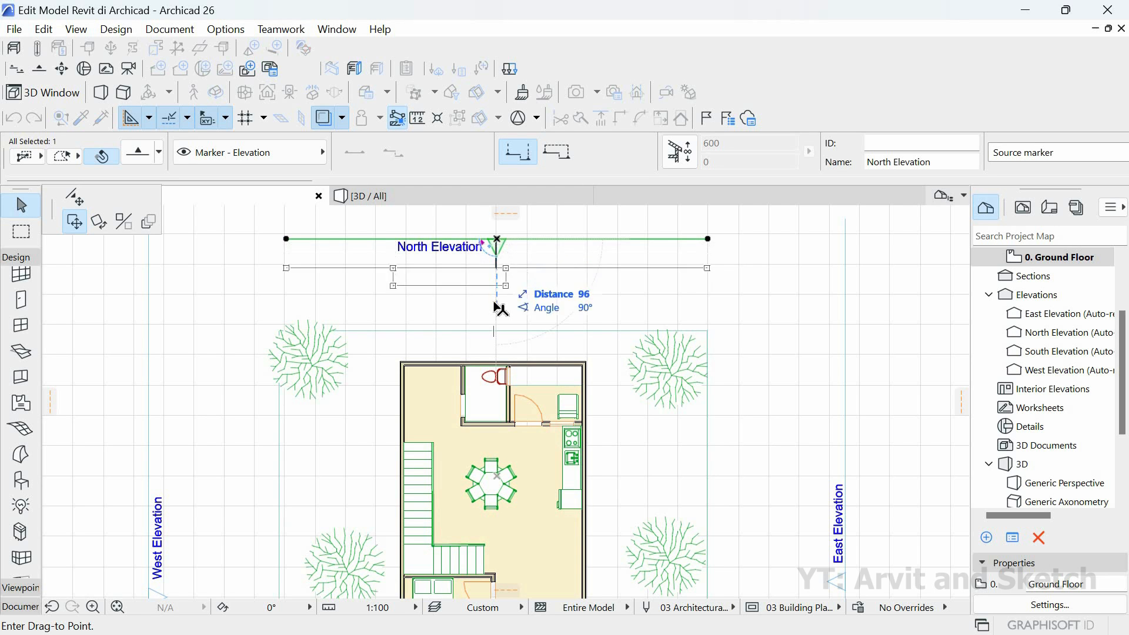
{"action": "left_click", "coordinate": [496, 302]}
Shorten the South Elevation marker line at both ends to the site slab's width and move it up closer to the house
{"action": "scroll", "coordinate": [532, 292], "scroll_direction": "down", "scroll_amount": 5}
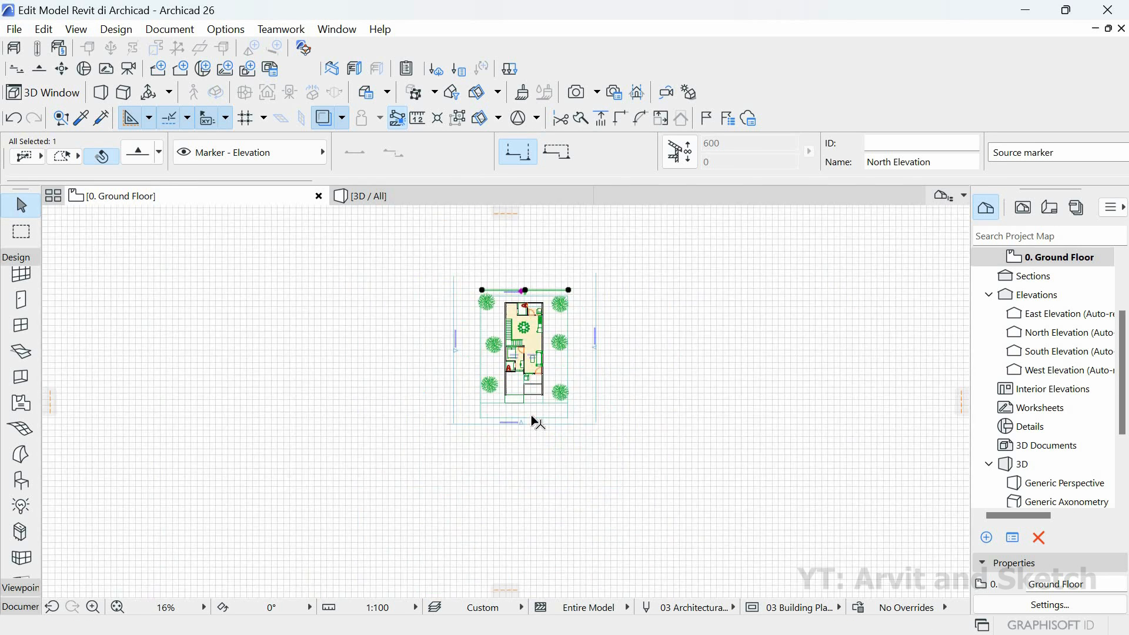
{"action": "scroll", "coordinate": [532, 424], "scroll_direction": "up", "scroll_amount": 4}
{"action": "left_click", "coordinate": [292, 420]}
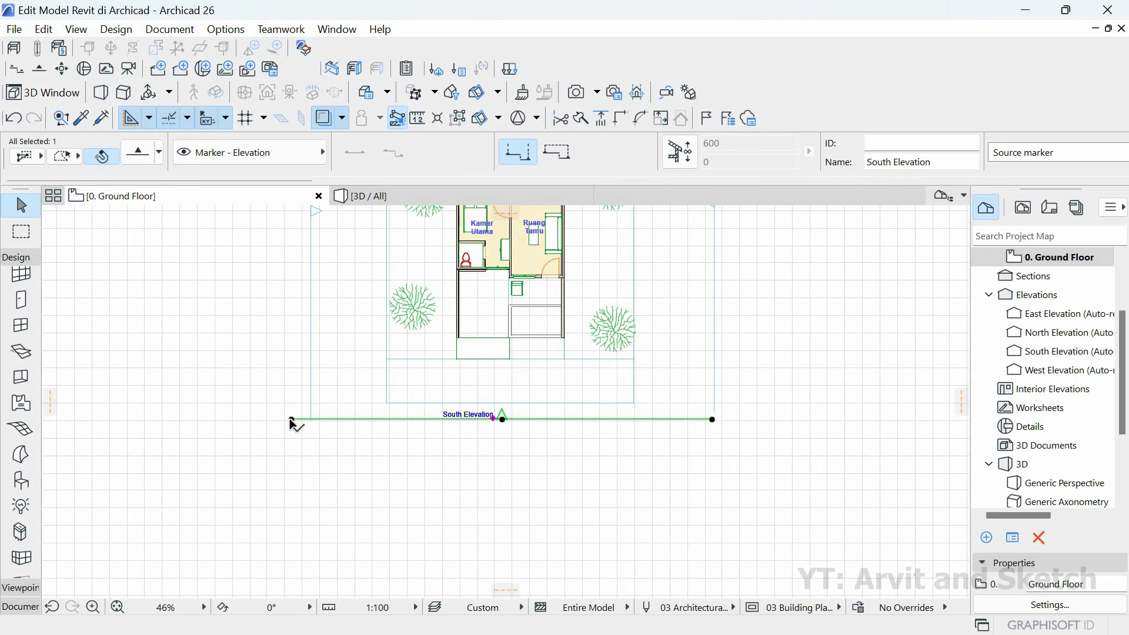
{"action": "left_click", "coordinate": [347, 421]}
{"action": "left_click", "coordinate": [173, 196]}
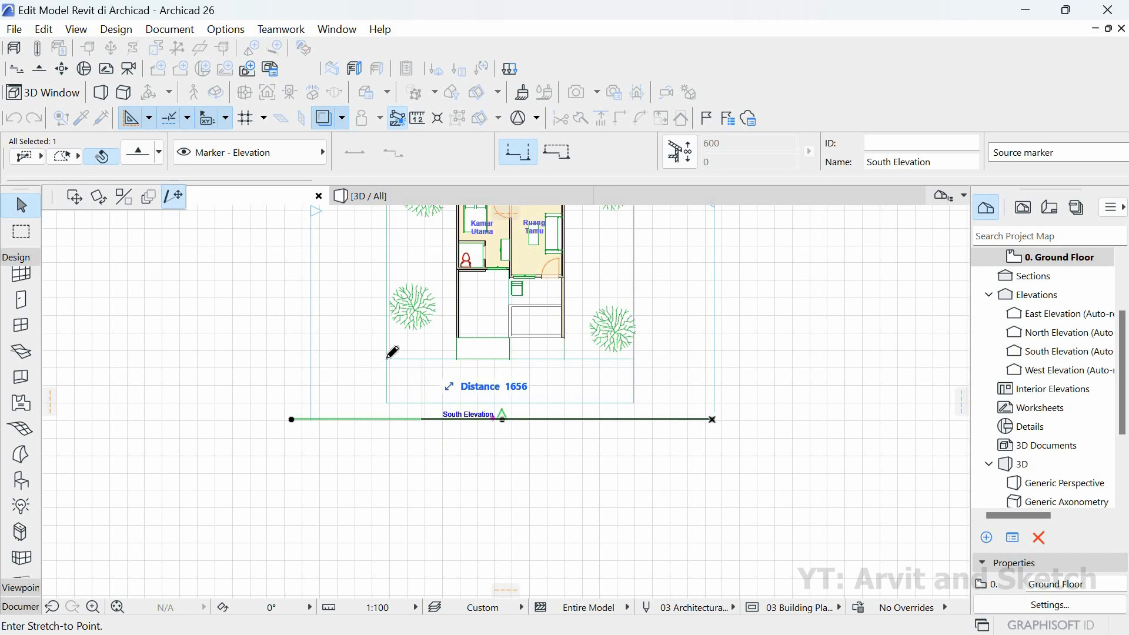
{"action": "left_click", "coordinate": [612, 369]}
{"action": "left_click", "coordinate": [713, 420]}
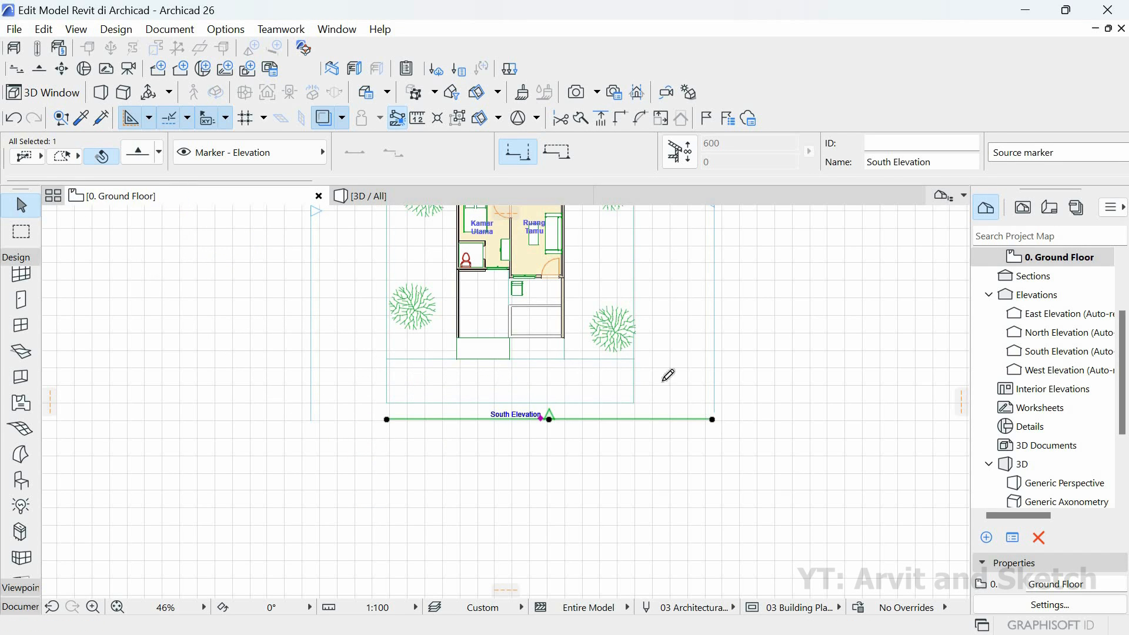
{"action": "left_click", "coordinate": [544, 421]}
{"action": "left_click", "coordinate": [510, 420]}
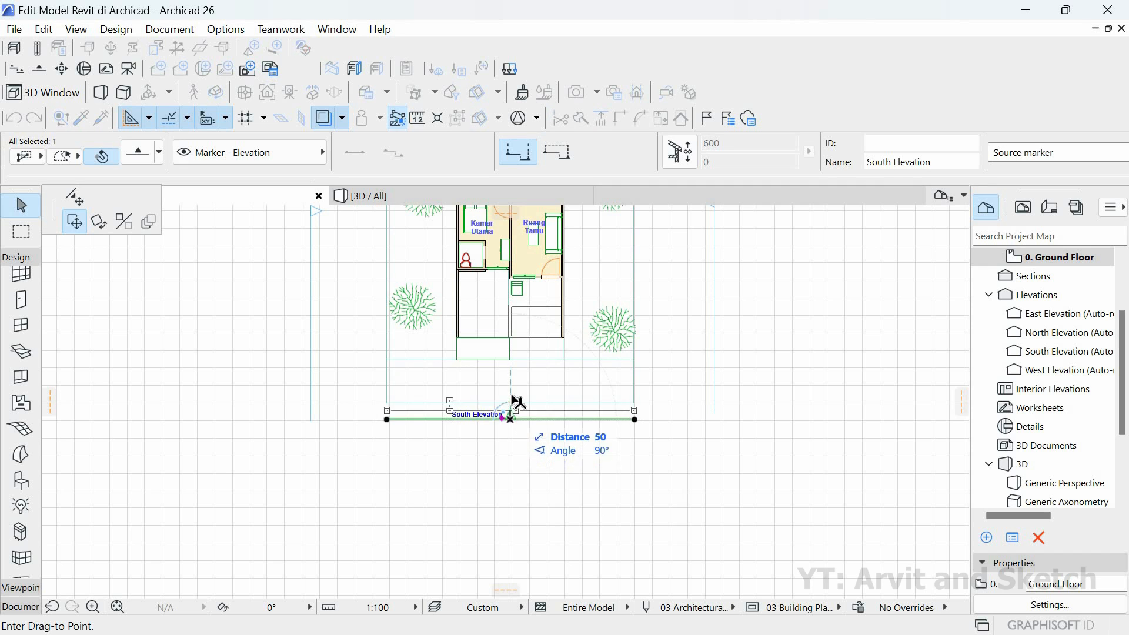
{"action": "left_click", "coordinate": [510, 395]}
Shorten the West Elevation marker line, aligning its upper end with the grass slab's upper edge and its lower end with the South Elevation line
{"action": "scroll", "coordinate": [622, 427], "scroll_direction": "down", "scroll_amount": 6}
{"action": "scroll", "coordinate": [470, 364], "scroll_direction": "up", "scroll_amount": 4}
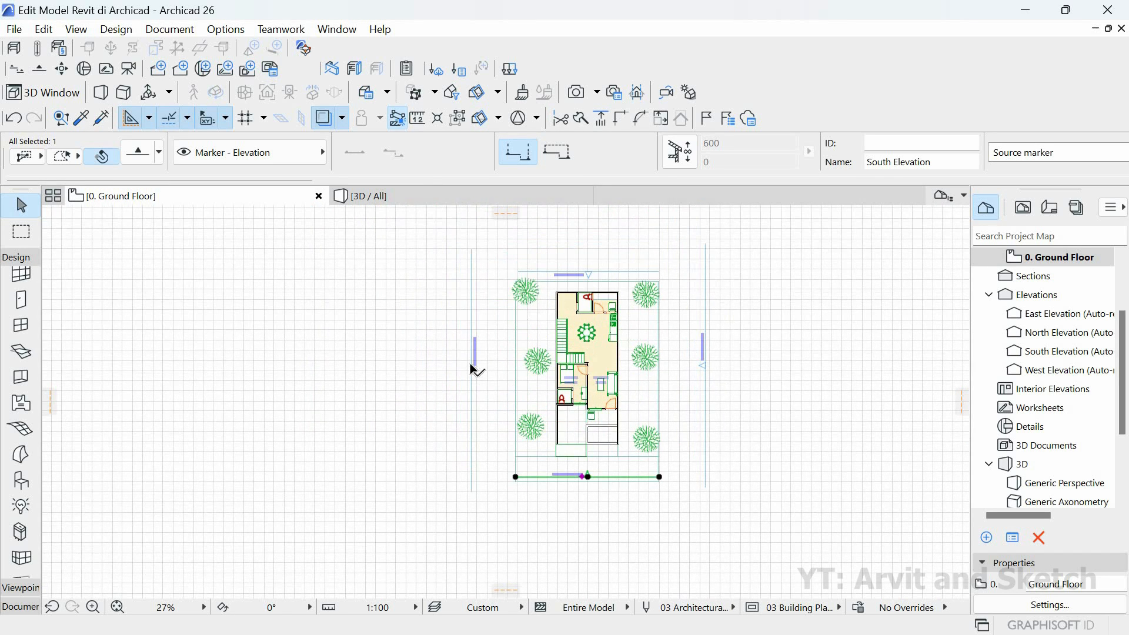
{"action": "left_click", "coordinate": [477, 350]}
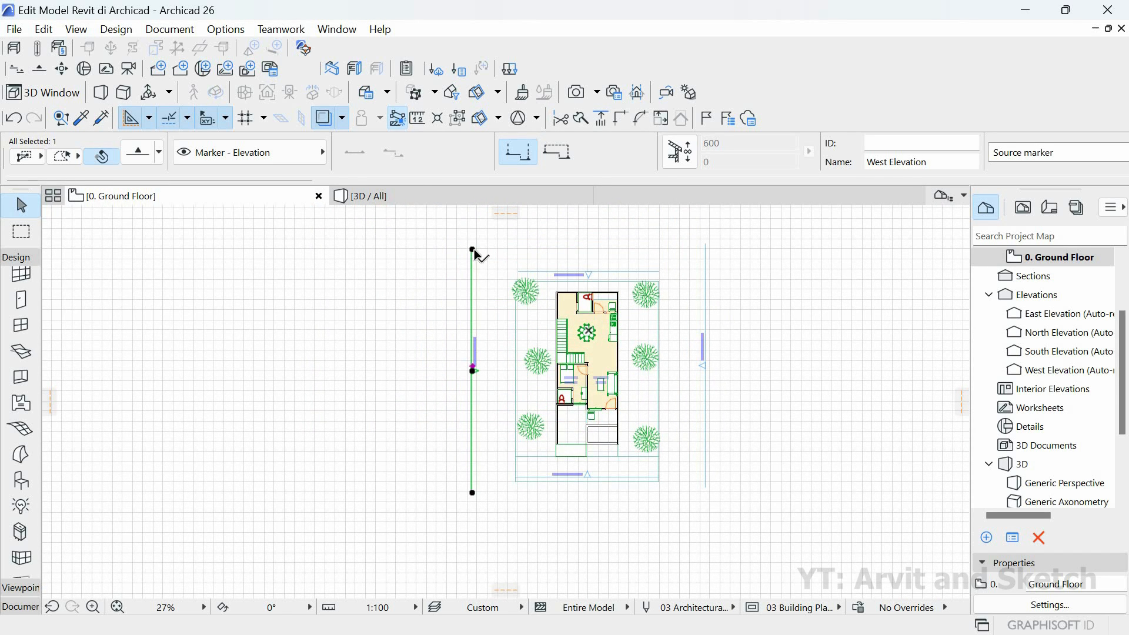
{"action": "left_click", "coordinate": [473, 307]}
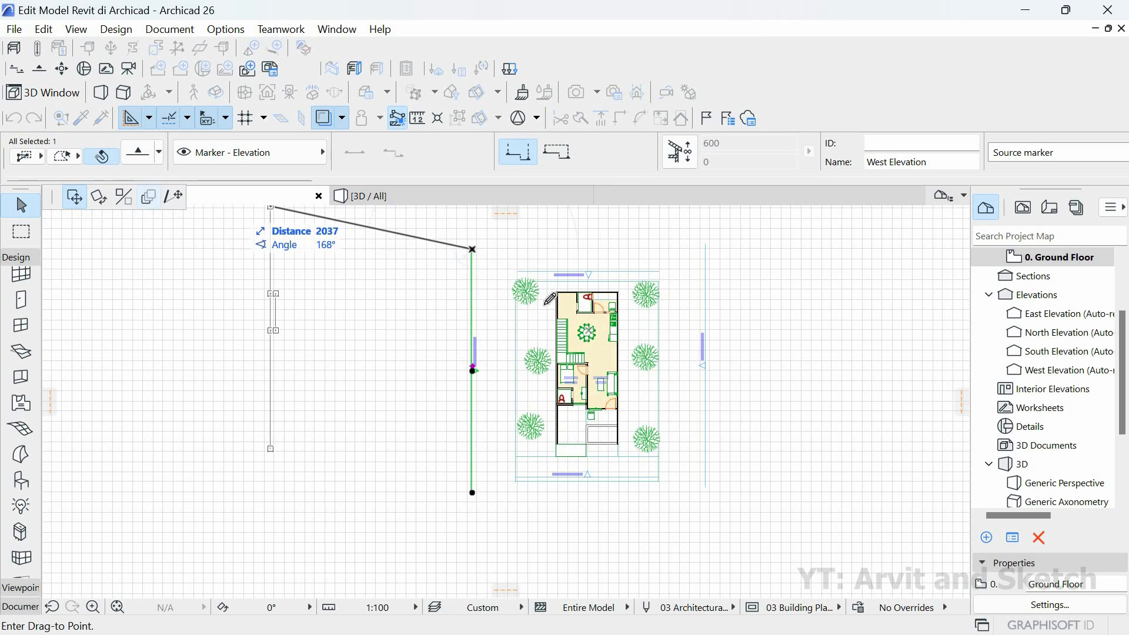
{"action": "left_click", "coordinate": [529, 281]}
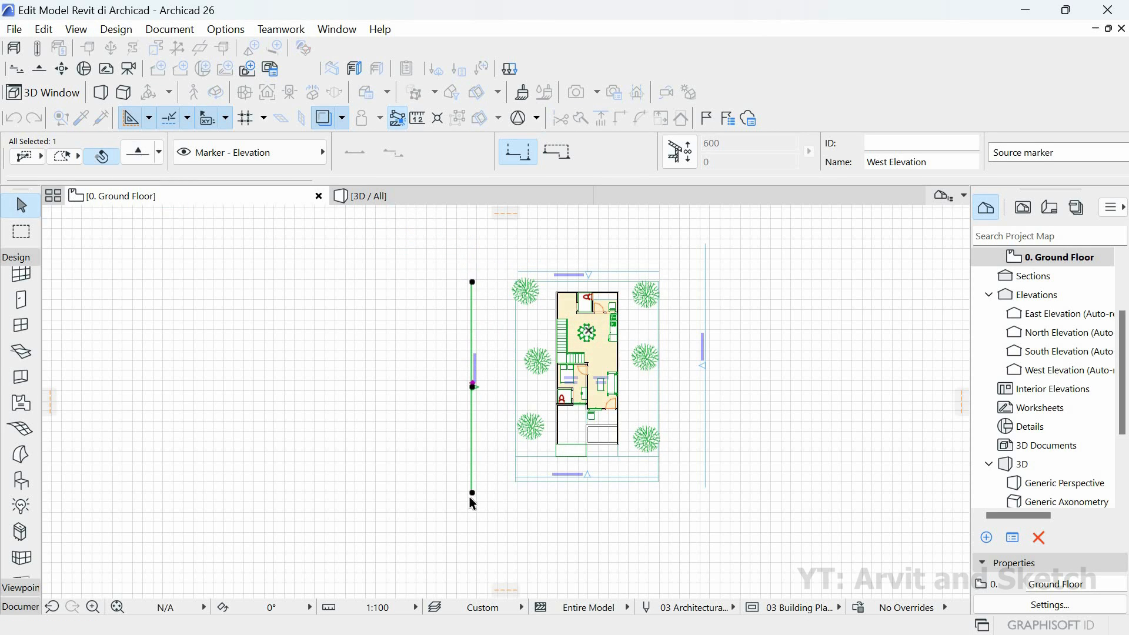
{"action": "left_click", "coordinate": [474, 454]}
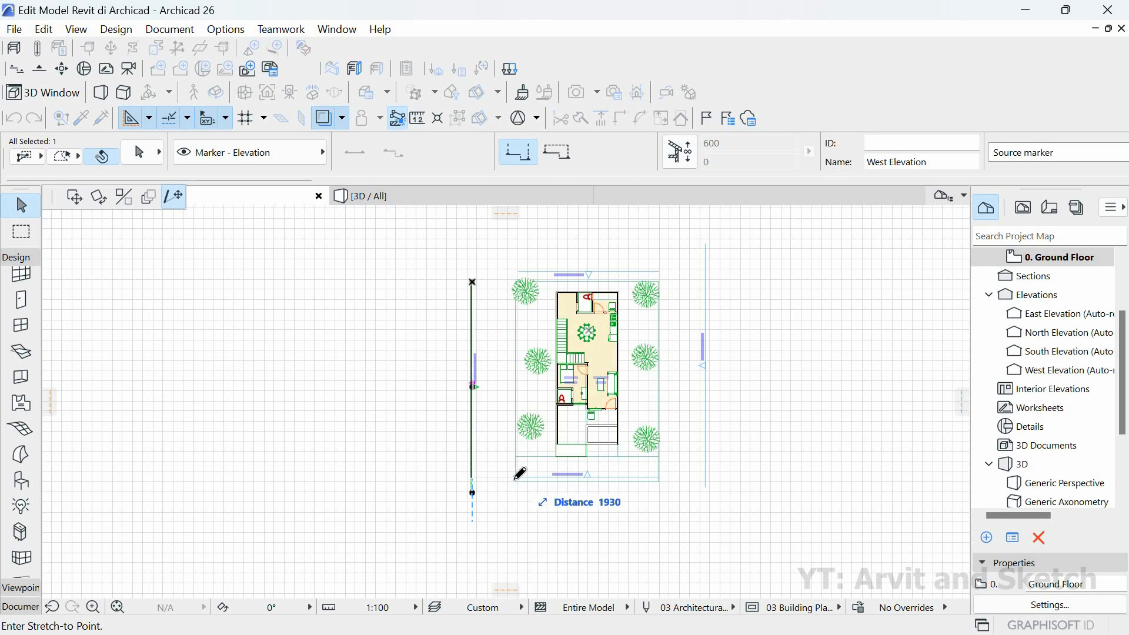
{"action": "left_click", "coordinate": [529, 476]}
Move the West Elevation marker horizontally toward the house, just outside the grass slab's edge
{"action": "scroll", "coordinate": [473, 442], "scroll_direction": "up", "scroll_amount": 2}
{"action": "scroll", "coordinate": [432, 366], "scroll_direction": "up", "scroll_amount": 2}
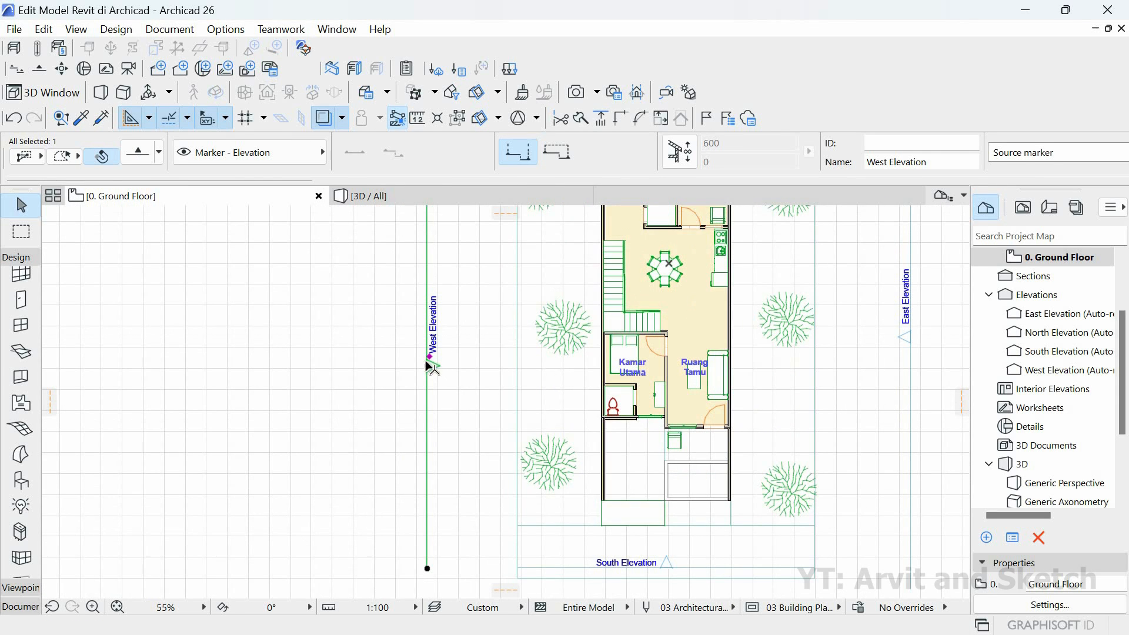
{"action": "left_click", "coordinate": [428, 366]}
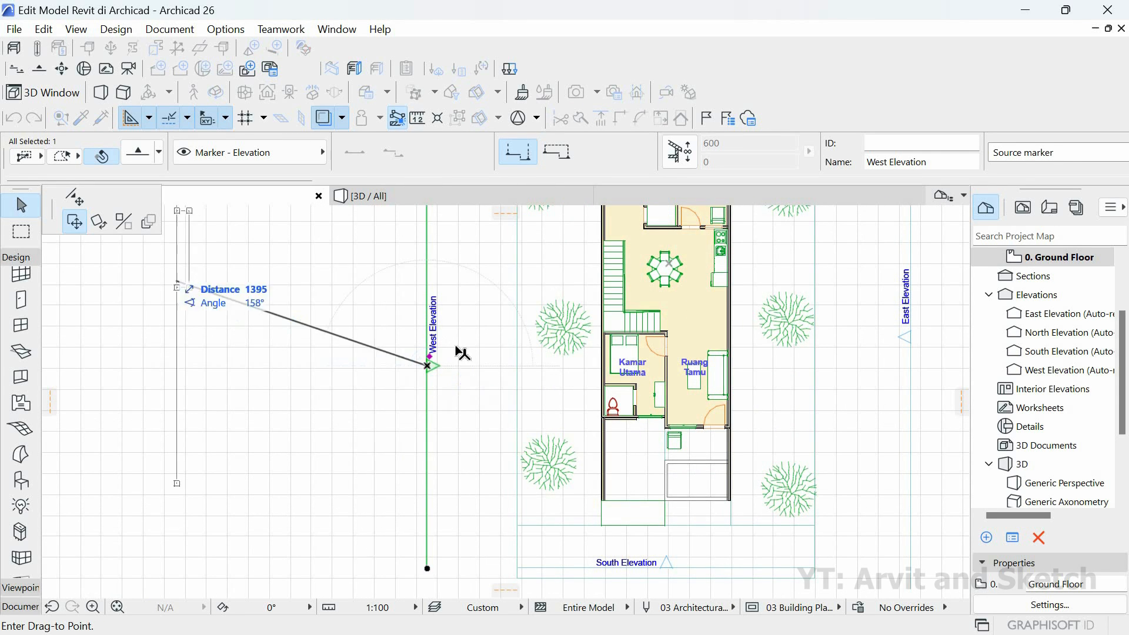
{"action": "left_click", "coordinate": [488, 366]}
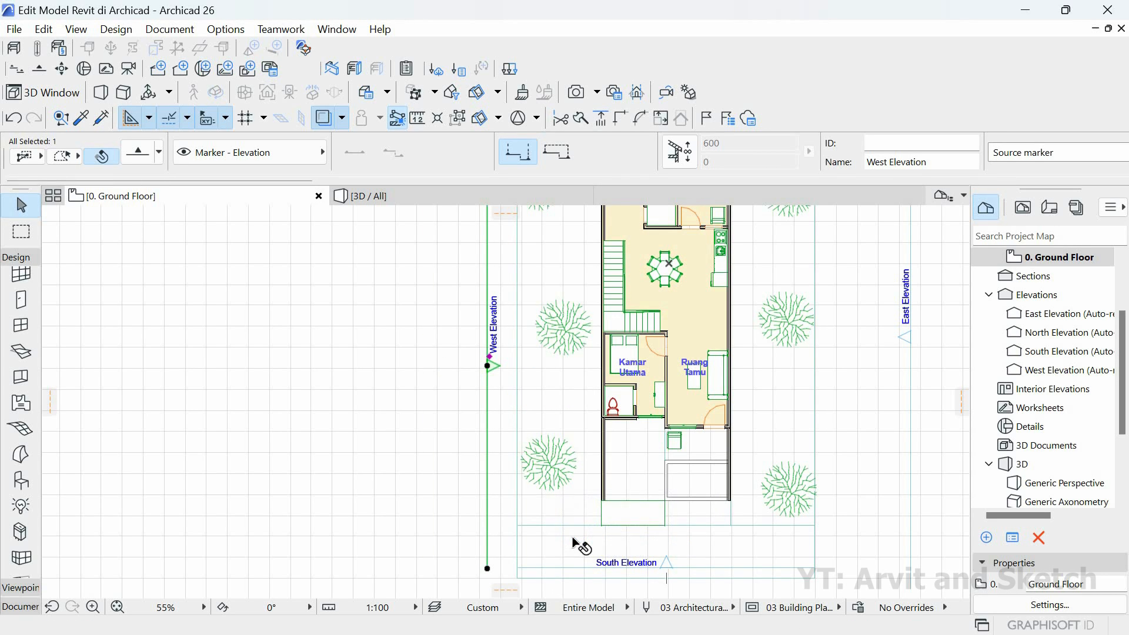
Shorten the East Elevation marker line at both ends to match the grass slab's upper and lower edges
{"action": "scroll", "coordinate": [641, 502], "scroll_direction": "down", "scroll_amount": 3}
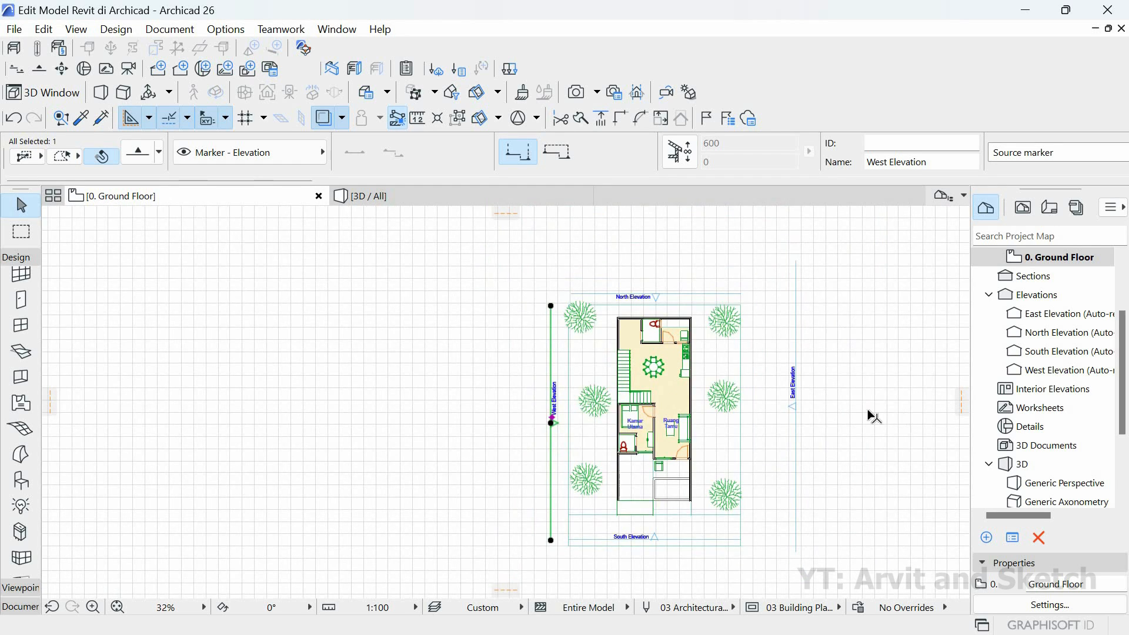
{"action": "scroll", "coordinate": [873, 416], "scroll_direction": "up", "scroll_amount": 5}
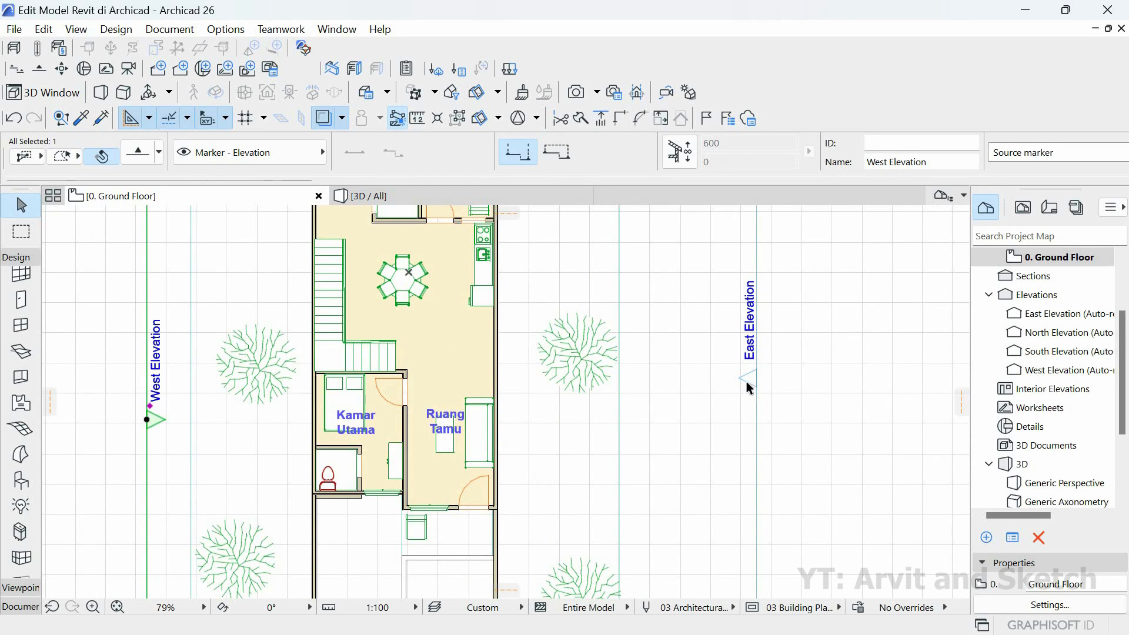
{"action": "left_click", "coordinate": [750, 382]}
{"action": "scroll", "coordinate": [752, 379], "scroll_direction": "down", "scroll_amount": 5}
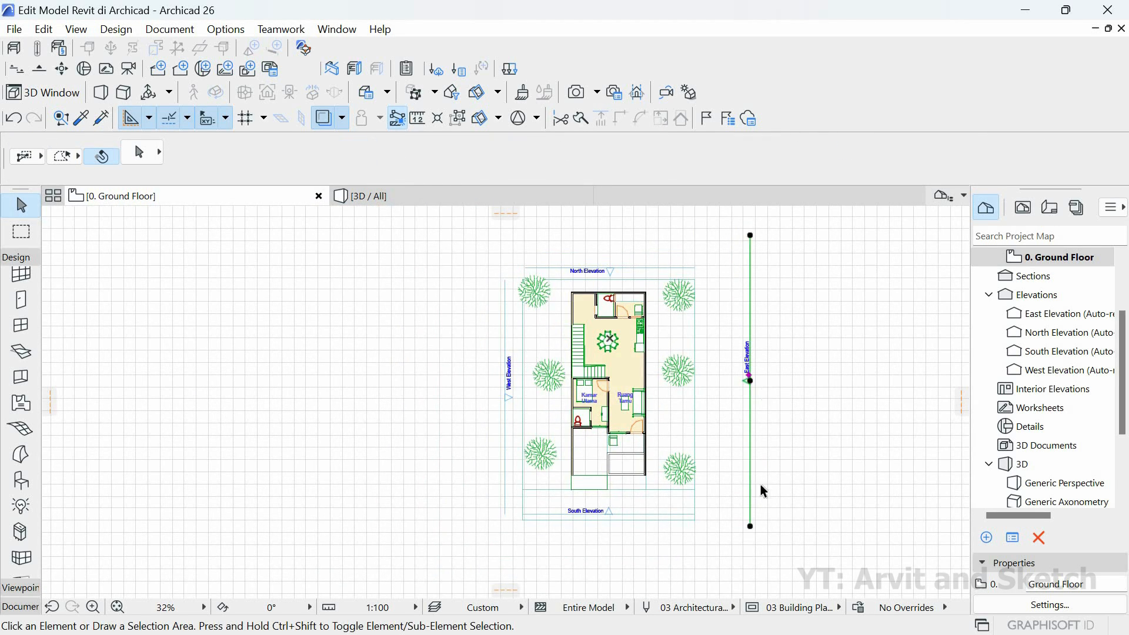
{"action": "left_click", "coordinate": [751, 526]}
{"action": "left_click", "coordinate": [750, 526]}
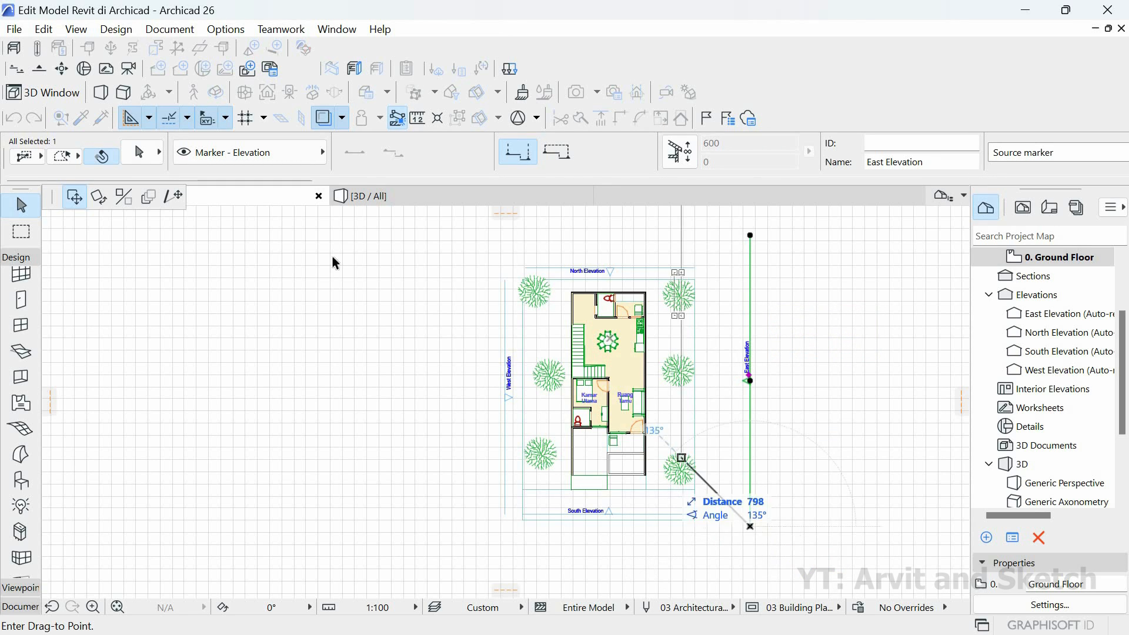
{"action": "left_click", "coordinate": [174, 196]}
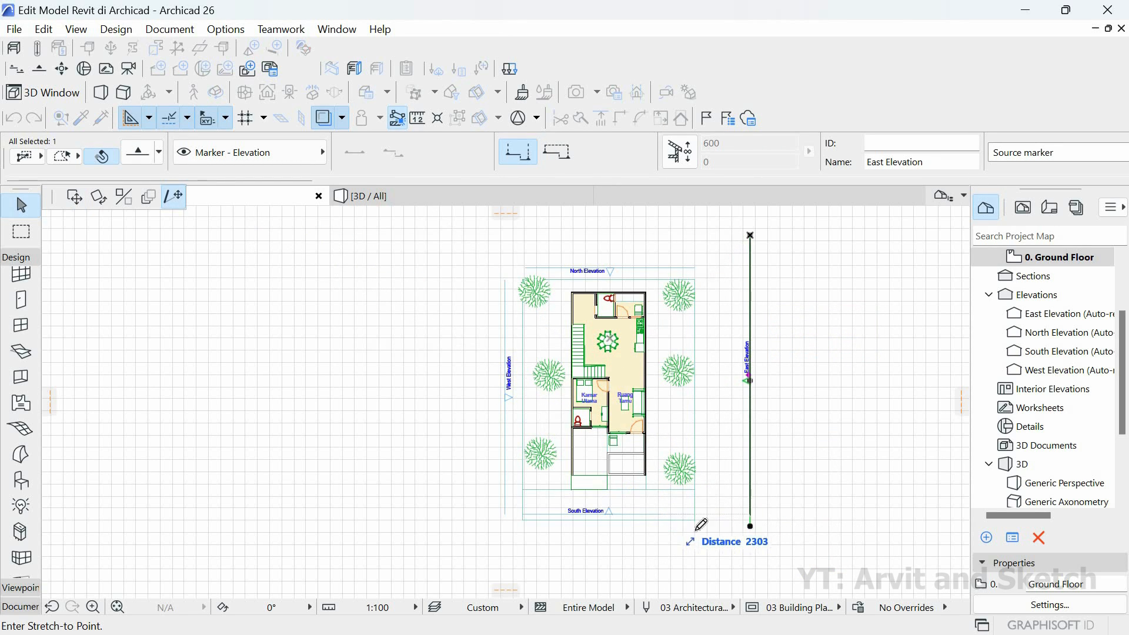
{"action": "left_click", "coordinate": [709, 489]}
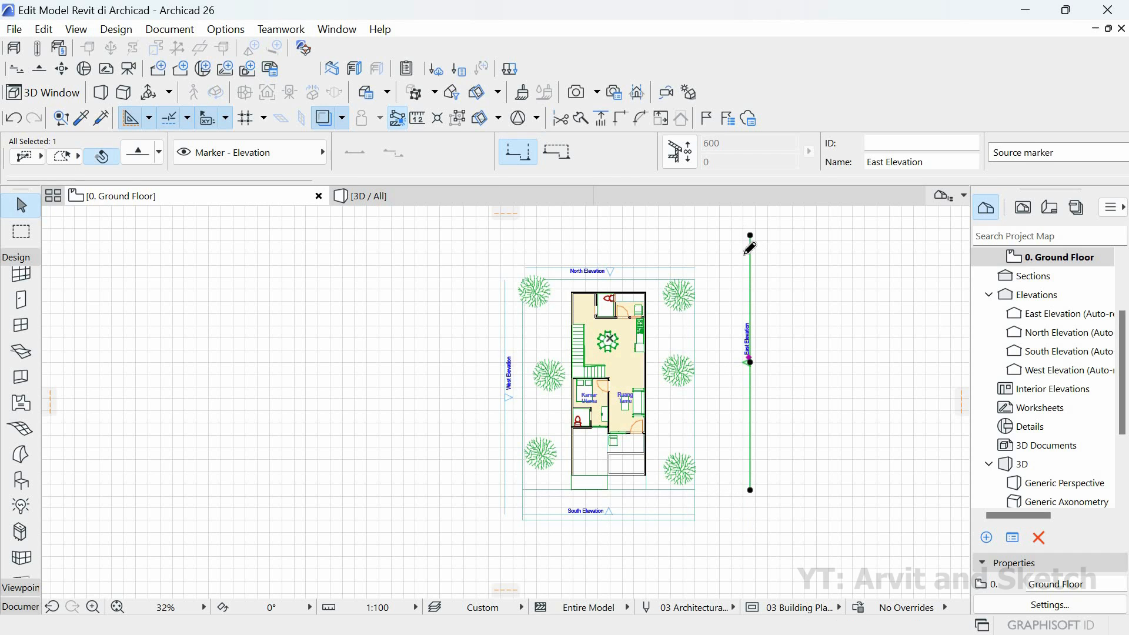
{"action": "left_click", "coordinate": [750, 236]}
{"action": "left_click", "coordinate": [750, 281]}
Move the East Elevation marker horizontally to just outside the grass slab's edge, deselect it and fit the whole plan in view
{"action": "left_click", "coordinate": [750, 386]}
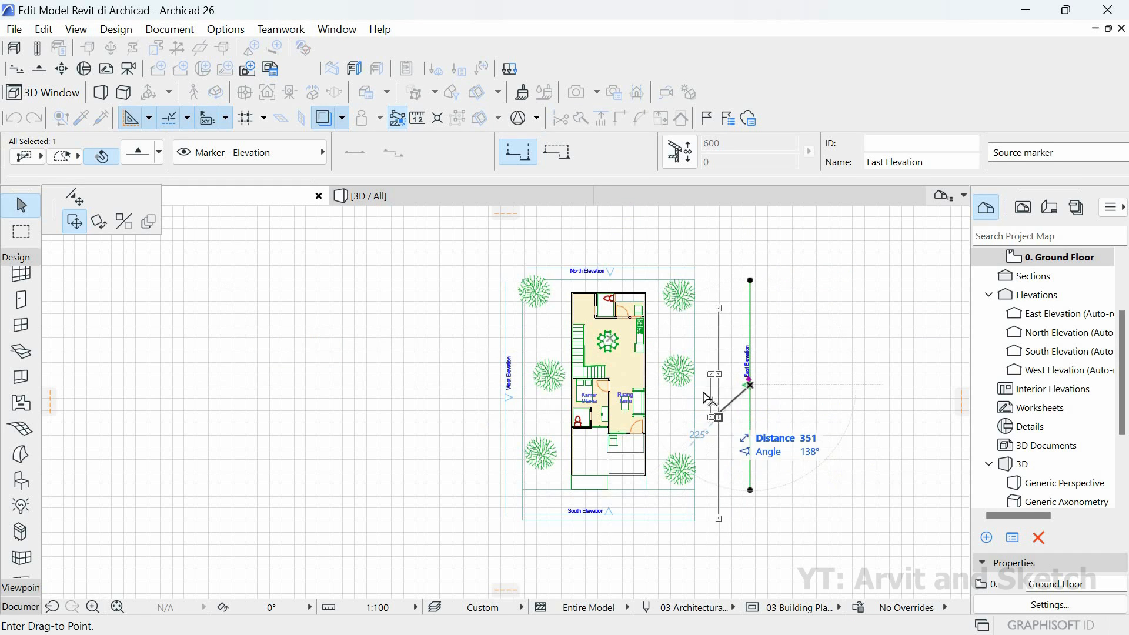
{"action": "left_click", "coordinate": [702, 385]}
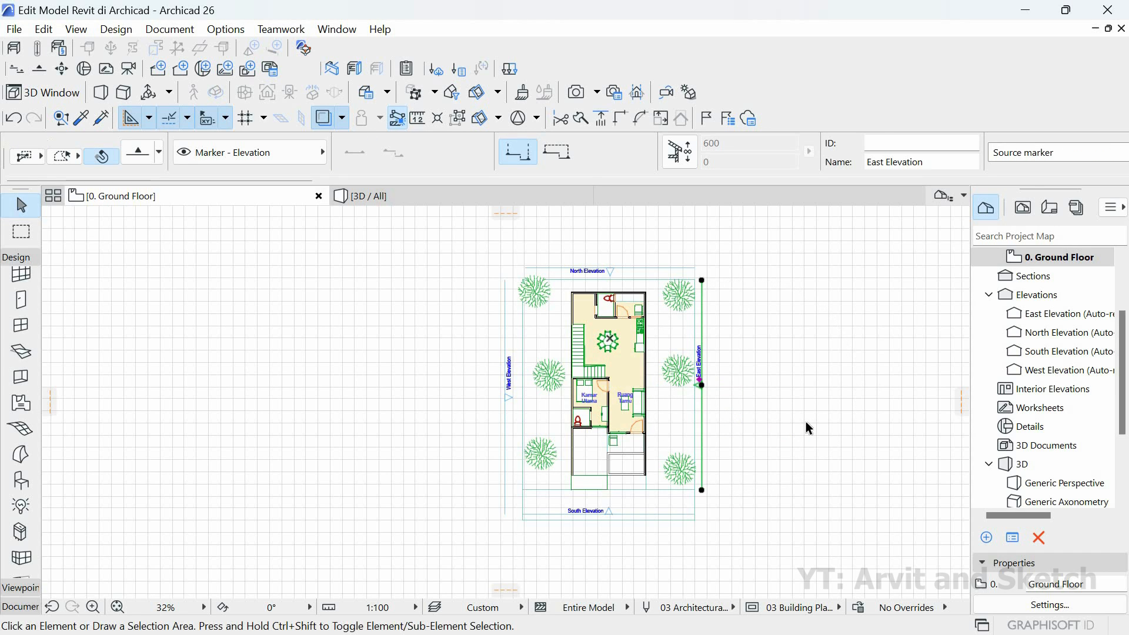
{"action": "key", "text": "Escape"}
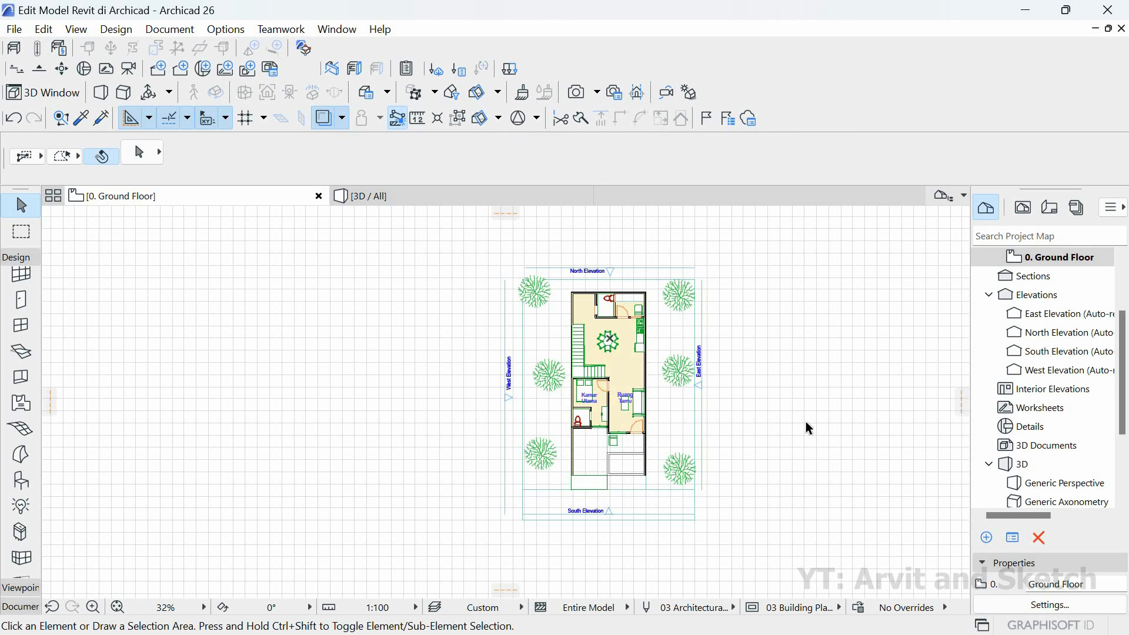
{"action": "left_click", "coordinate": [119, 610]}
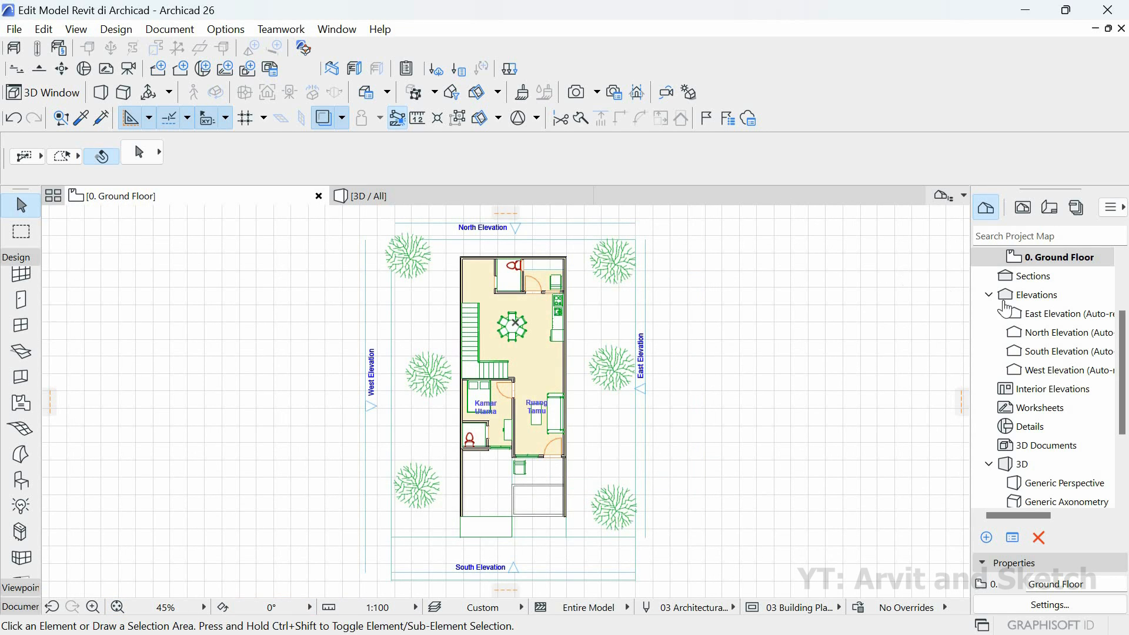
Open the East Elevation and set its uncut fill to Uniform Pen - Color Fill, Non-Shaded in the elevation settings
{"action": "double_click", "coordinate": [1046, 315]}
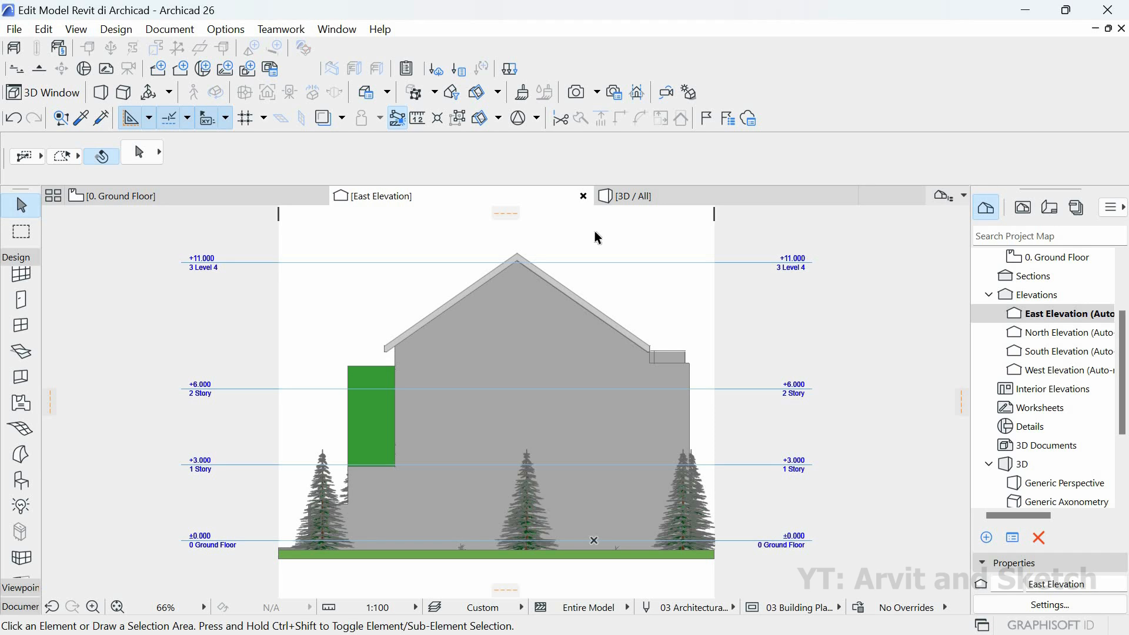
{"action": "right_click", "coordinate": [464, 200]}
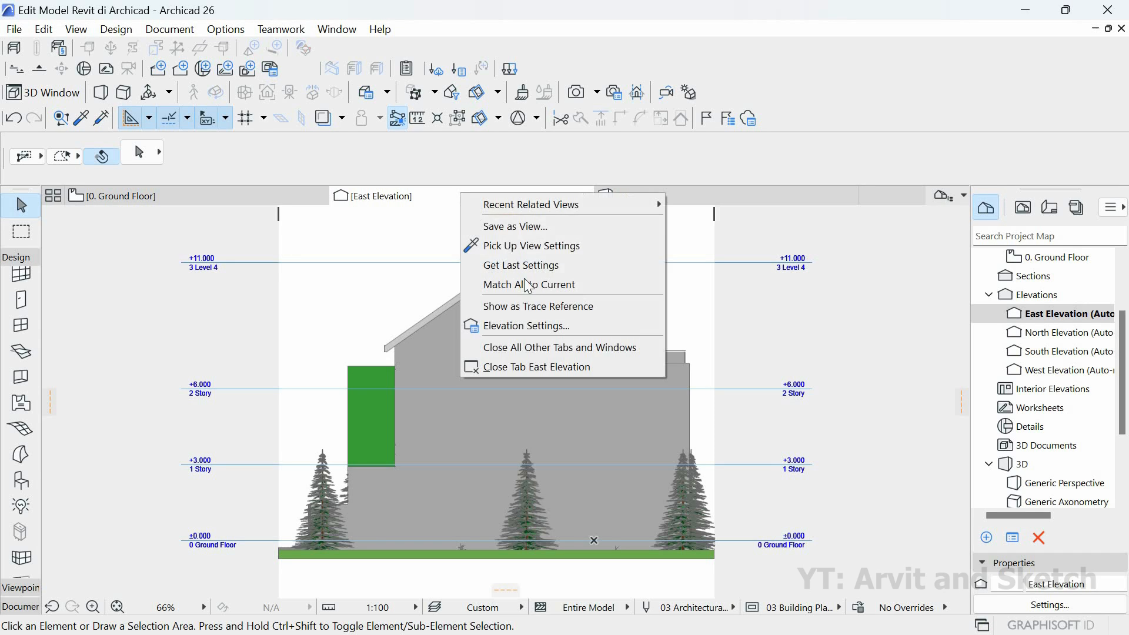
{"action": "left_click", "coordinate": [537, 330]}
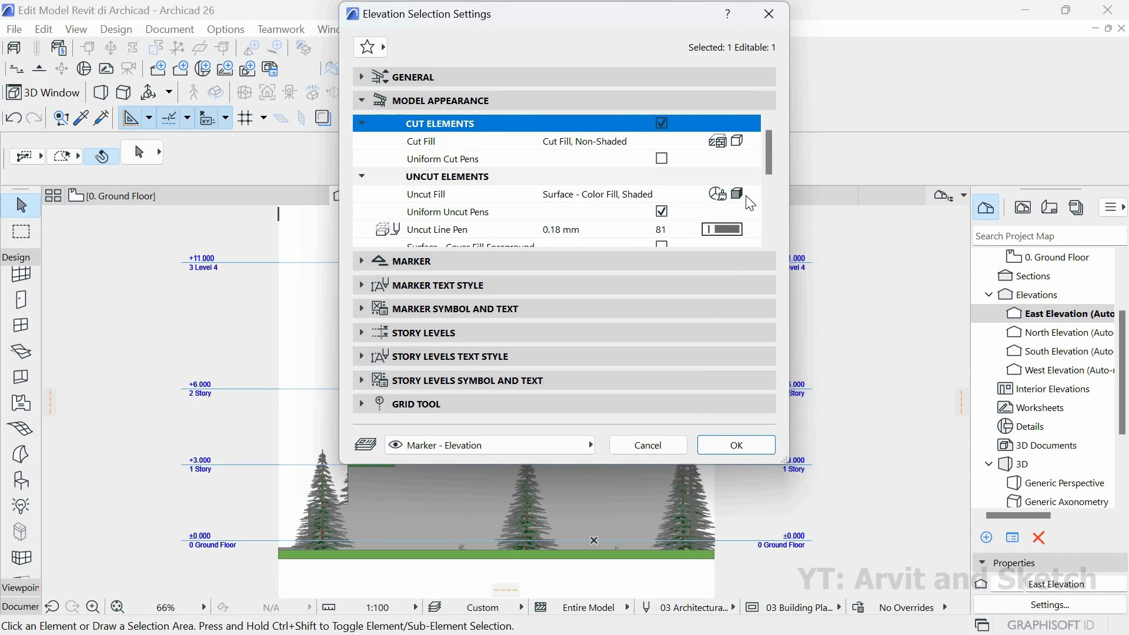
{"action": "left_click", "coordinate": [752, 194]}
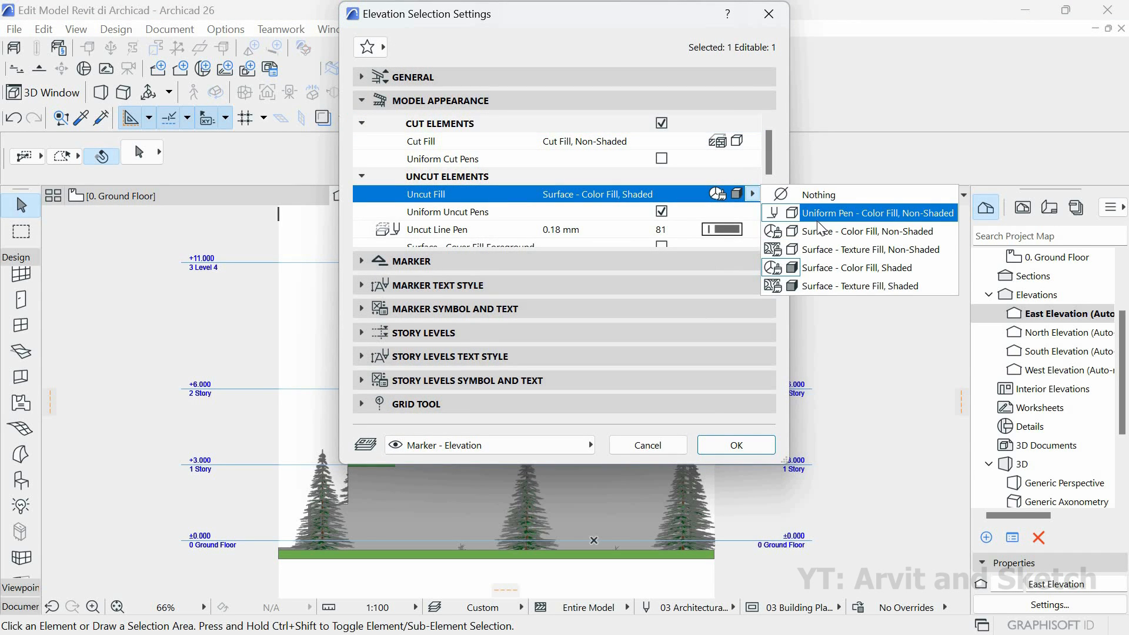
{"action": "left_click", "coordinate": [791, 213]}
{"action": "scroll", "coordinate": [771, 178], "scroll_direction": "down", "scroll_amount": 5}
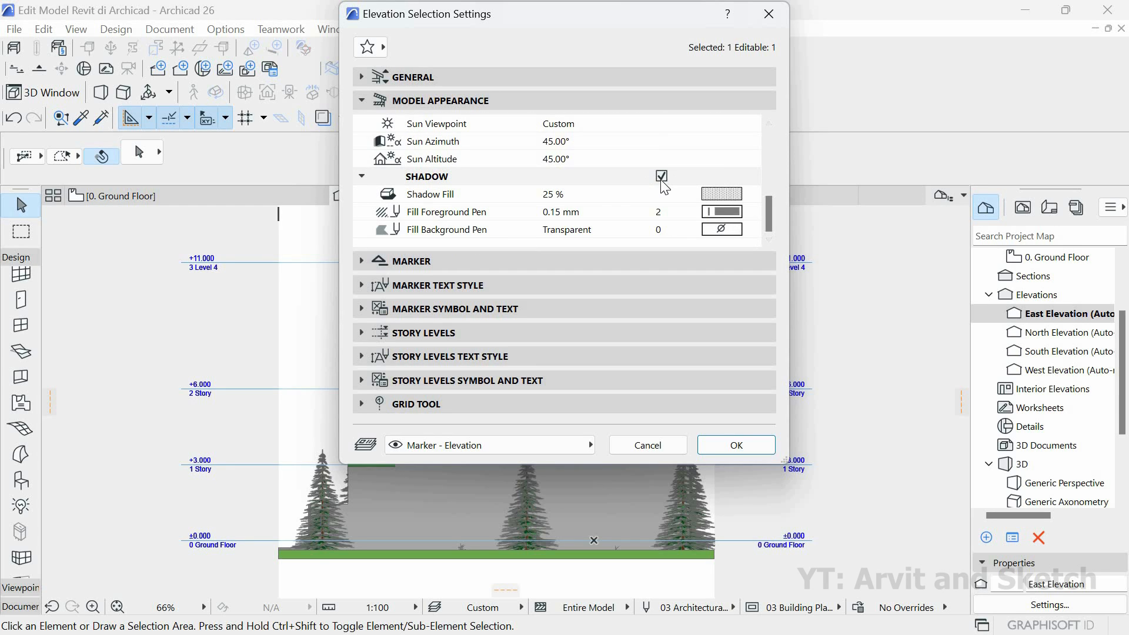
{"action": "left_click", "coordinate": [661, 179]}
{"action": "left_click", "coordinate": [660, 230]}
{"action": "left_click_drag", "start_coordinate": [769, 207], "coordinate": [772, 289]}
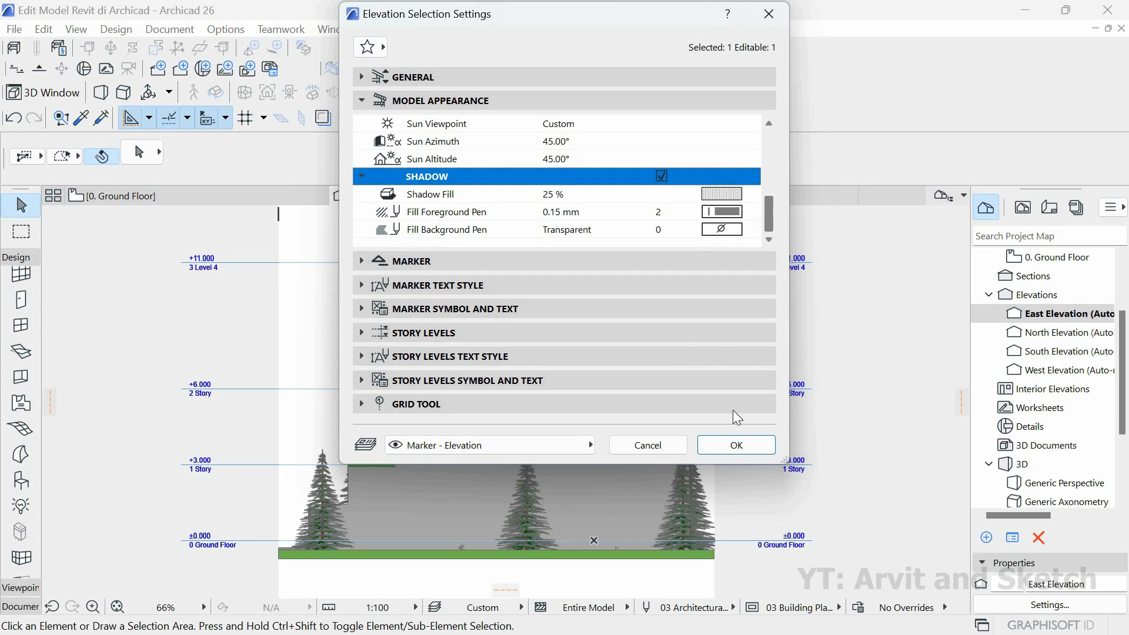
{"action": "left_click", "coordinate": [735, 445]}
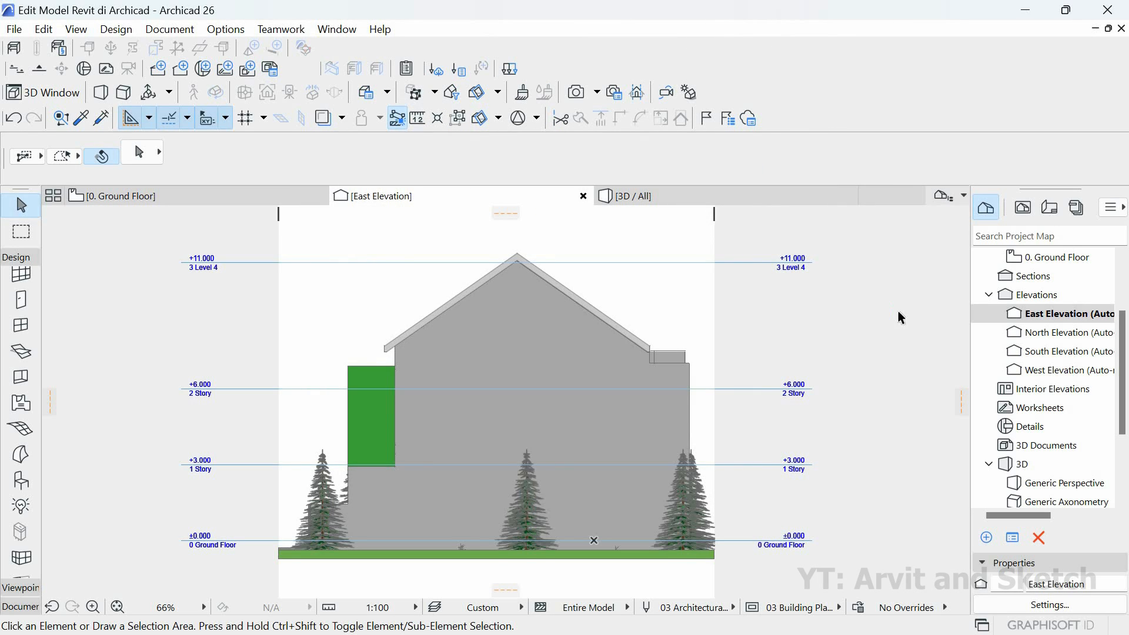
Open the North Elevation, fit it in view and set its uncut fill to Uniform Pen - Color Fill, Non-Shaded
{"action": "double_click", "coordinate": [1038, 333]}
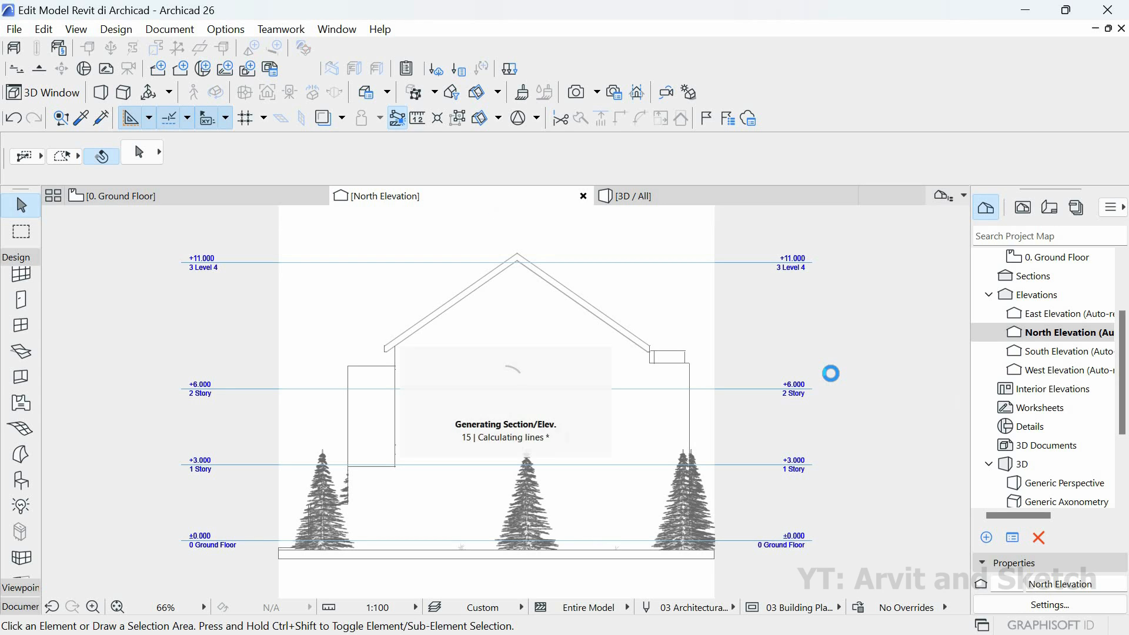
{"action": "left_click", "coordinate": [116, 609]}
{"action": "right_click", "coordinate": [526, 201]}
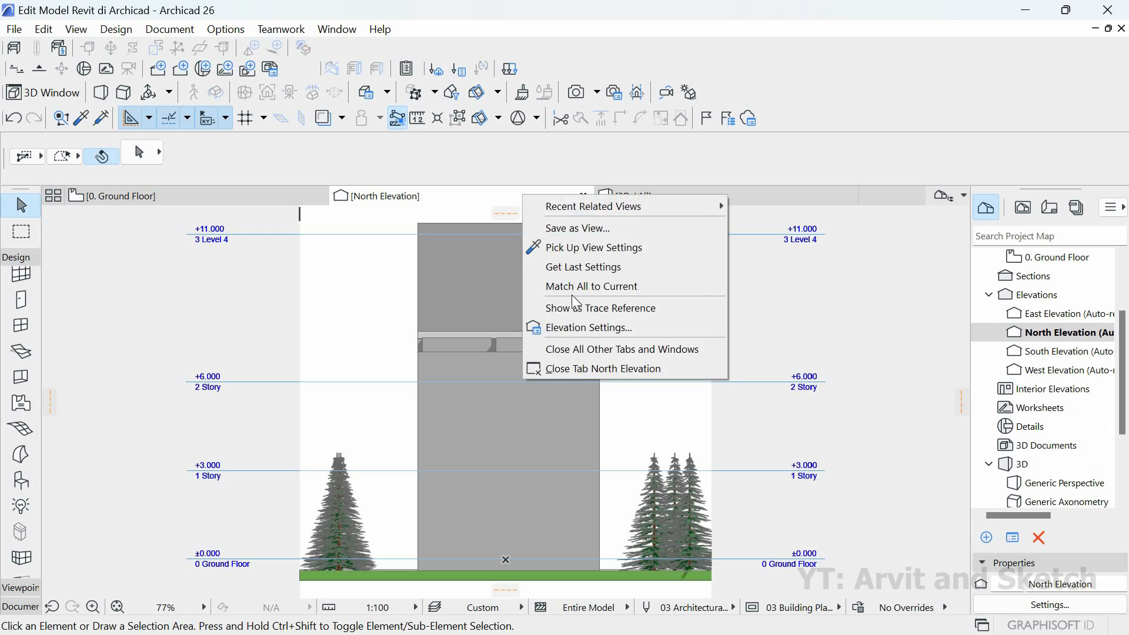
{"action": "left_click", "coordinate": [569, 323]}
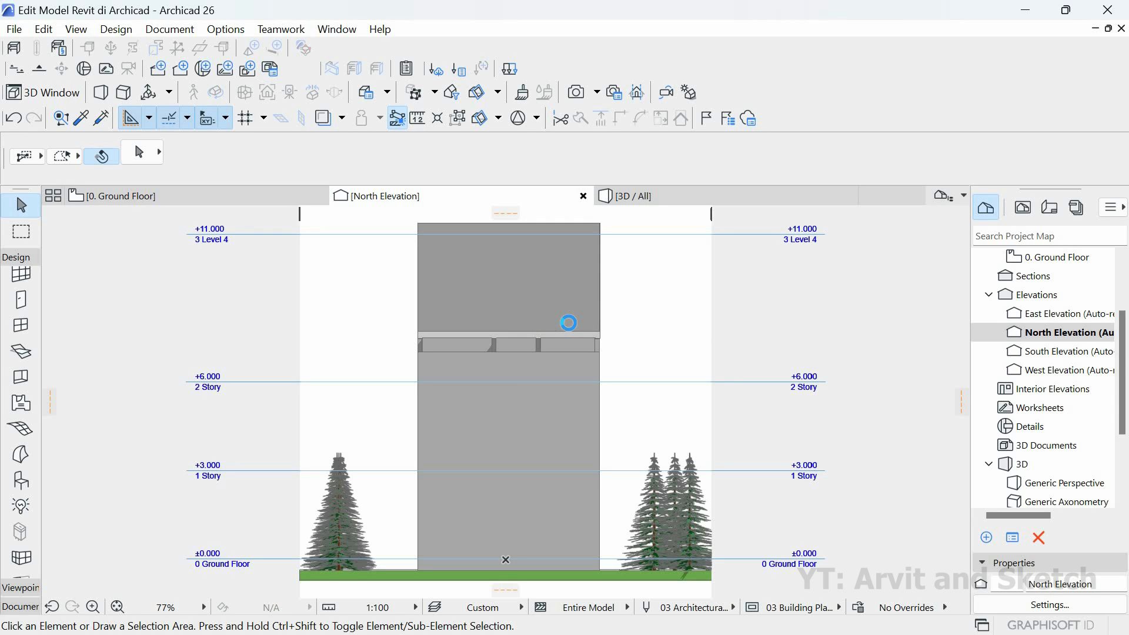
{"action": "left_click", "coordinate": [735, 194]}
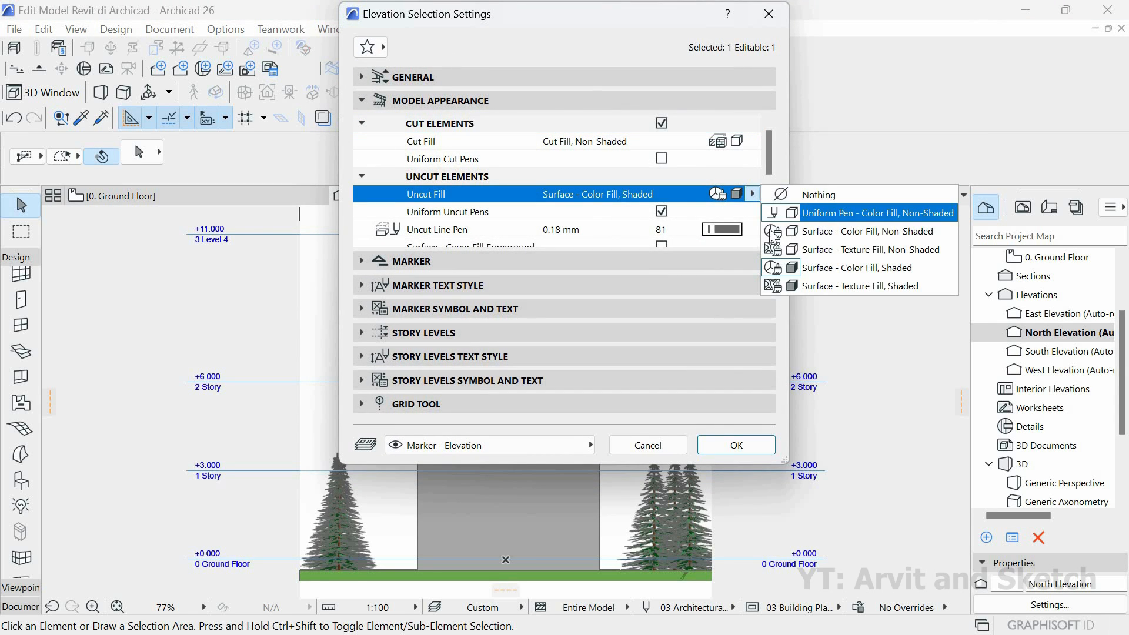
{"action": "left_click", "coordinate": [774, 213]}
{"action": "scroll", "coordinate": [777, 213], "scroll_direction": "down", "scroll_amount": 5}
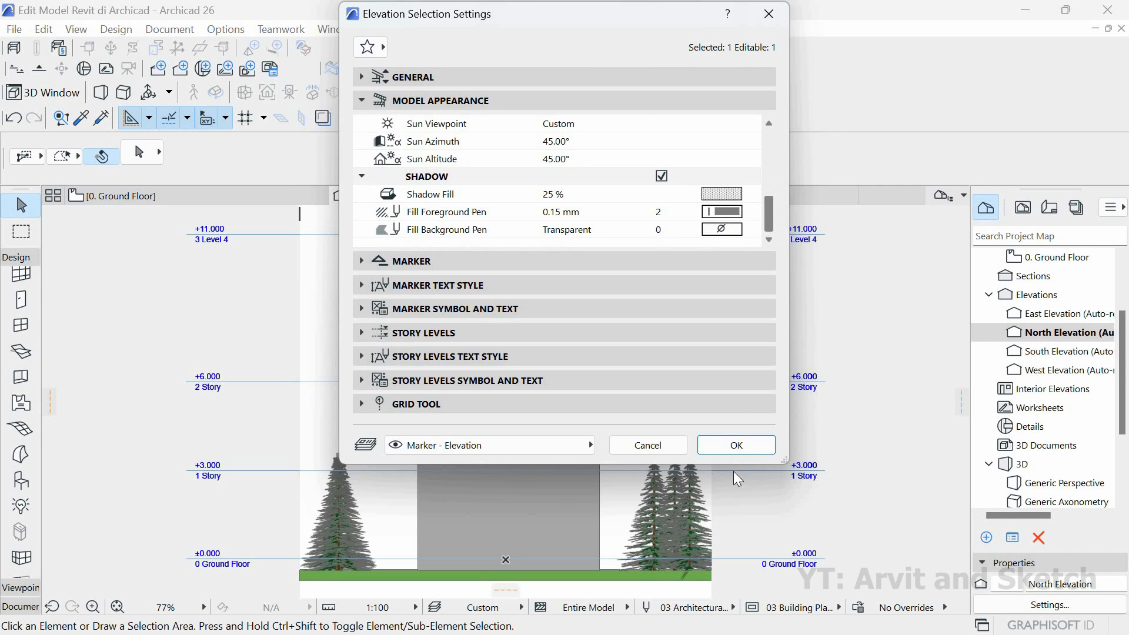
{"action": "left_click", "coordinate": [738, 442]}
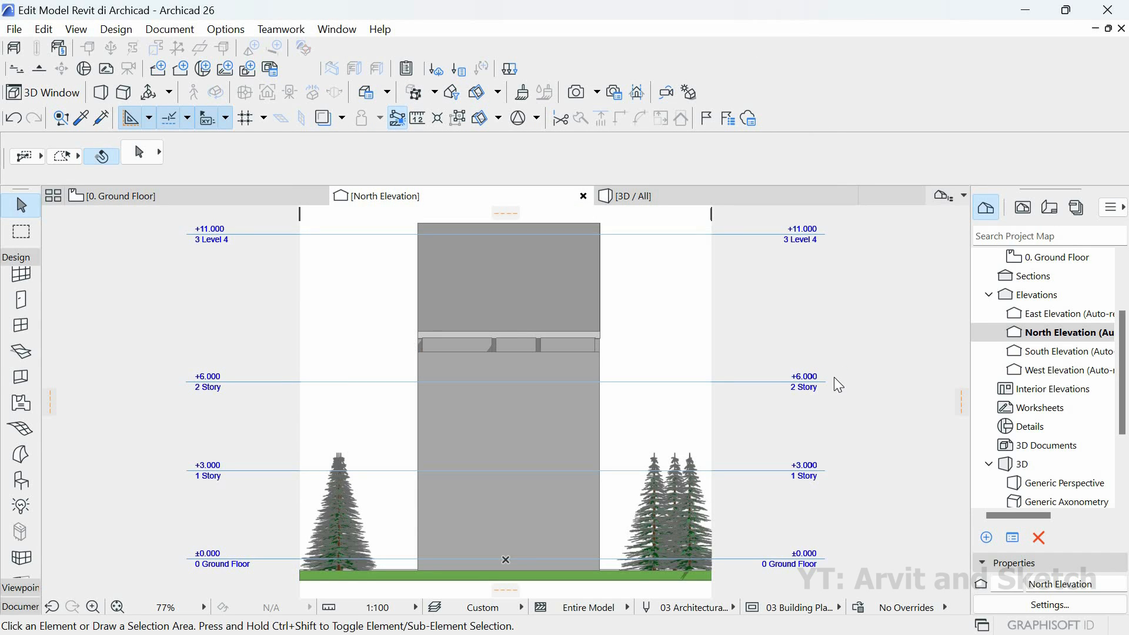
Open the South Elevation and set its uncut fill to Uniform Pen - Color Fill, Non-Shaded
{"action": "double_click", "coordinate": [1053, 351]}
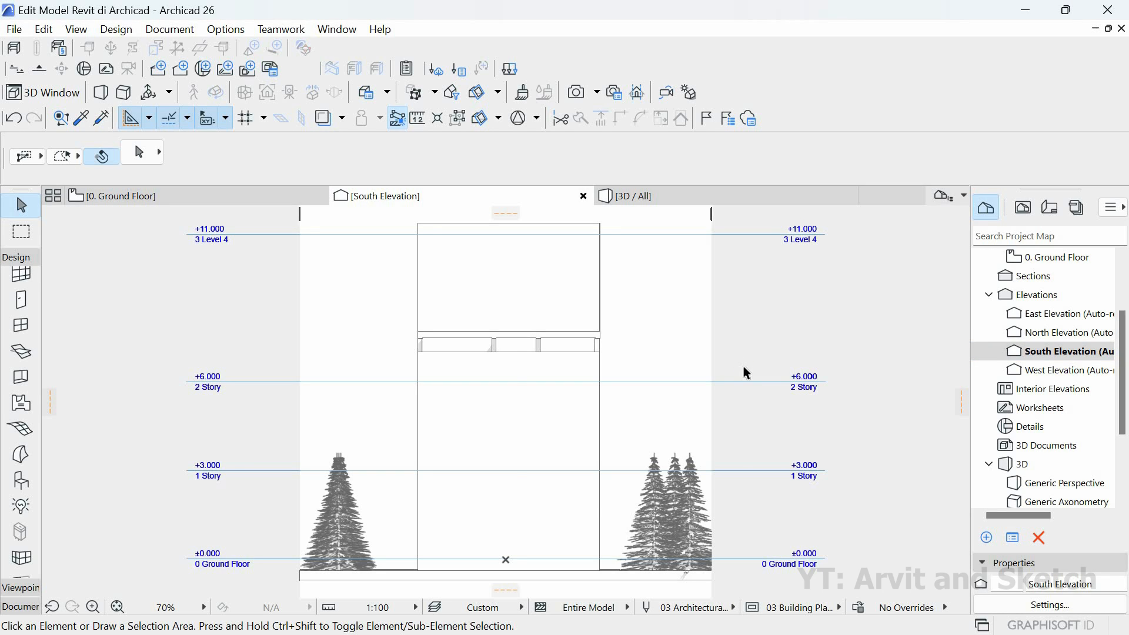
{"action": "right_click", "coordinate": [460, 198]}
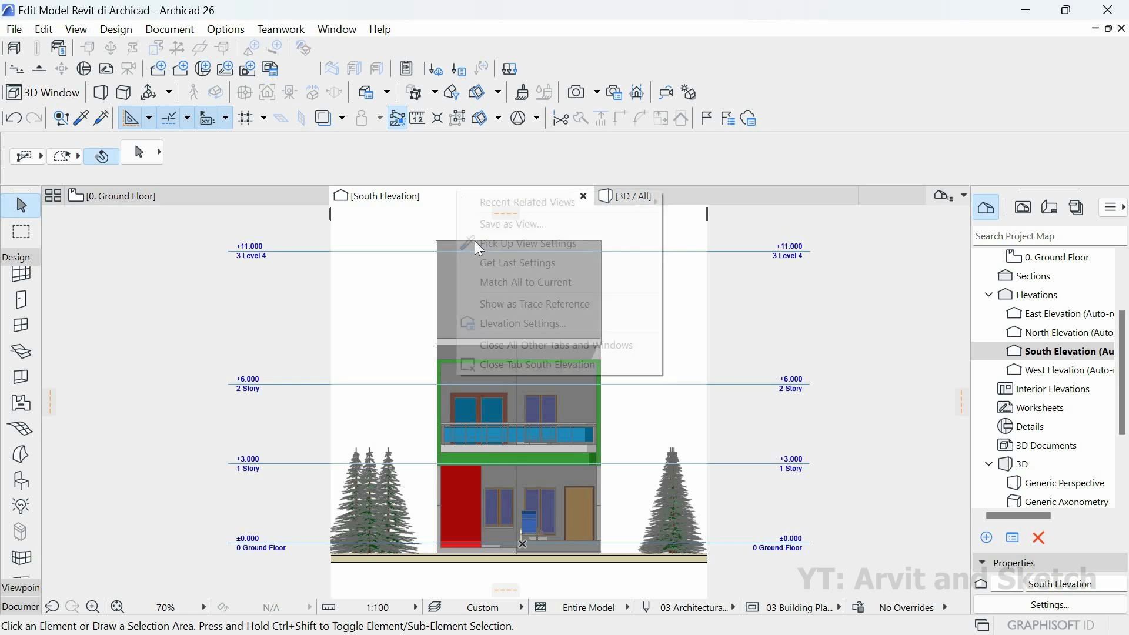
{"action": "left_click", "coordinate": [503, 322]}
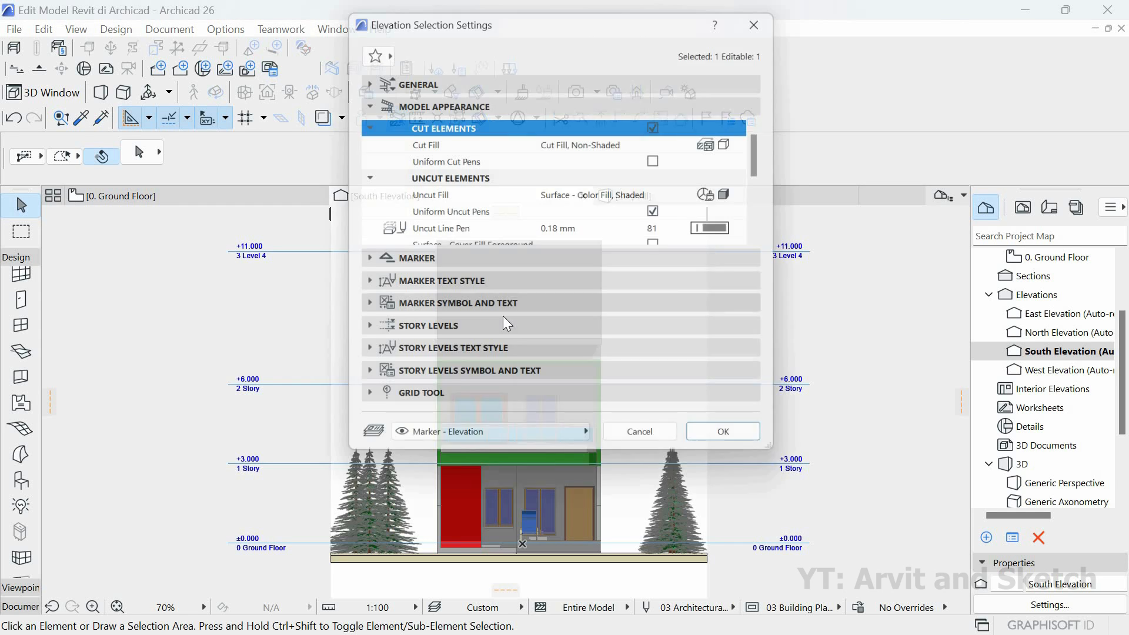
{"action": "left_click", "coordinate": [753, 194]}
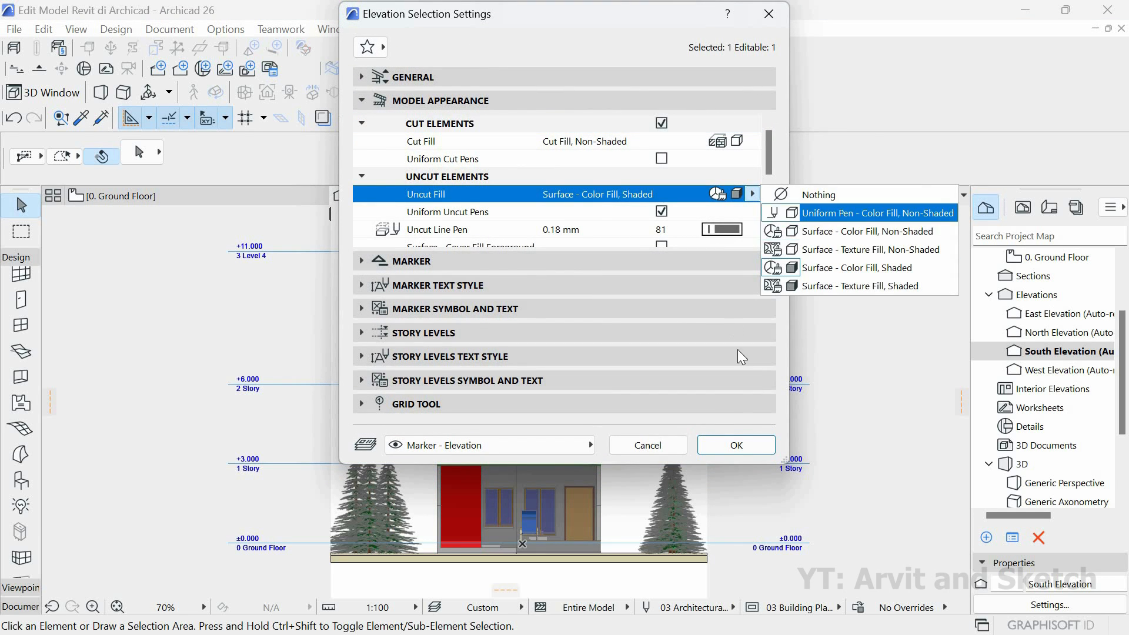
{"action": "left_click", "coordinate": [808, 213]}
{"action": "scroll", "coordinate": [775, 212], "scroll_direction": "down", "scroll_amount": 5}
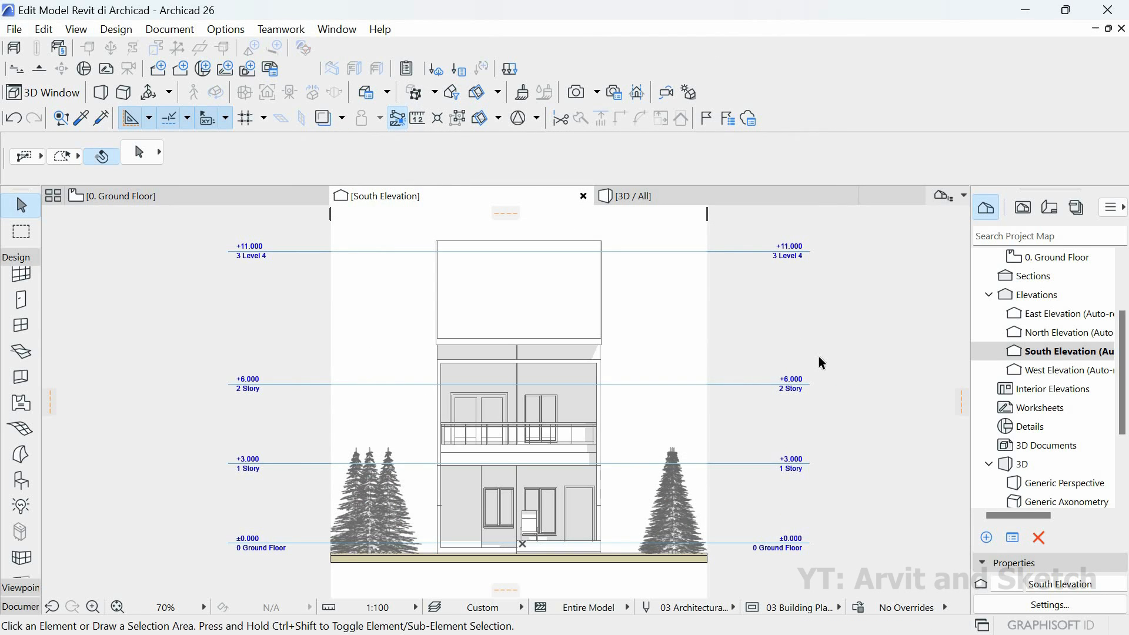
Open the West Elevation, set its uncut fill to Uniform Pen - Color Fill, Non-Shaded and enable Uniform Uncut Pens
{"action": "double_click", "coordinate": [1007, 371]}
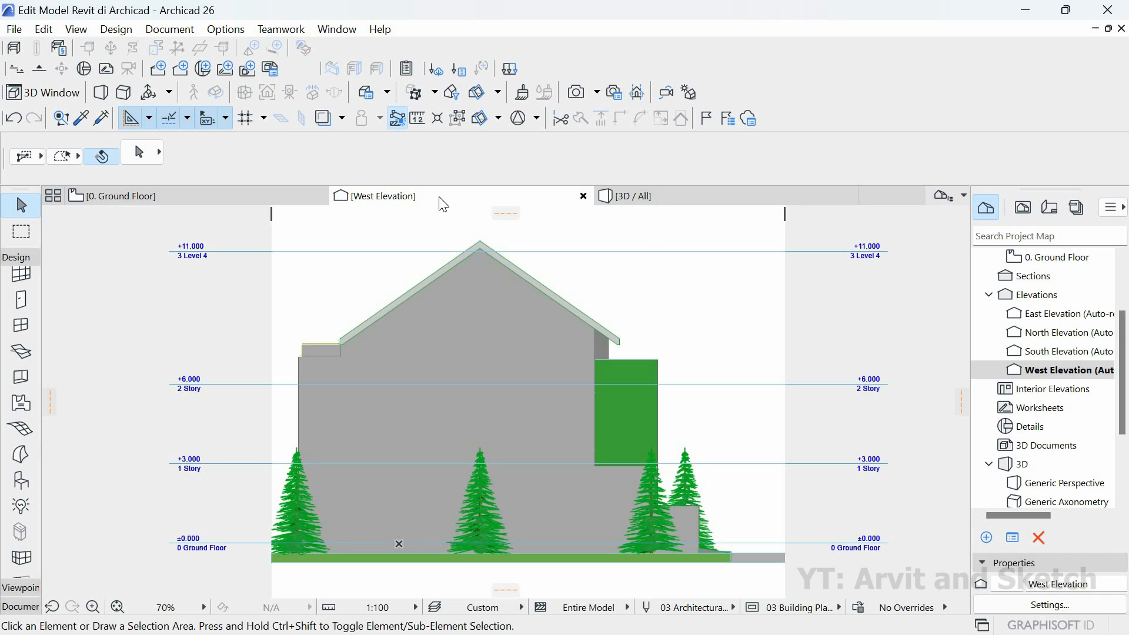
{"action": "right_click", "coordinate": [443, 204]}
{"action": "left_click", "coordinate": [505, 330]}
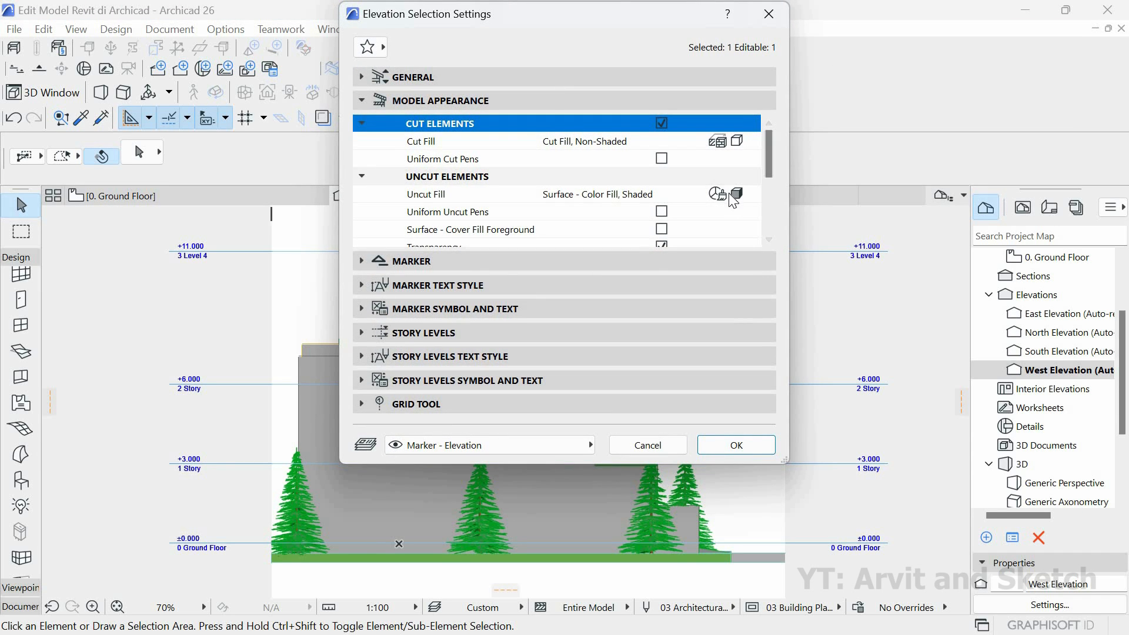
{"action": "left_click", "coordinate": [730, 195]}
{"action": "left_click", "coordinate": [839, 214]}
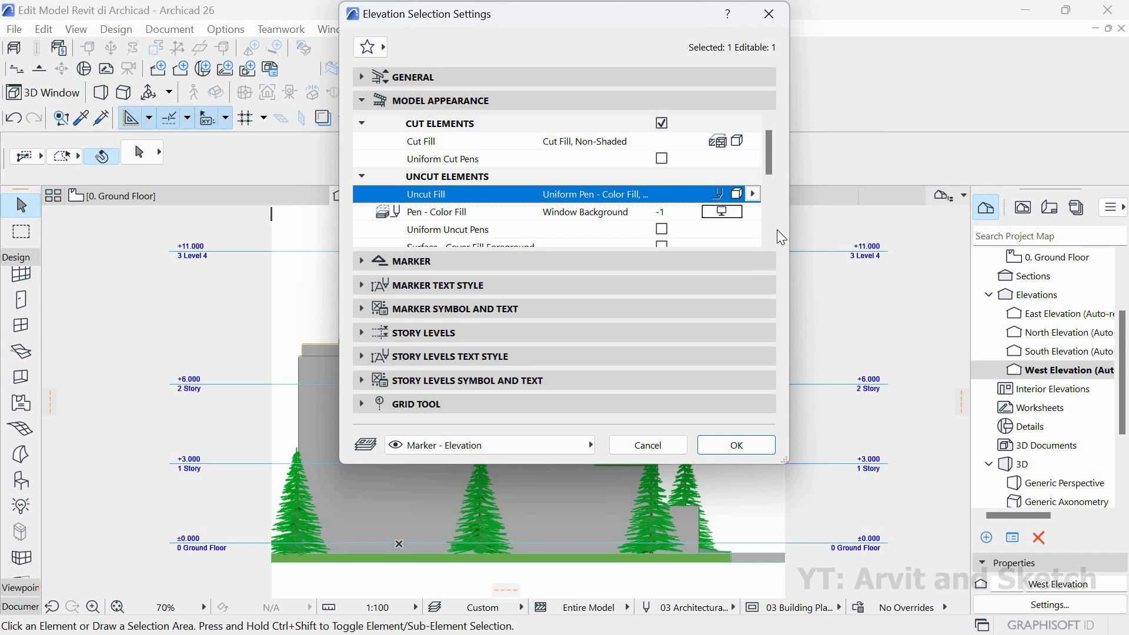
{"action": "scroll", "coordinate": [701, 235], "scroll_direction": "down", "scroll_amount": 5}
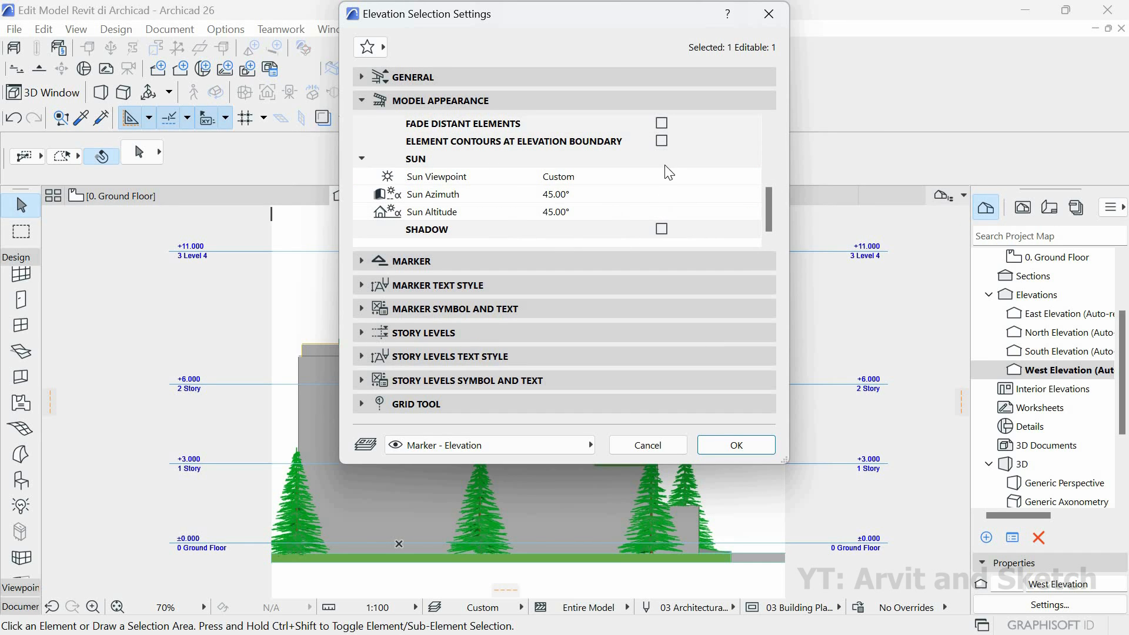
{"action": "scroll", "coordinate": [768, 189], "scroll_direction": "up", "scroll_amount": 3}
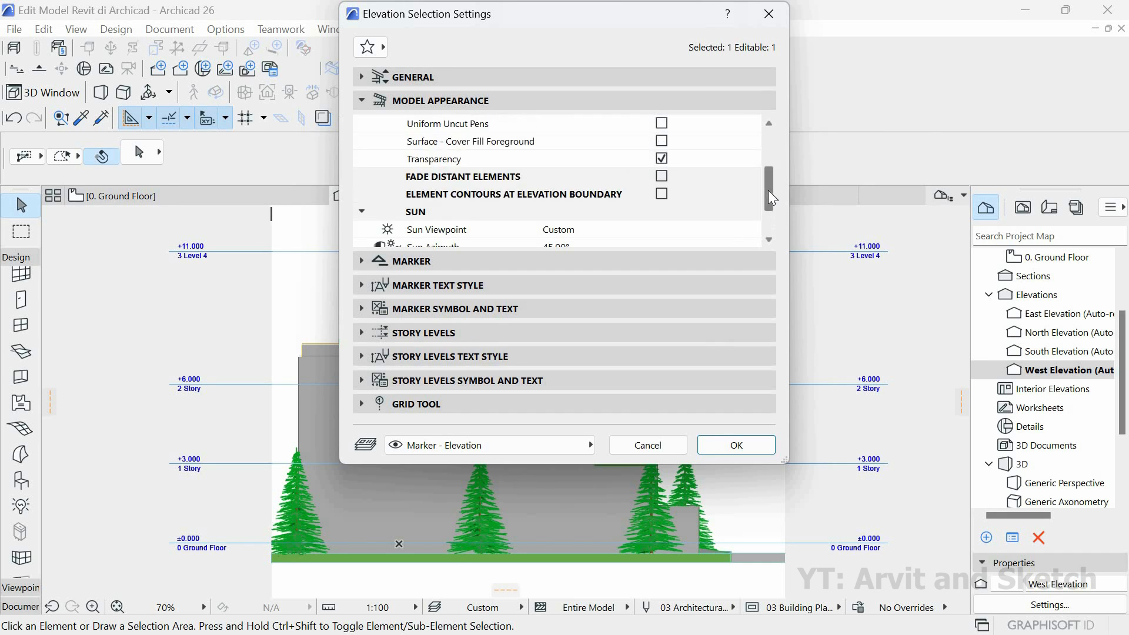
{"action": "left_click", "coordinate": [662, 141]}
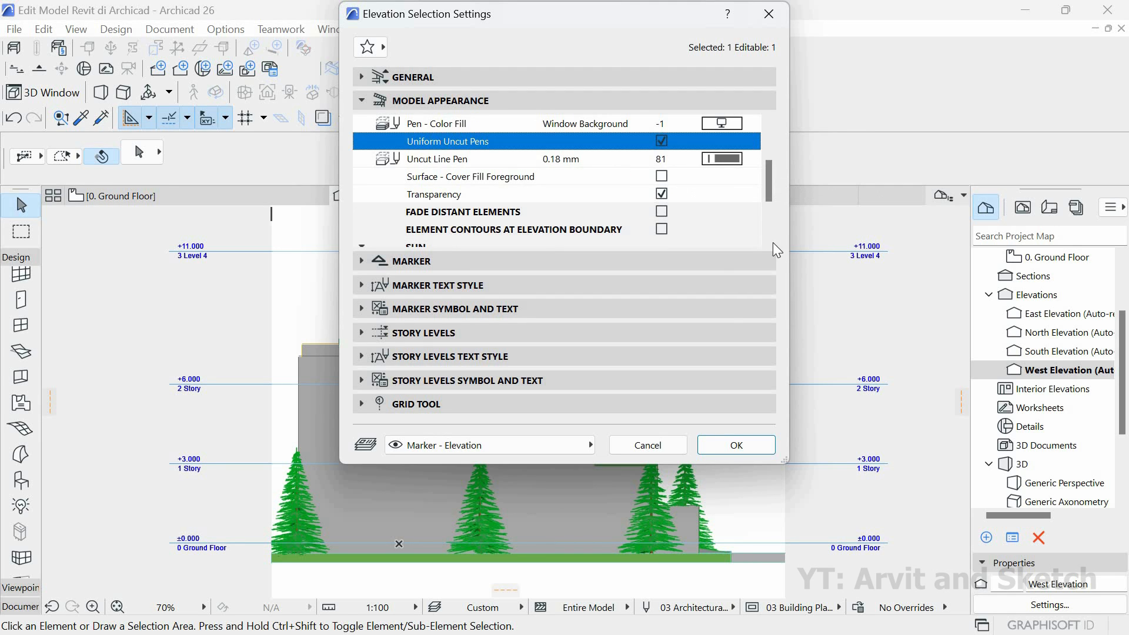
Enable shadows for the West Elevation, choose a different shadow fill in place of Common Brick and apply the settings
{"action": "scroll", "coordinate": [773, 242], "scroll_direction": "down", "scroll_amount": 3}
{"action": "left_click", "coordinate": [662, 229]}
{"action": "scroll", "coordinate": [773, 218], "scroll_direction": "down", "scroll_amount": 2}
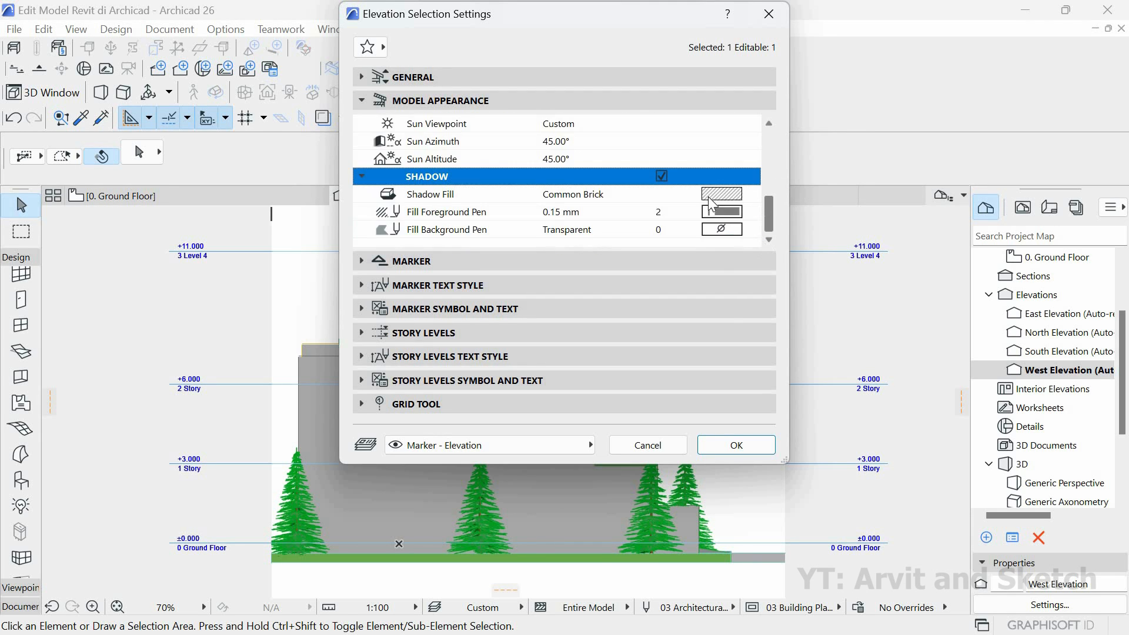
{"action": "left_click", "coordinate": [721, 195]}
{"action": "left_click", "coordinate": [113, 160]}
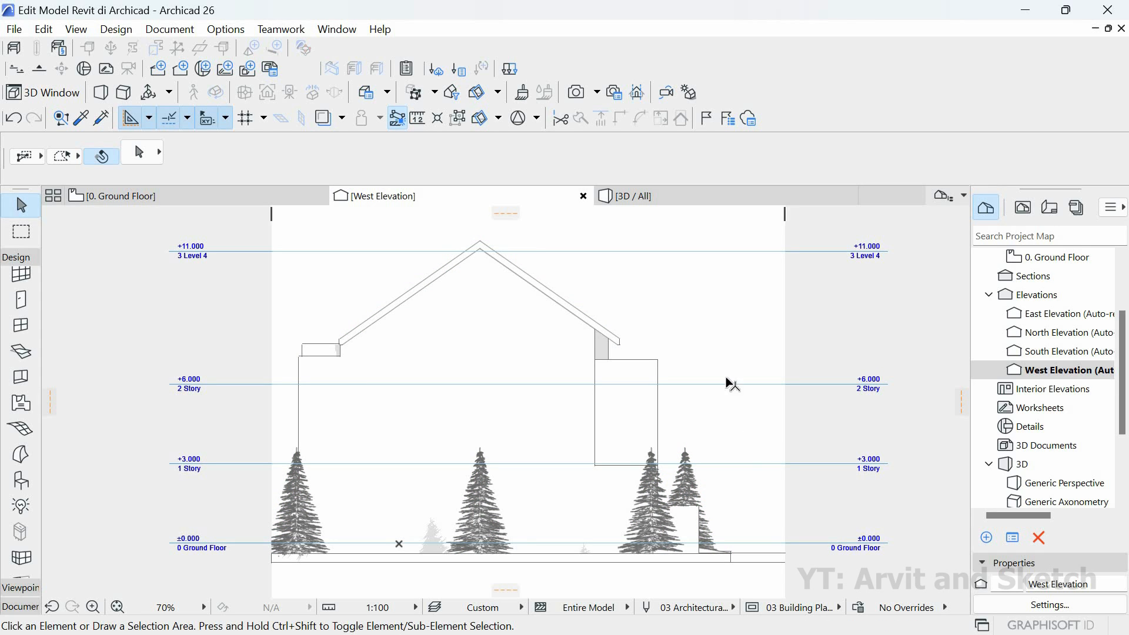
Review the South, North and East Elevations and examine the house from its front side in the 3D view
{"action": "double_click", "coordinate": [1046, 351]}
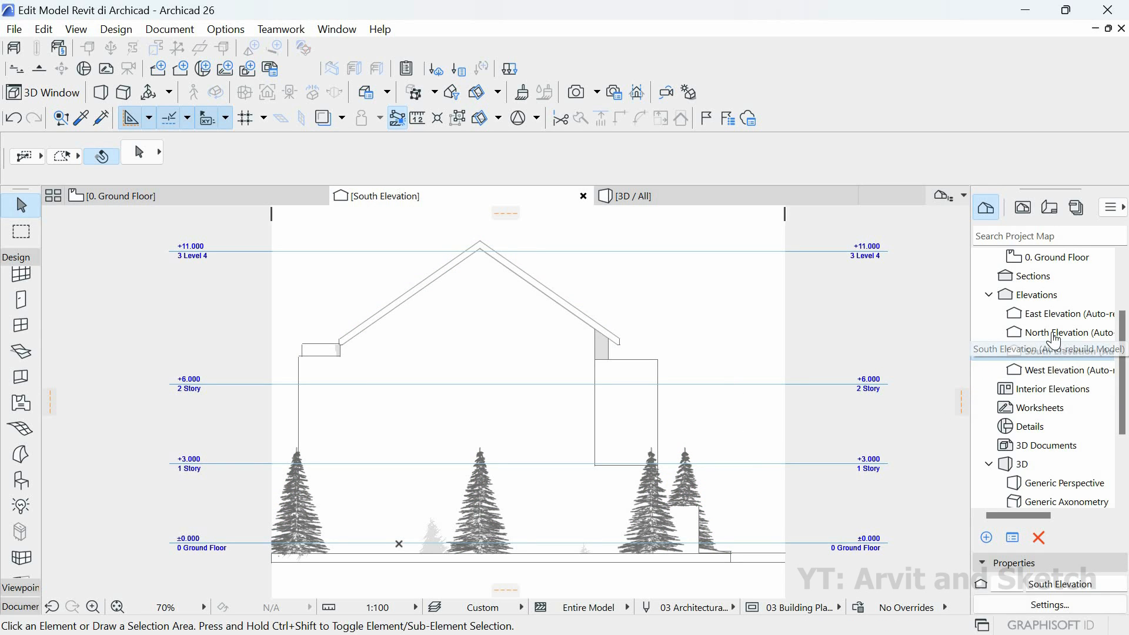
{"action": "double_click", "coordinate": [1054, 336]}
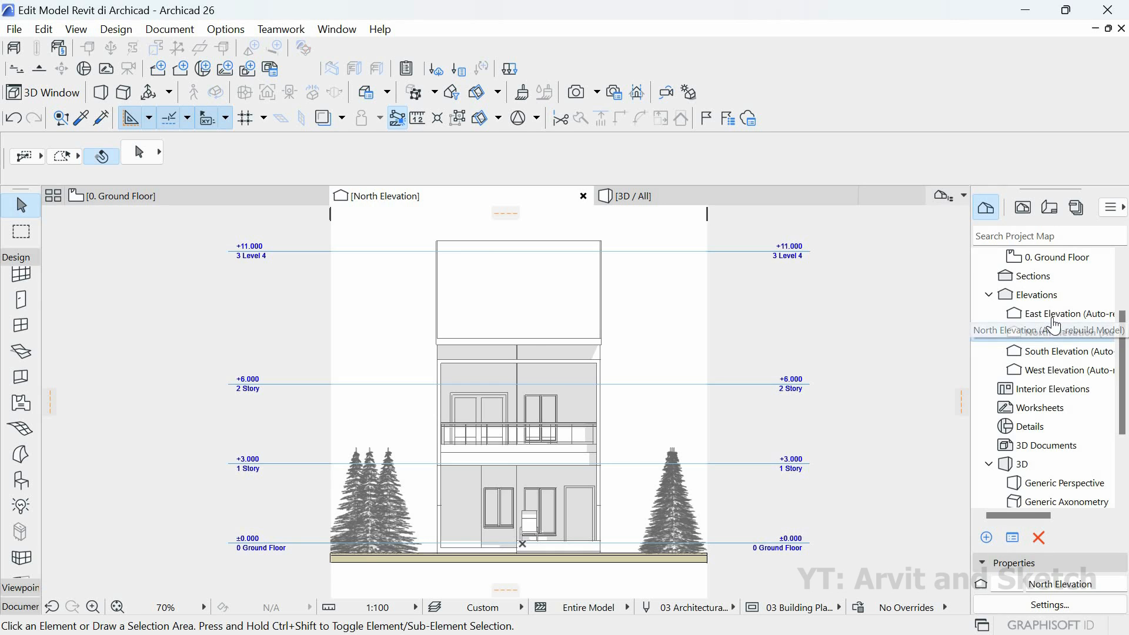
{"action": "left_click", "coordinate": [1053, 320]}
{"action": "double_click", "coordinate": [1053, 322]}
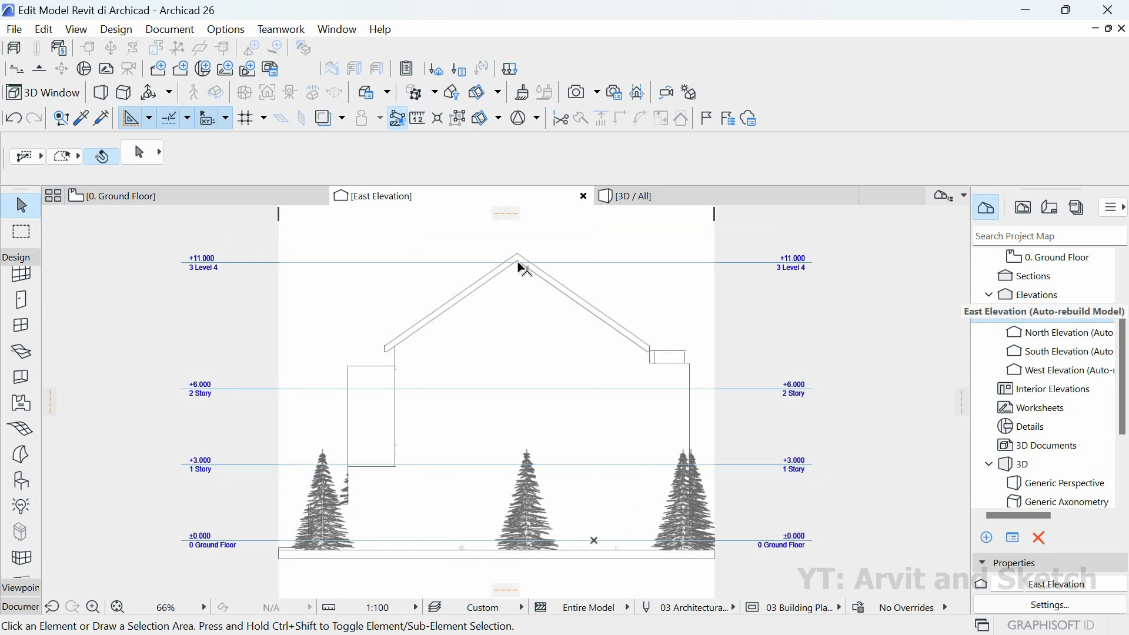
{"action": "left_click", "coordinate": [665, 202]}
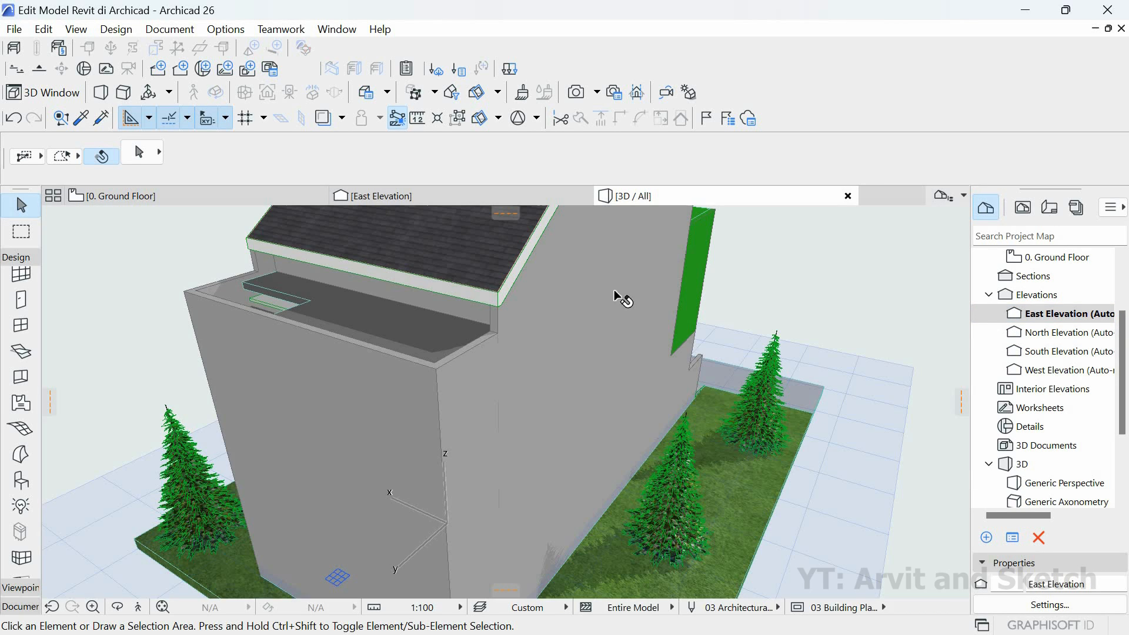
{"action": "scroll", "coordinate": [520, 445], "scroll_direction": "down", "scroll_amount": 5}
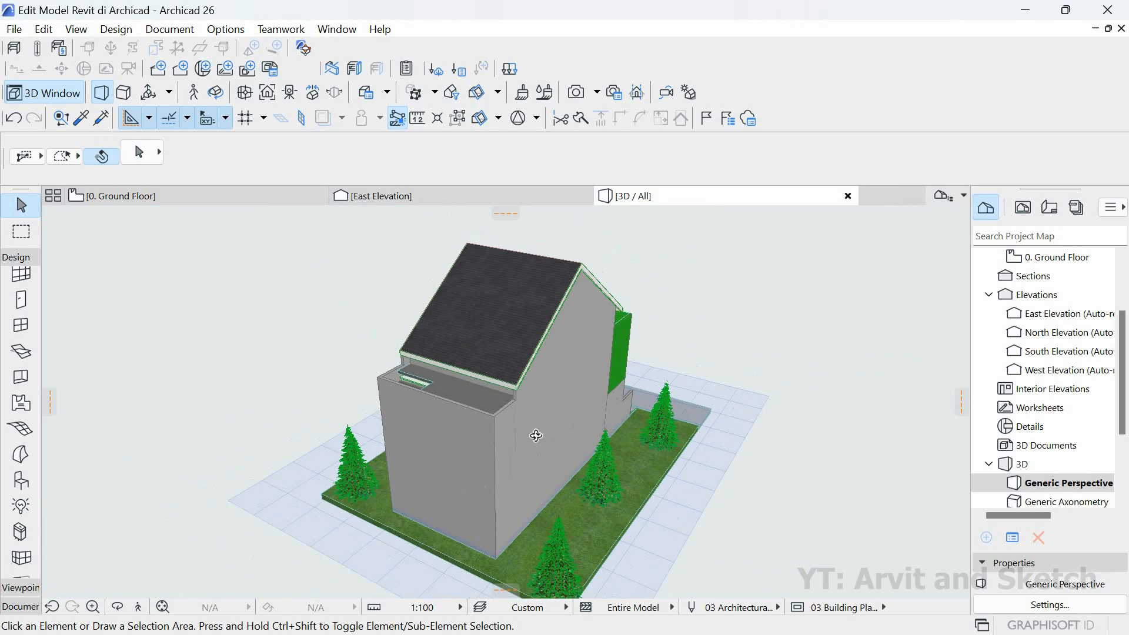
{"action": "middle_click_drag", "start_coordinate": [537, 434], "coordinate": [802, 456], "text": "shift"}
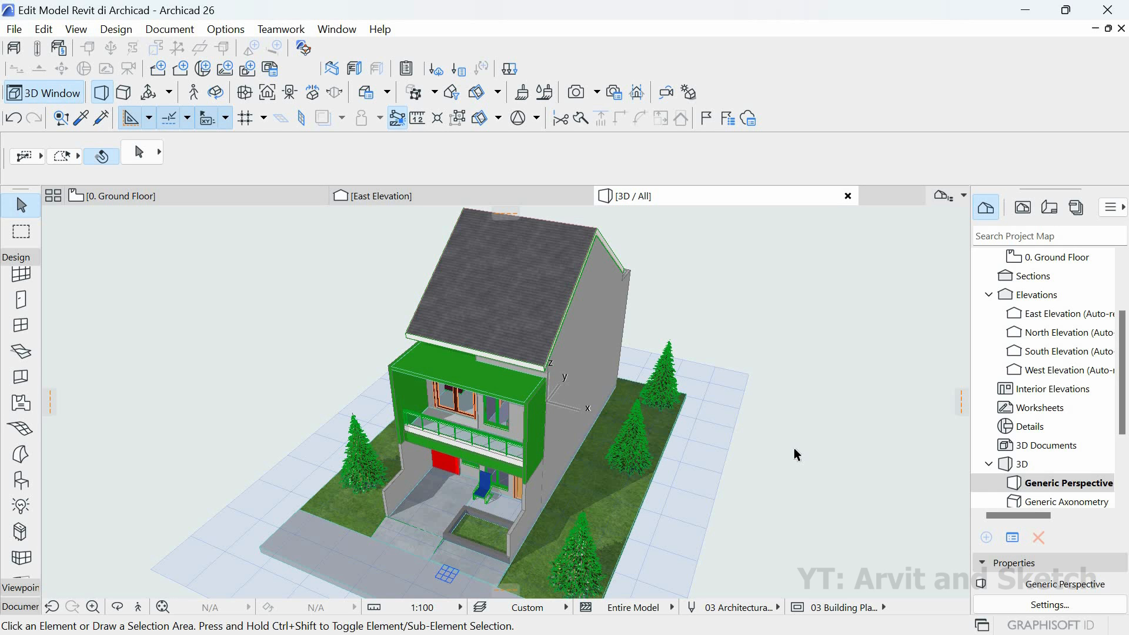
On the Ground Floor plan, uncover the door swings hidden by the floor slabs of both bathrooms
{"action": "key", "text": "F2"}
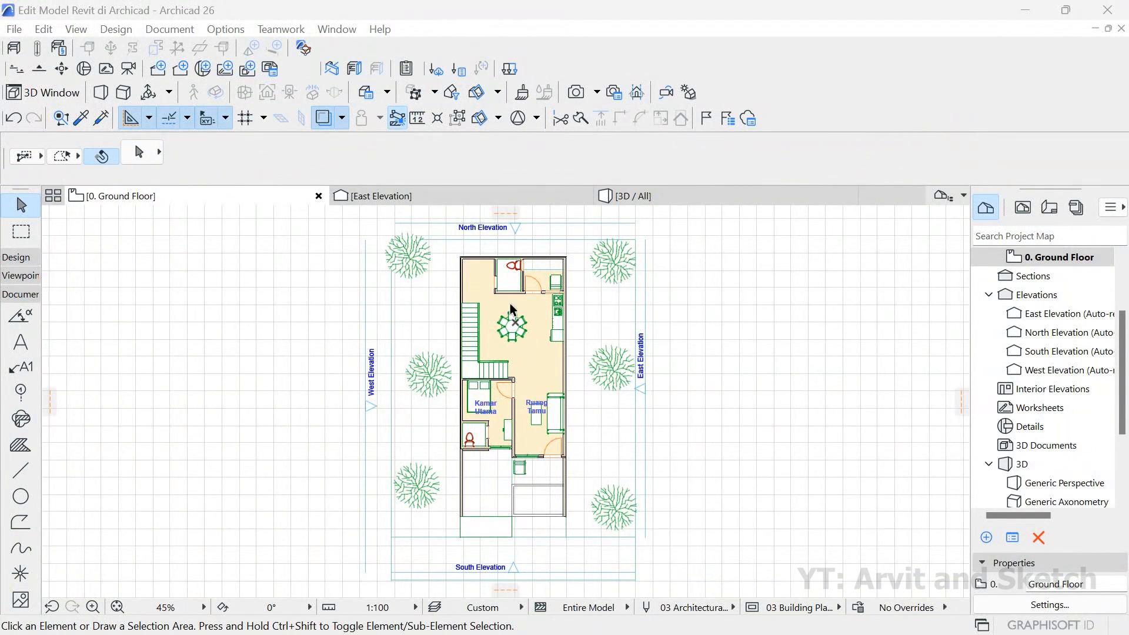
{"action": "scroll", "coordinate": [499, 258], "scroll_direction": "up", "scroll_amount": 6}
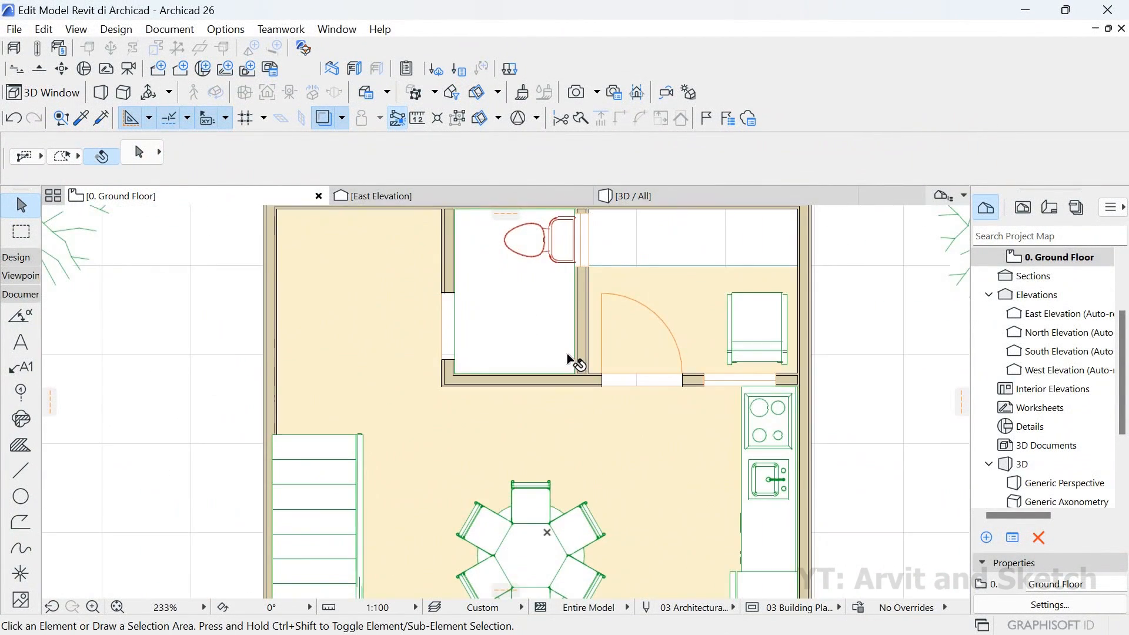
{"action": "left_click", "coordinate": [568, 361]}
{"action": "key", "text": "Escape"}
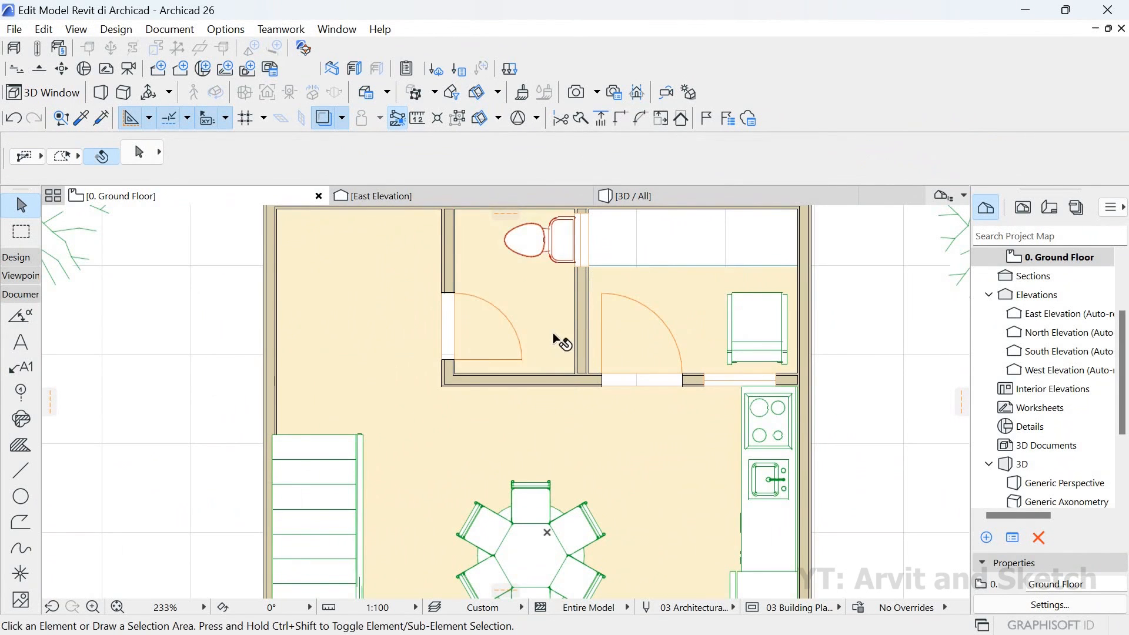
{"action": "scroll", "coordinate": [560, 344], "scroll_direction": "down", "scroll_amount": 4}
{"action": "scroll", "coordinate": [559, 379], "scroll_direction": "down", "scroll_amount": 2}
{"action": "scroll", "coordinate": [550, 388], "scroll_direction": "up", "scroll_amount": 5}
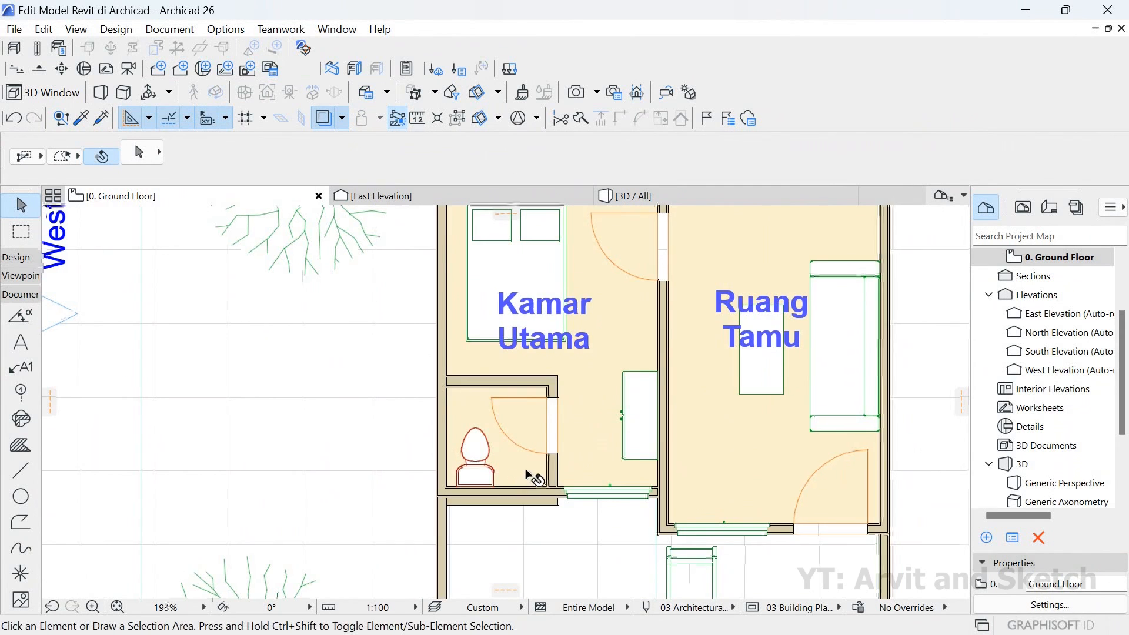
{"action": "scroll", "coordinate": [521, 473], "scroll_direction": "down", "scroll_amount": 5}
{"action": "scroll", "coordinate": [571, 388], "scroll_direction": "down", "scroll_amount": 2}
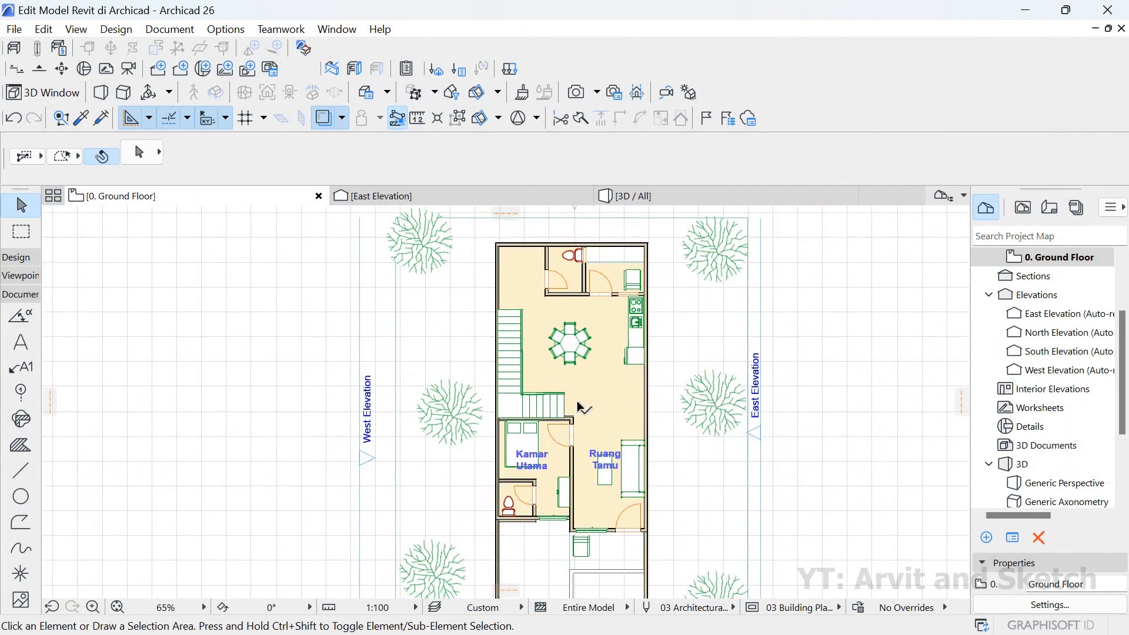
{"action": "scroll", "coordinate": [578, 366], "scroll_direction": "down", "scroll_amount": 2}
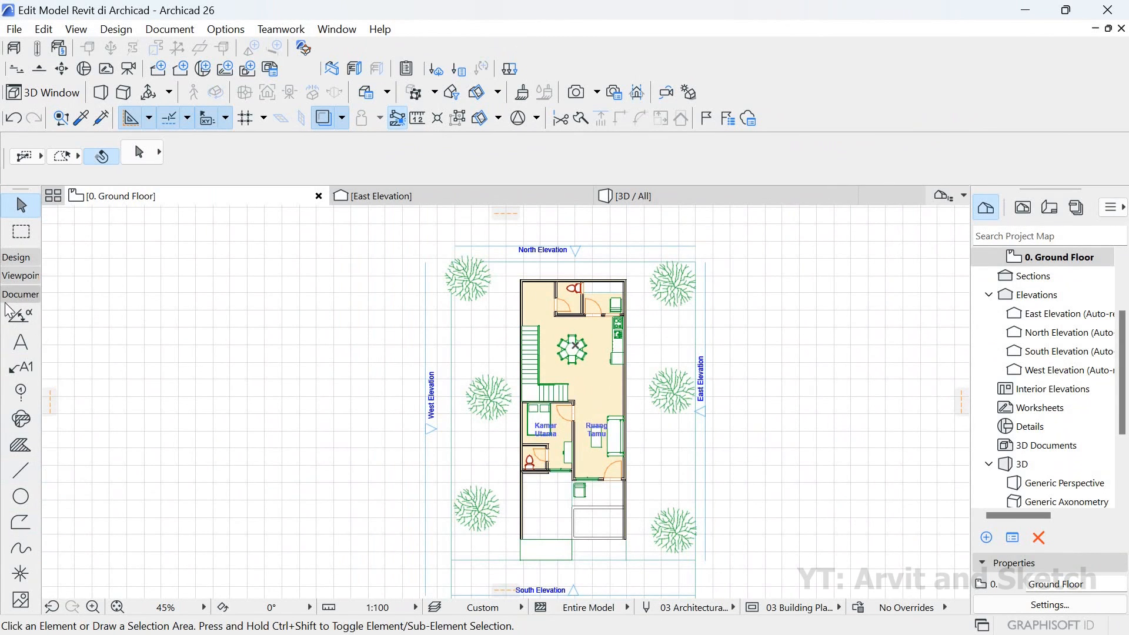
{"action": "left_click", "coordinate": [22, 263]}
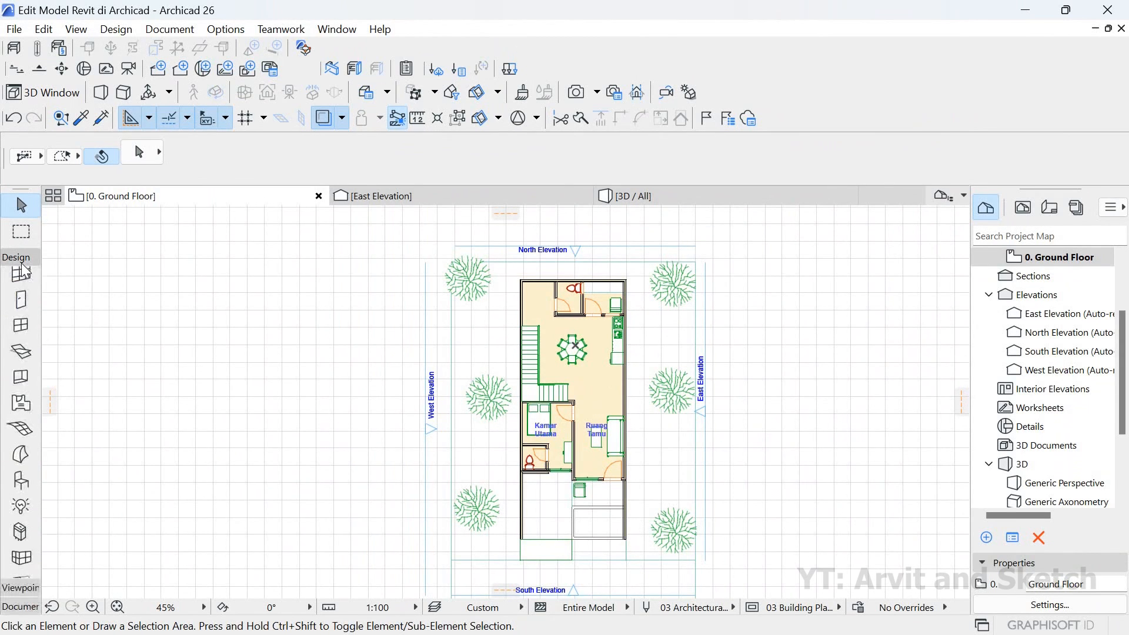
{"action": "scroll", "coordinate": [26, 415], "scroll_direction": "down", "scroll_amount": 1}
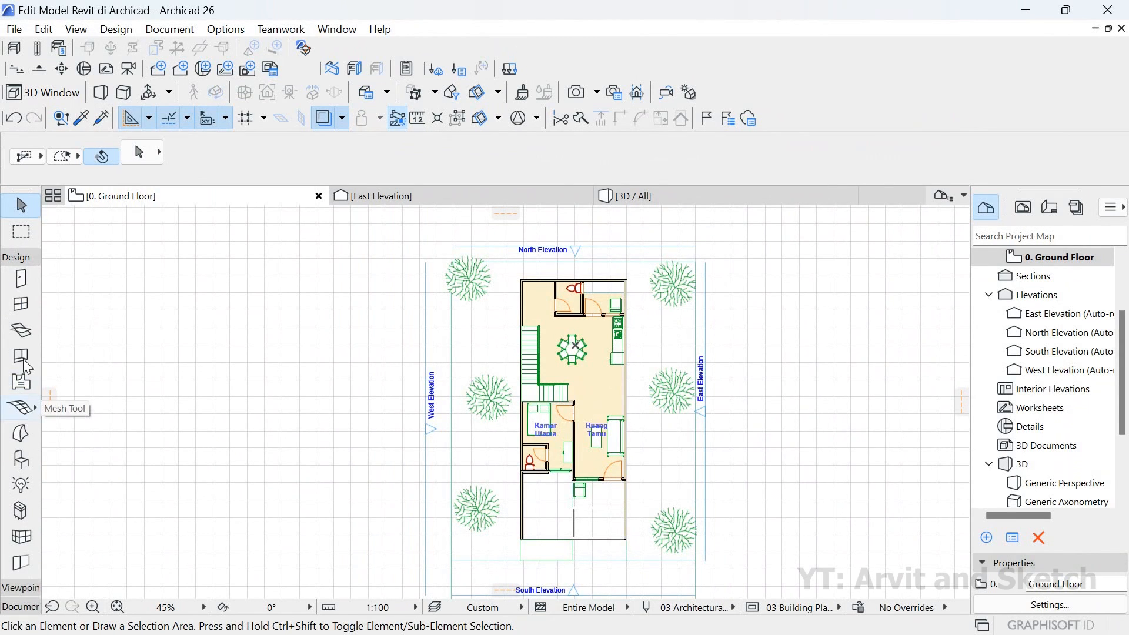
{"action": "left_click", "coordinate": [19, 257]}
{"action": "left_click", "coordinate": [18, 298]}
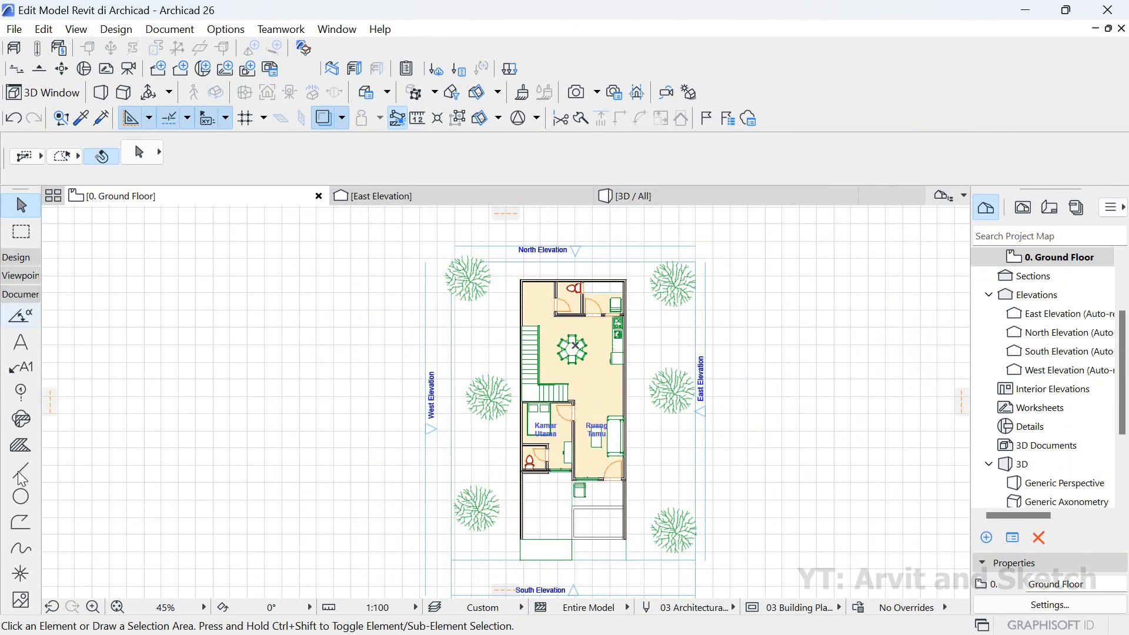
{"action": "scroll", "coordinate": [20, 468], "scroll_direction": "down", "scroll_amount": 1}
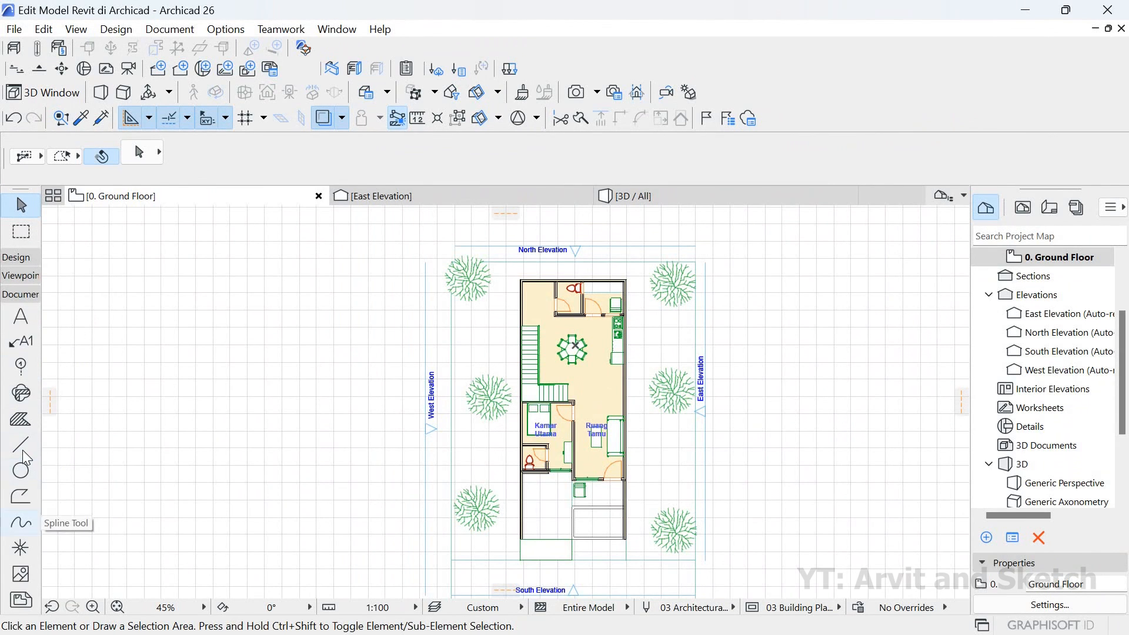
Draw a building section lengthwise through the stair and bedroom side of the Ground Floor plan, looking east
{"action": "scroll", "coordinate": [26, 453], "scroll_direction": "up", "scroll_amount": 4}
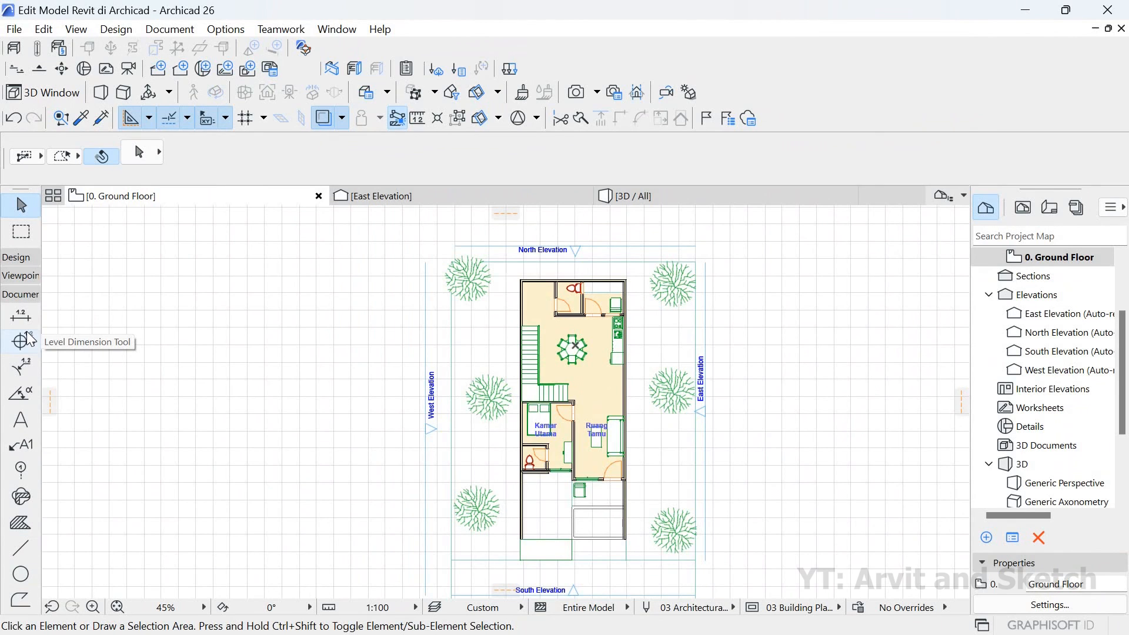
{"action": "scroll", "coordinate": [26, 377], "scroll_direction": "down", "scroll_amount": 4}
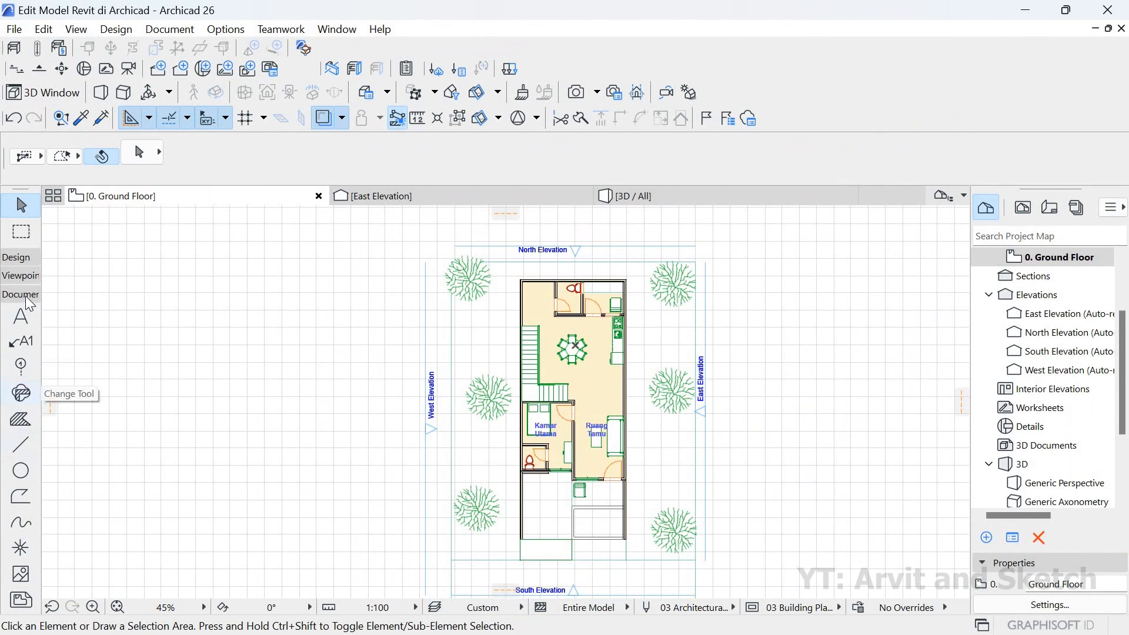
{"action": "left_click", "coordinate": [25, 258]}
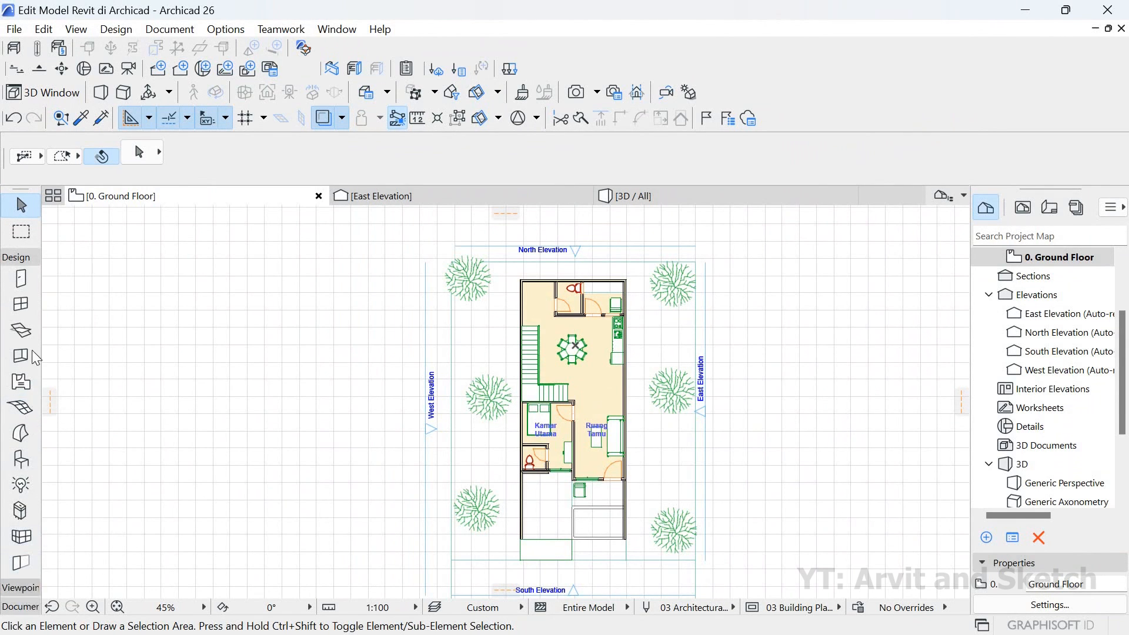
{"action": "left_click", "coordinate": [21, 588]}
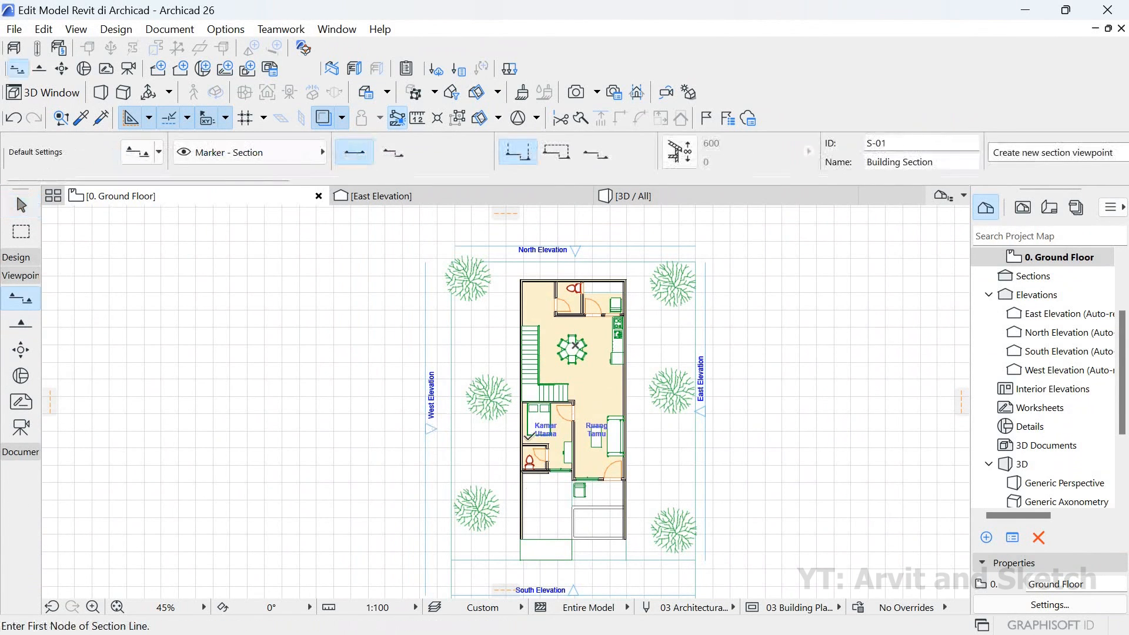
{"action": "scroll", "coordinate": [504, 477], "scroll_direction": "down", "scroll_amount": 2}
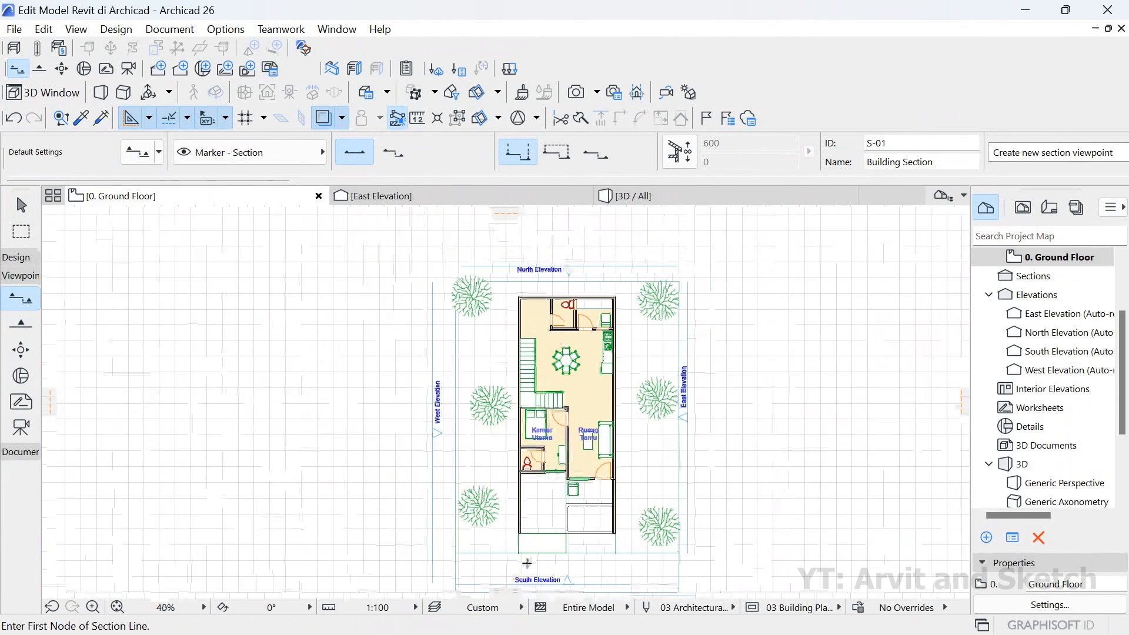
{"action": "left_click", "coordinate": [538, 588]}
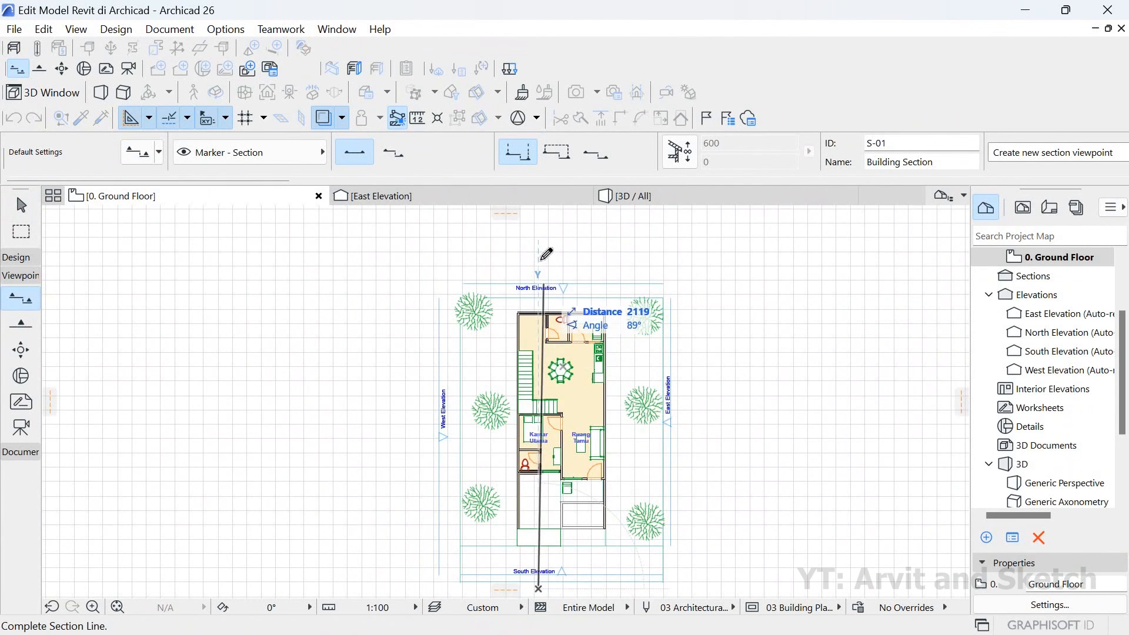
{"action": "left_click", "coordinate": [538, 260]}
{"action": "left_click", "coordinate": [584, 267]}
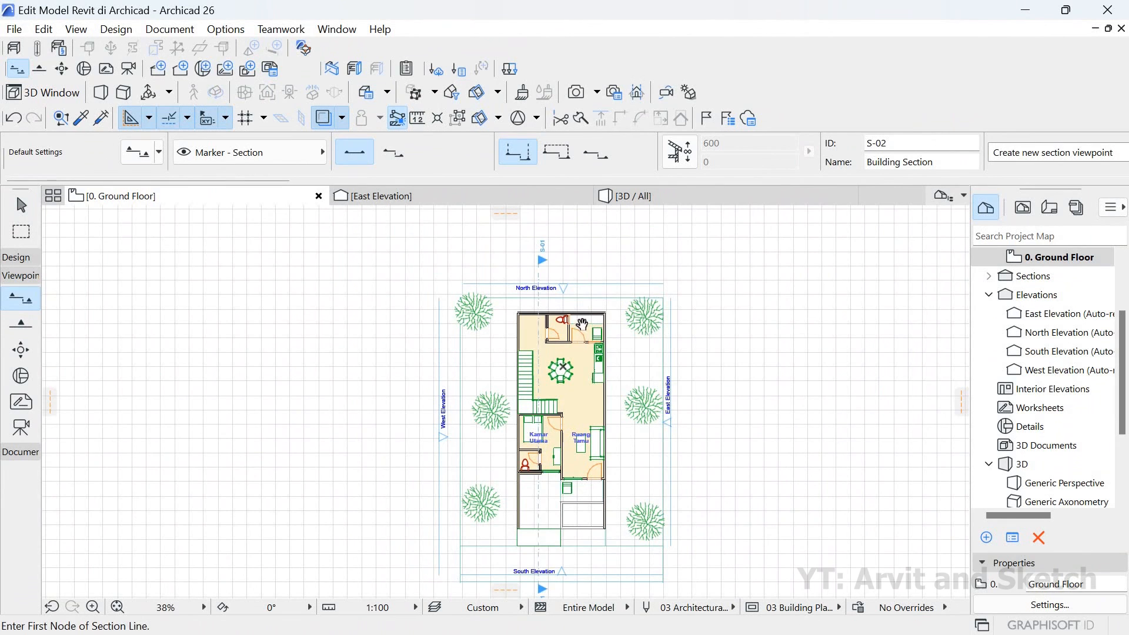
Draw a second lengthwise building section through the living room side of the house, looking west
{"action": "middle_click_drag", "start_coordinate": [577, 572], "coordinate": [571, 549]}
{"action": "scroll", "coordinate": [575, 577], "scroll_direction": "down", "scroll_amount": 1}
{"action": "left_click", "coordinate": [574, 578]}
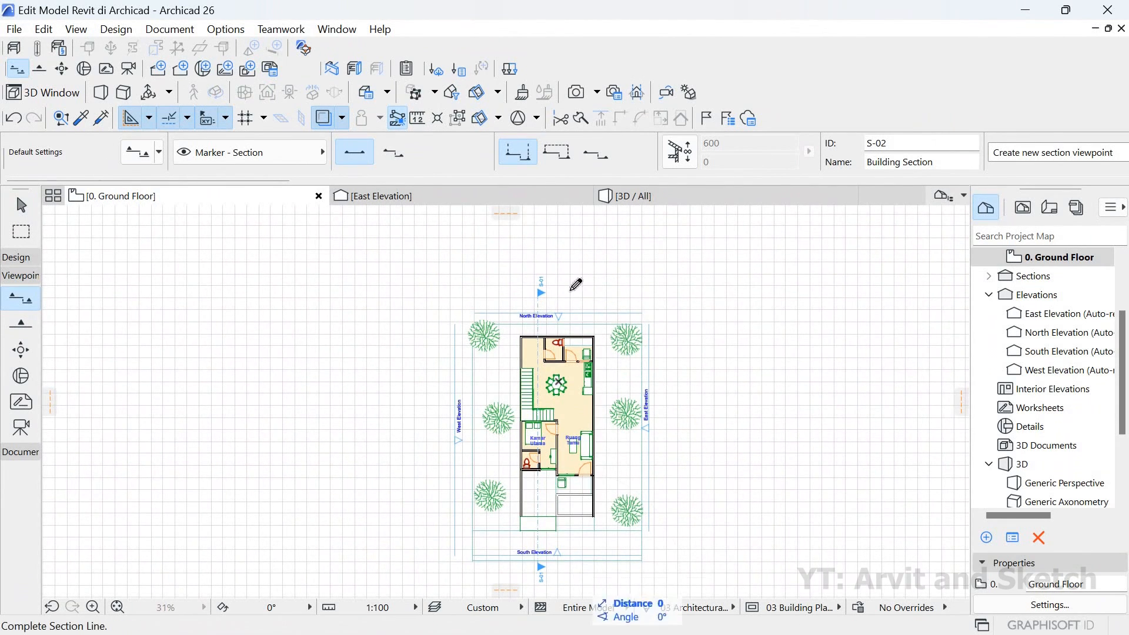
{"action": "left_click", "coordinate": [575, 296]}
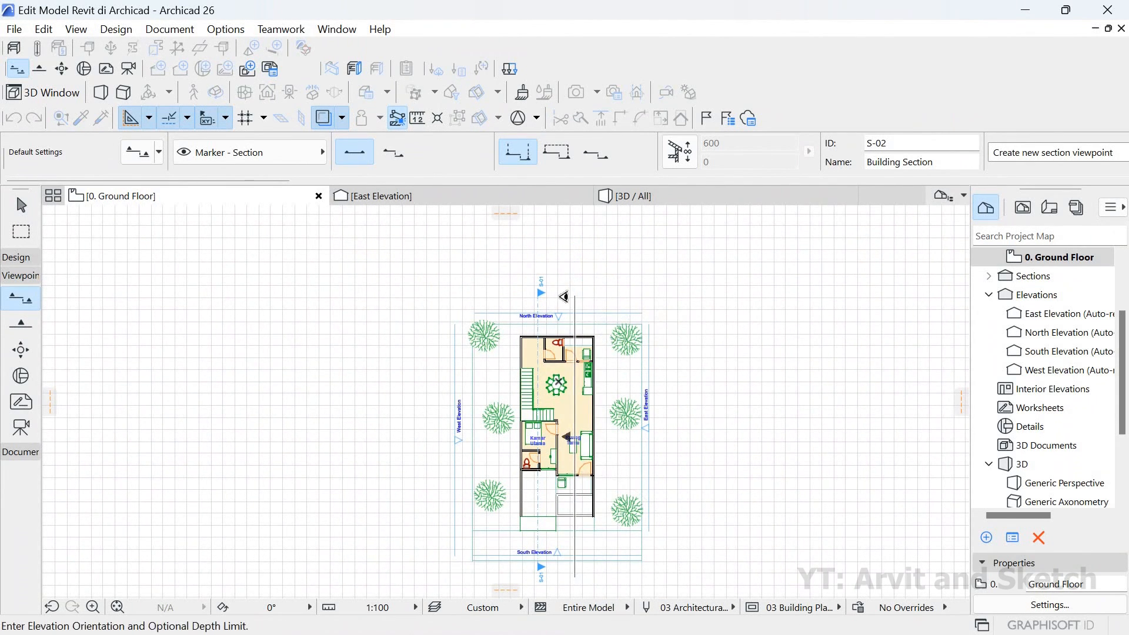
{"action": "left_click", "coordinate": [429, 386]}
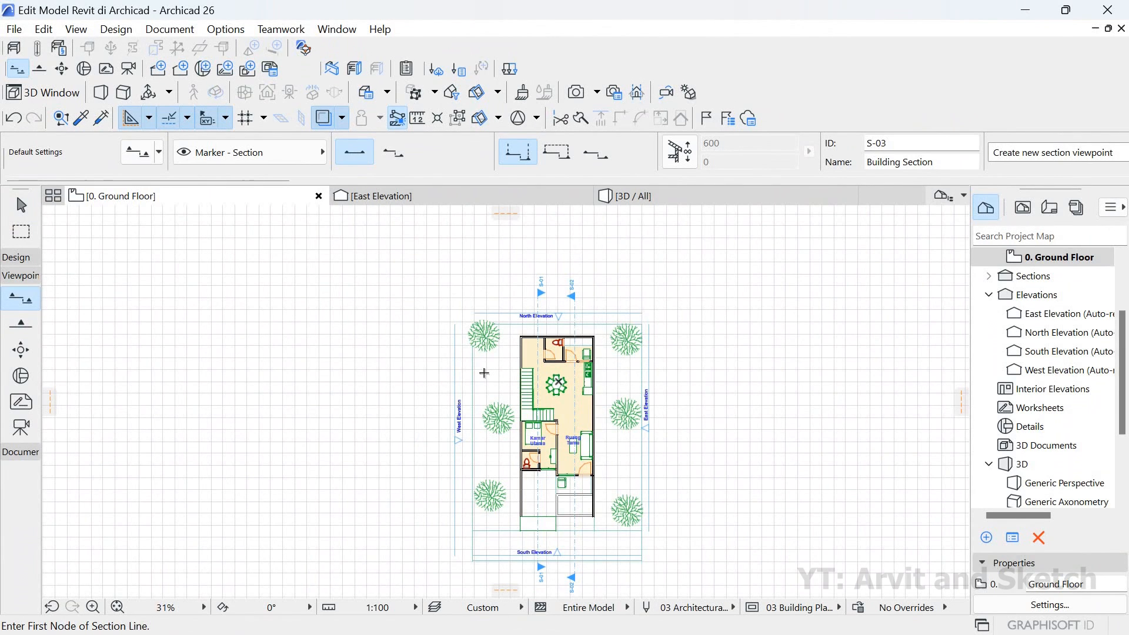
Draw a crosswise building section through the dining and kitchen area, looking south
{"action": "left_click", "coordinate": [483, 373]}
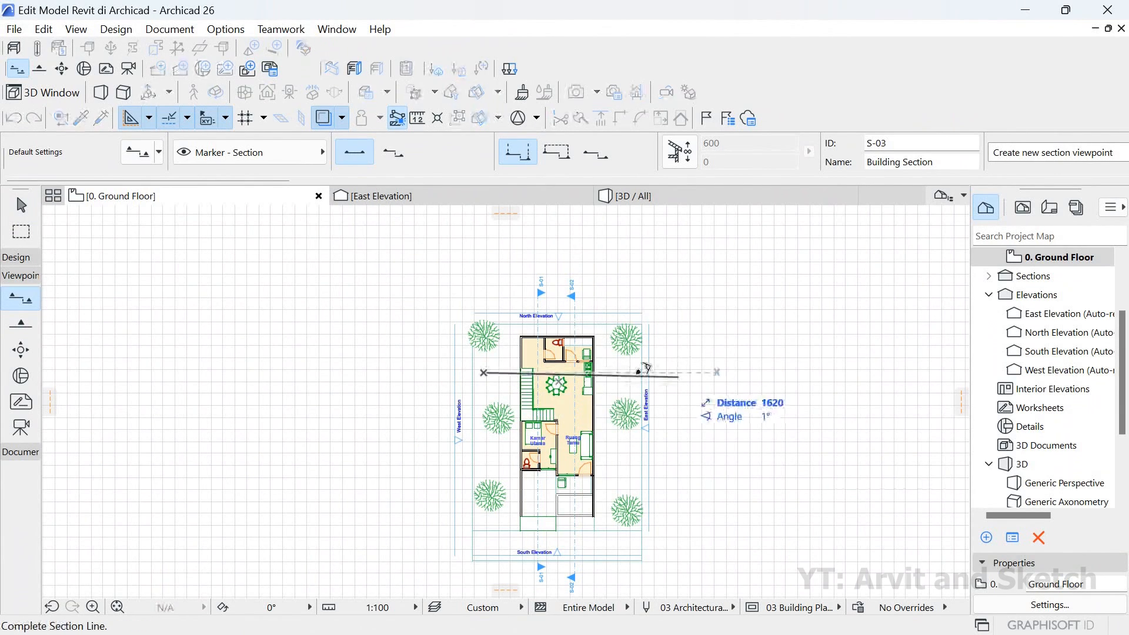
{"action": "left_click", "coordinate": [613, 372]}
{"action": "left_click", "coordinate": [590, 476]}
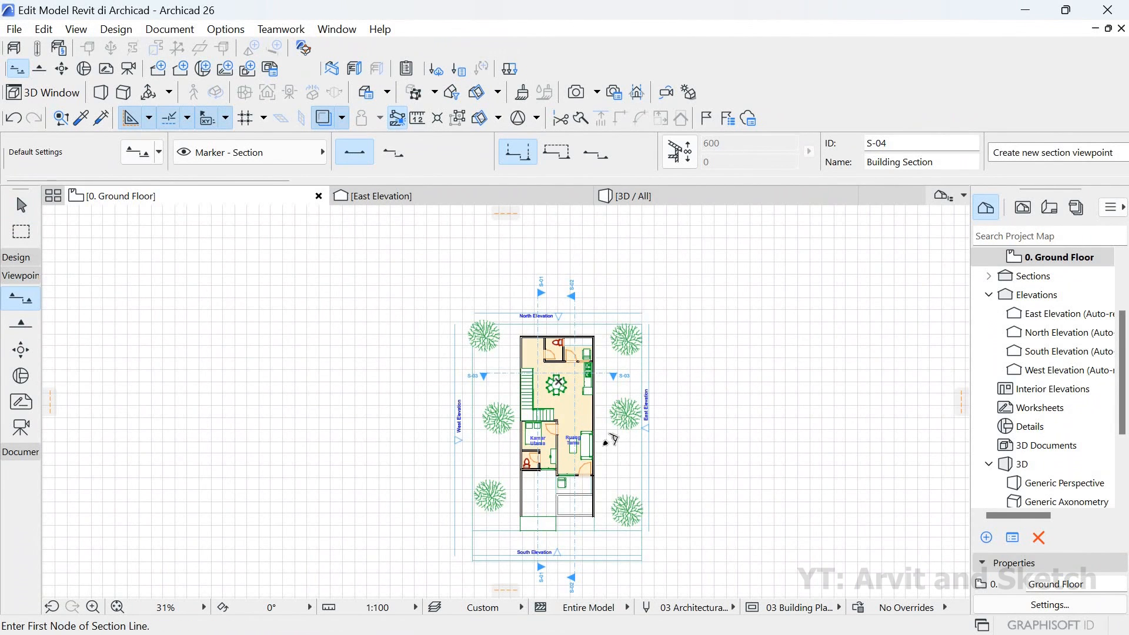
Draw another crosswise building section through the main bedroom and living room, looking north, and leave the Section tool
{"action": "left_click", "coordinate": [487, 445]}
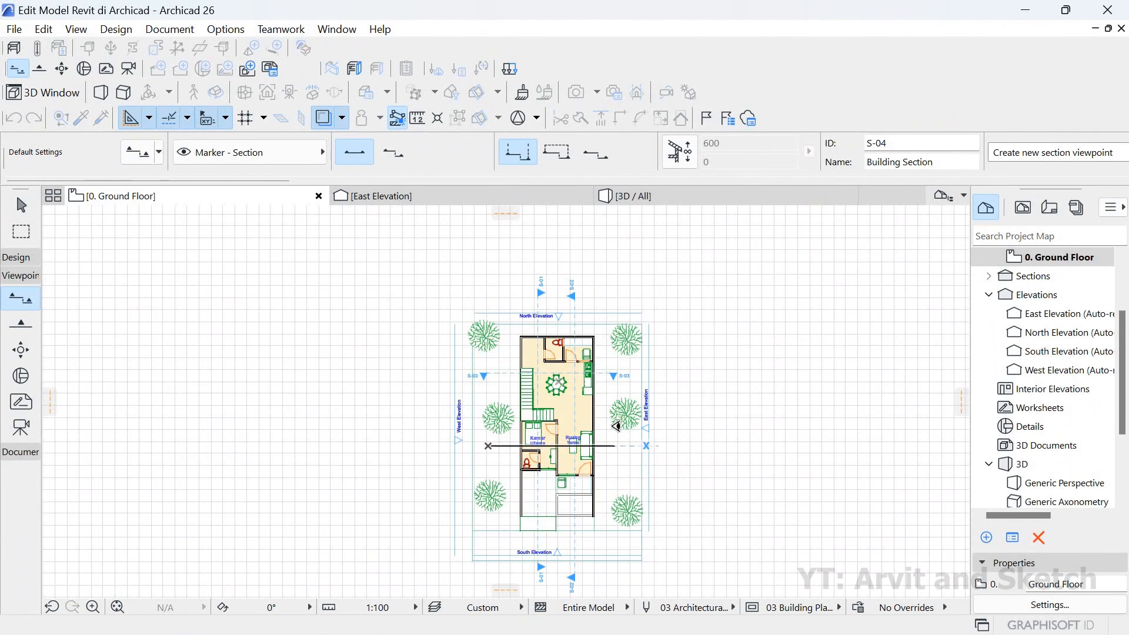
{"action": "left_click", "coordinate": [614, 446]}
{"action": "left_click", "coordinate": [809, 423]}
{"action": "left_click", "coordinate": [19, 205]}
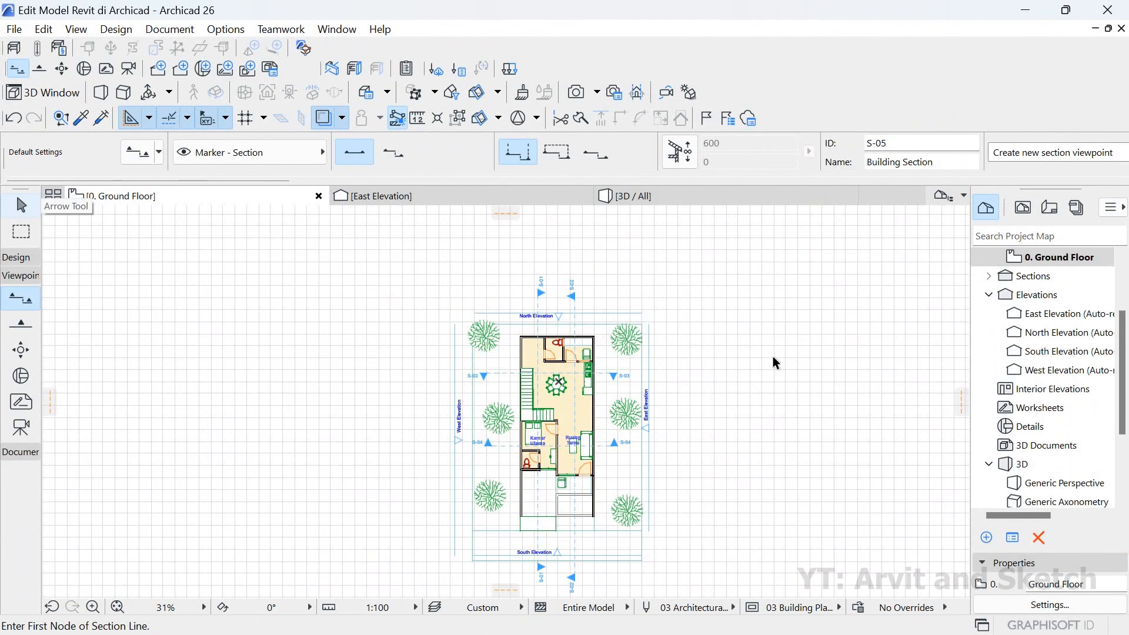
Open the S-01 Building Section and delete the room zones covering its ground-floor and upper-floor interiors
{"action": "left_click", "coordinate": [988, 276]}
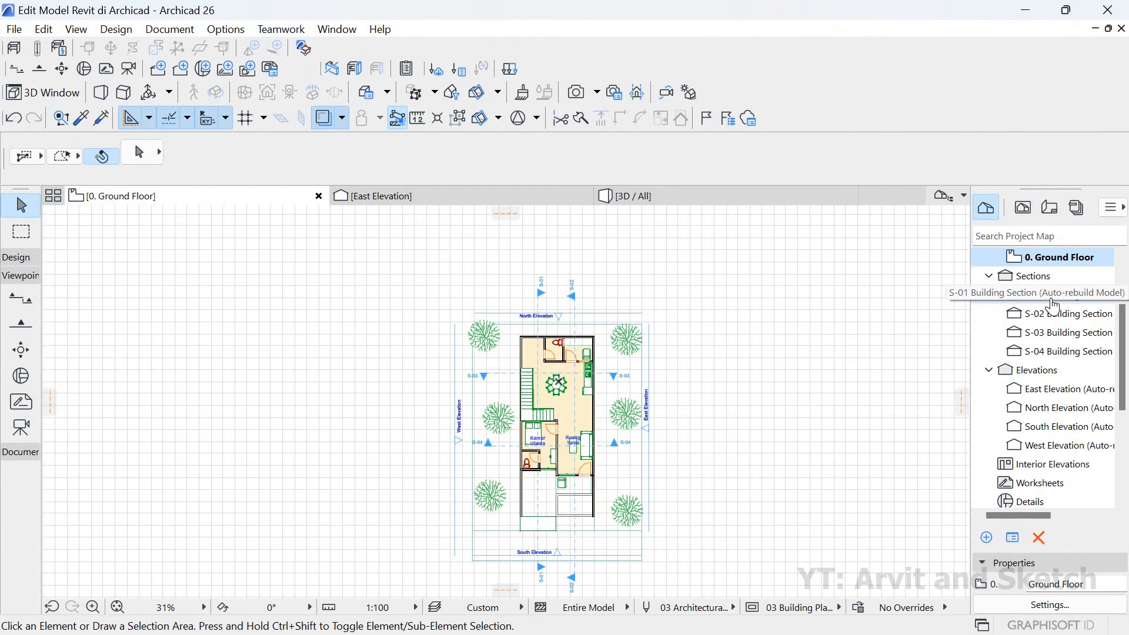
{"action": "double_click", "coordinate": [1051, 297]}
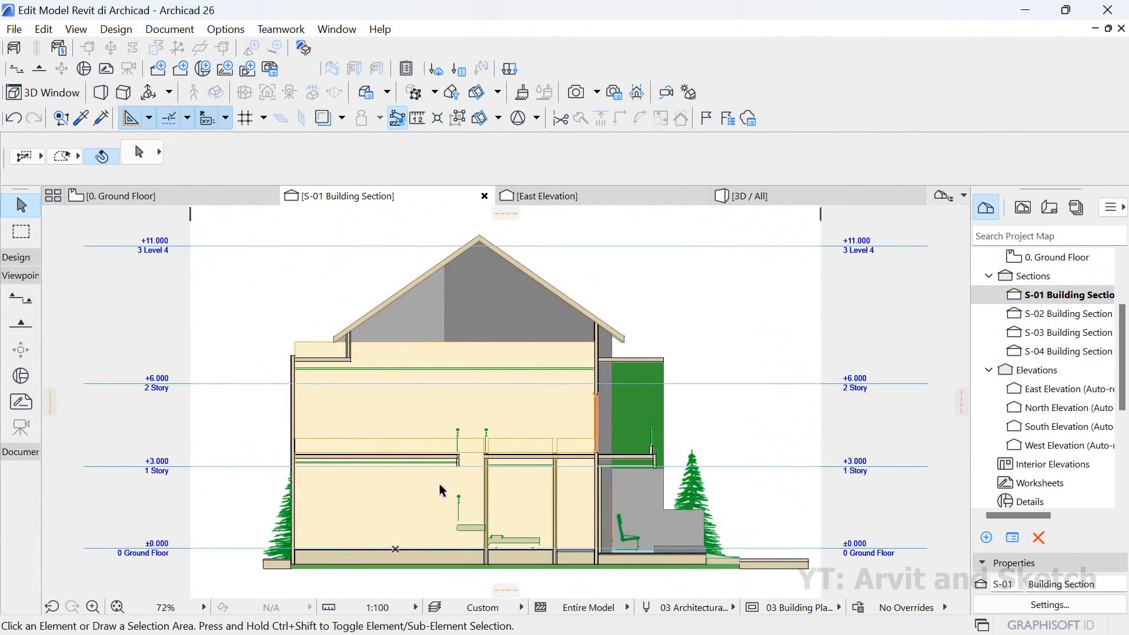
{"action": "left_click", "coordinate": [428, 520]}
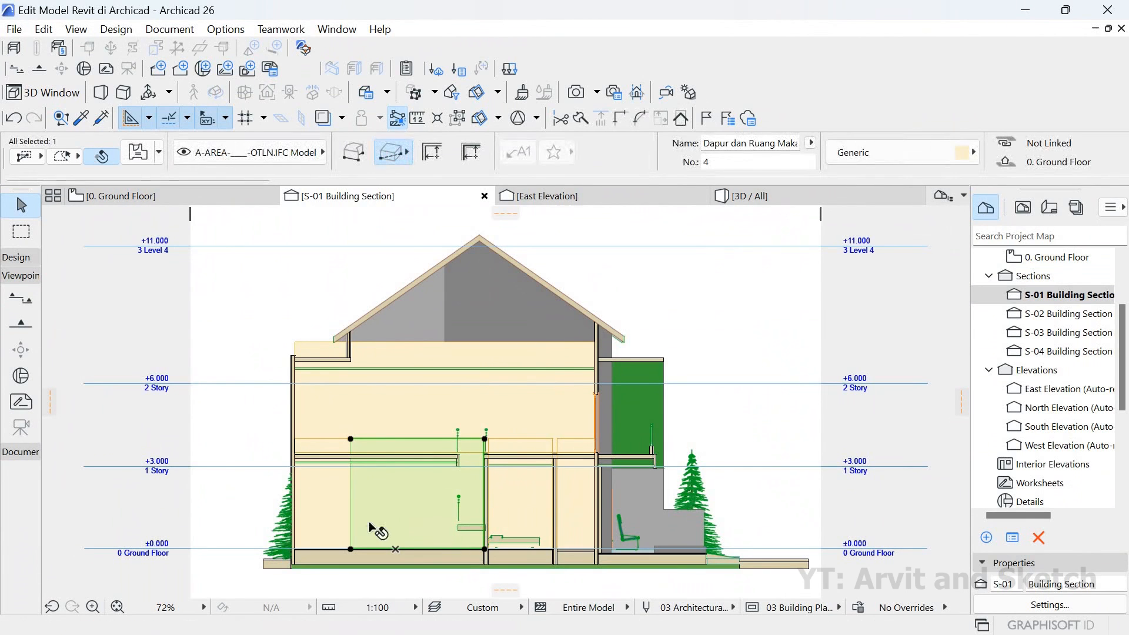
{"action": "key", "text": "Escape"}
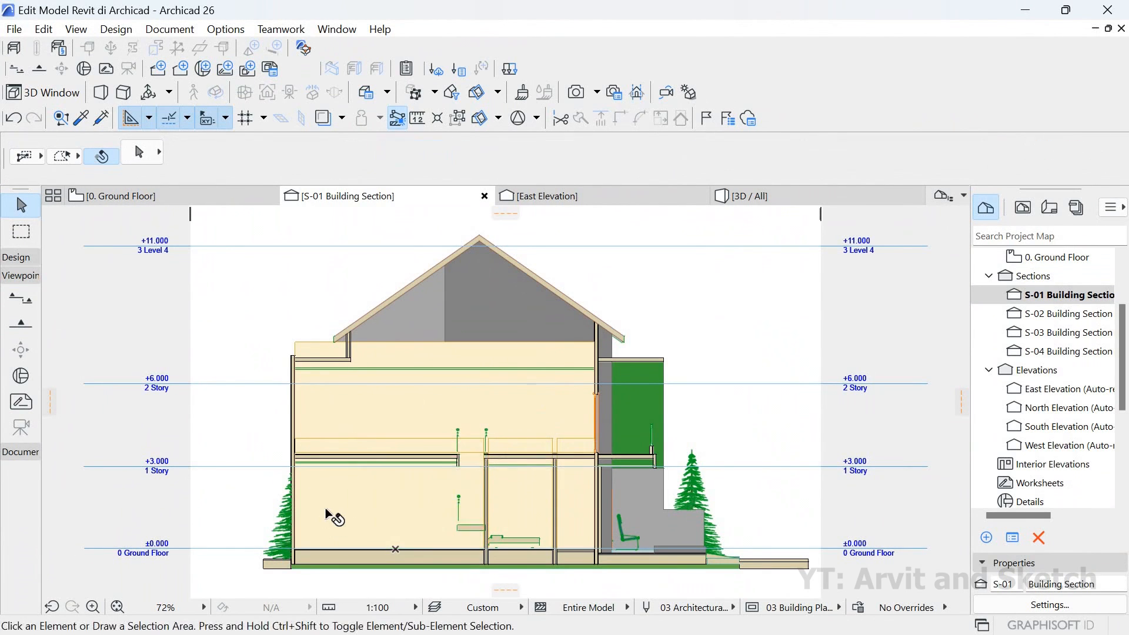
{"action": "left_click", "coordinate": [330, 512]}
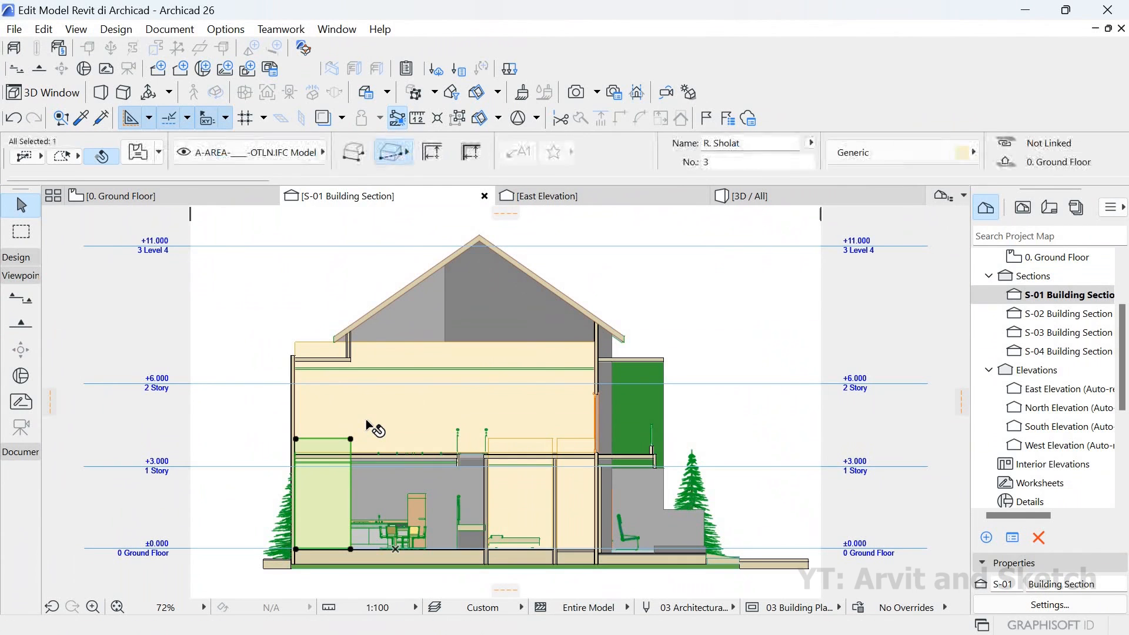
{"action": "left_click", "coordinate": [367, 422]}
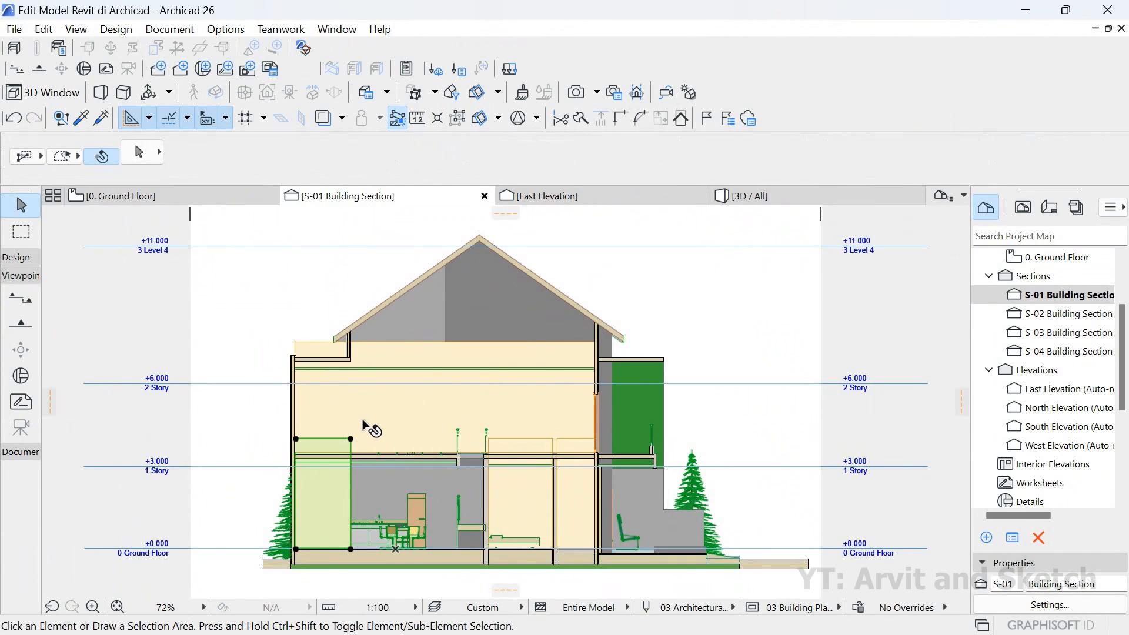
{"action": "left_click", "coordinate": [510, 492]}
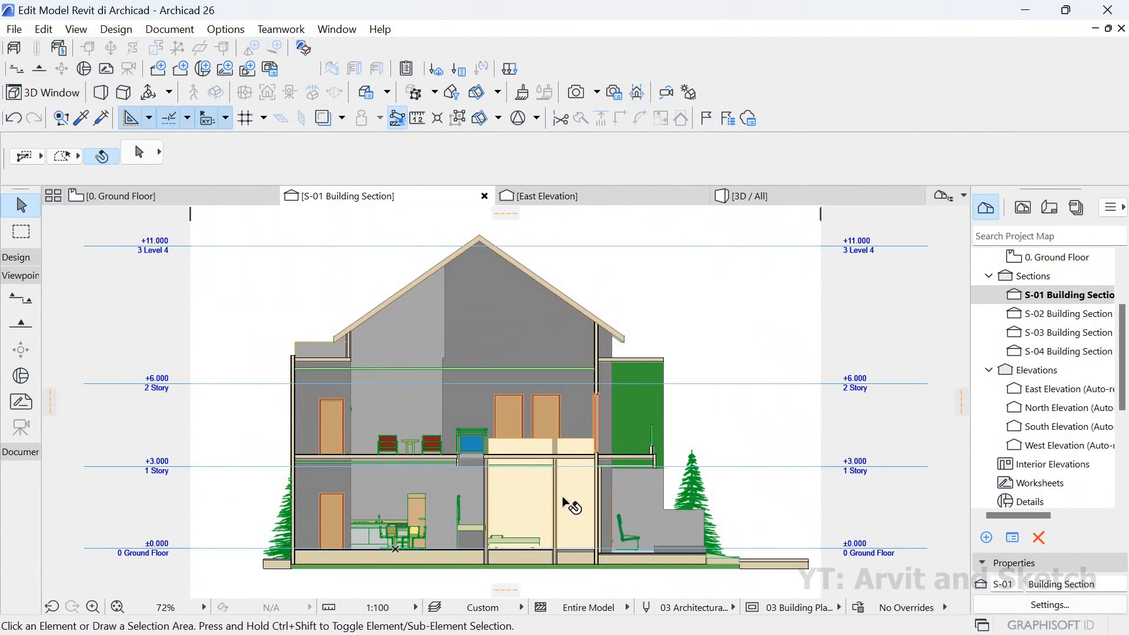
{"action": "left_click", "coordinate": [767, 407]}
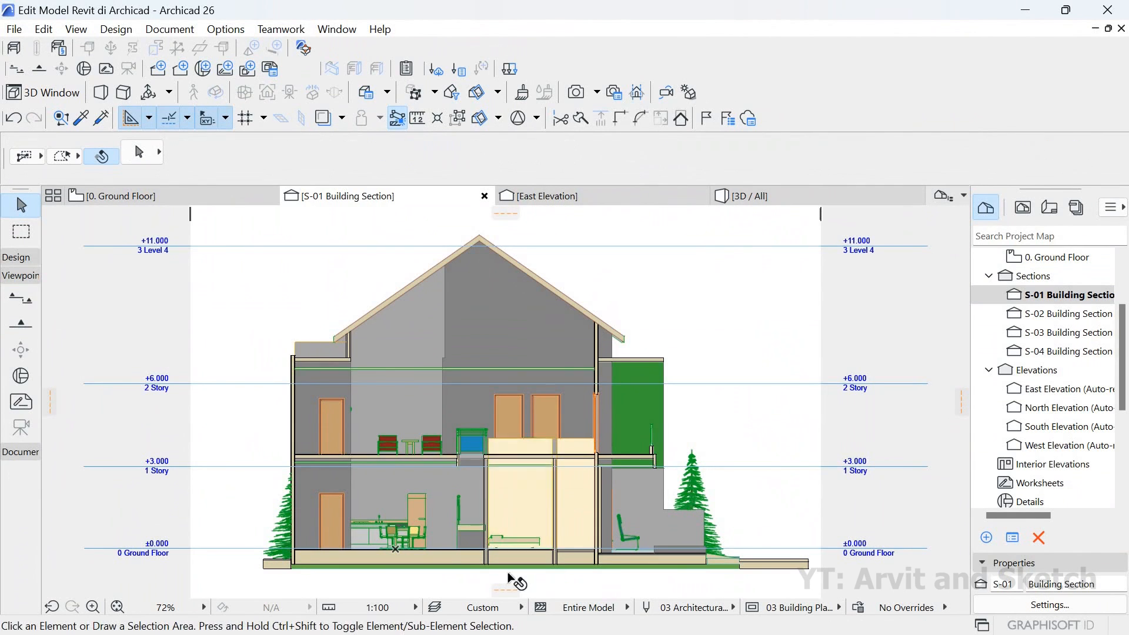
{"action": "left_click", "coordinate": [580, 493]}
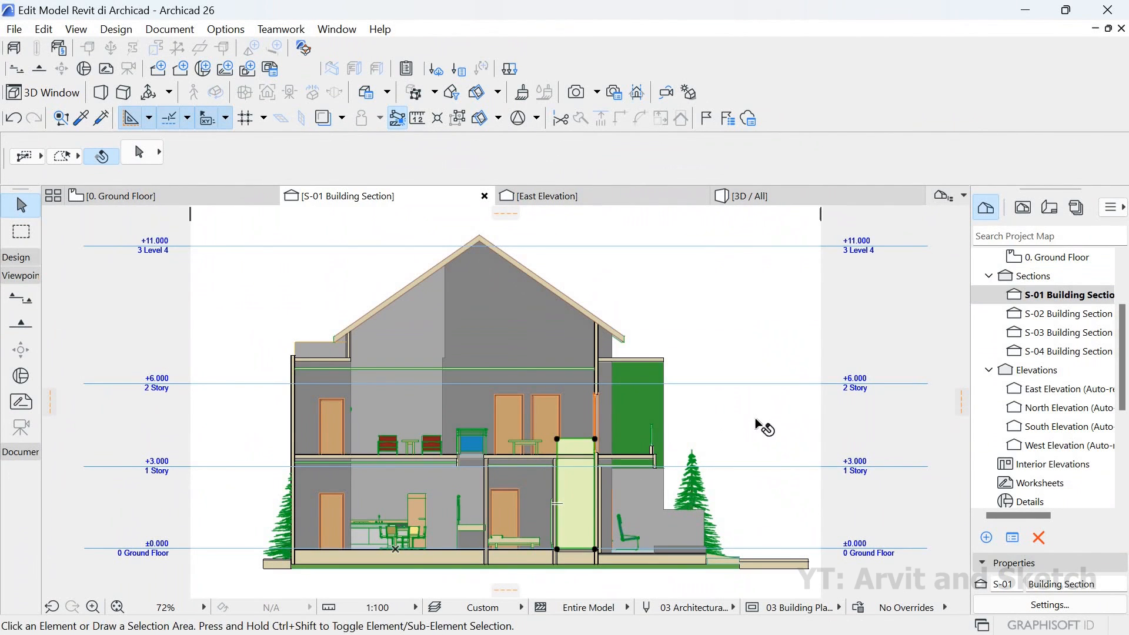
{"action": "key", "text": "Delete"}
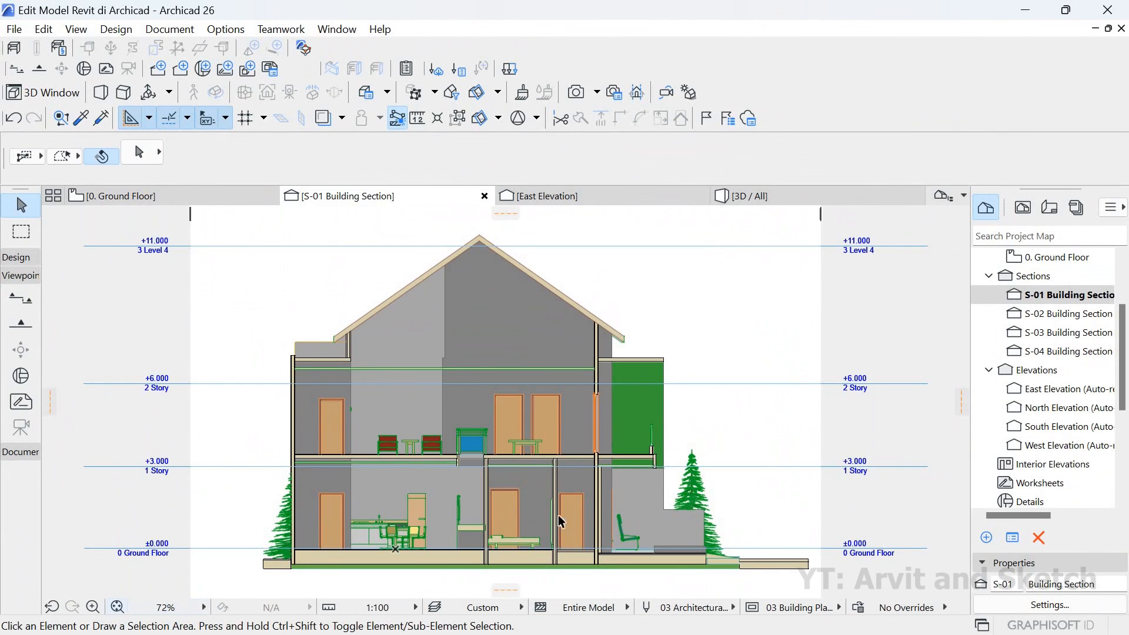
In the S-01 section settings, set the uncut fill to Uniform Pen - Color Fill, Non-Shaded and enable Uniform Uncut Pens
{"action": "right_click", "coordinate": [434, 204]}
{"action": "left_click", "coordinate": [503, 331]}
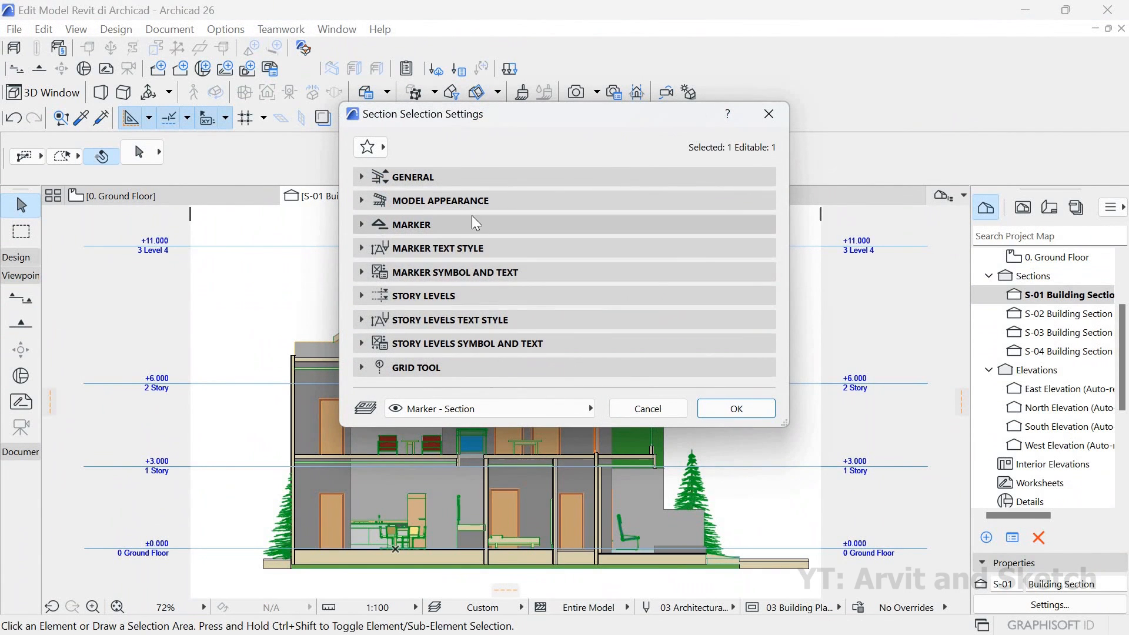
{"action": "left_click", "coordinate": [423, 181]}
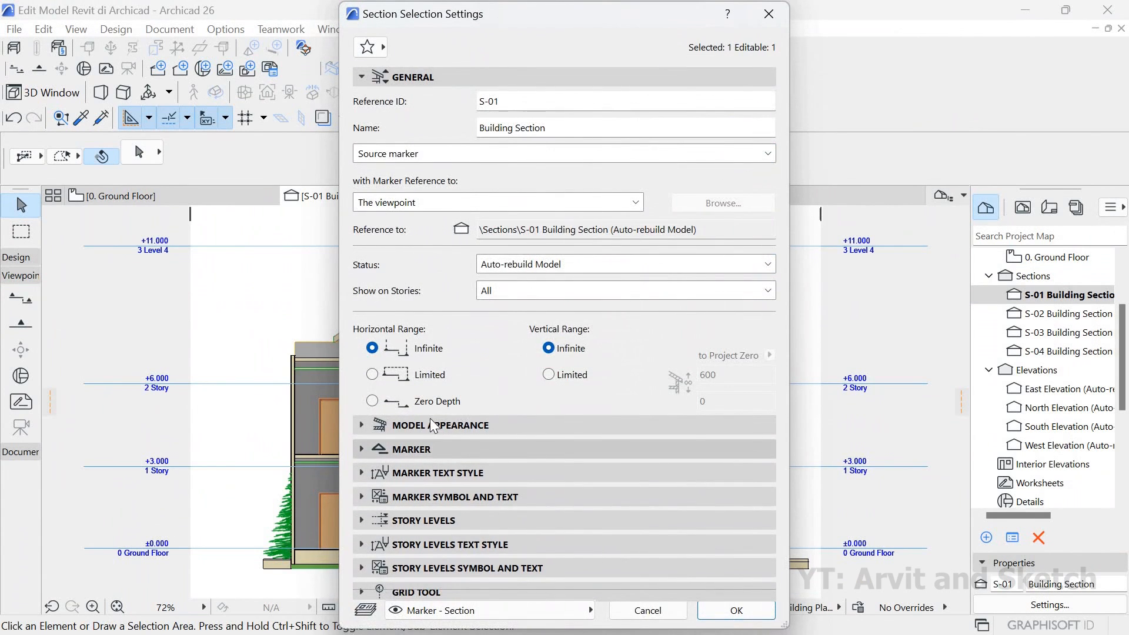
{"action": "left_click", "coordinate": [430, 418]}
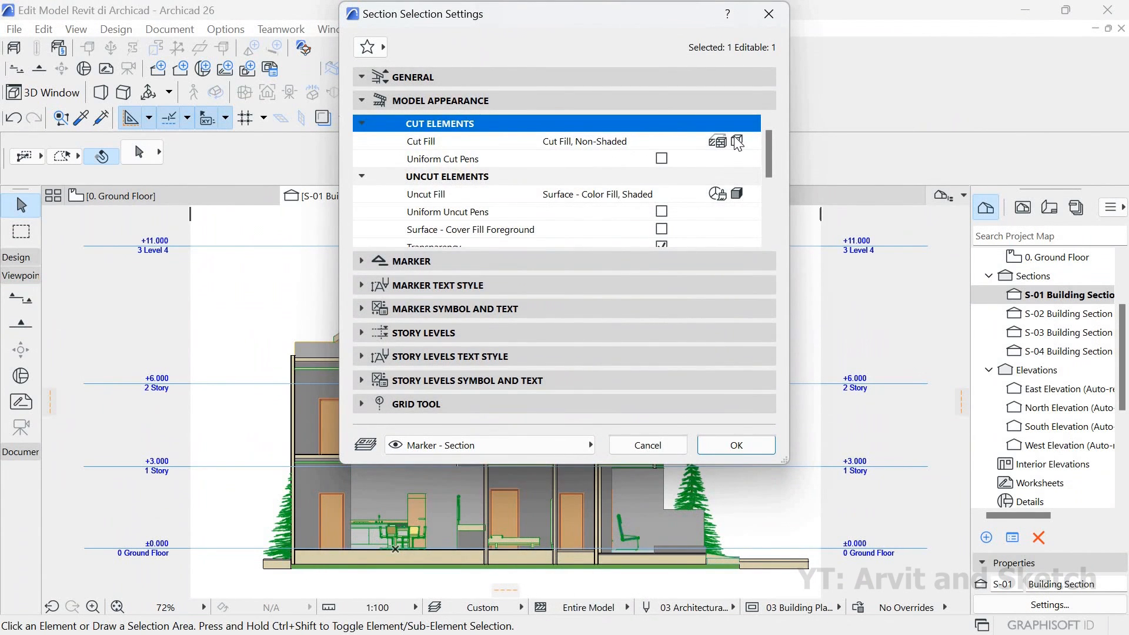
{"action": "left_click", "coordinate": [737, 143]}
{"action": "left_click", "coordinate": [737, 196]}
{"action": "left_click", "coordinate": [737, 195]}
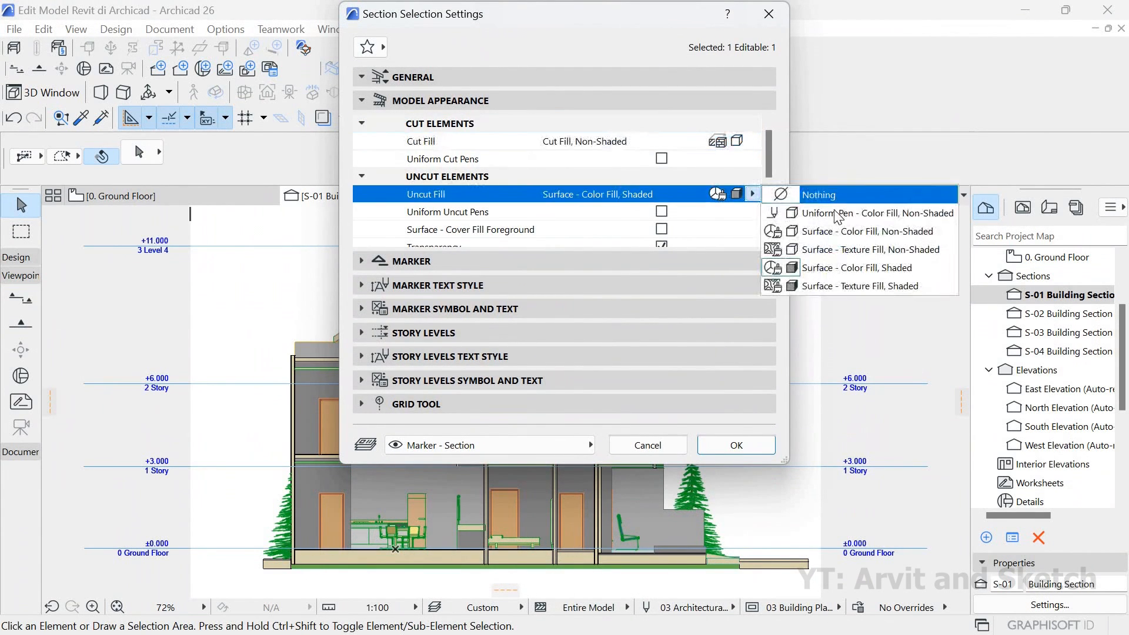
{"action": "left_click", "coordinate": [783, 215]}
{"action": "left_click_drag", "start_coordinate": [767, 154], "coordinate": [763, 227]}
{"action": "left_click", "coordinate": [659, 195]}
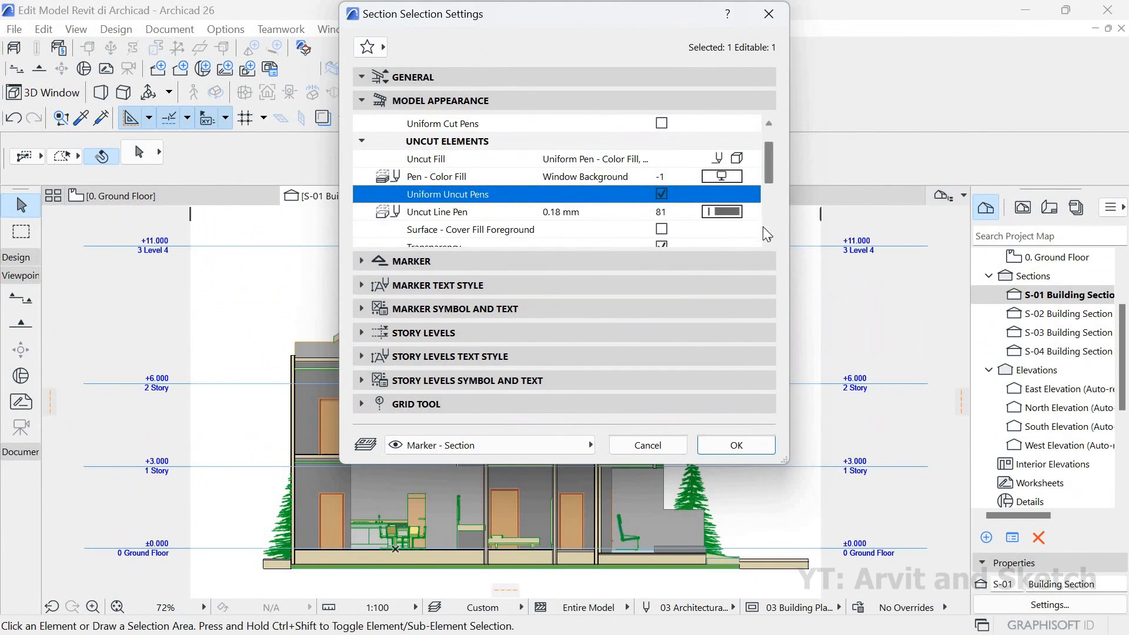
Enable shadows for the S-01 section with a 25 % shadow fill and apply the settings
{"action": "left_click", "coordinate": [663, 230]}
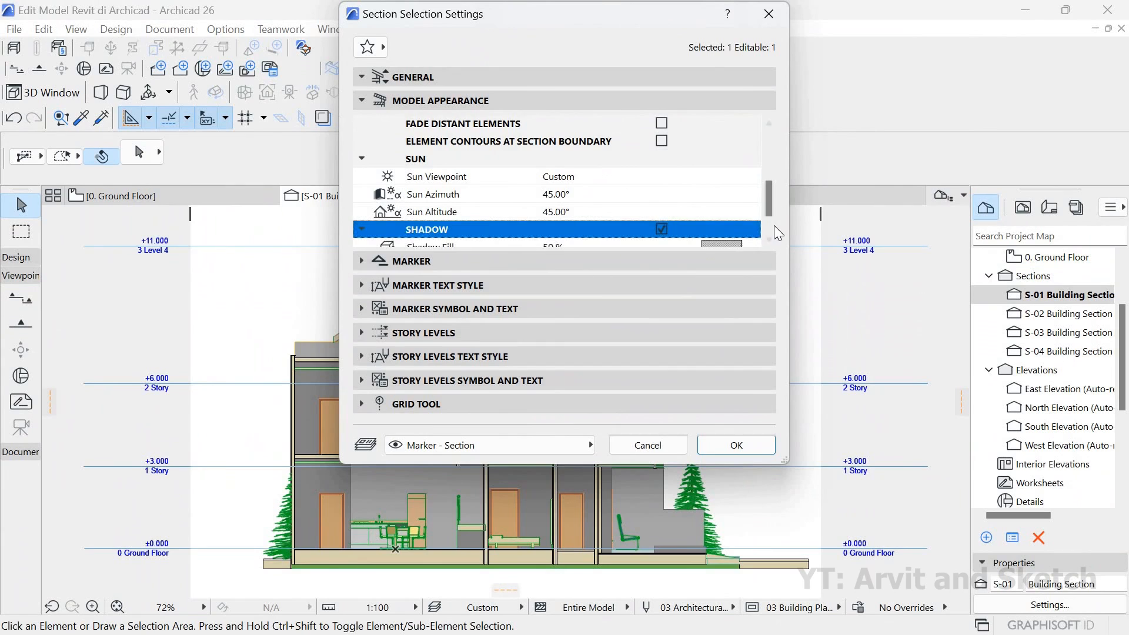
{"action": "scroll", "coordinate": [733, 195], "scroll_direction": "down", "scroll_amount": 3}
{"action": "left_click", "coordinate": [732, 195]}
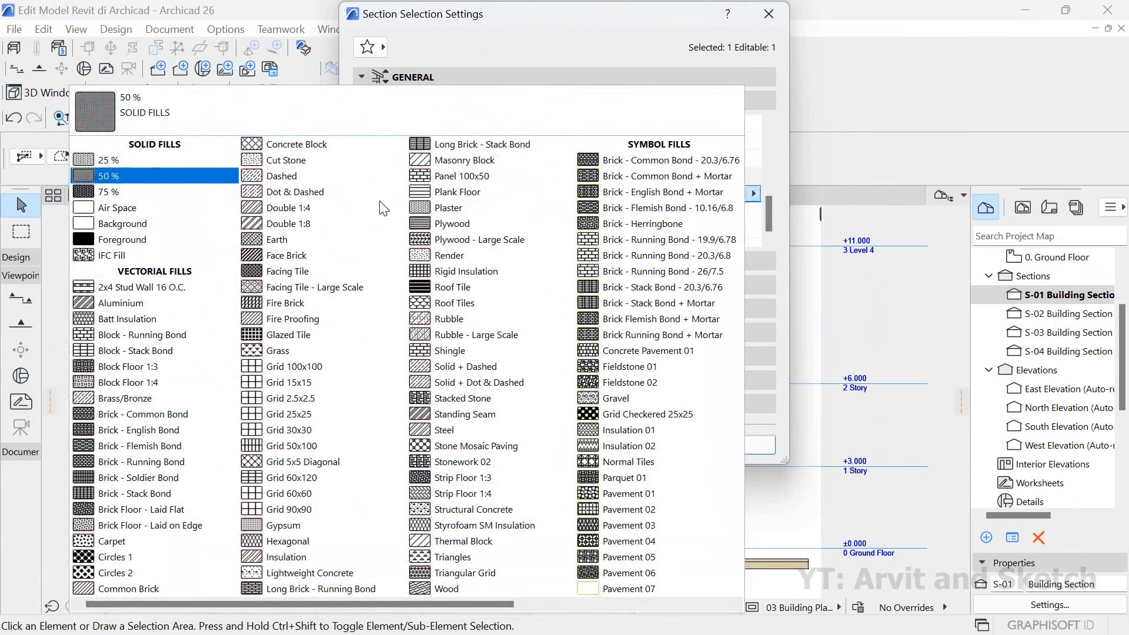
{"action": "left_click", "coordinate": [147, 161]}
{"action": "left_click", "coordinate": [738, 449]}
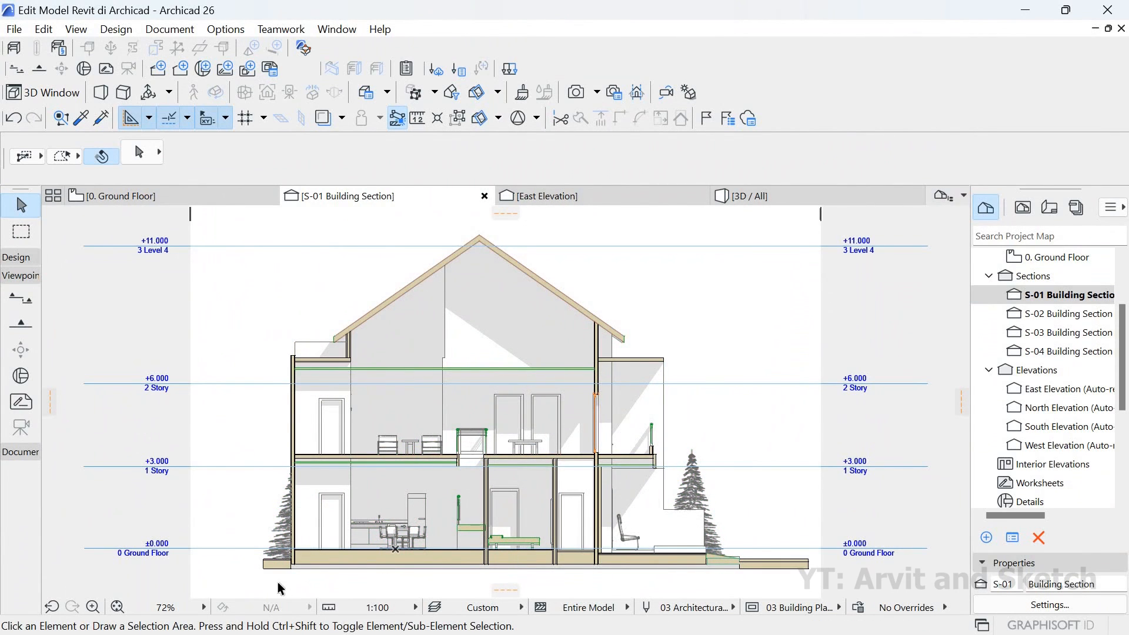
Delete the thick ground-floor slab beneath the kitchen and dining area in the S-01 section
{"action": "scroll", "coordinate": [324, 560], "scroll_direction": "up", "scroll_amount": 5}
{"action": "left_click", "coordinate": [341, 534]}
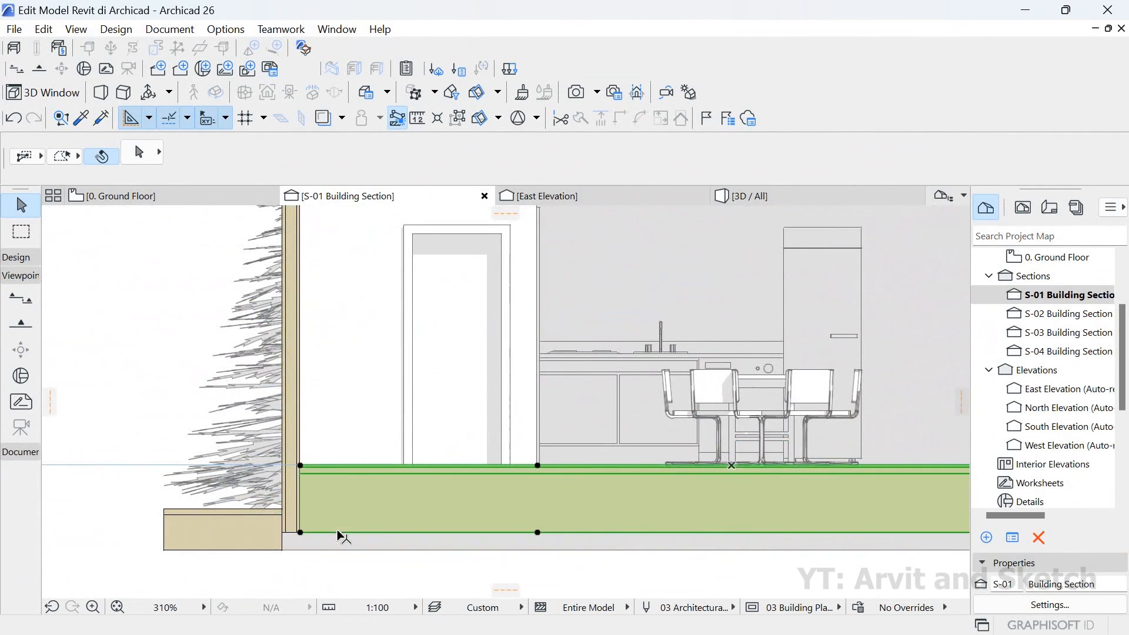
{"action": "scroll", "coordinate": [341, 534], "scroll_direction": "down", "scroll_amount": 1}
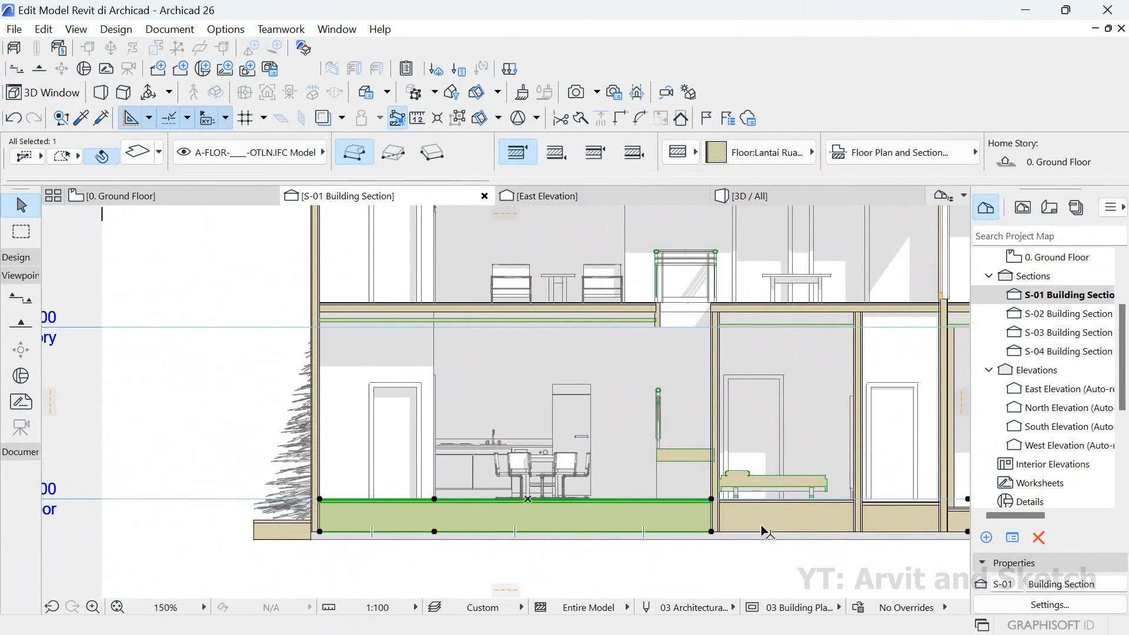
{"action": "key", "text": "Escape"}
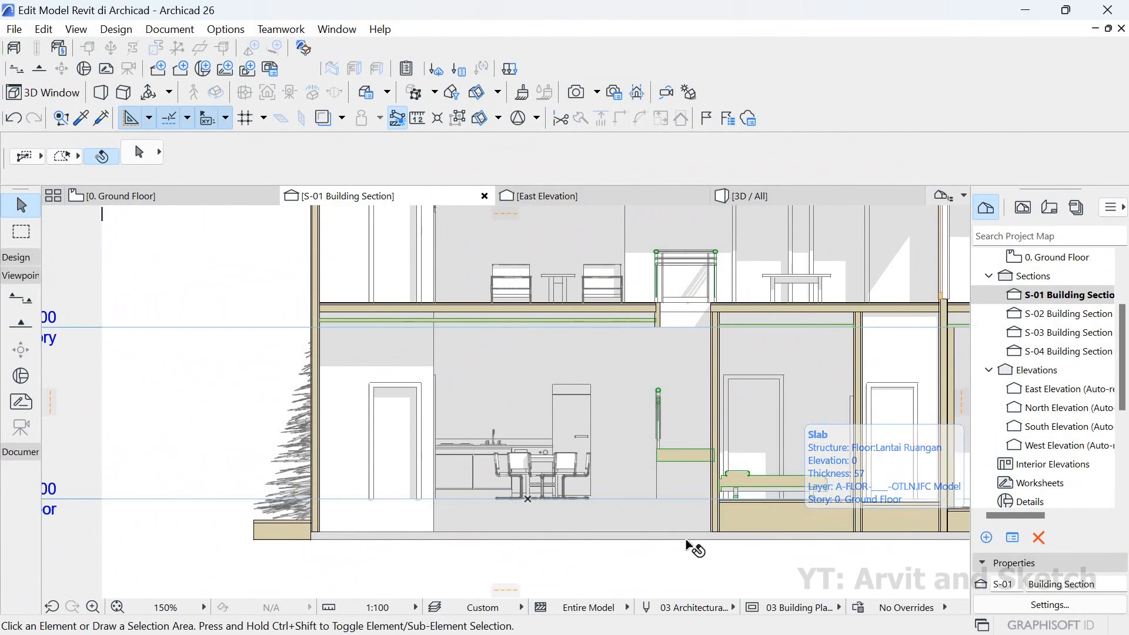
Undo the deletion of the thick ground-floor slab beneath the kitchen and dining area in the S-01 section
{"action": "left_click", "coordinate": [540, 528]}
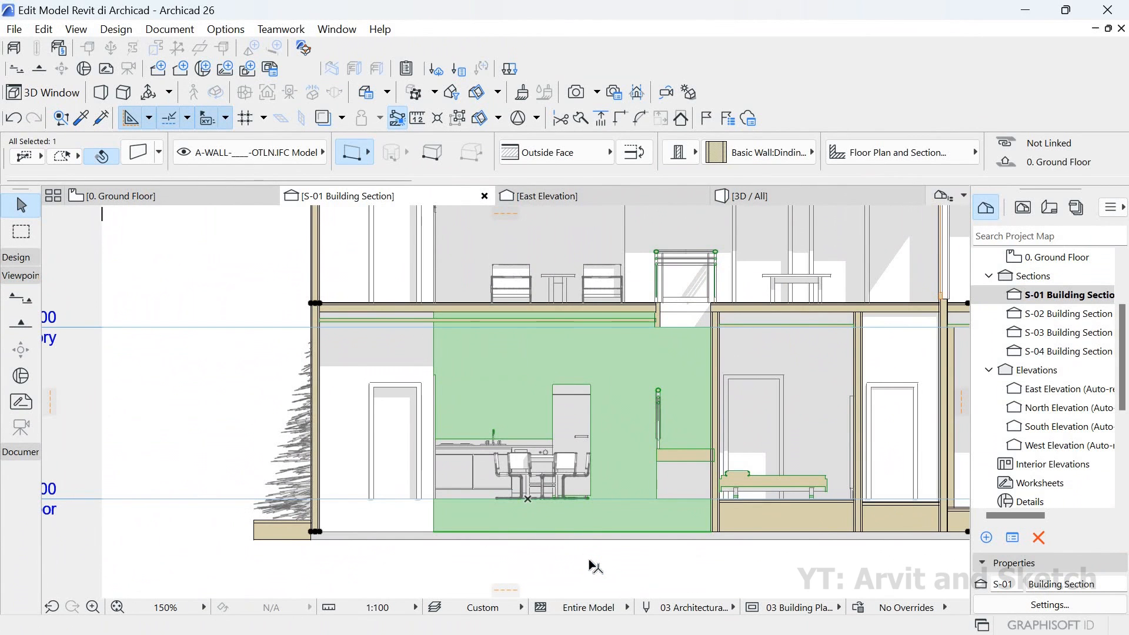
{"action": "key", "text": "ctrl+z"}
{"action": "key", "text": "Escape"}
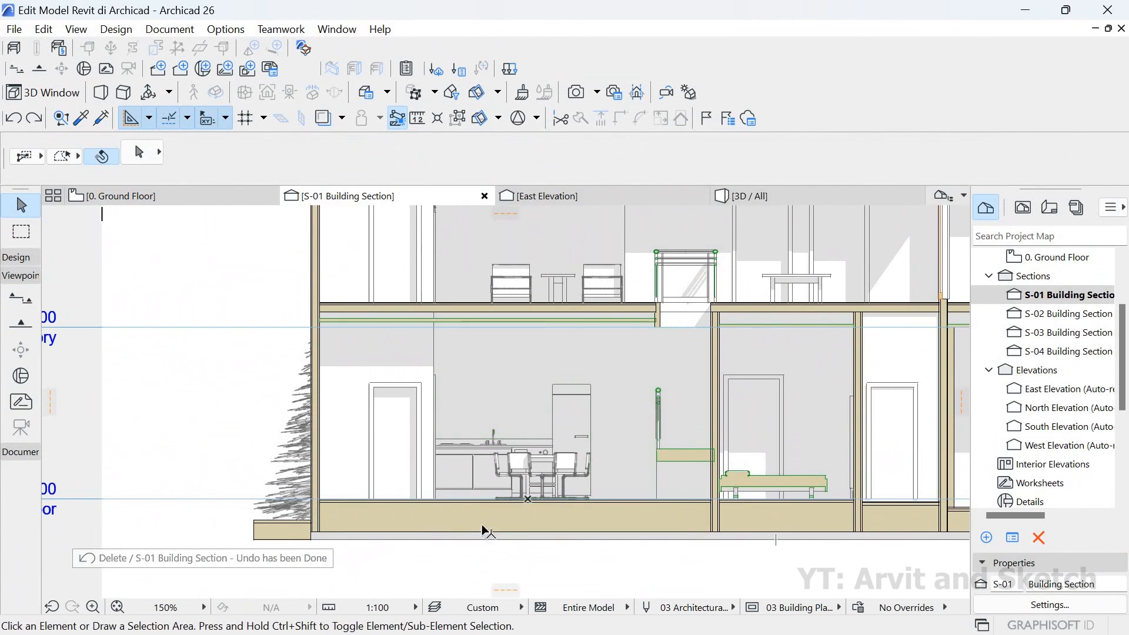
{"action": "scroll", "coordinate": [484, 529], "scroll_direction": "down", "scroll_amount": 2}
{"action": "middle_click_drag", "start_coordinate": [551, 507], "coordinate": [345, 608]}
{"action": "scroll", "coordinate": [482, 468], "scroll_direction": "down", "scroll_amount": 1}
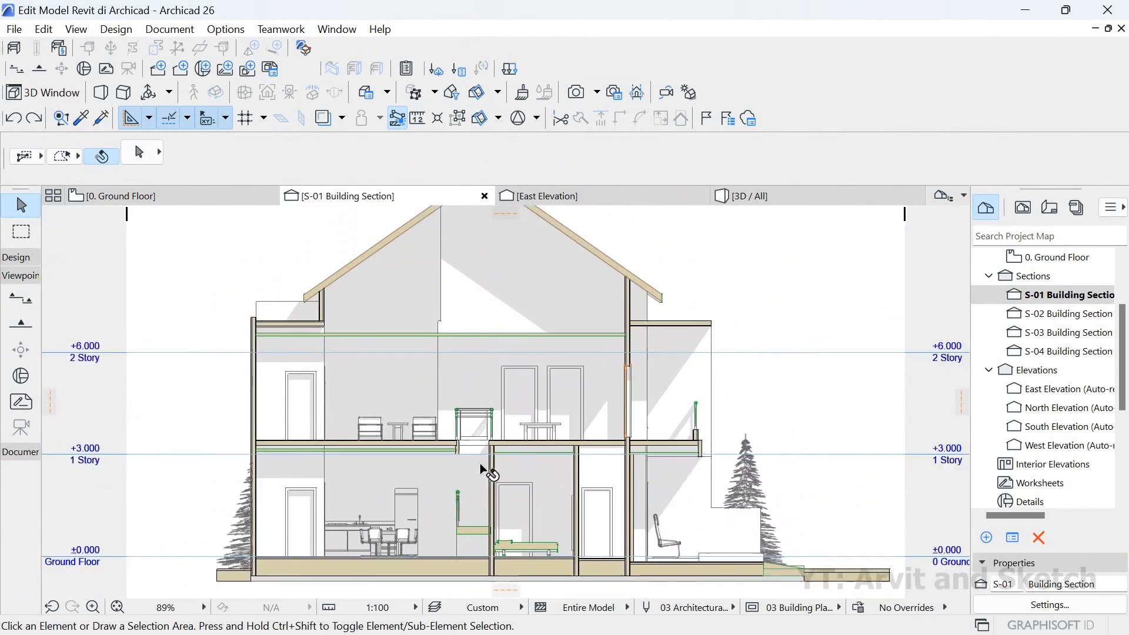
{"action": "left_click", "coordinate": [122, 605]}
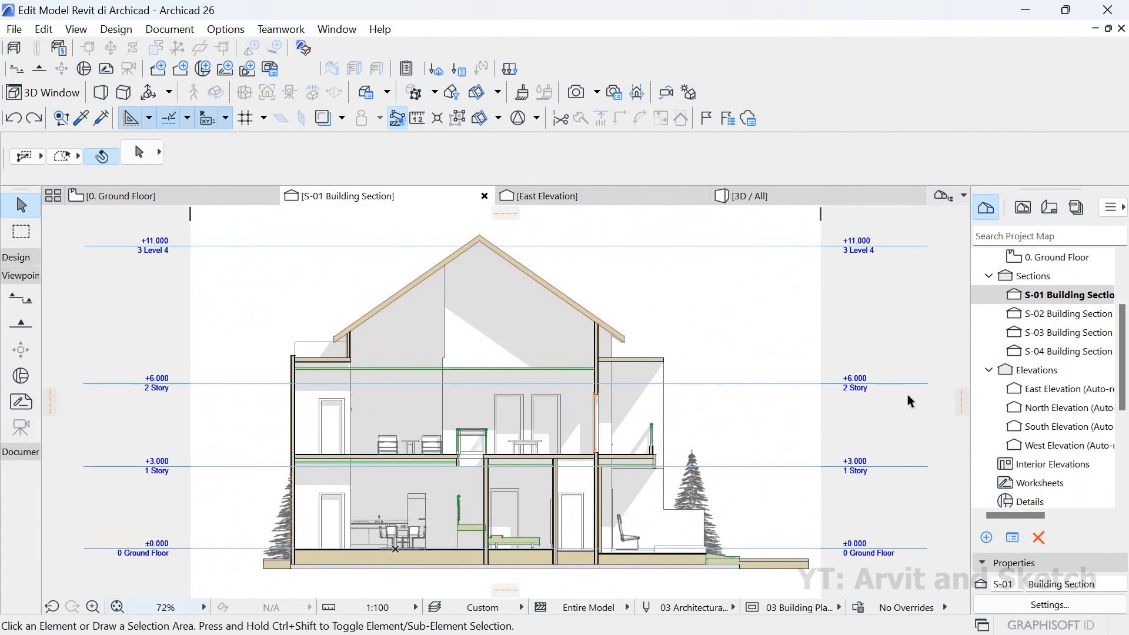
Open the S-02 Building Section and delete the room zones covering its ground-floor and upper-floor interiors, including Ruang Tamu and Teras
{"action": "double_click", "coordinate": [1063, 321]}
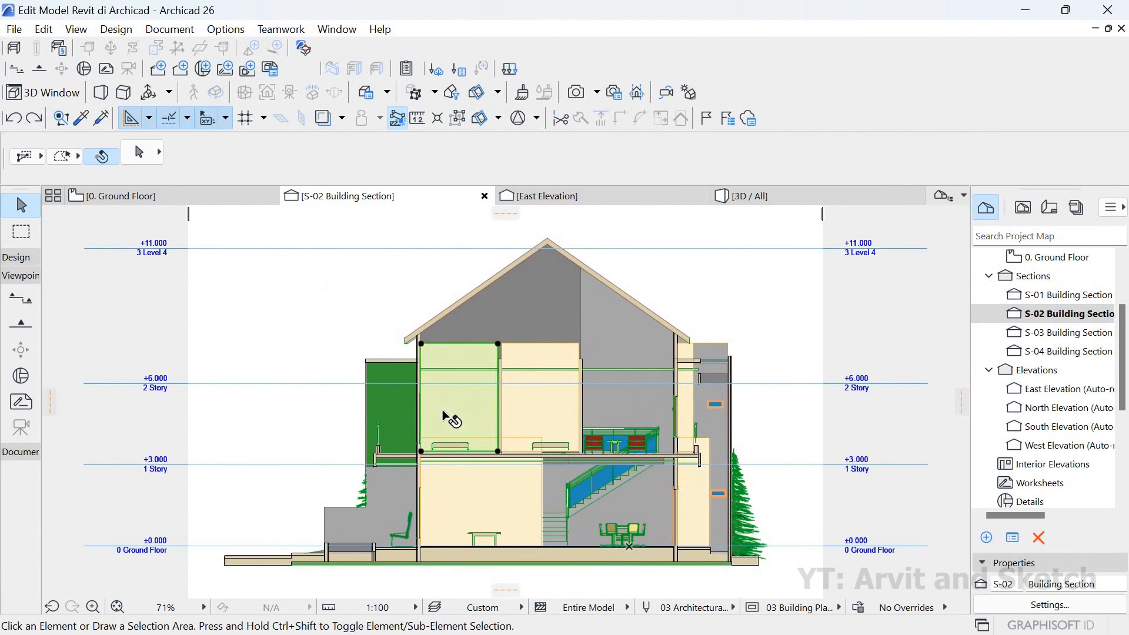
{"action": "left_click", "coordinate": [556, 419]}
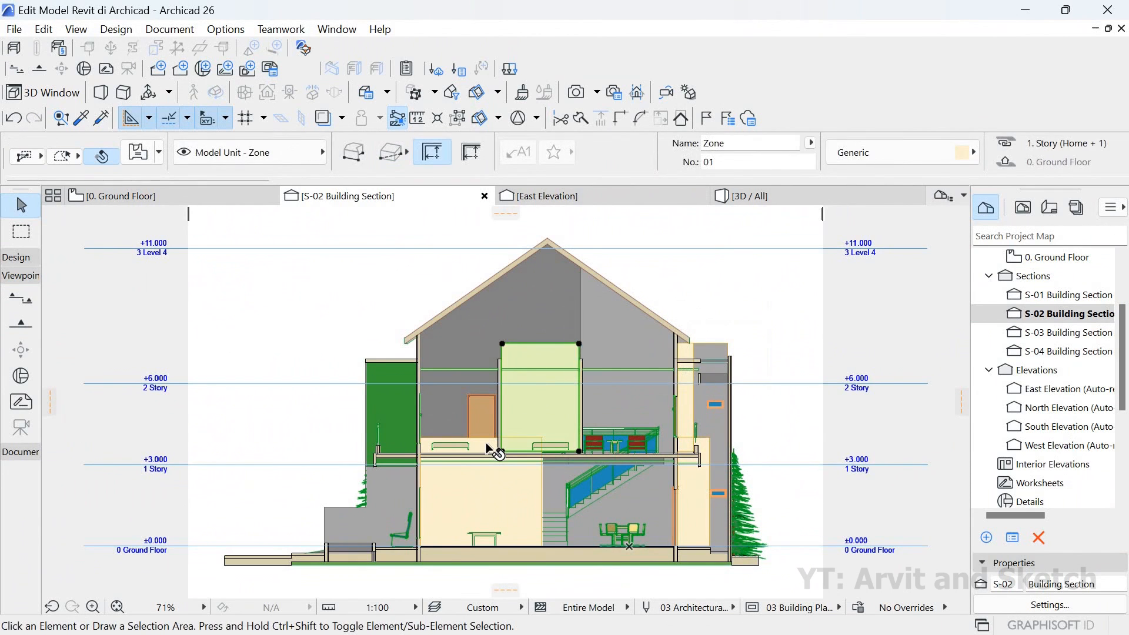
{"action": "left_click", "coordinate": [491, 449]}
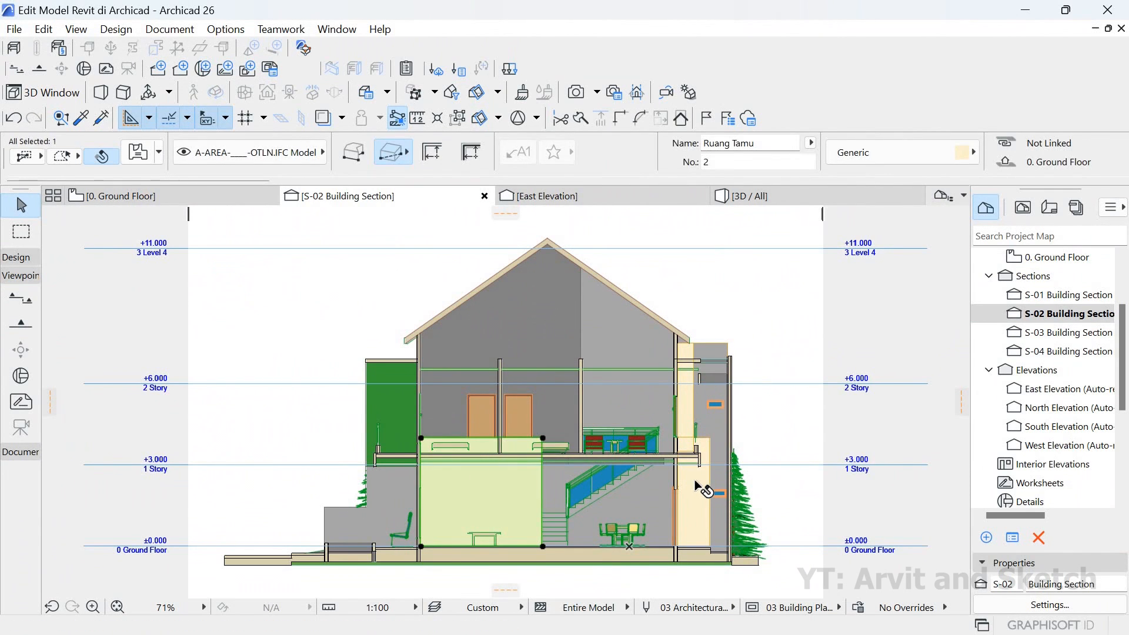
{"action": "key", "text": "Escape"}
{"action": "left_click", "coordinate": [687, 417]}
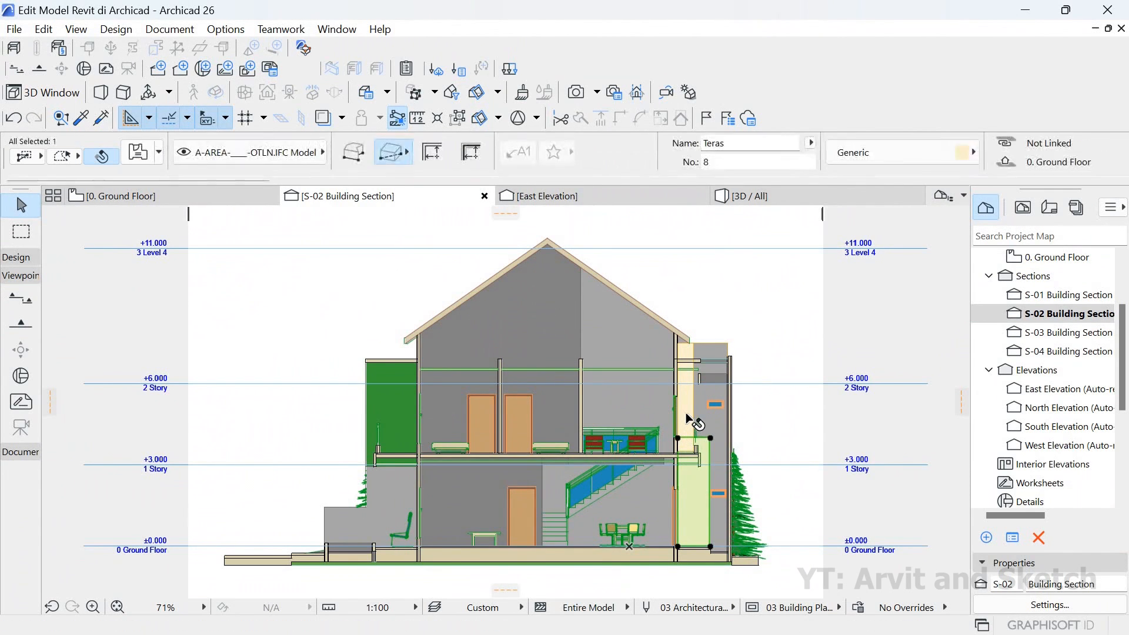
{"action": "left_click", "coordinate": [691, 423]}
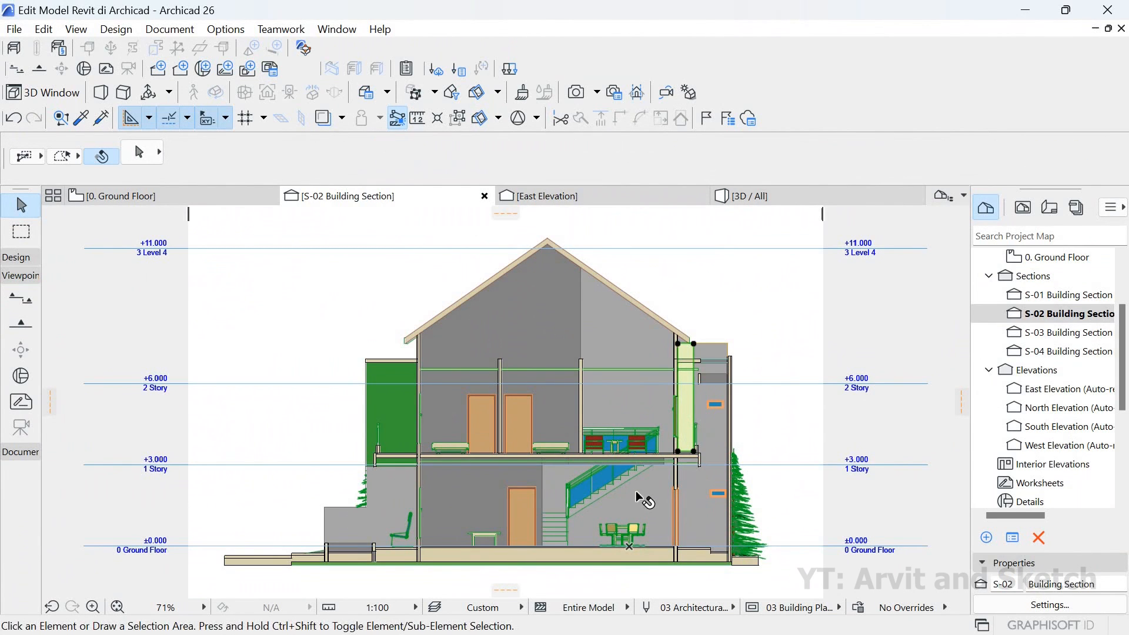
{"action": "key", "text": "Escape"}
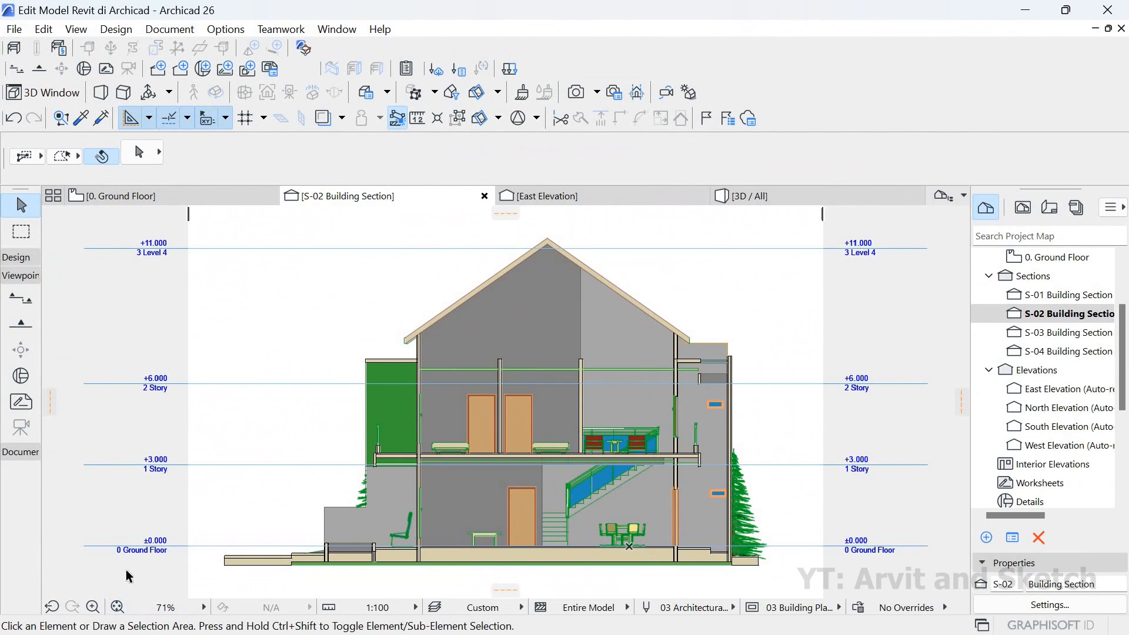
In the S-02 section settings, set the uncut fill to Uniform Pen - Color Fill, Non-Shaded and enable Uniform Uncut Pens
{"action": "right_click", "coordinate": [418, 203]}
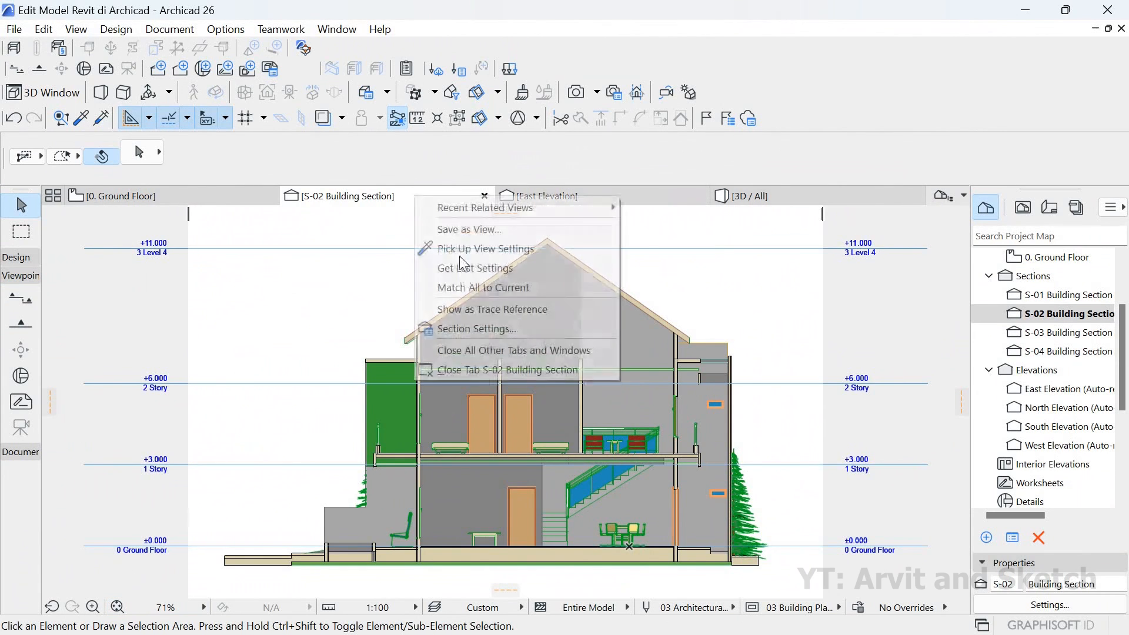
{"action": "left_click", "coordinate": [467, 327]}
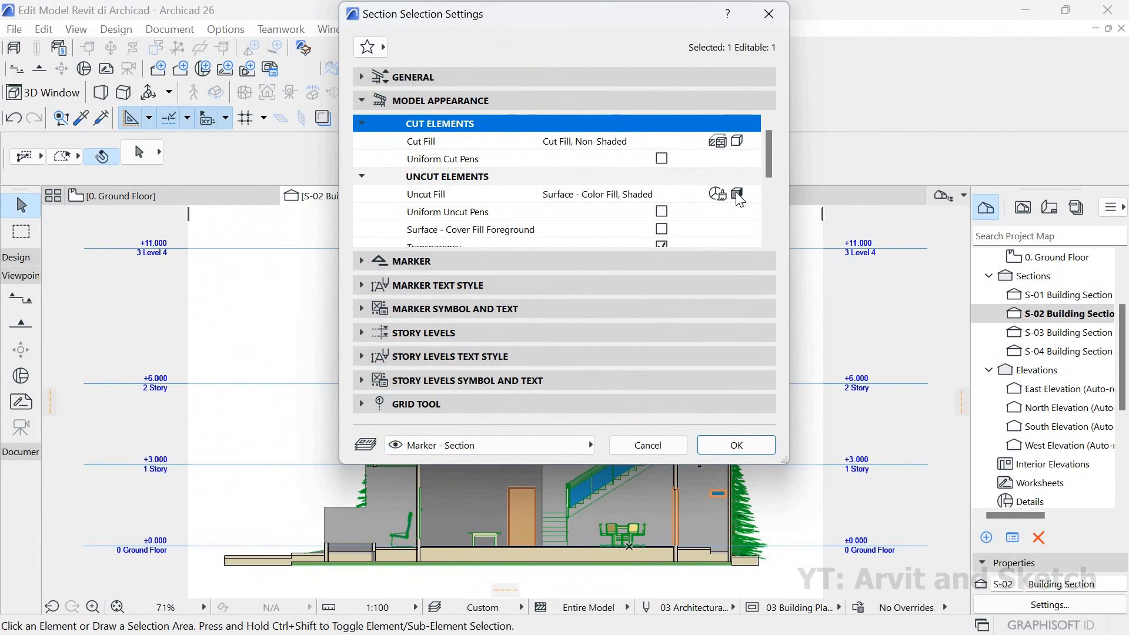
{"action": "left_click", "coordinate": [736, 193]}
{"action": "left_click", "coordinate": [777, 213]}
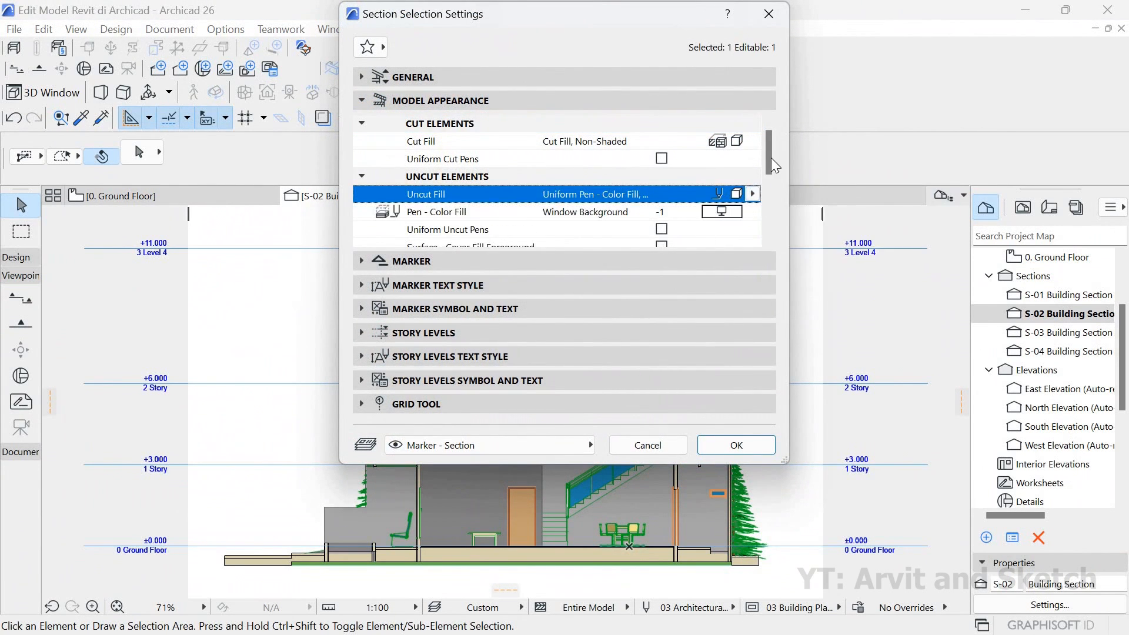
{"action": "scroll", "coordinate": [767, 189], "scroll_direction": "down", "scroll_amount": 3}
{"action": "scroll", "coordinate": [768, 206], "scroll_direction": "down", "scroll_amount": 1}
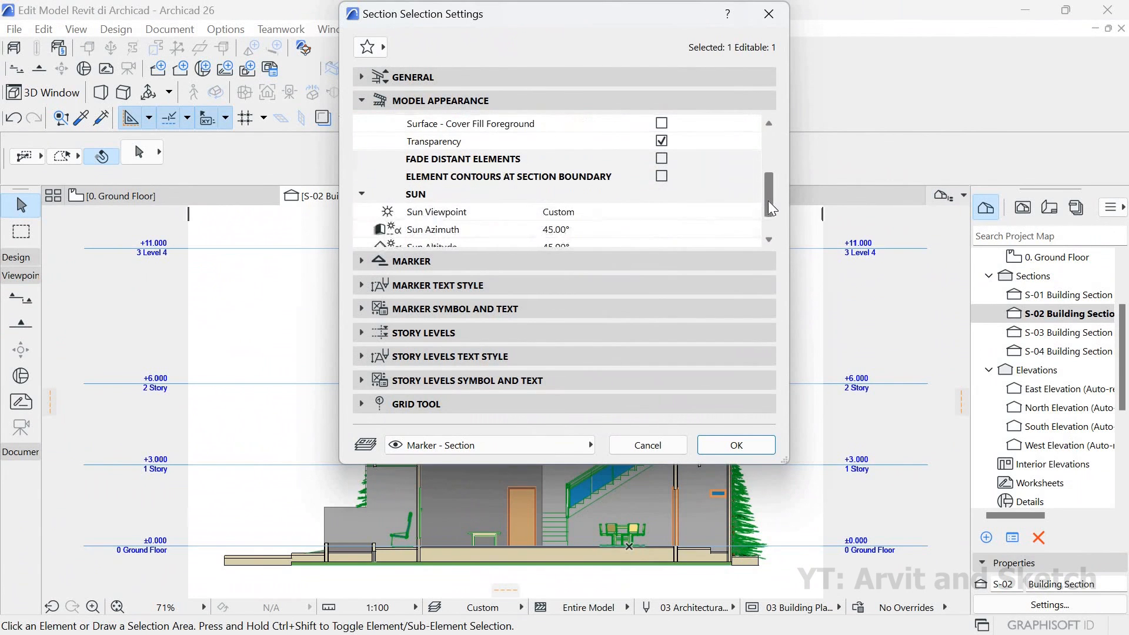
{"action": "scroll", "coordinate": [768, 194], "scroll_direction": "up", "scroll_amount": 2}
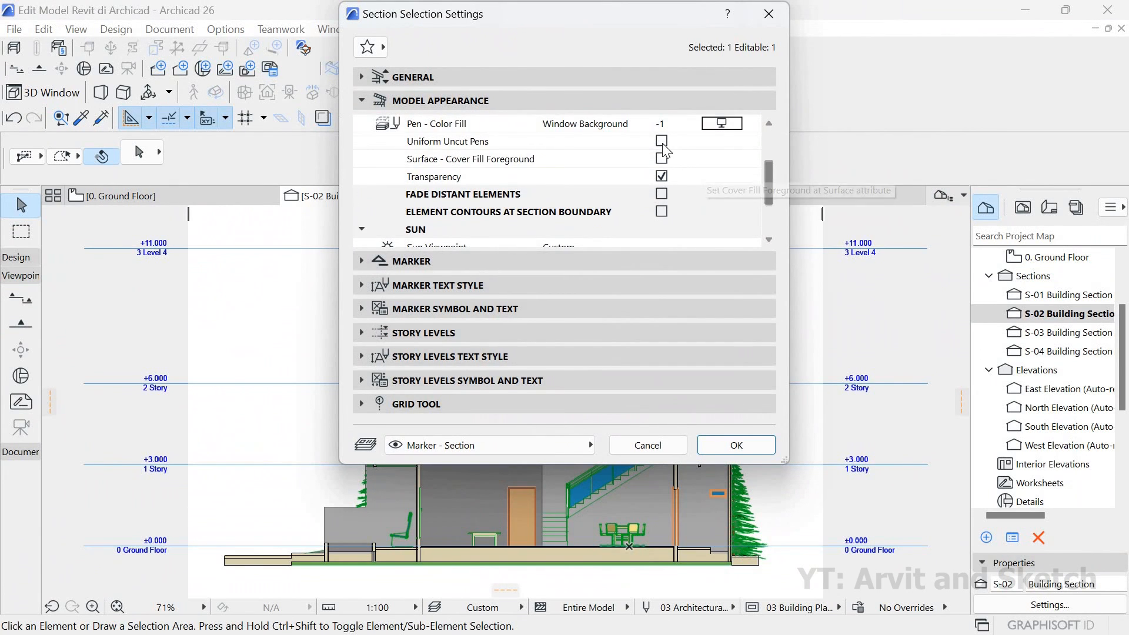
{"action": "scroll", "coordinate": [768, 246], "scroll_direction": "down", "scroll_amount": 3}
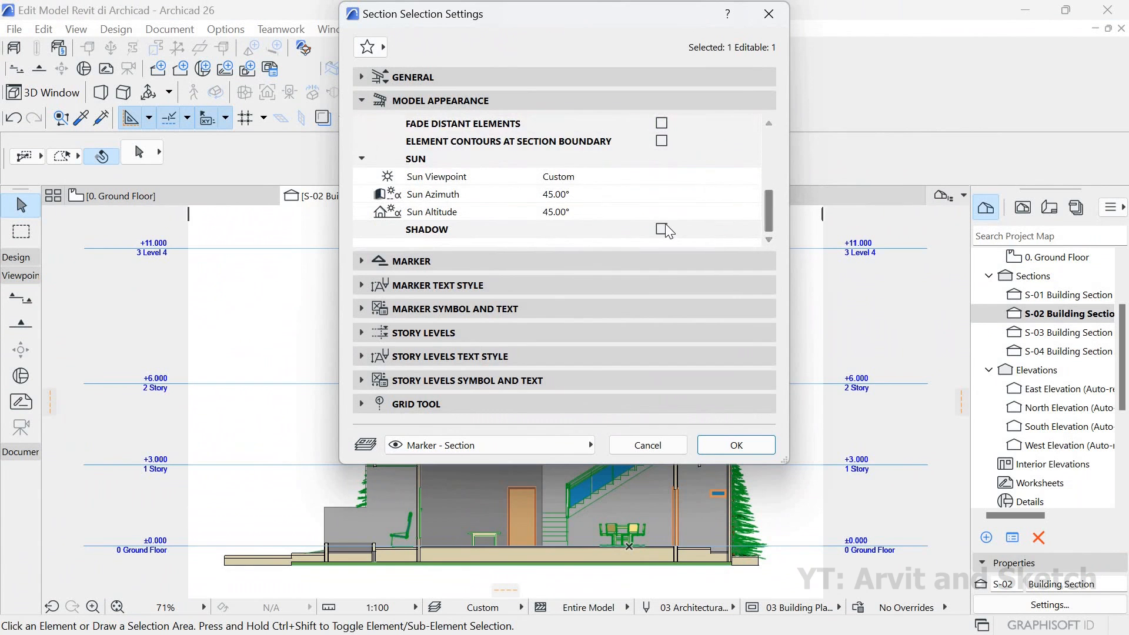
Enable shadows for the S-02 section with a 25 % shadow fill and apply the settings
{"action": "left_click", "coordinate": [662, 228]}
{"action": "scroll", "coordinate": [746, 220], "scroll_direction": "down", "scroll_amount": 3}
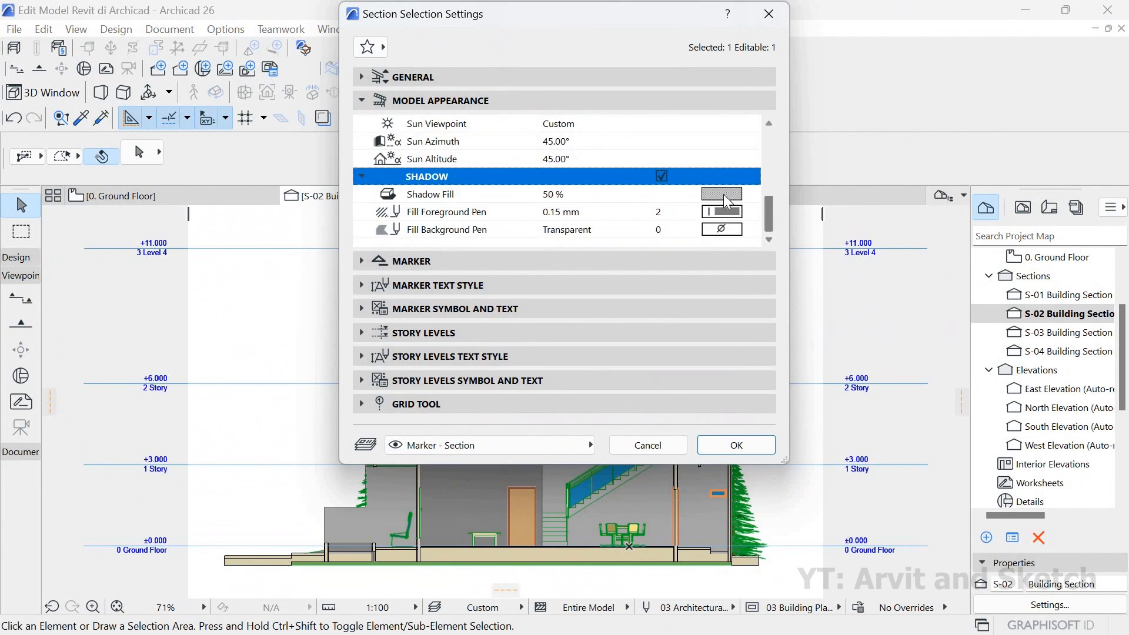
{"action": "left_click", "coordinate": [753, 193]}
{"action": "left_click", "coordinate": [140, 170]}
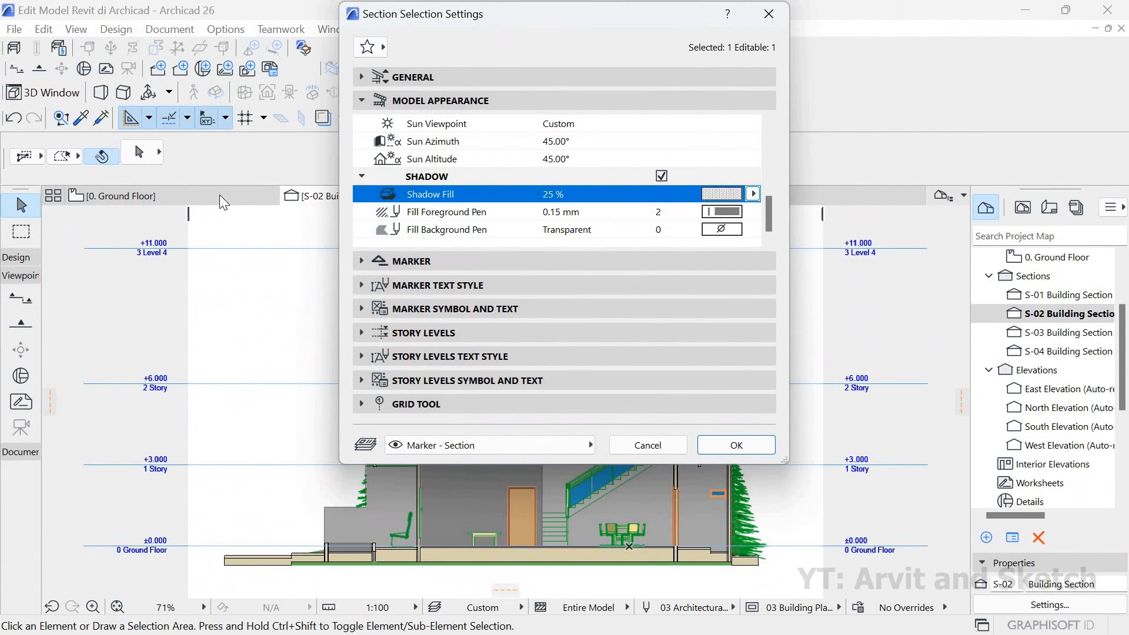
{"action": "left_click", "coordinate": [733, 445]}
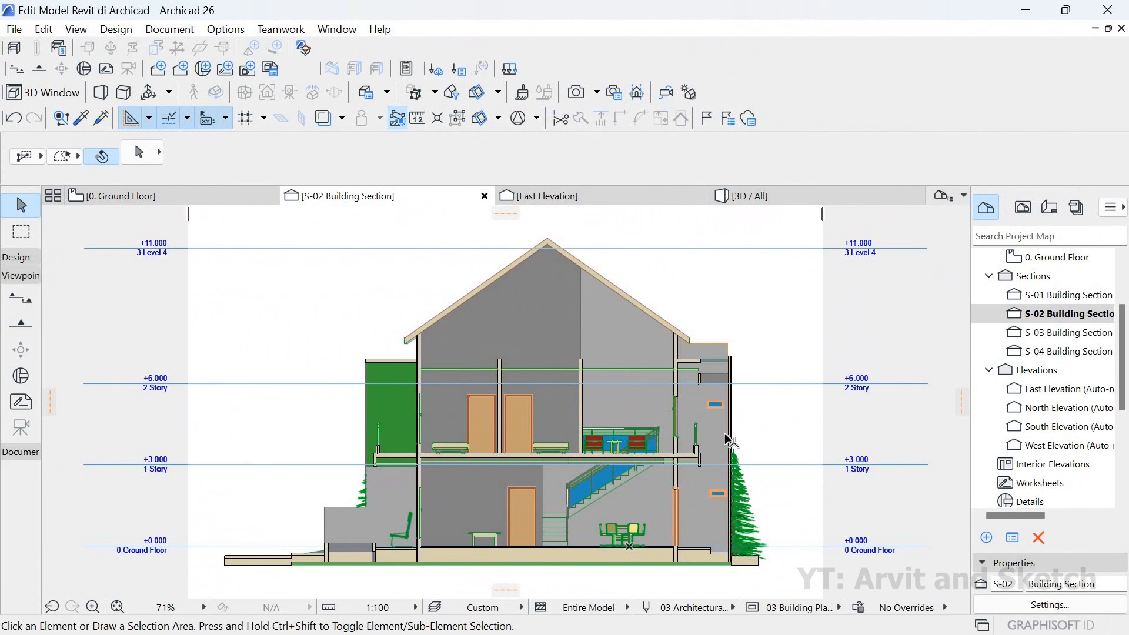
Open the S-03 Building Section and set its uncut fill to Uniform Pen - Color Fill, Non-Shaded with Uniform Uncut Pens enabled
{"action": "double_click", "coordinate": [1098, 334]}
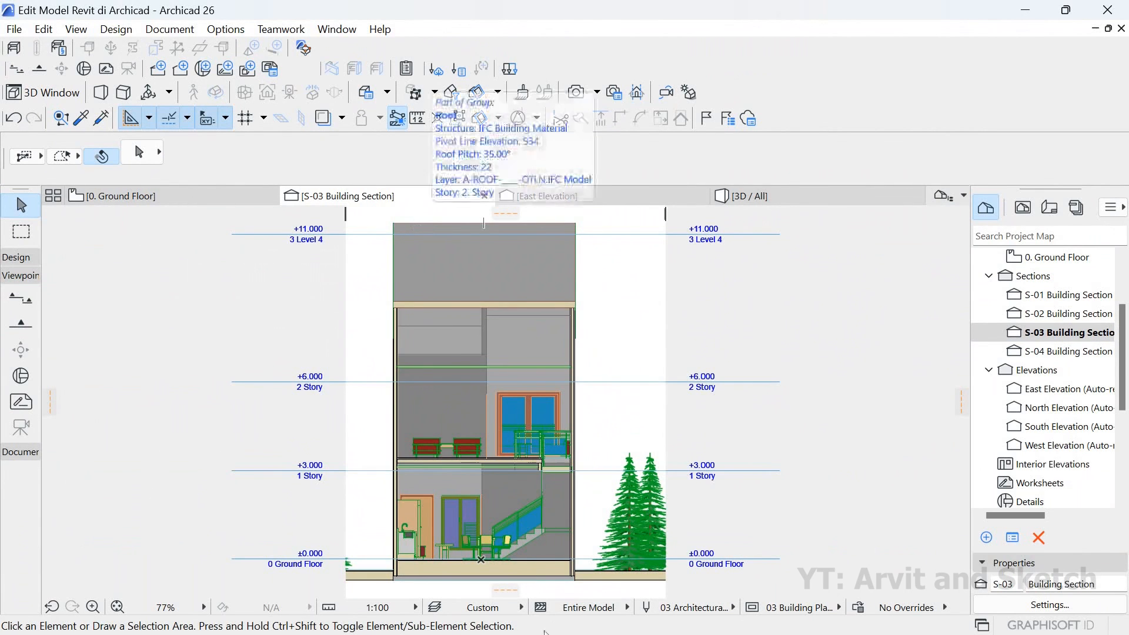
{"action": "right_click", "coordinate": [448, 207]}
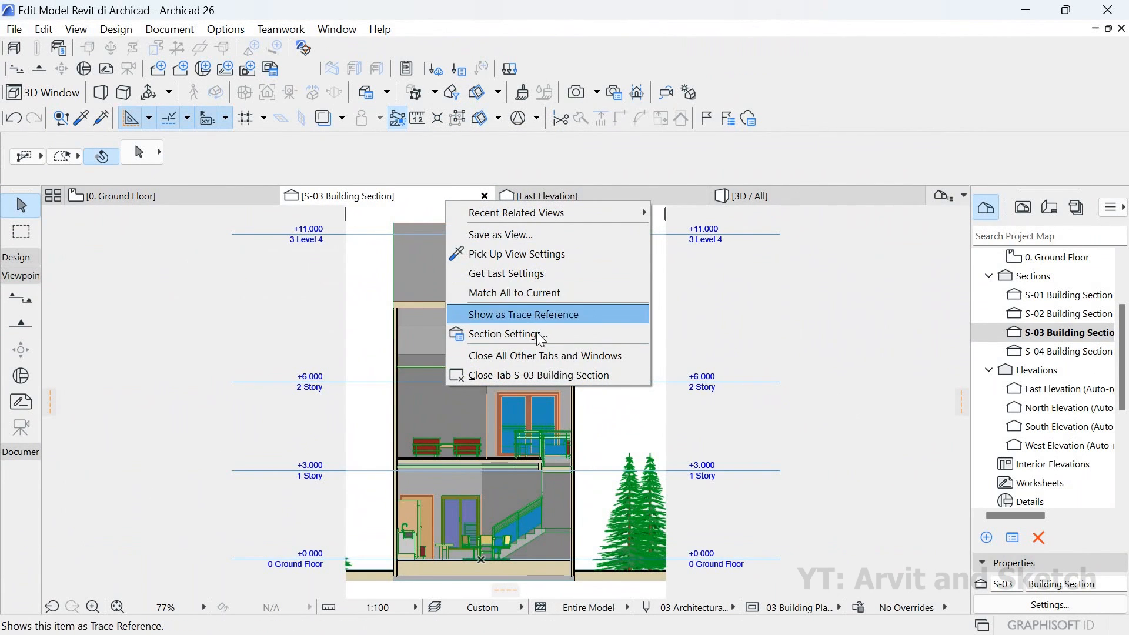
{"action": "left_click", "coordinate": [518, 334]}
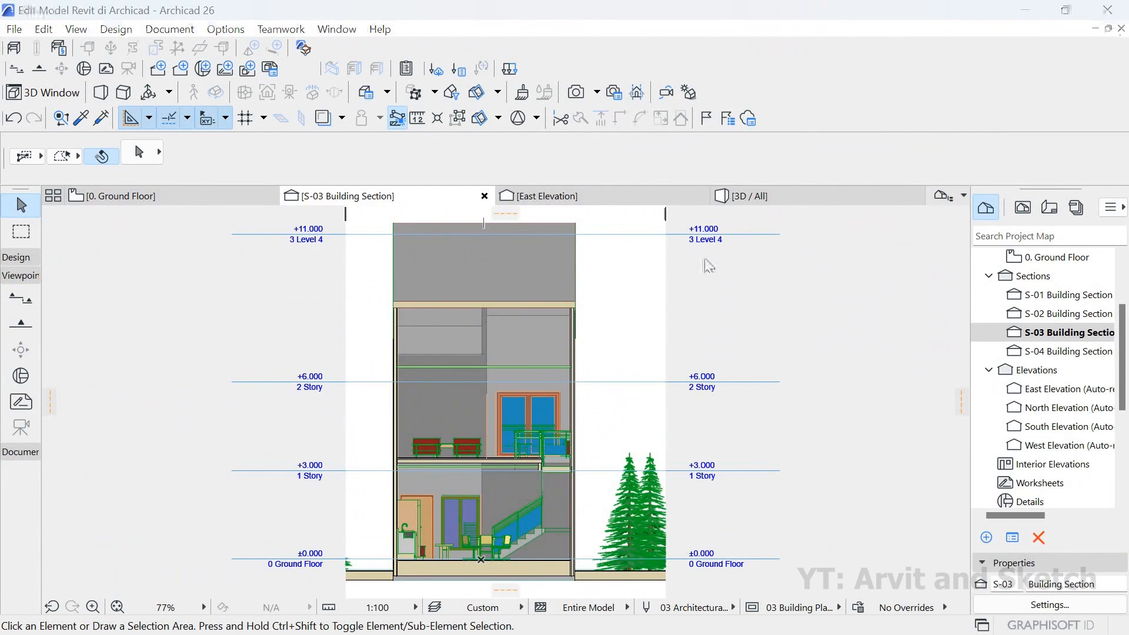
{"action": "left_click", "coordinate": [753, 194]}
{"action": "left_click", "coordinate": [808, 213]}
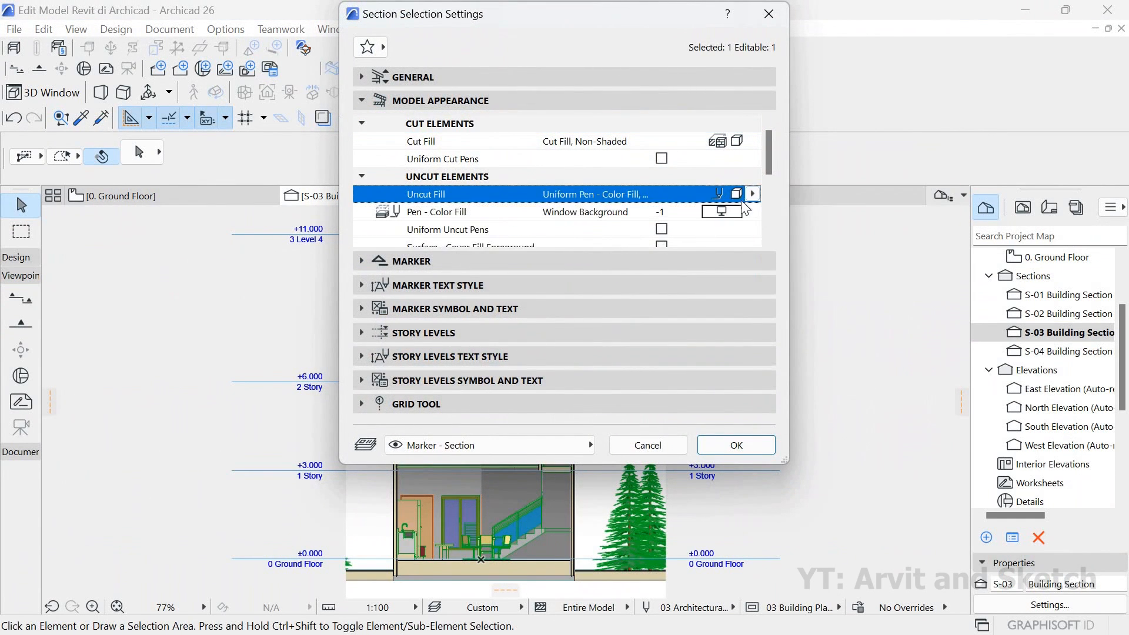
{"action": "scroll", "coordinate": [770, 169], "scroll_direction": "down", "scroll_amount": 1}
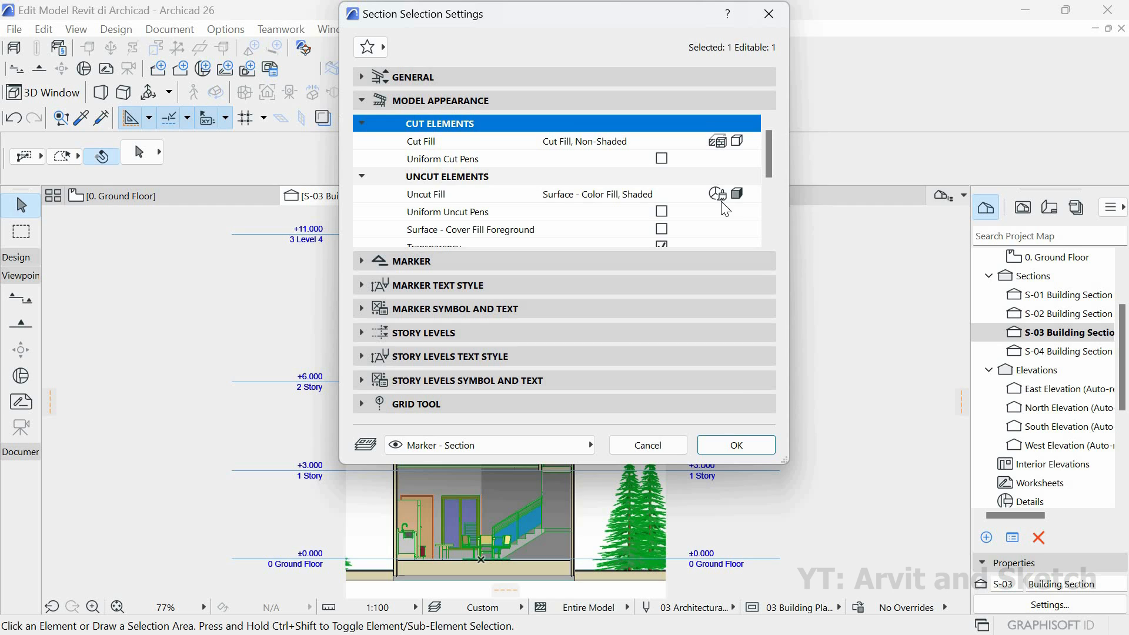
{"action": "left_click", "coordinate": [720, 194]}
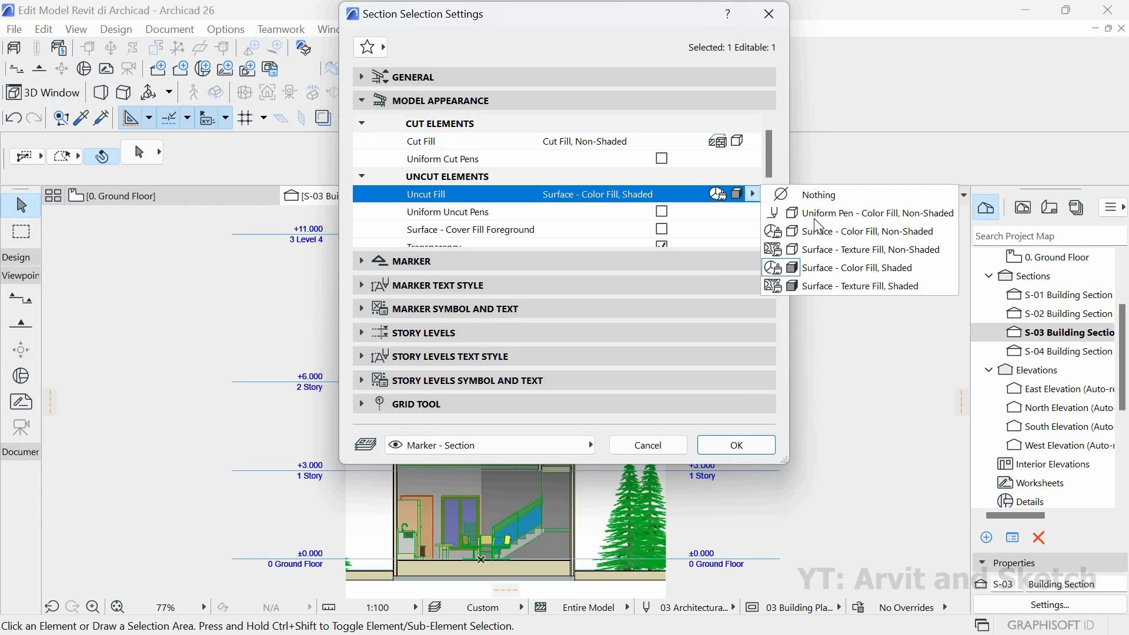
{"action": "left_click", "coordinate": [809, 216]}
{"action": "scroll", "coordinate": [650, 218], "scroll_direction": "down", "scroll_amount": 1}
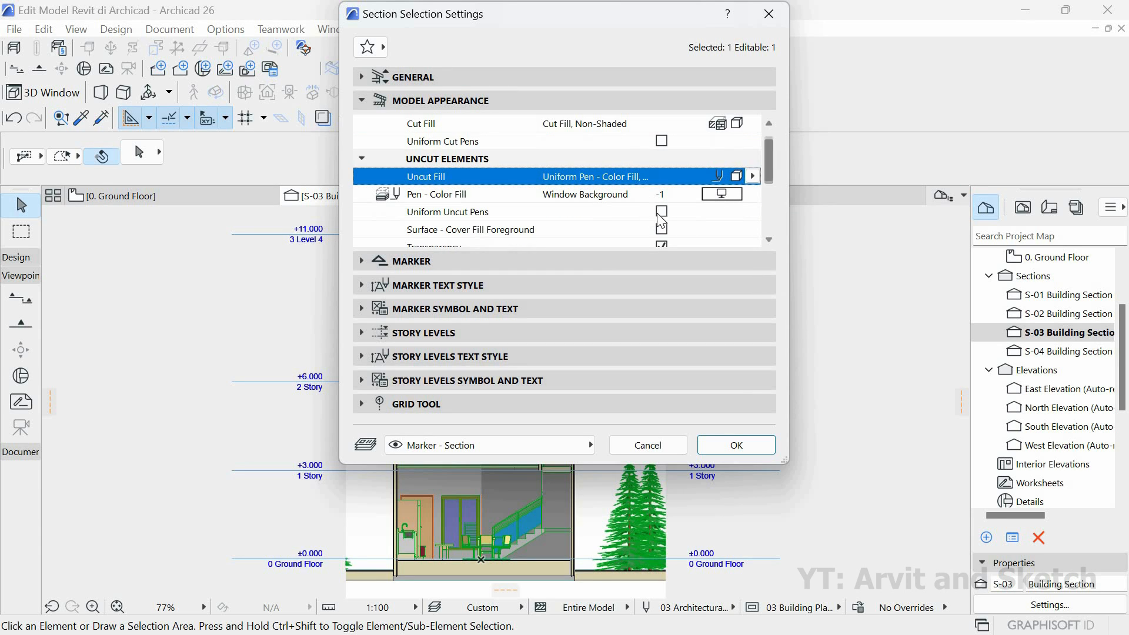
{"action": "left_click", "coordinate": [661, 211]}
Enable shadows for the S-03 section with a 25 % shadow fill and apply the settings
{"action": "scroll", "coordinate": [774, 206], "scroll_direction": "down", "scroll_amount": 1}
{"action": "scroll", "coordinate": [774, 206], "scroll_direction": "down", "scroll_amount": 2}
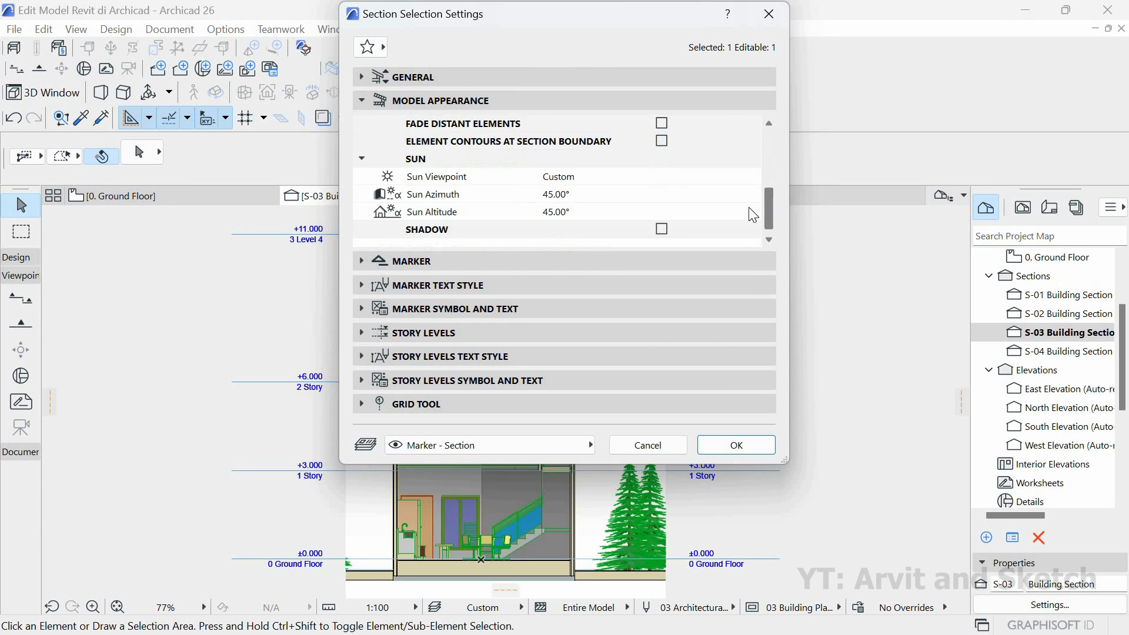
{"action": "left_click", "coordinate": [662, 230]}
{"action": "scroll", "coordinate": [769, 239], "scroll_direction": "down", "scroll_amount": 1}
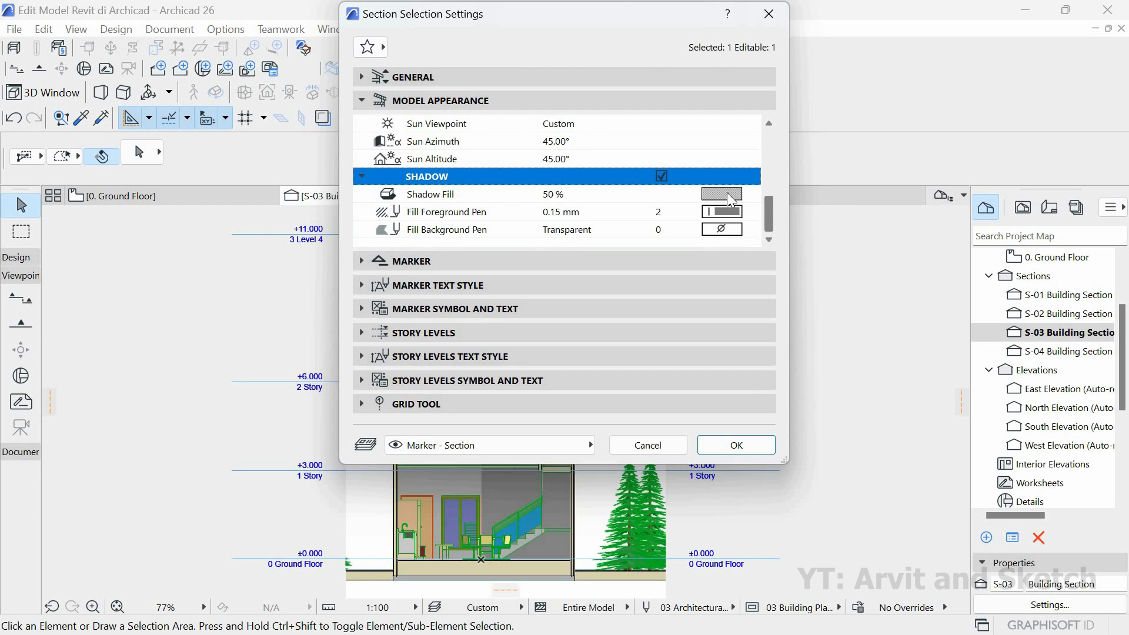
{"action": "left_click", "coordinate": [754, 193]}
{"action": "left_click", "coordinate": [753, 193]}
{"action": "key", "text": "Escape"}
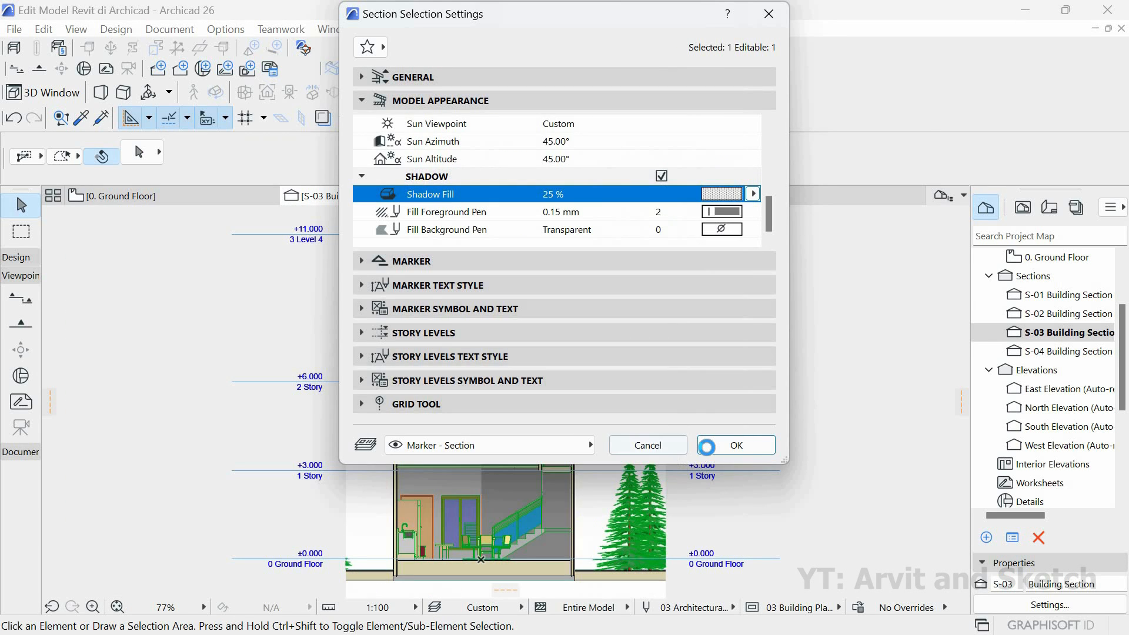
{"action": "left_click", "coordinate": [706, 446]}
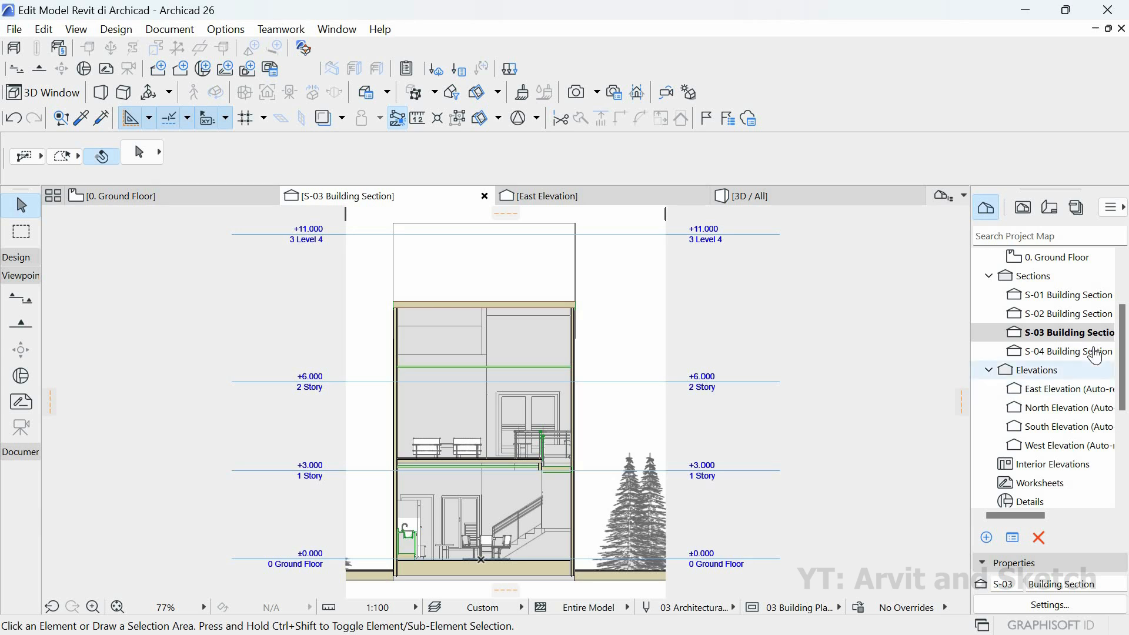
Open the S-04 Building Section and set its uncut fill to Uniform Pen - Color Fill, Non-Shaded with Uniform Uncut Pens enabled
{"action": "double_click", "coordinate": [1059, 351]}
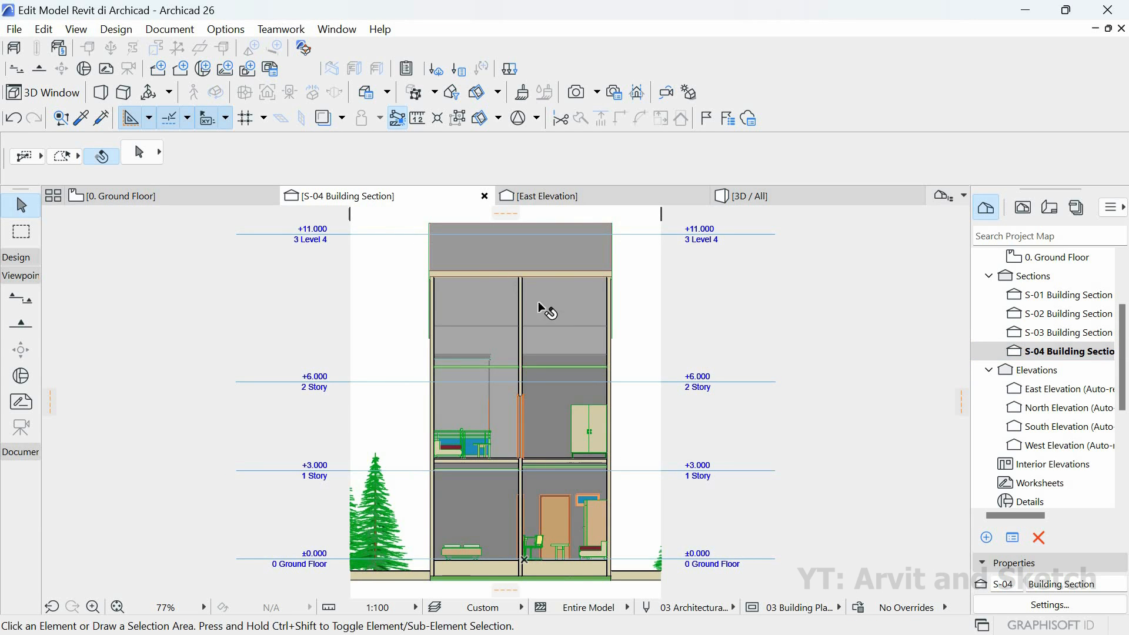
{"action": "right_click", "coordinate": [433, 211]}
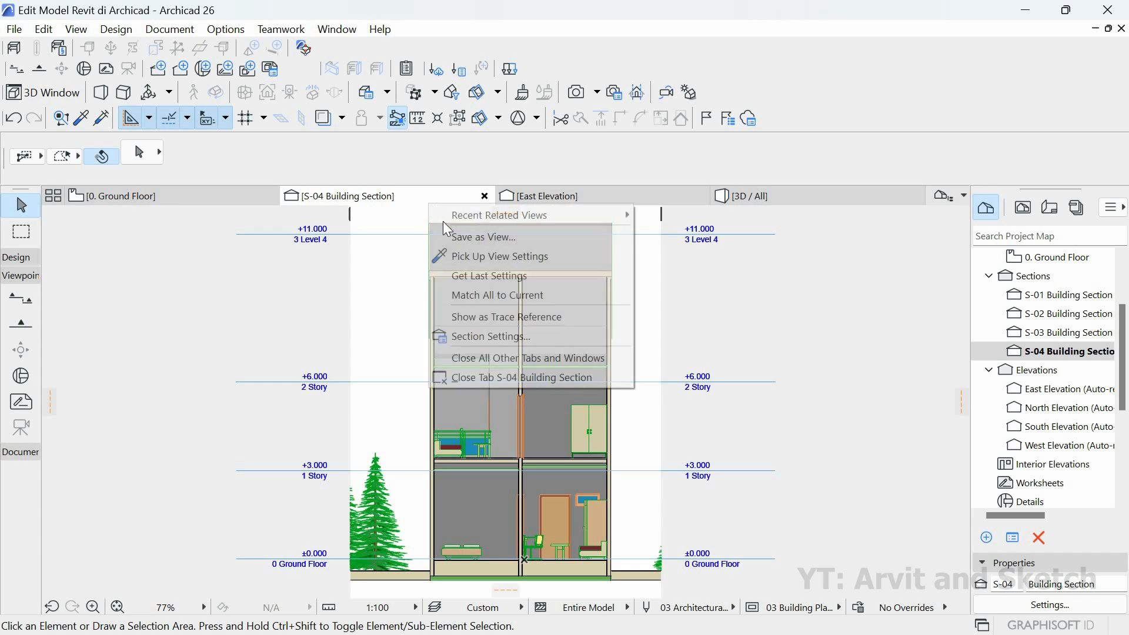
{"action": "left_click", "coordinate": [500, 335]}
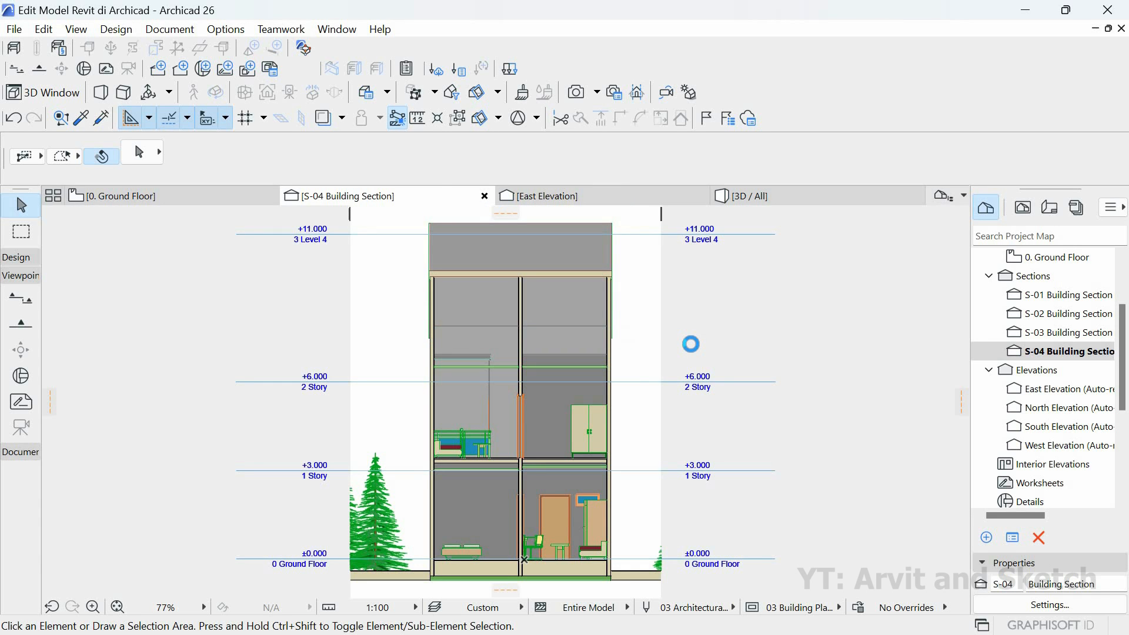
{"action": "left_click", "coordinate": [732, 194]}
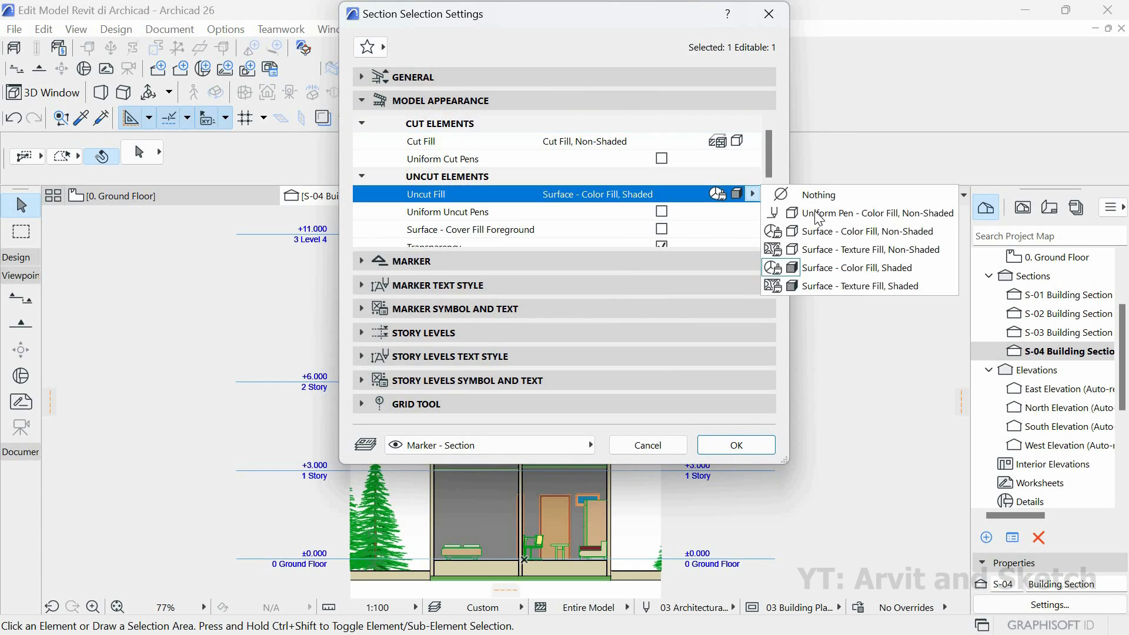
{"action": "left_click", "coordinate": [818, 214]}
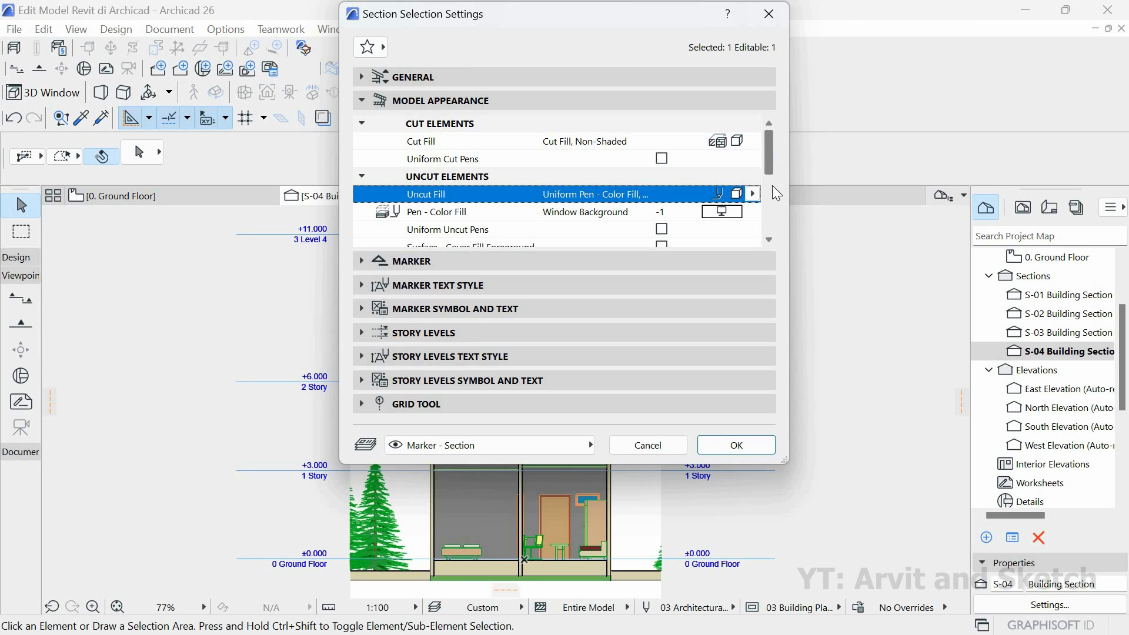
{"action": "scroll", "coordinate": [772, 194], "scroll_direction": "down", "scroll_amount": 3}
{"action": "scroll", "coordinate": [735, 169], "scroll_direction": "up", "scroll_amount": 1}
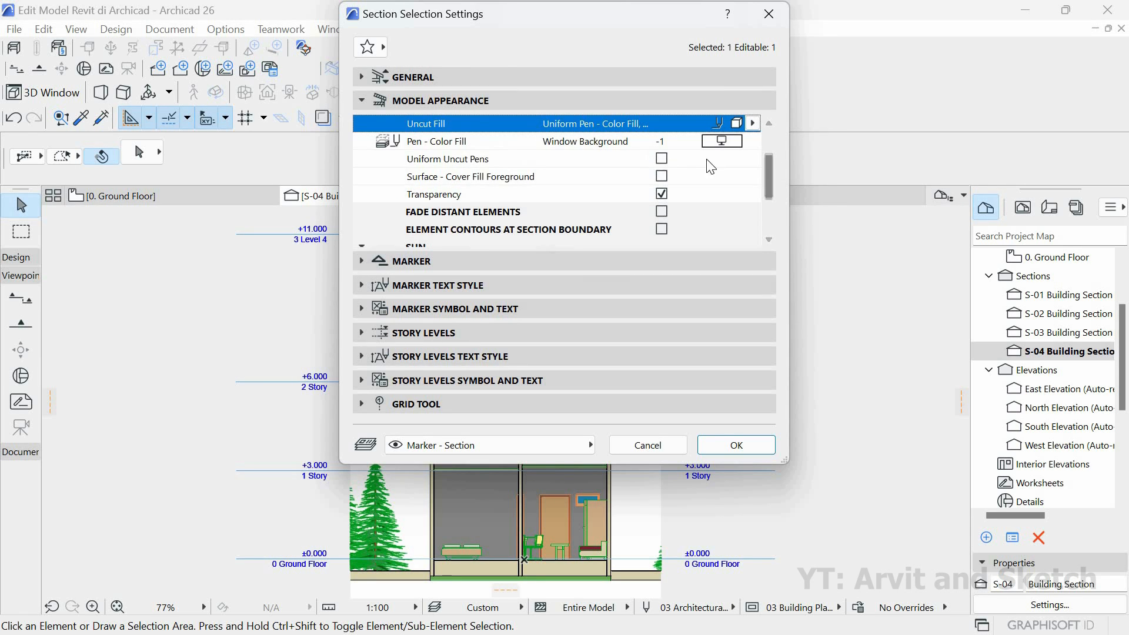
{"action": "left_click", "coordinate": [661, 159]}
Enable shadows for the S-04 section with a 25 % shadow fill and apply the settings
{"action": "scroll", "coordinate": [769, 194], "scroll_direction": "down", "scroll_amount": 1}
{"action": "scroll", "coordinate": [653, 220], "scroll_direction": "down", "scroll_amount": 3}
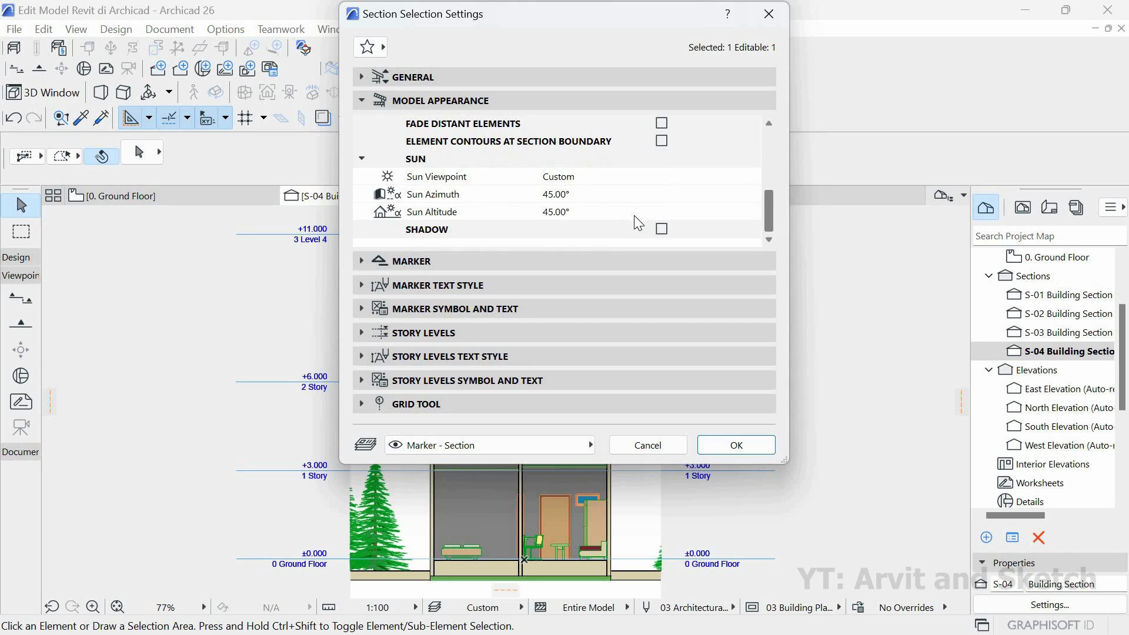
{"action": "left_click", "coordinate": [665, 227]}
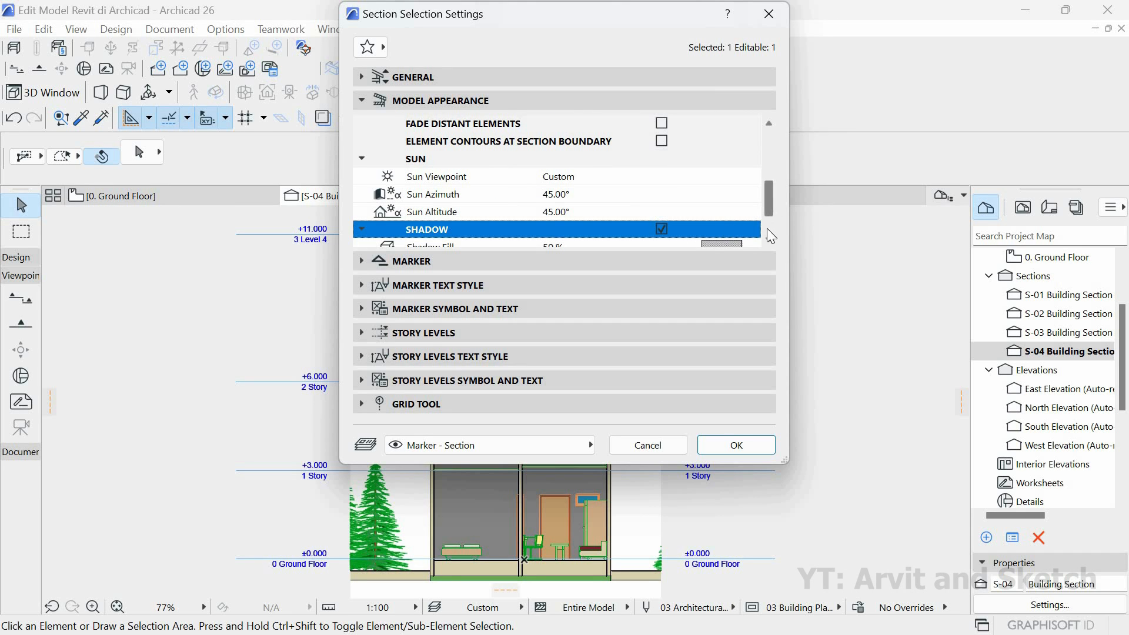
{"action": "scroll", "coordinate": [770, 235], "scroll_direction": "down", "scroll_amount": 1}
{"action": "left_click", "coordinate": [722, 193]}
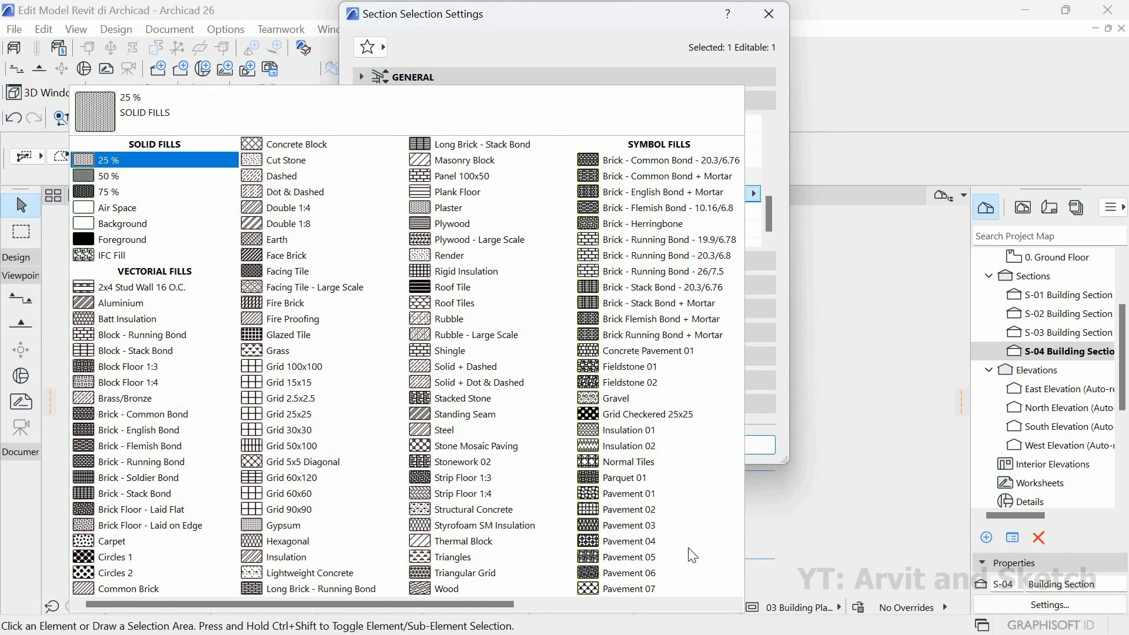
{"action": "left_click", "coordinate": [692, 555]}
{"action": "left_click", "coordinate": [741, 444]}
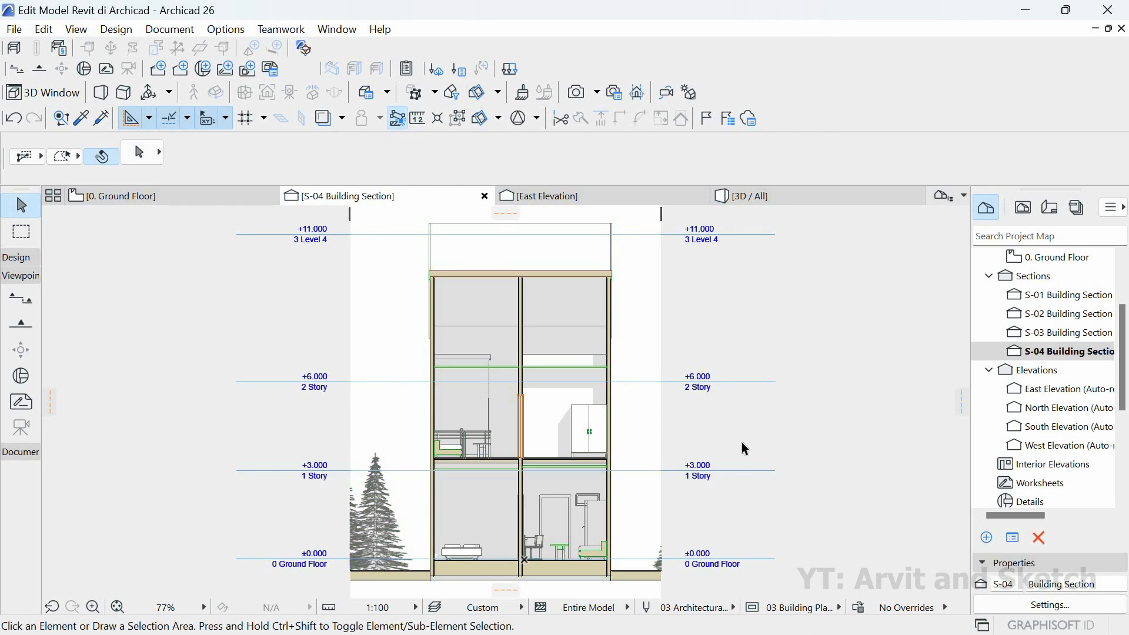
{"action": "left_click", "coordinate": [742, 443]}
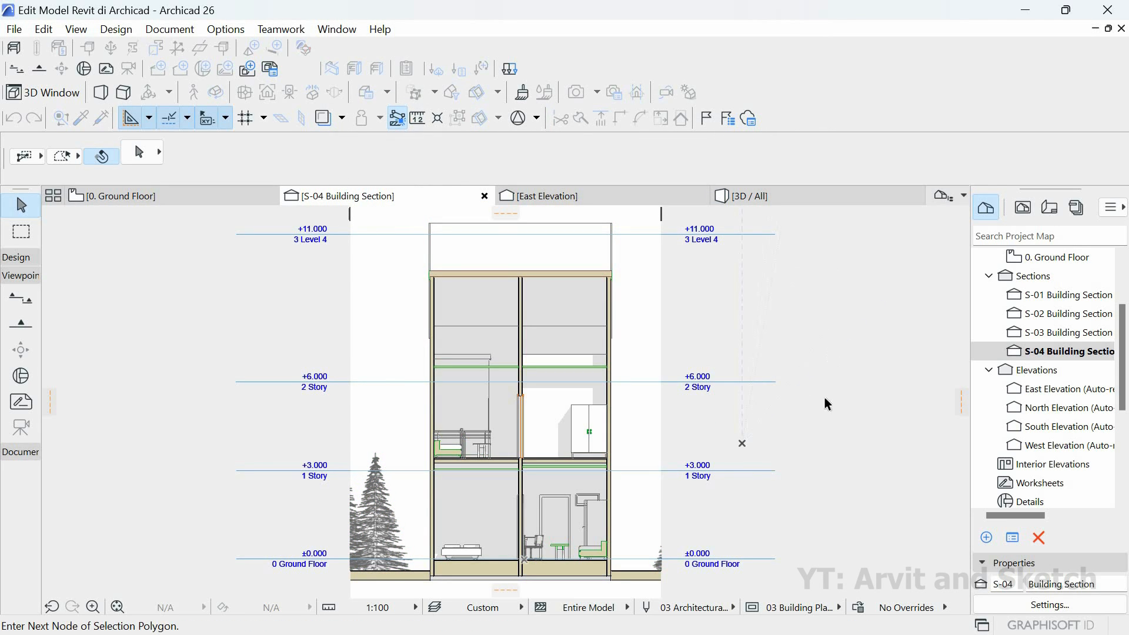
{"action": "left_click", "coordinate": [764, 407]}
{"action": "key", "text": "Escape"}
Open the S-02 Building Section and the S-01 Building Section to review their styling
{"action": "left_click", "coordinate": [1059, 333]}
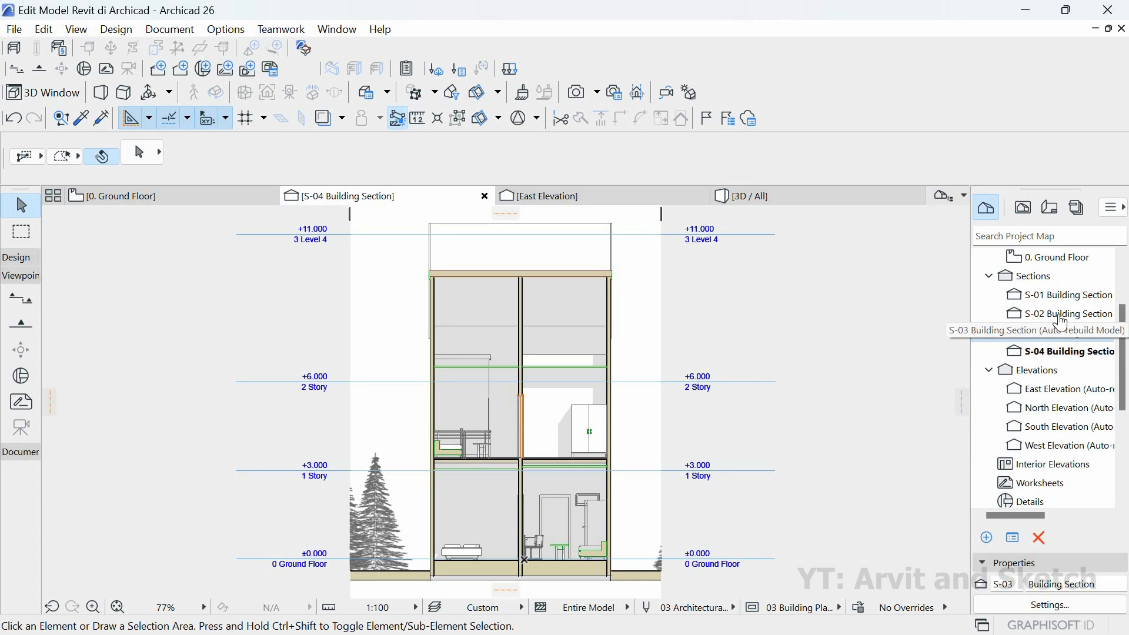
{"action": "double_click", "coordinate": [1060, 315]}
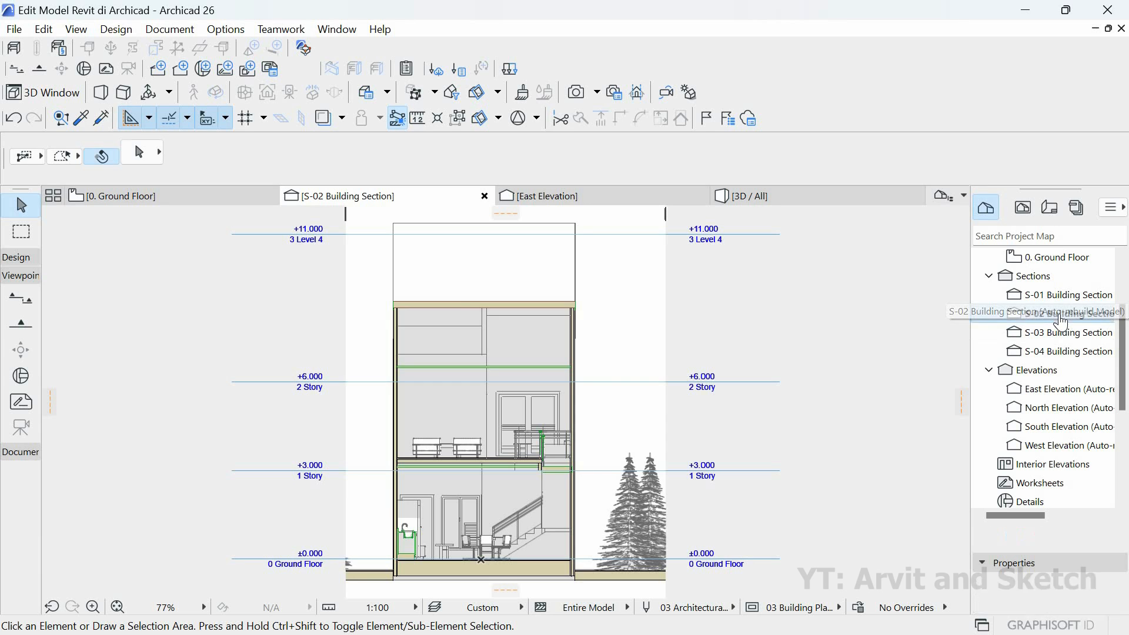
{"action": "left_click", "coordinate": [1067, 306]}
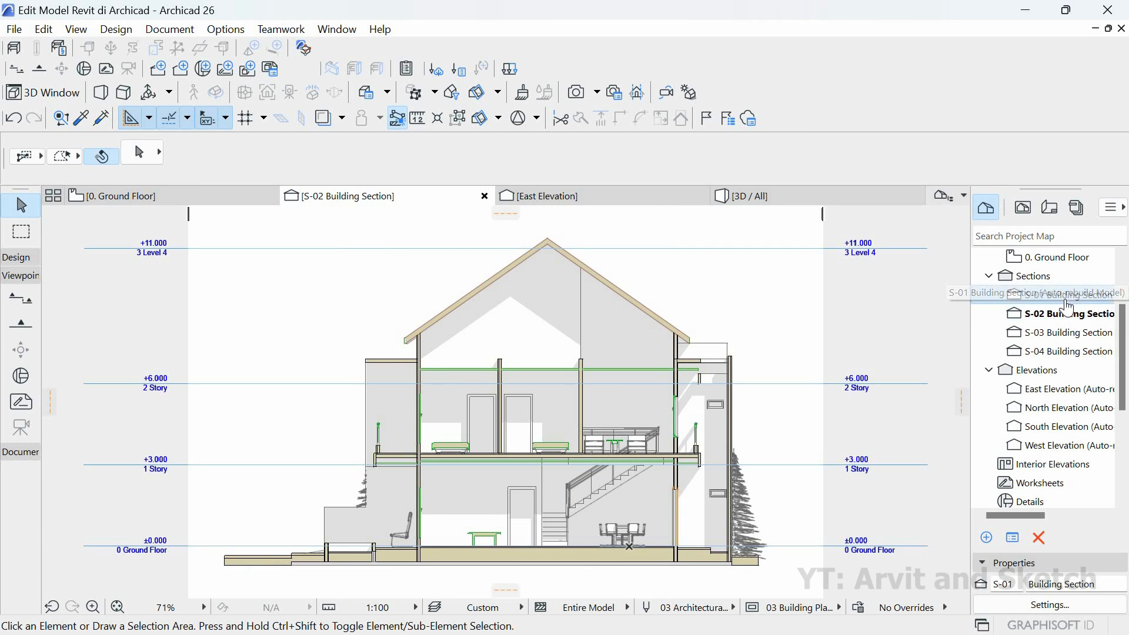
{"action": "double_click", "coordinate": [1067, 307]}
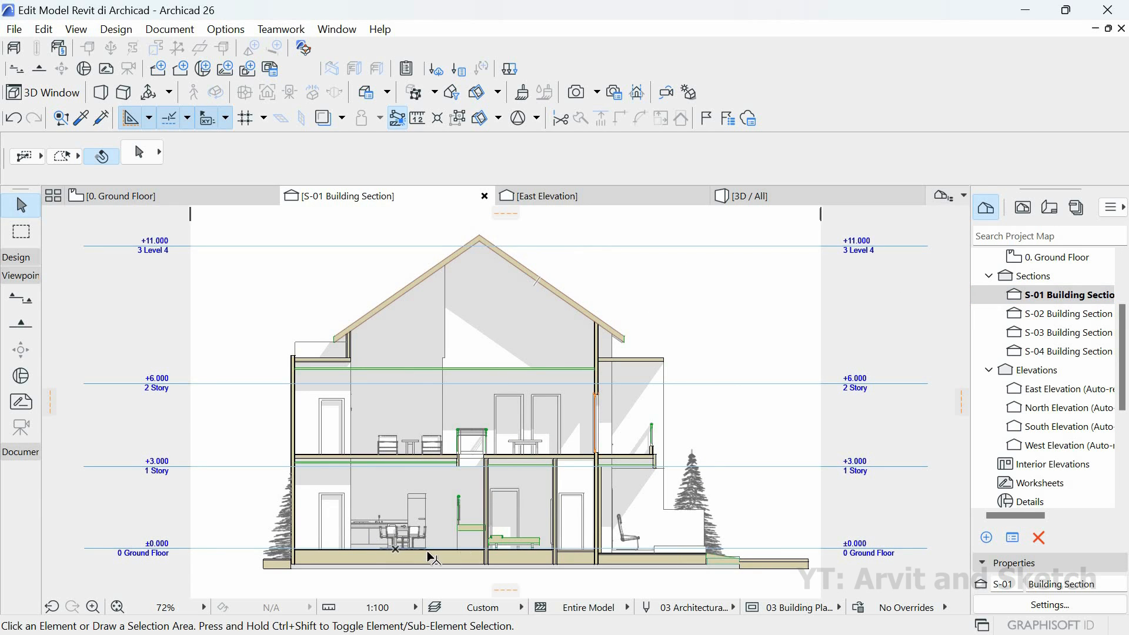
Inspect the ground-floor furnishings in the S-01 section, selecting the kitchen unit, a dining chair and the bed in turn
{"action": "scroll", "coordinate": [402, 550], "scroll_direction": "up", "scroll_amount": 8}
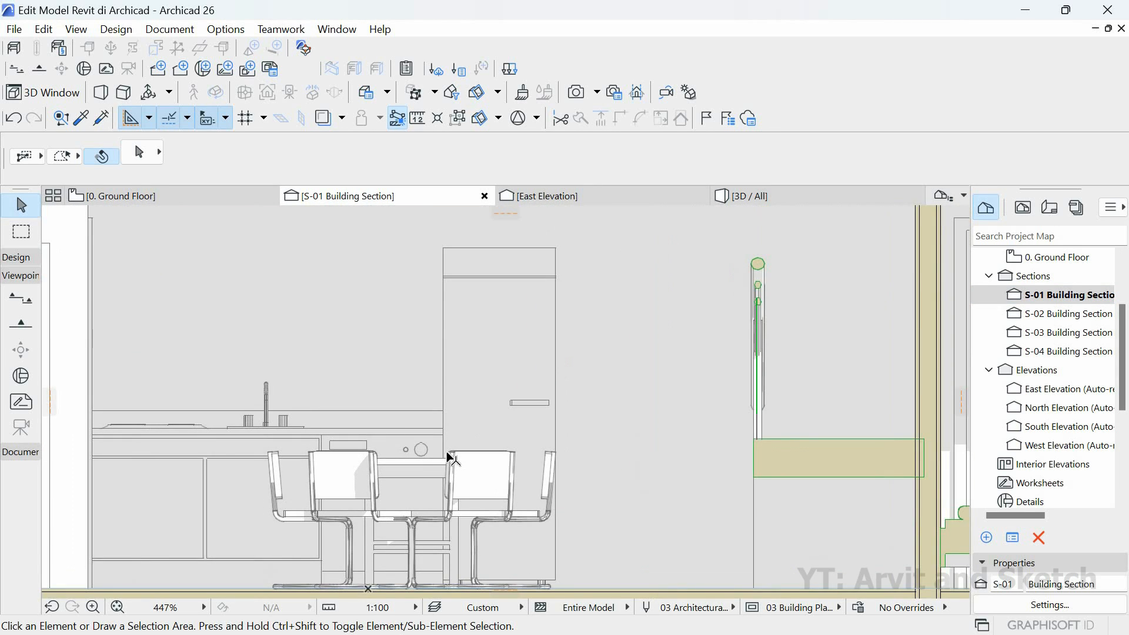
{"action": "scroll", "coordinate": [453, 453], "scroll_direction": "down", "scroll_amount": 1}
{"action": "left_click", "coordinate": [340, 485]}
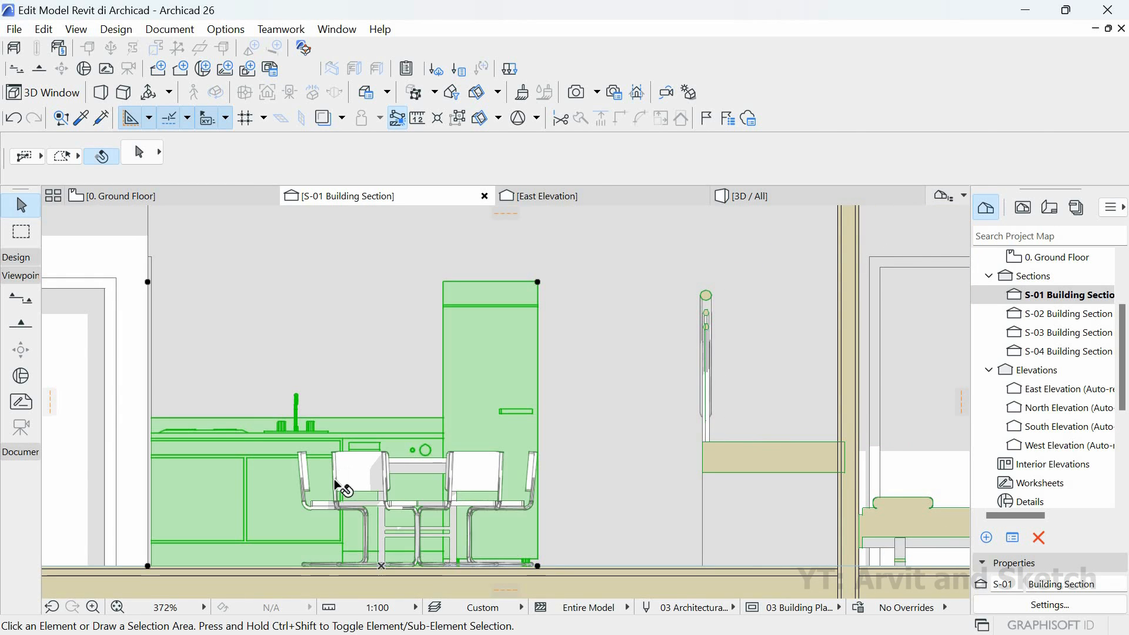
{"action": "left_click", "coordinate": [366, 486]}
{"action": "middle_click_drag", "start_coordinate": [680, 412], "coordinate": [496, 430]}
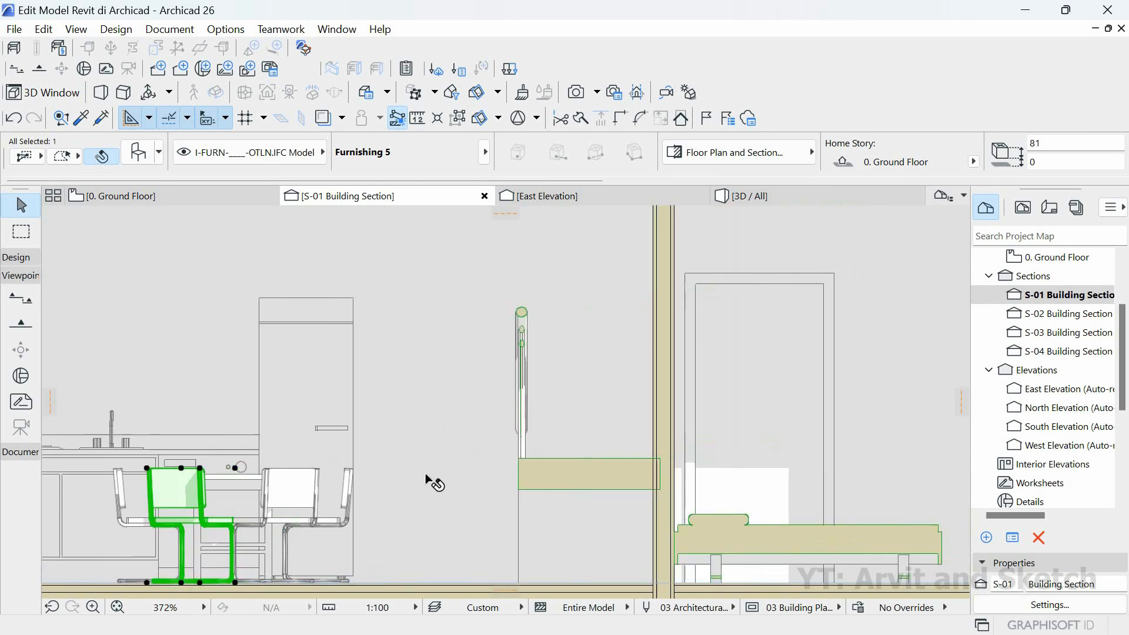
{"action": "middle_click_drag", "start_coordinate": [433, 482], "coordinate": [195, 467]}
{"action": "left_click", "coordinate": [625, 529]}
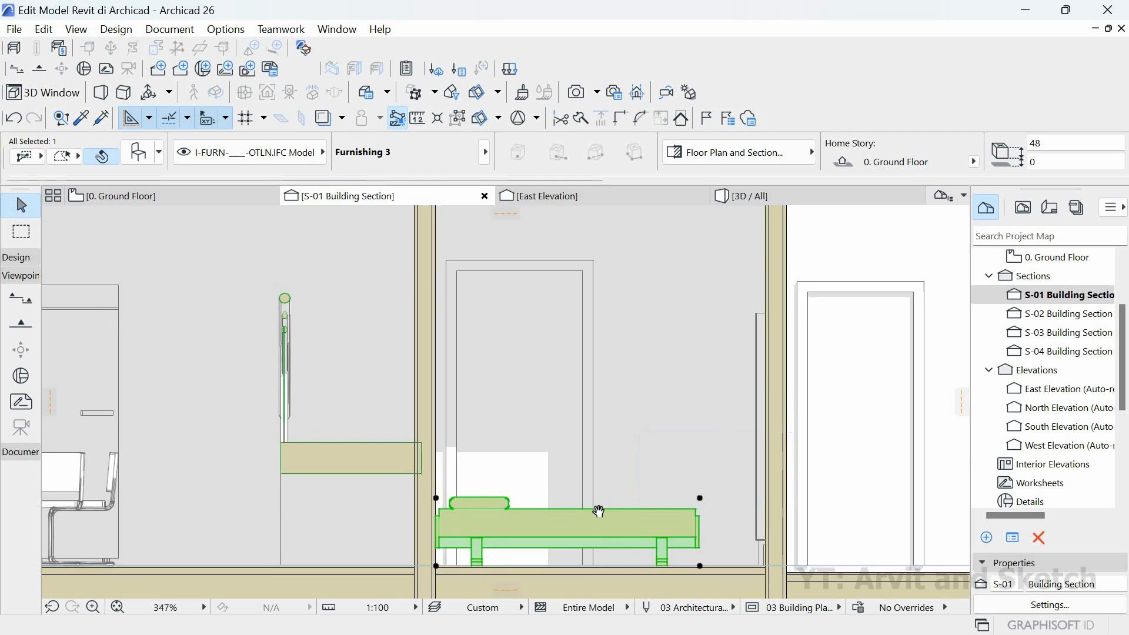
{"action": "scroll", "coordinate": [598, 511], "scroll_direction": "down", "scroll_amount": 2}
Inspect the upper-floor elements in the S-01 section, selecting the table, the armchairs and the door beside them
{"action": "left_click", "coordinate": [614, 392]}
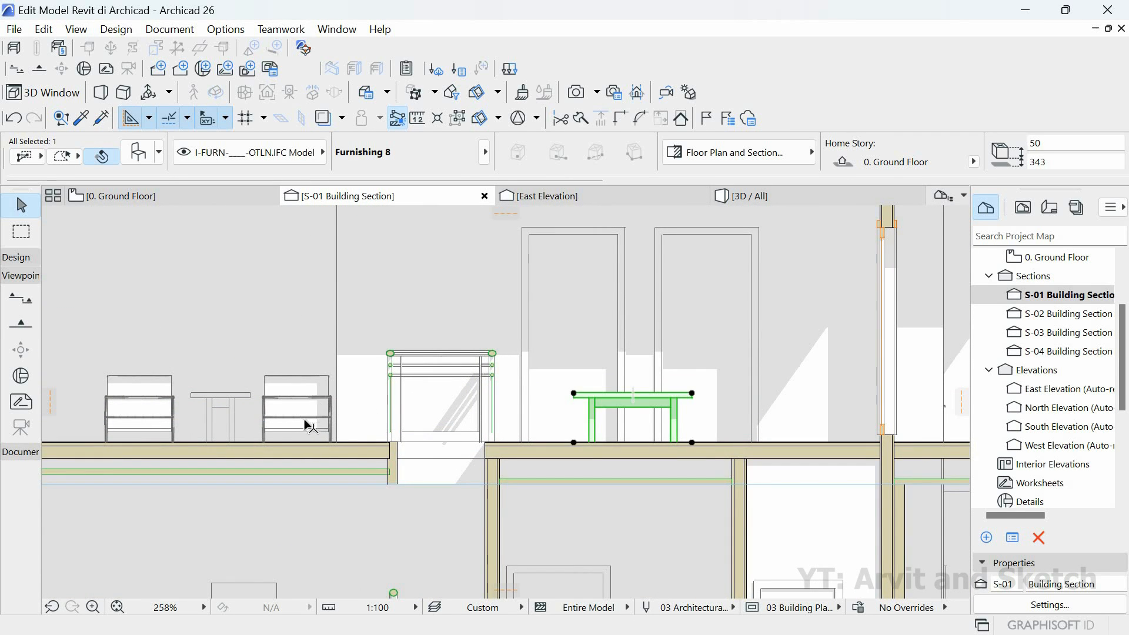
{"action": "left_click", "coordinate": [304, 419]}
{"action": "middle_click_drag", "start_coordinate": [304, 419], "coordinate": [587, 451]}
{"action": "left_click", "coordinate": [428, 423]}
{"action": "left_click", "coordinate": [502, 421]}
{"action": "middle_click_drag", "start_coordinate": [502, 421], "coordinate": [536, 547]}
{"action": "left_click", "coordinate": [253, 502]}
{"action": "scroll", "coordinate": [550, 367], "scroll_direction": "down", "scroll_amount": 2}
{"action": "middle_click_drag", "start_coordinate": [550, 368], "coordinate": [425, 582]}
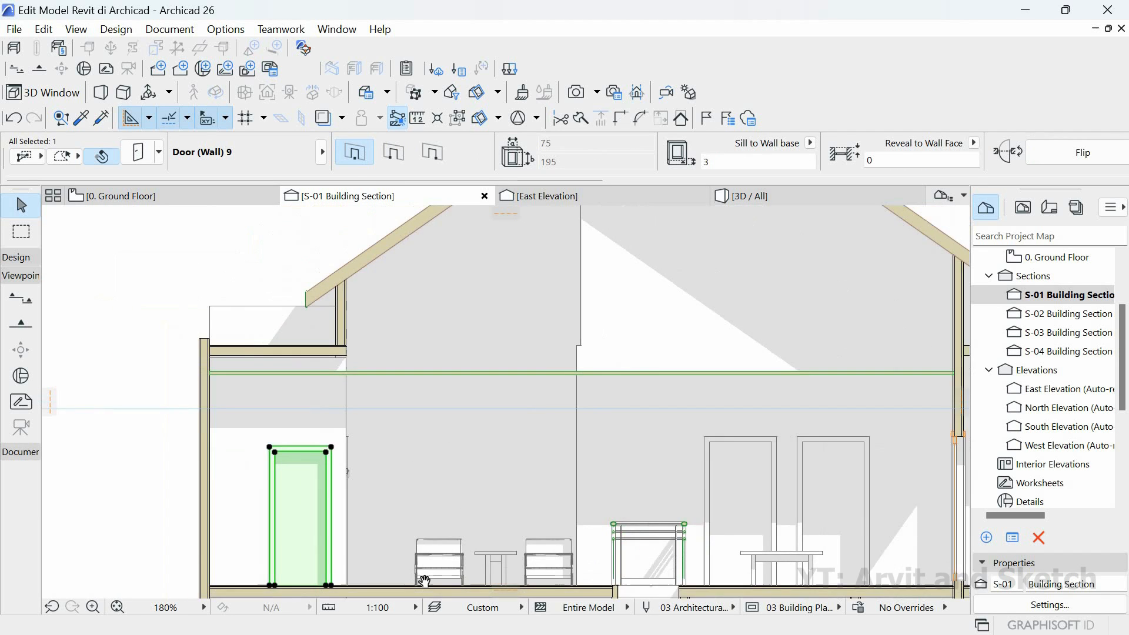
Select the gable roof in the S-01 section to check it, clear the selection and fit the whole section in view
{"action": "left_click", "coordinate": [523, 269]}
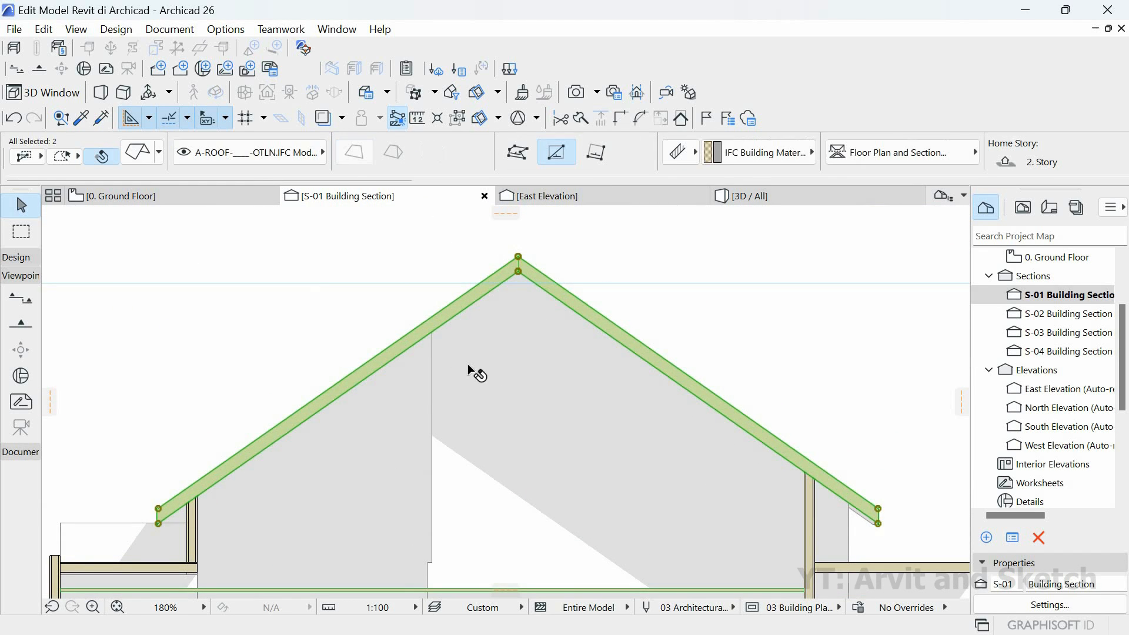
{"action": "scroll", "coordinate": [469, 369], "scroll_direction": "down", "scroll_amount": 5}
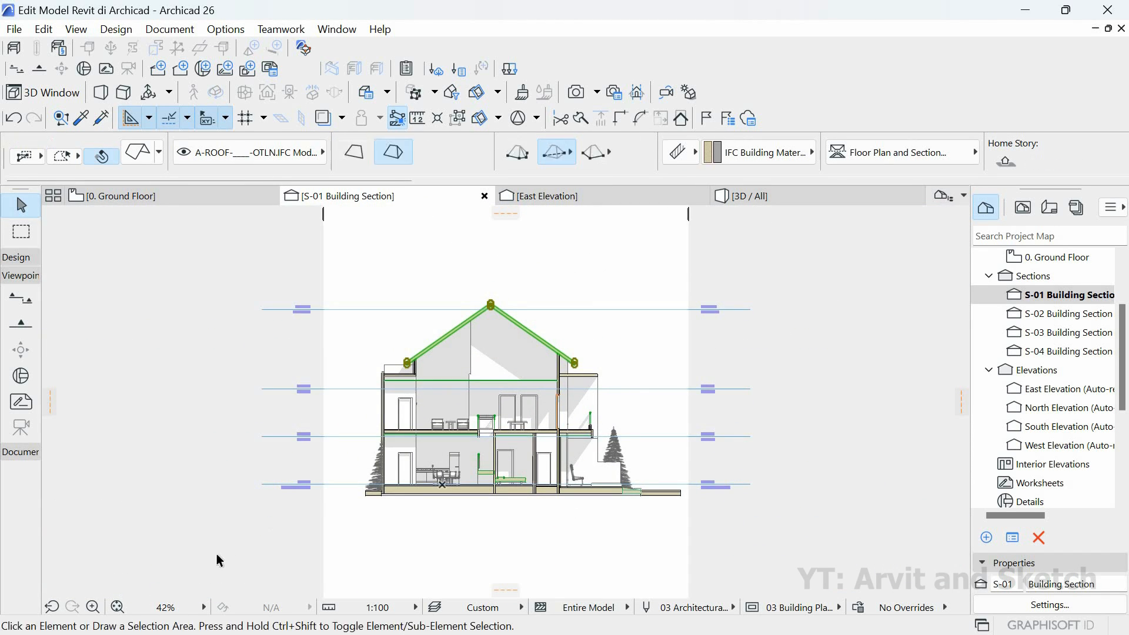
{"action": "left_click", "coordinate": [218, 560]}
{"action": "left_click", "coordinate": [118, 607]}
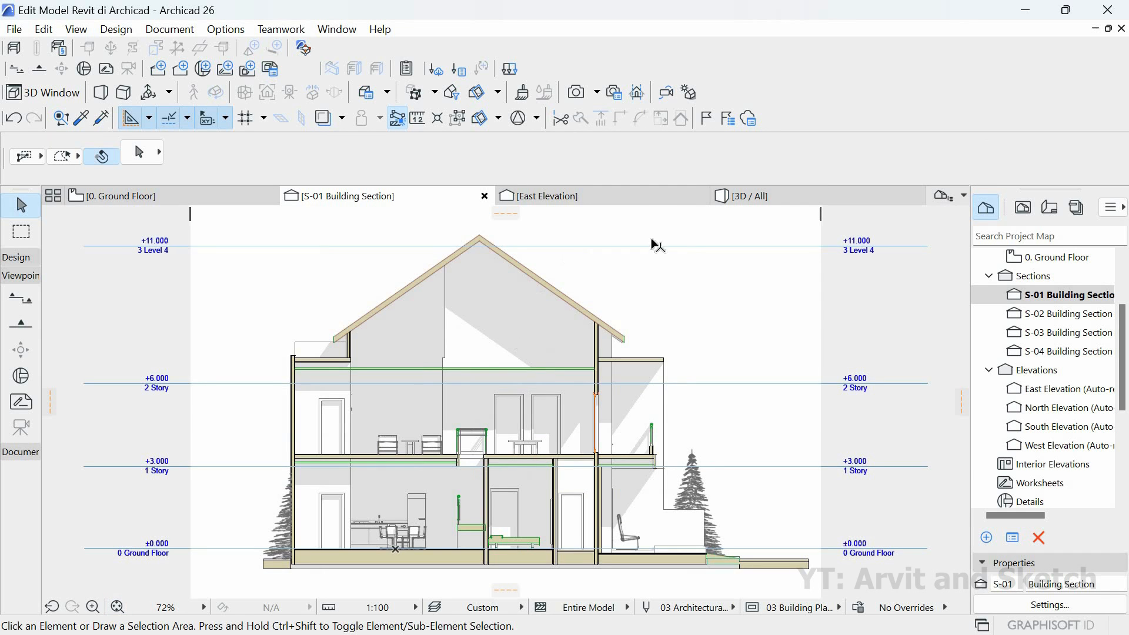
Switch to the 3D view of the whole model and examine the house's front facade from both sides and from ground level
{"action": "left_click", "coordinate": [767, 200]}
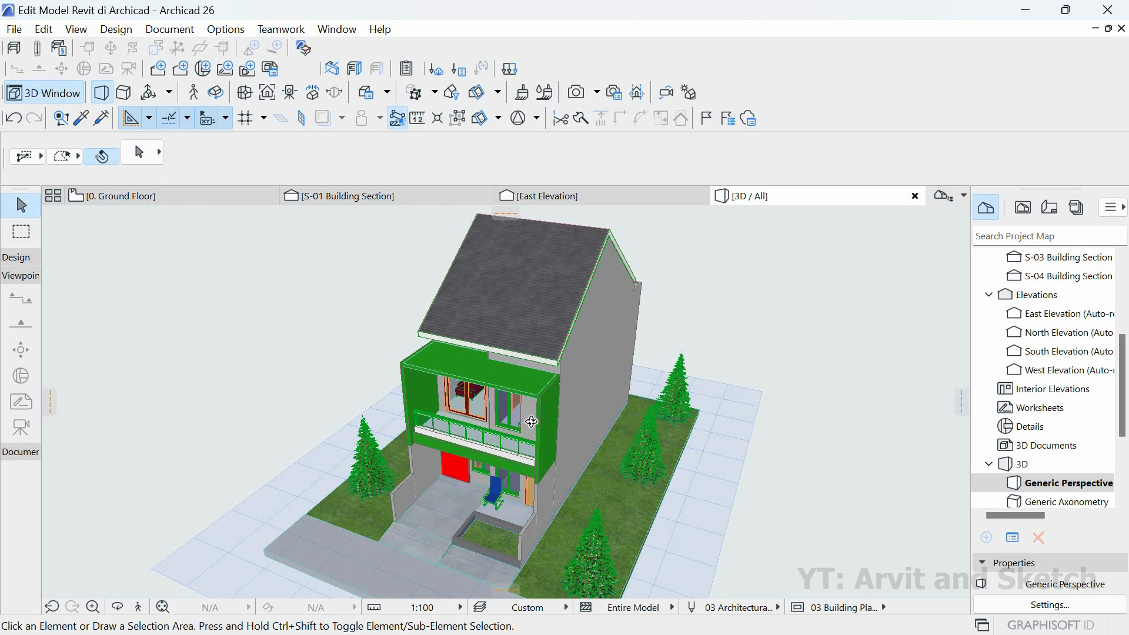
{"action": "middle_click_drag", "start_coordinate": [531, 421], "coordinate": [812, 413], "text": "shift"}
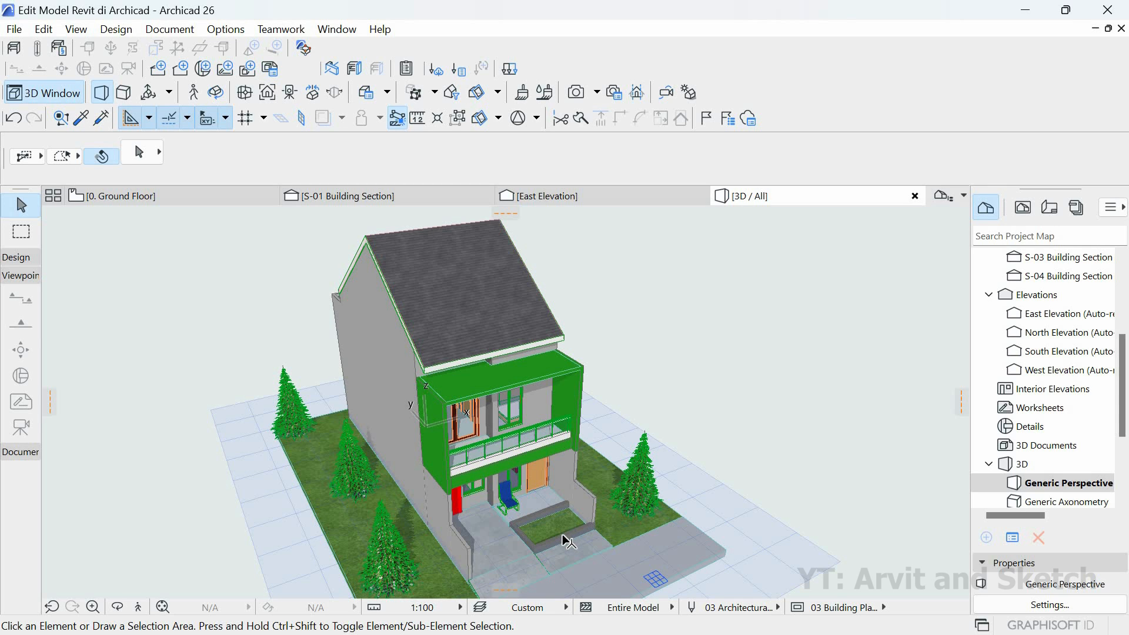
{"action": "scroll", "coordinate": [535, 505], "scroll_direction": "up", "scroll_amount": 1}
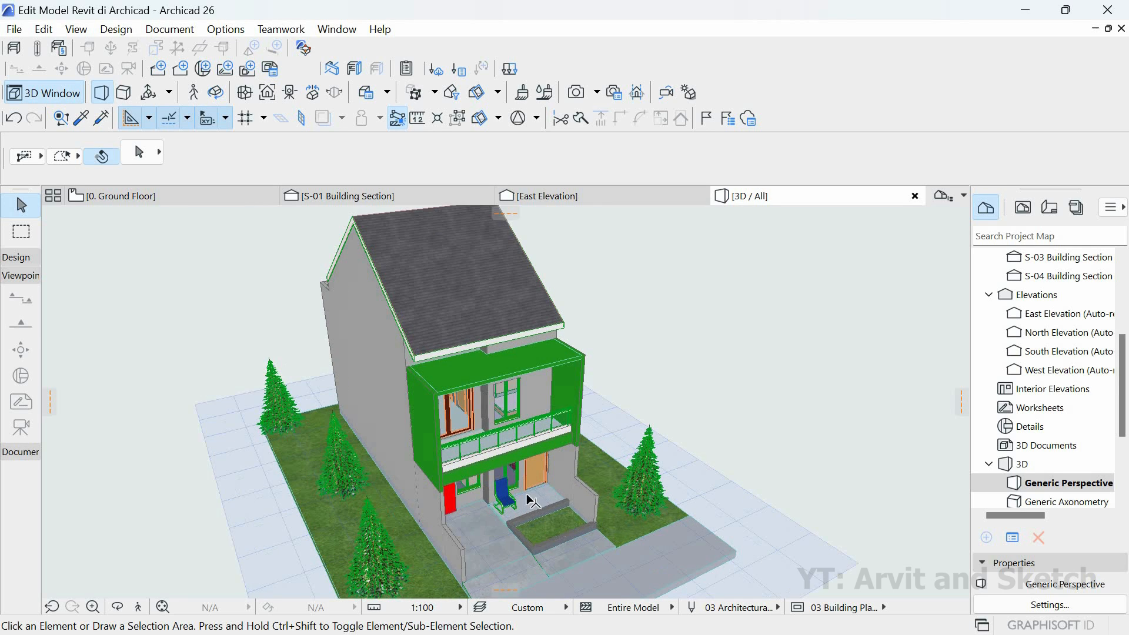
{"action": "scroll", "coordinate": [529, 499], "scroll_direction": "up", "scroll_amount": 1}
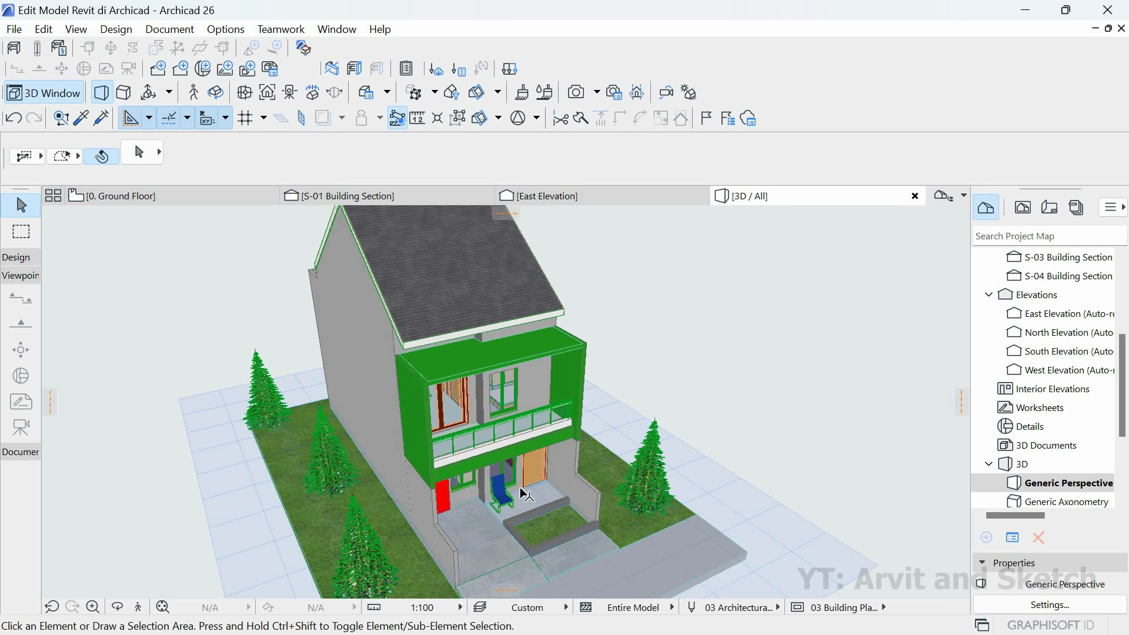
{"action": "scroll", "coordinate": [526, 495], "scroll_direction": "up", "scroll_amount": 1}
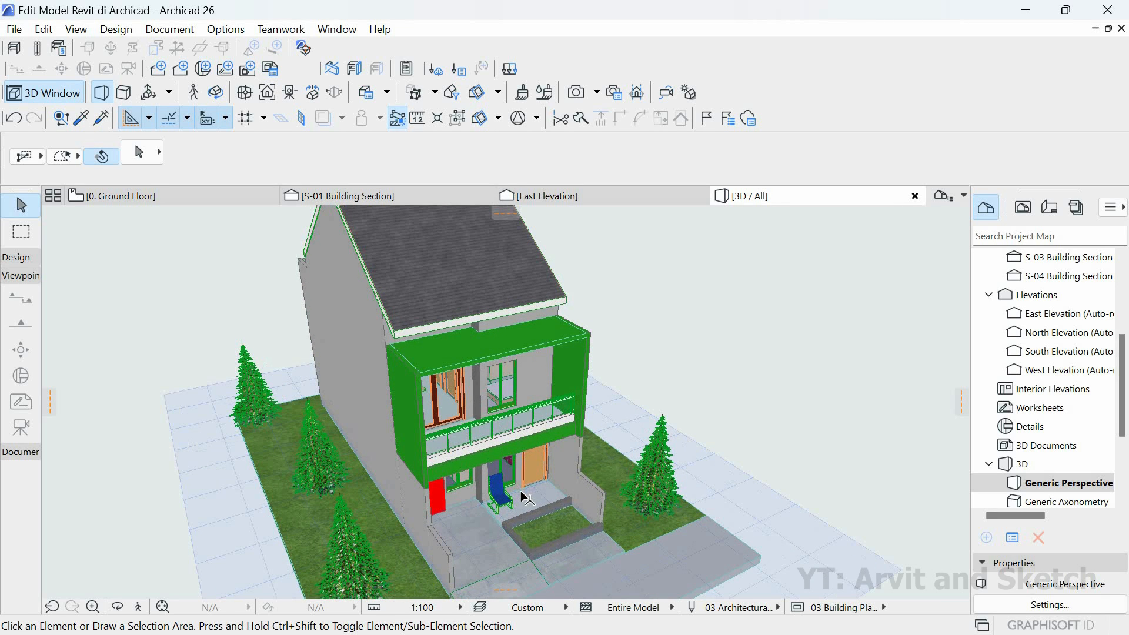
{"action": "scroll", "coordinate": [525, 497], "scroll_direction": "up", "scroll_amount": 1}
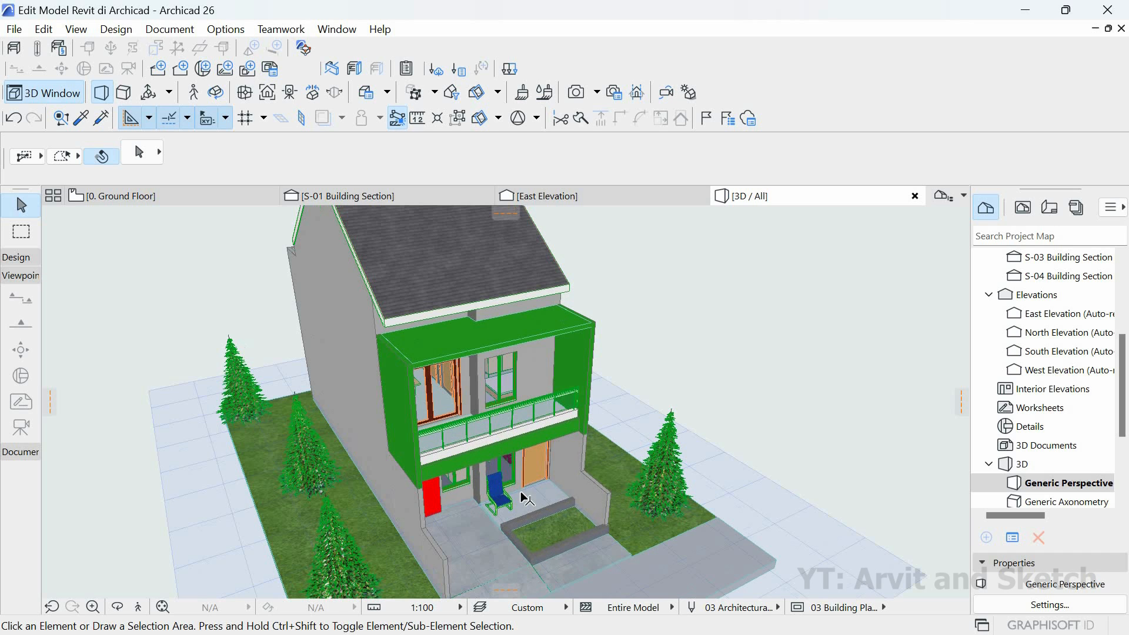
{"action": "scroll", "coordinate": [525, 499], "scroll_direction": "up", "scroll_amount": 2}
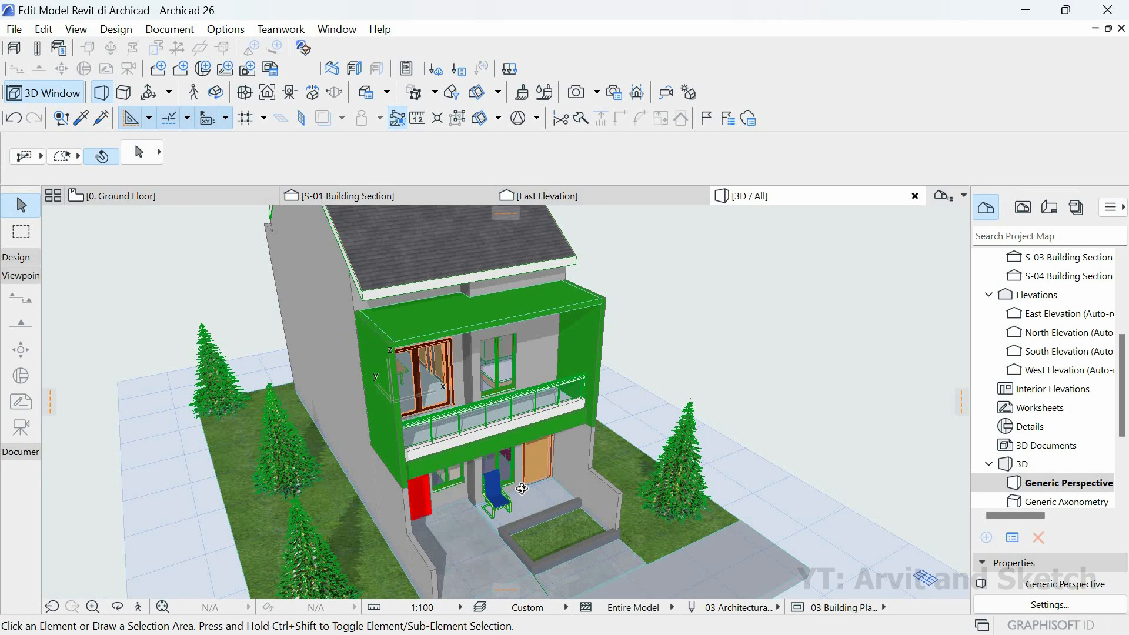
{"action": "middle_click_drag", "start_coordinate": [521, 480], "coordinate": [269, 412], "text": "shift"}
{"action": "left_click_drag", "start_coordinate": [259, 411], "coordinate": [217, 404]}
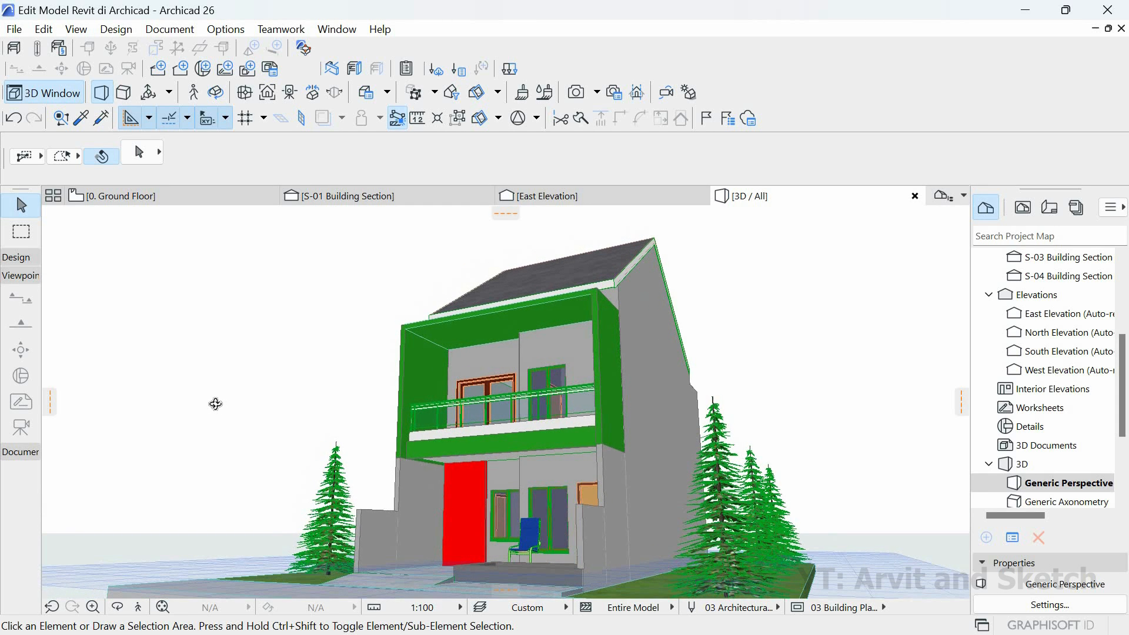